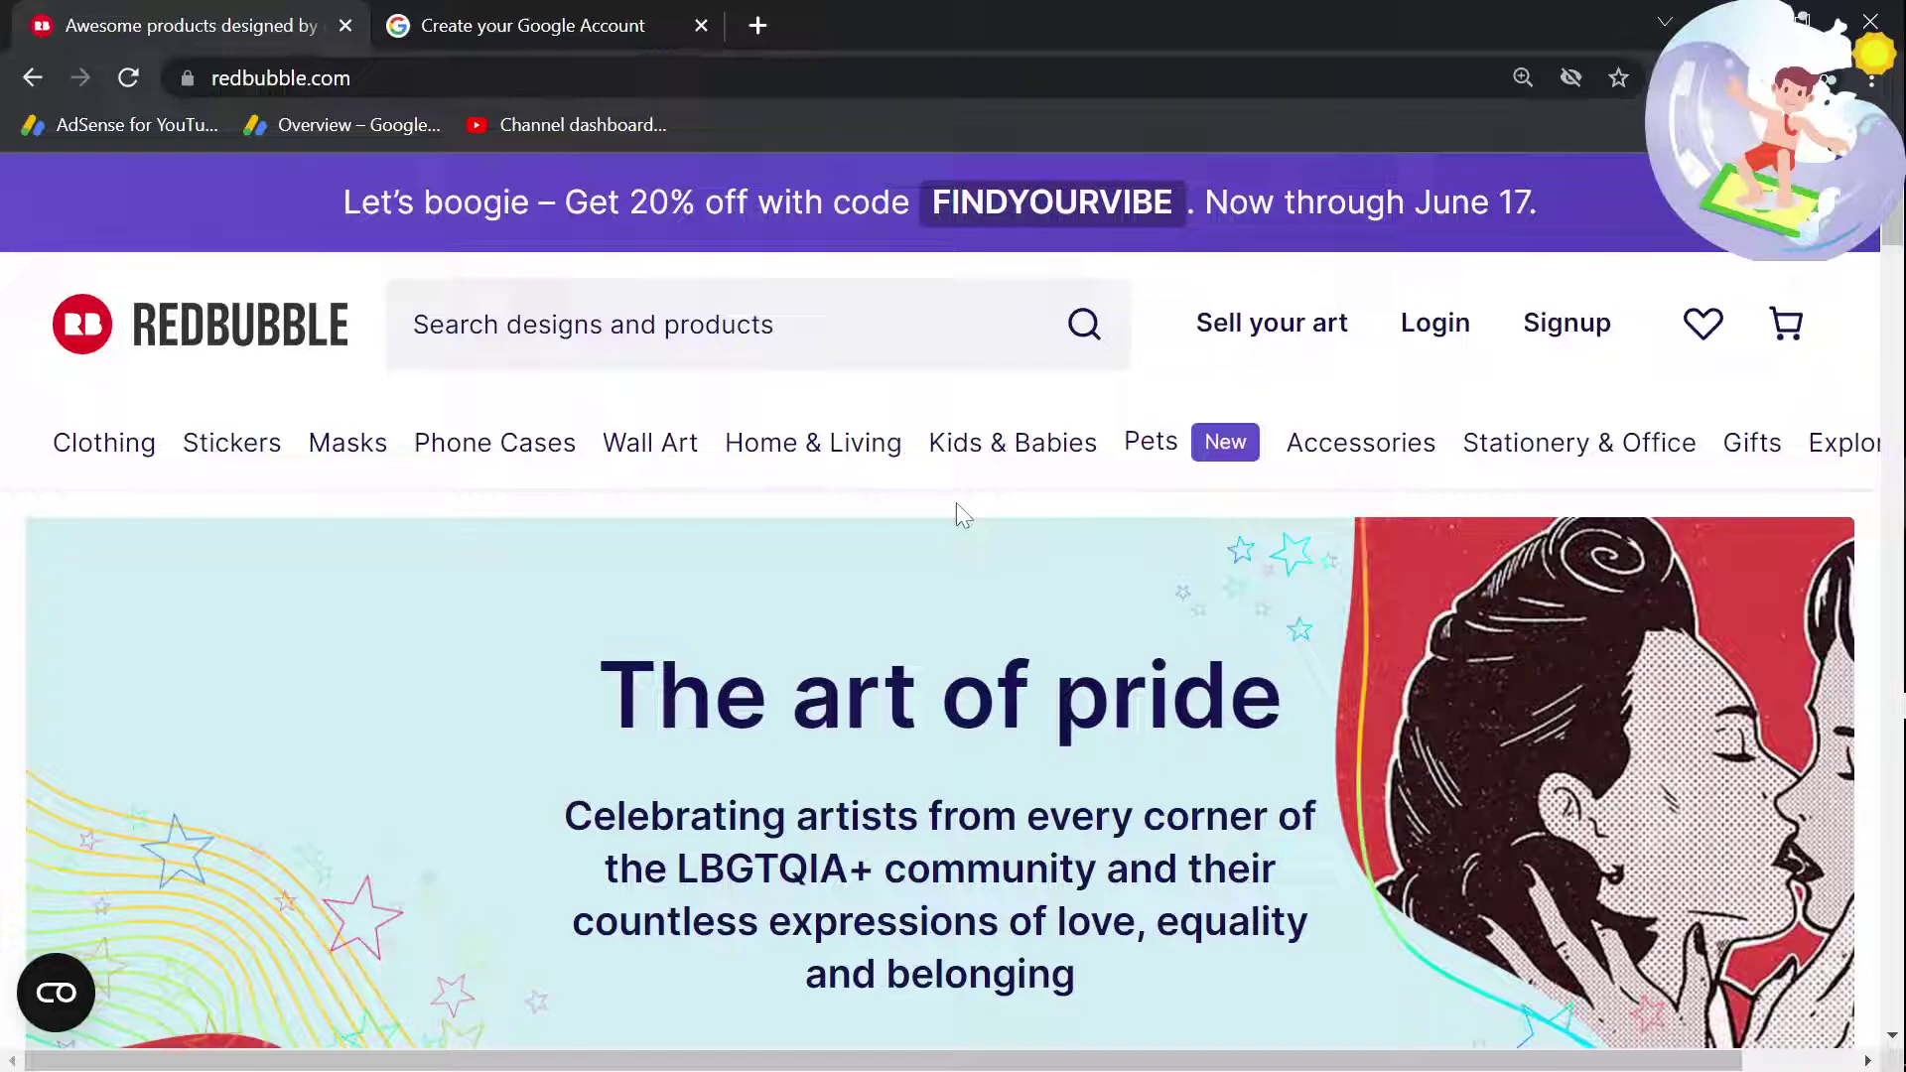
Step: Open the Redbubble signup page from the home page and choose Artist signup
scroll(948, 893, "down", 10)
scroll(955, 913, "up", 10)
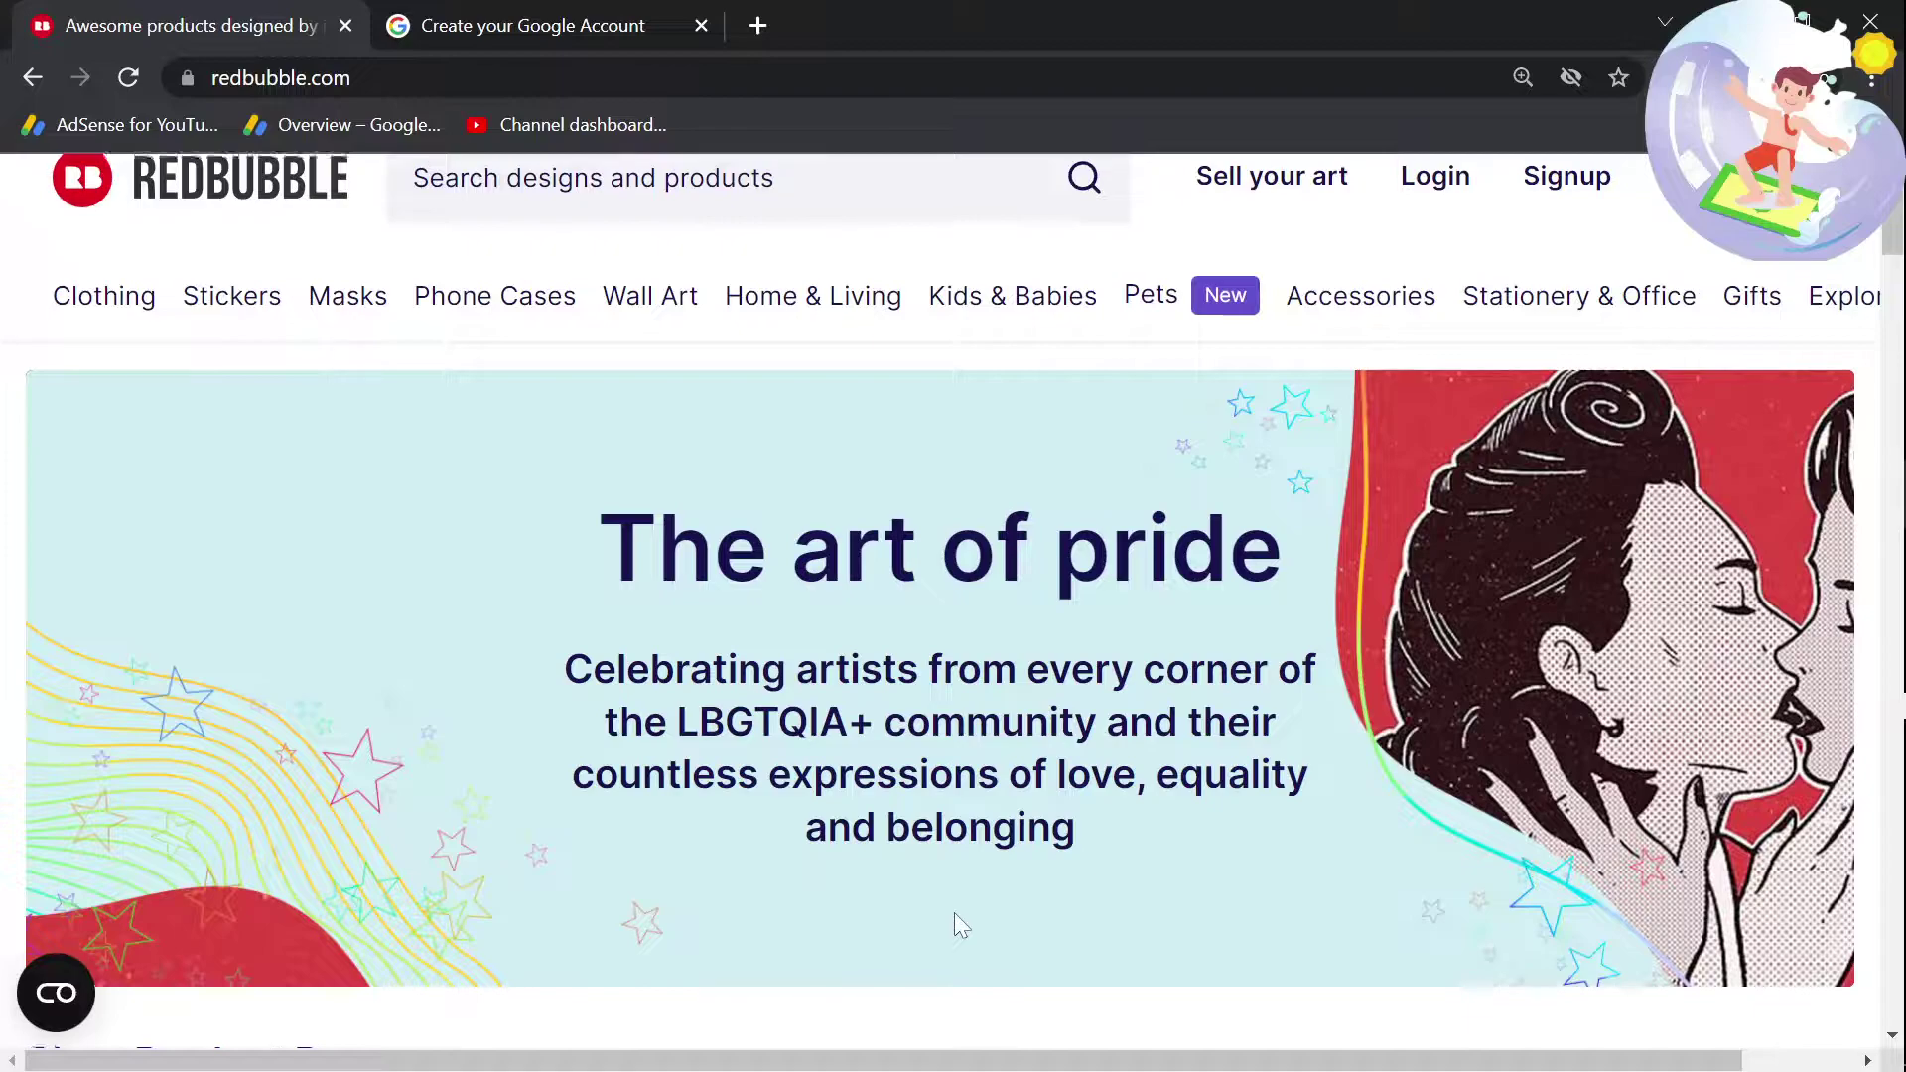
scroll(955, 923, "up", 2)
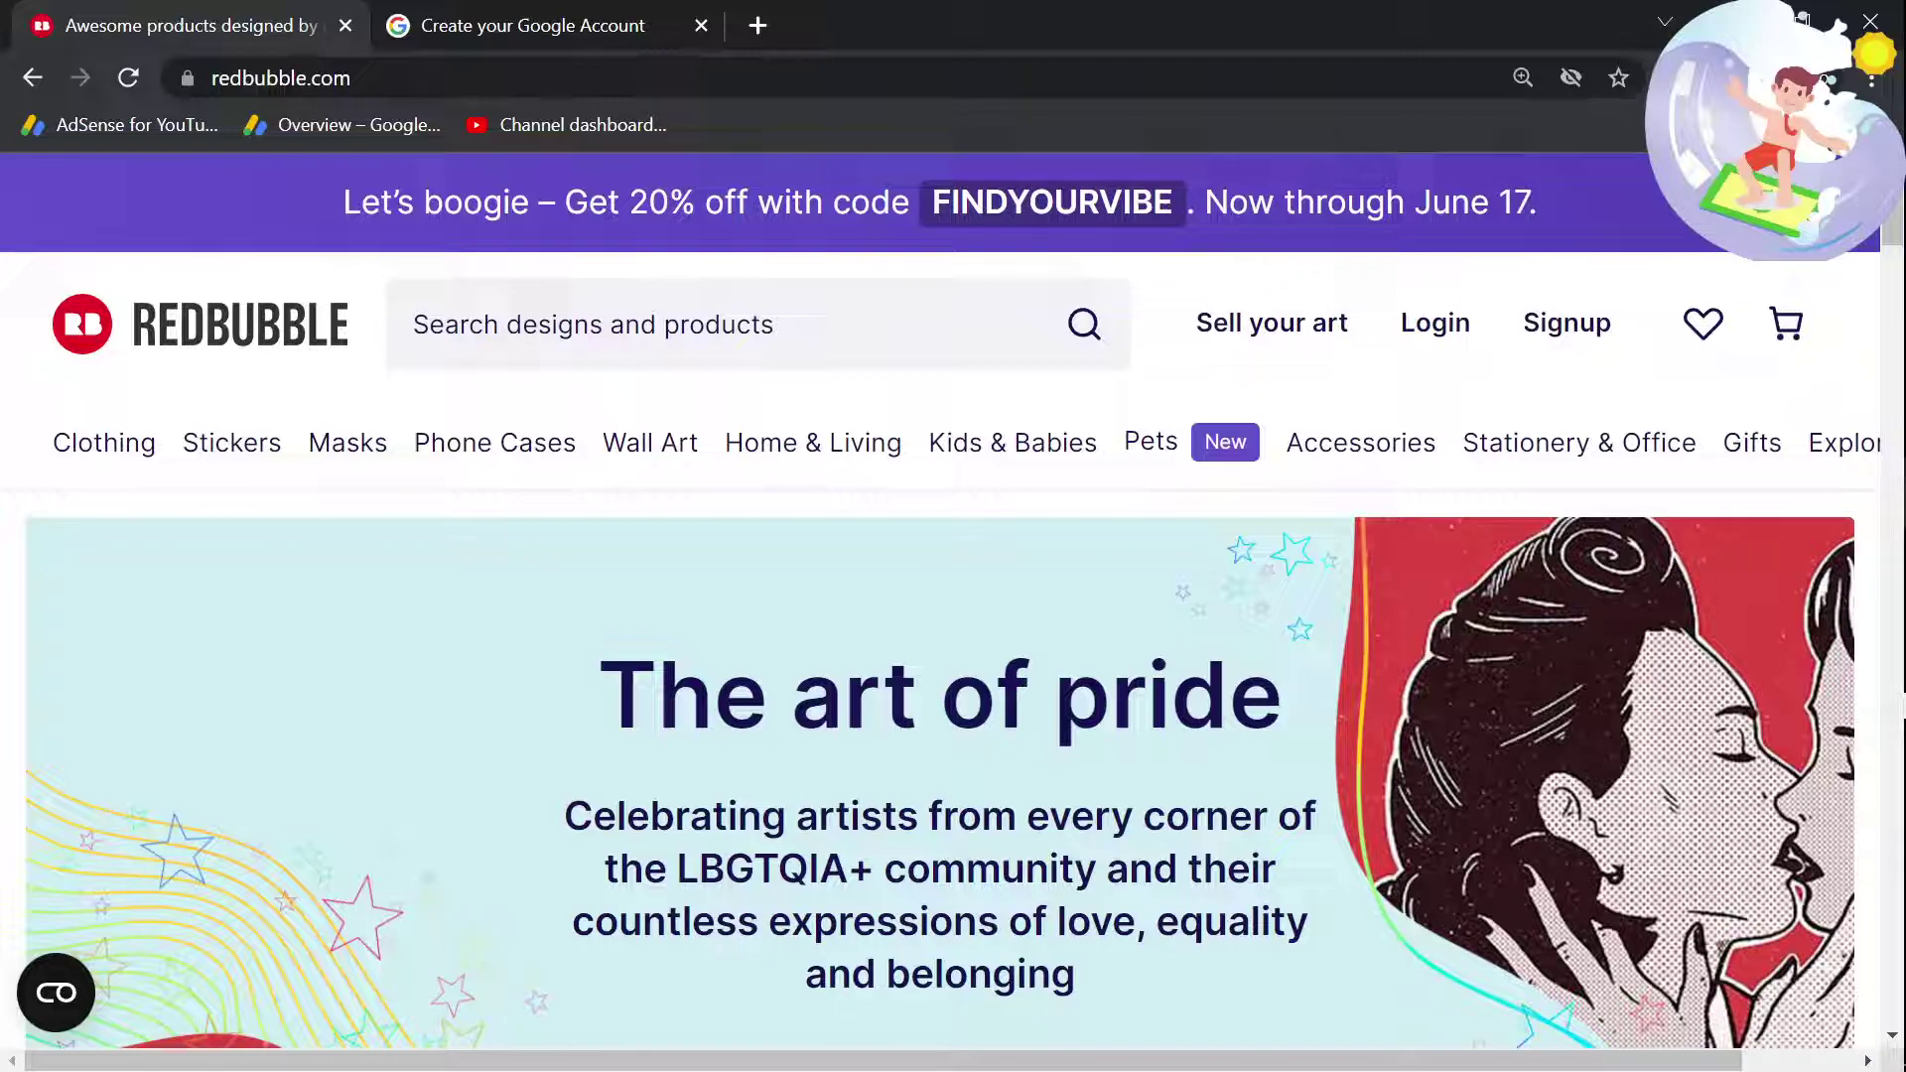
left_click(1584, 353)
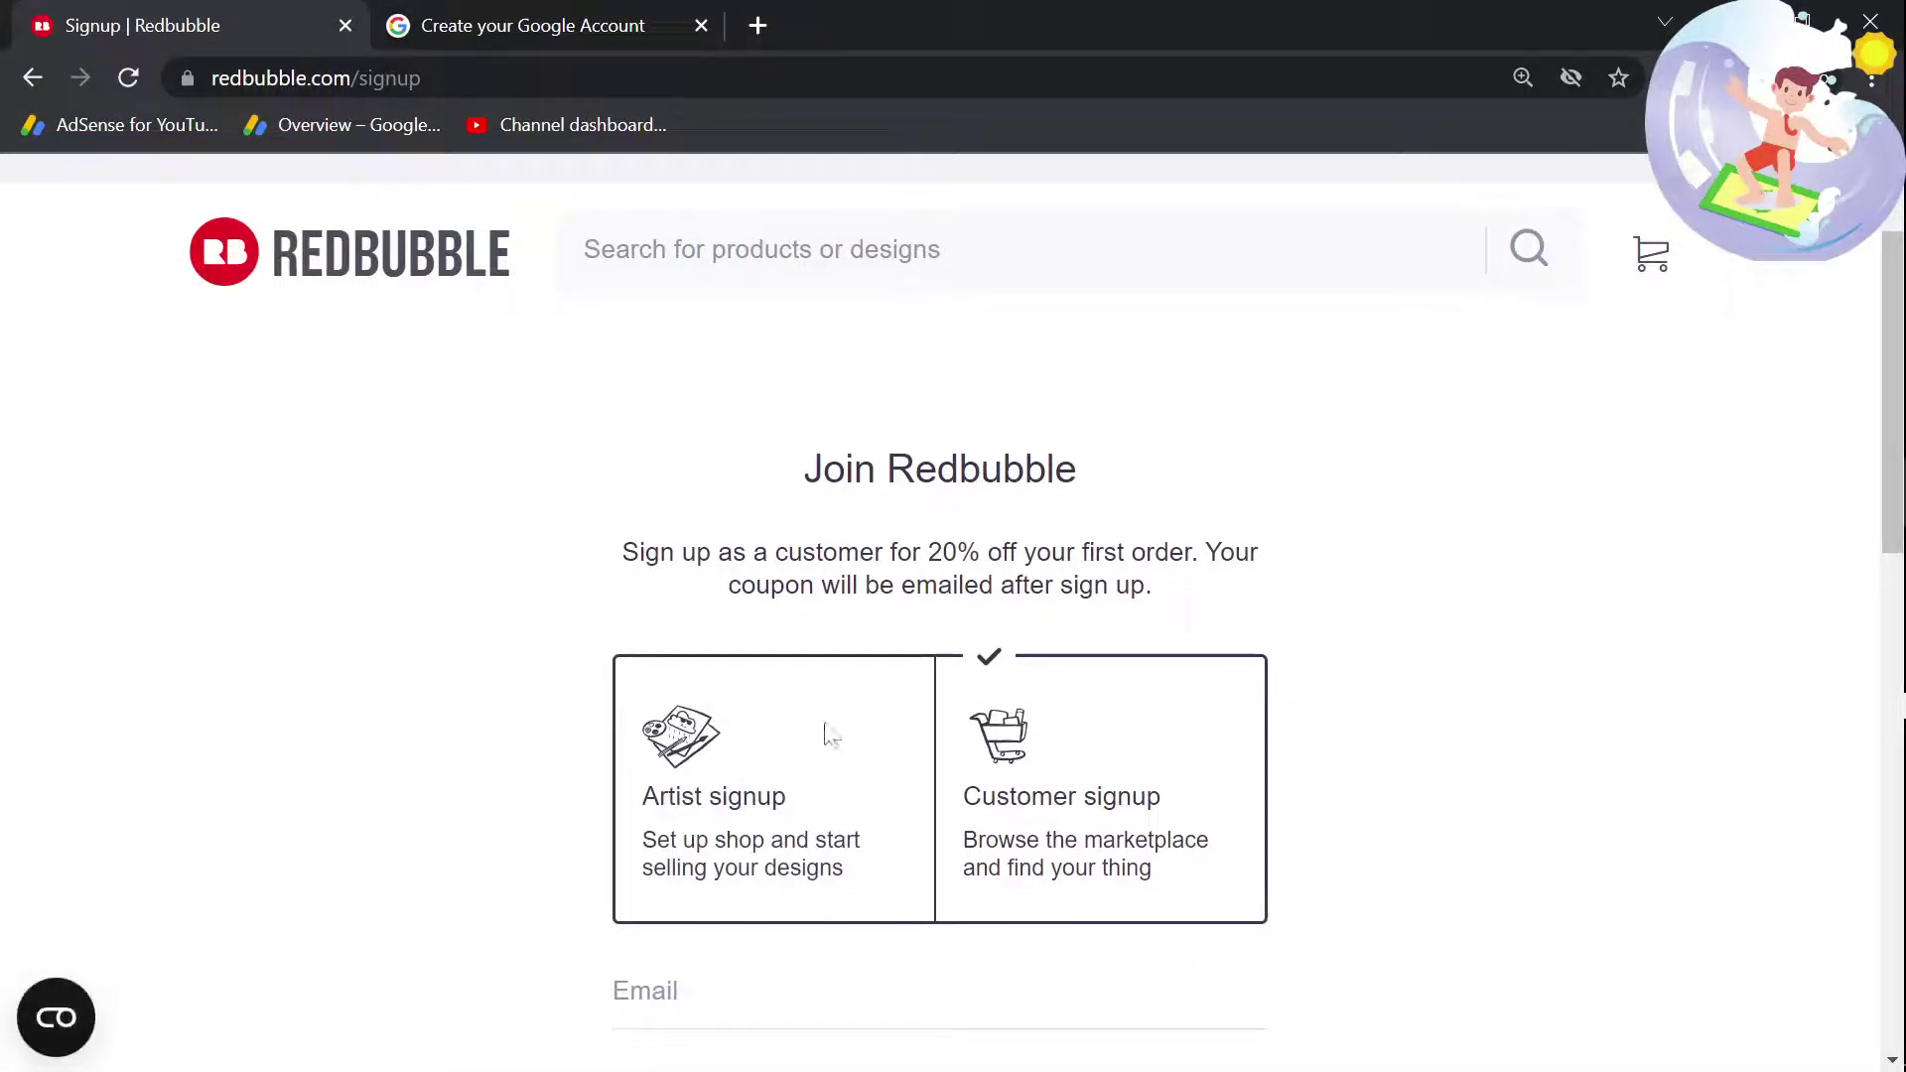
left_click(832, 734)
scroll(832, 735, "down", 3)
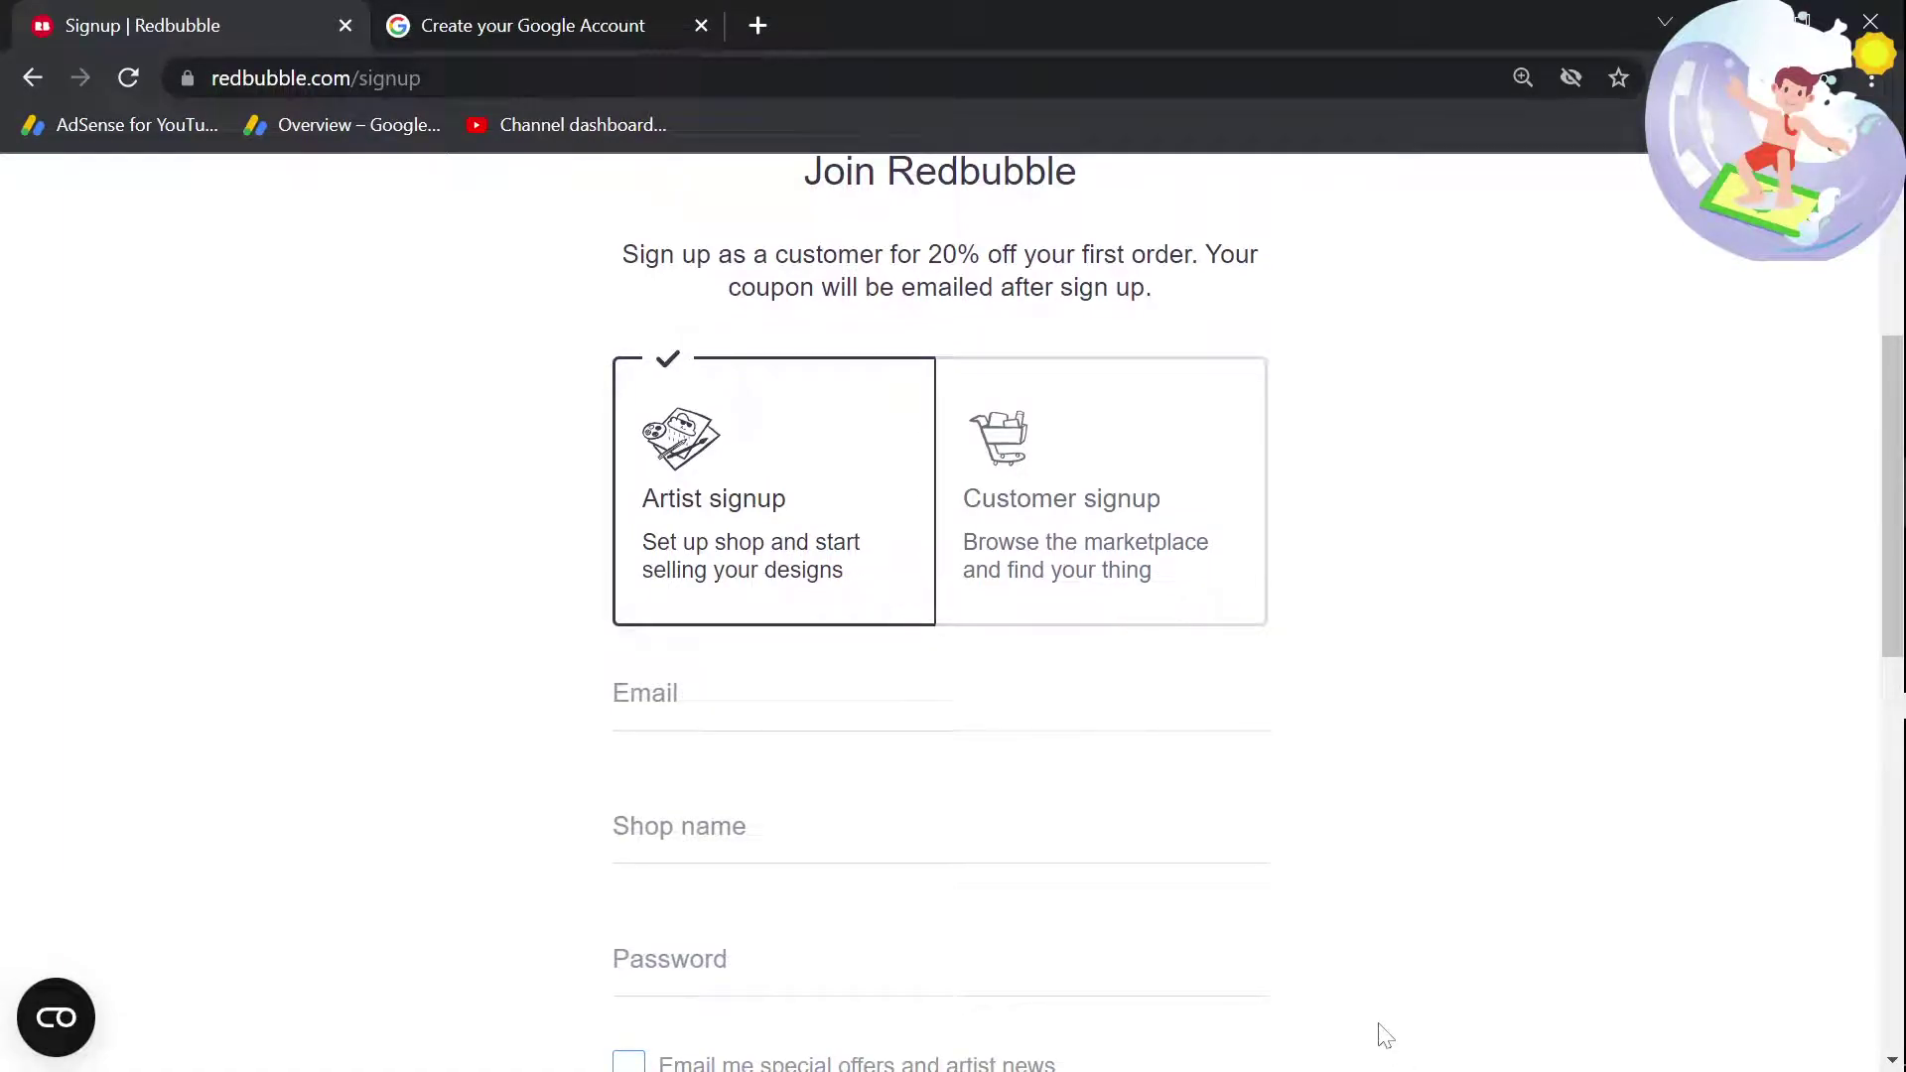
Step: Copy the Google account's email address from Gmail into the Email field of the Redbubble signup form
left_click(510, 25)
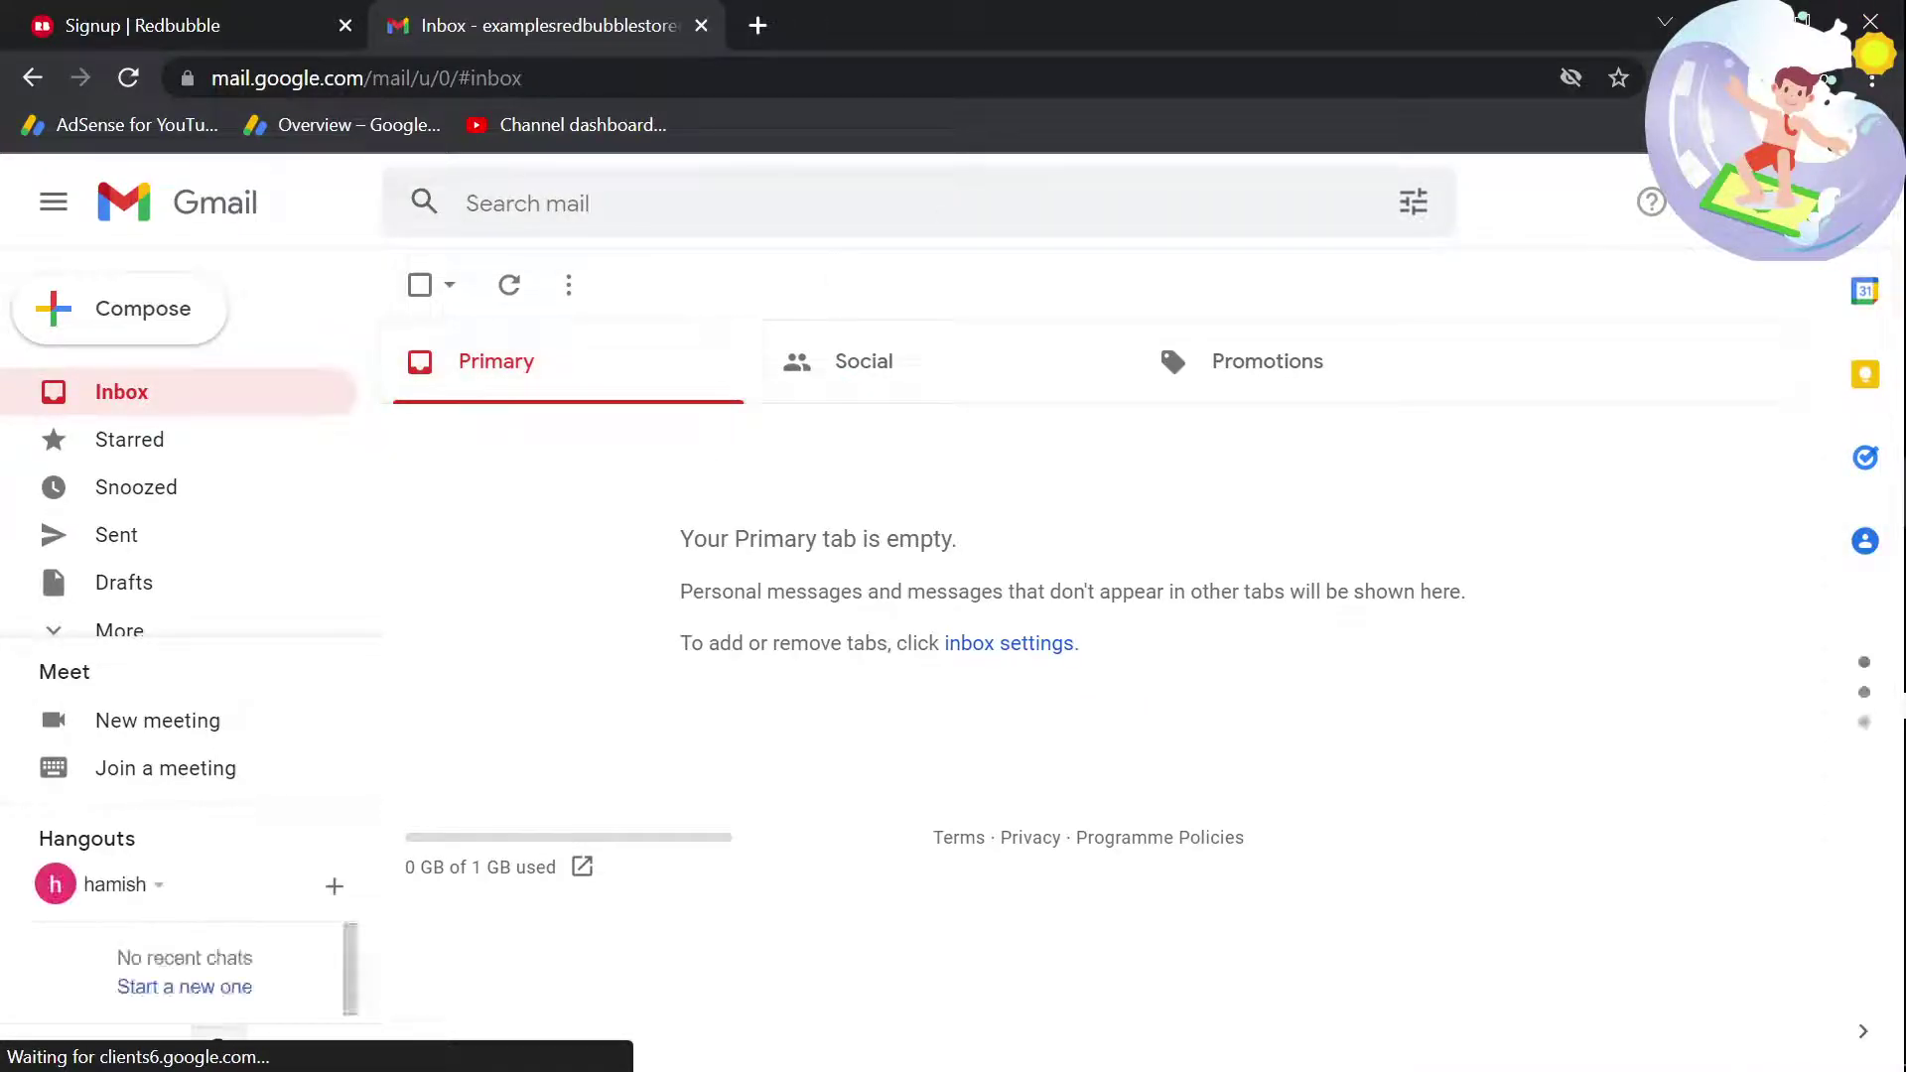
left_click(1867, 203)
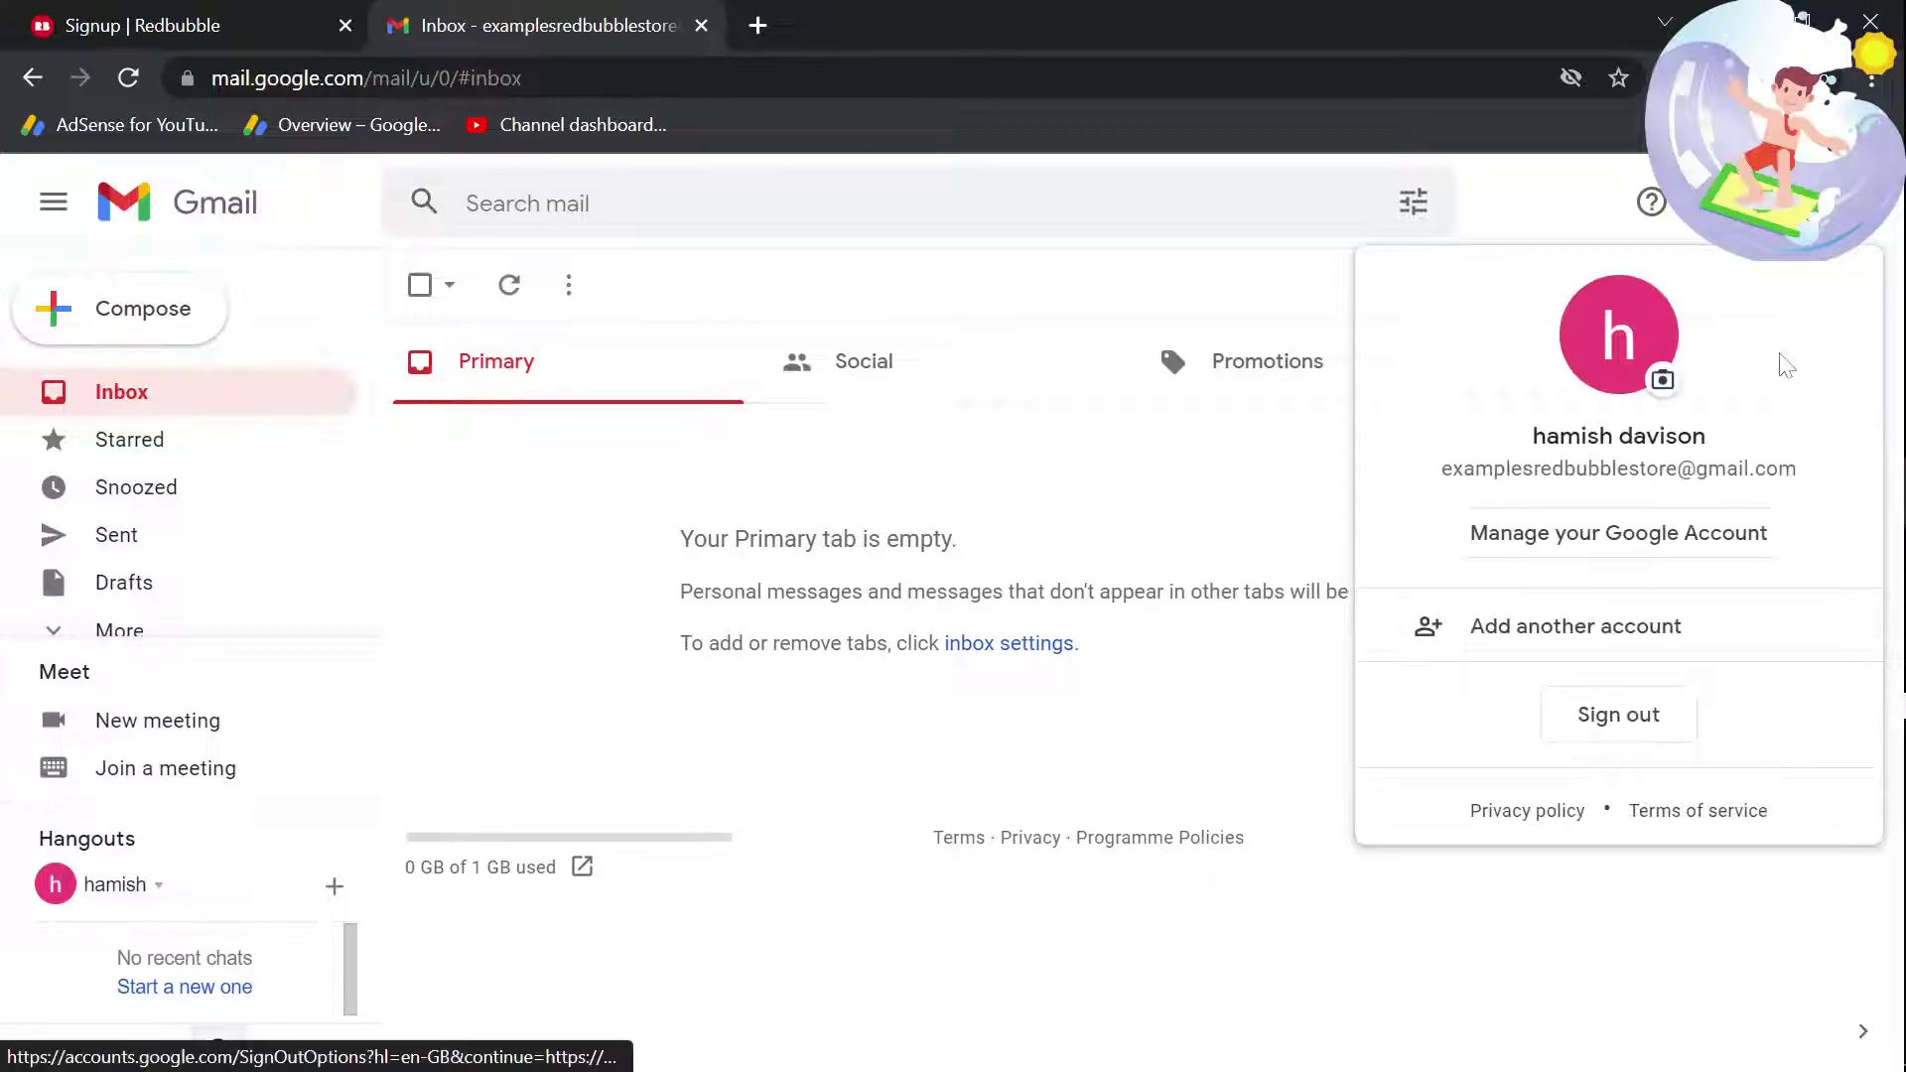
left_click_drag(1796, 469, 1440, 469)
key("ctrl+c")
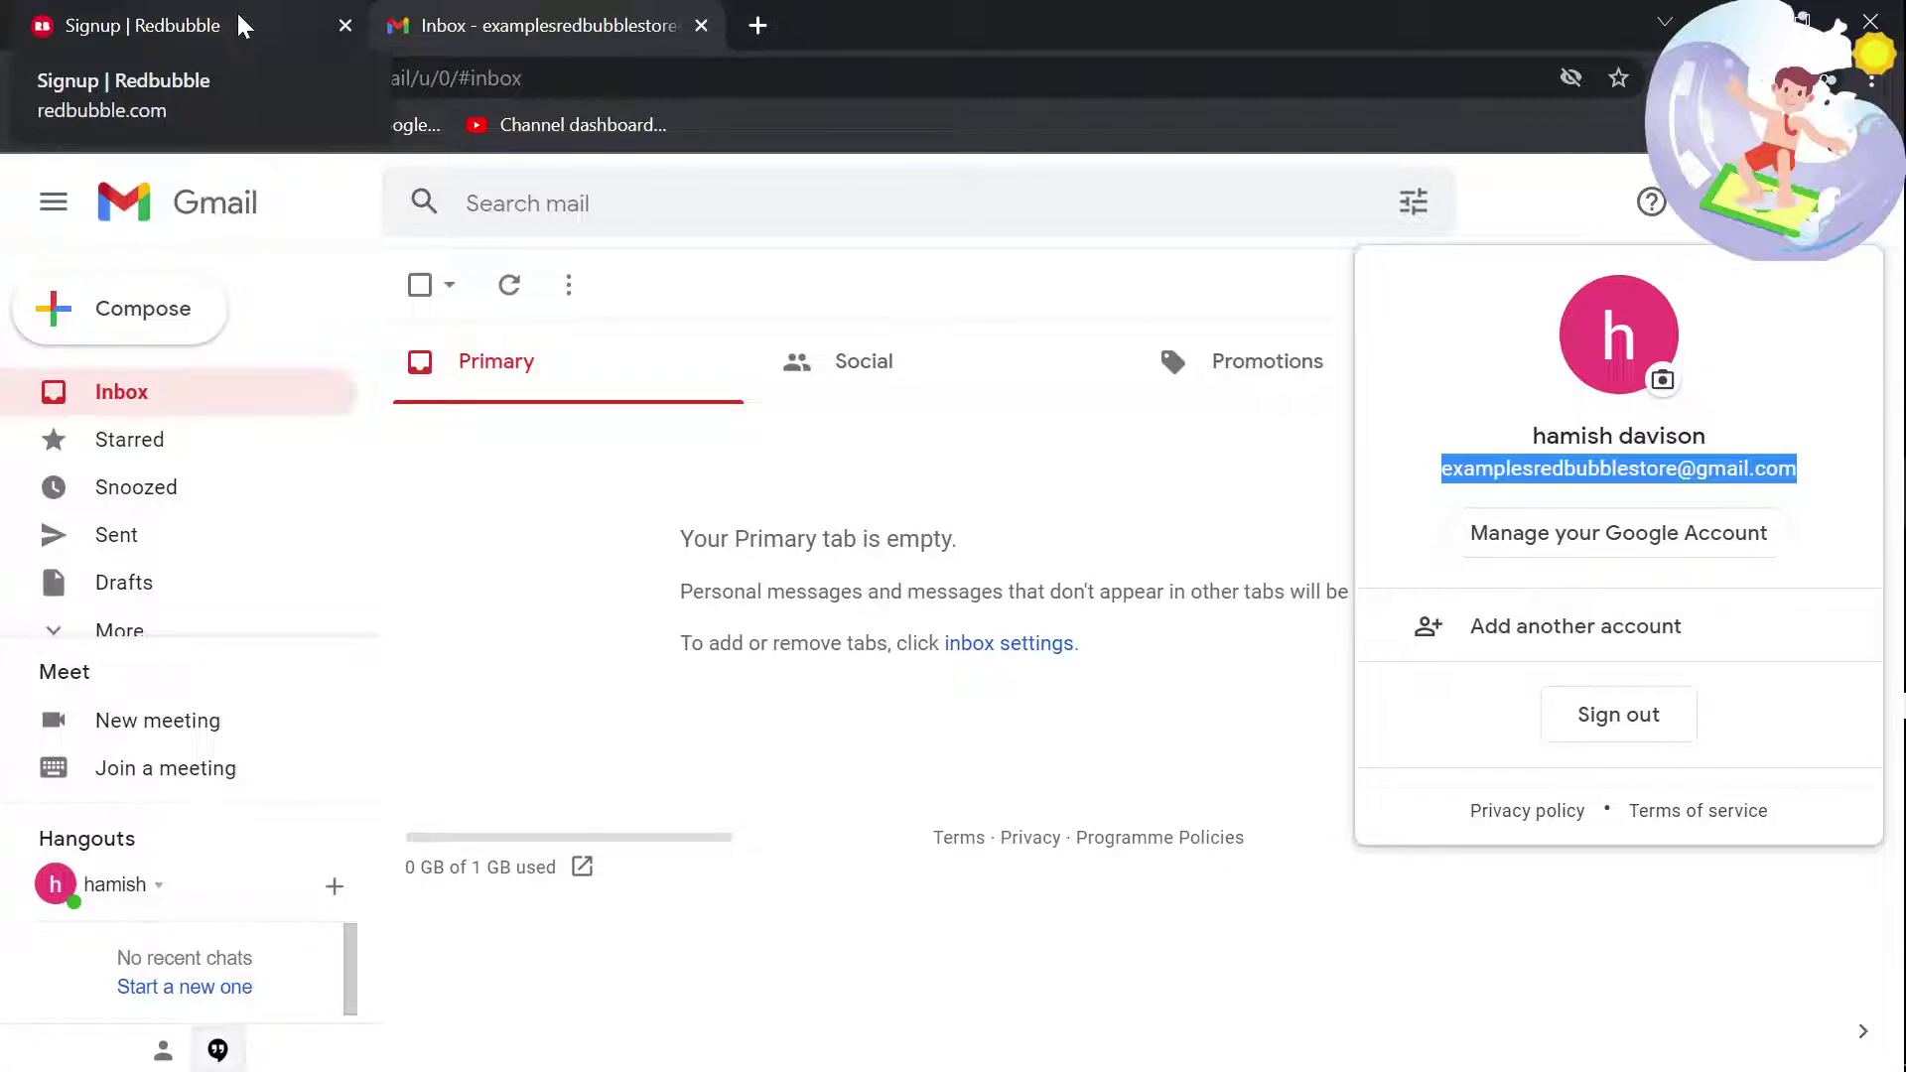
left_click(238, 17)
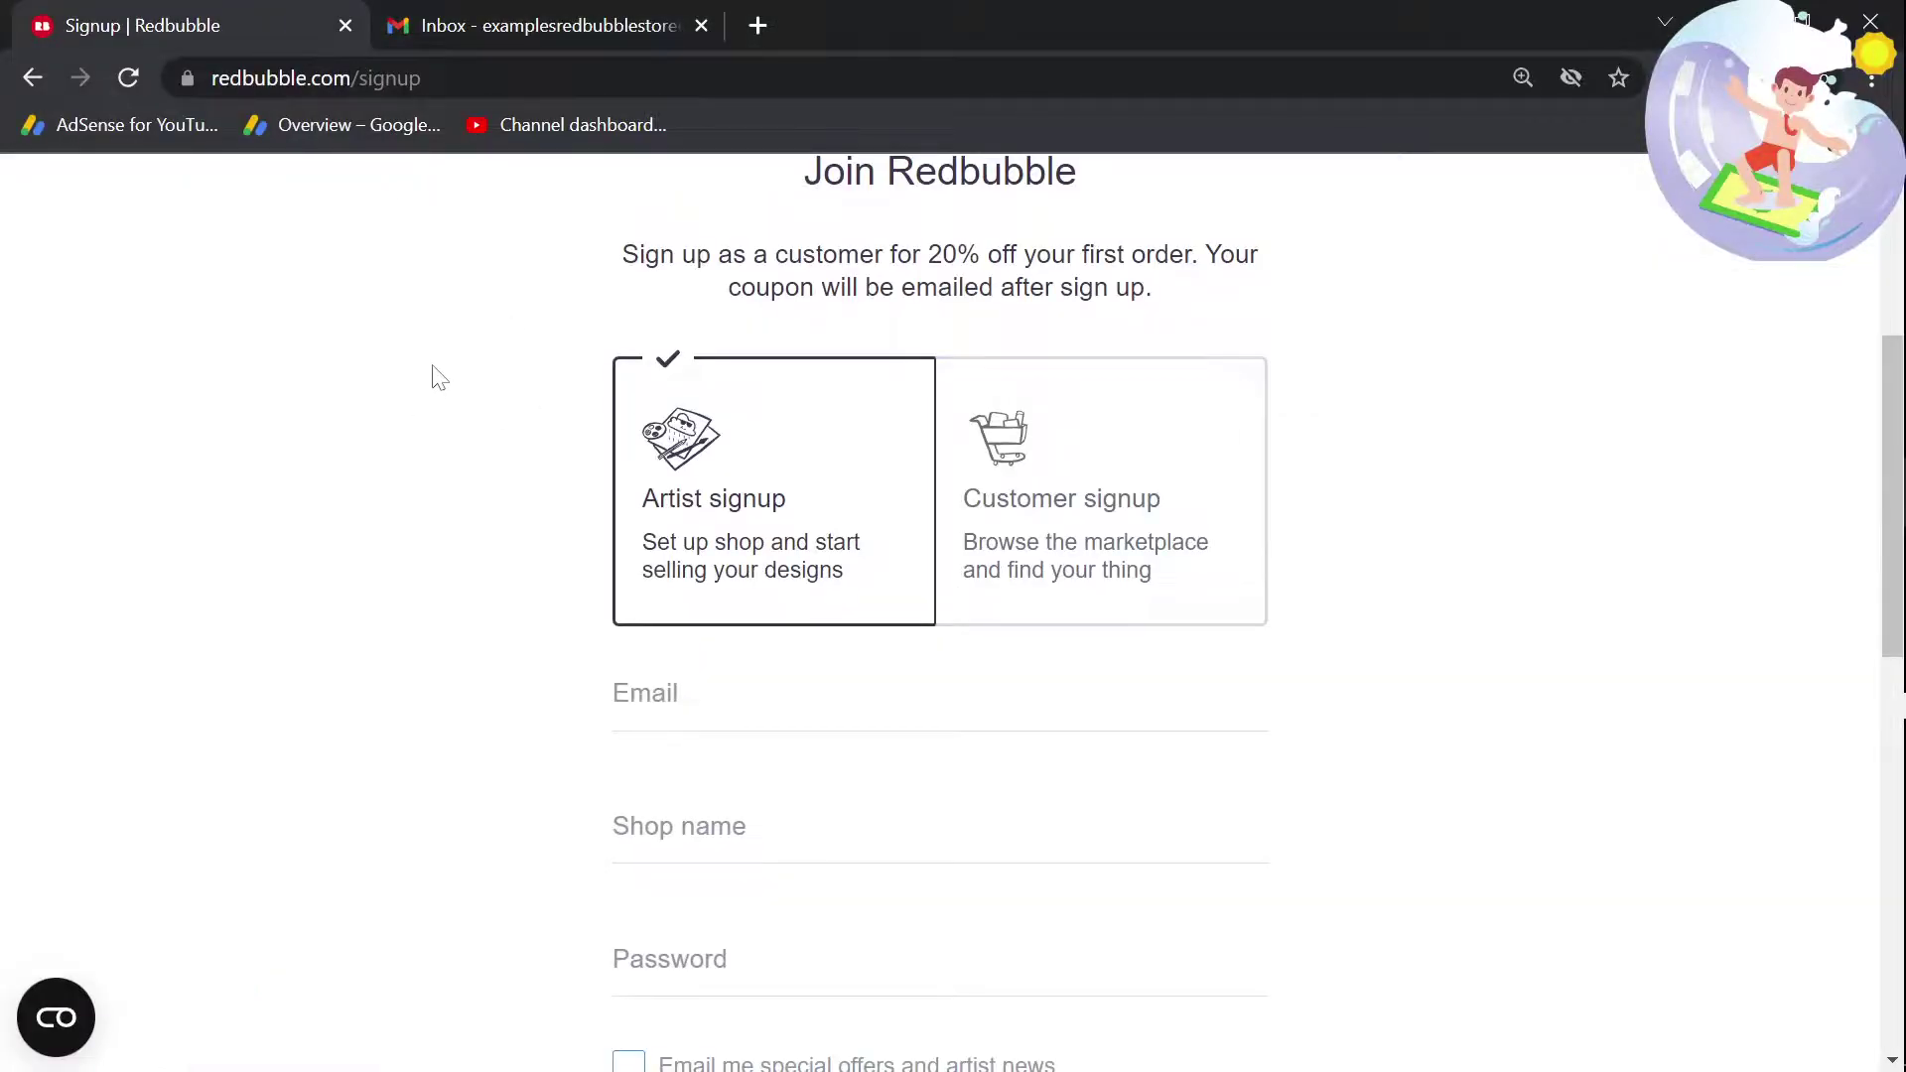
left_click(621, 693)
key("ctrl+v")
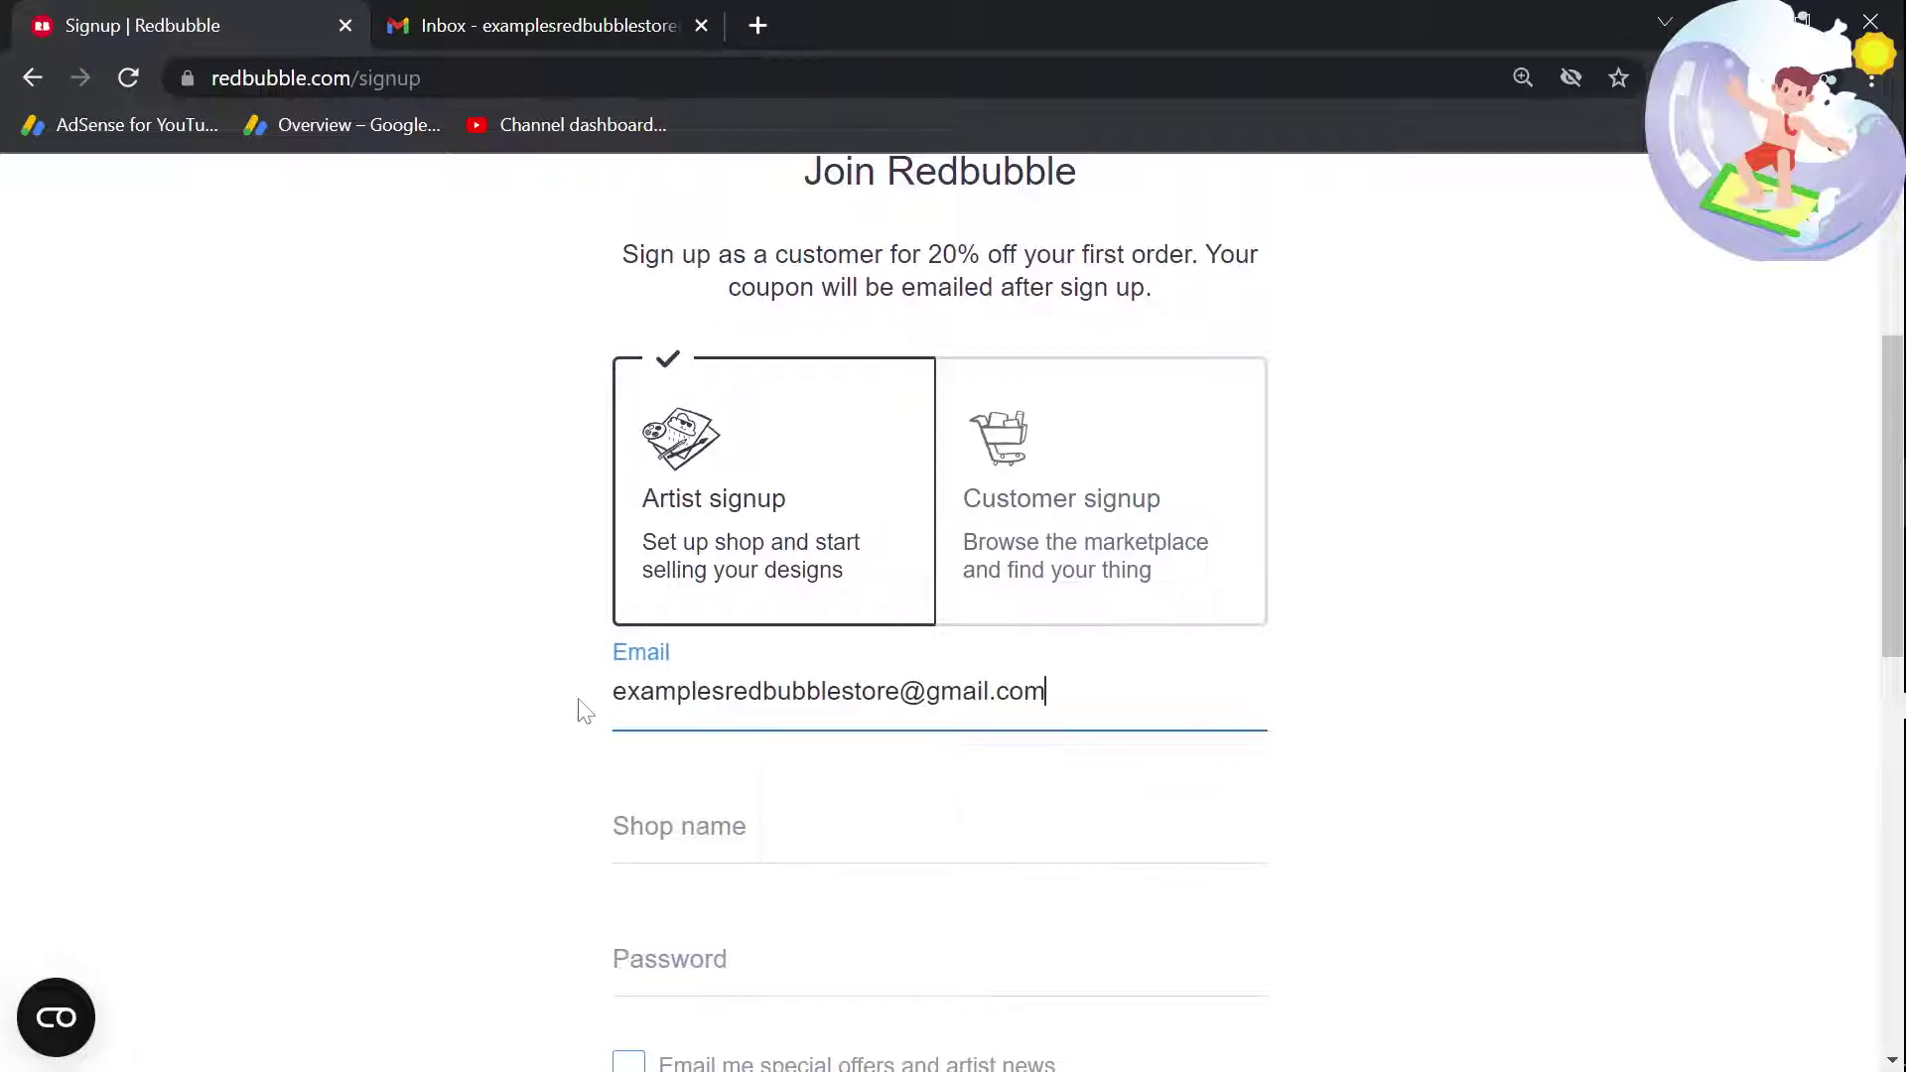
scroll(586, 712, "down", 2)
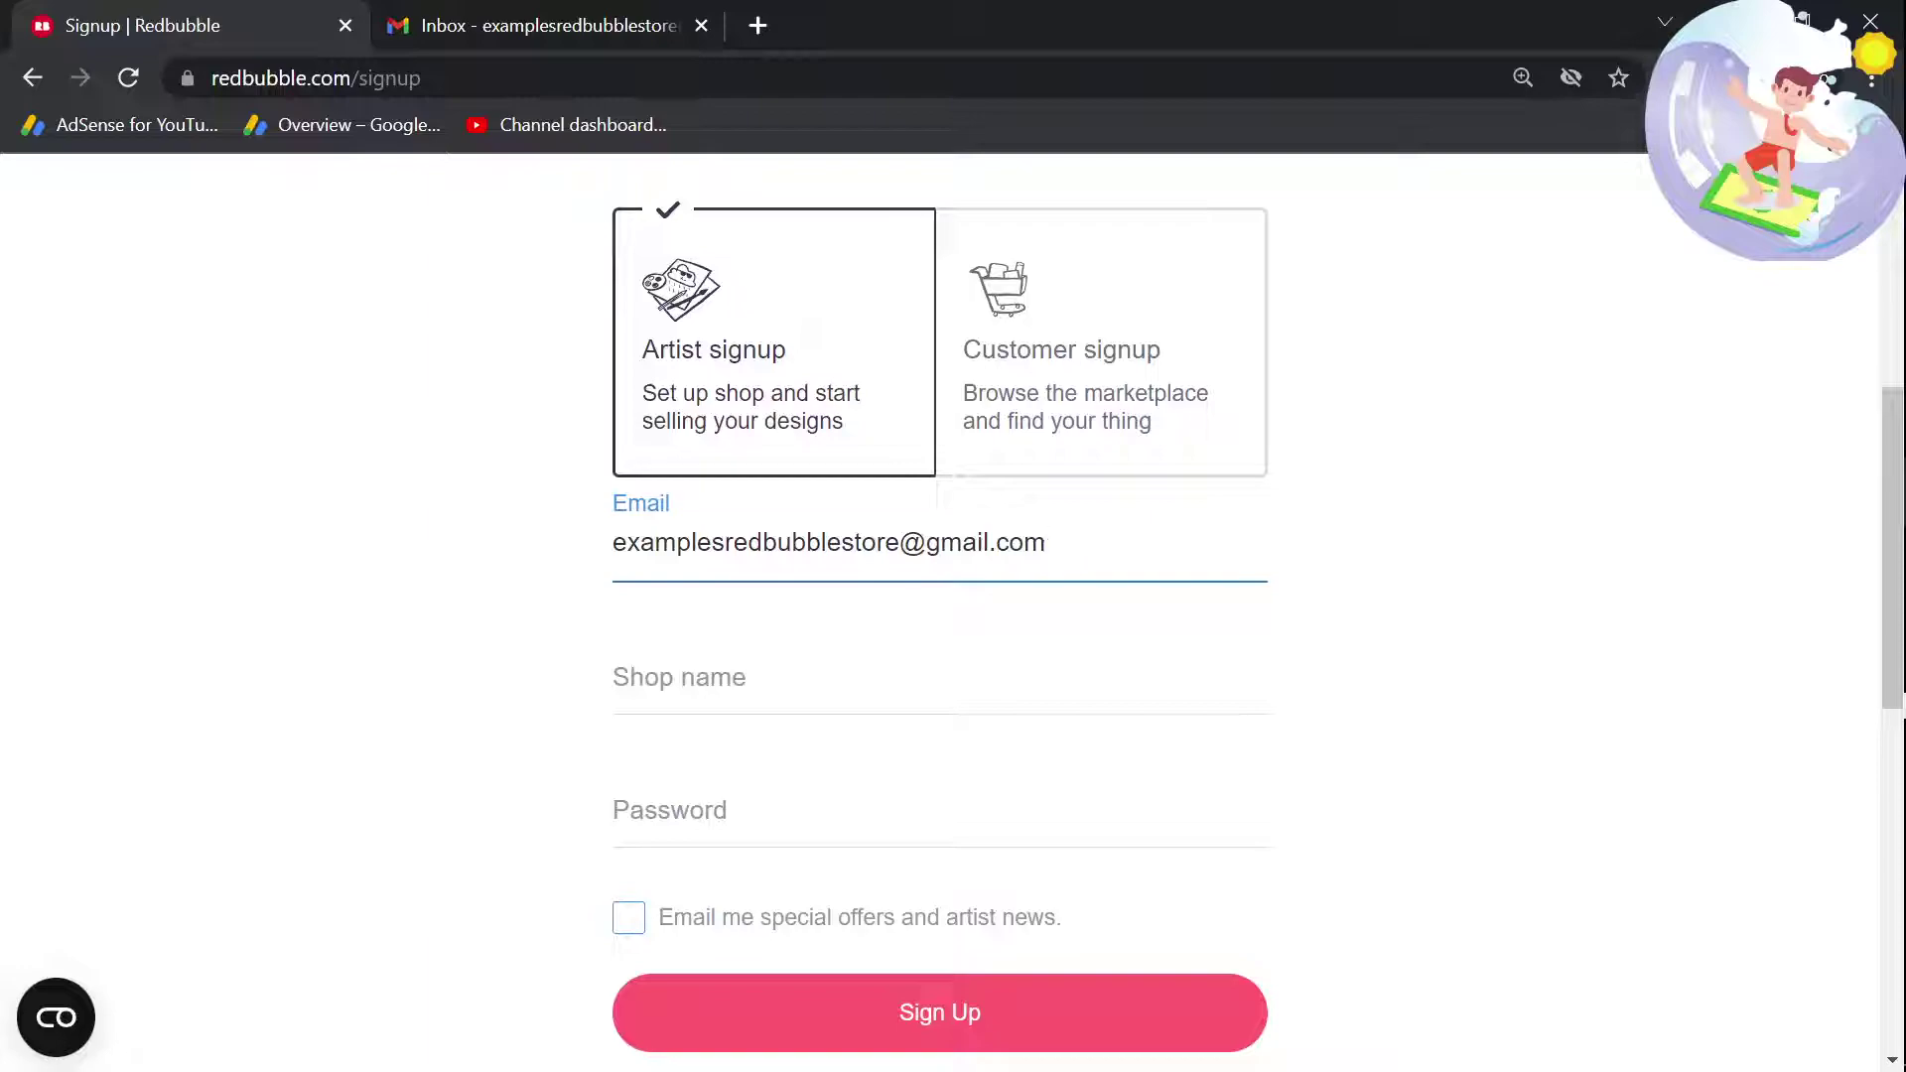
left_click(675, 677)
type("Italian q")
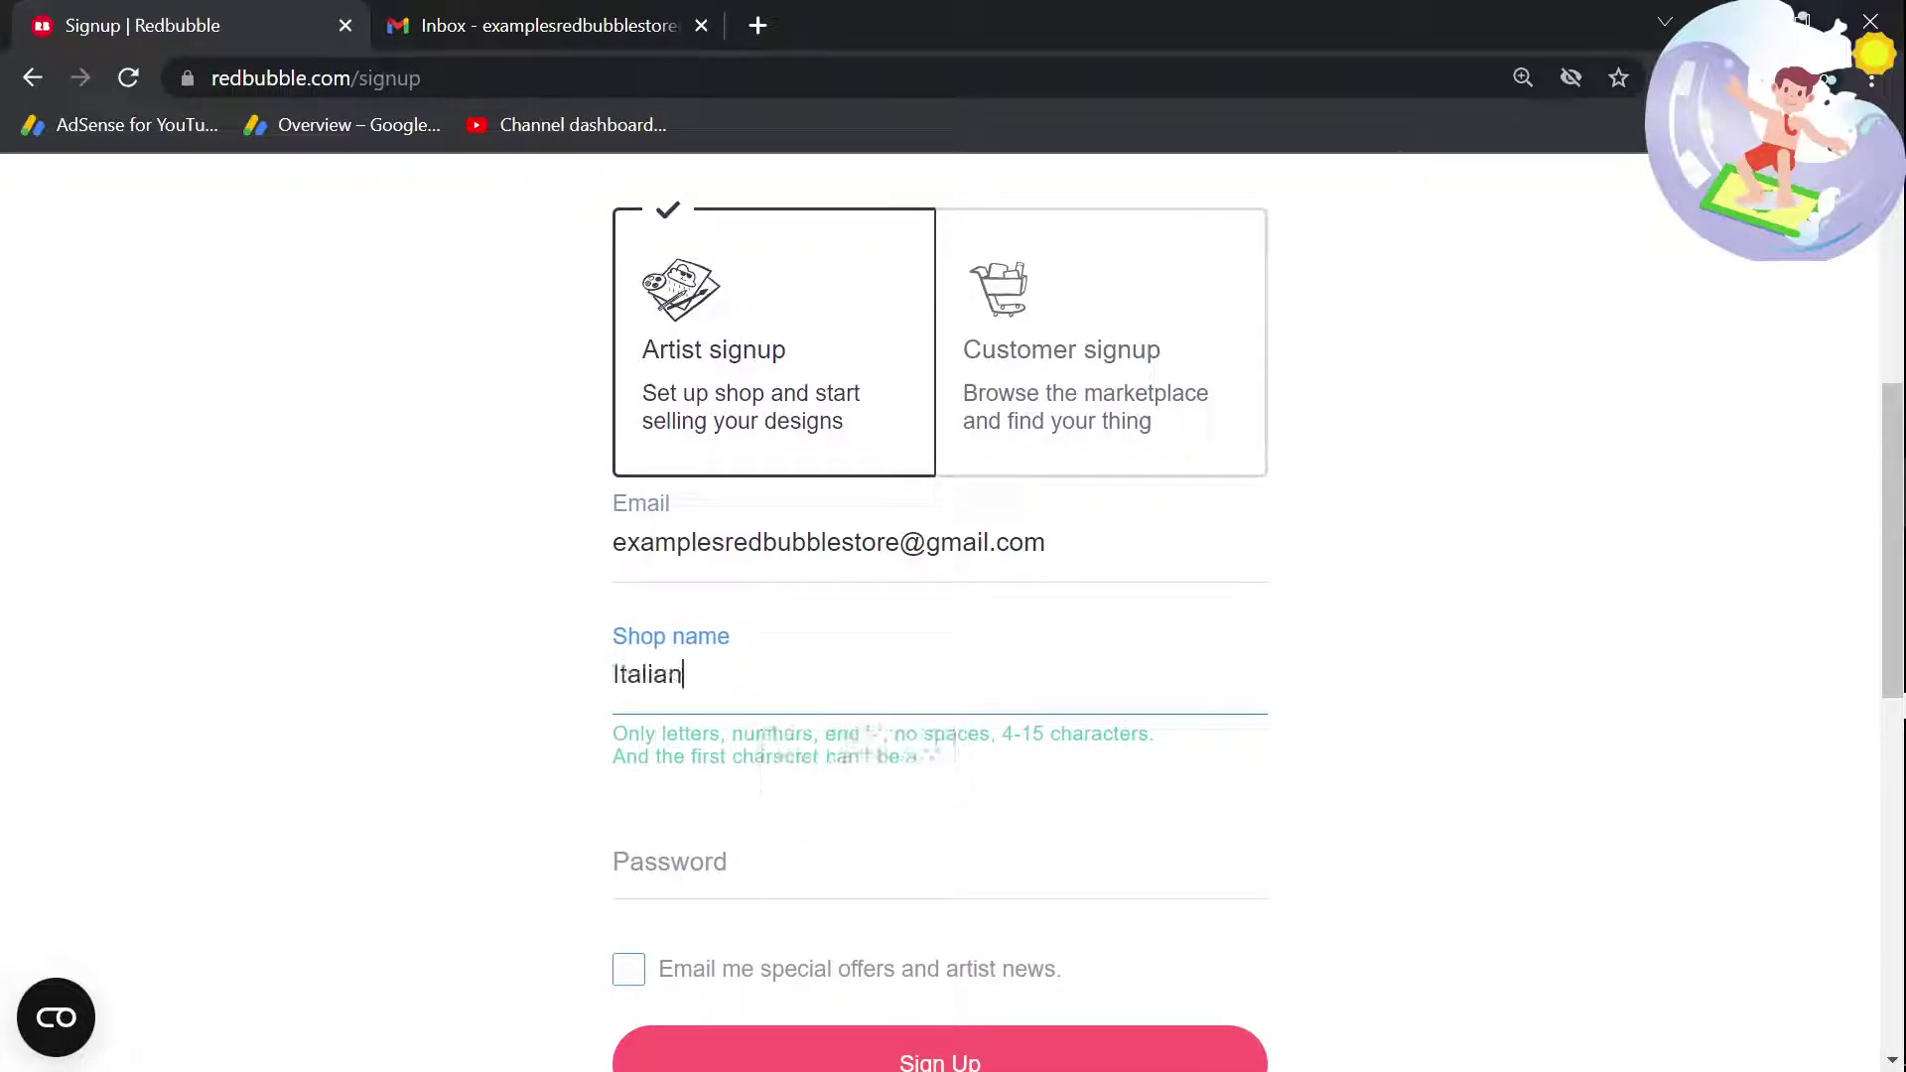
key("BackSpace")
type("Gu")
key("BackSpace")
key("BackSpace")
key("BackSpace")
key("BackSpace")
key("BackSpace")
key("BackSpace")
key("BackSpace")
key("BackSpace")
key("BackSpace")
key("BackSpace")
type("Q")
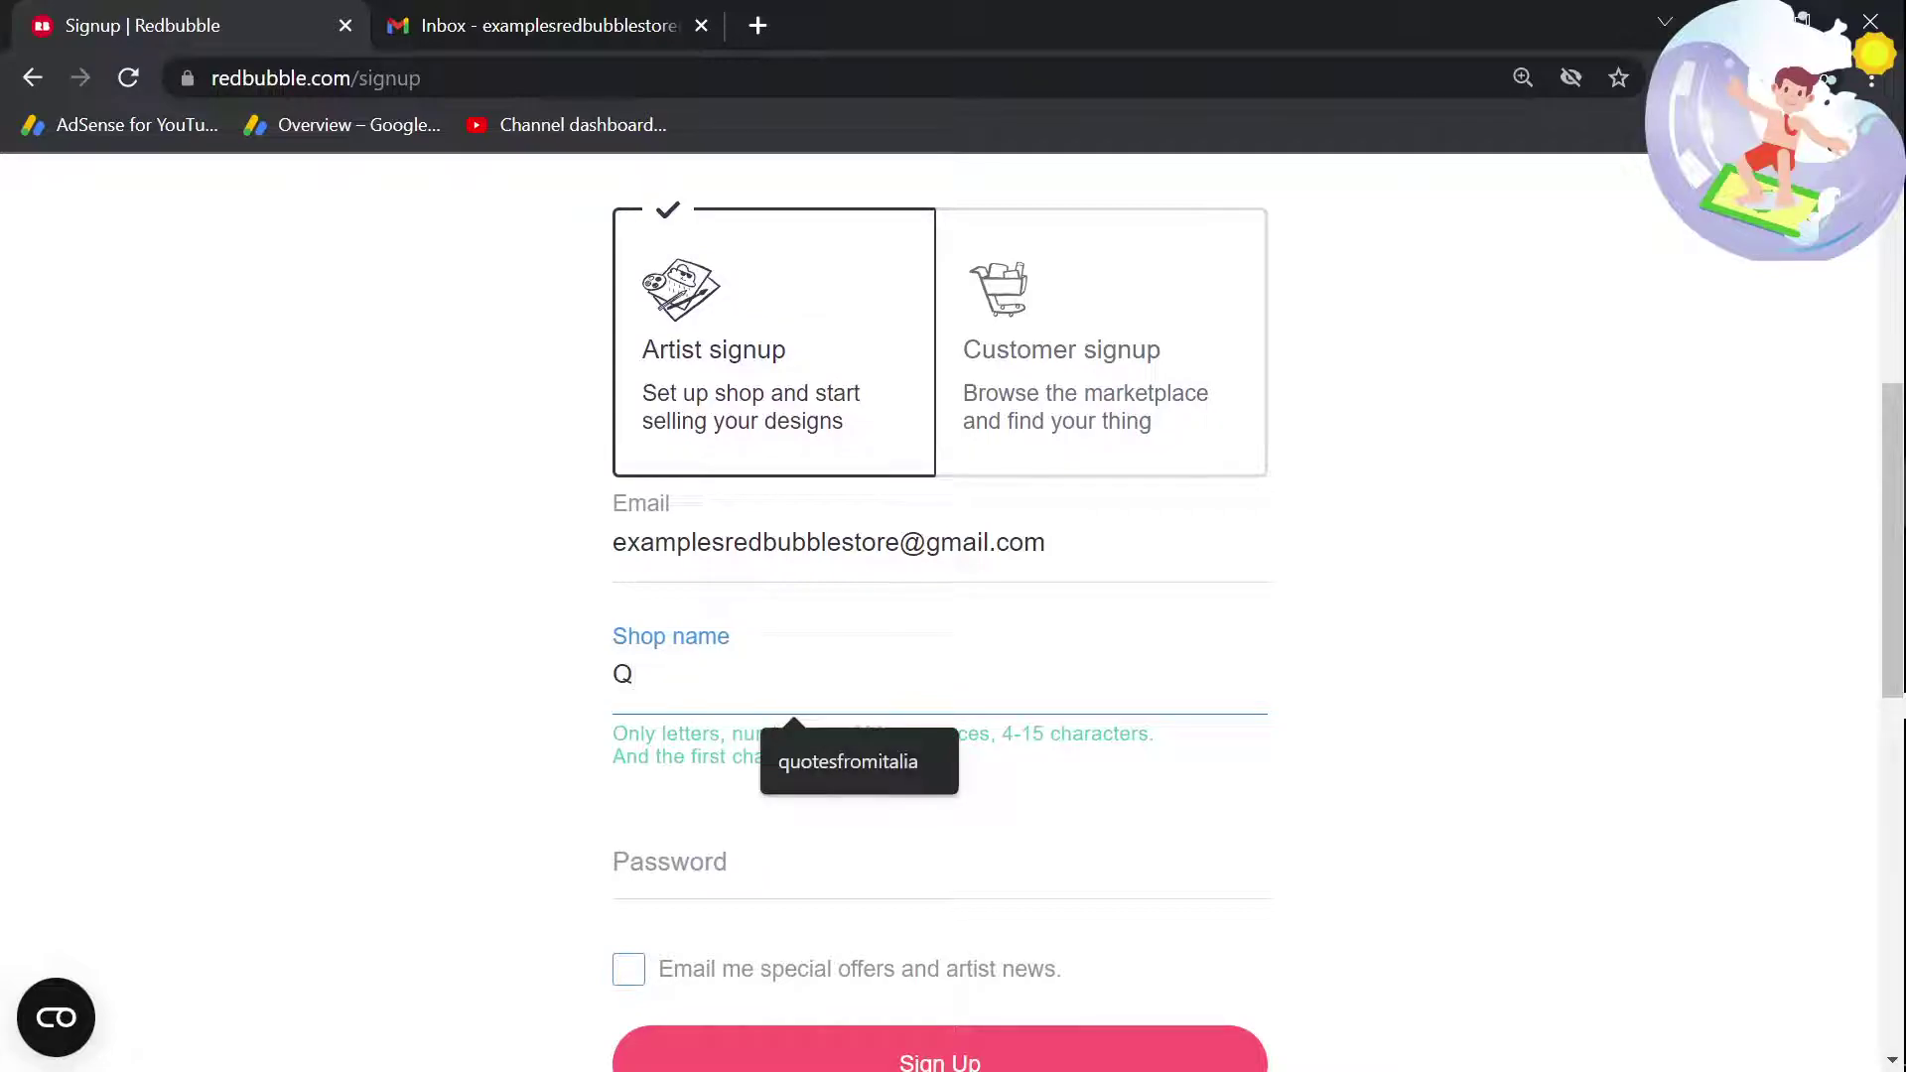
left_click(769, 759)
left_click_drag(799, 675, 444, 665)
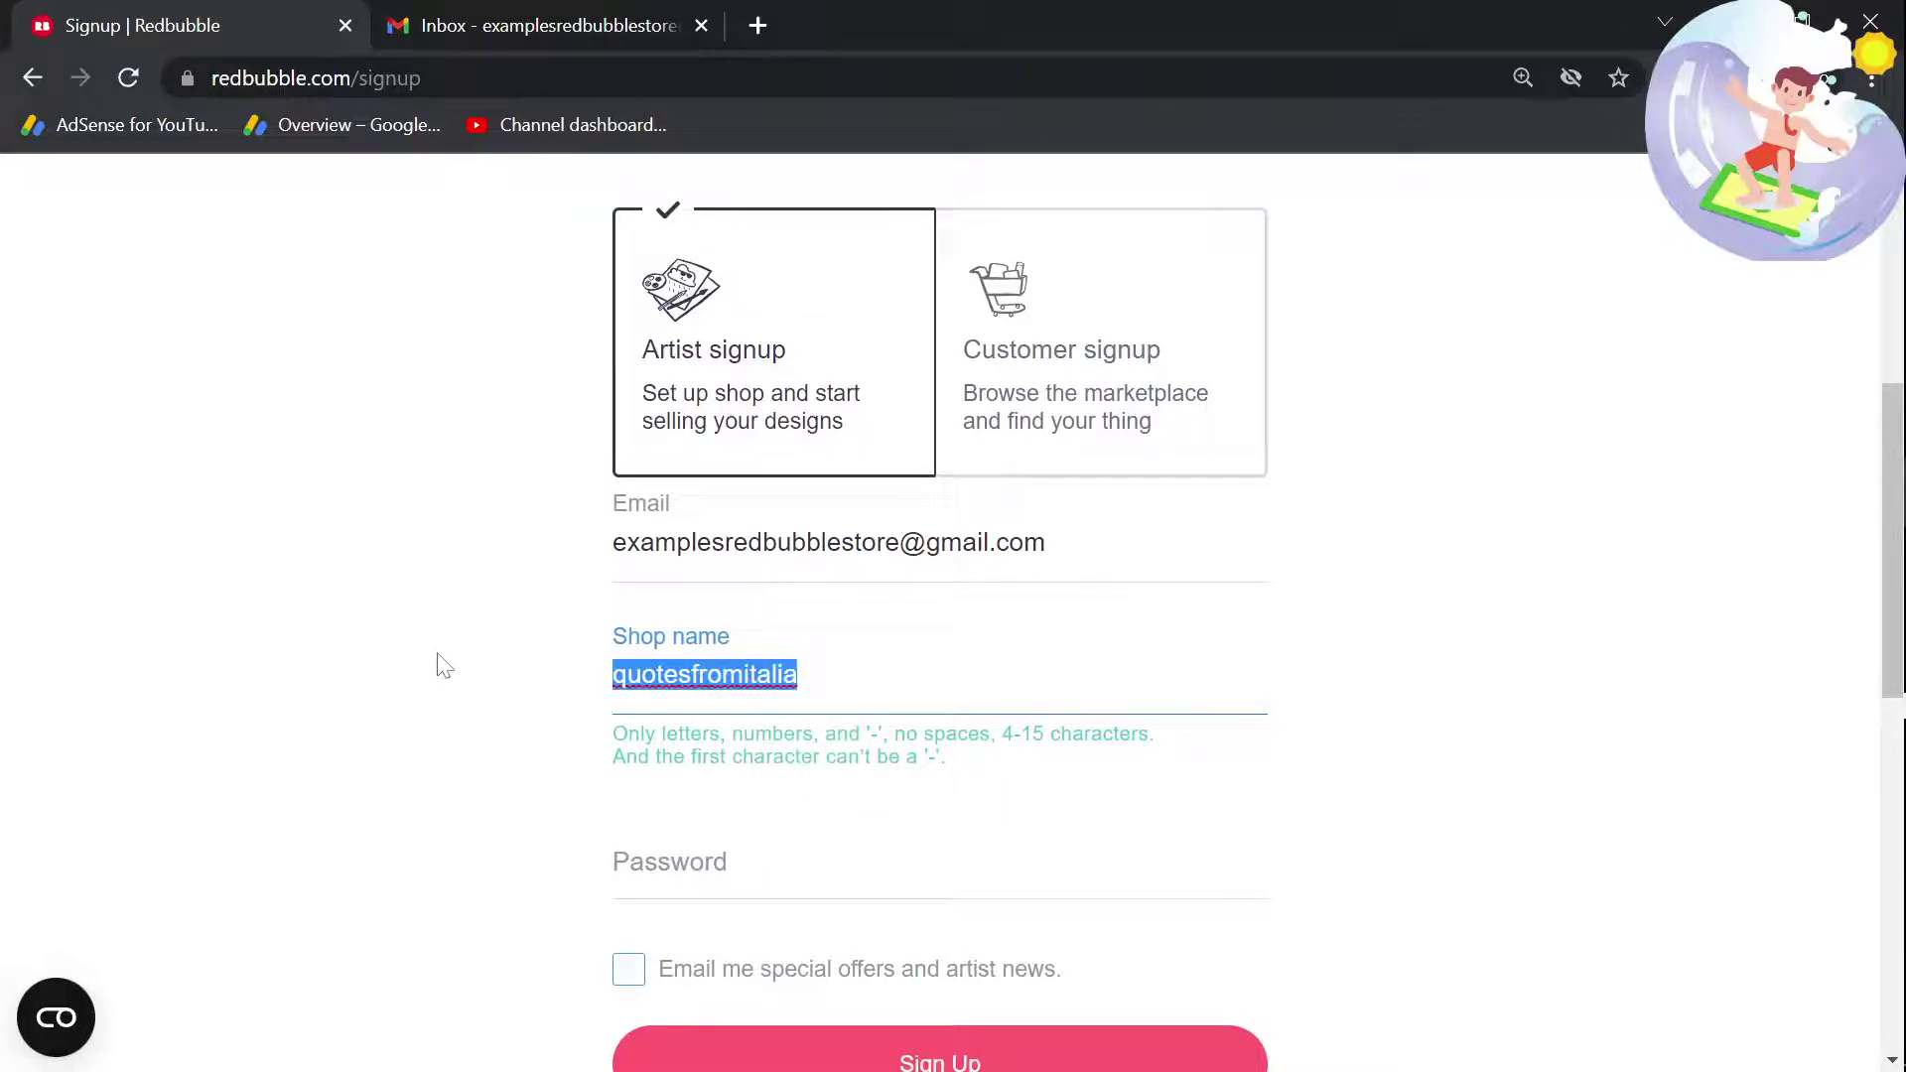
key("BackSpace")
type("italianquotes")
key("ctrl+a")
key("BackSpace")
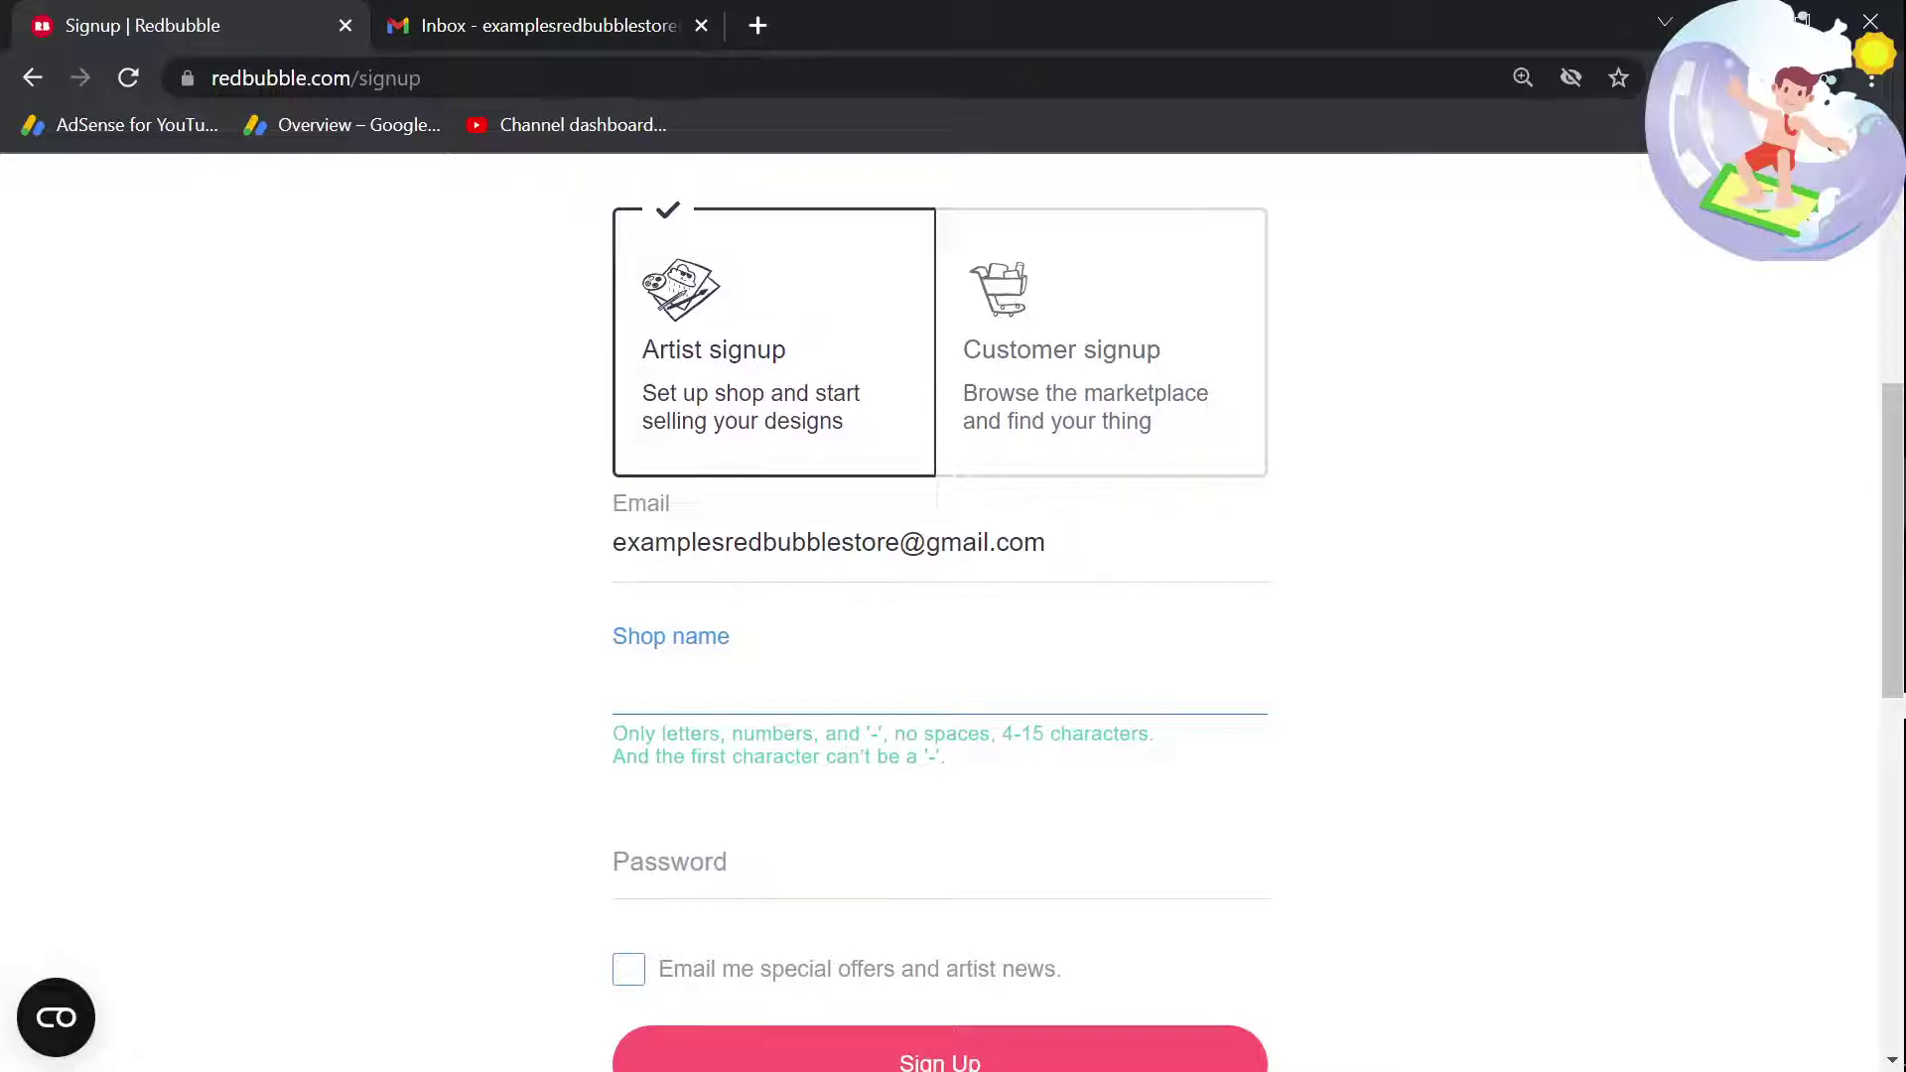
type("Mystery-t")
left_click_drag(722, 677, 520, 683)
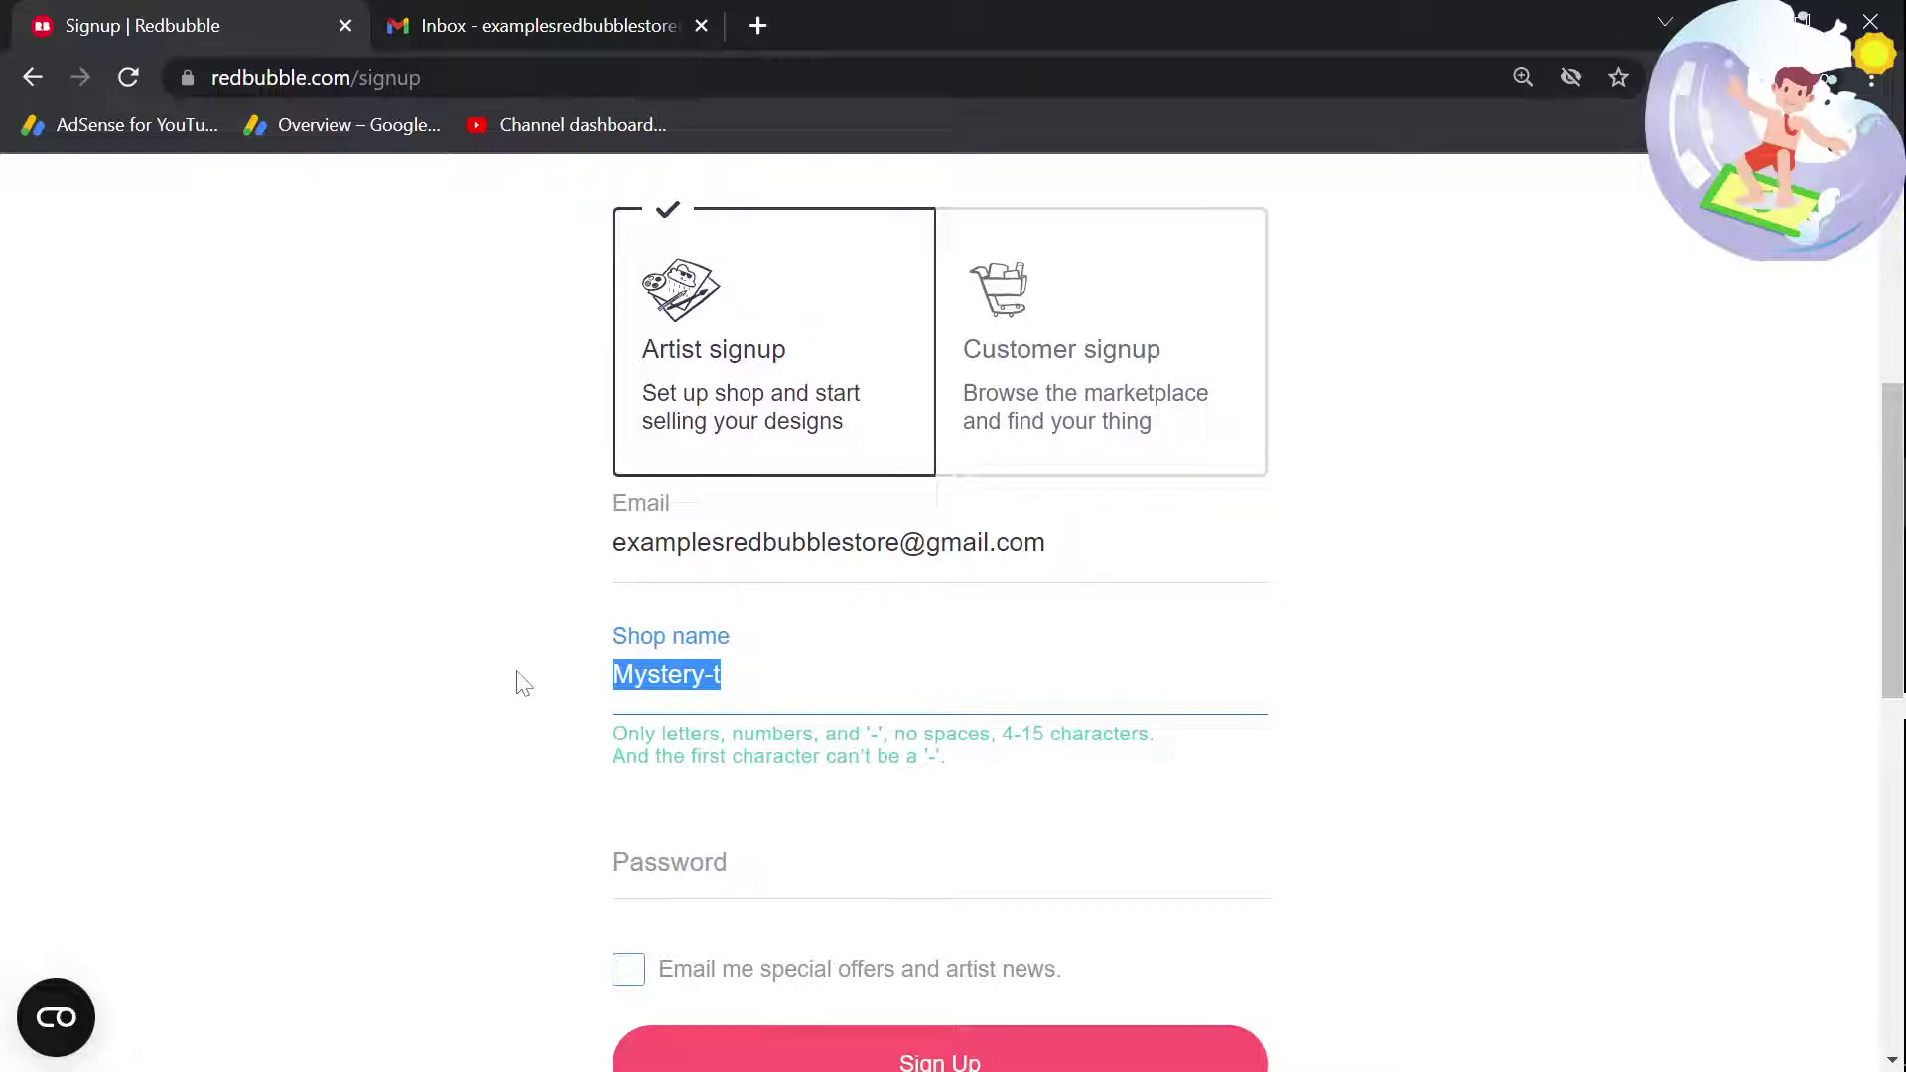
Step: Enter the account password and try to sign up with the shop name Exampleredbubblestore12345
key("End")
key("ctrl+a")
key("Tab")
type("••••••••••••")
key("shift+Tab")
type("Exampleredbubblestore14")
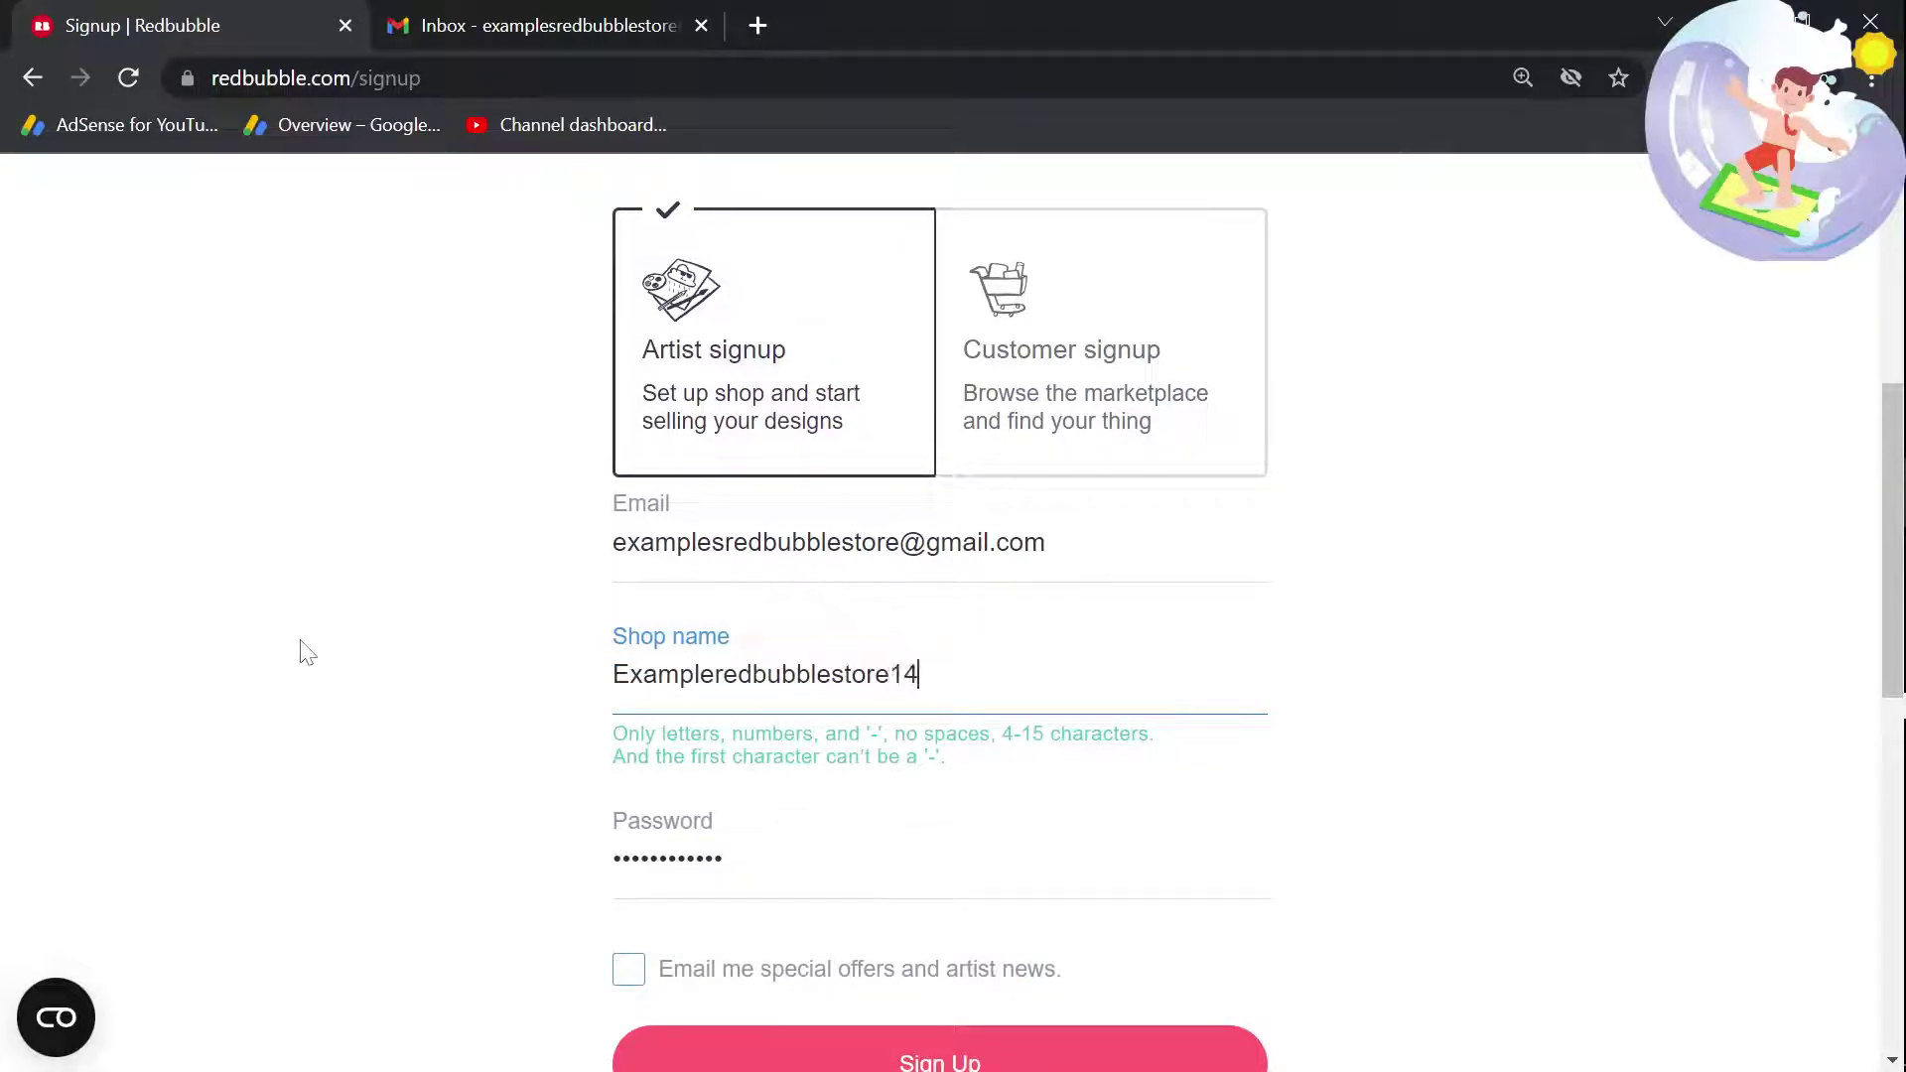
key("BackSpace")
type("2345")
scroll(467, 817, "down", 2)
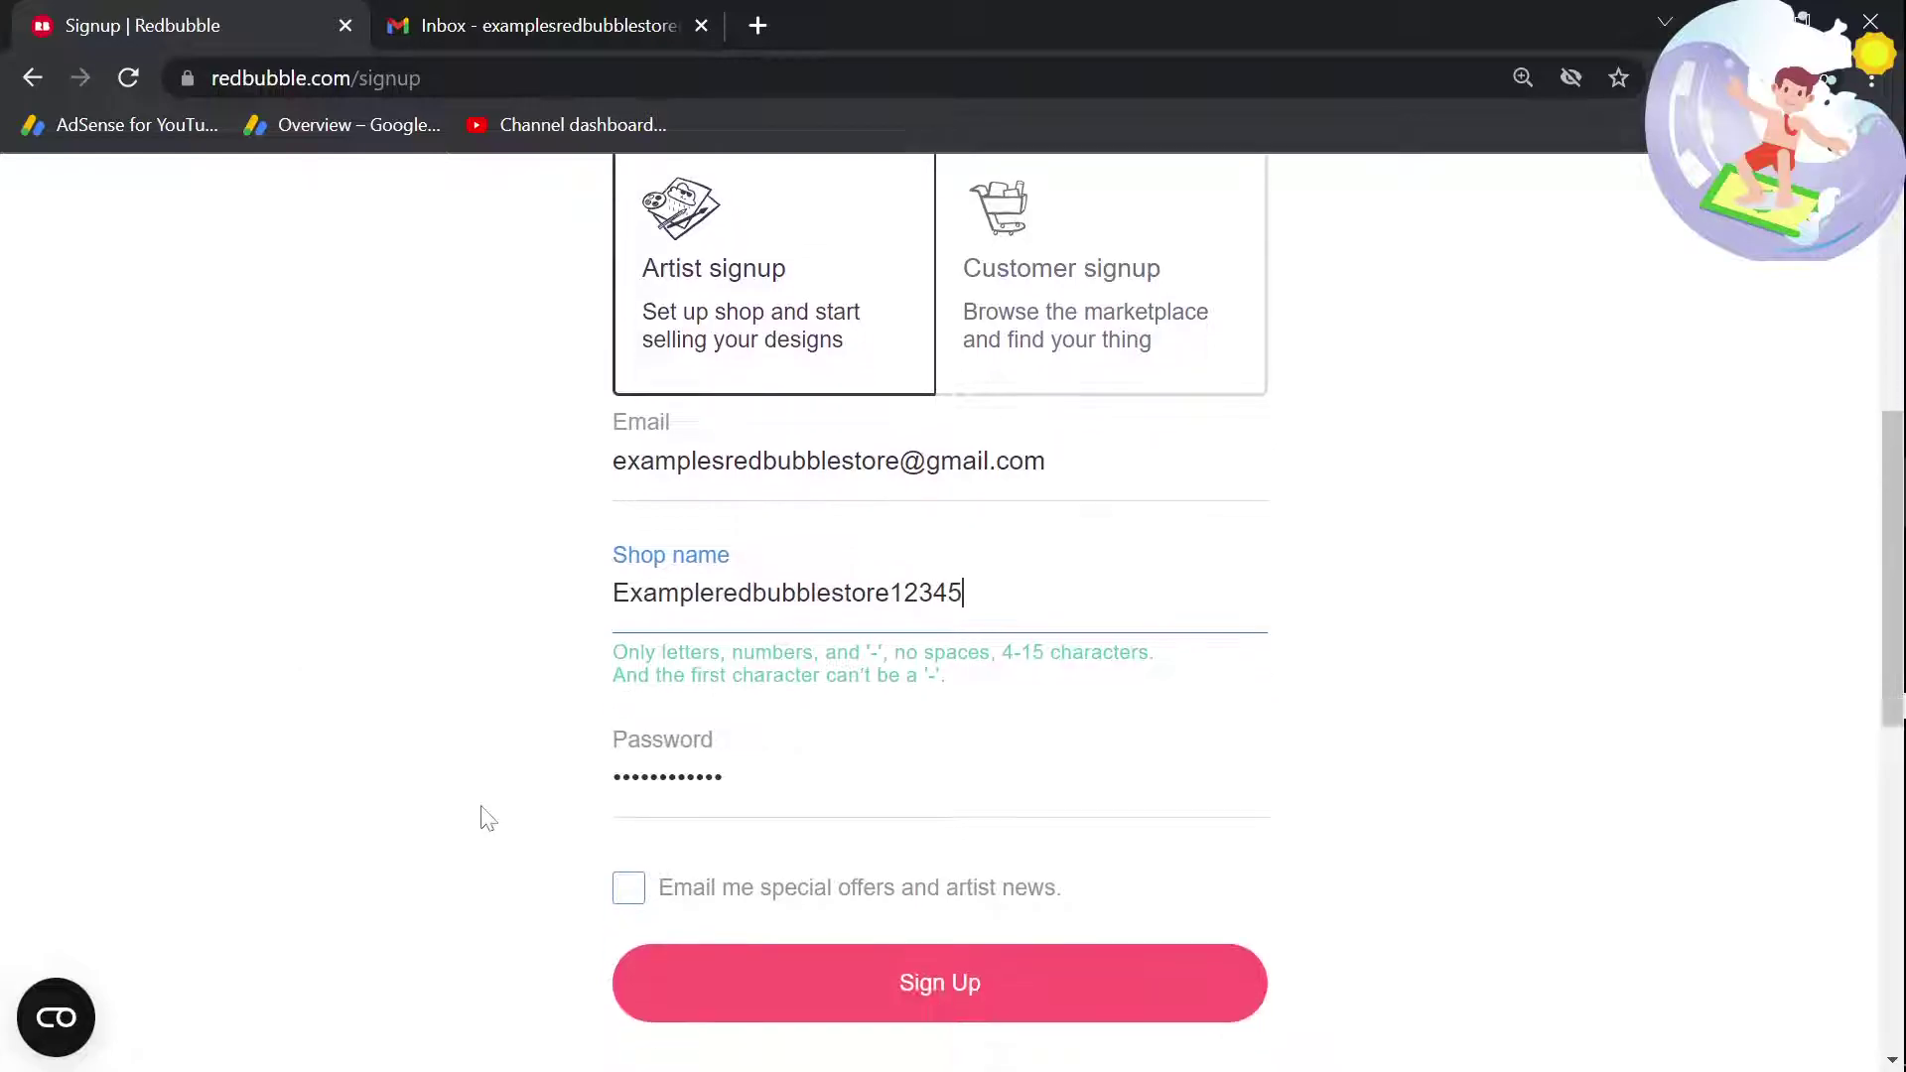
left_click(778, 892)
Step: Shorten the shop name to Examplere and submit the artist signup
left_click_drag(963, 526, 890, 525)
key("BackSpace")
left_click(927, 883)
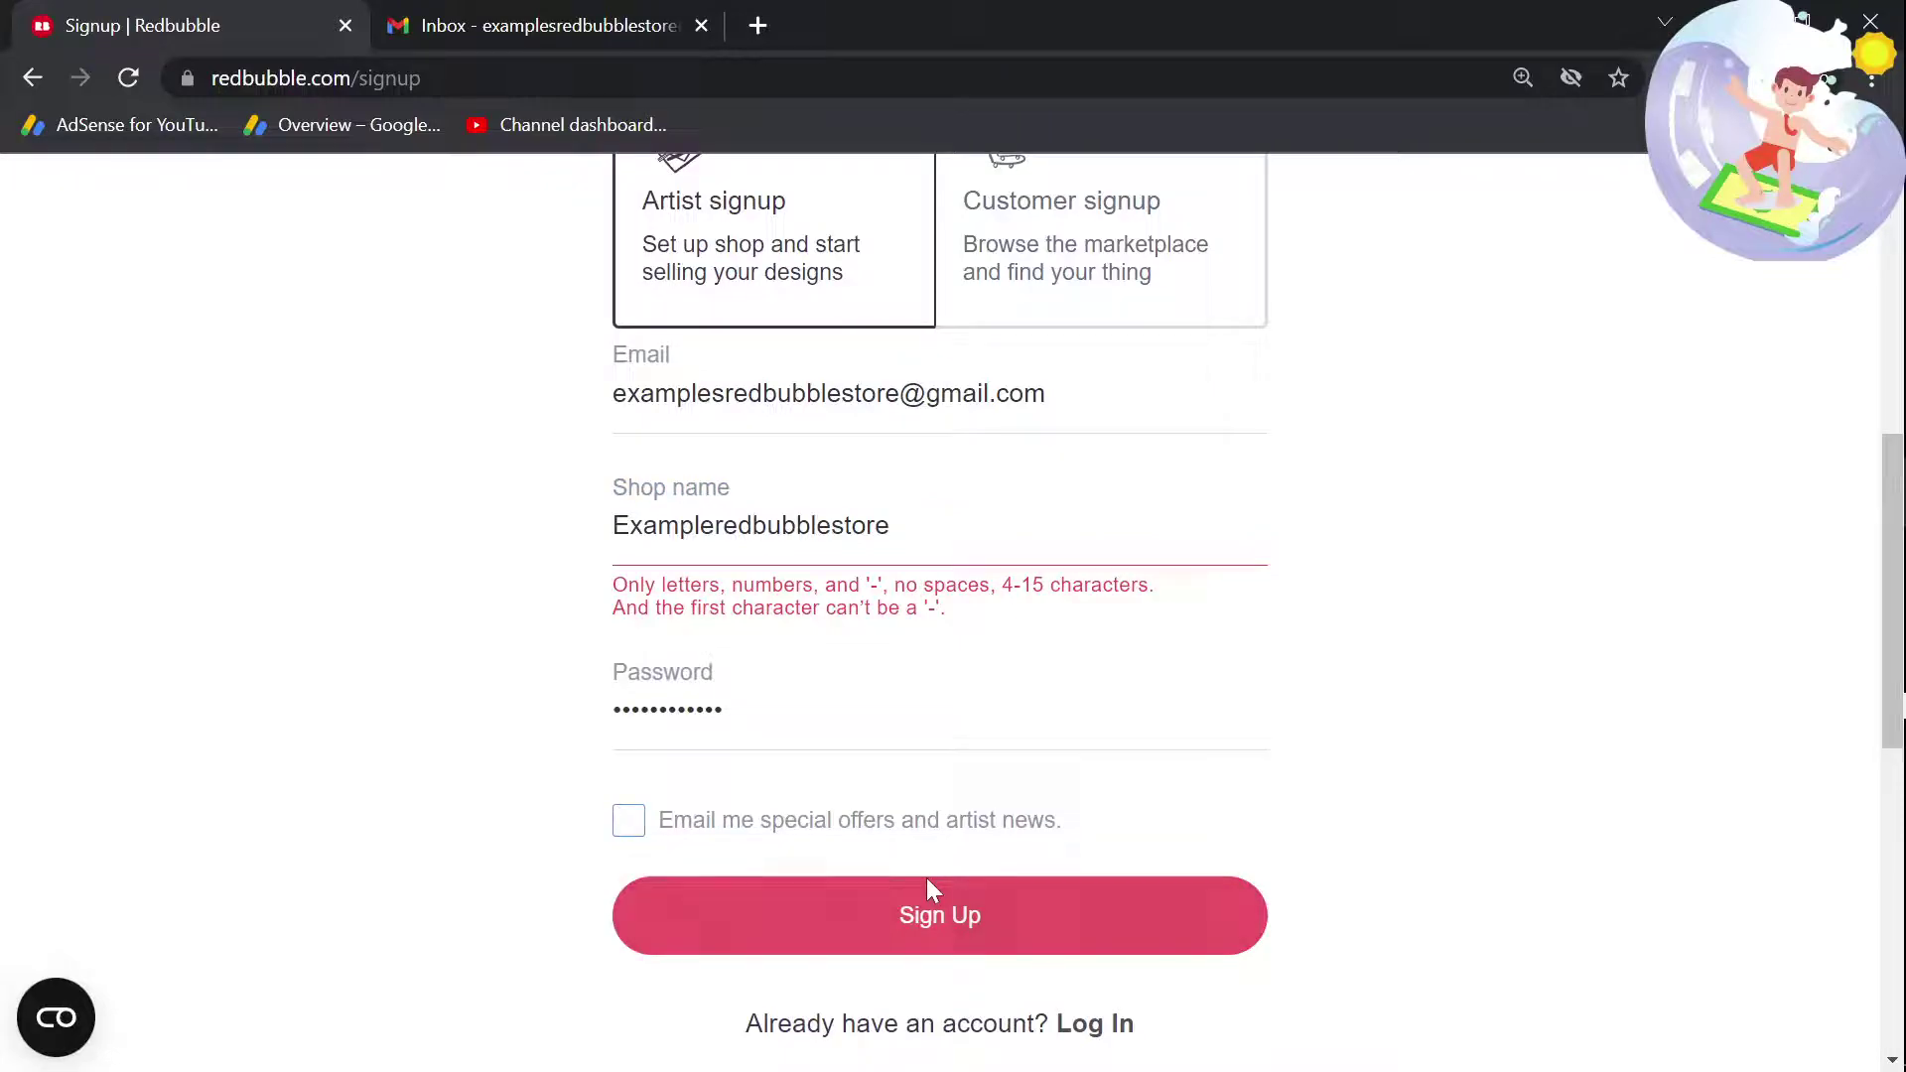
key("BackSpace")
left_click_drag(891, 525, 739, 525)
left_click(887, 913)
key("BackSpace")
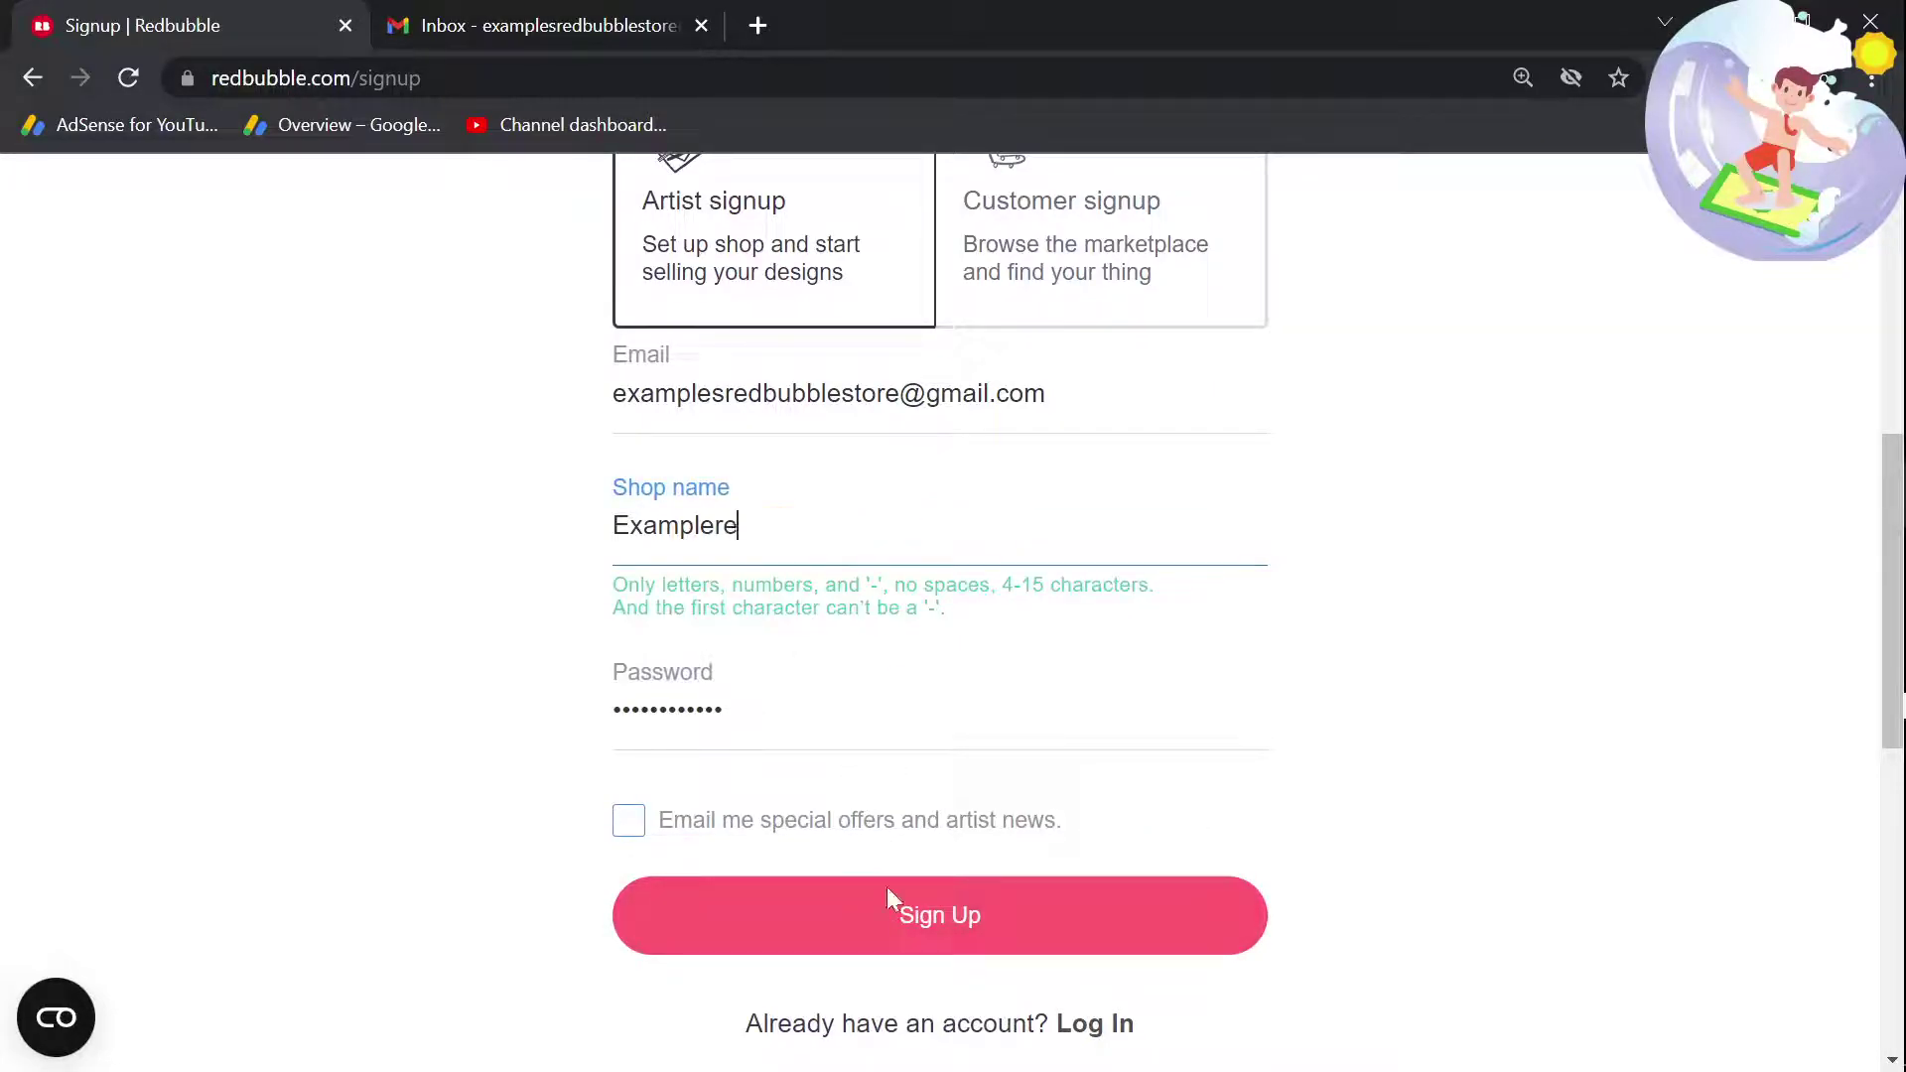
left_click(888, 911)
left_click(773, 870)
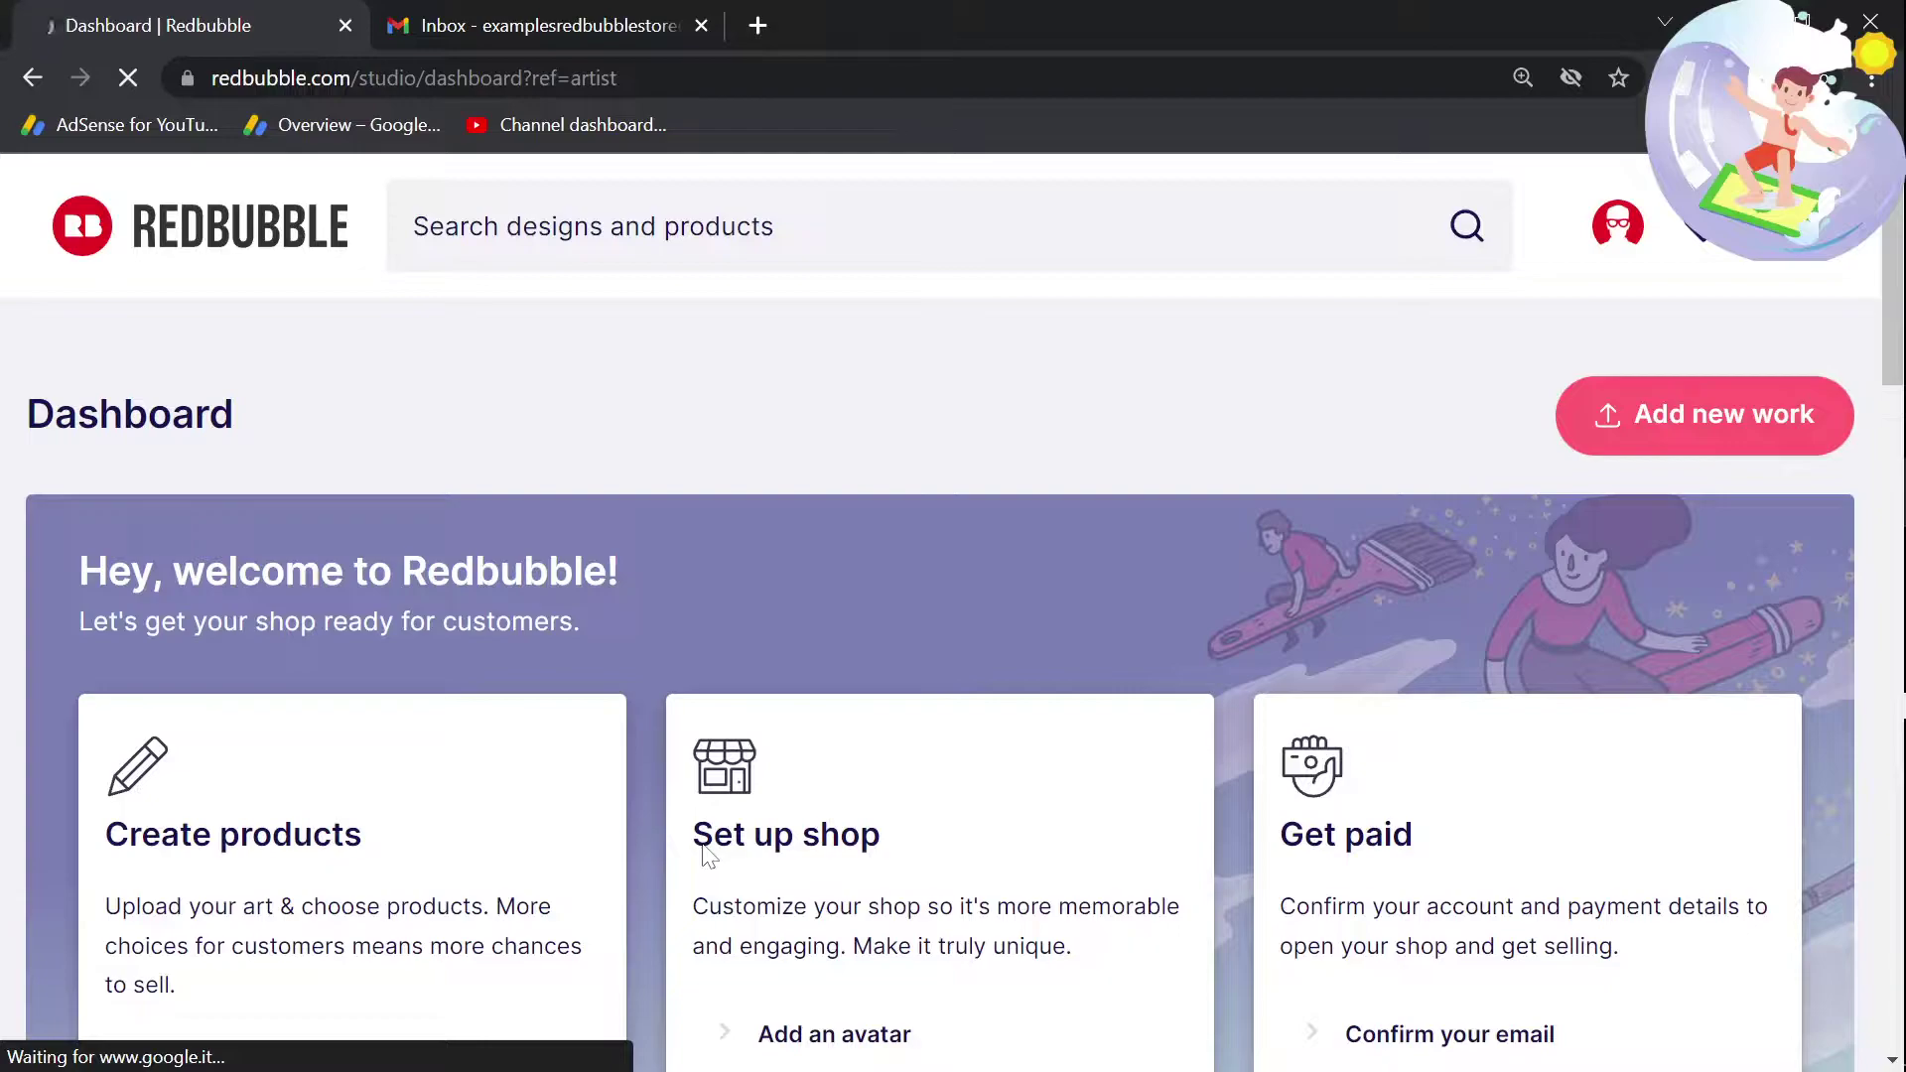
Step: Open the dashboard's Confirm your email task in a new browser tab and switch to it
scroll(708, 856, "down", 2)
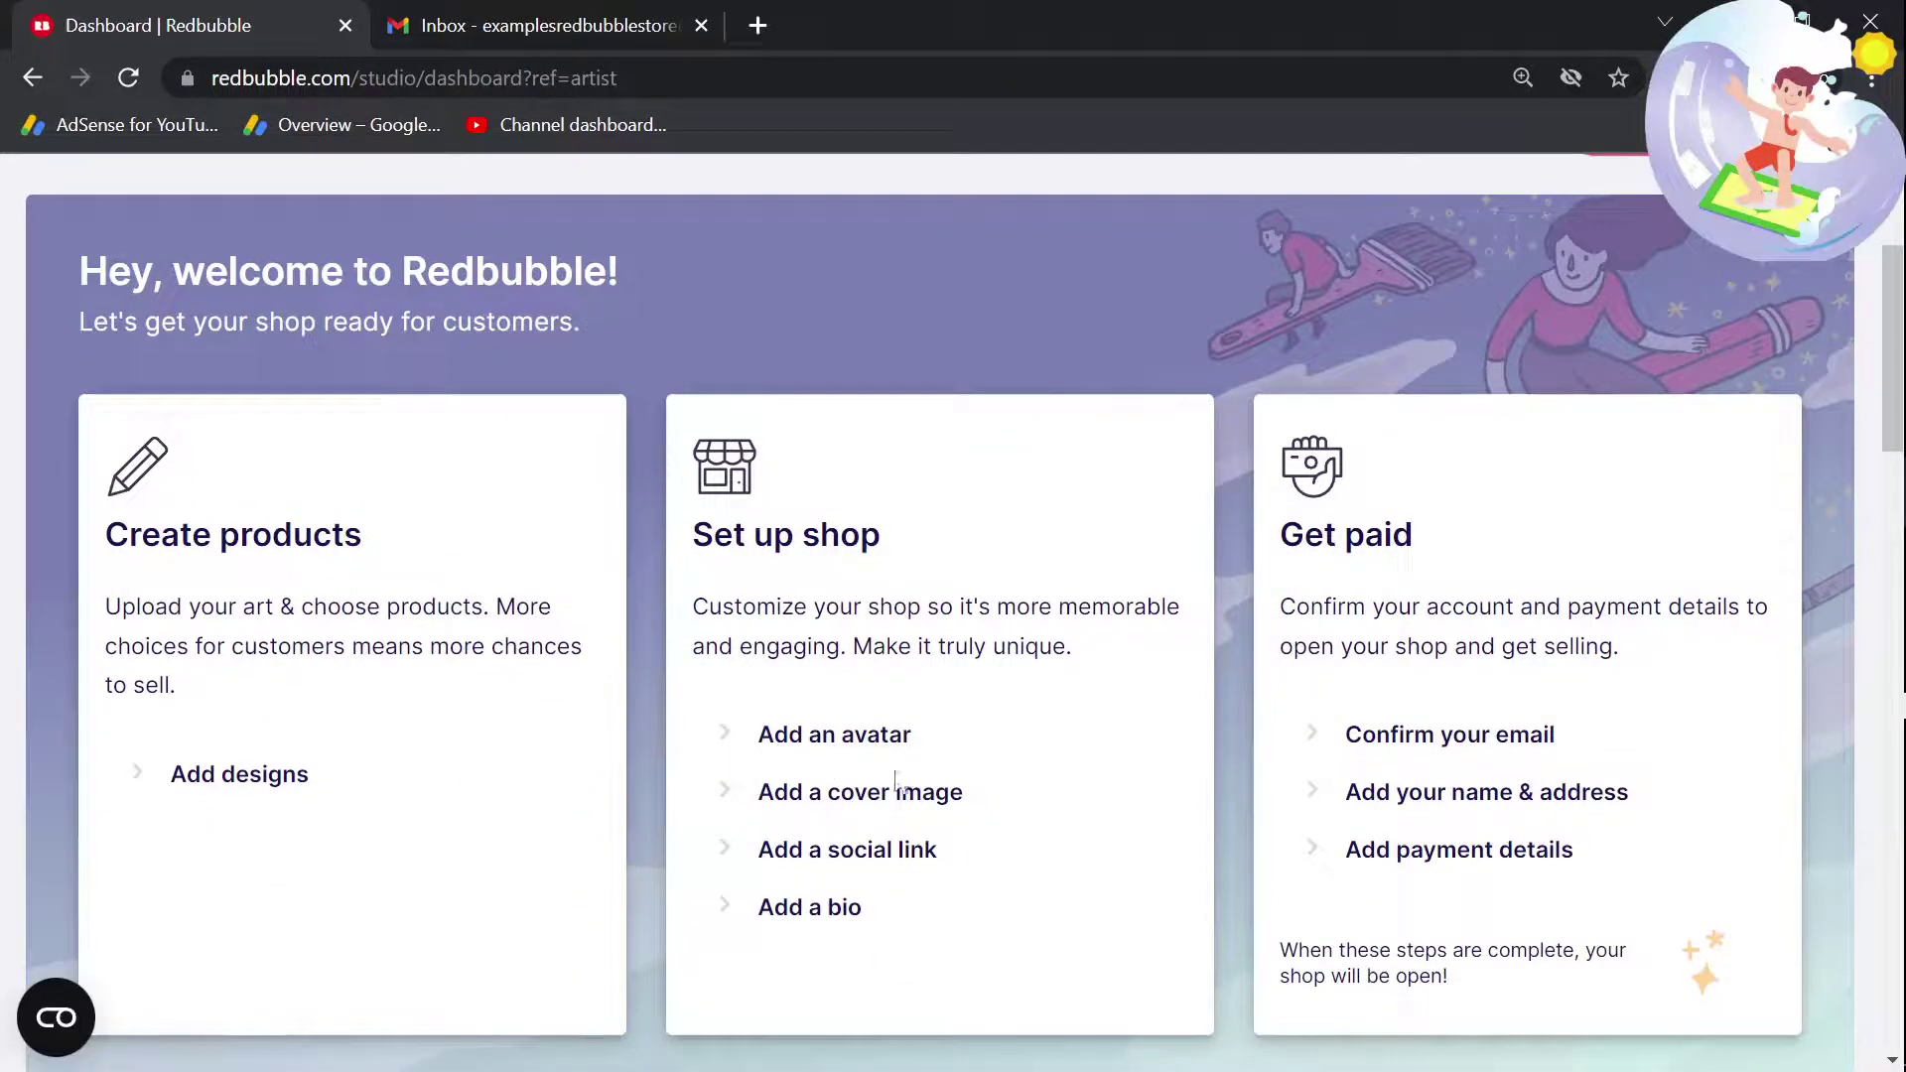
right_click(1411, 759)
left_click(1420, 270)
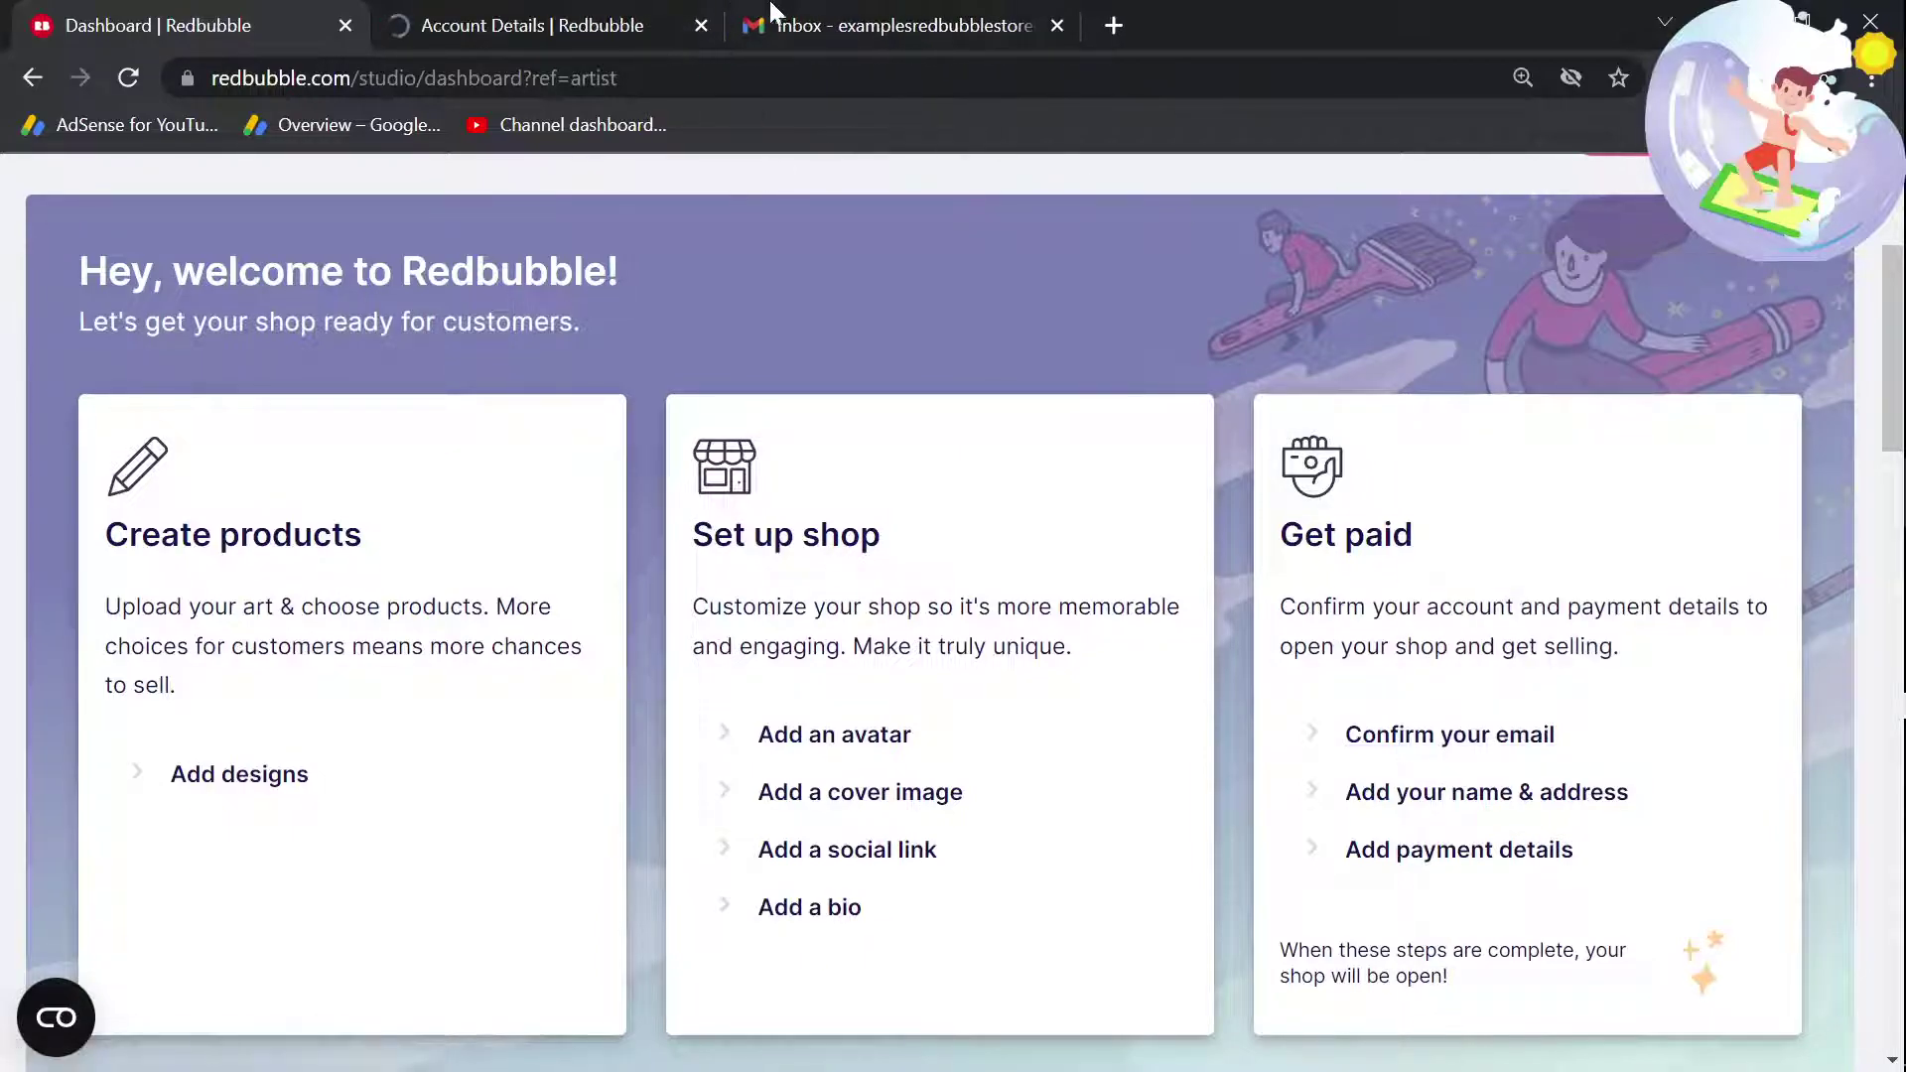
left_click(595, 12)
Step: Check Gmail for the Redbubble confirmation message and request a confirmation email from the account's personal details
left_click(843, 22)
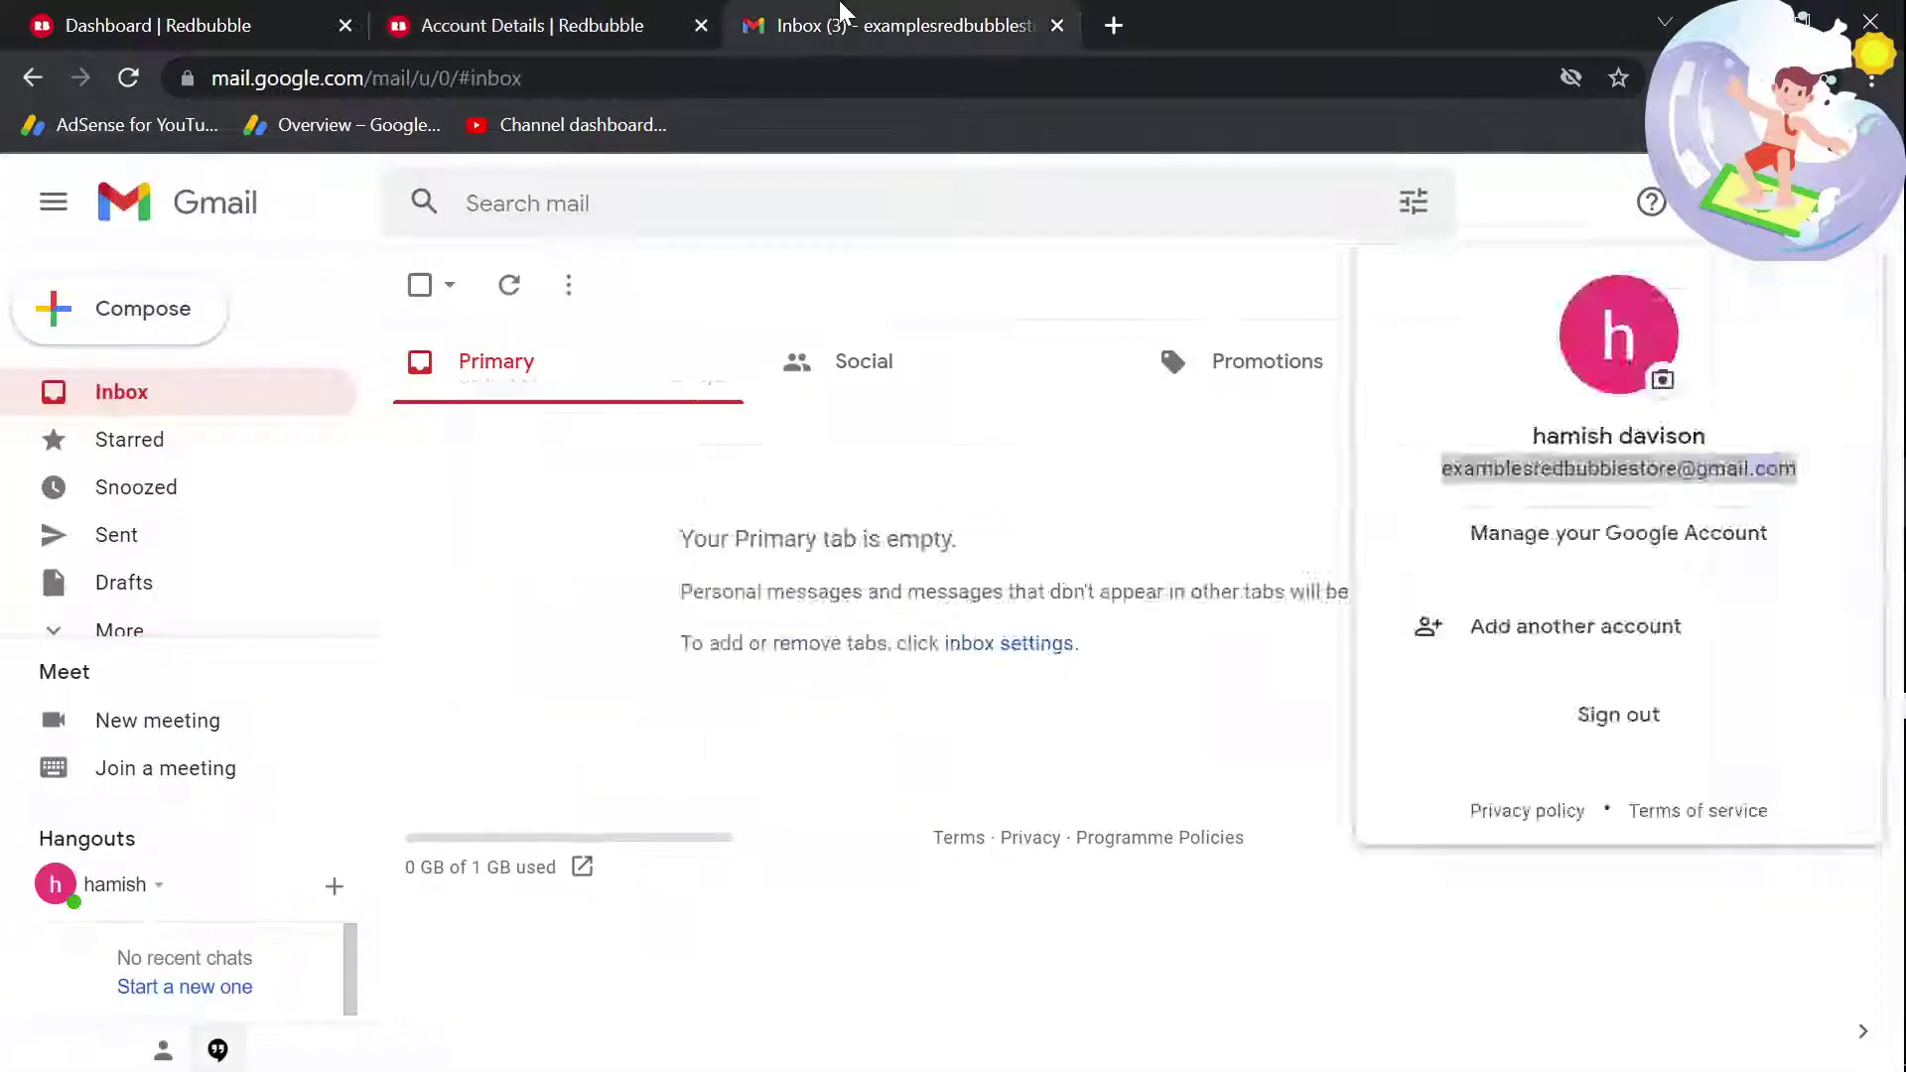
left_click(914, 443)
scroll(1063, 774, "down", 6)
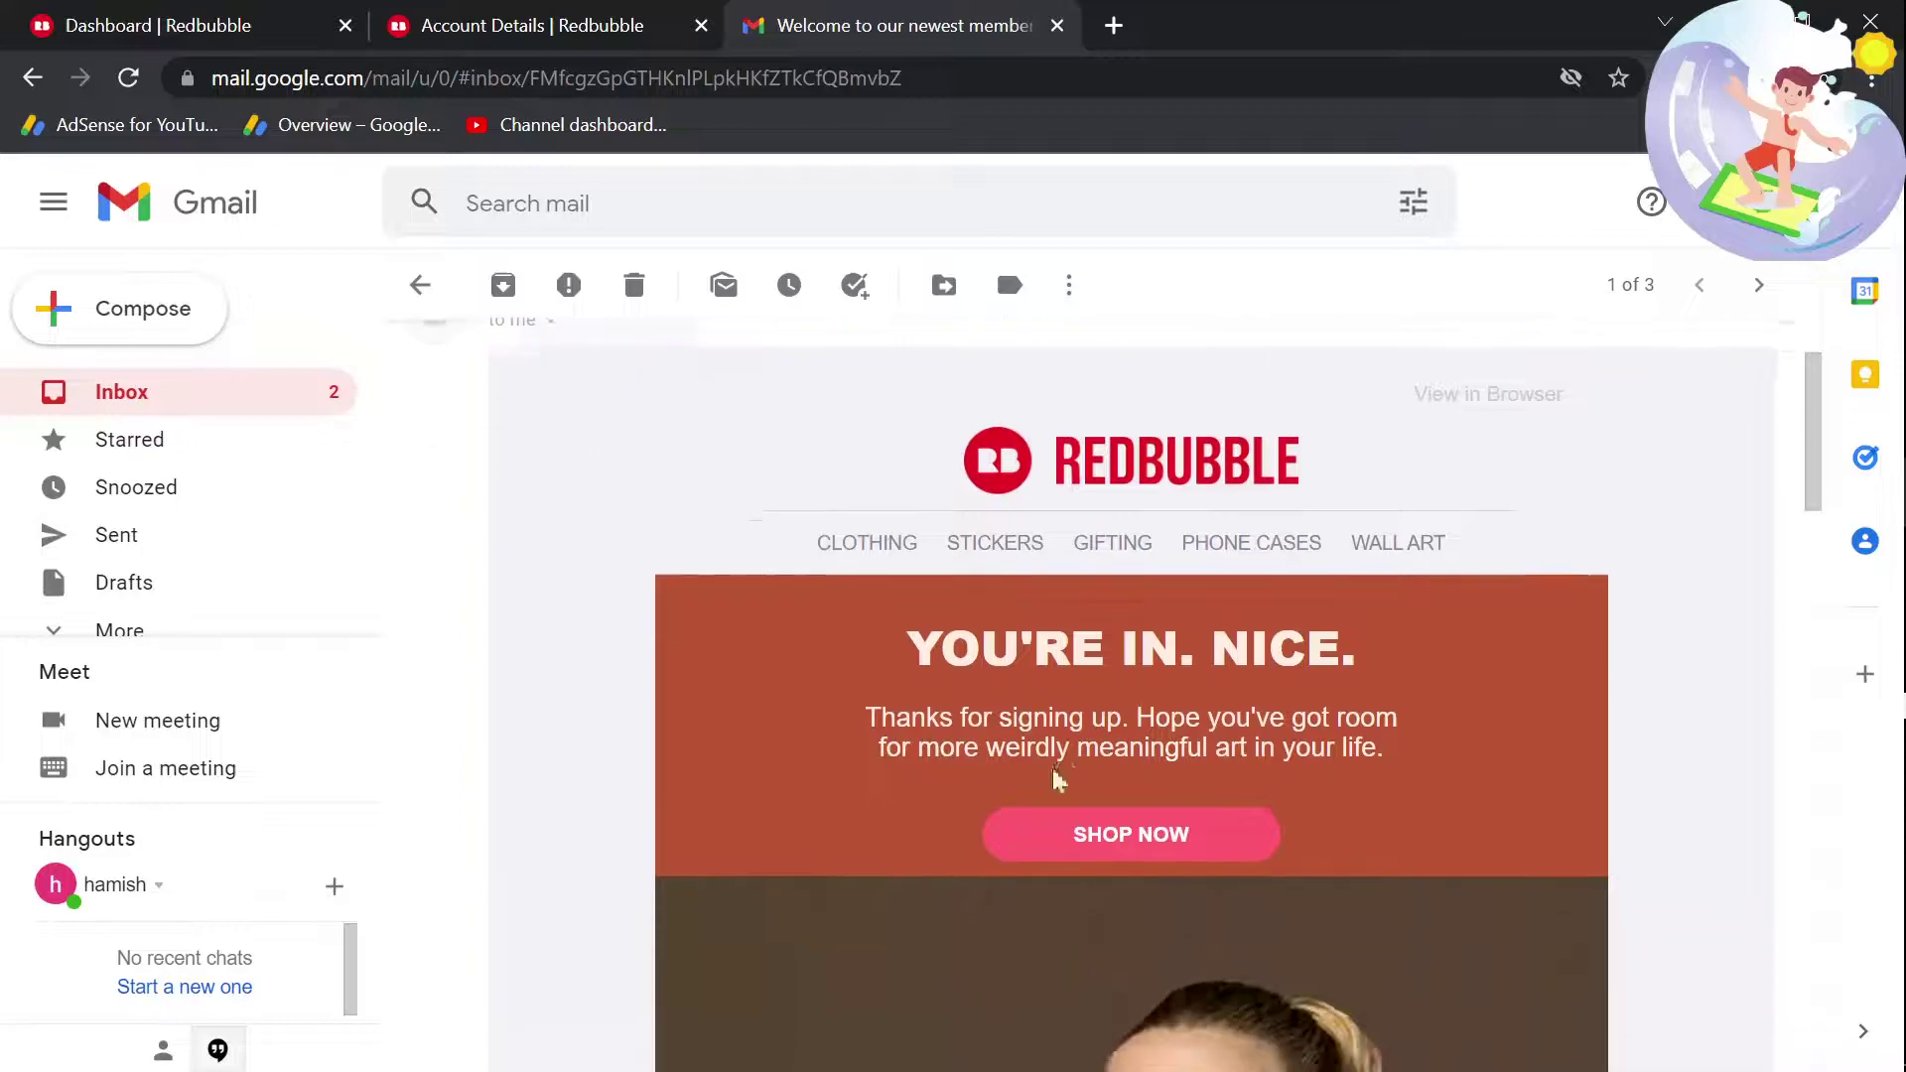
left_click(36, 80)
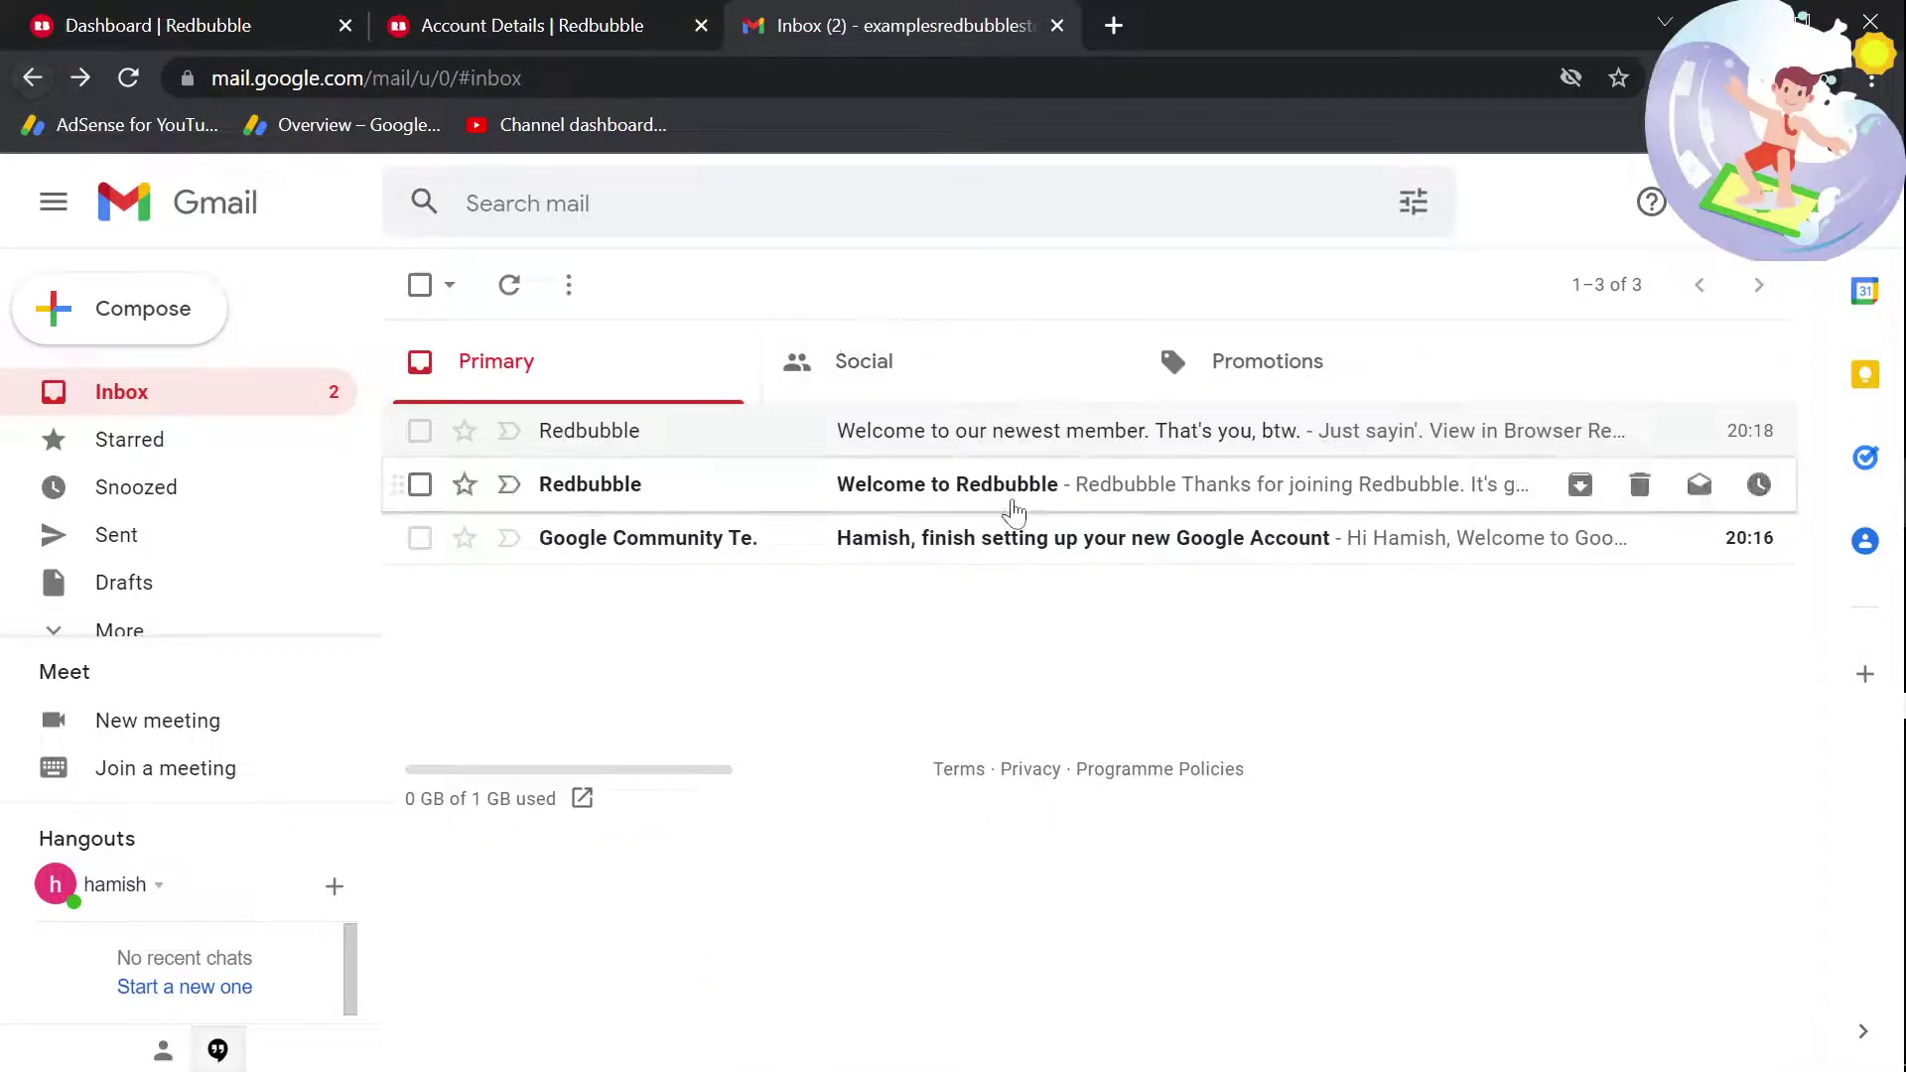
left_click(484, 12)
left_click(758, 861)
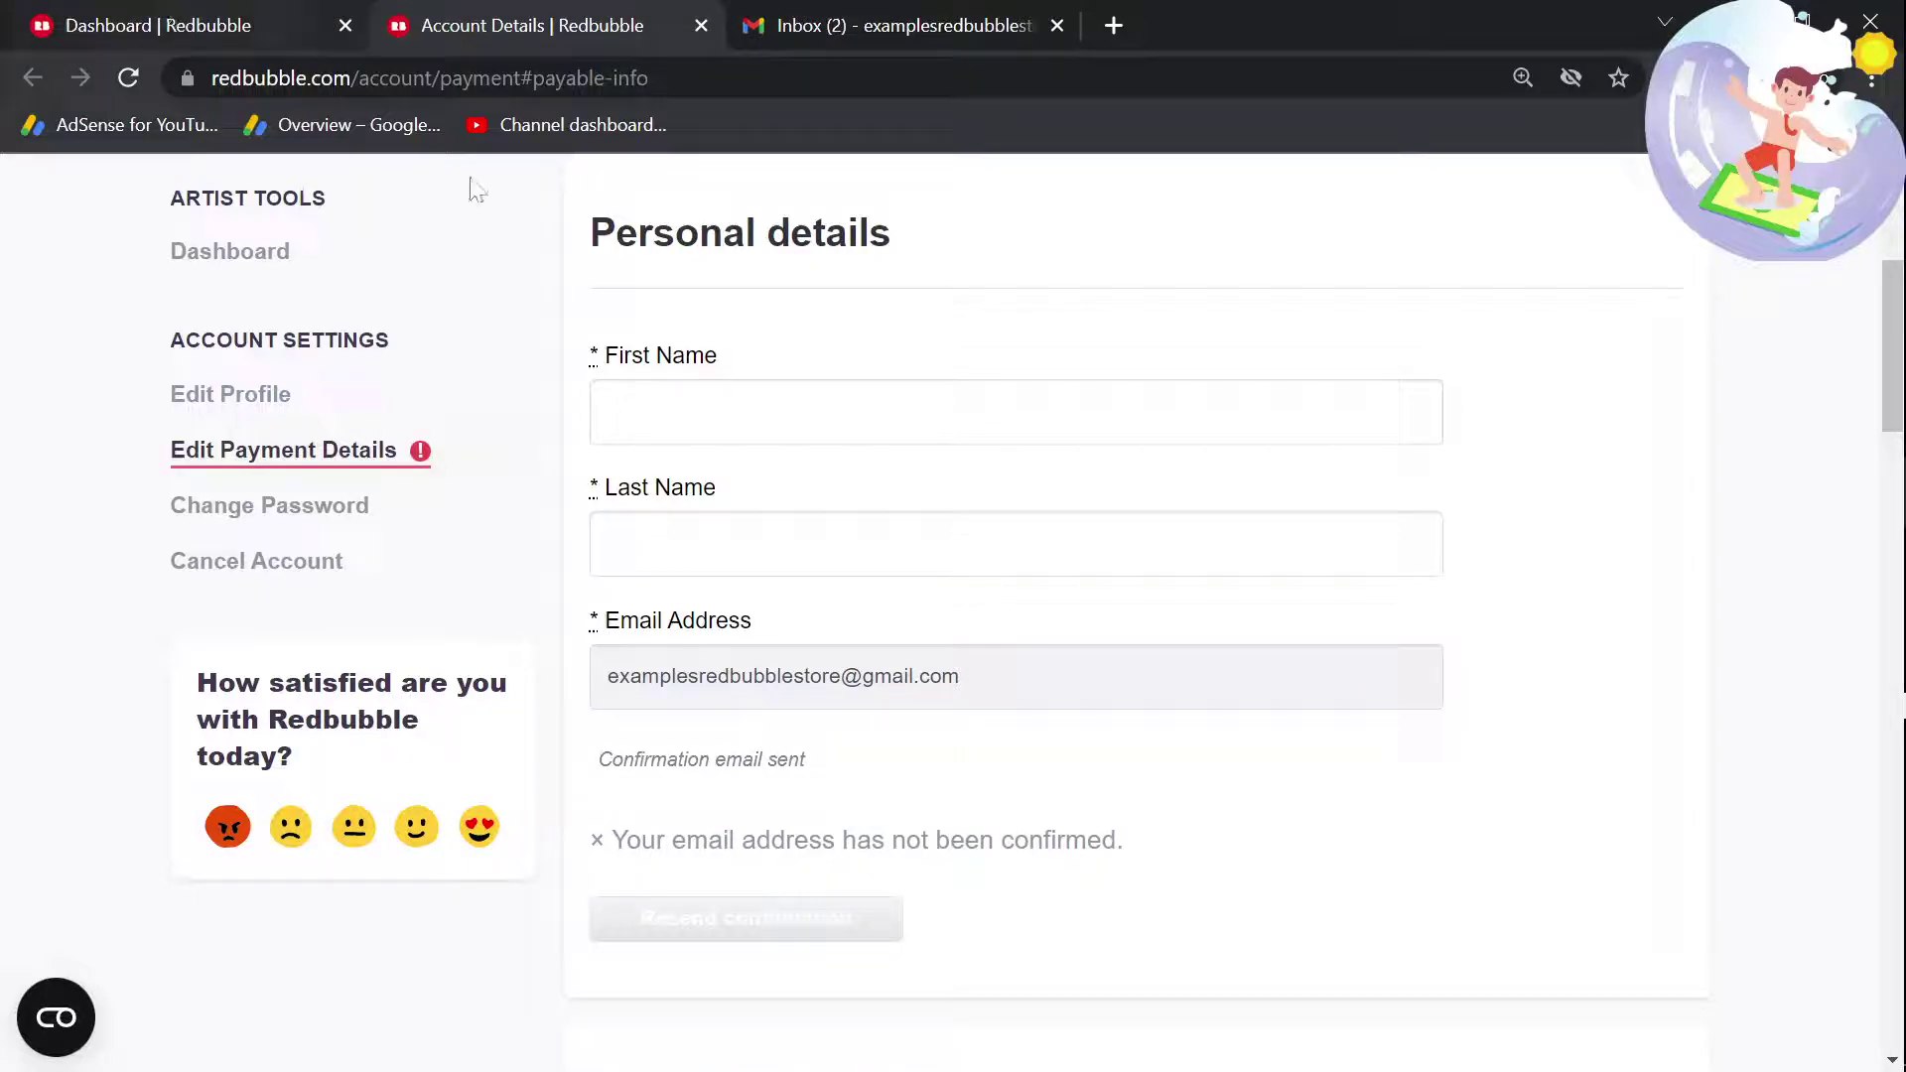
Step: Open Add payment details from the dashboard and set the payment currency to United States Dollars (USD)
left_click(196, 32)
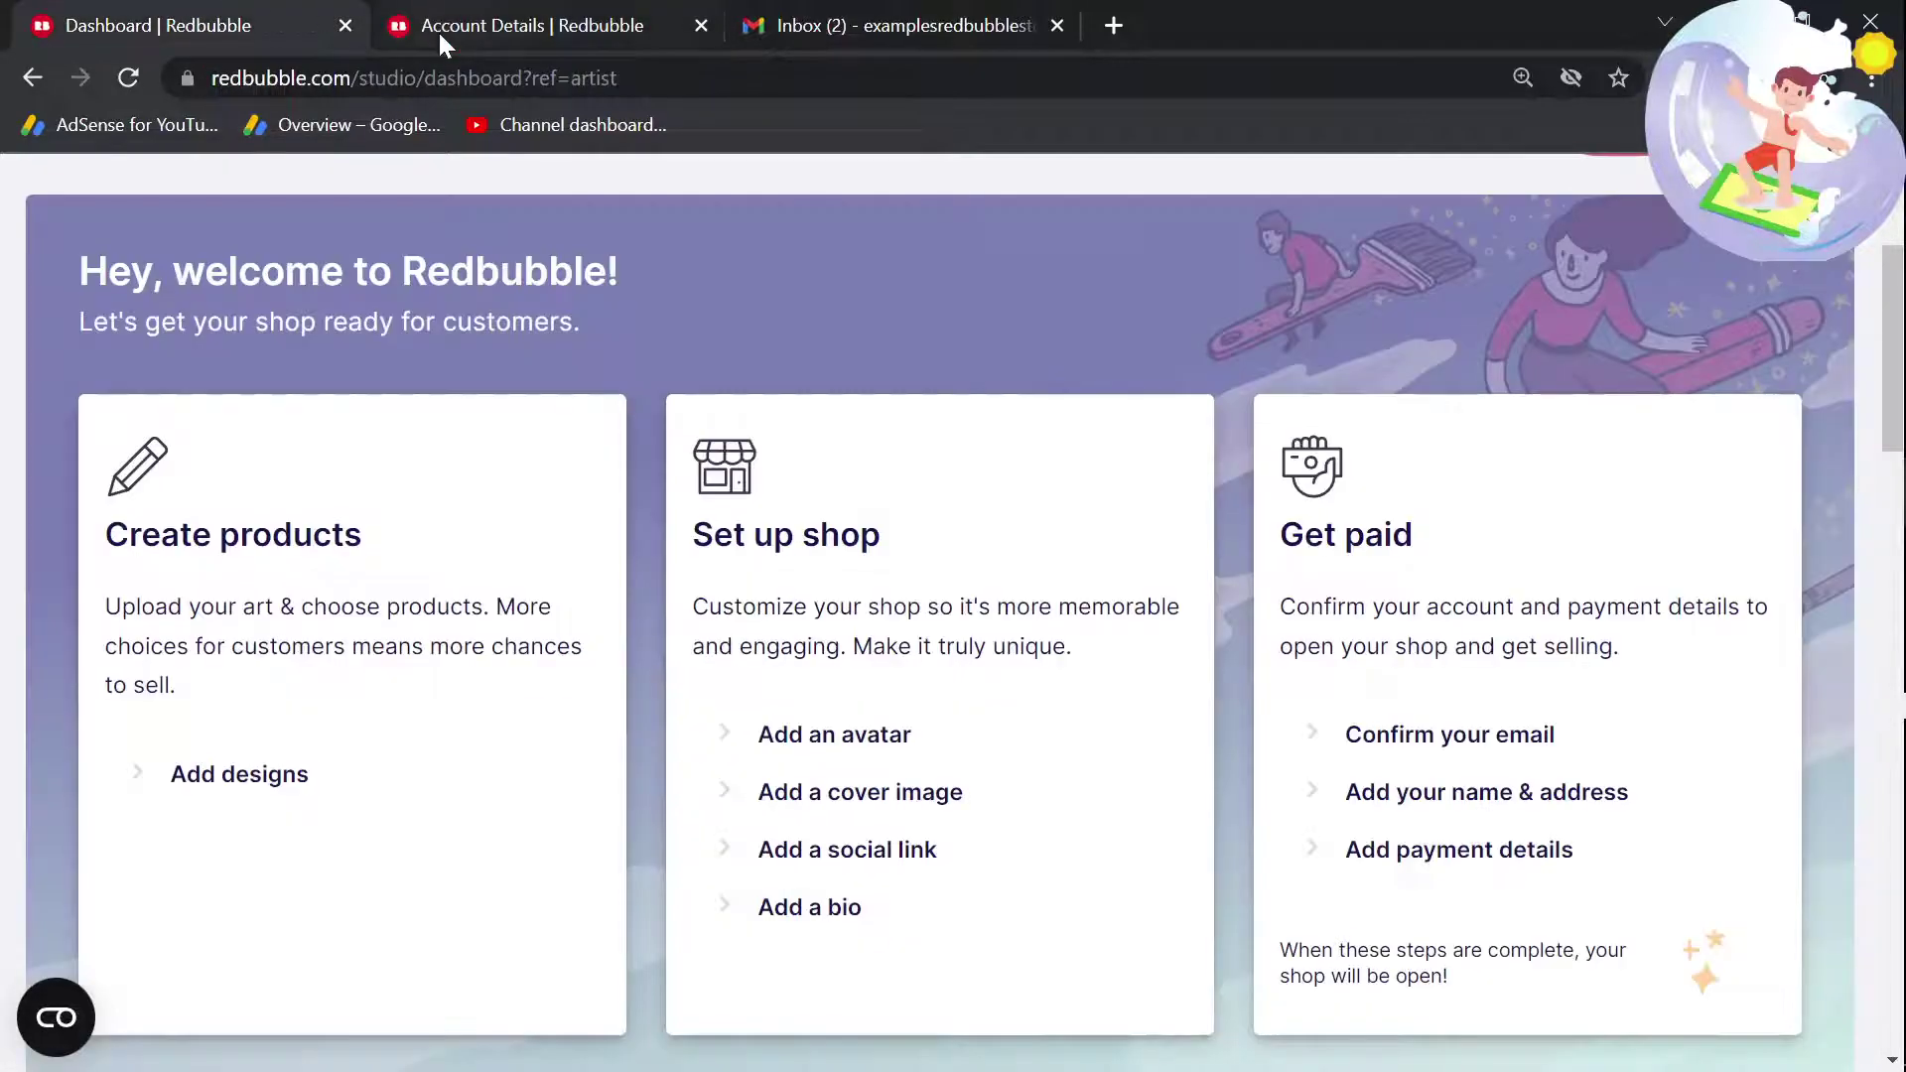
left_click(1462, 854)
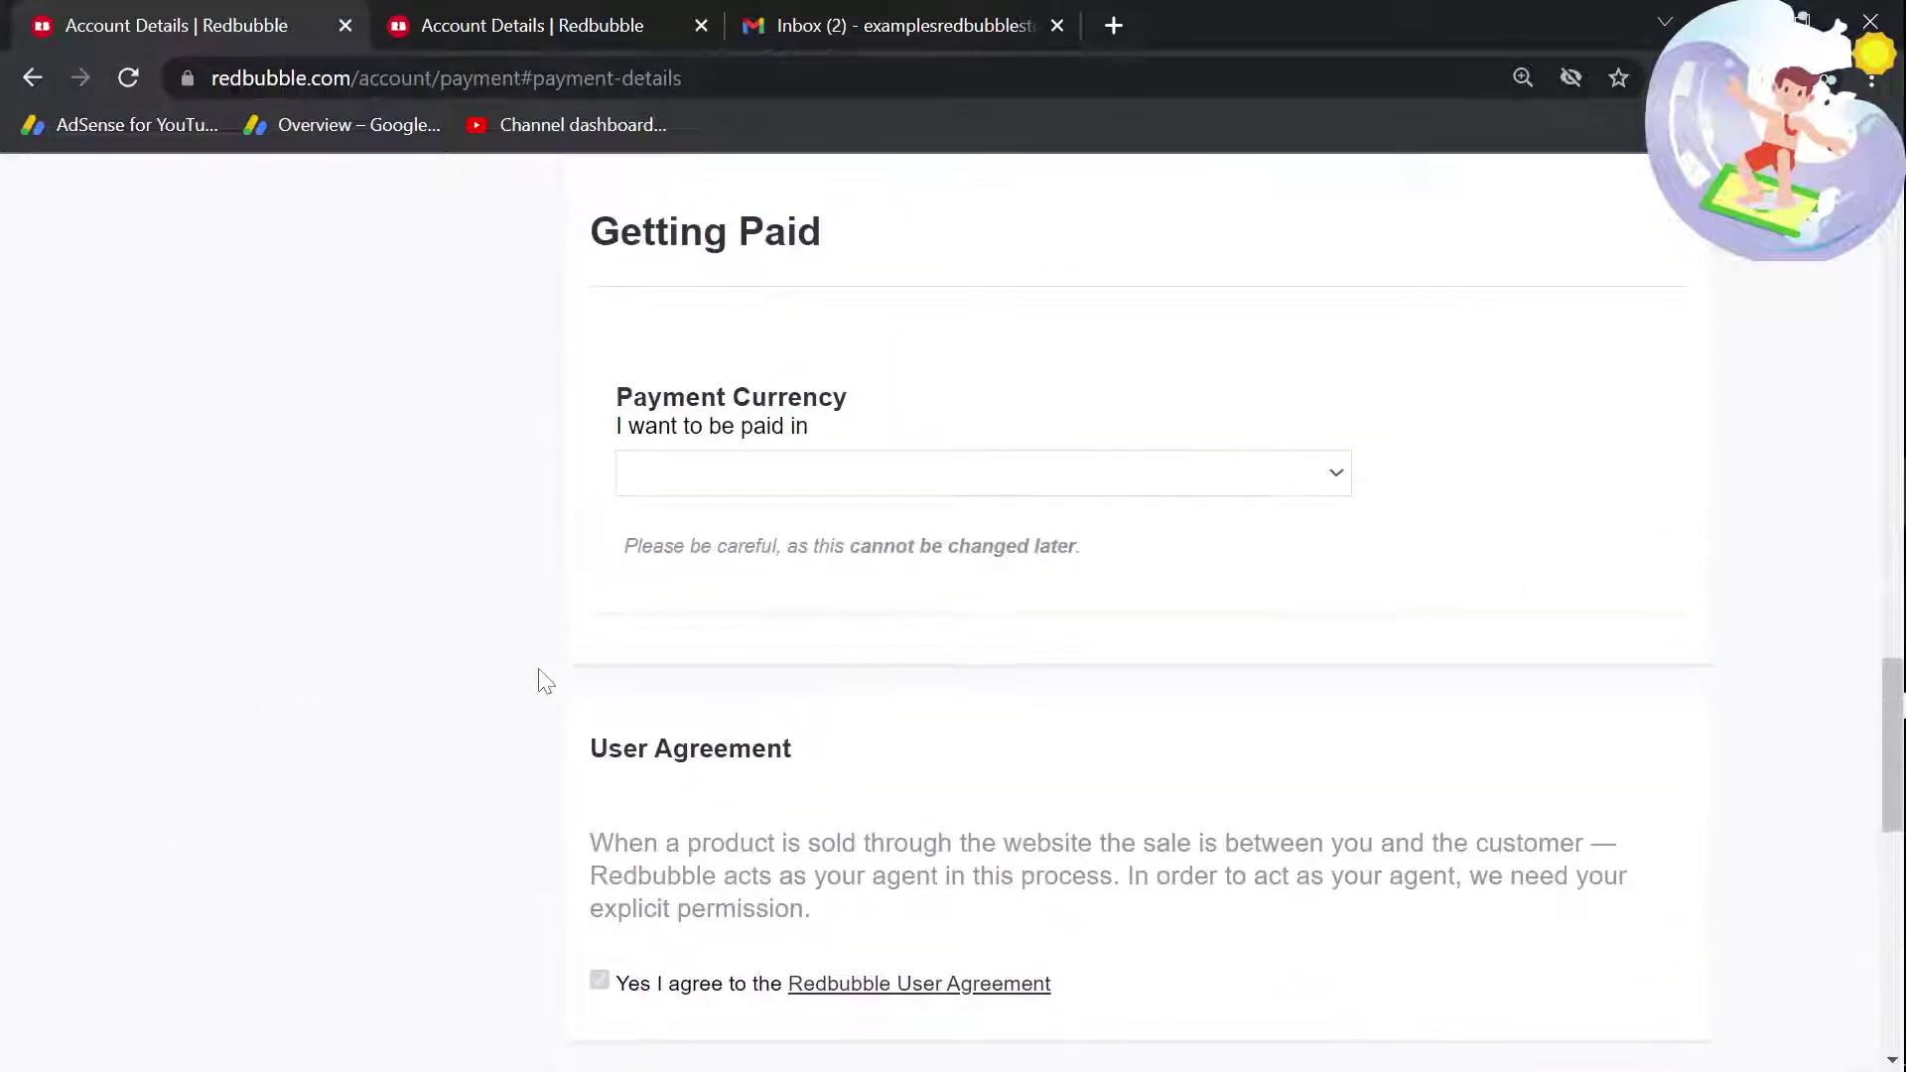
left_click(791, 487)
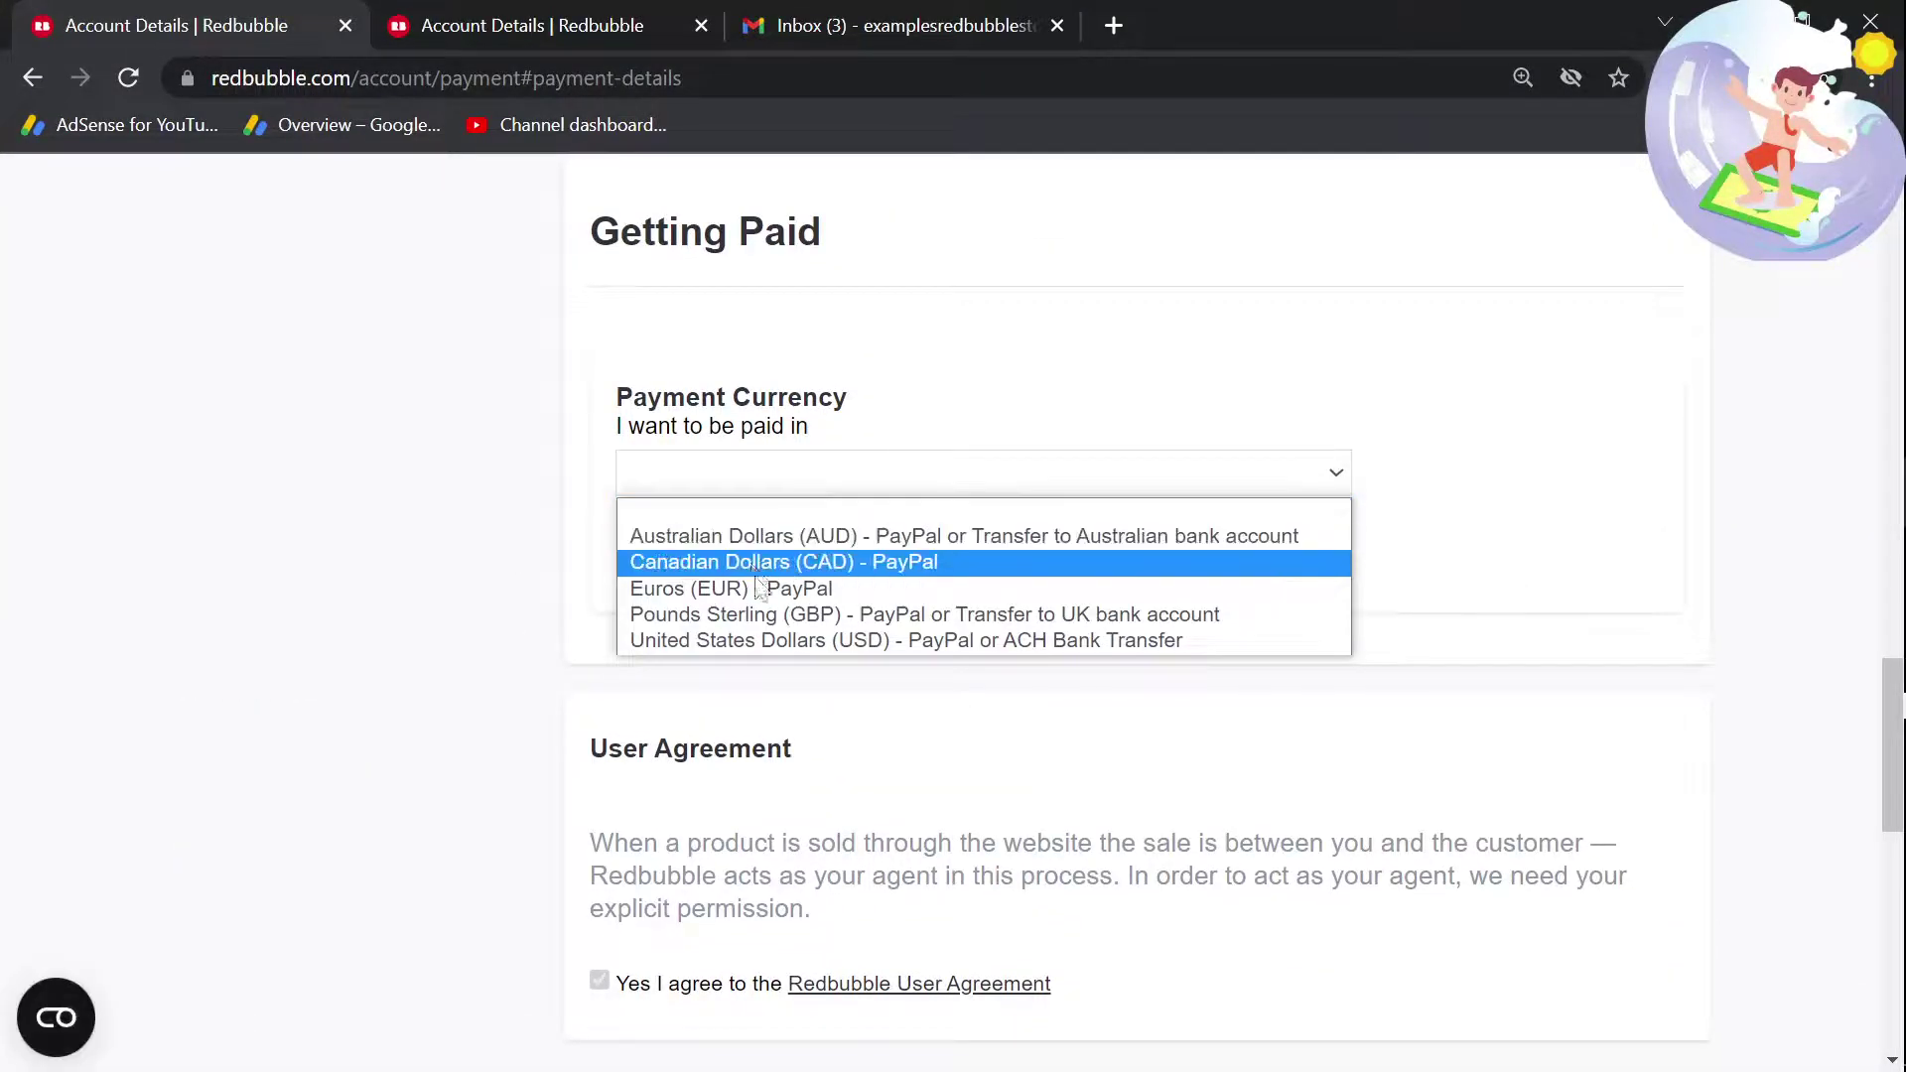
left_click(765, 640)
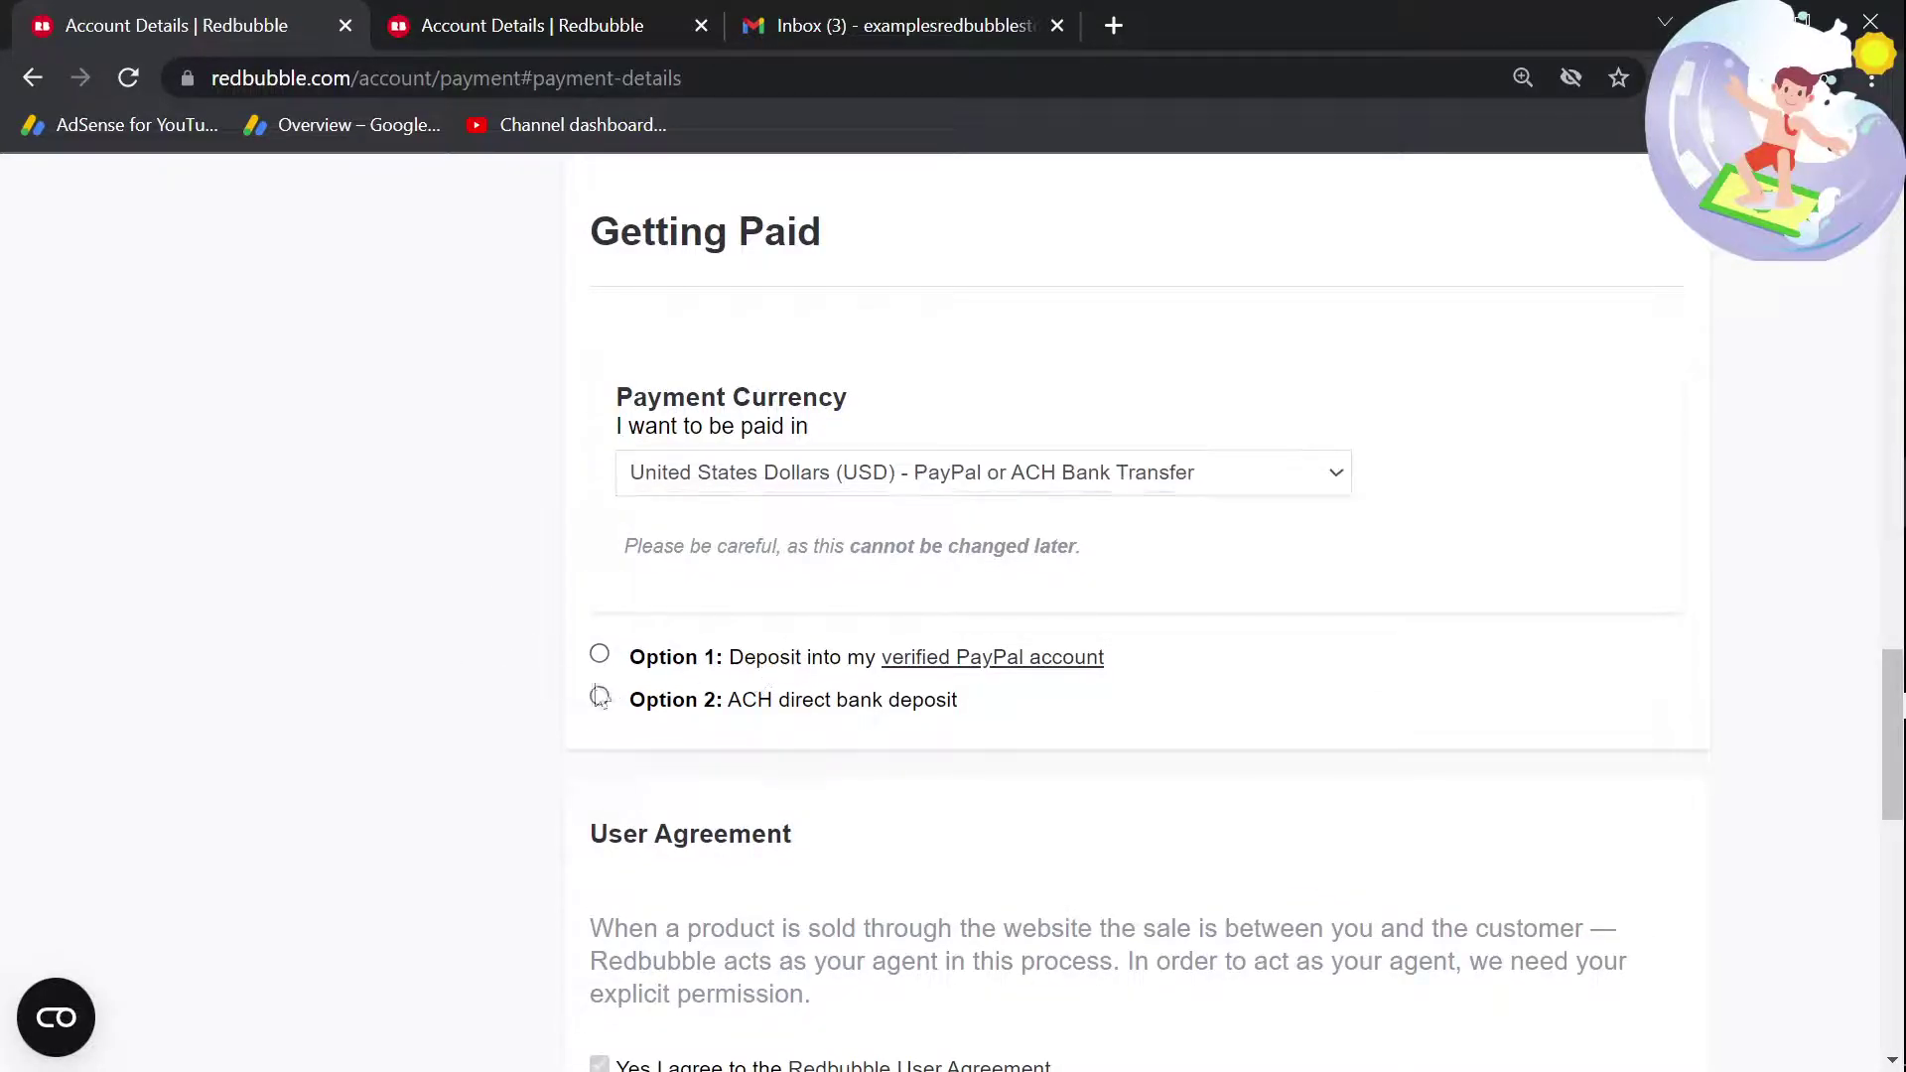
left_click(771, 477)
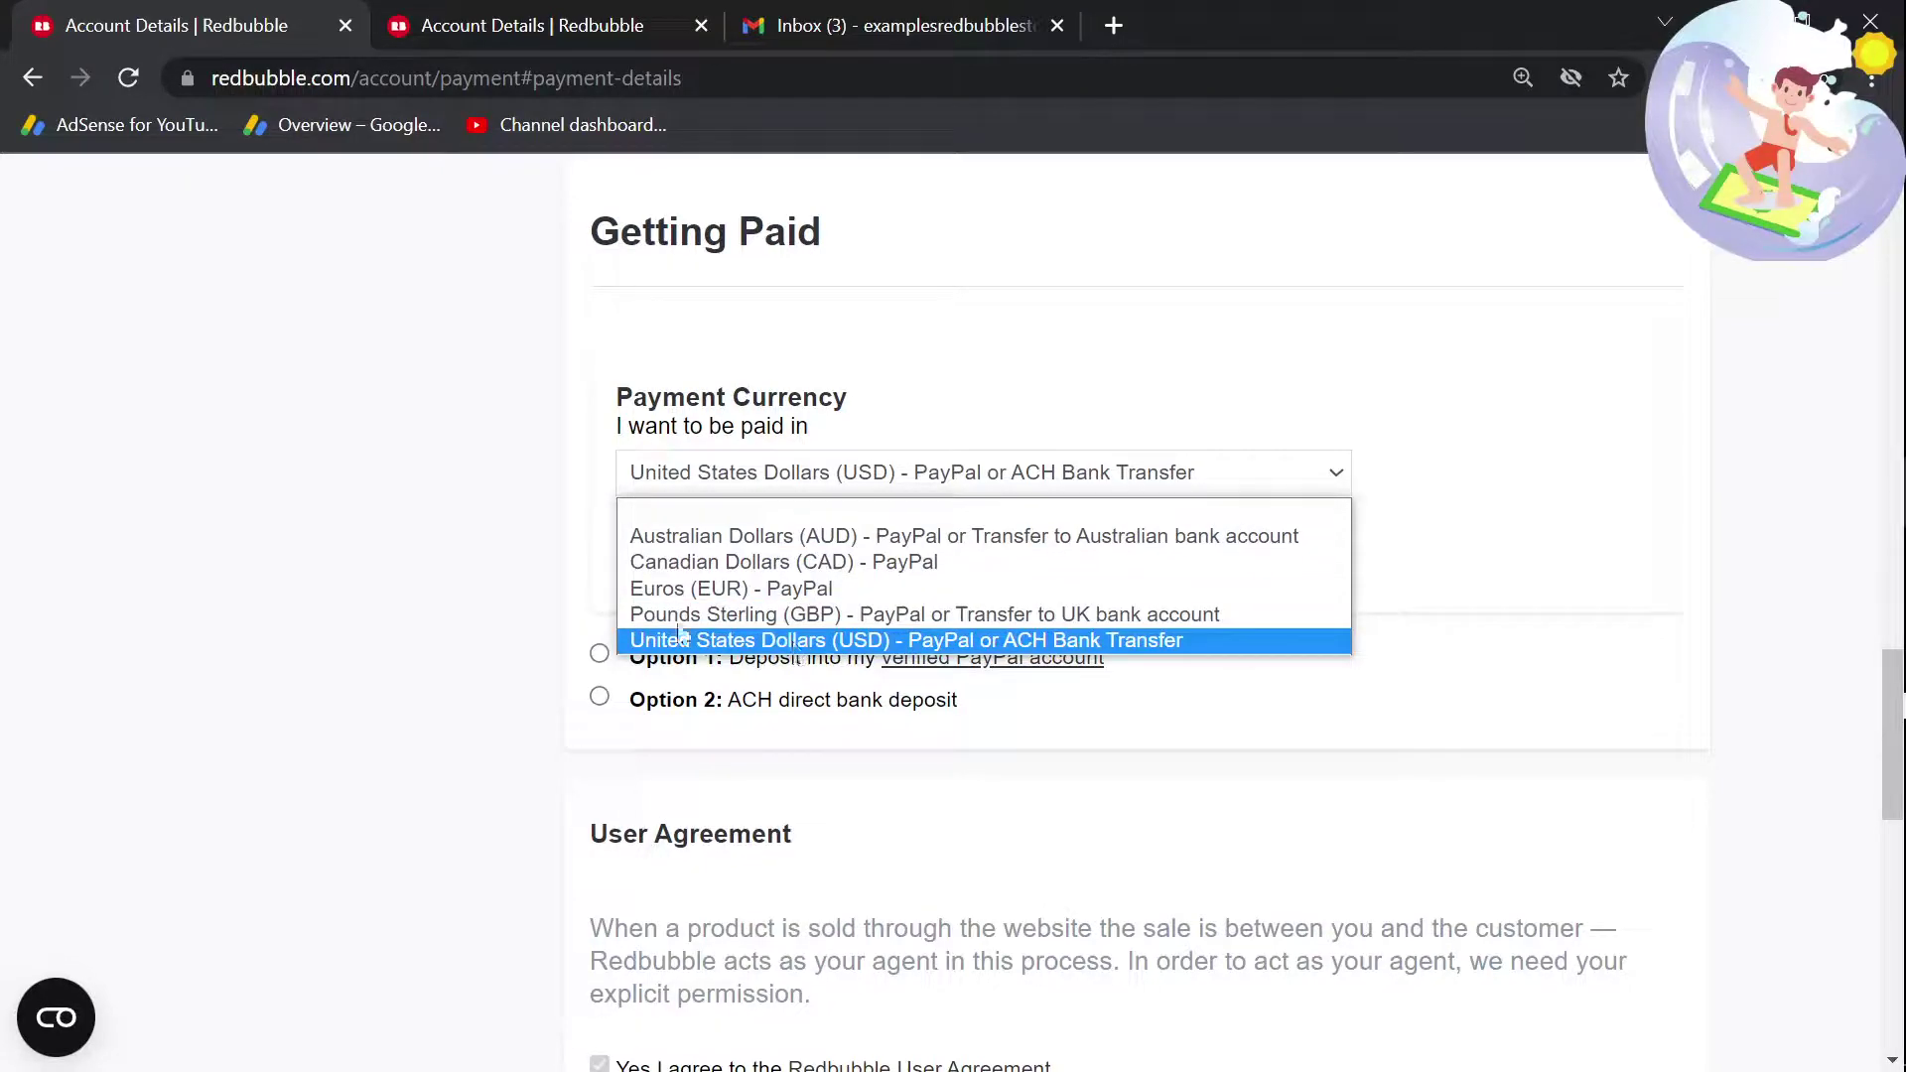
left_click(529, 620)
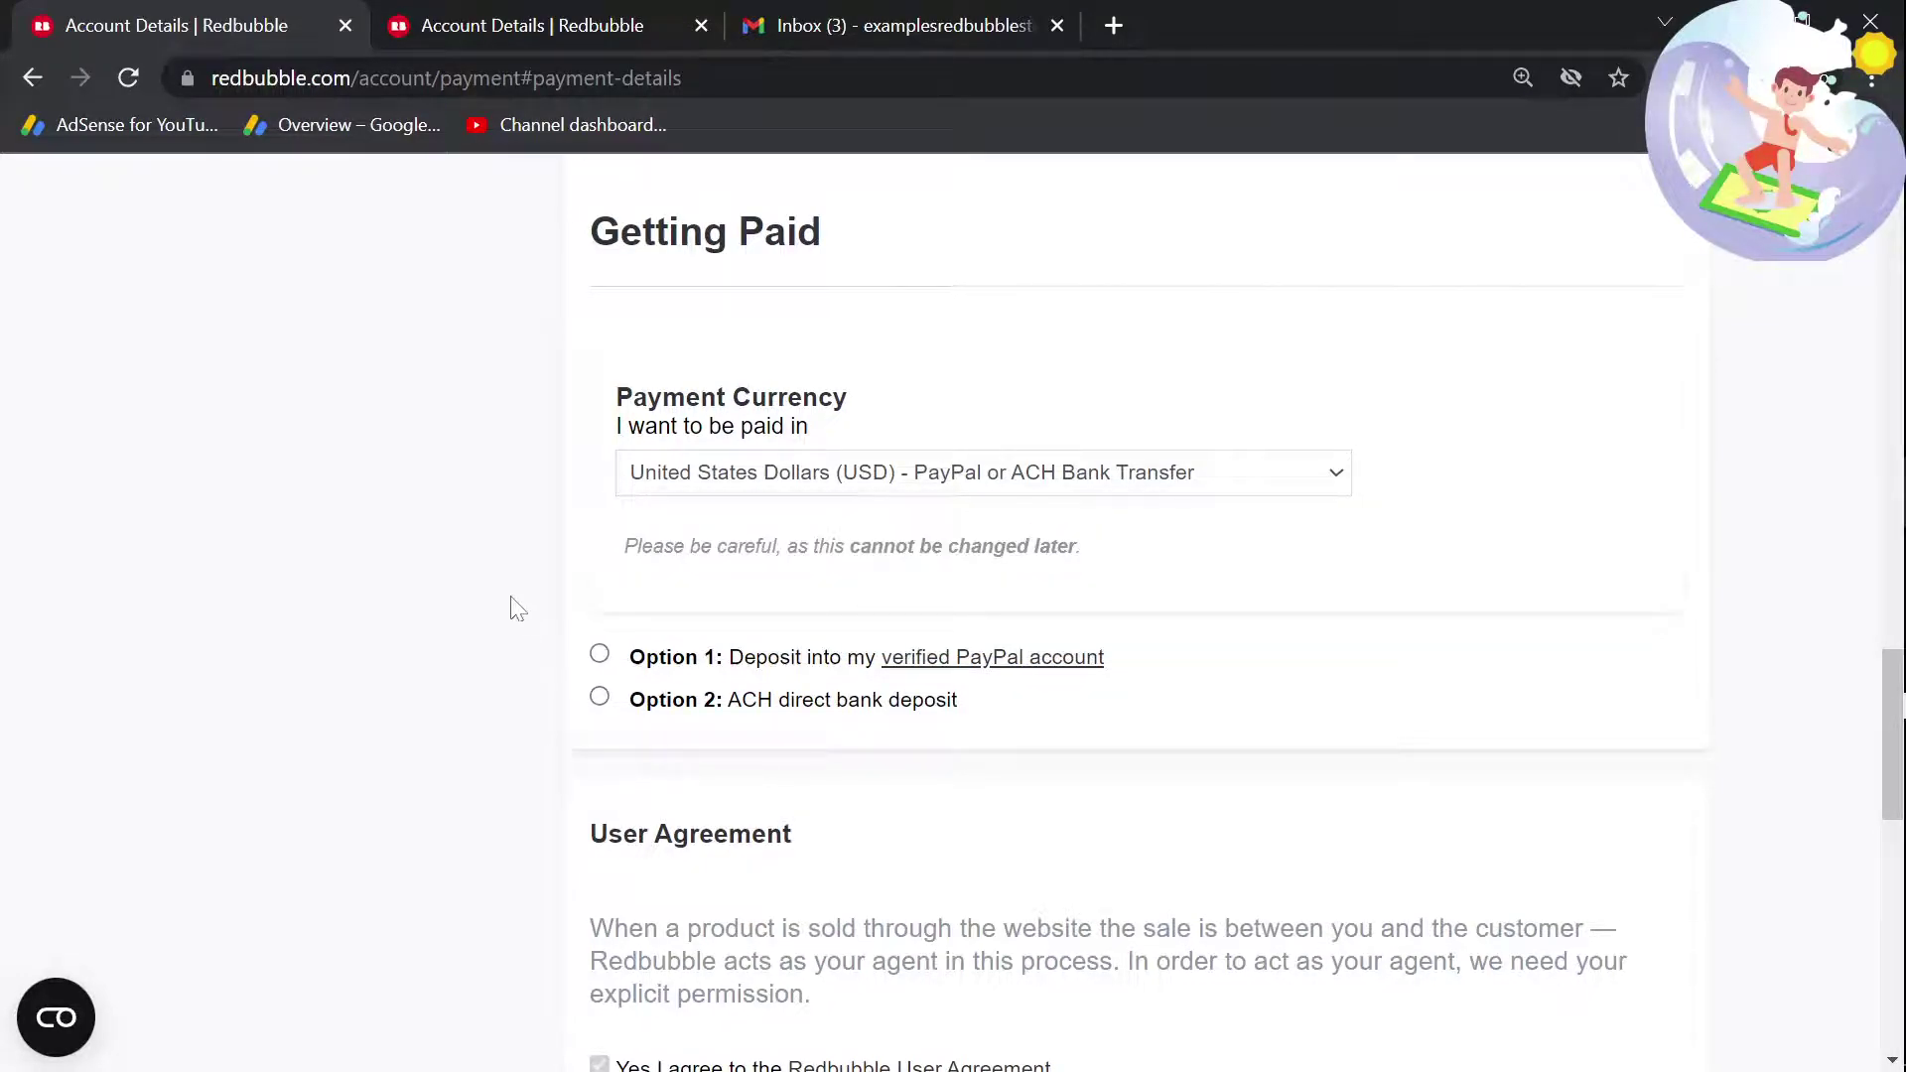
Step: Open Redbubble's confirmation message in Gmail and follow its link to confirm the account's email address
left_click(610, 24)
left_click(845, 14)
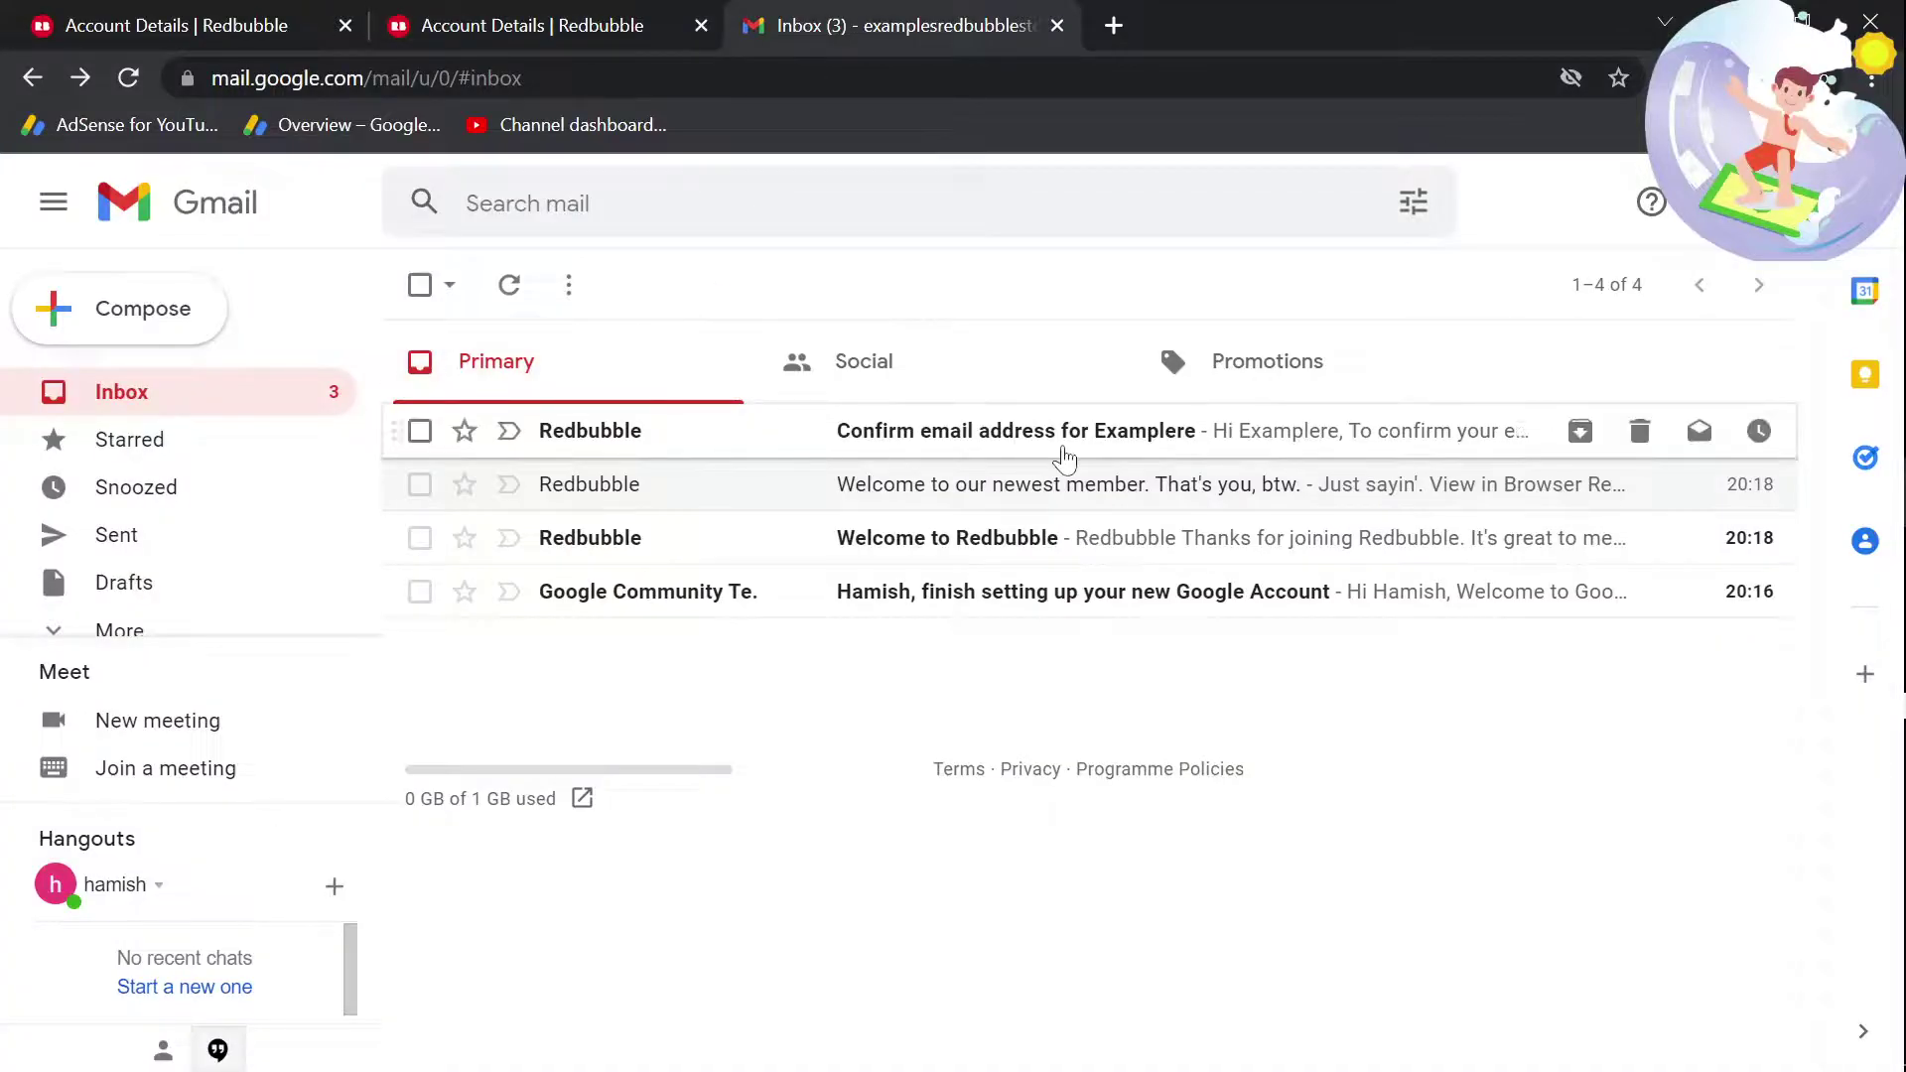
left_click(1062, 429)
left_click(789, 640)
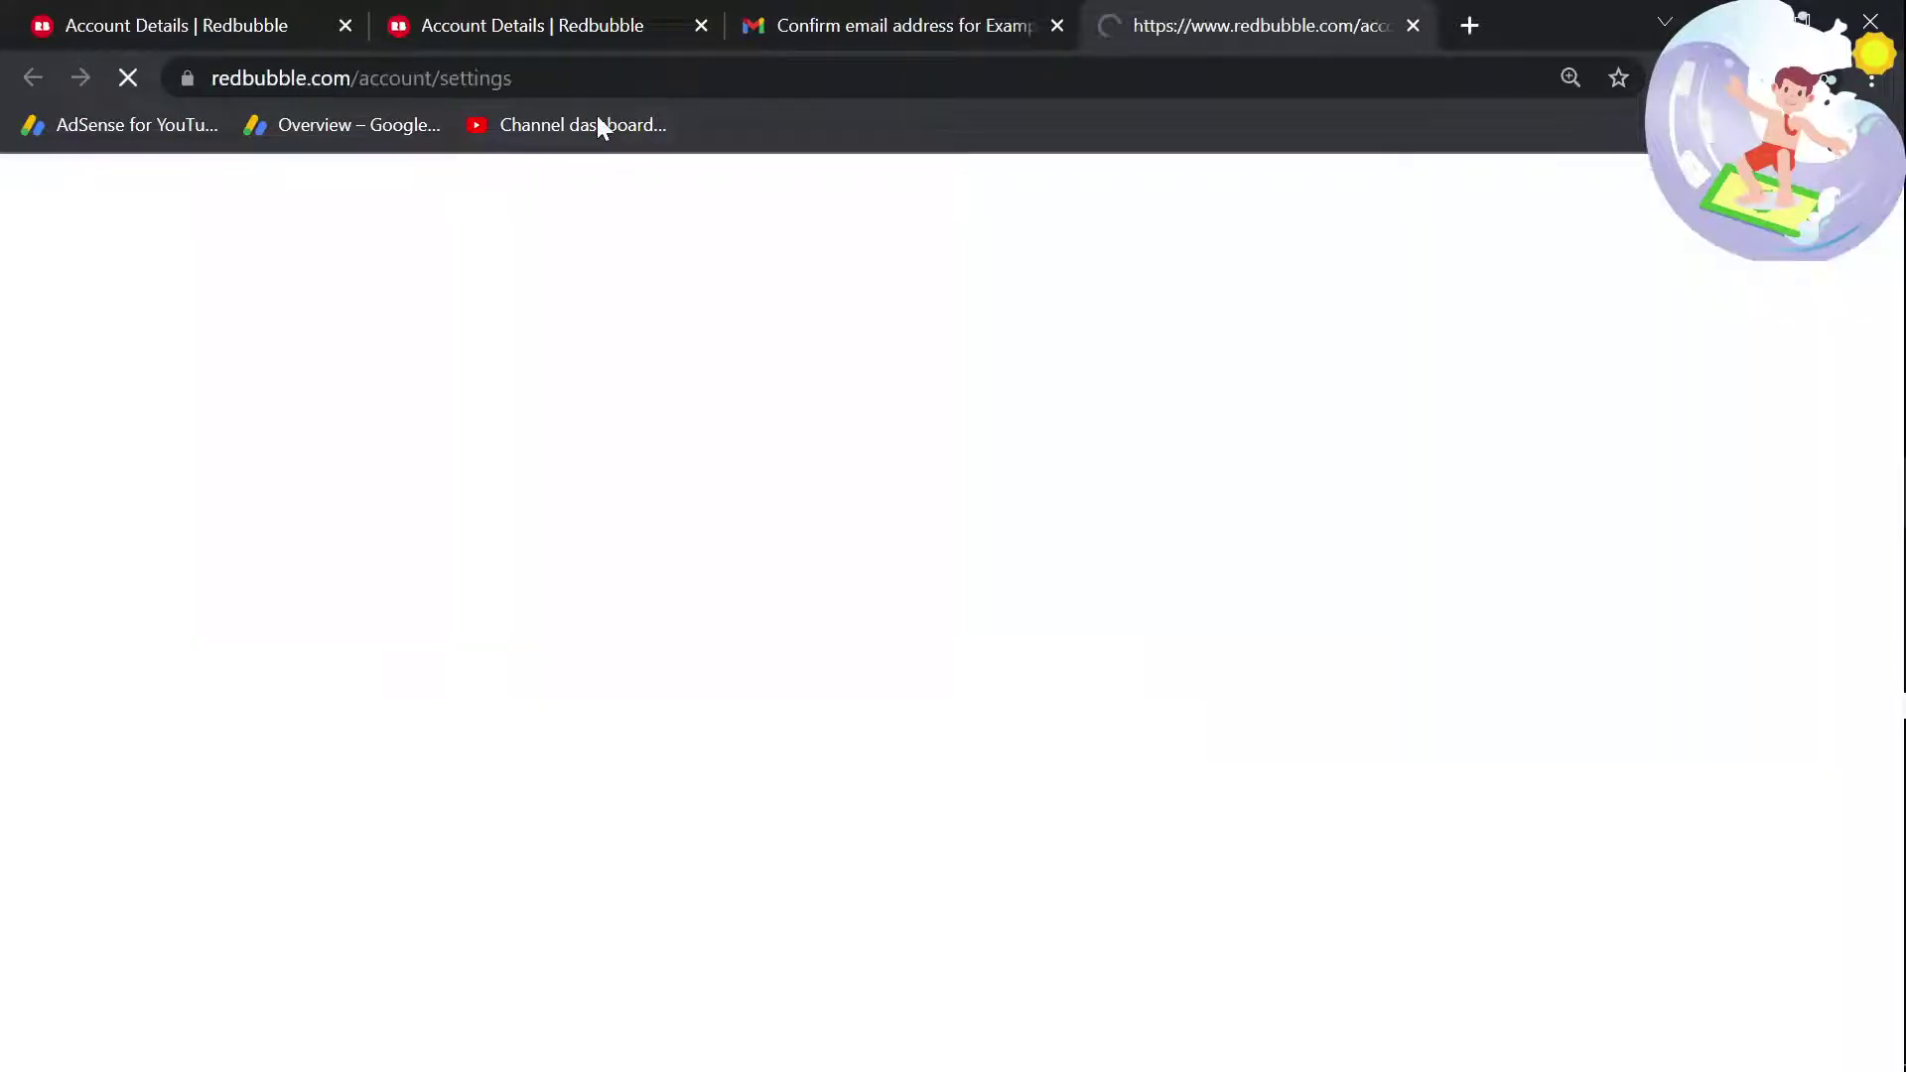
scroll(700, 601, "down", 3)
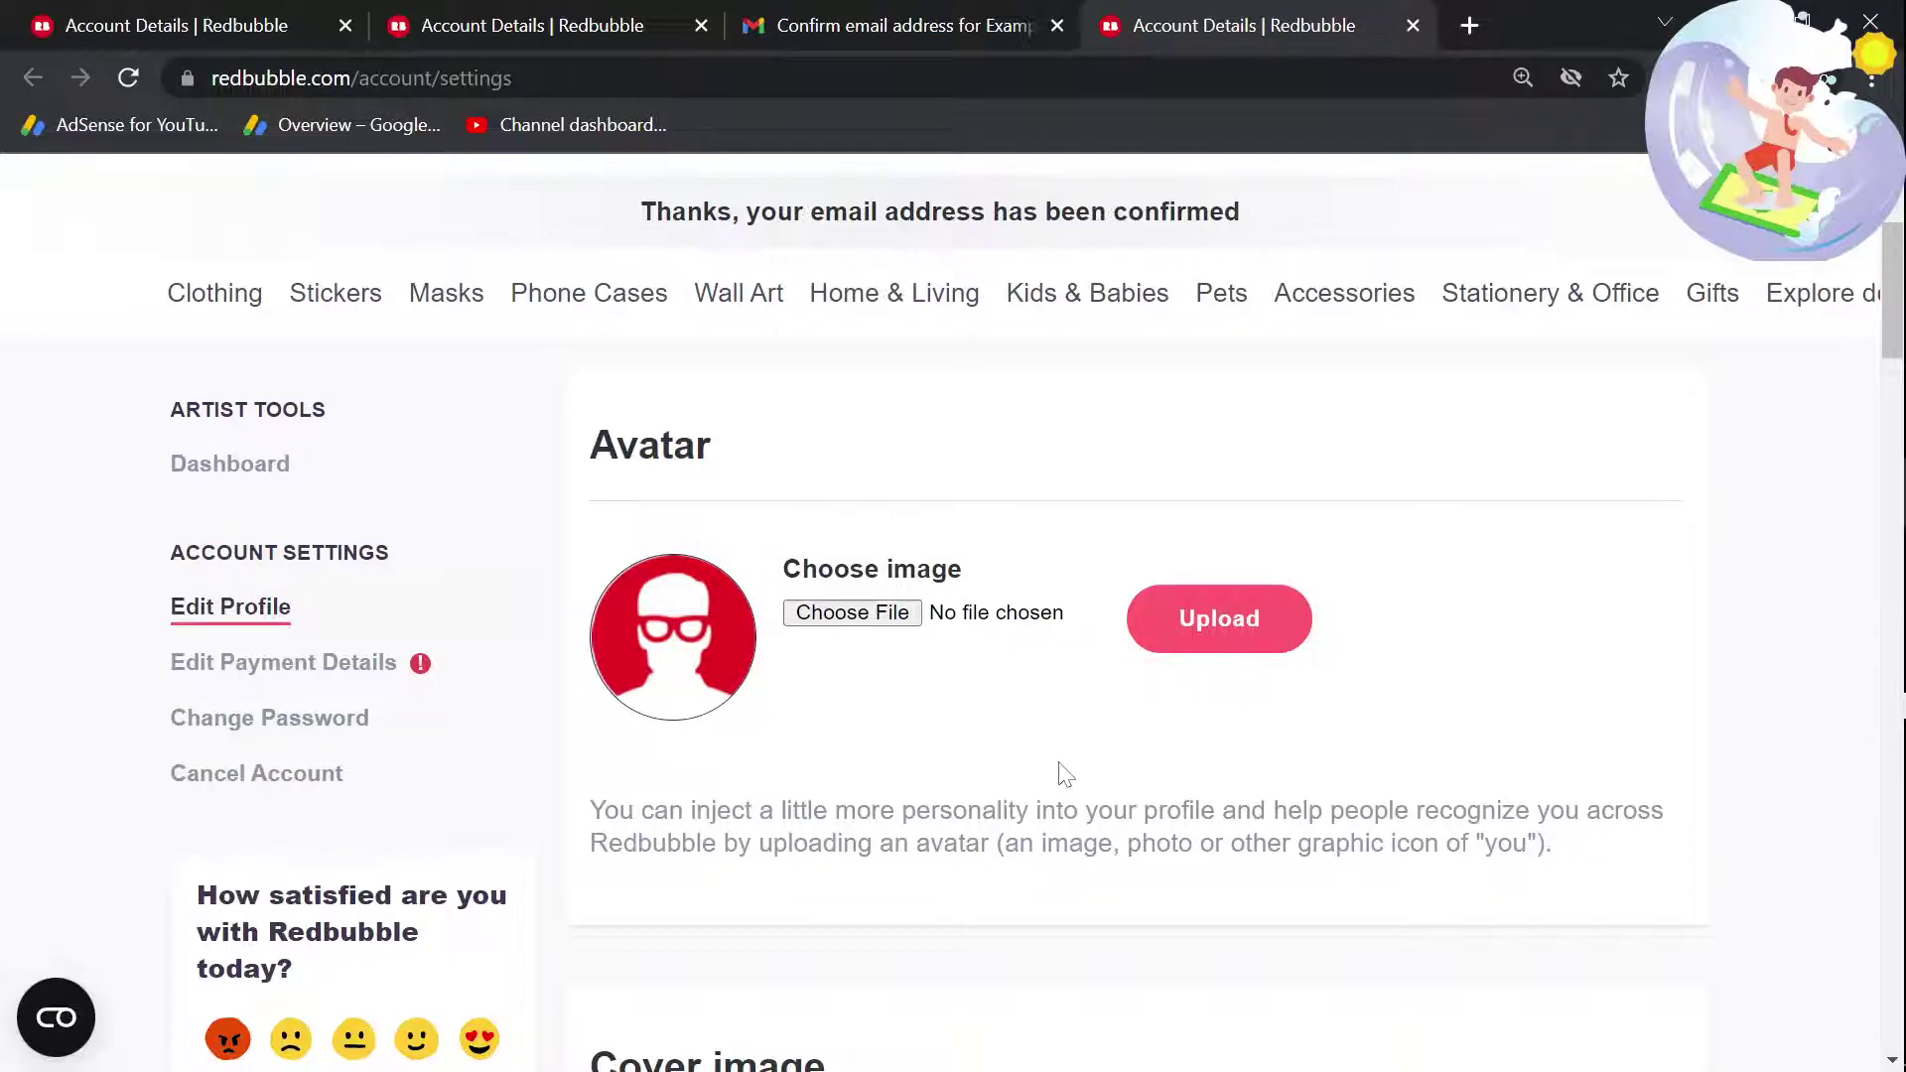
Step: Switch to Canva and create a new blank design of the 500 × 500 px Logo type
key("alt+Tab")
left_click(483, 429)
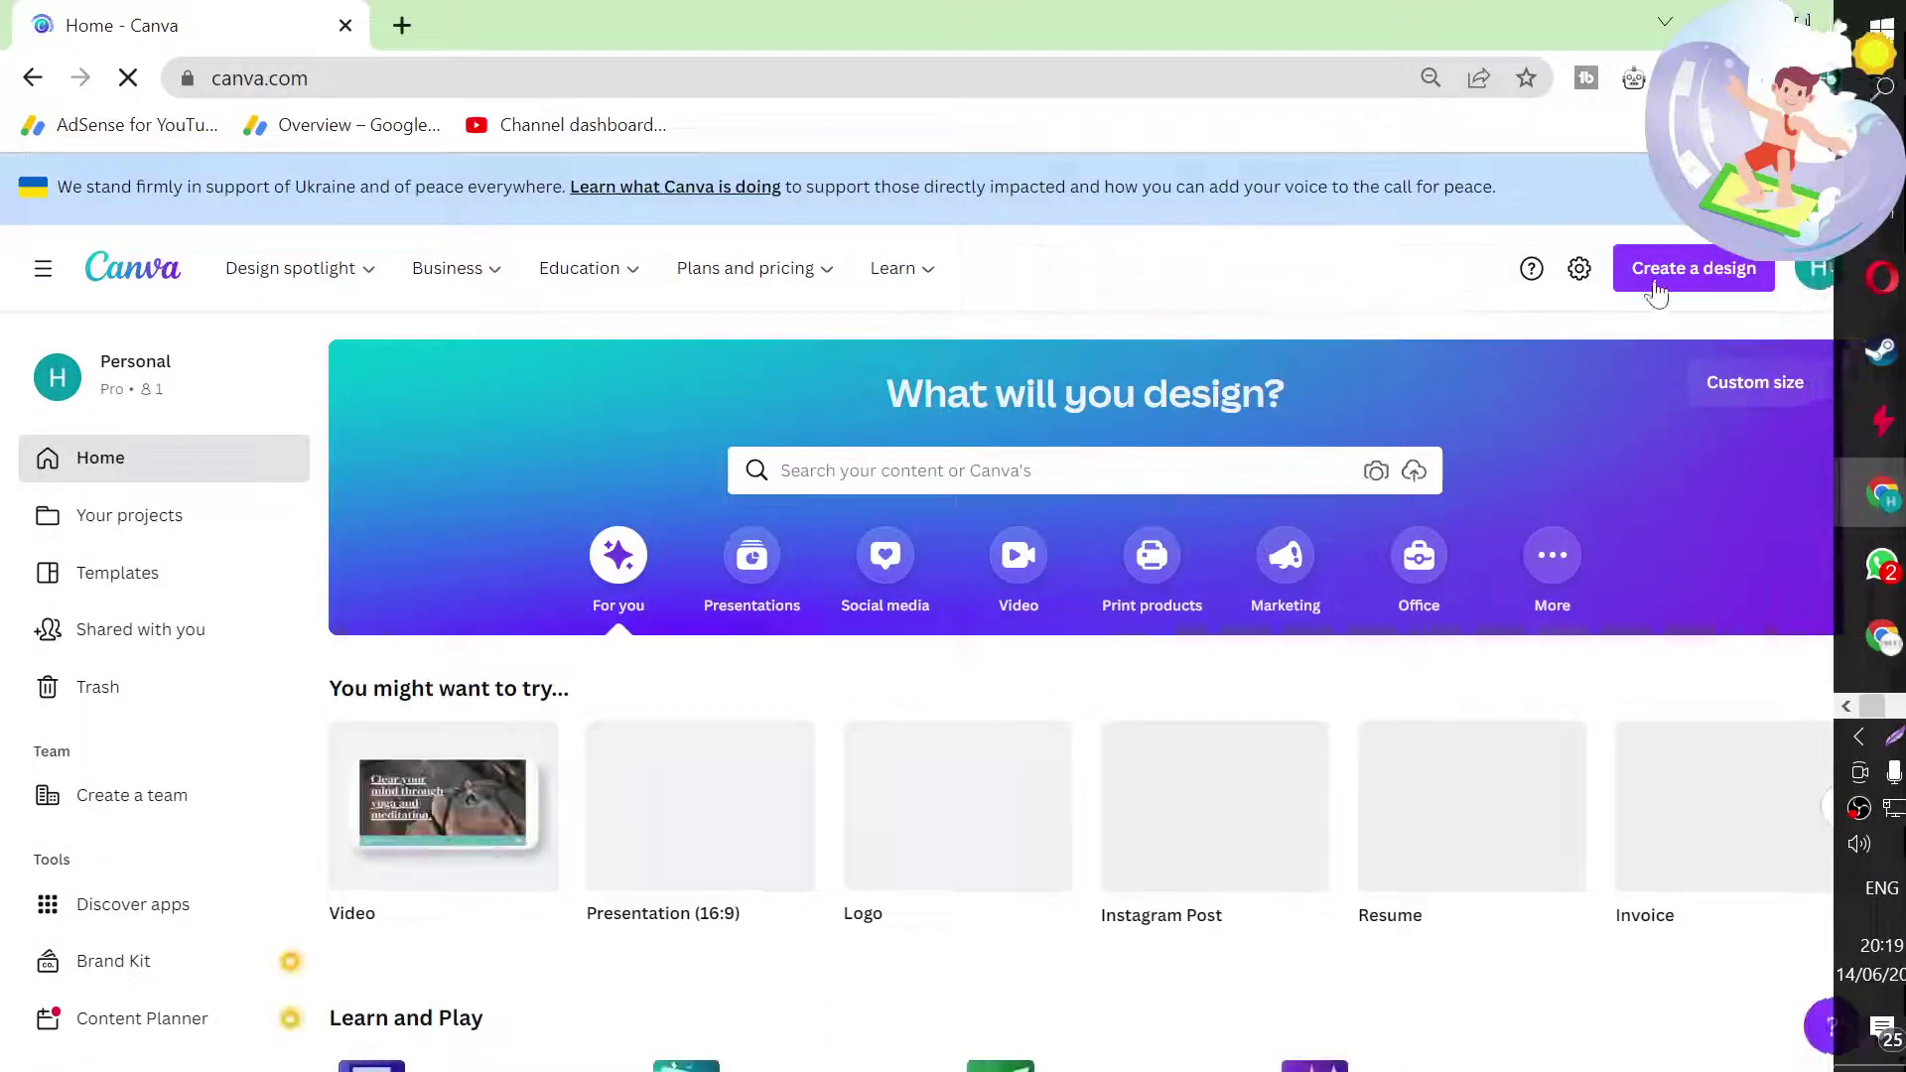
left_click(1678, 283)
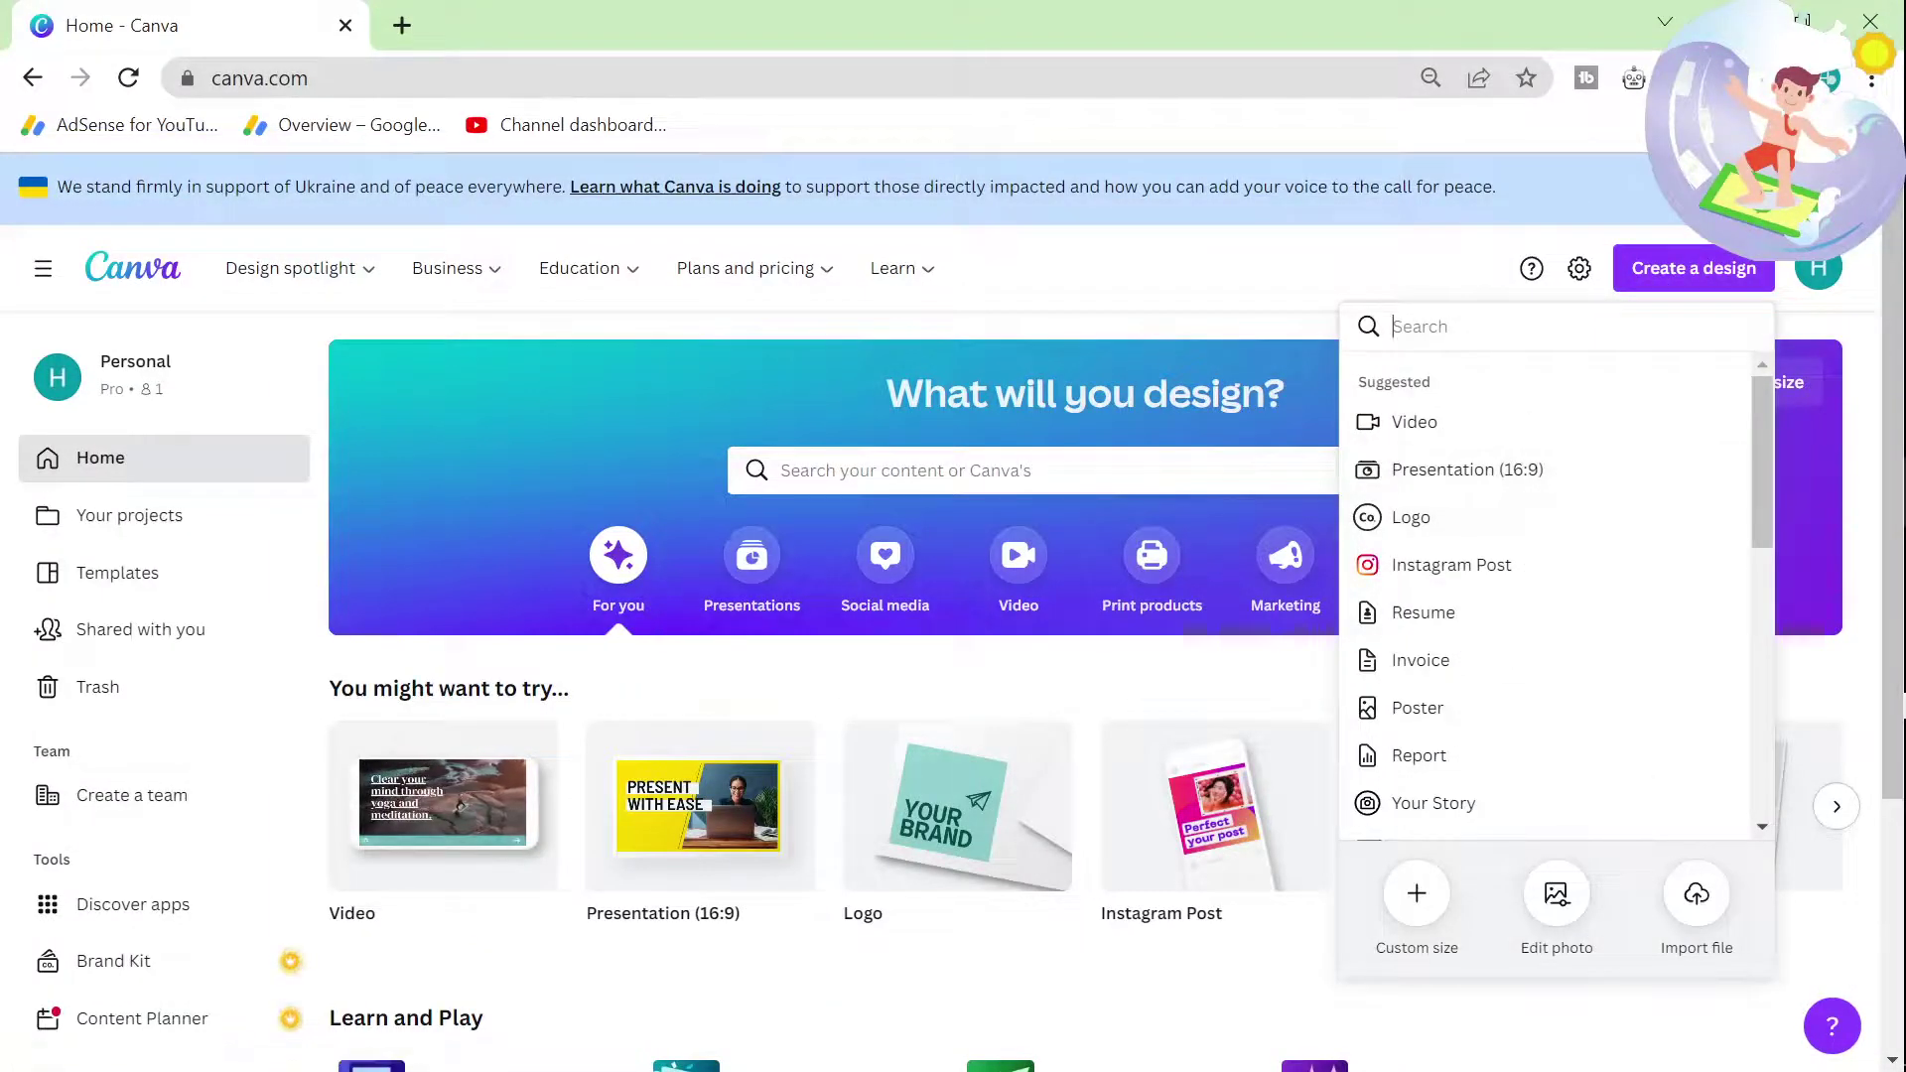
type("logo")
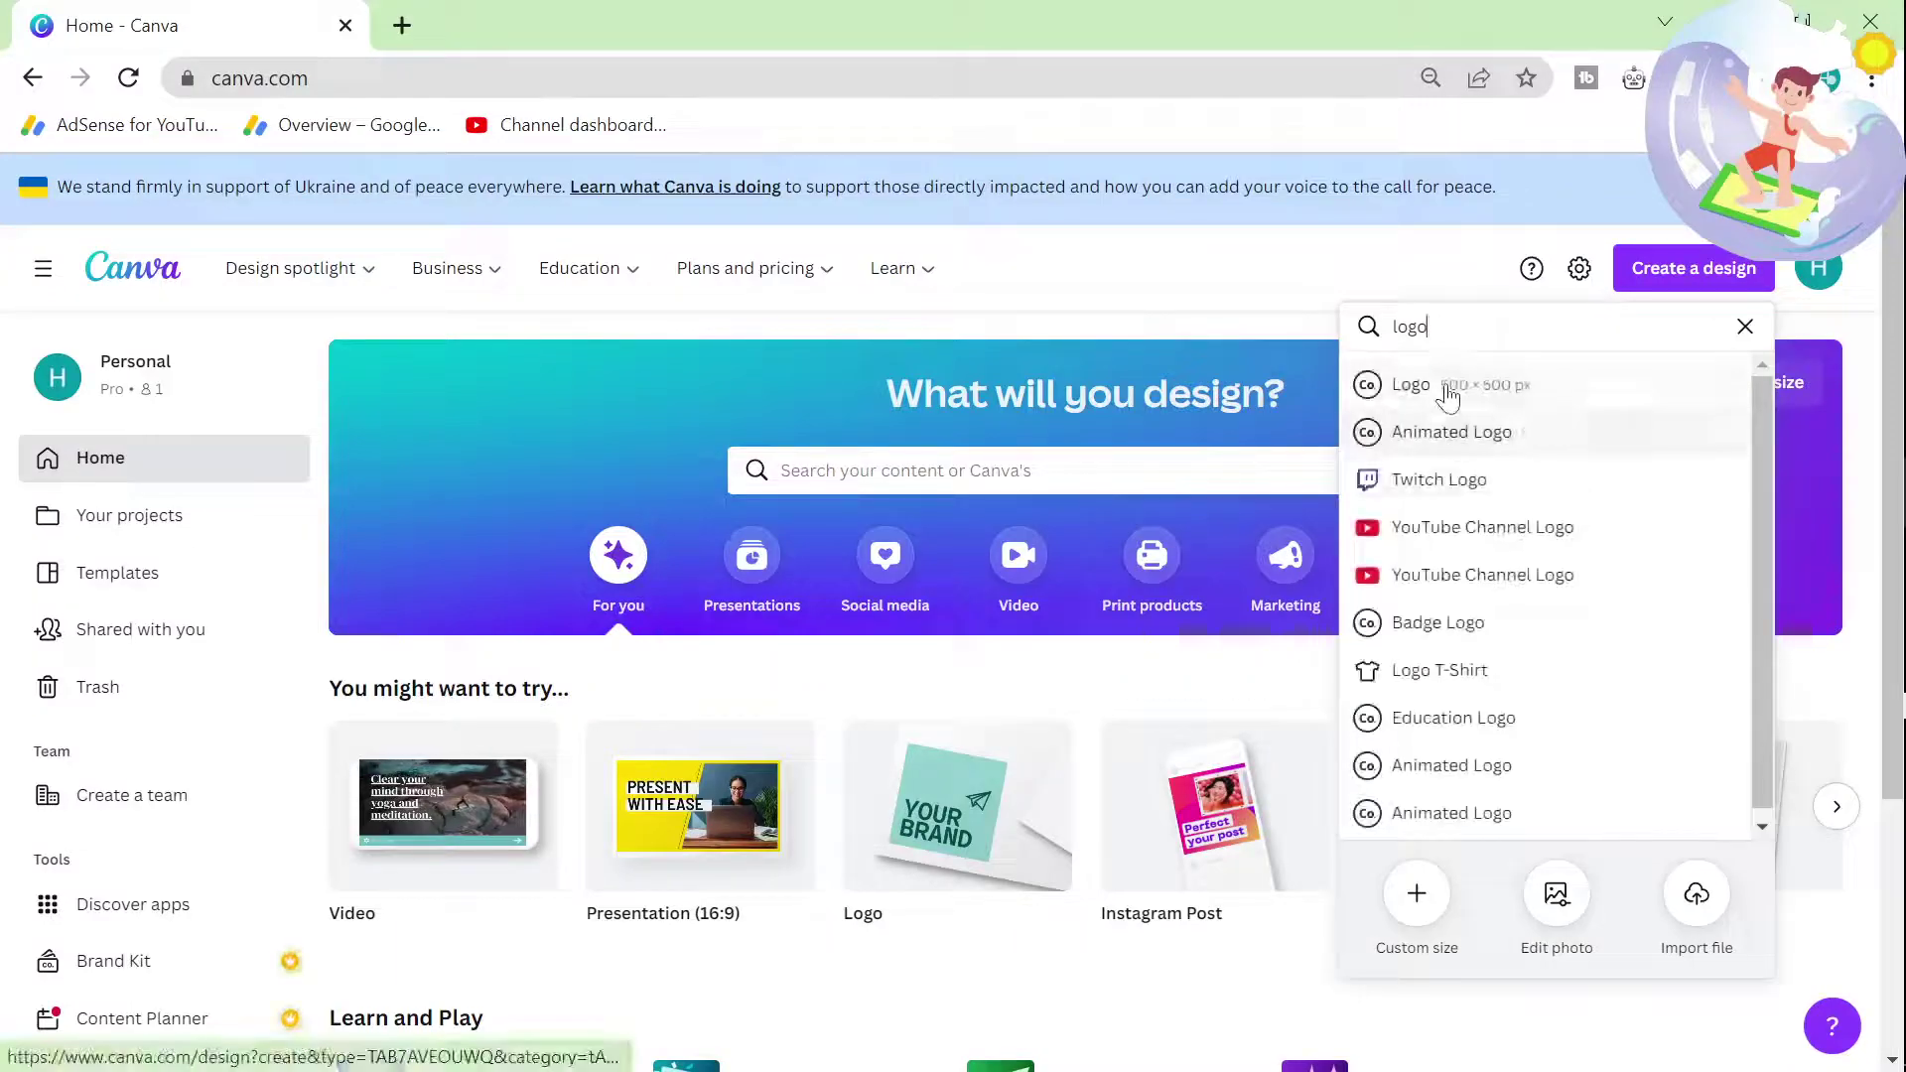
left_click(1447, 386)
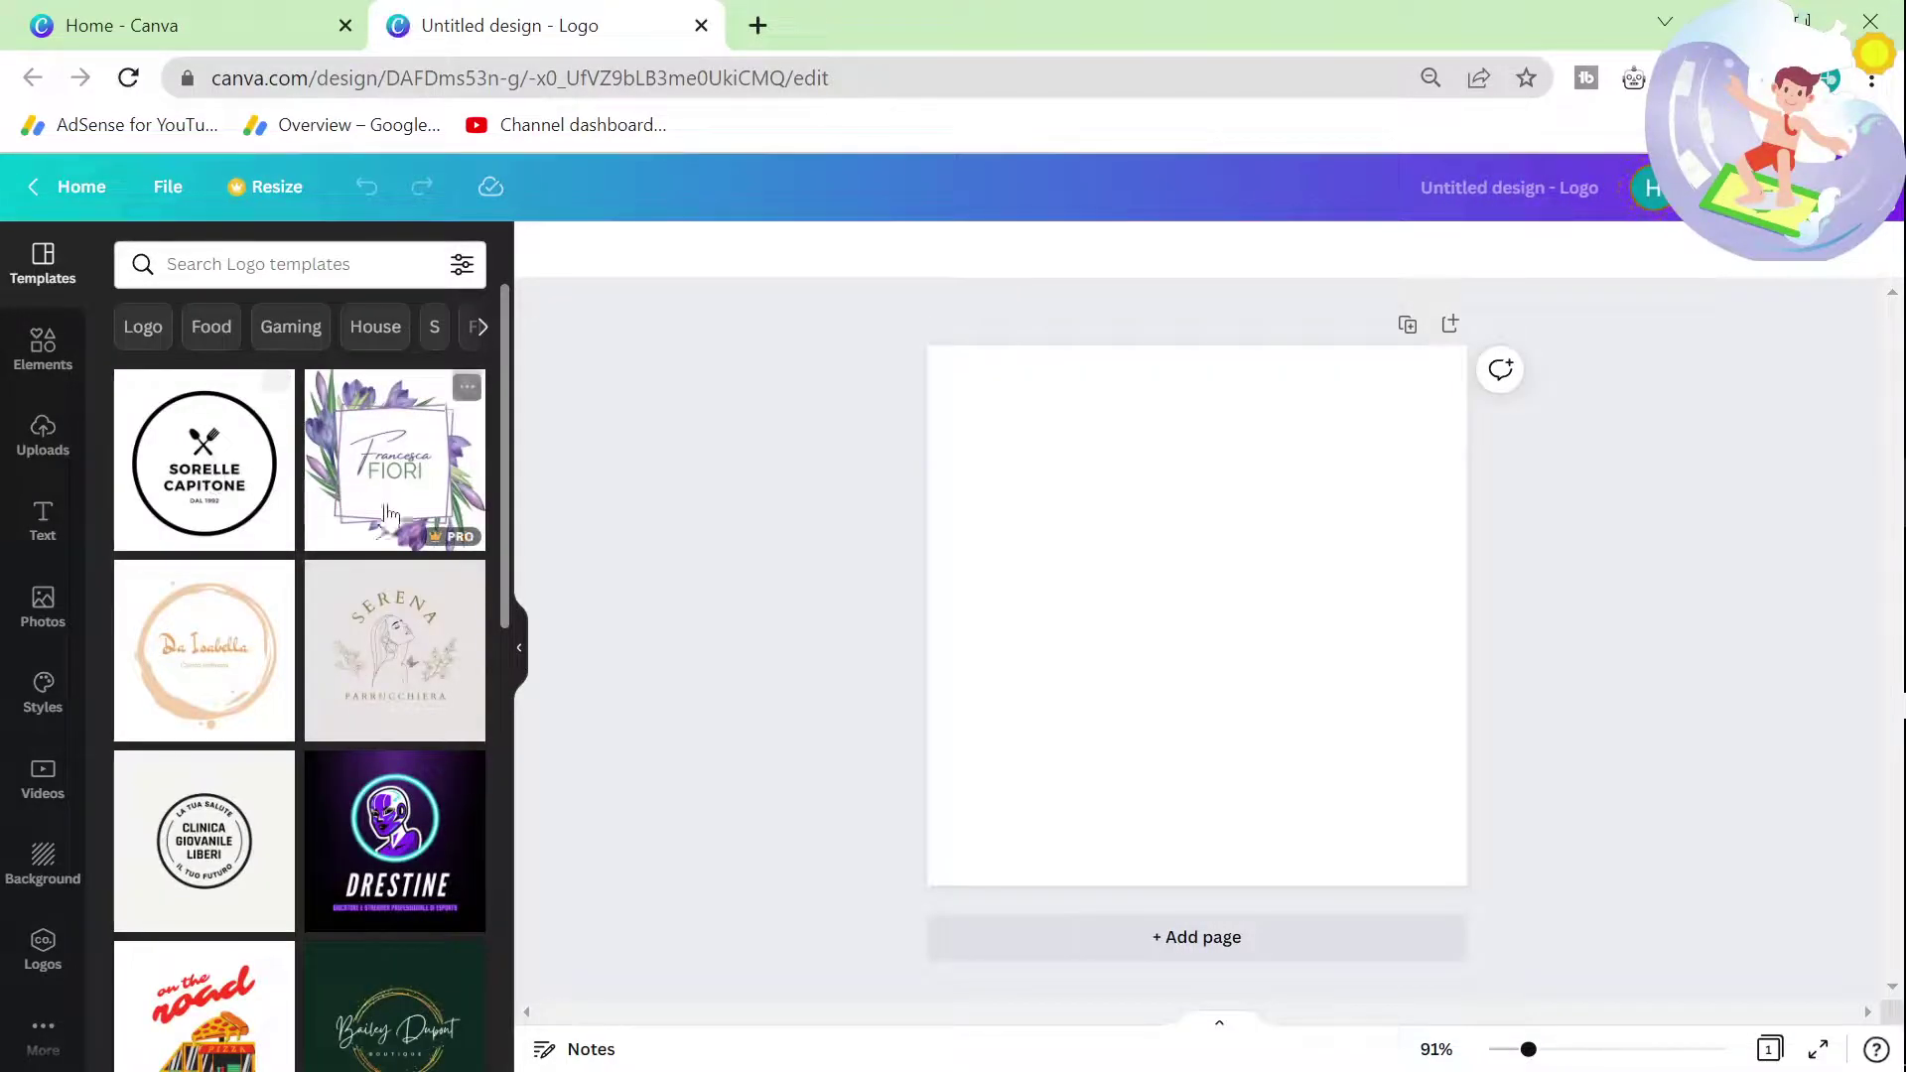
Step: Apply the black and purple DRESTINE logo template with the robot head to the blank page
scroll(348, 757, "down", 5)
scroll(378, 720, "up", 1)
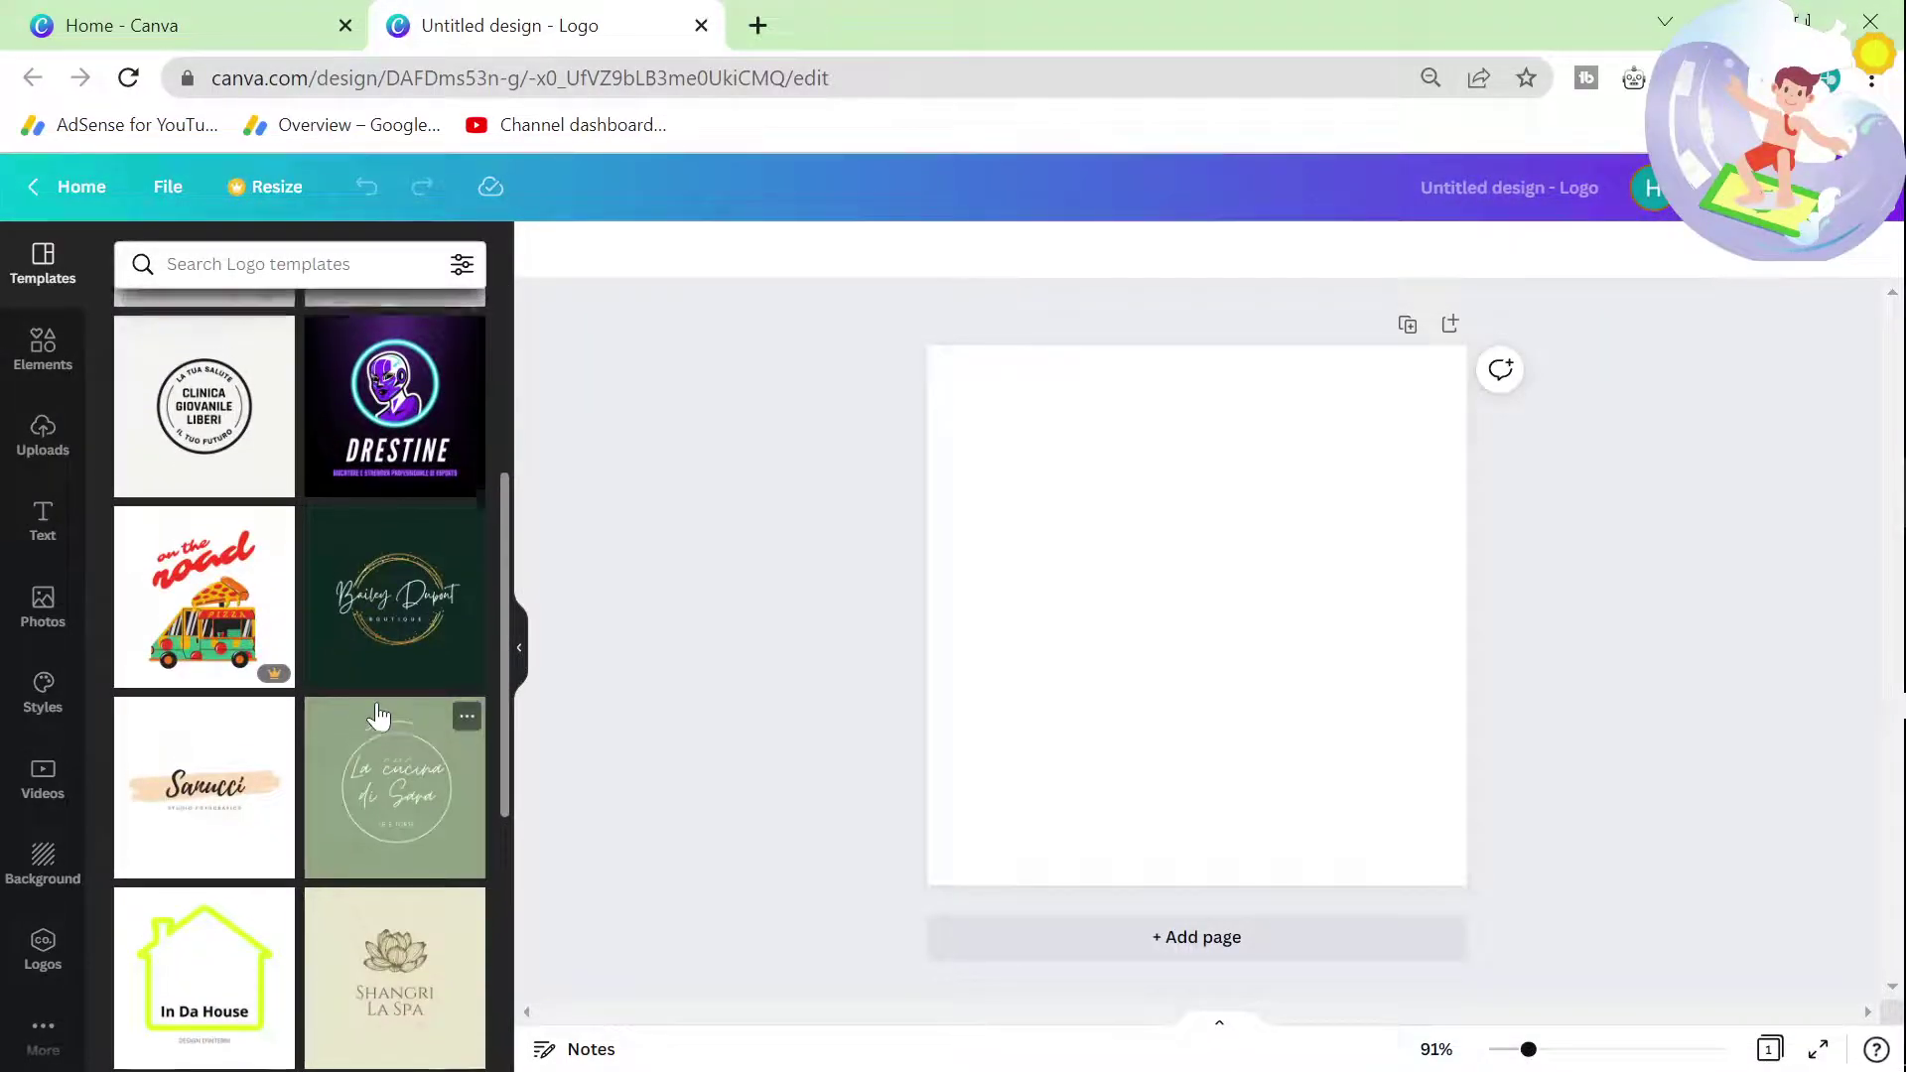
left_click(426, 501)
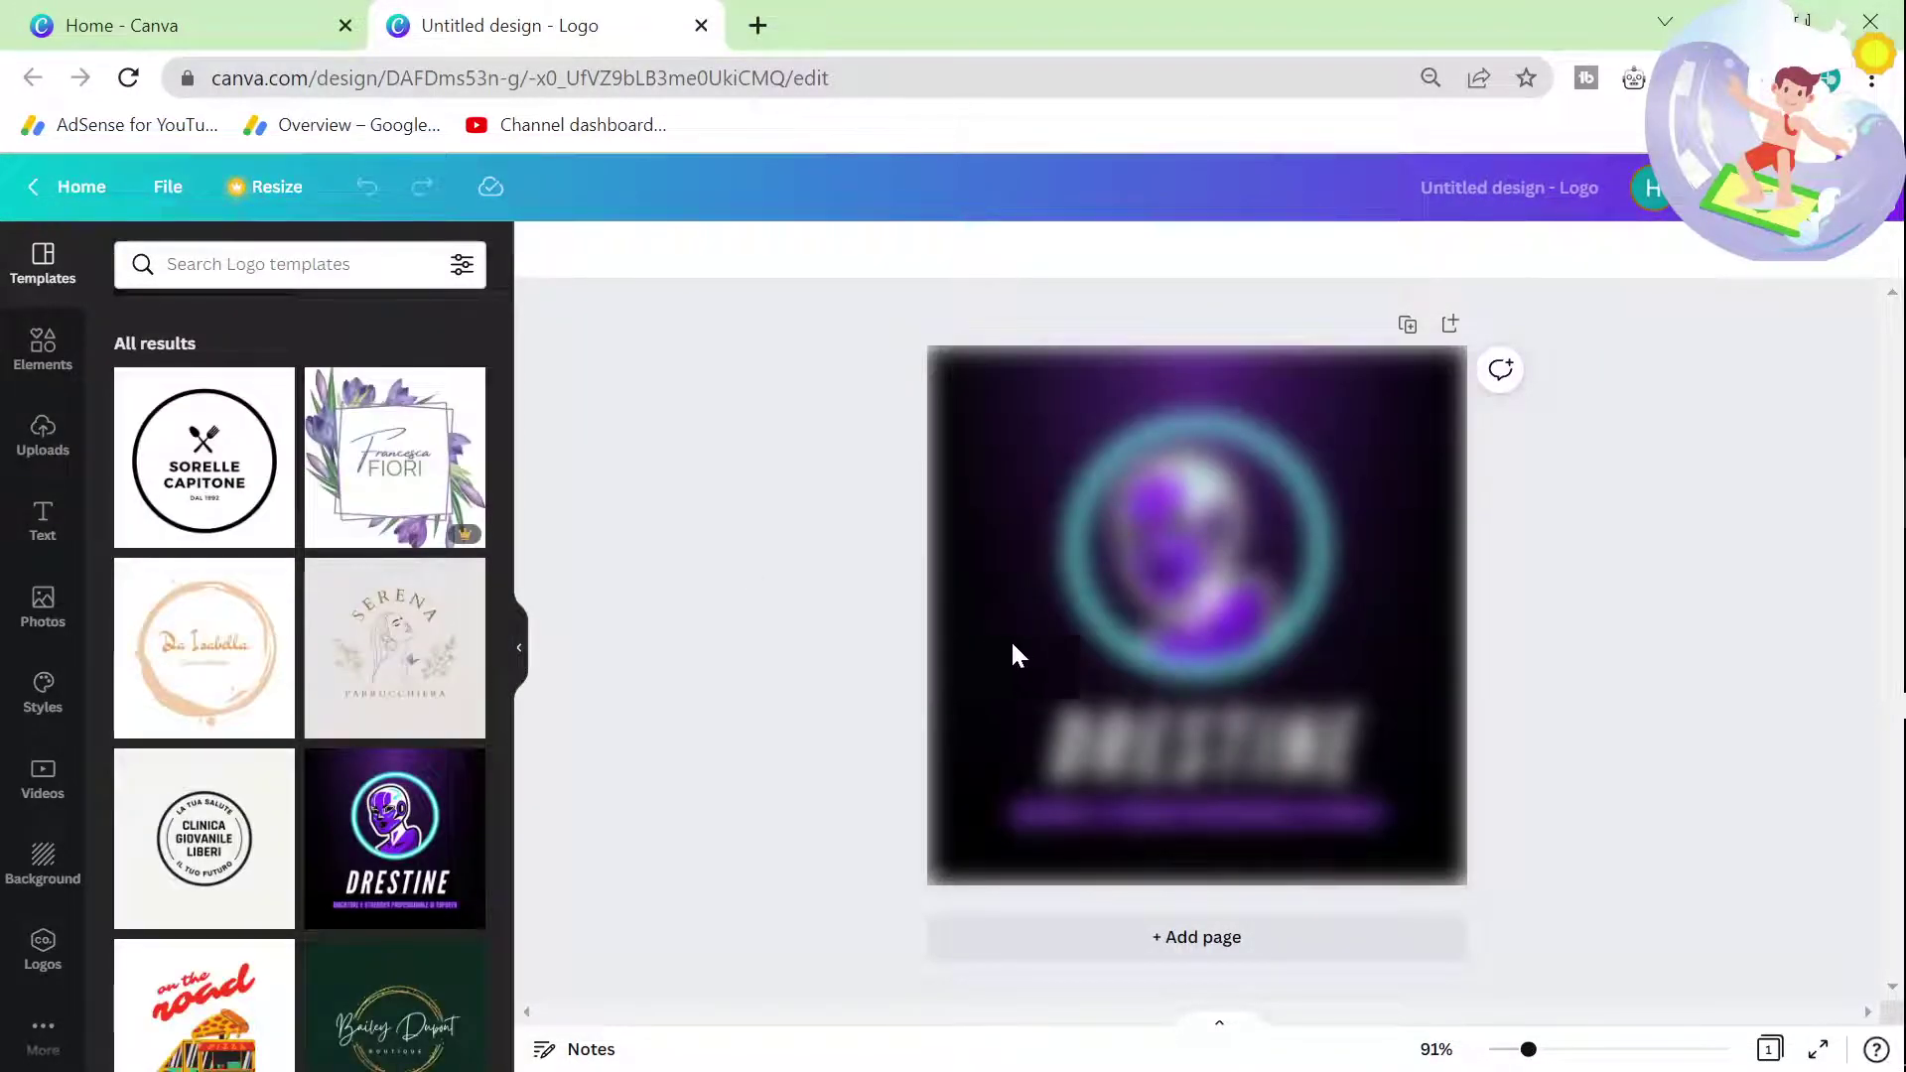
Step: Replace the logo's title with EXAMPLE and the tagline beneath it with REDBUBBLESTORE
double_click(1281, 744)
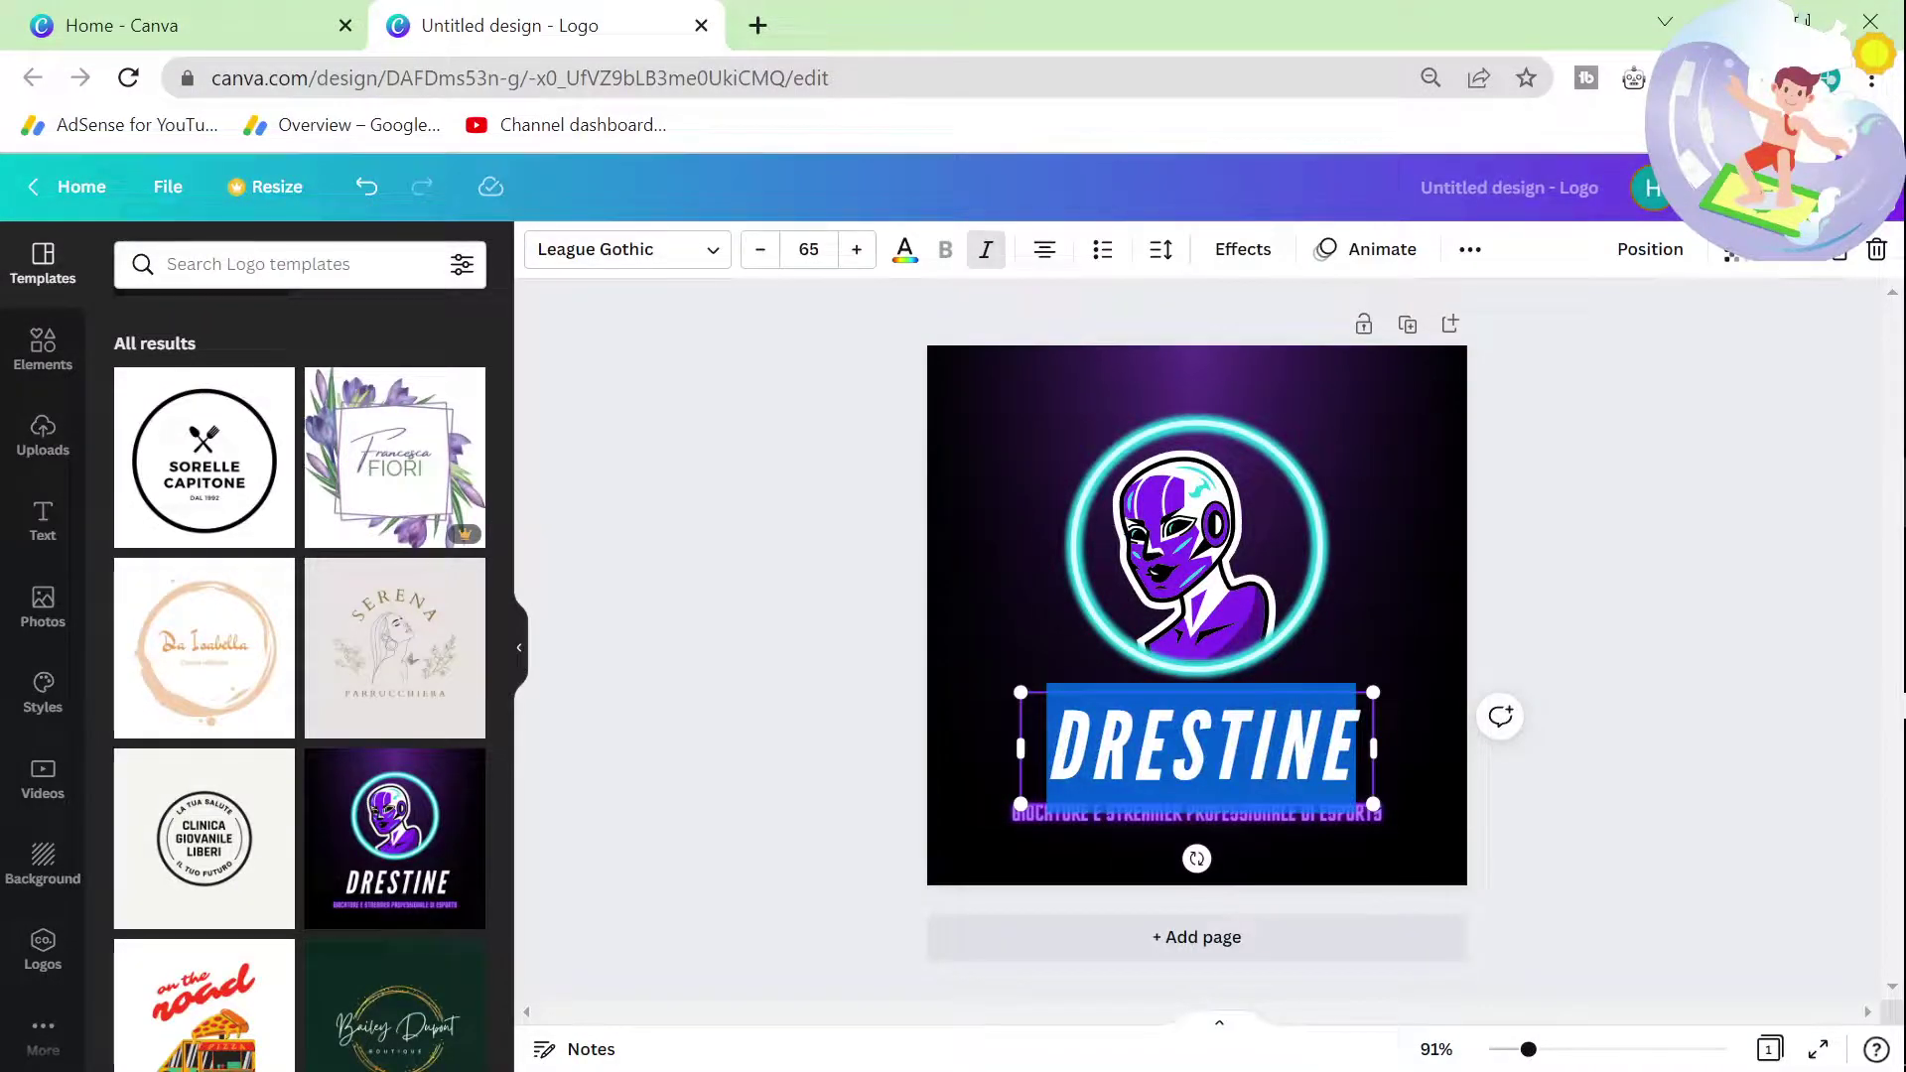
type("EXAMPLE")
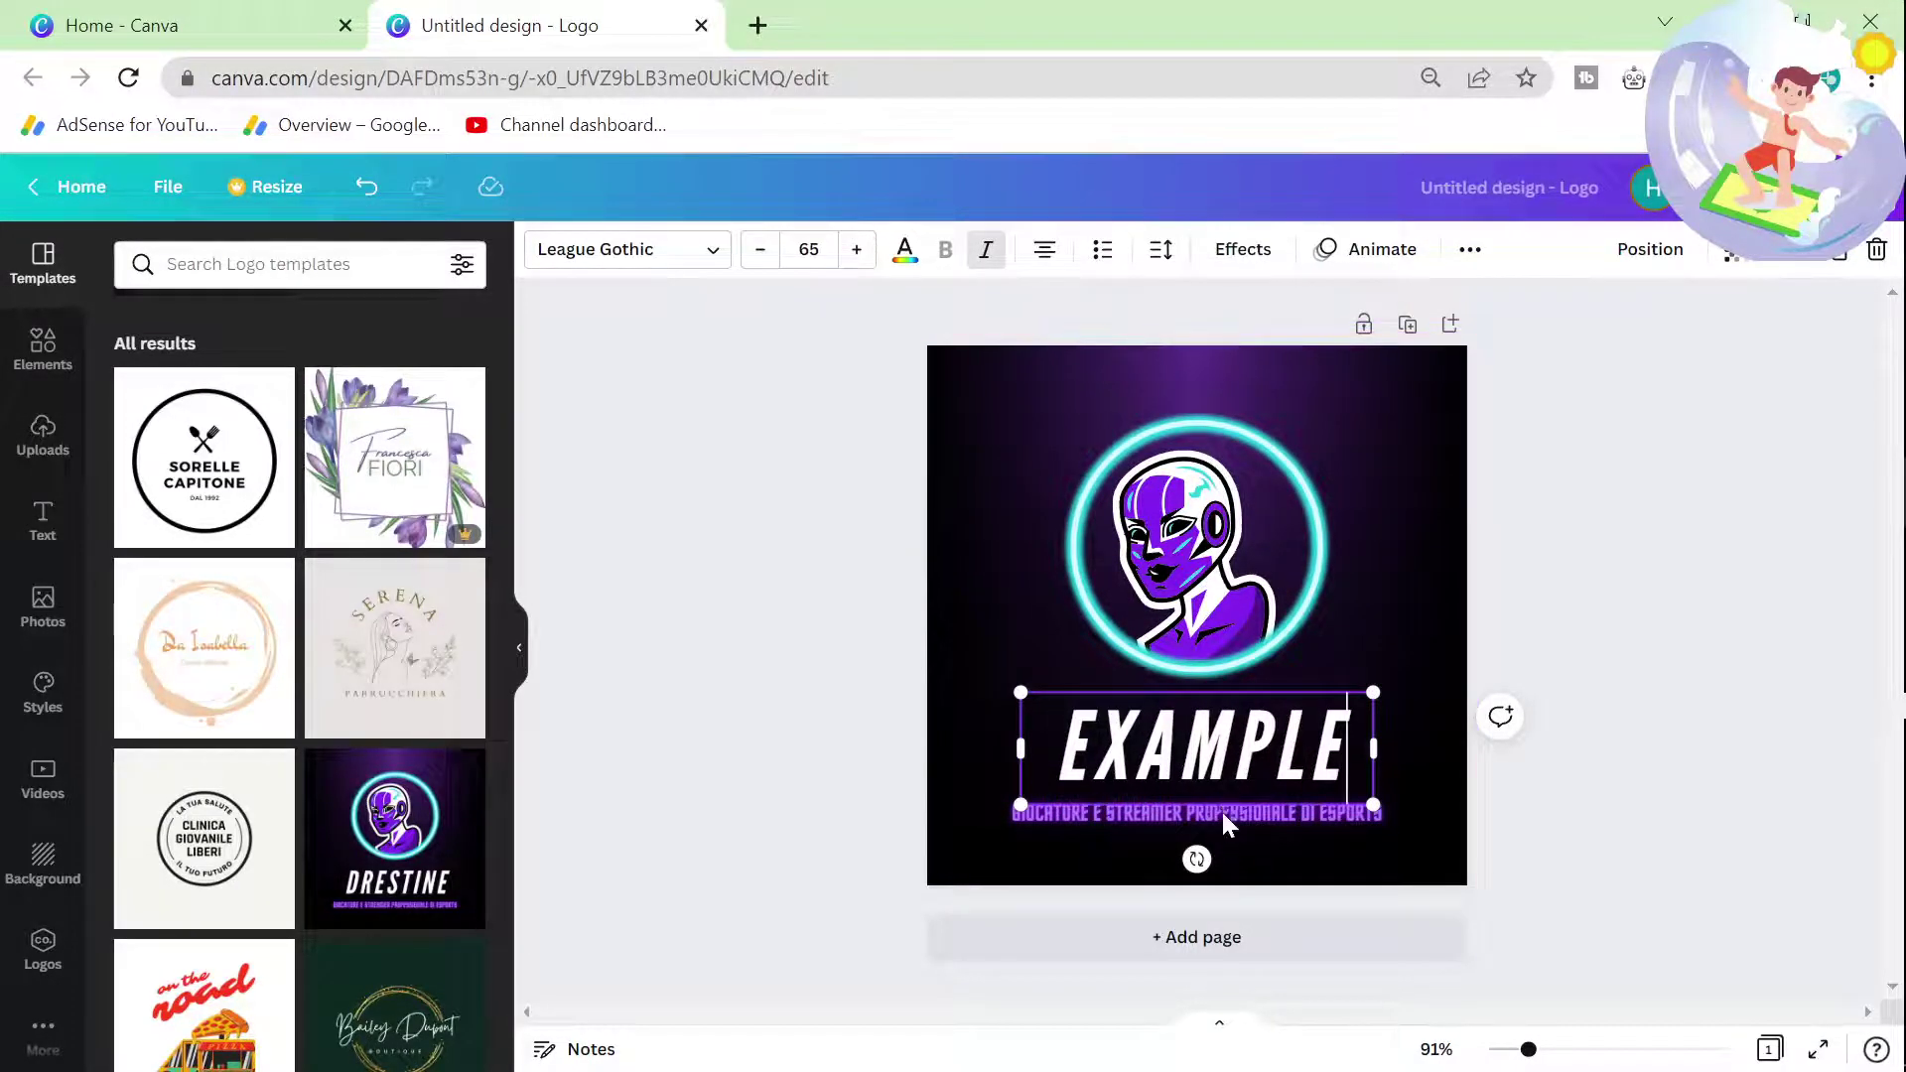
double_click(1228, 822)
type("REDBUBBLESTORE")
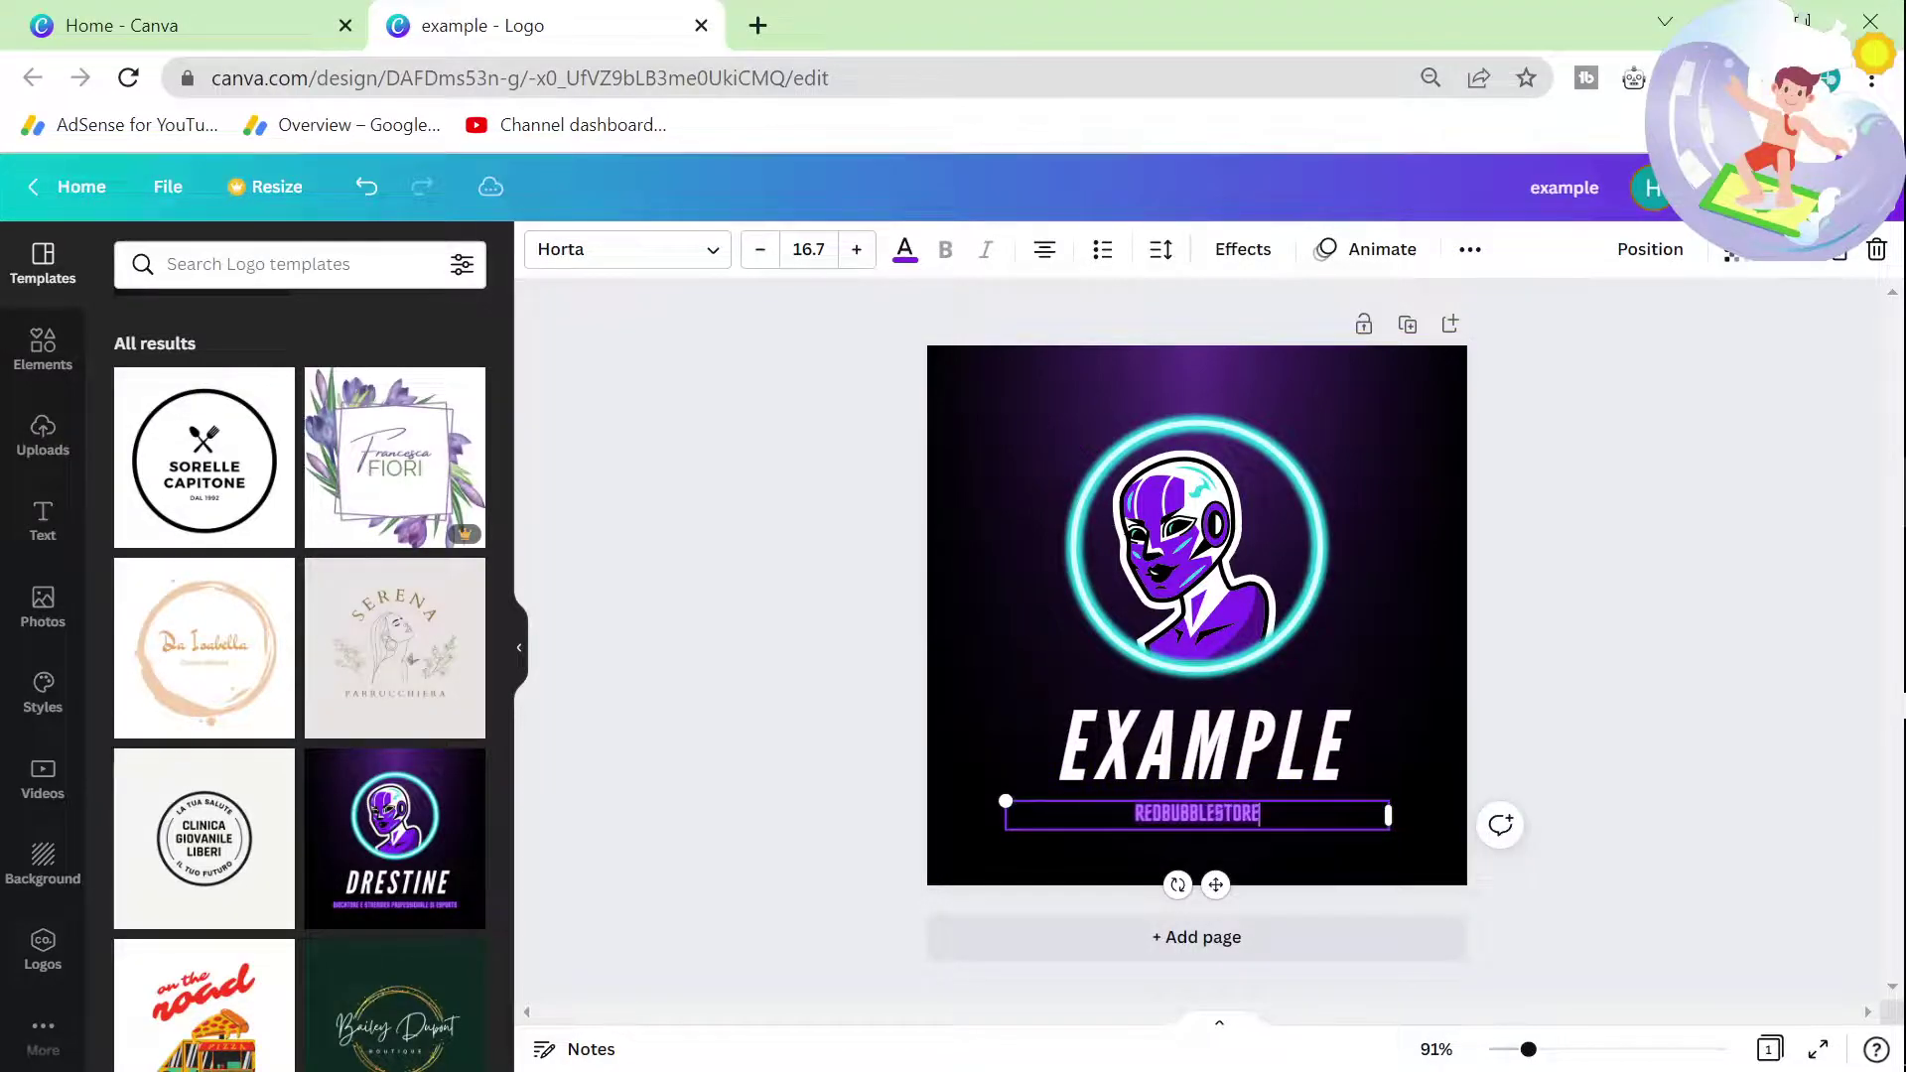
Step: Download the finished logo design as a PNG
left_click(1559, 437)
left_click(1837, 187)
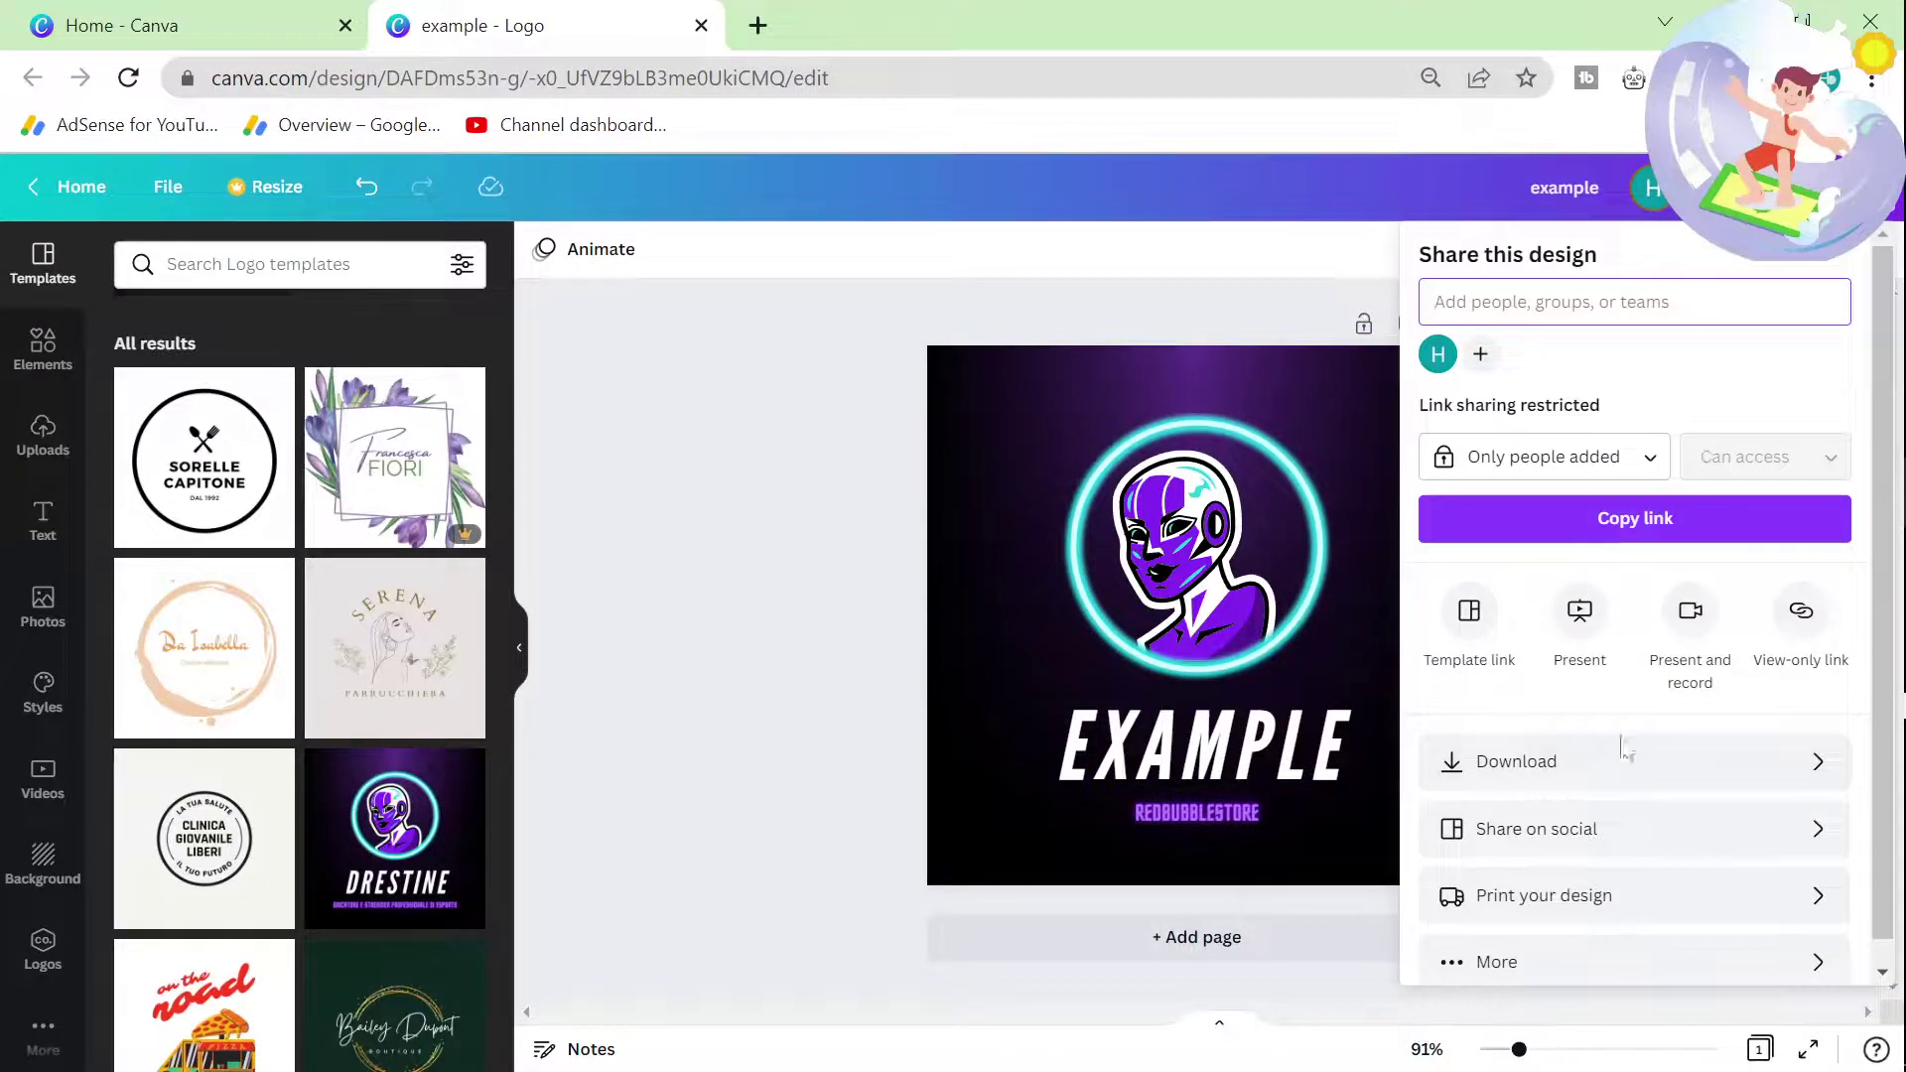
left_click(1529, 764)
left_click(1604, 681)
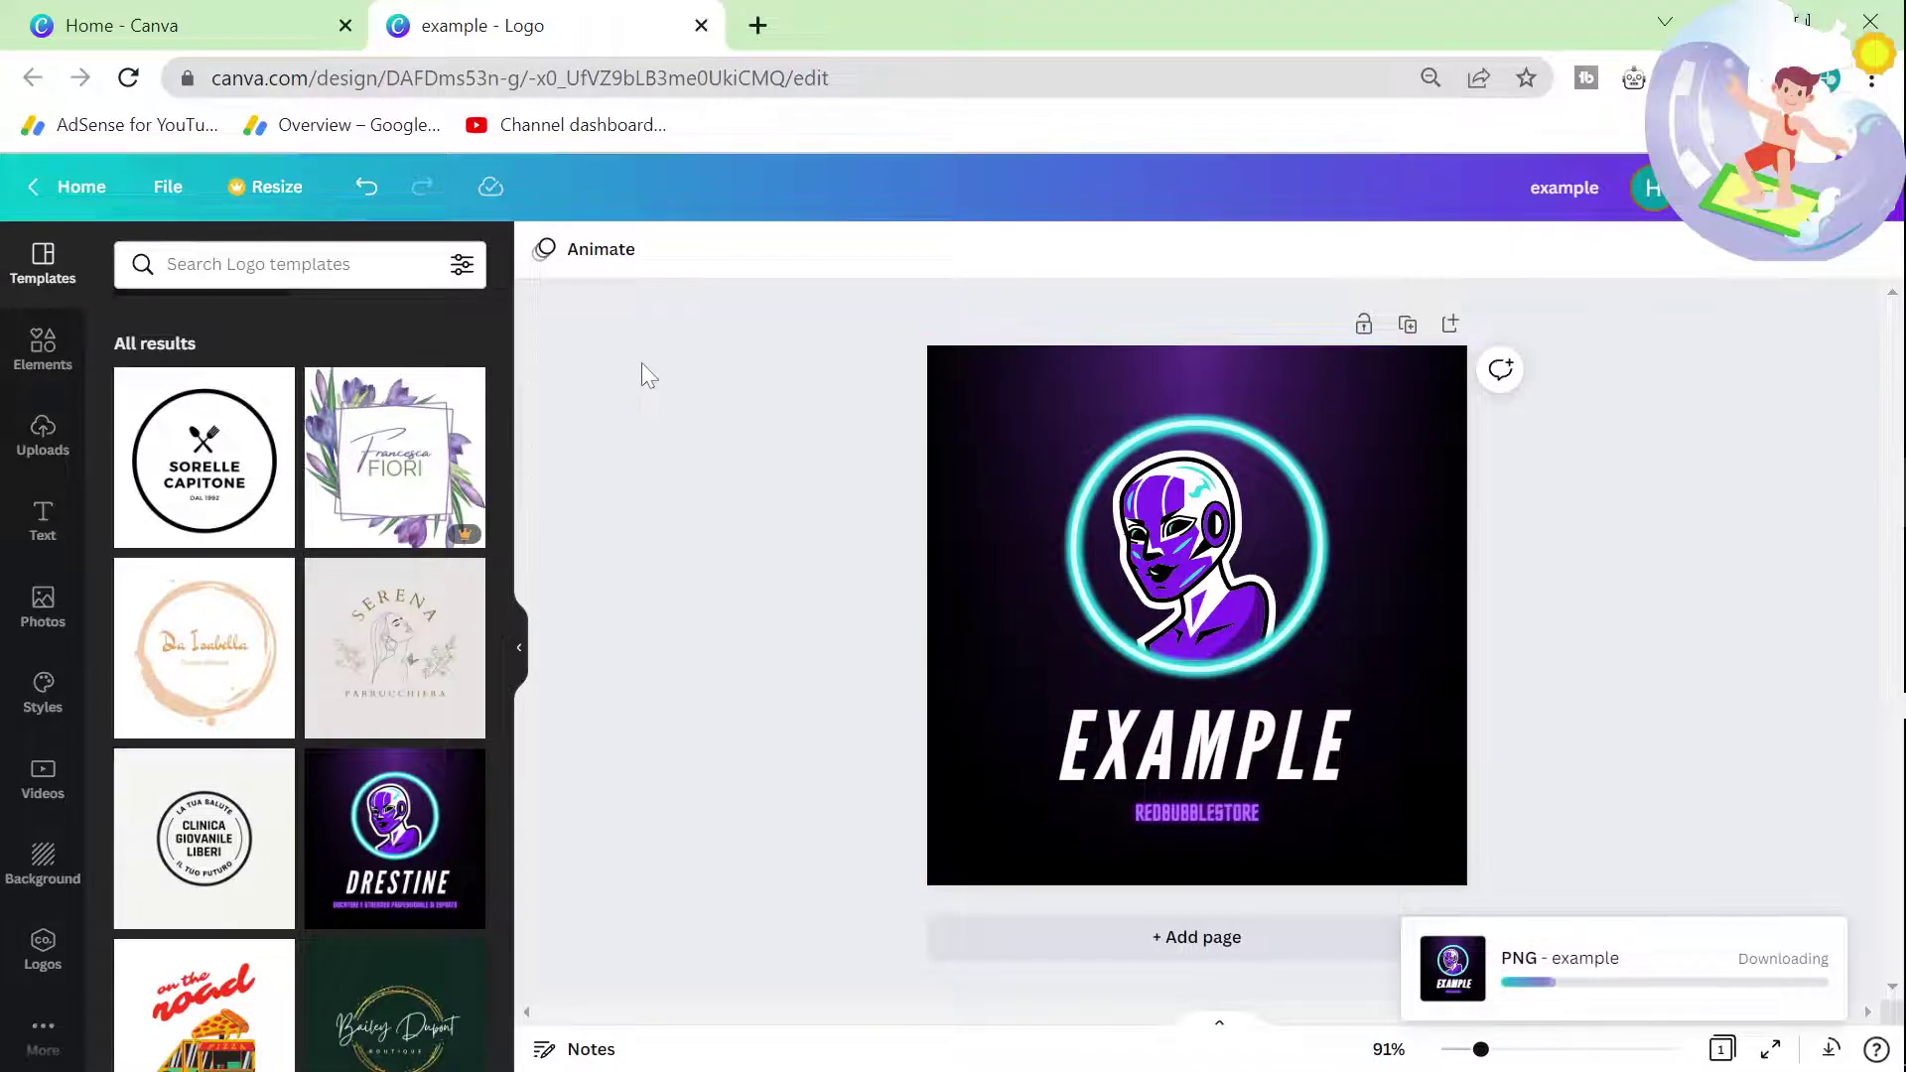
key("alt+Tab")
left_click(841, 459)
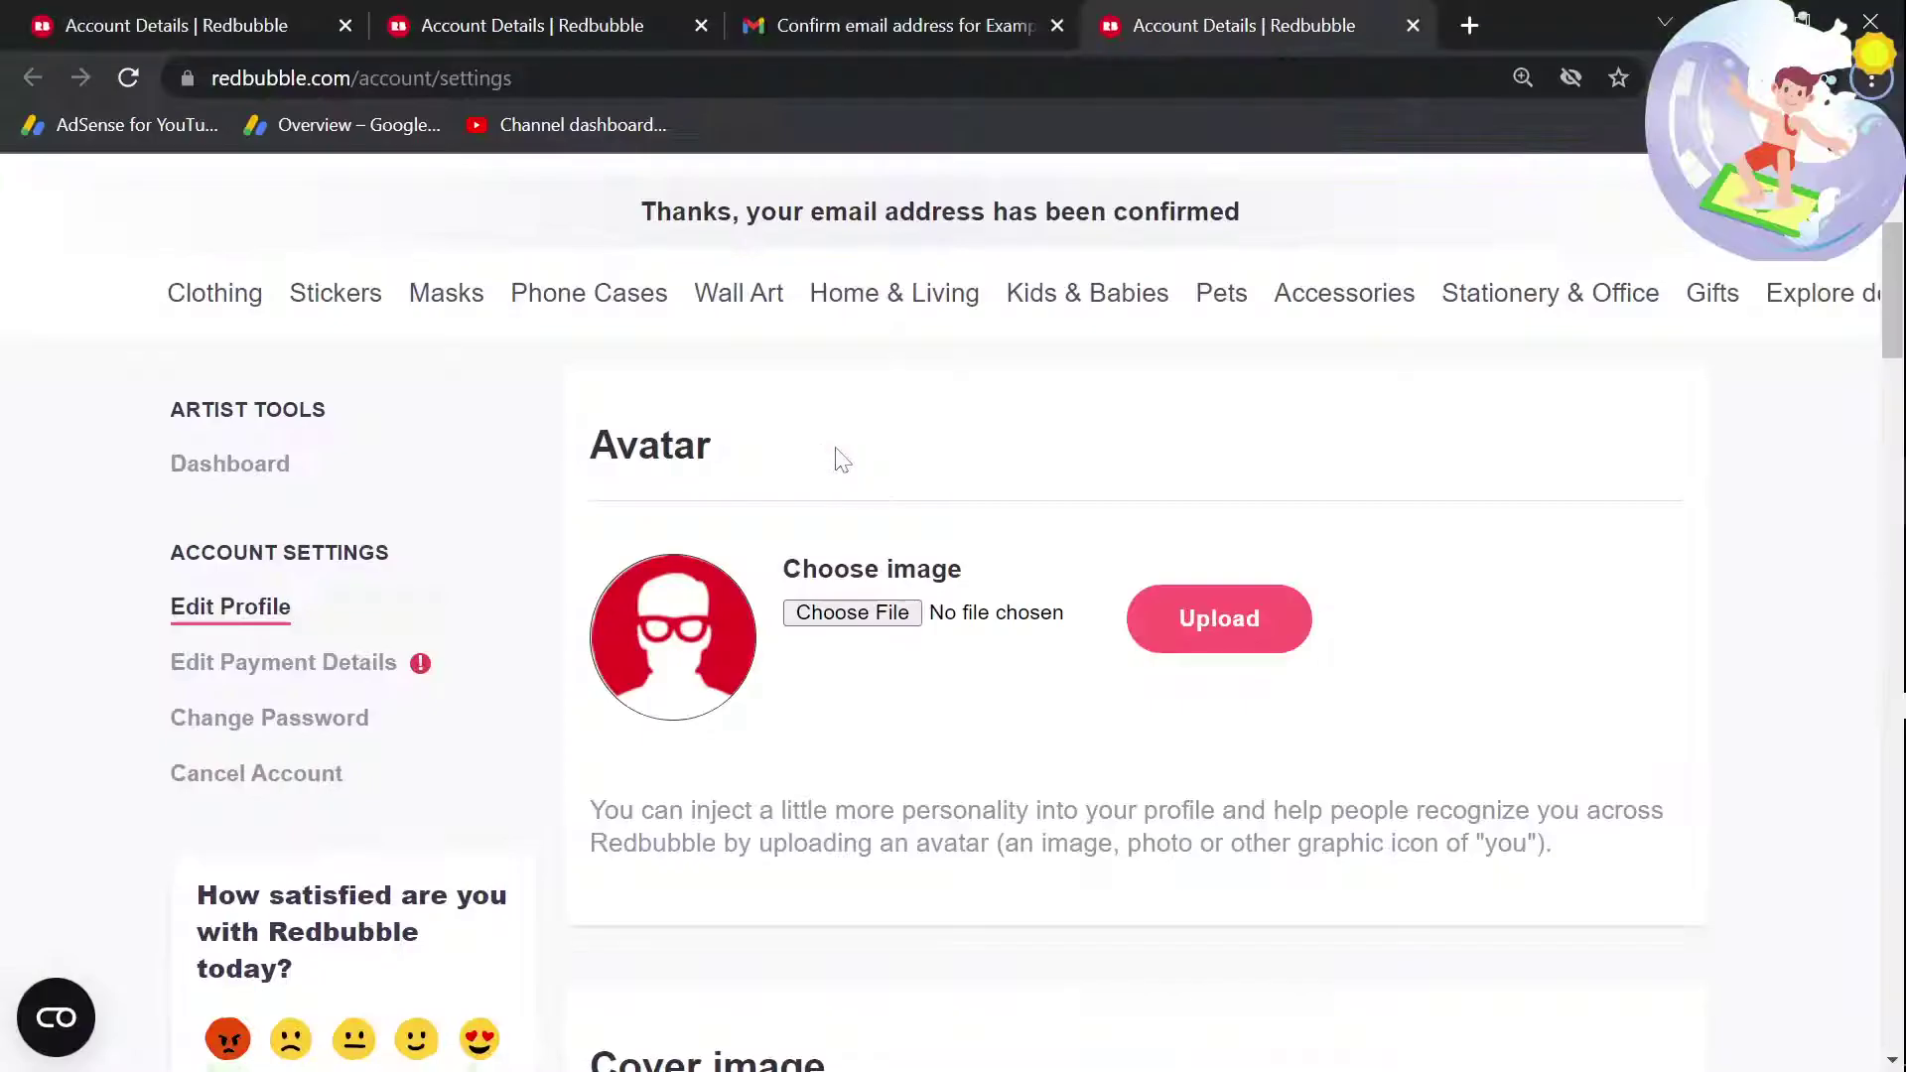
scroll(675, 755, "down", 1)
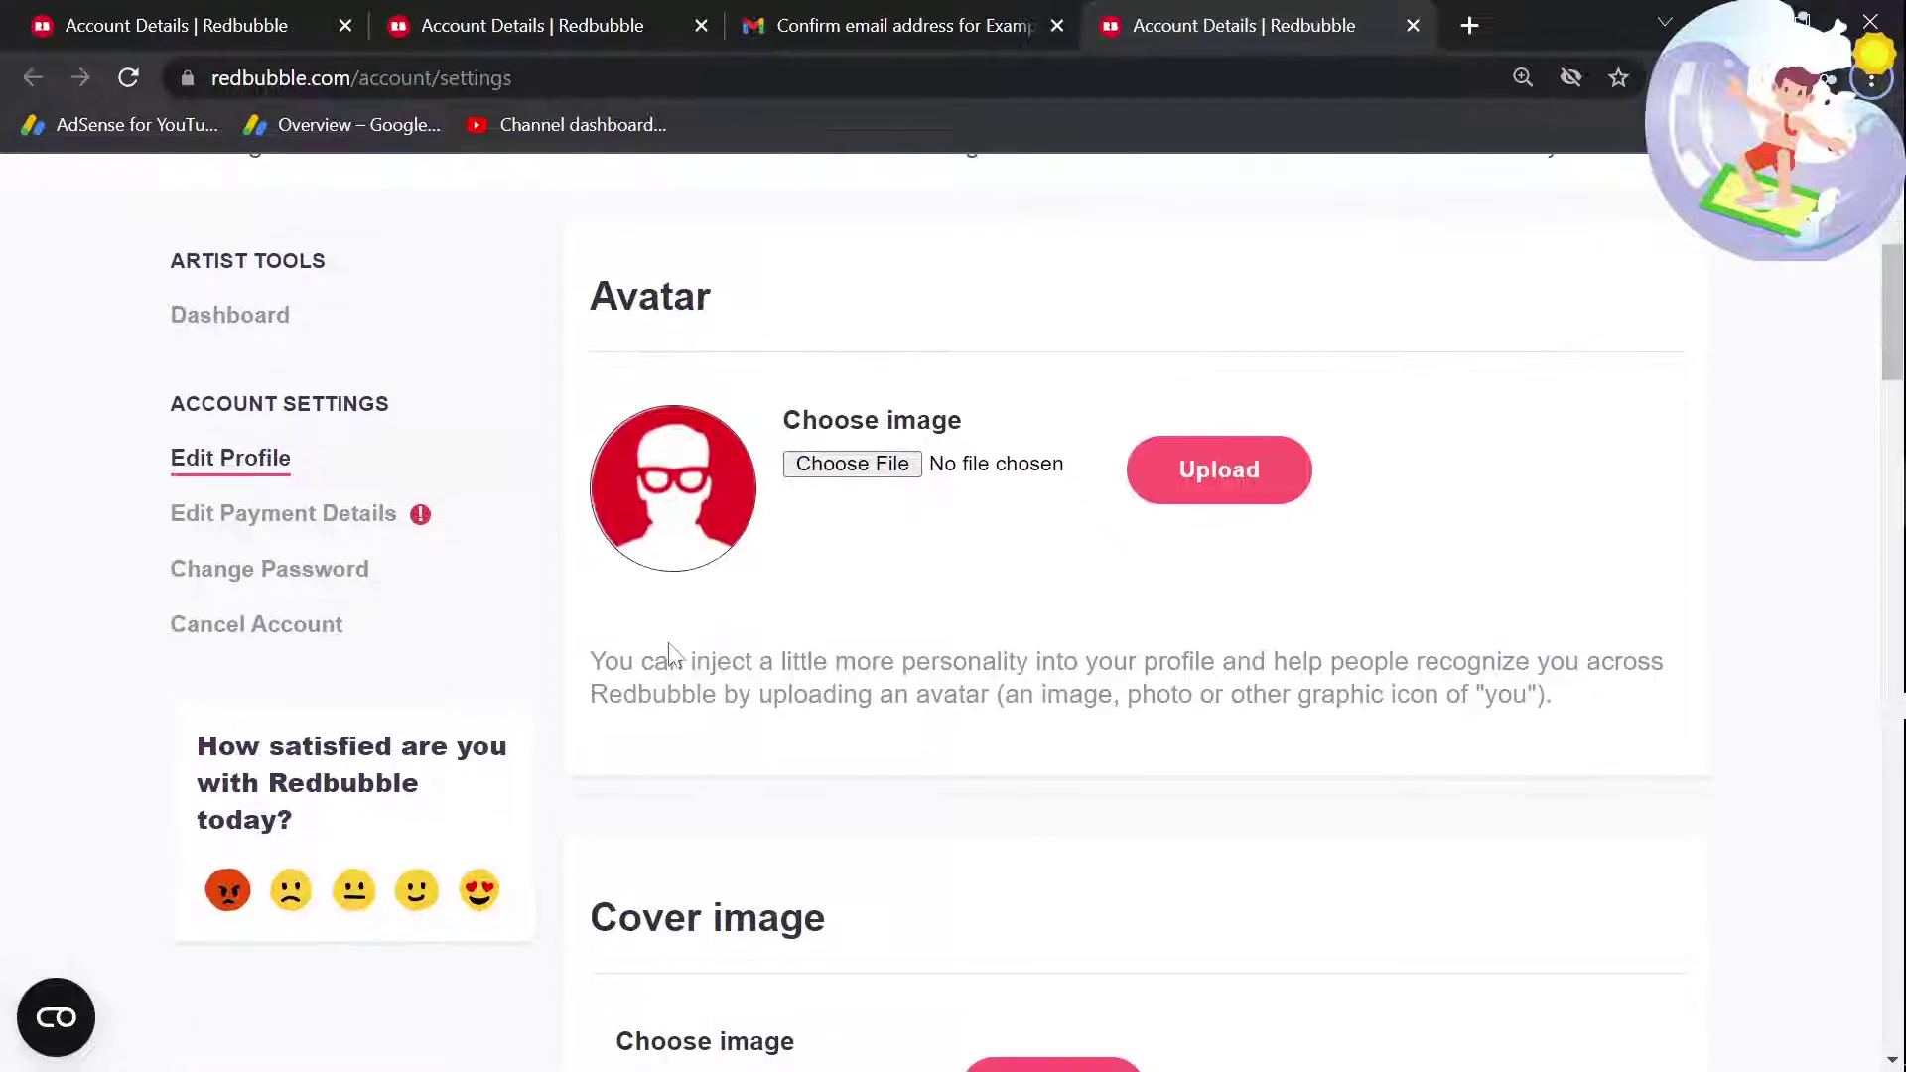
key("alt+Tab")
left_click_drag(99, 1030, 860, 486)
key("alt+Tab")
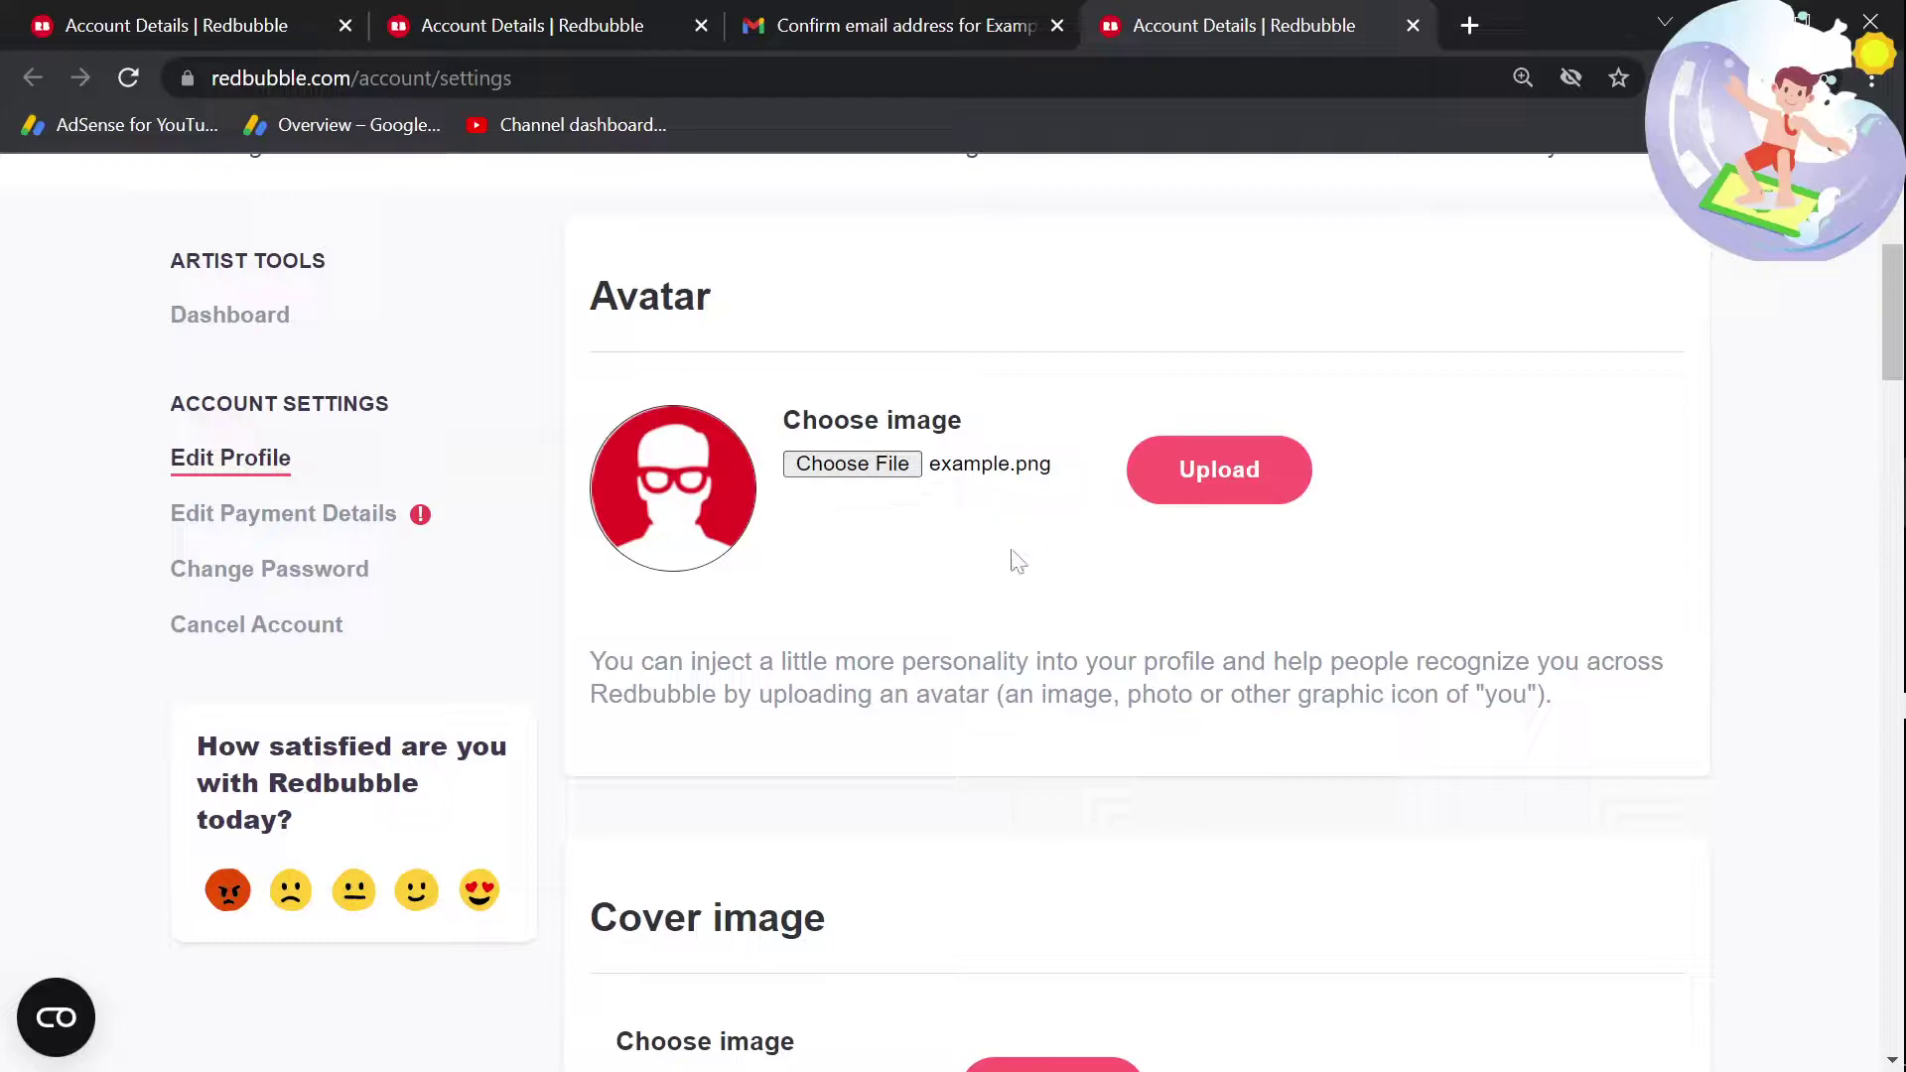
Step: Check Redbubble's size and format requirements for the cover image, and return to Canva's home page
scroll(1025, 554, "down", 5)
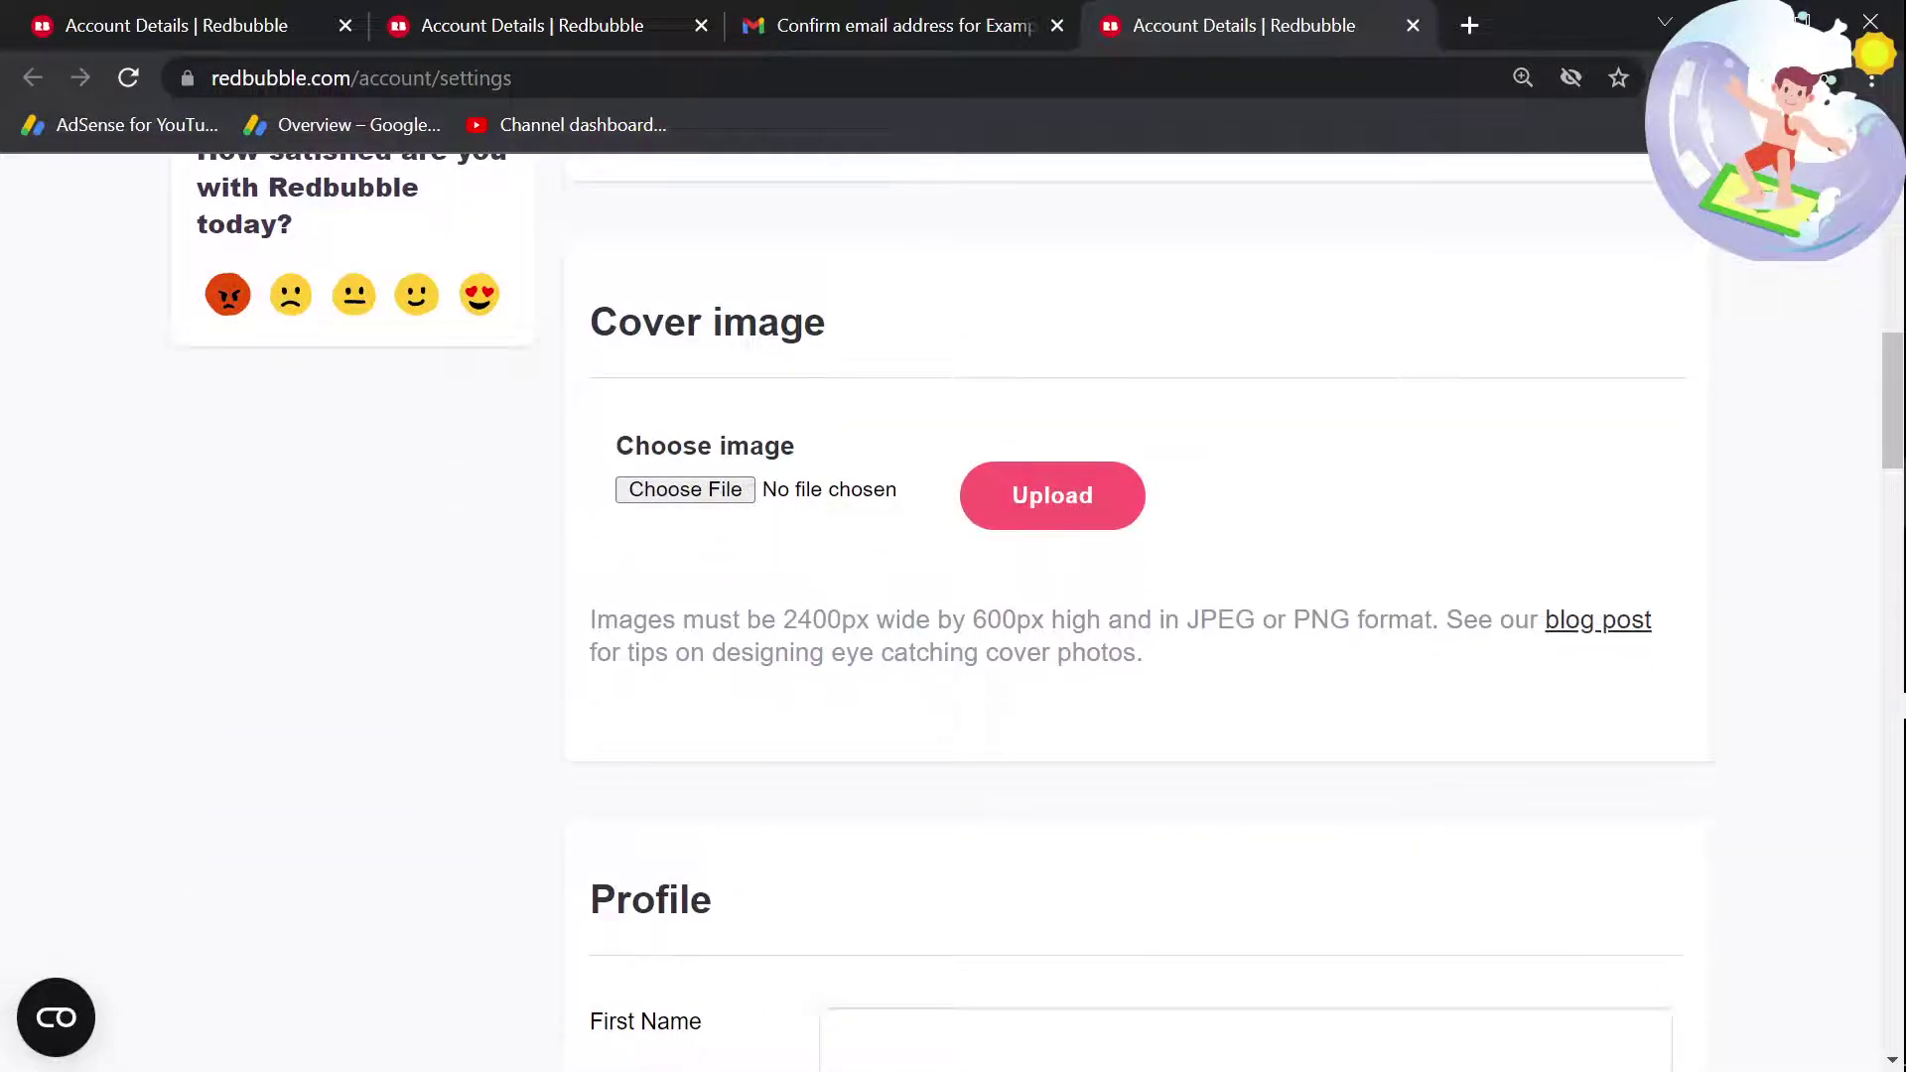
left_click(1000, 298)
key("alt+Tab")
key("Escape")
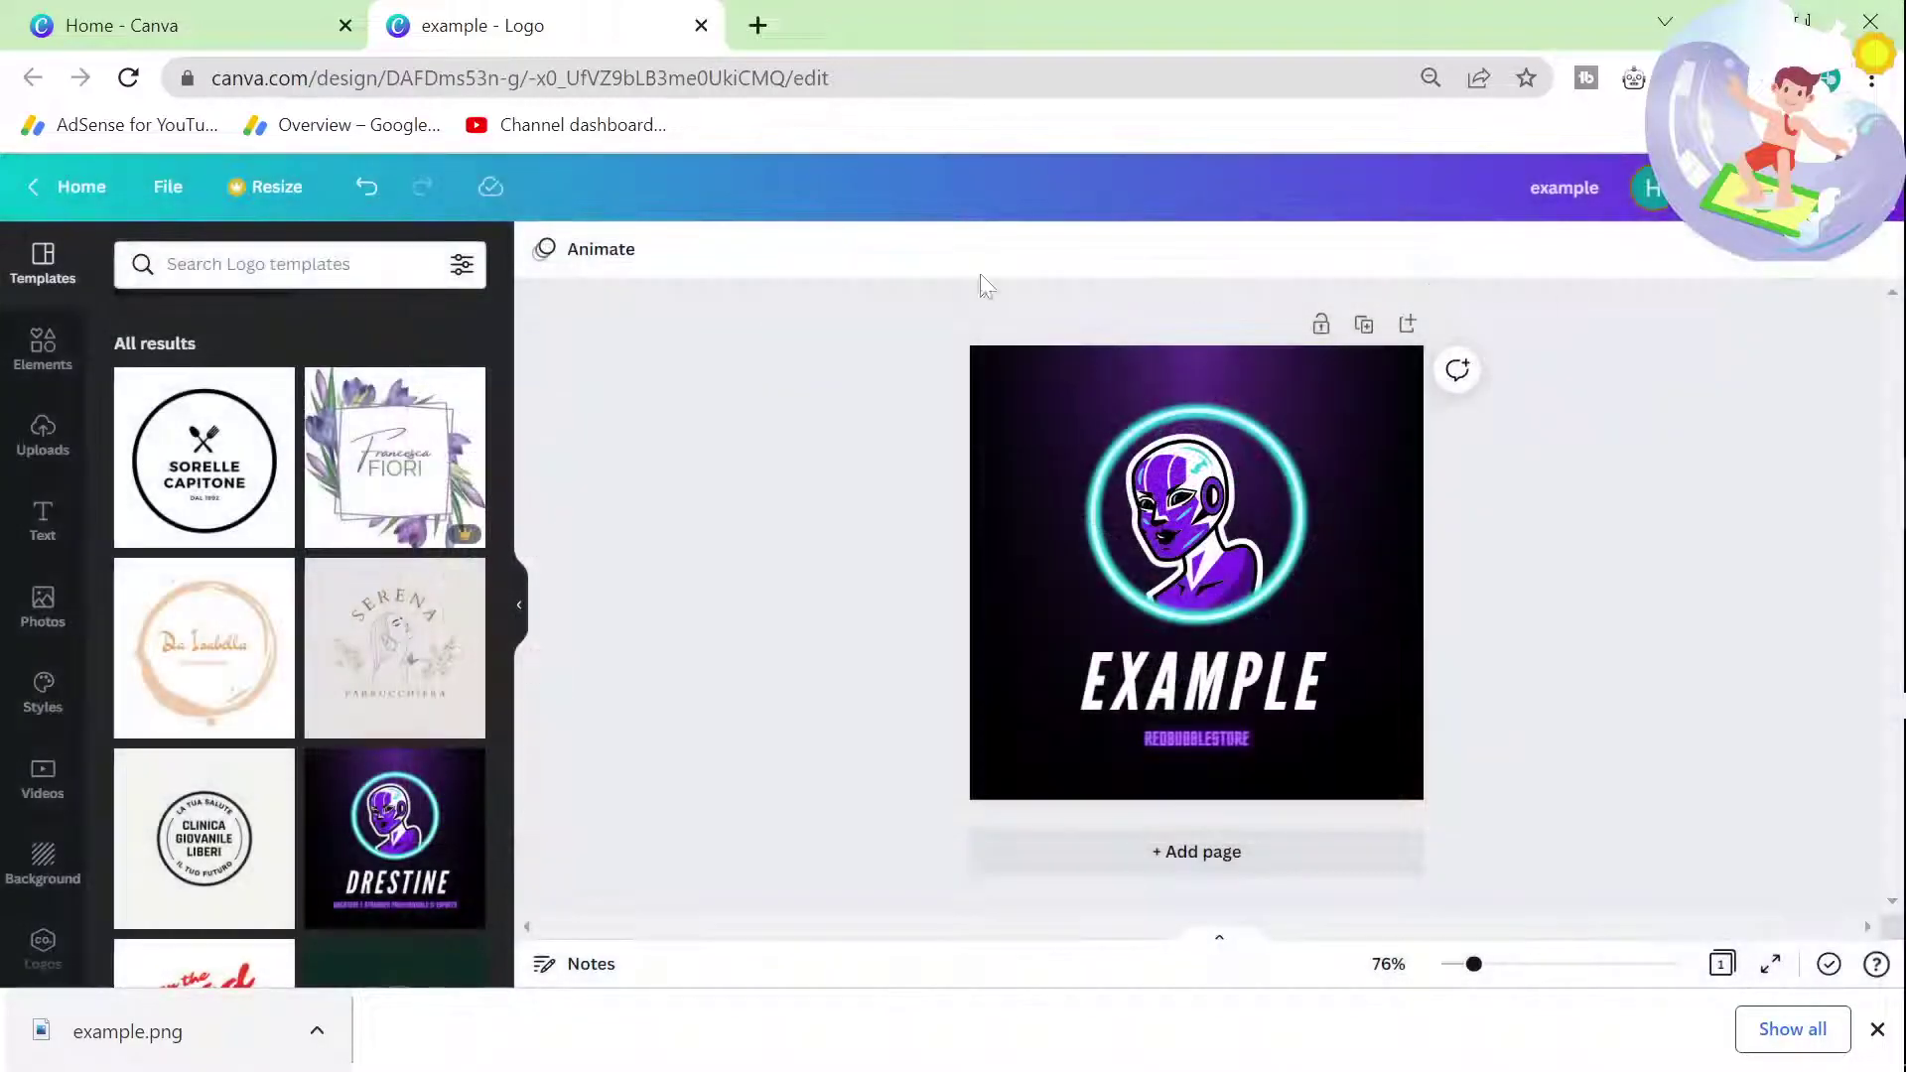
left_click(76, 189)
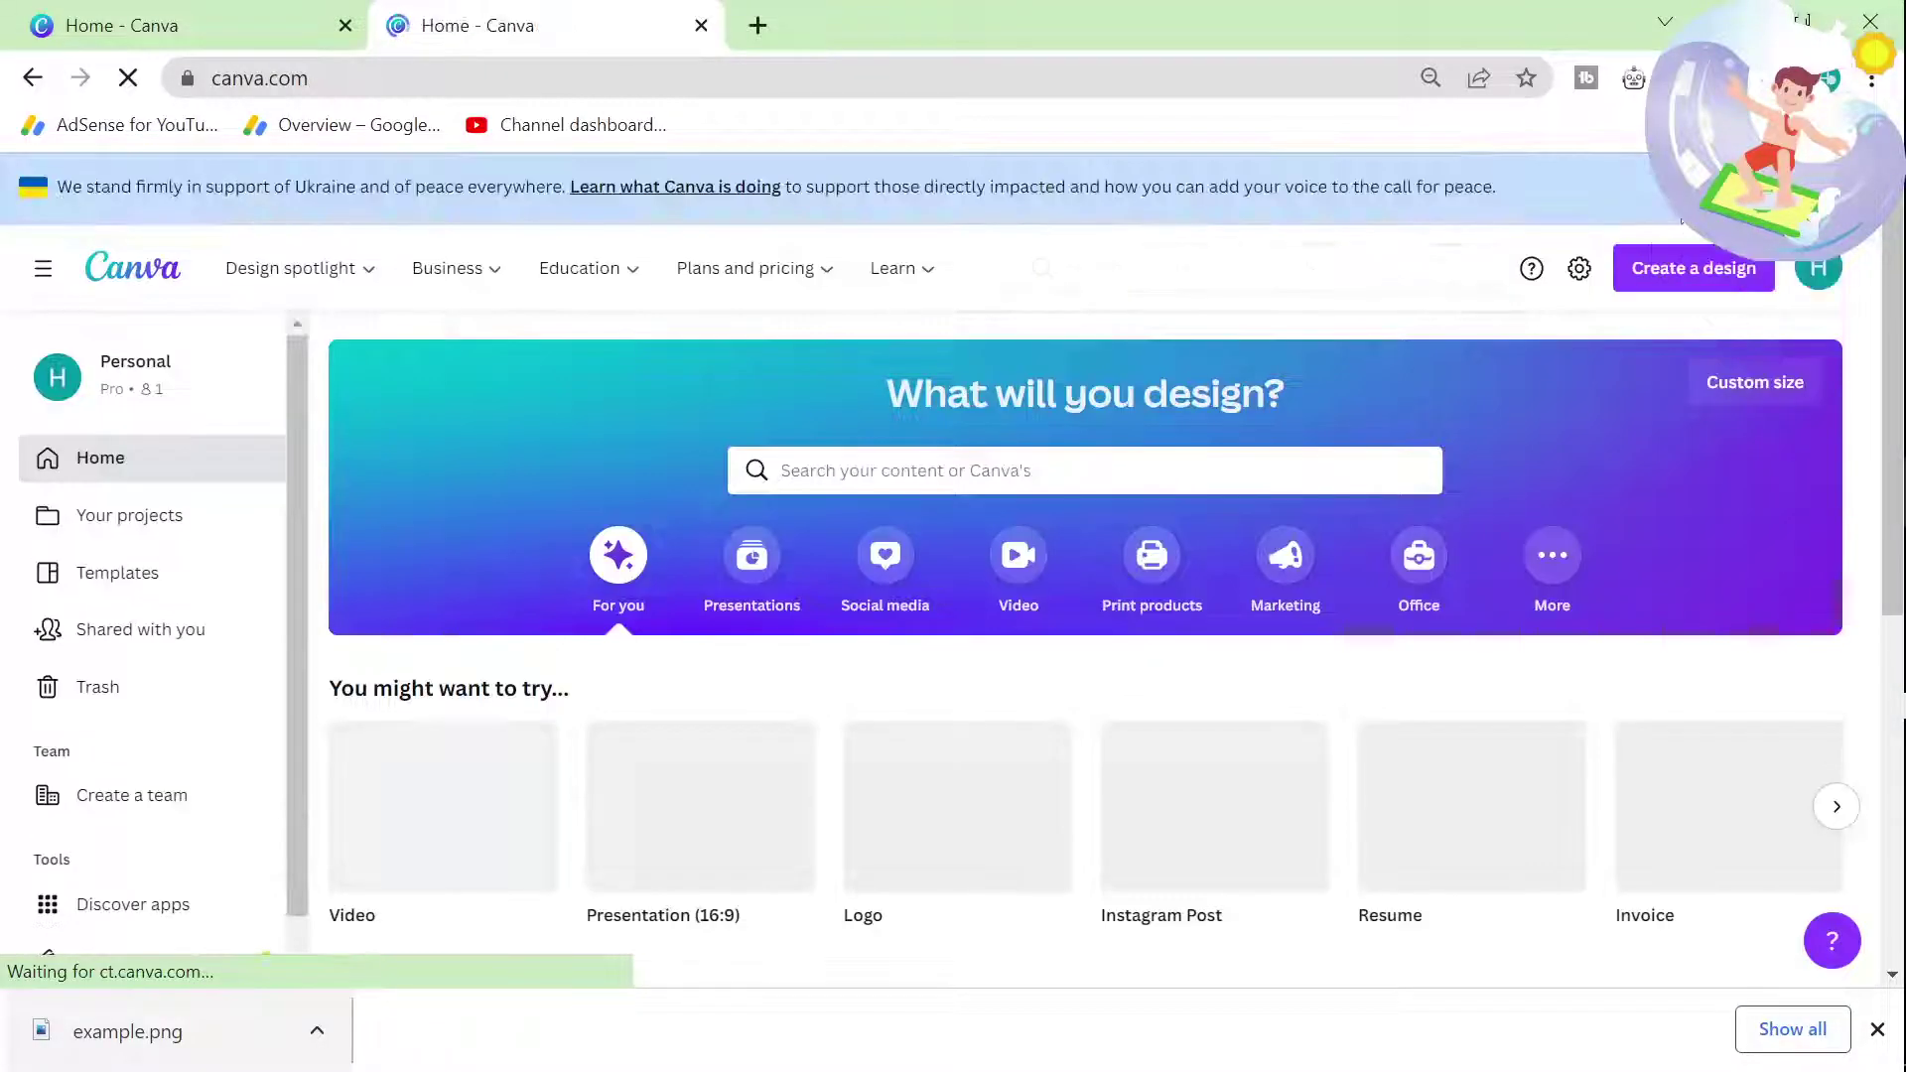
Step: Create a new custom-size Canva design 2400 px wide and 600 px high
left_click(1638, 285)
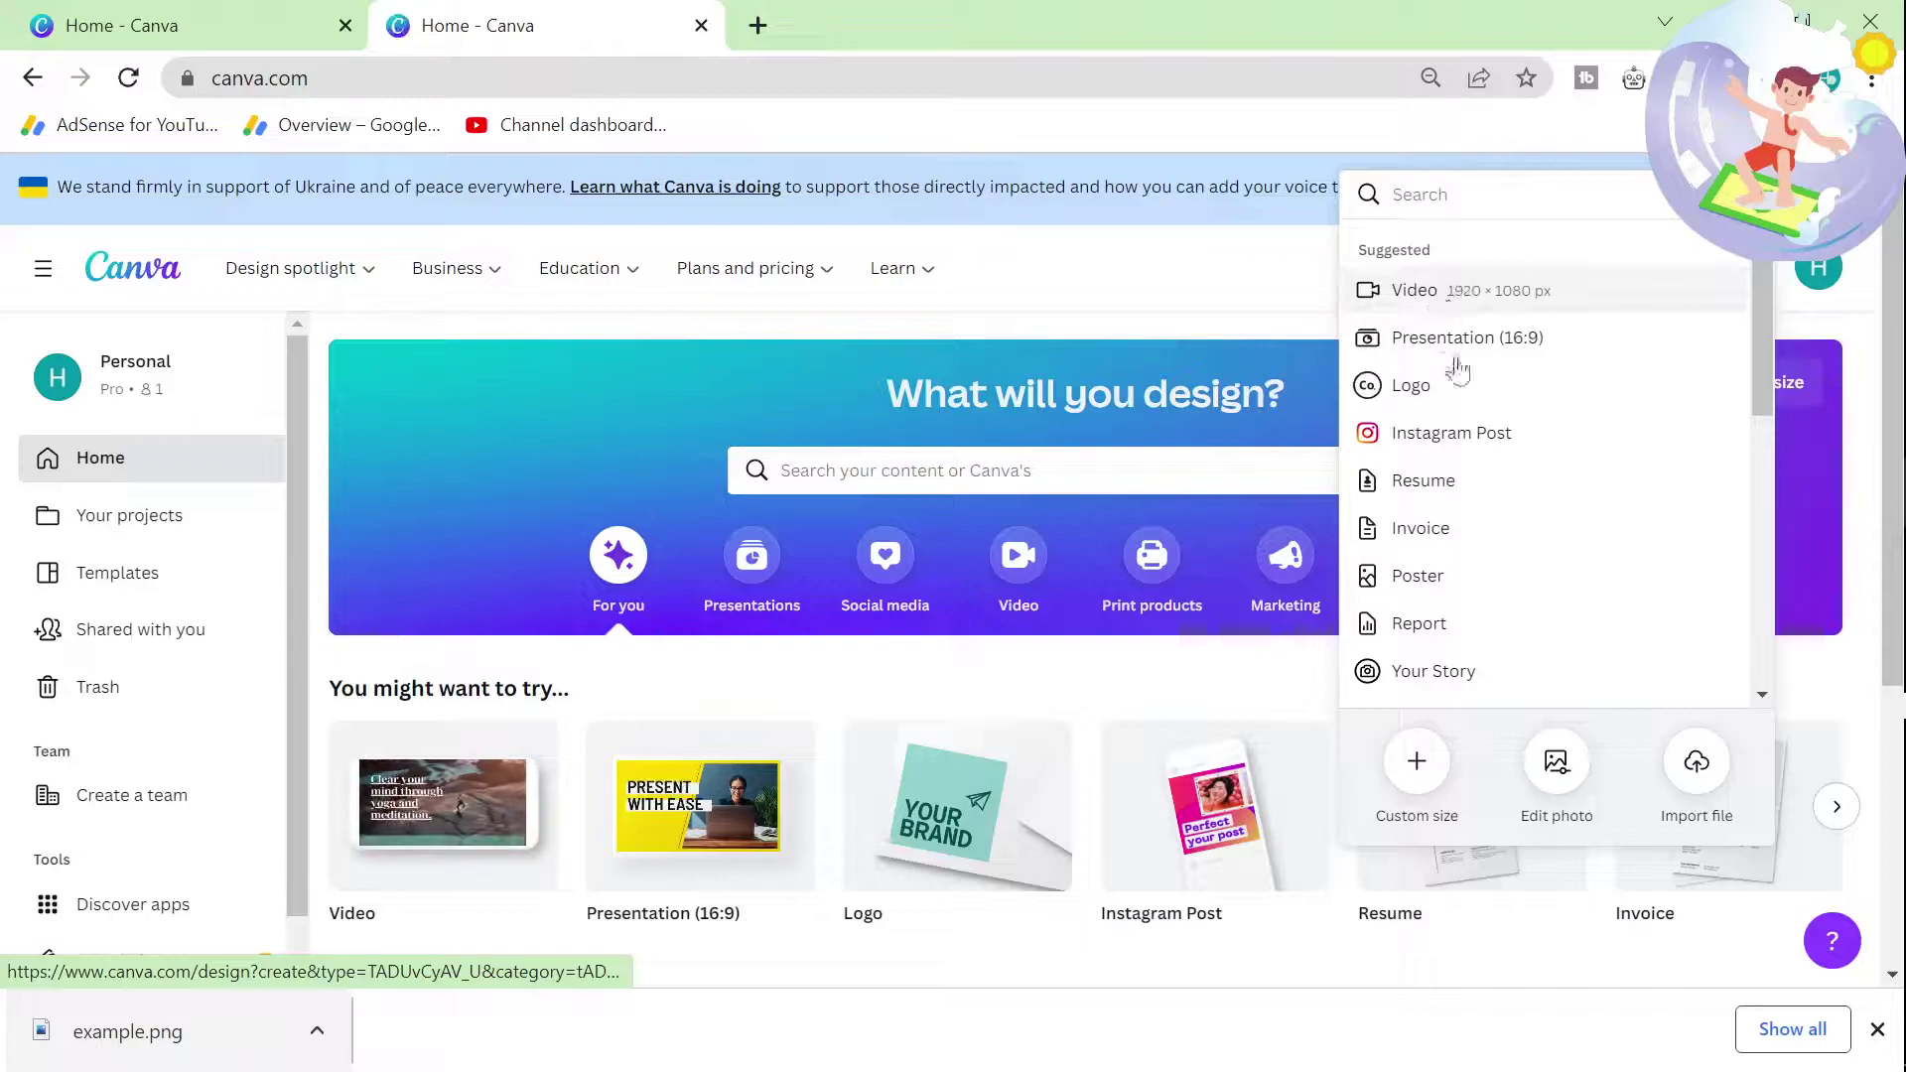
left_click(1417, 762)
type("24")
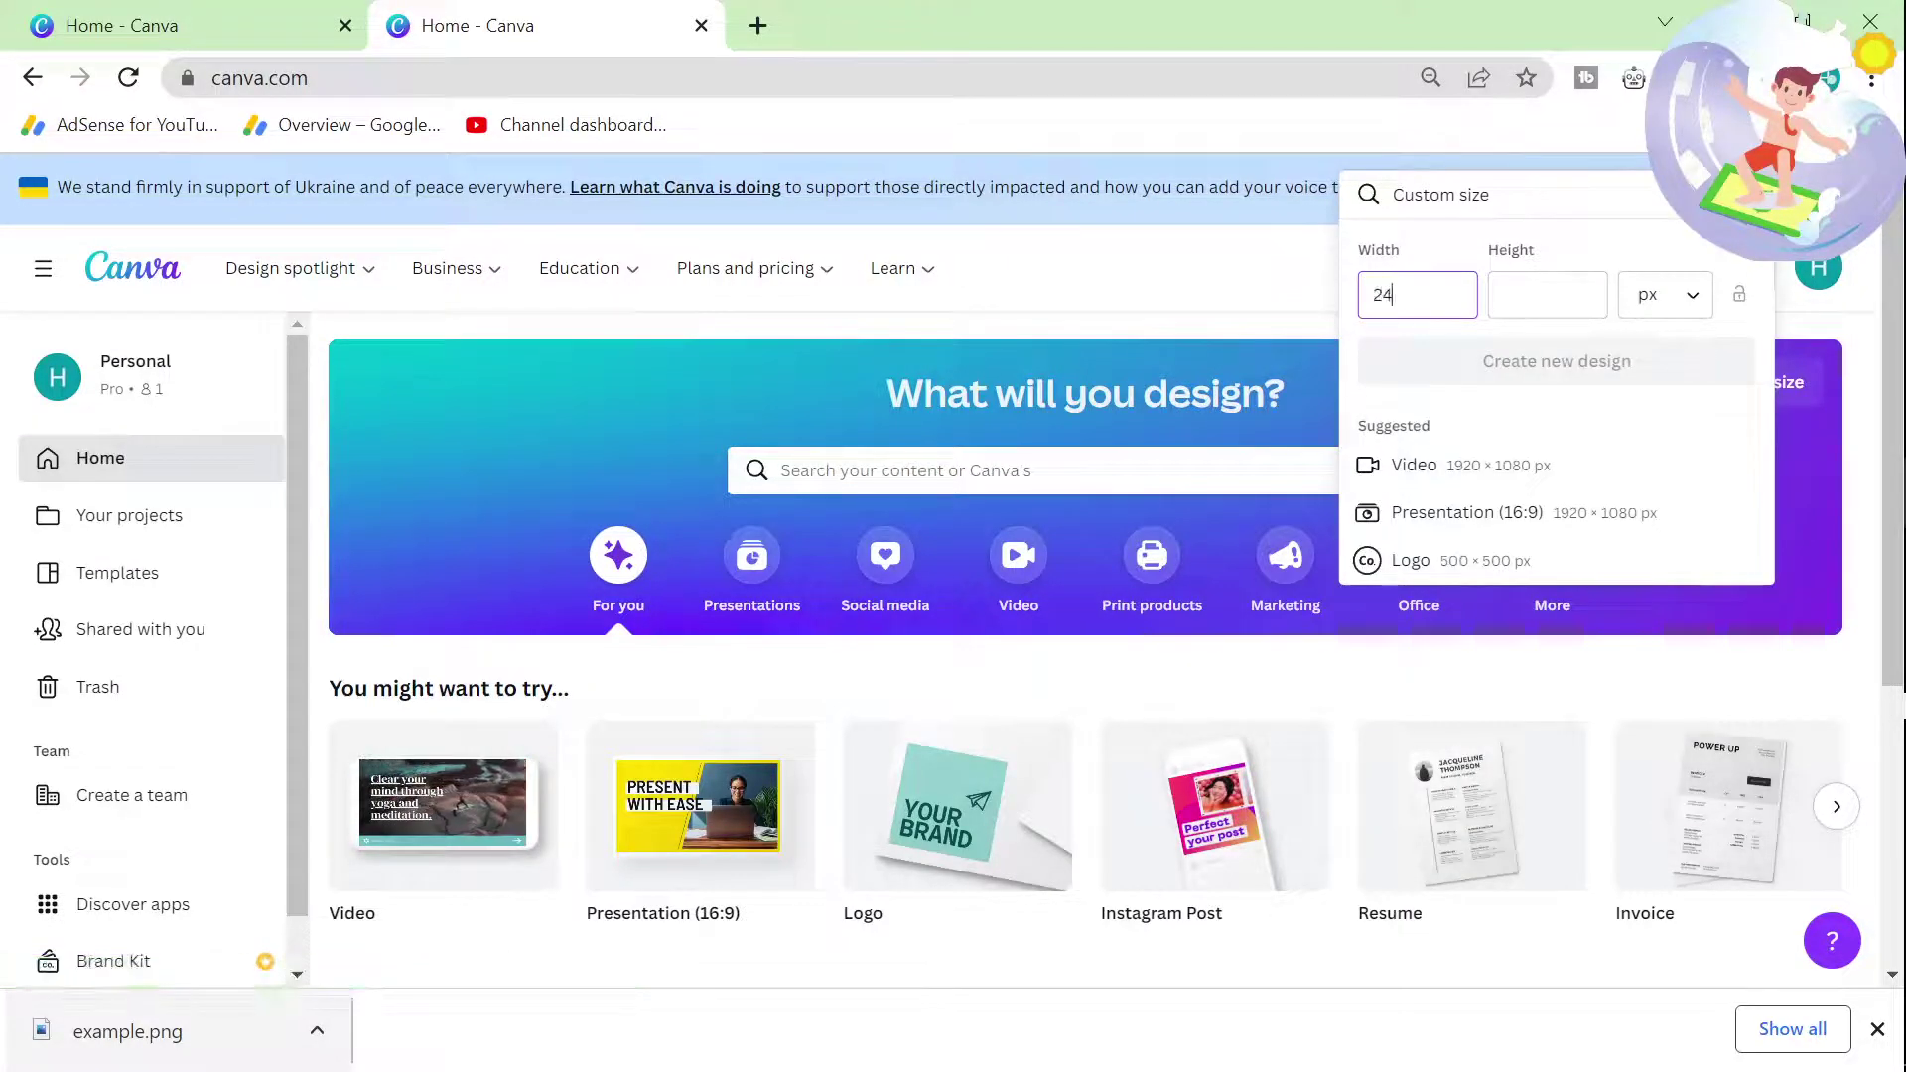
type("00")
key("Tab")
type("600")
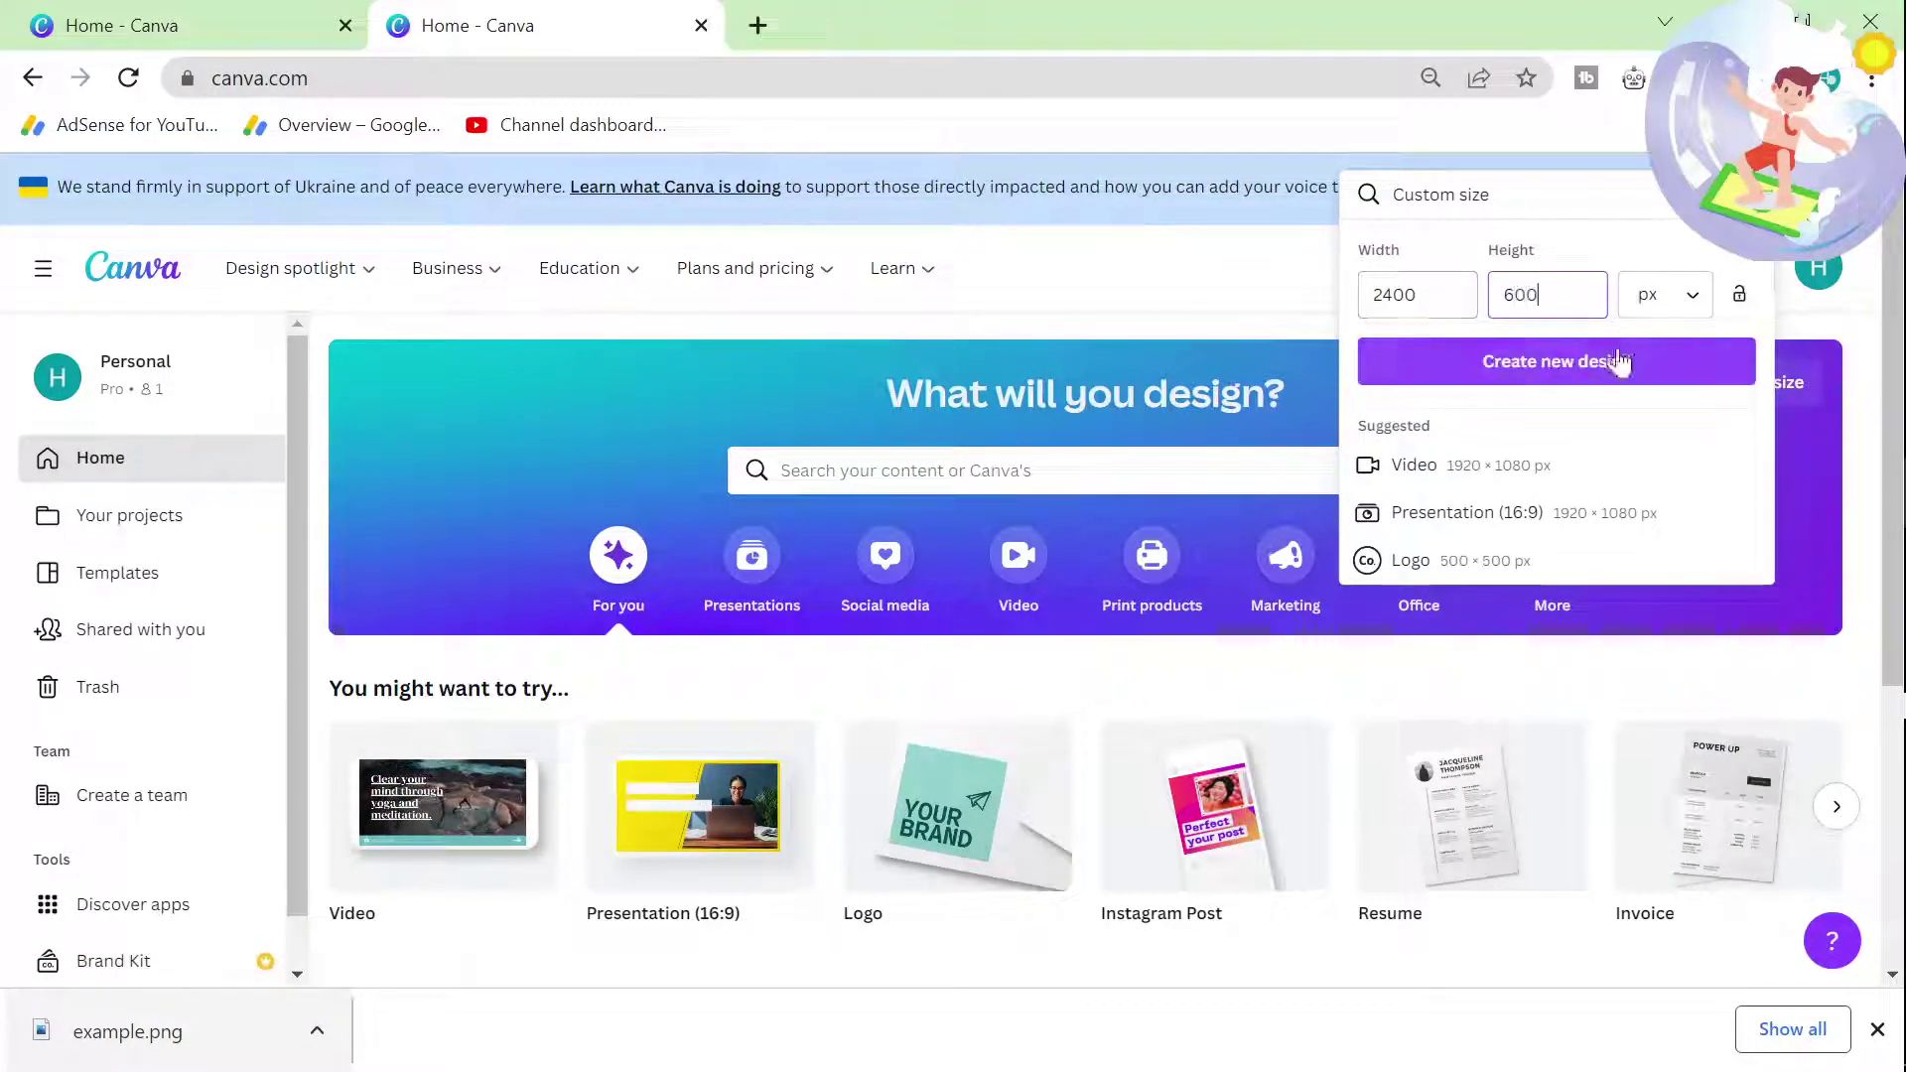
left_click(1618, 361)
Step: Make a resized copy of the example logo design at 2400 × 600 px, rechecking the cover image dimensions on Redbubble
left_click(466, 25)
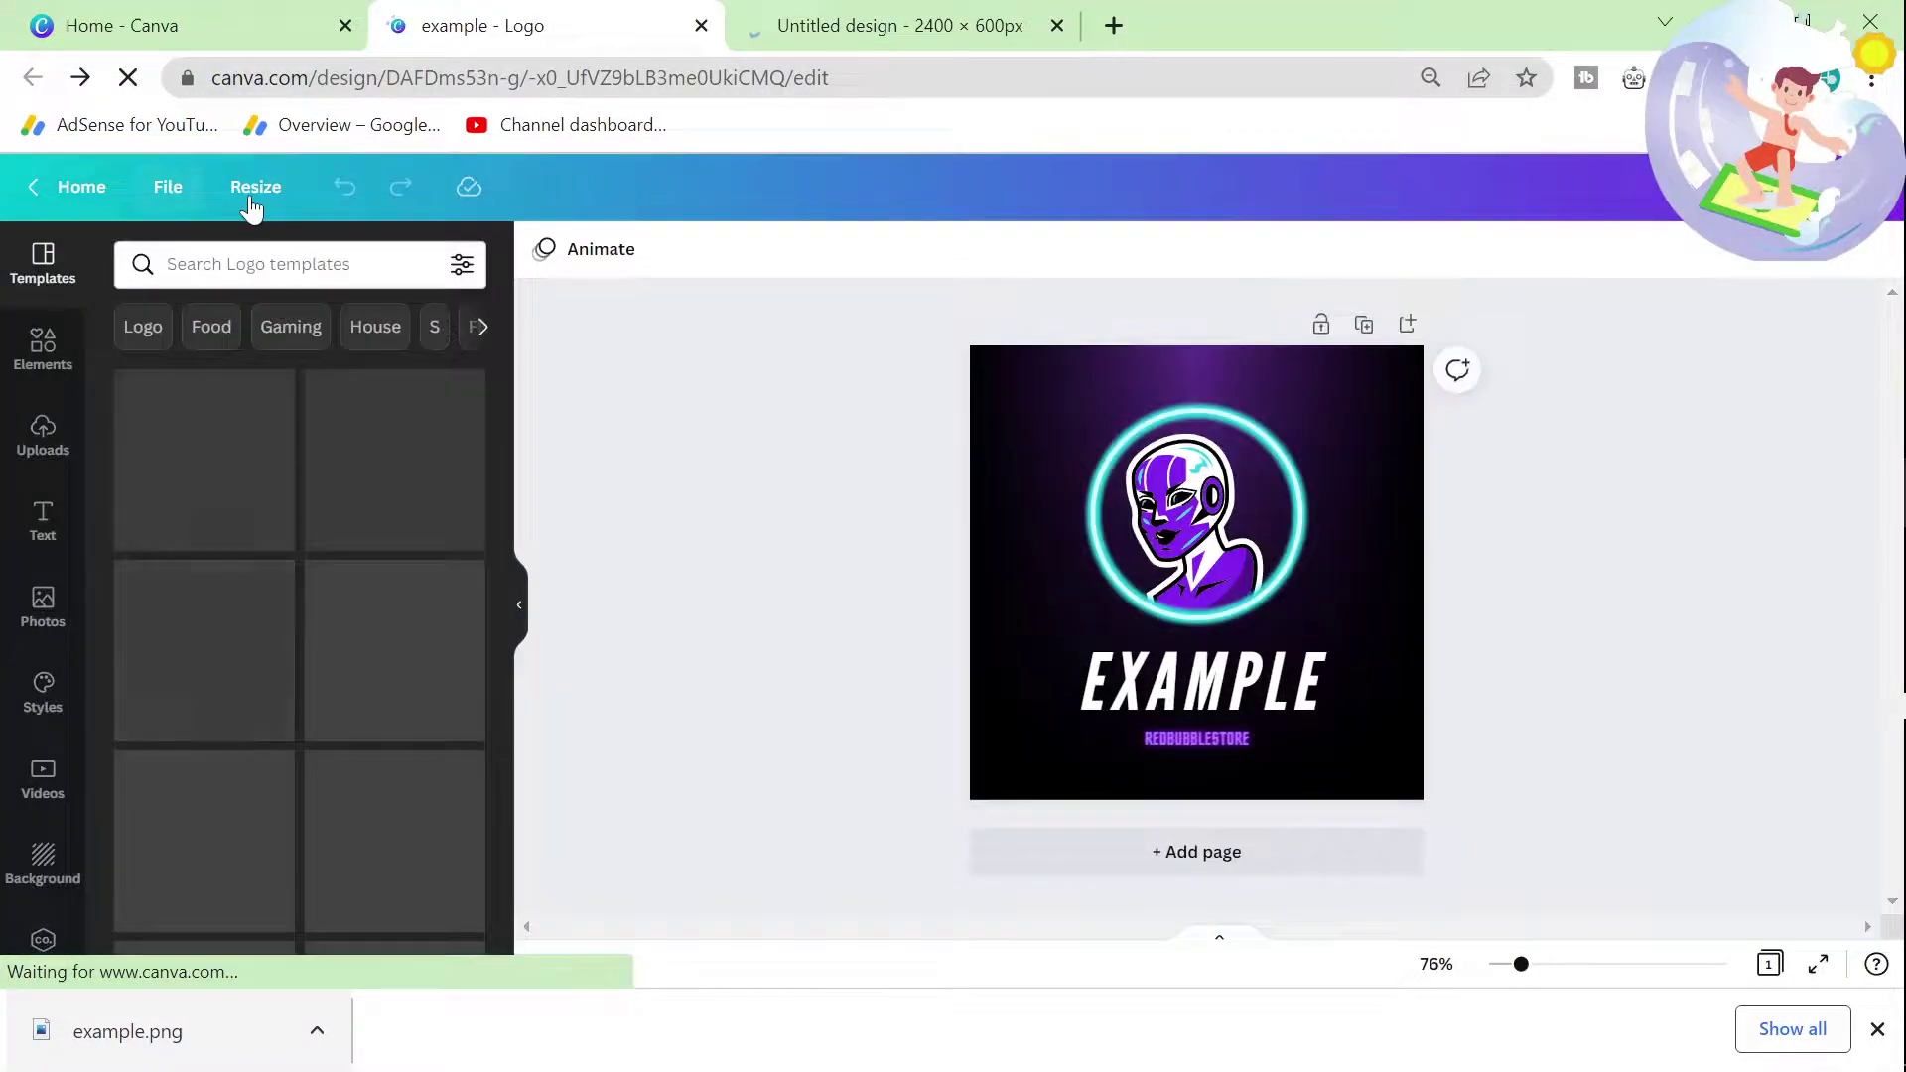
left_click(253, 194)
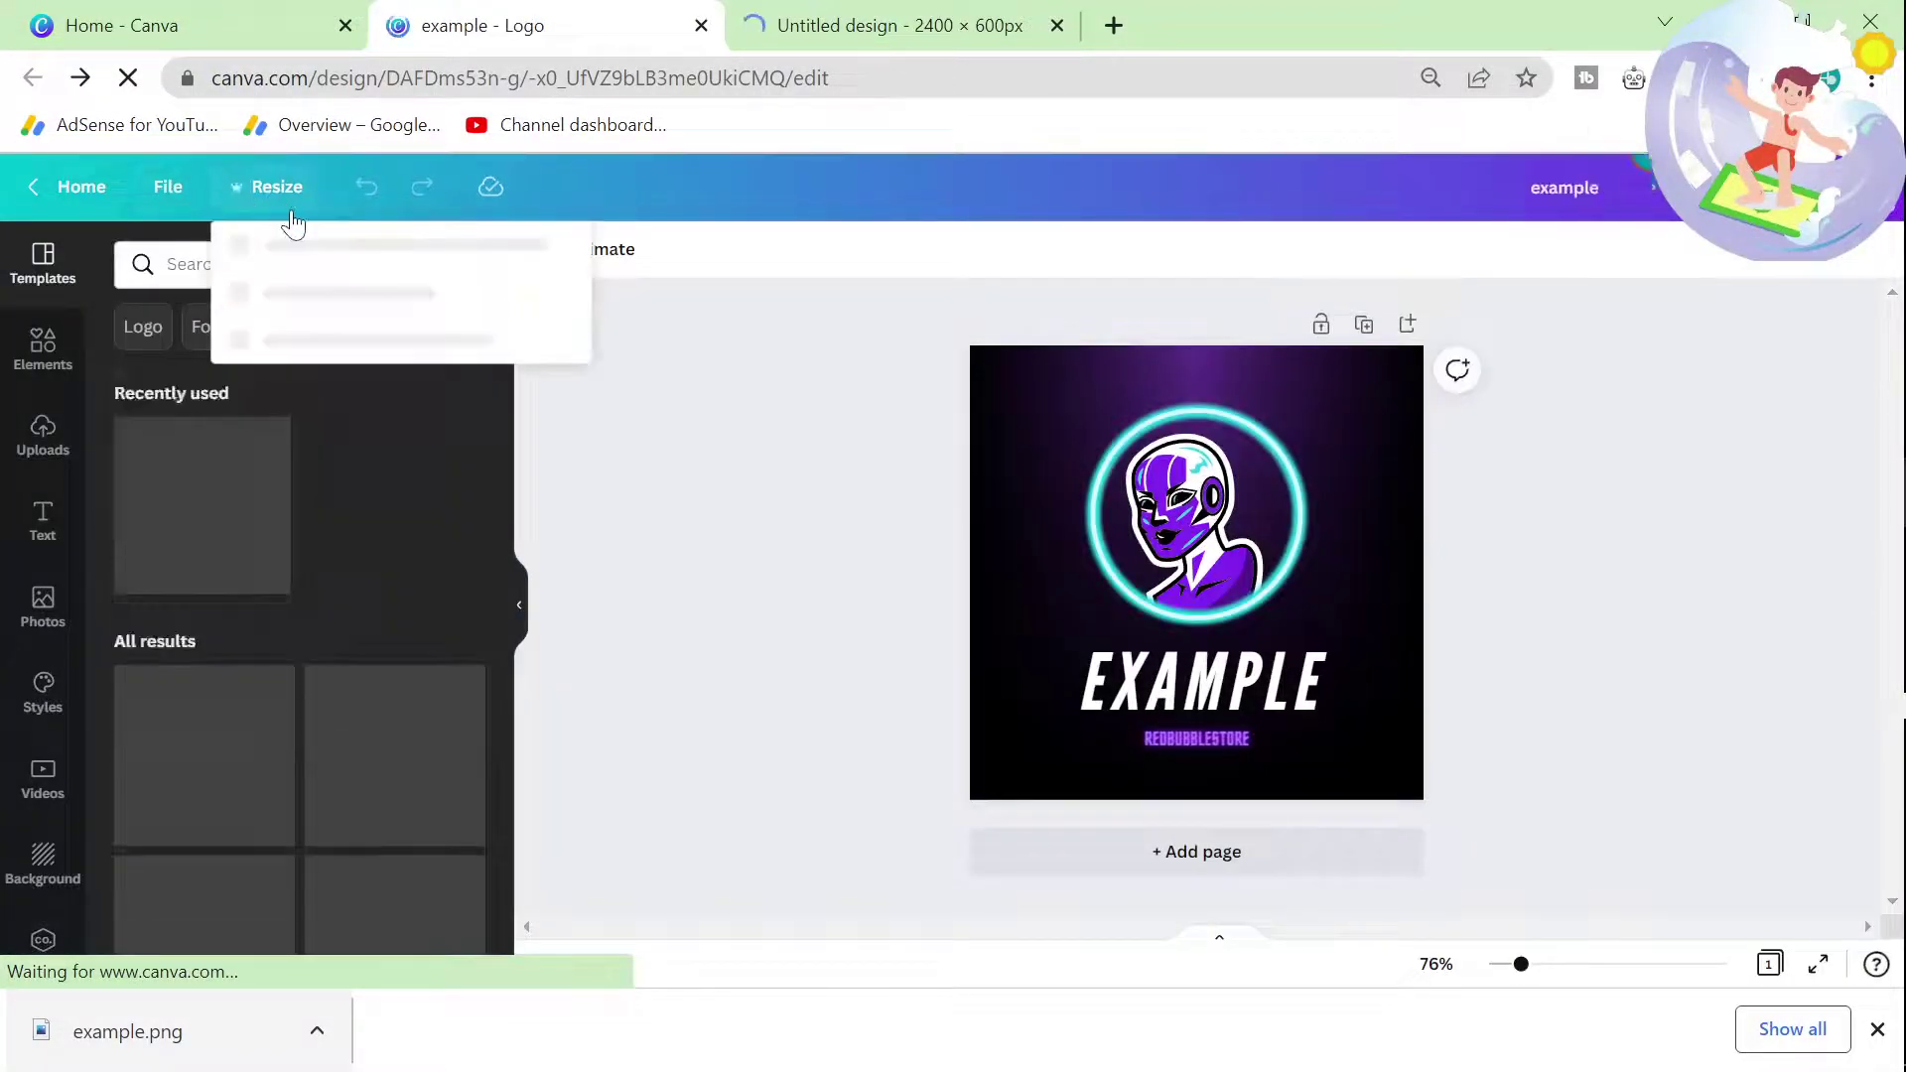
left_click(318, 389)
type("24")
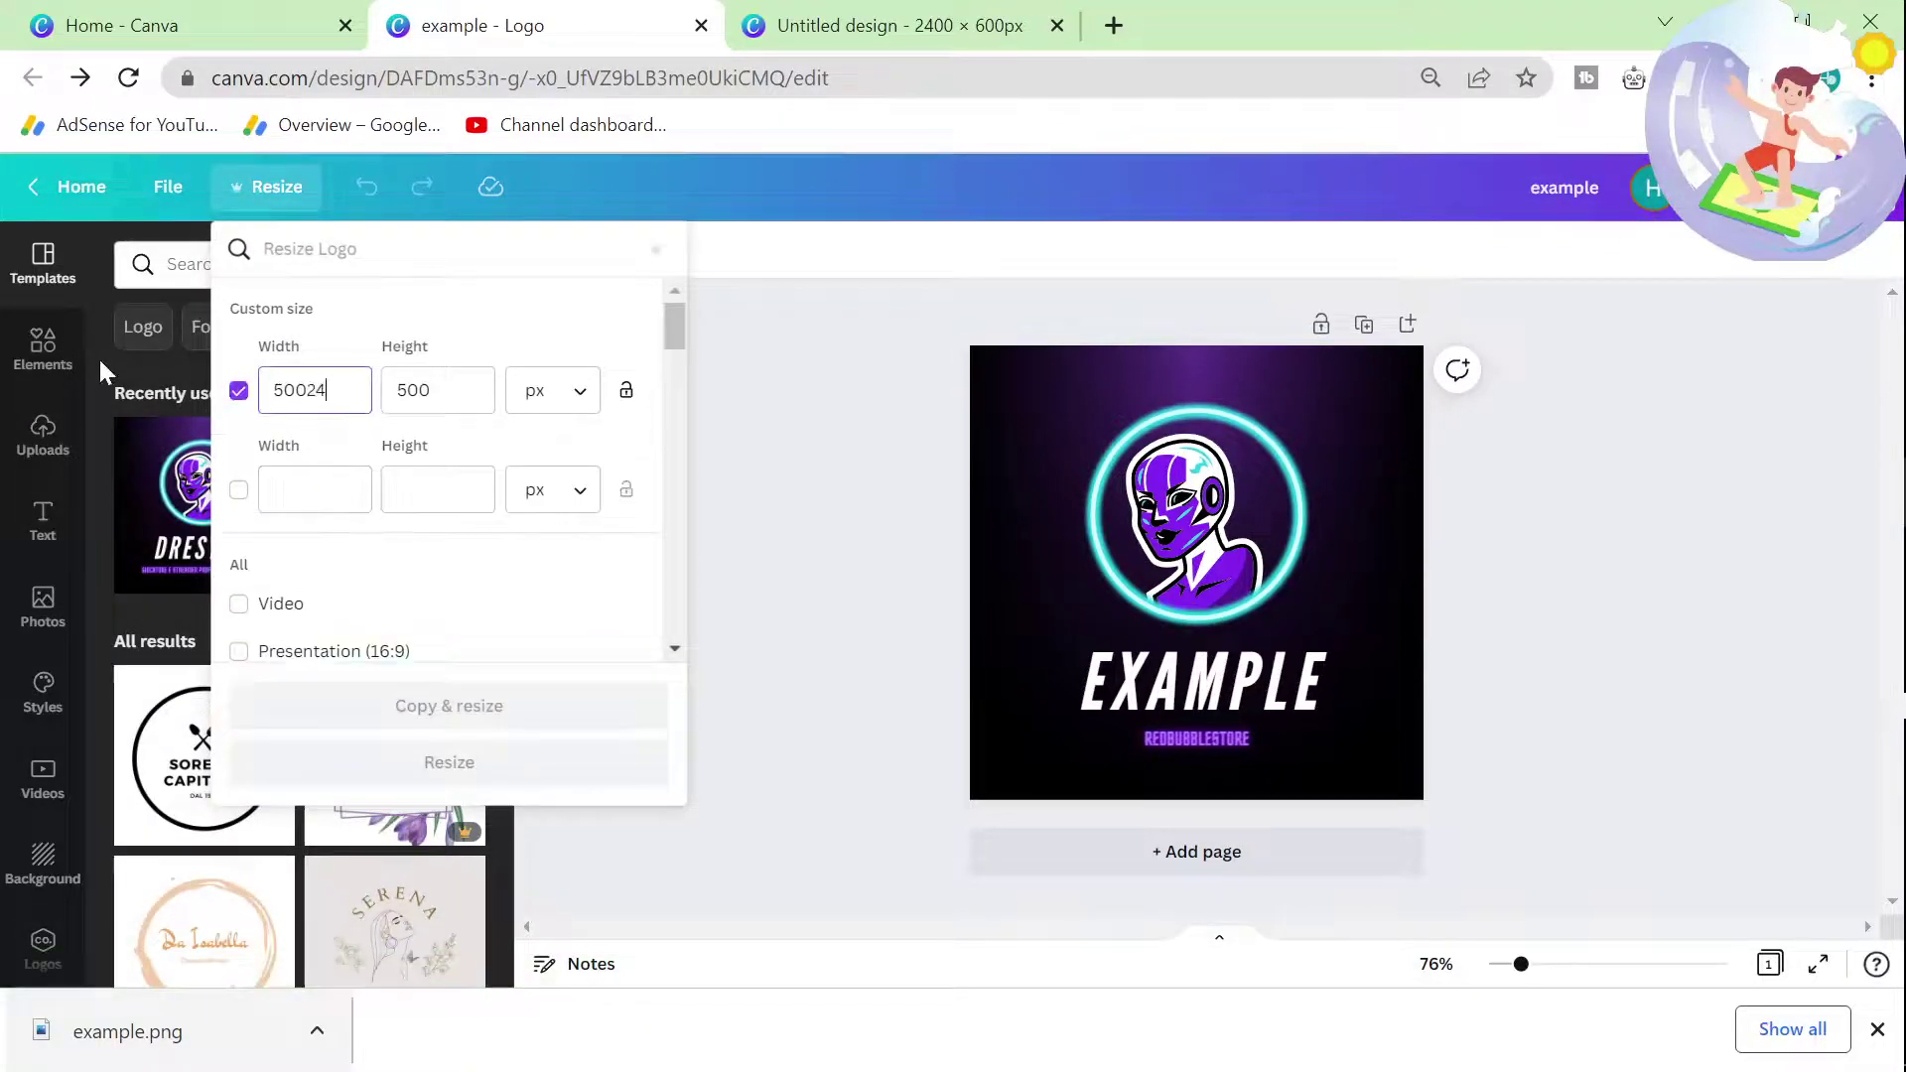
type("00")
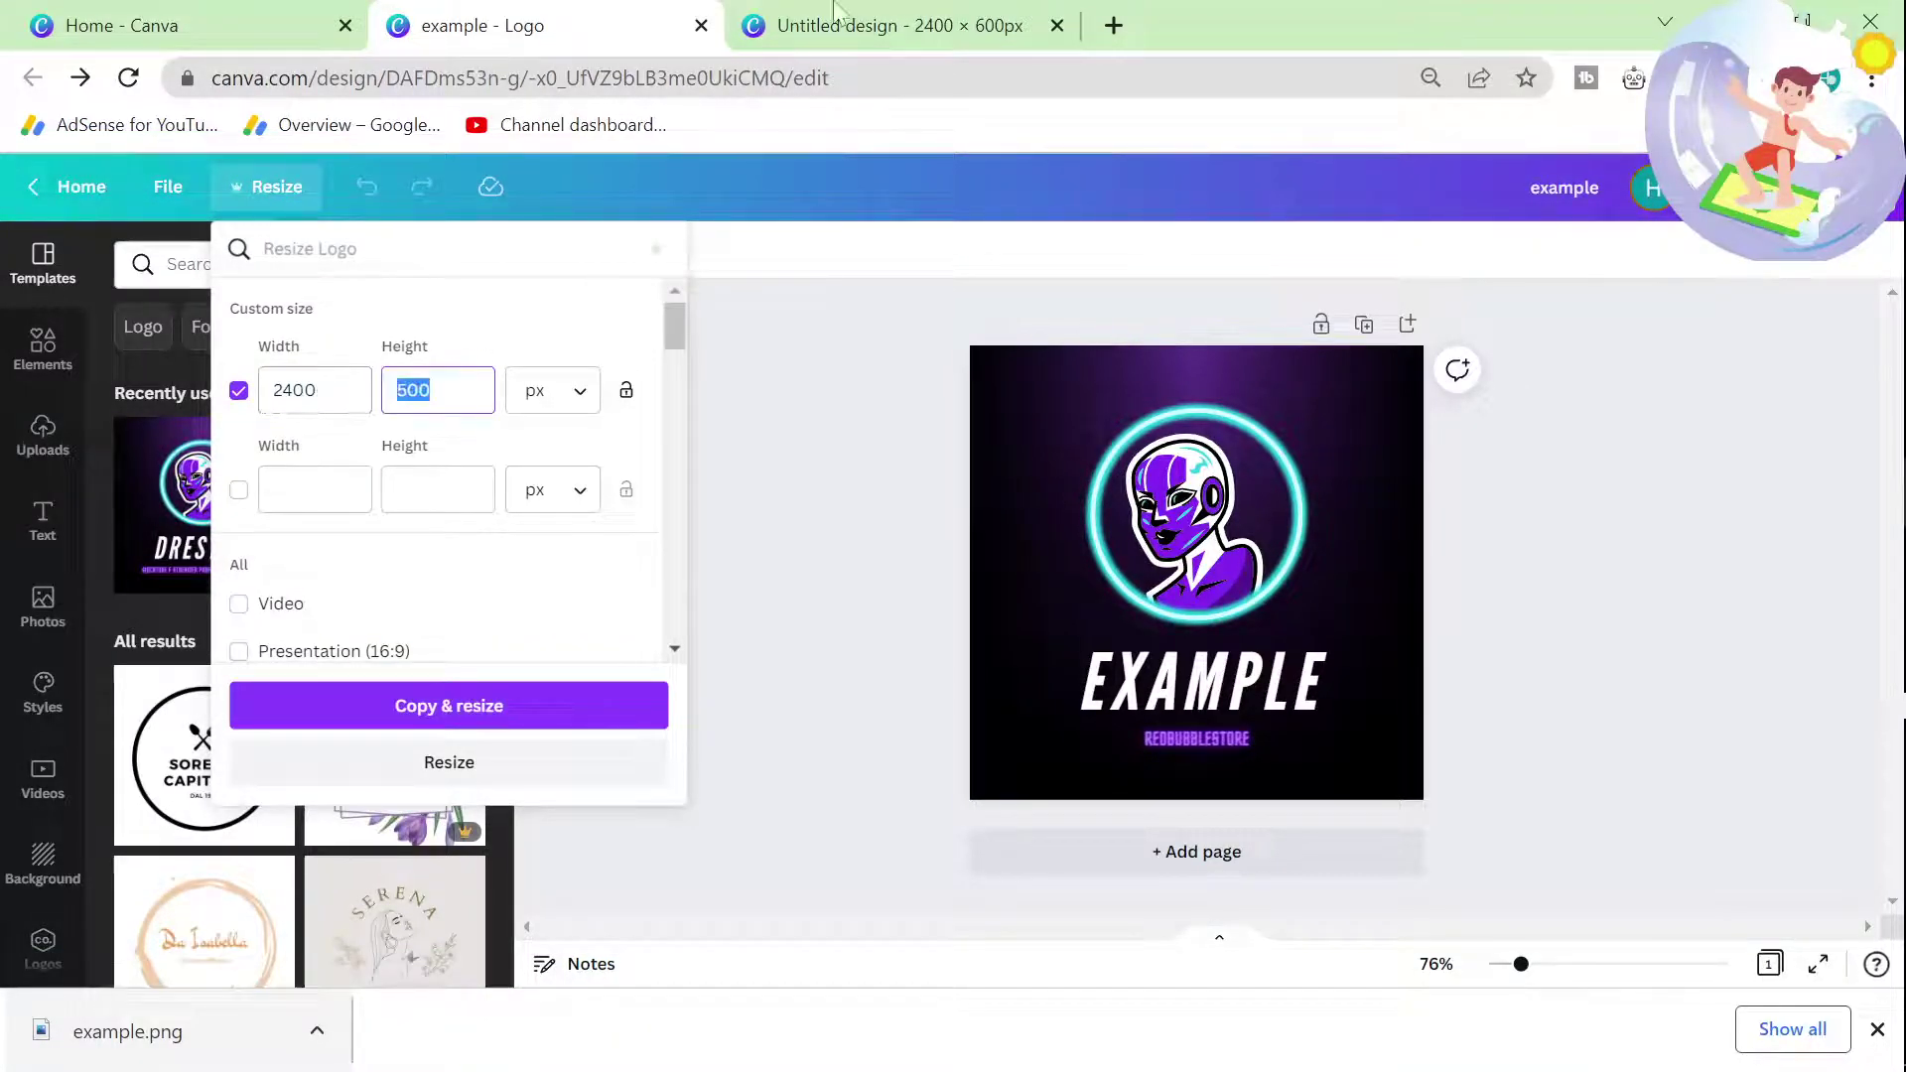
key("alt+Tab")
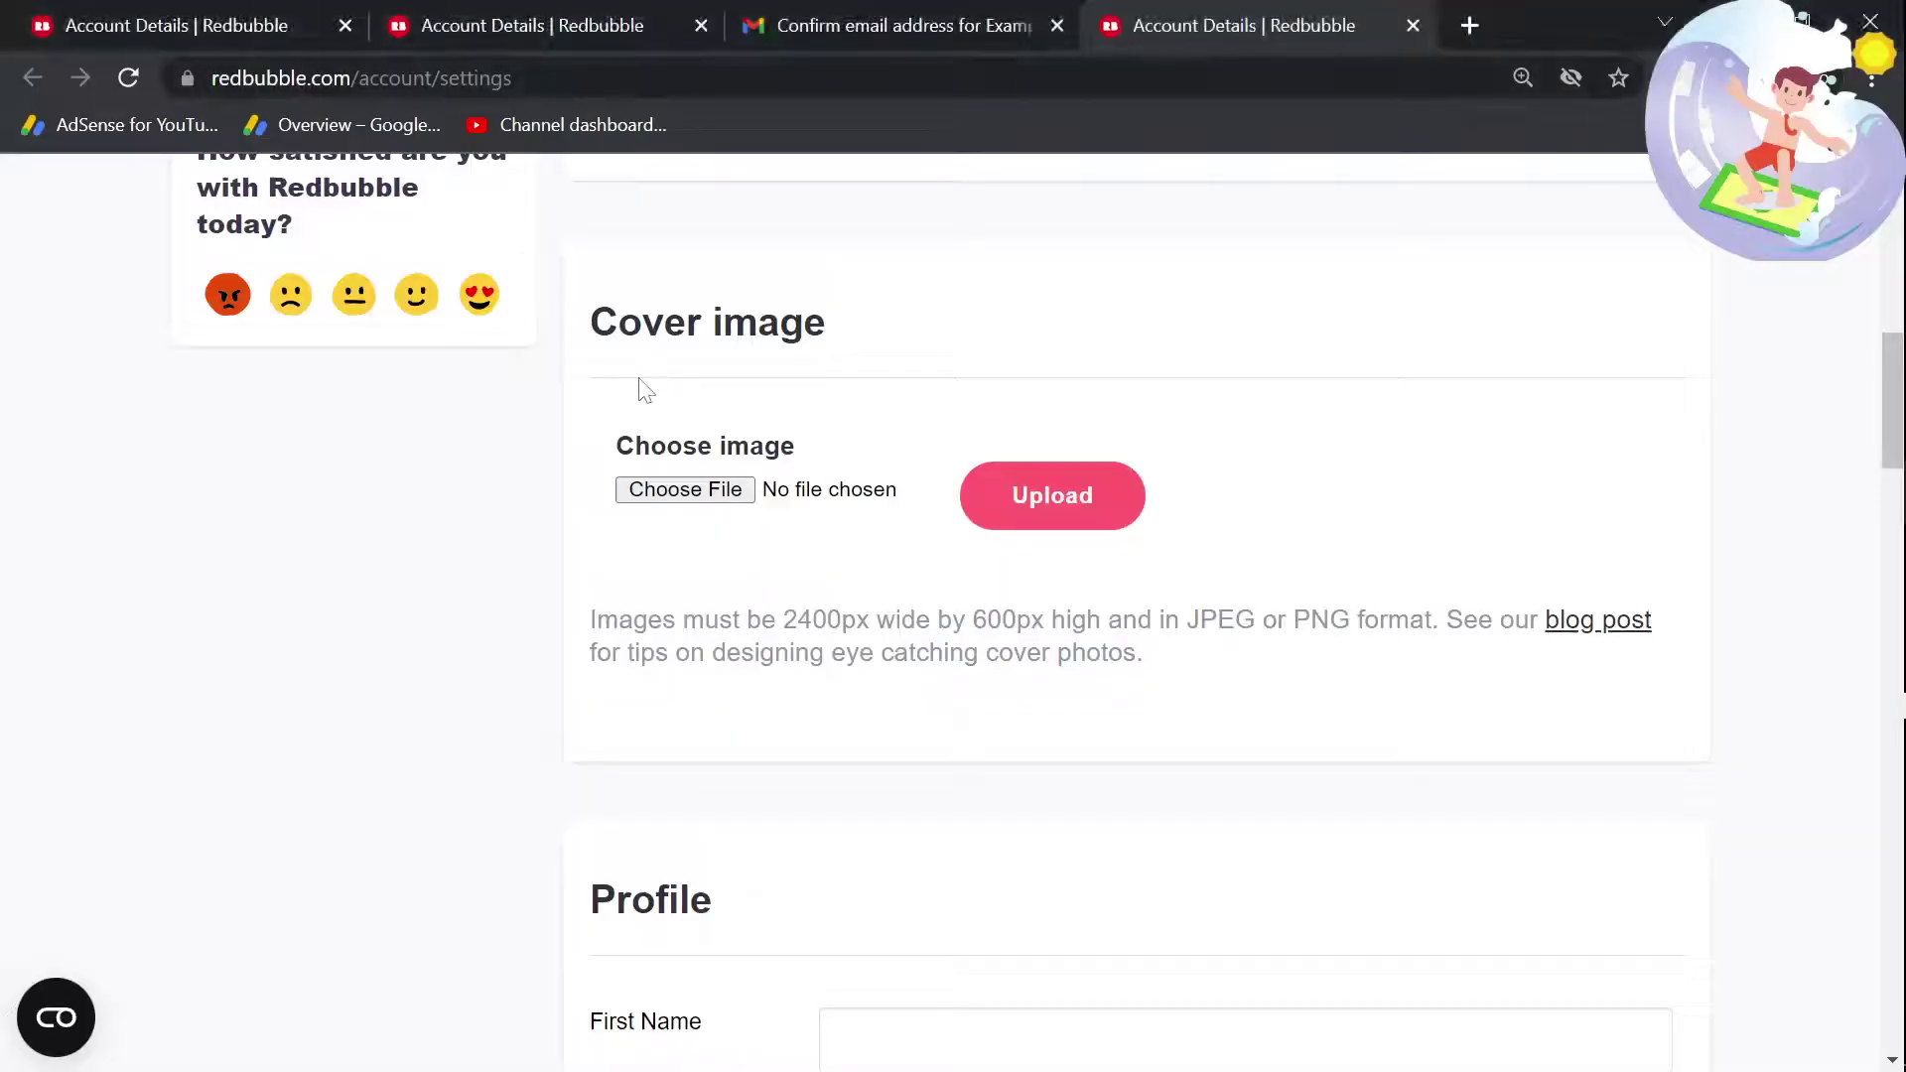
key("alt+Tab")
double_click(437, 389)
type("600")
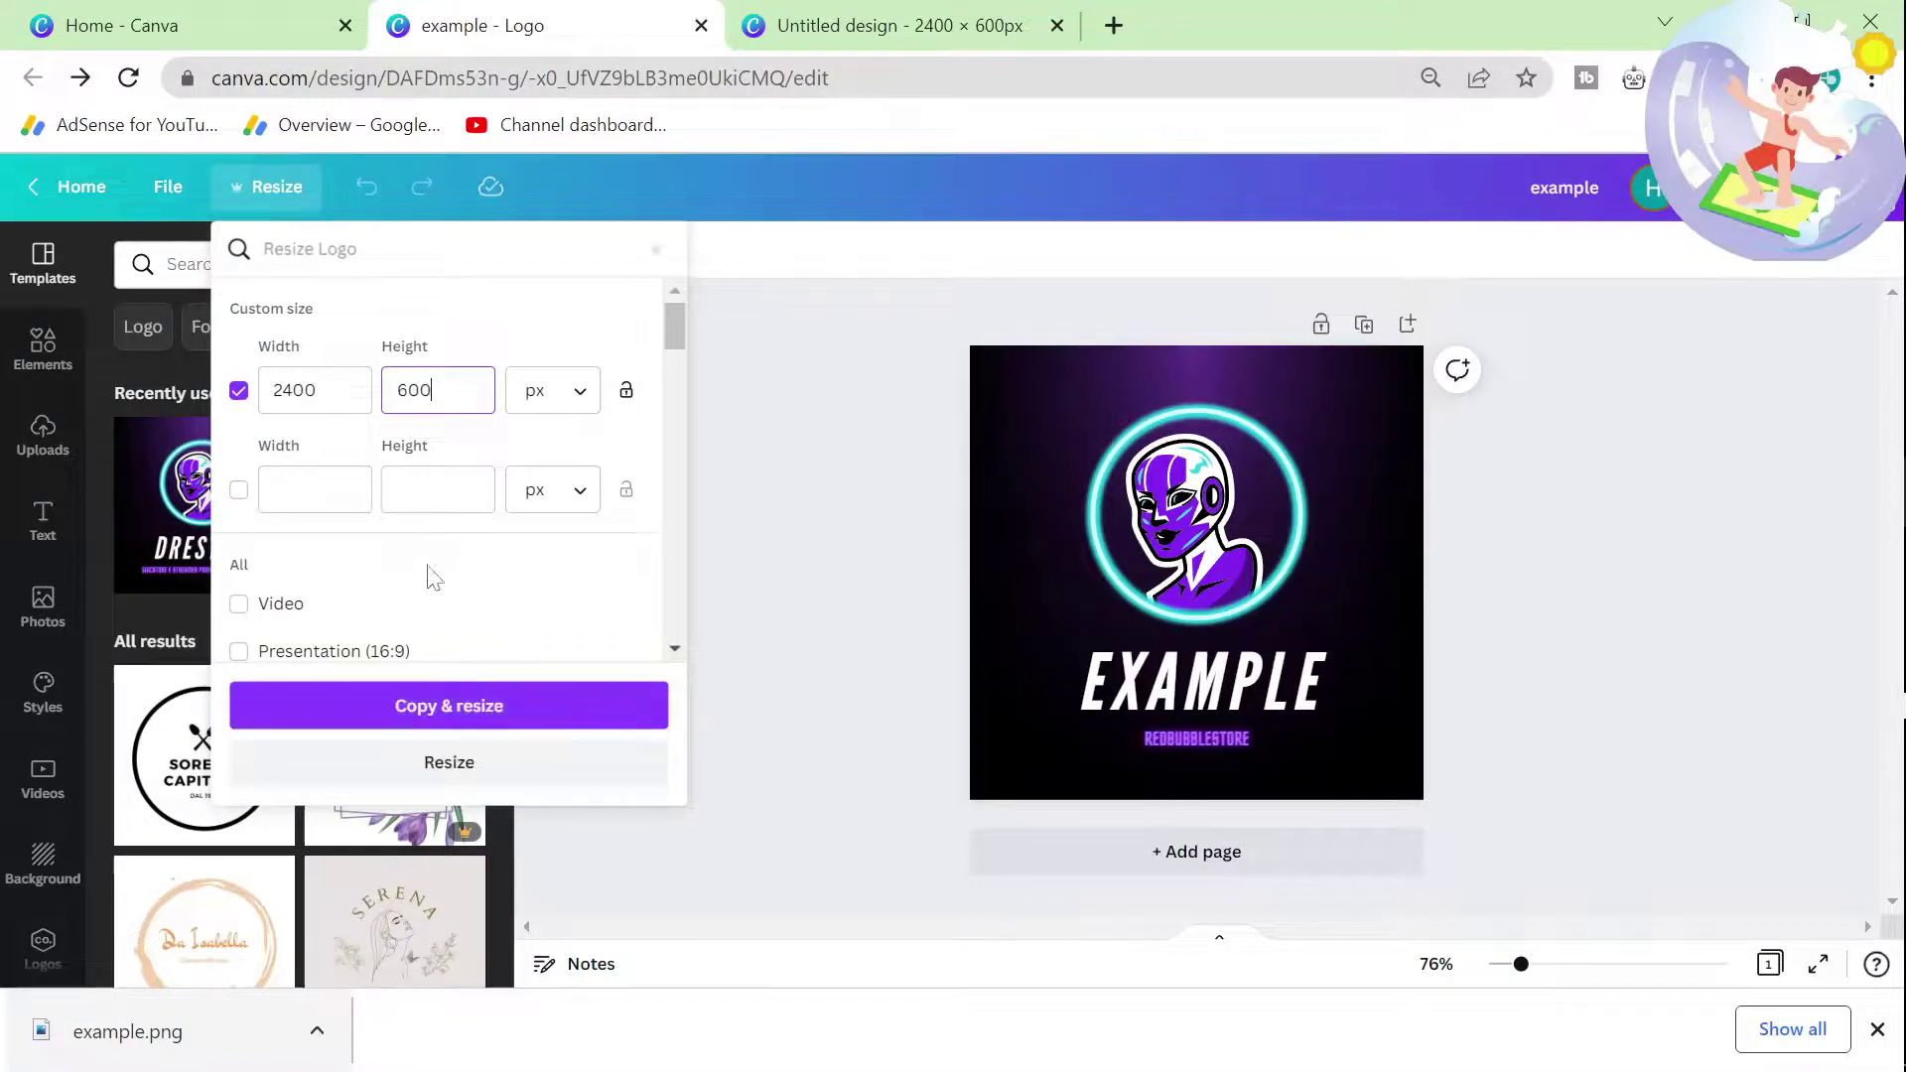
left_click(449, 706)
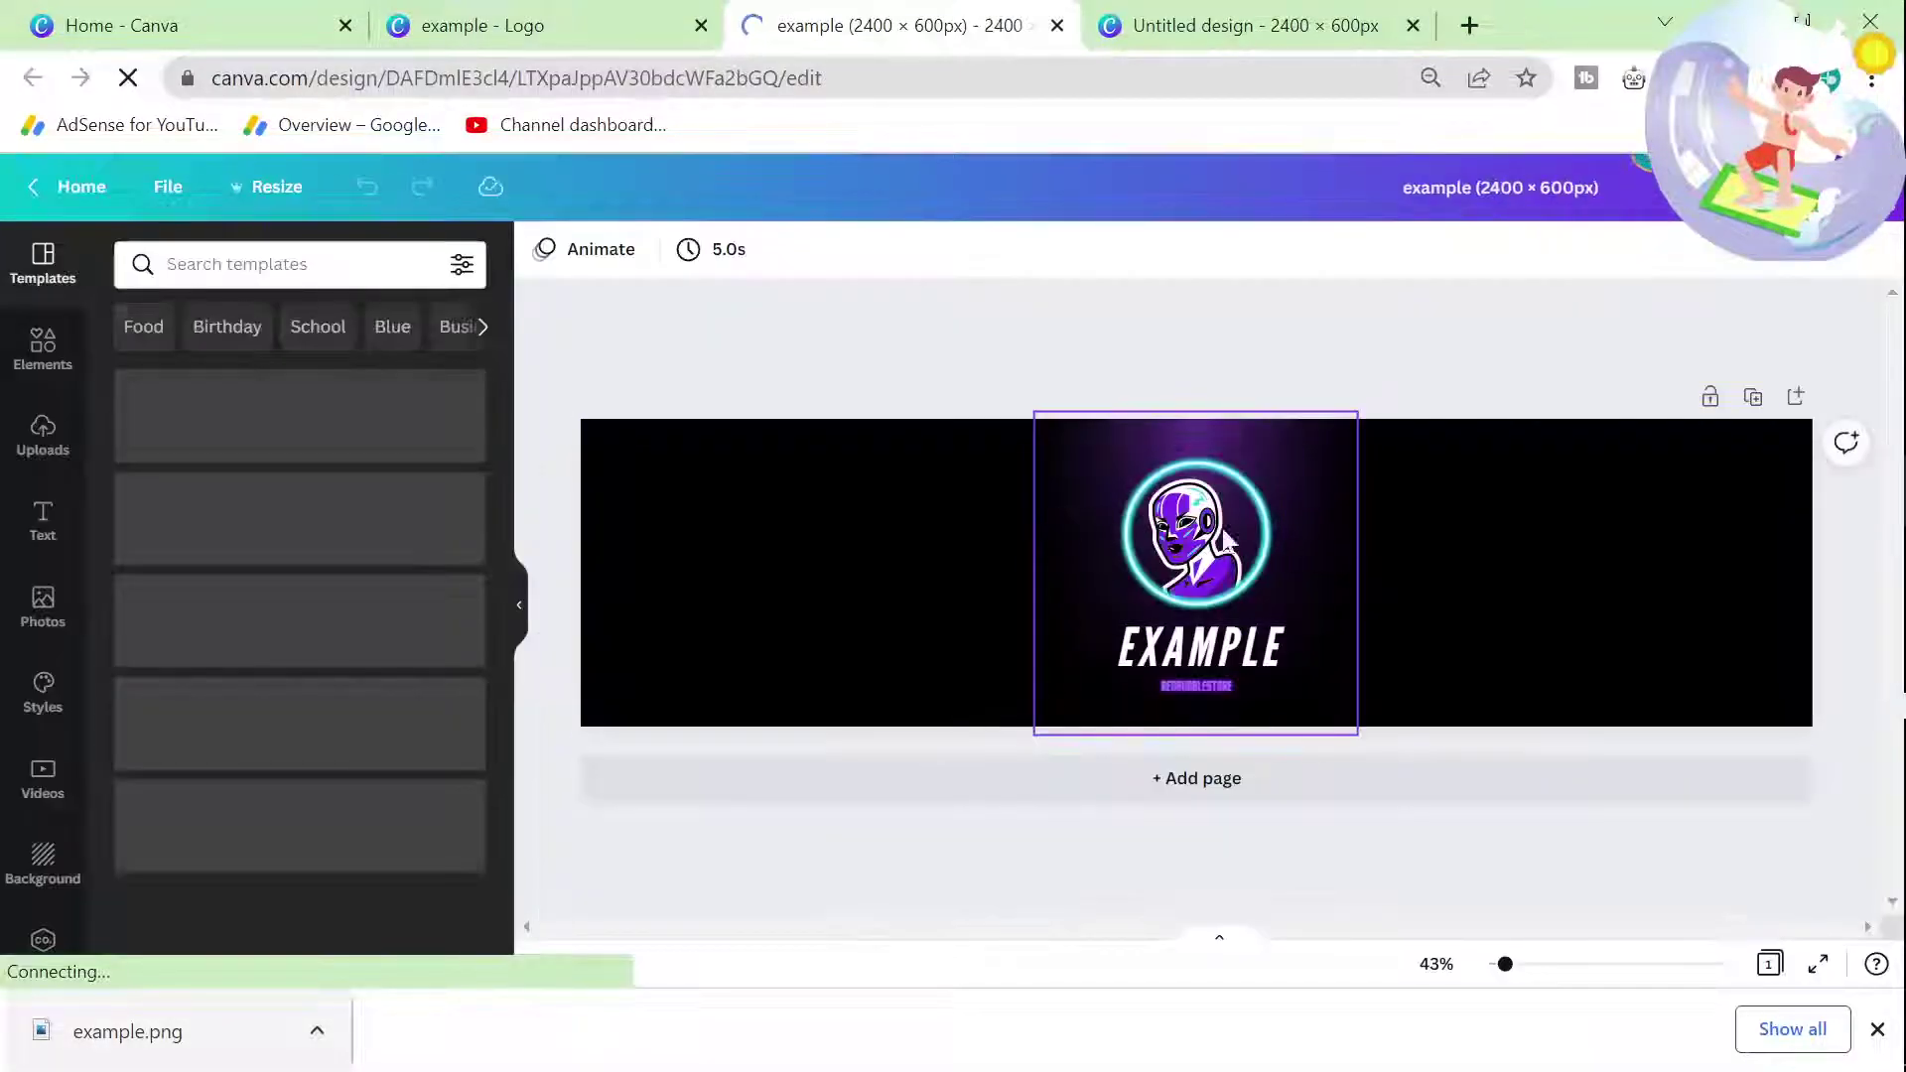
Step: Download the 2400 × 600 px banner copy as a PNG
left_click(1831, 187)
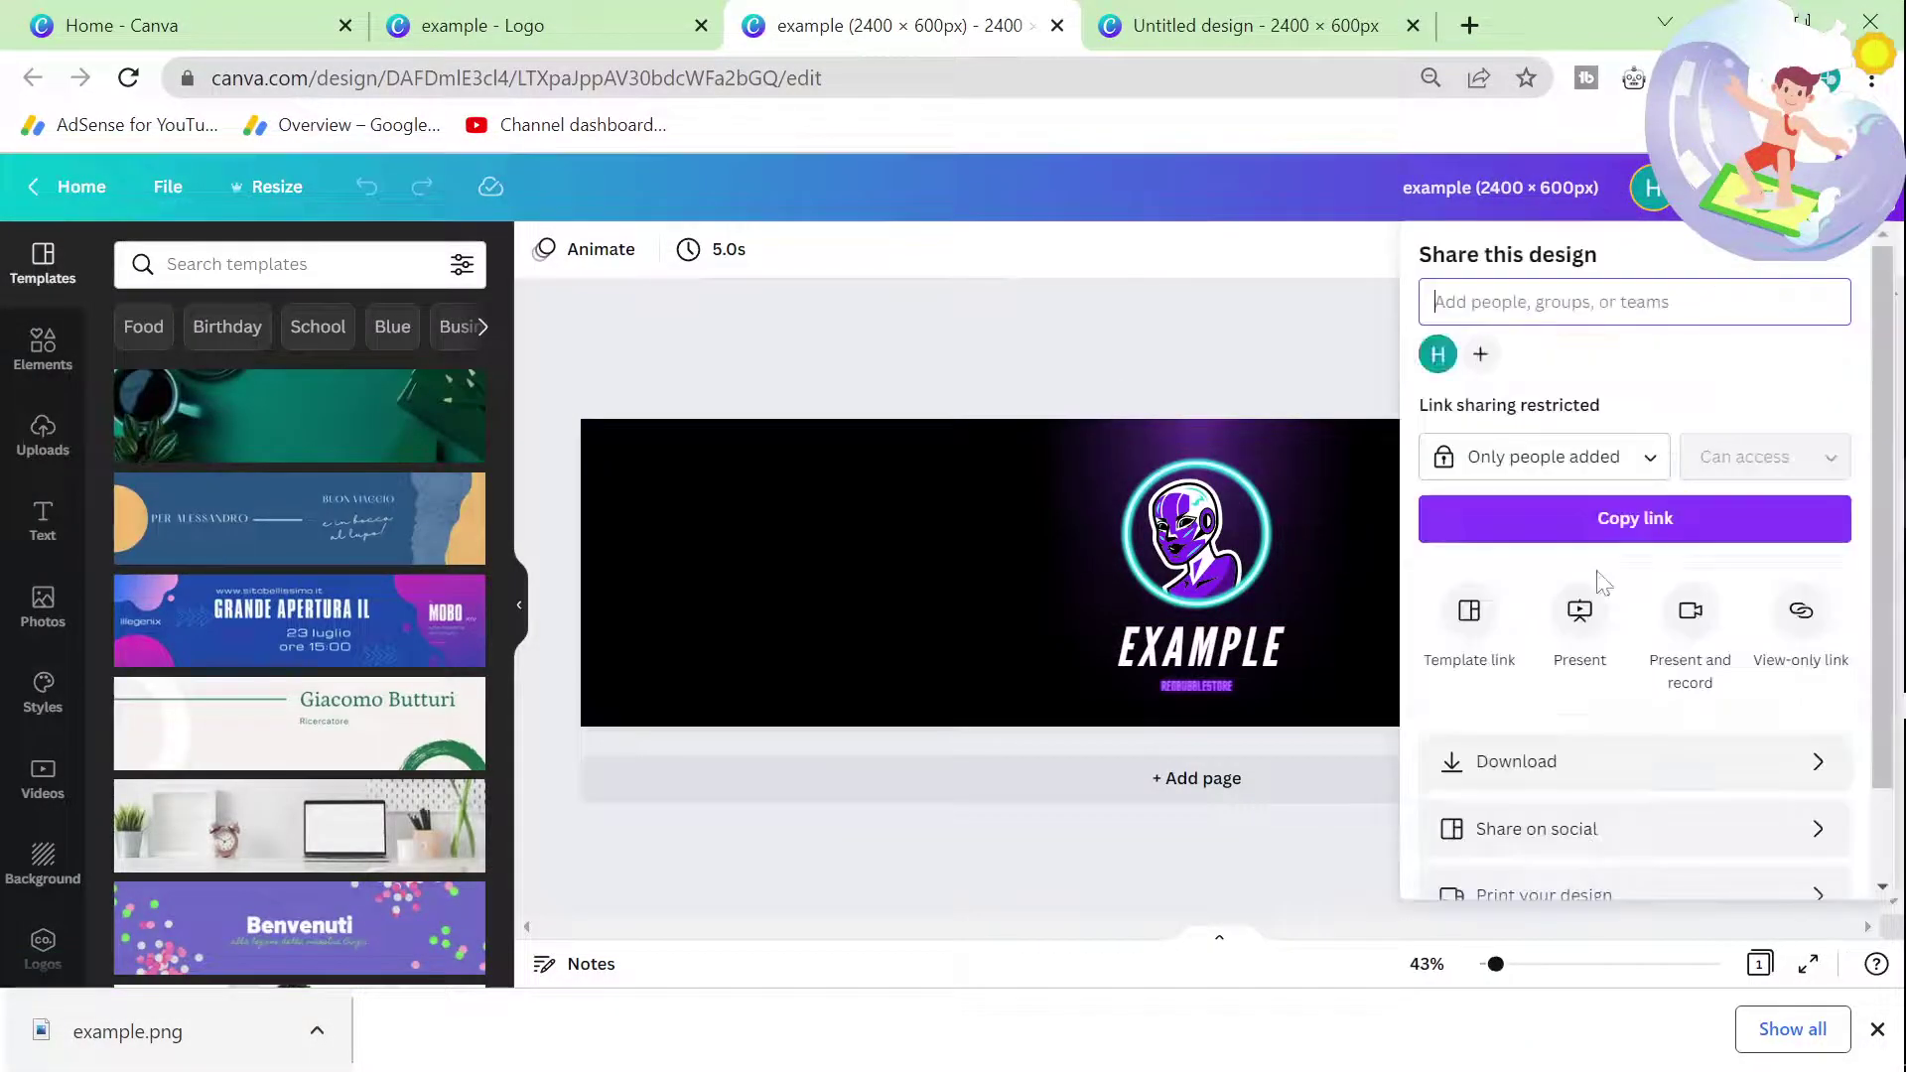
left_click(1555, 766)
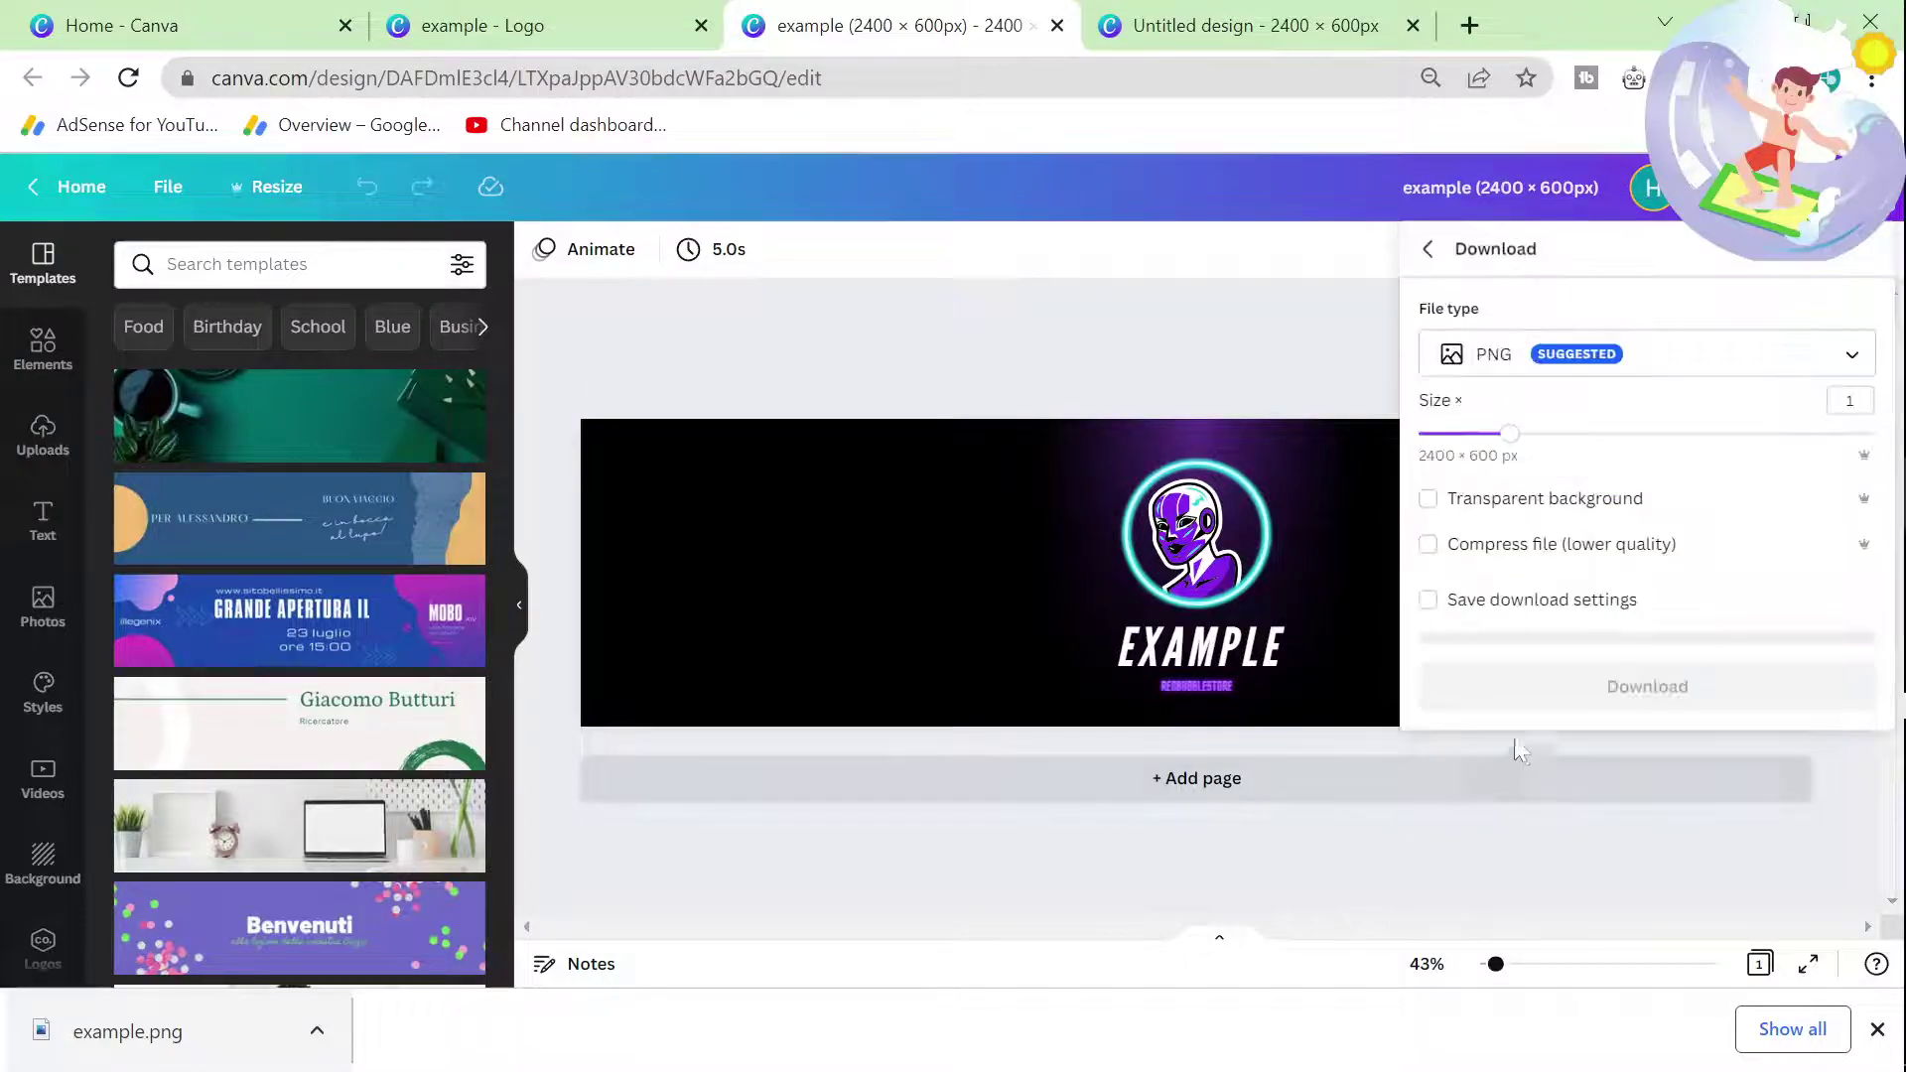
left_click(1578, 678)
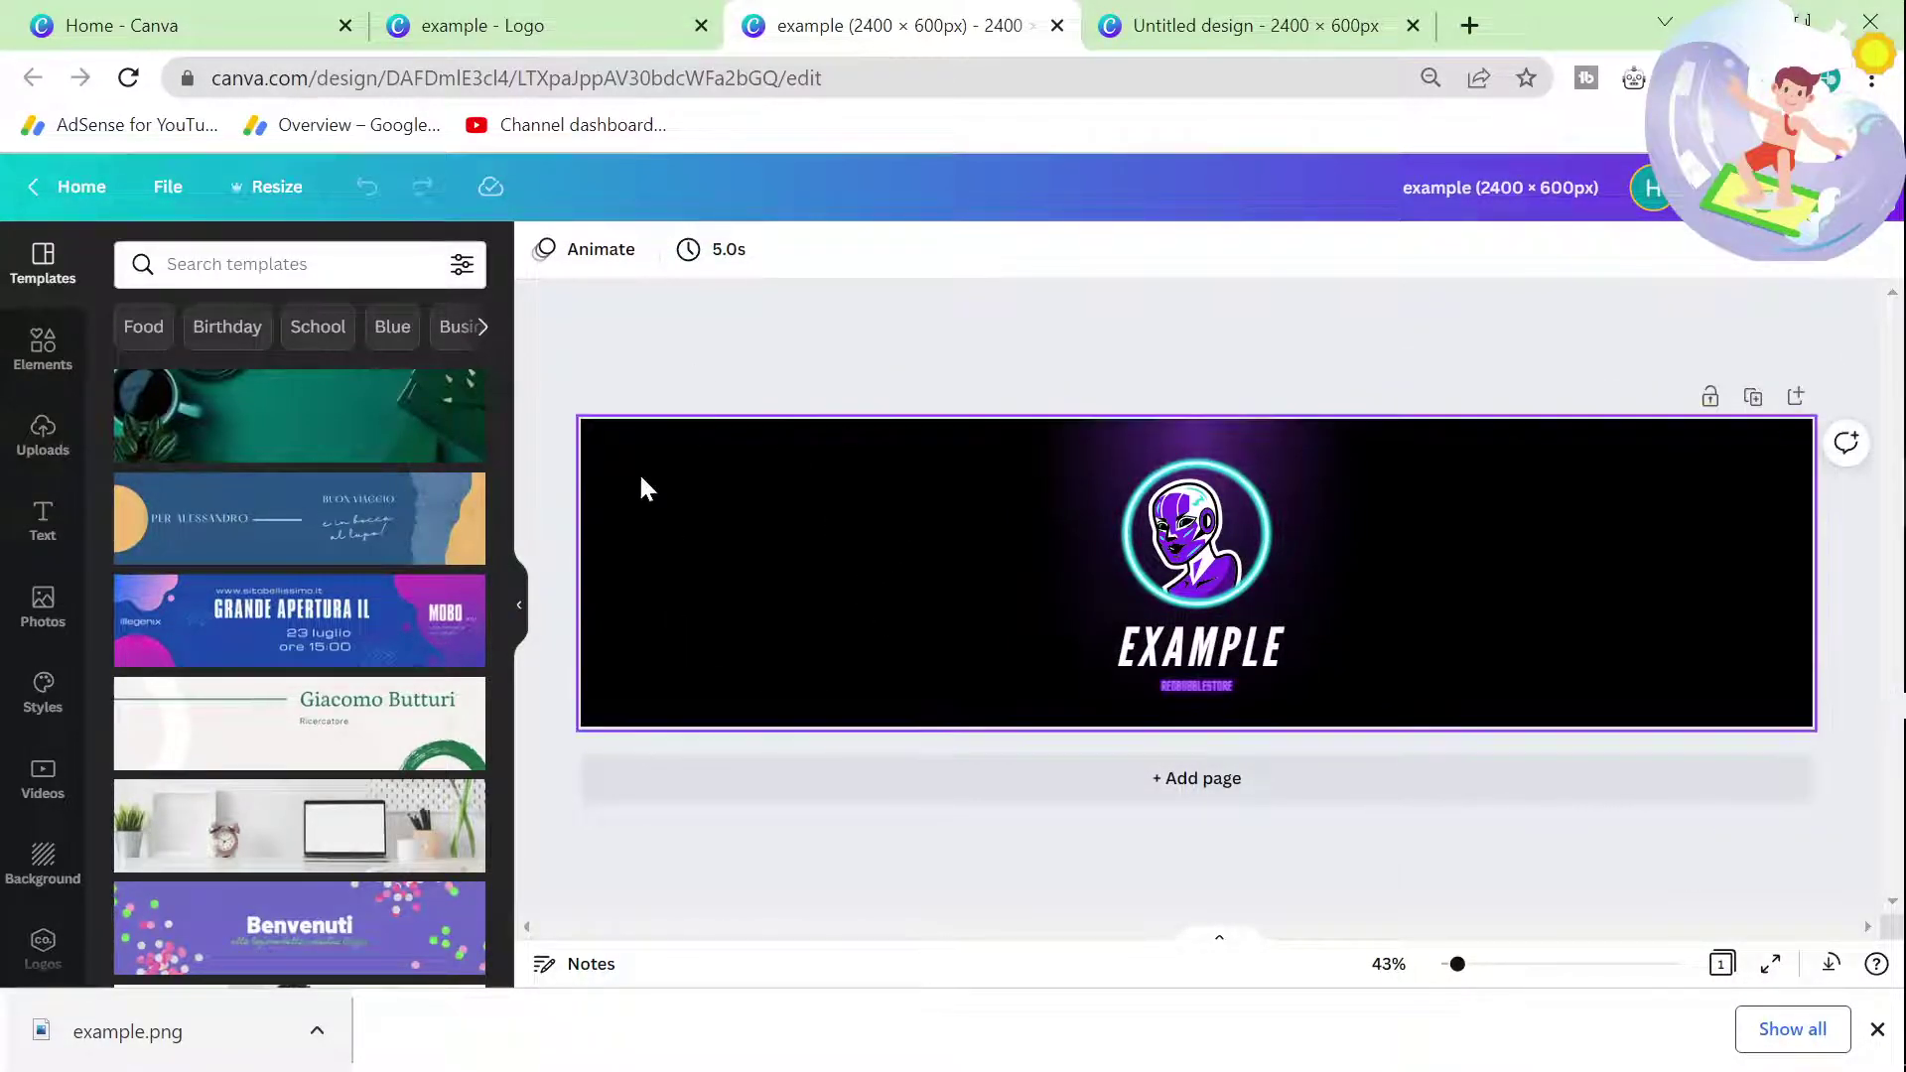
Step: Add the uploaded ItaliaQuotes shop banner image to the 2400 × 600 px design and make it the page background
left_click(42, 436)
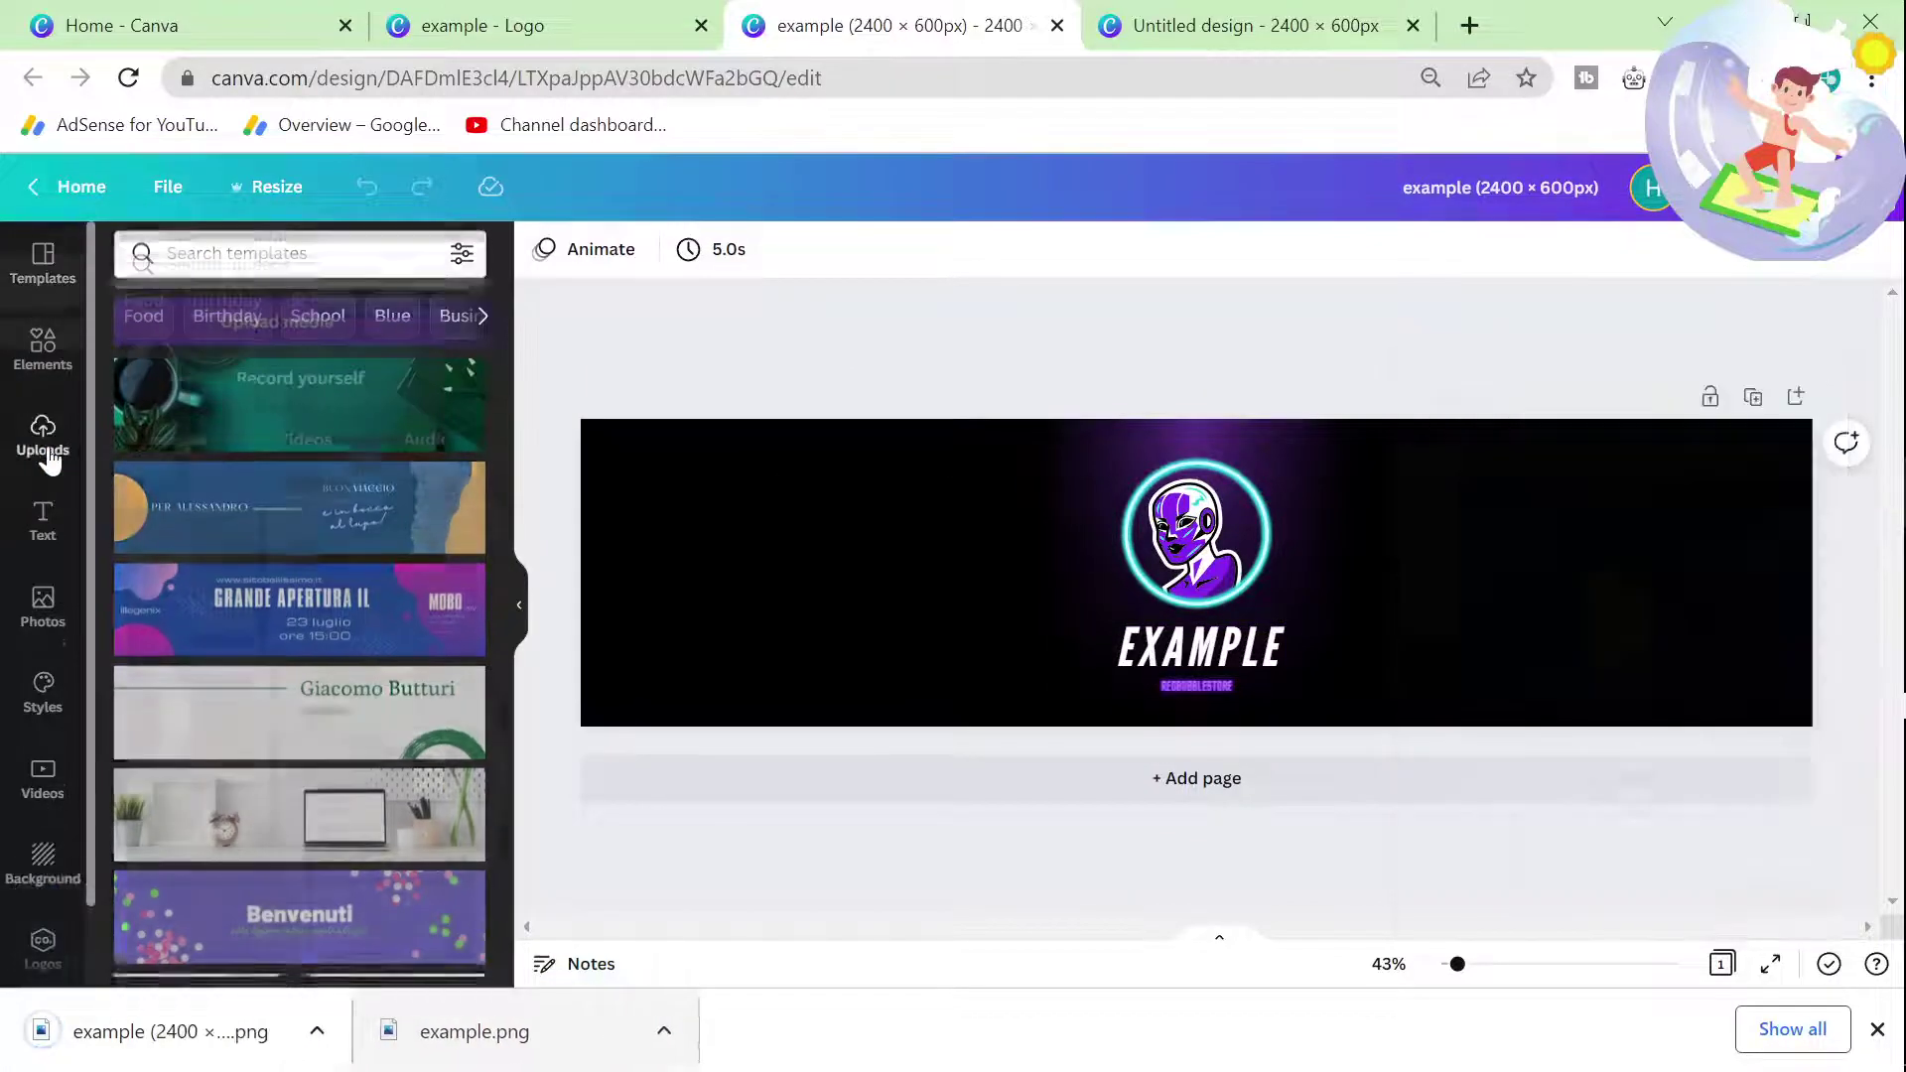
scroll(367, 672, "down", 5)
scroll(367, 672, "up", 5)
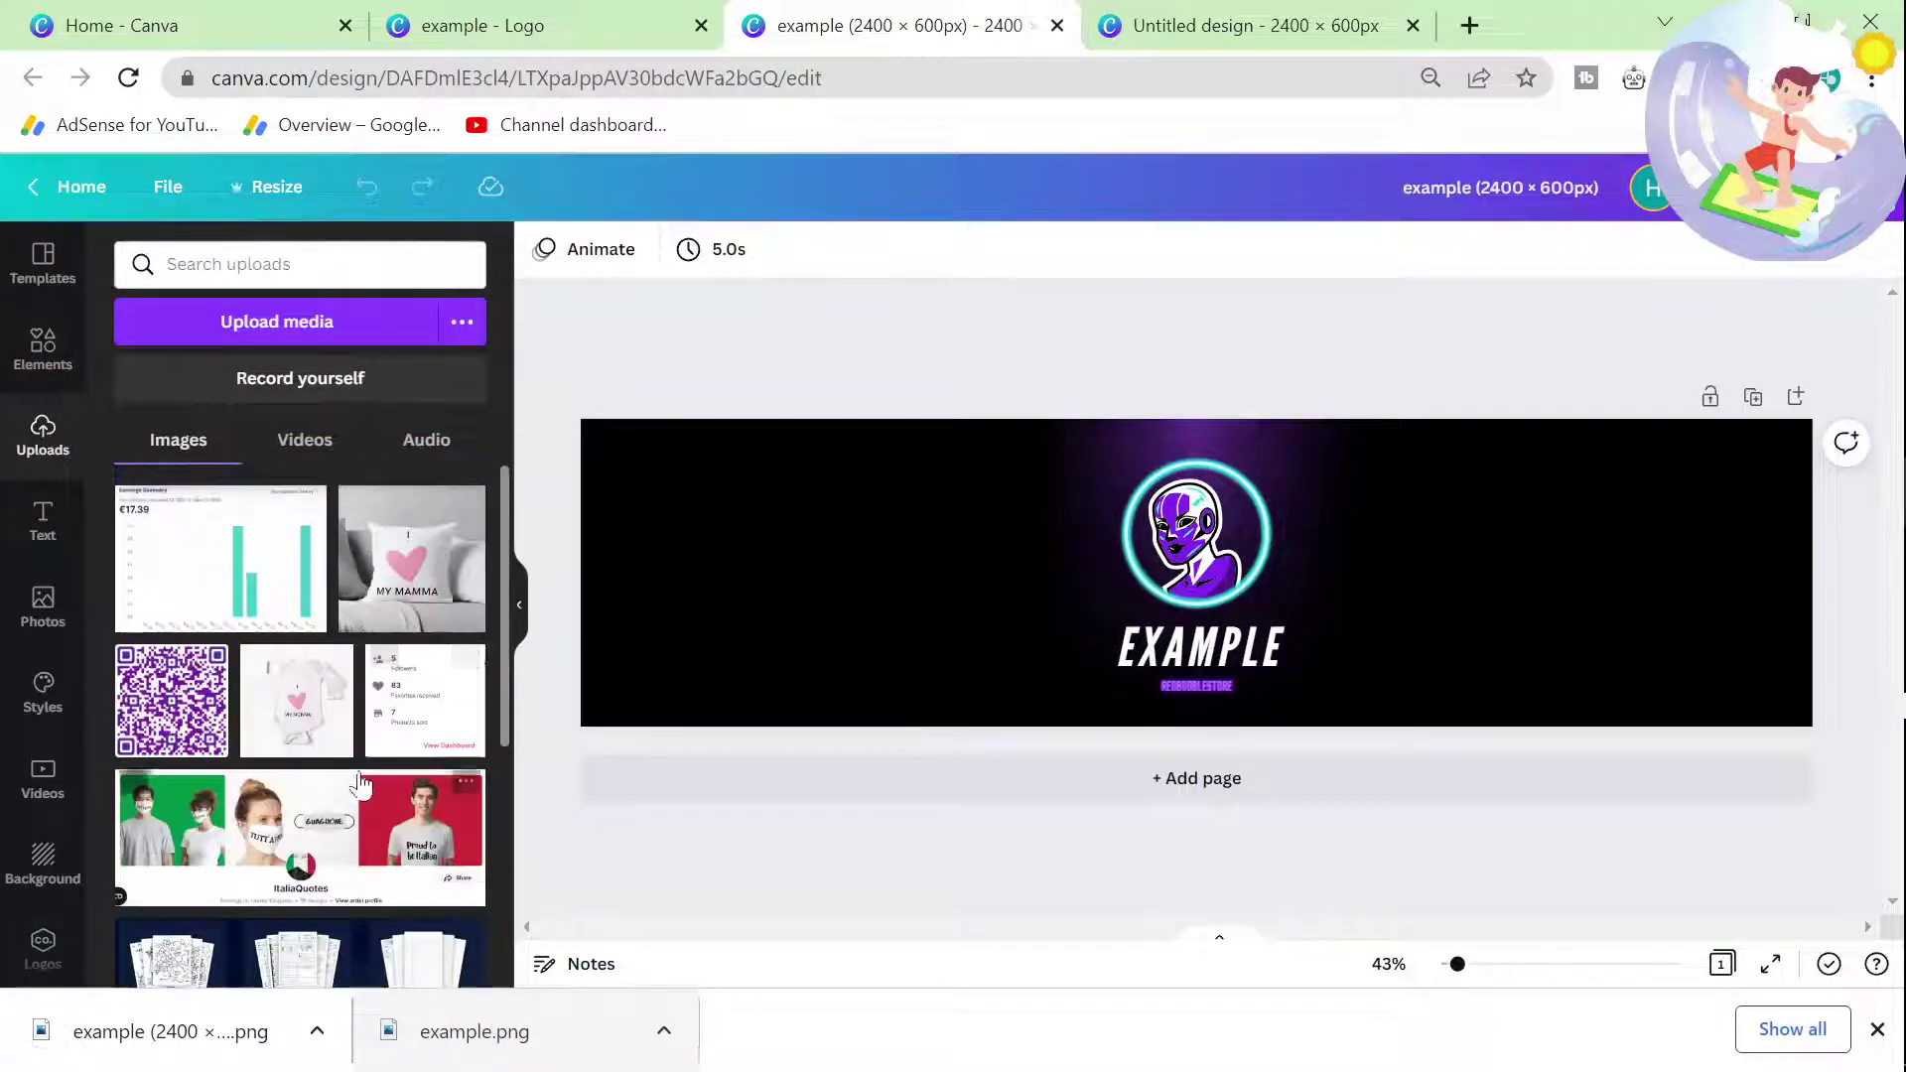
left_click(297, 837)
left_click_drag(1221, 574, 1108, 576)
right_click(1109, 575)
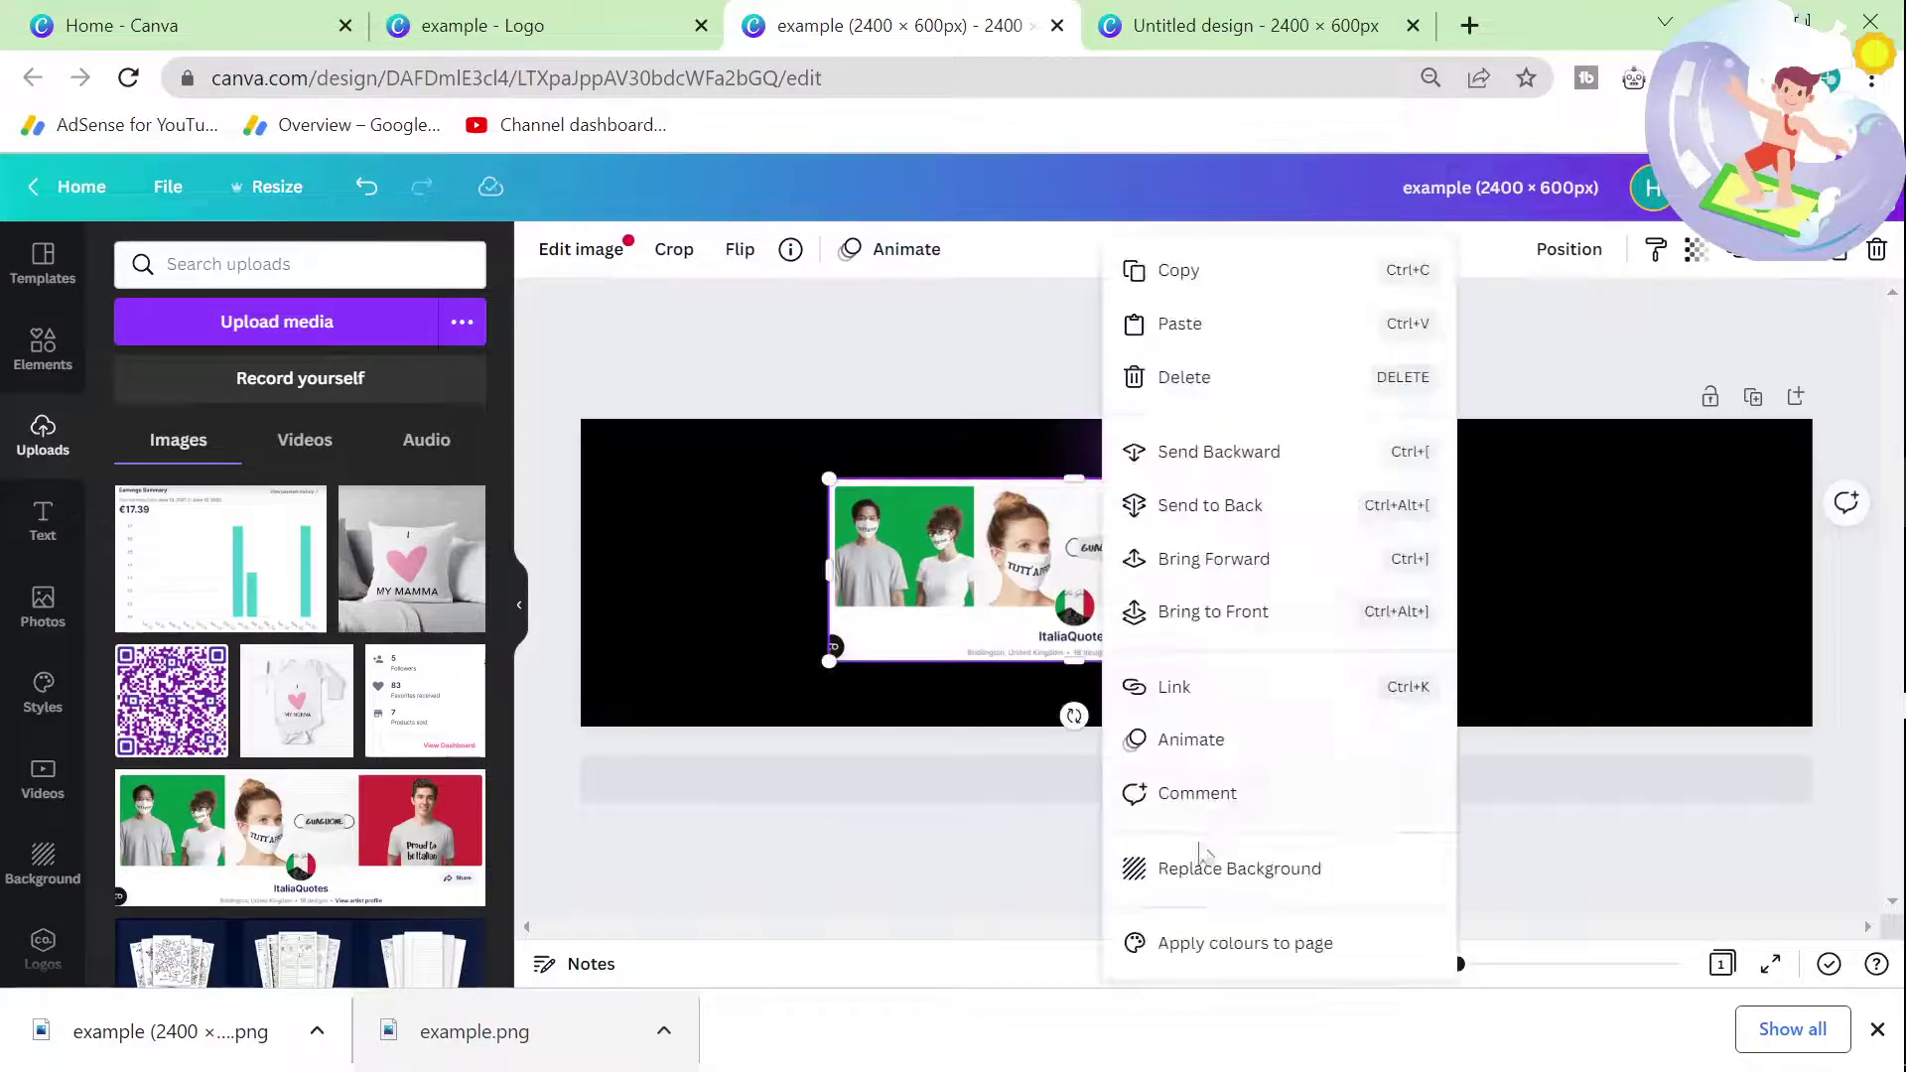
left_click(1219, 874)
Step: Delete the robot-head logo, the EXAMPLE title and the REDBUBBLESTORE tagline from the banner
left_click(1216, 594)
key("Delete")
left_click(1203, 643)
key("Delete")
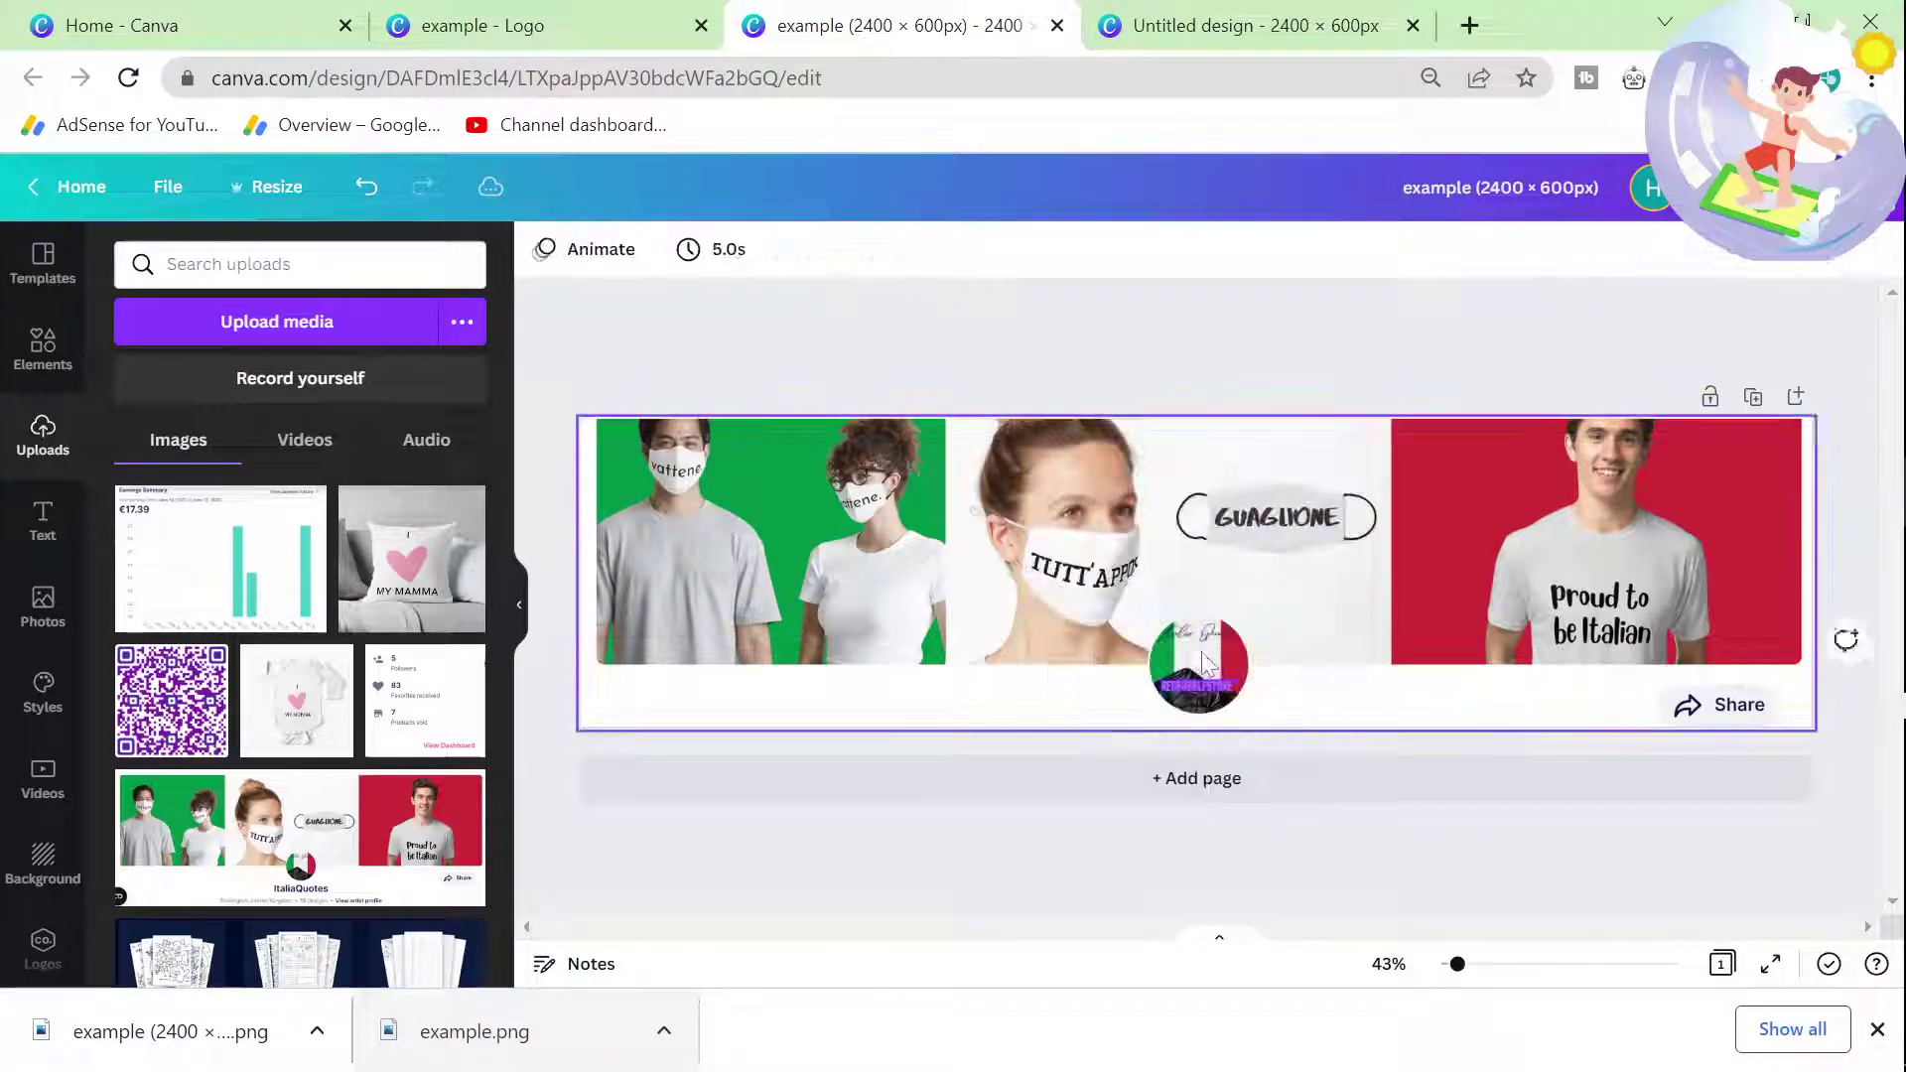
left_click(1223, 695)
key("Delete")
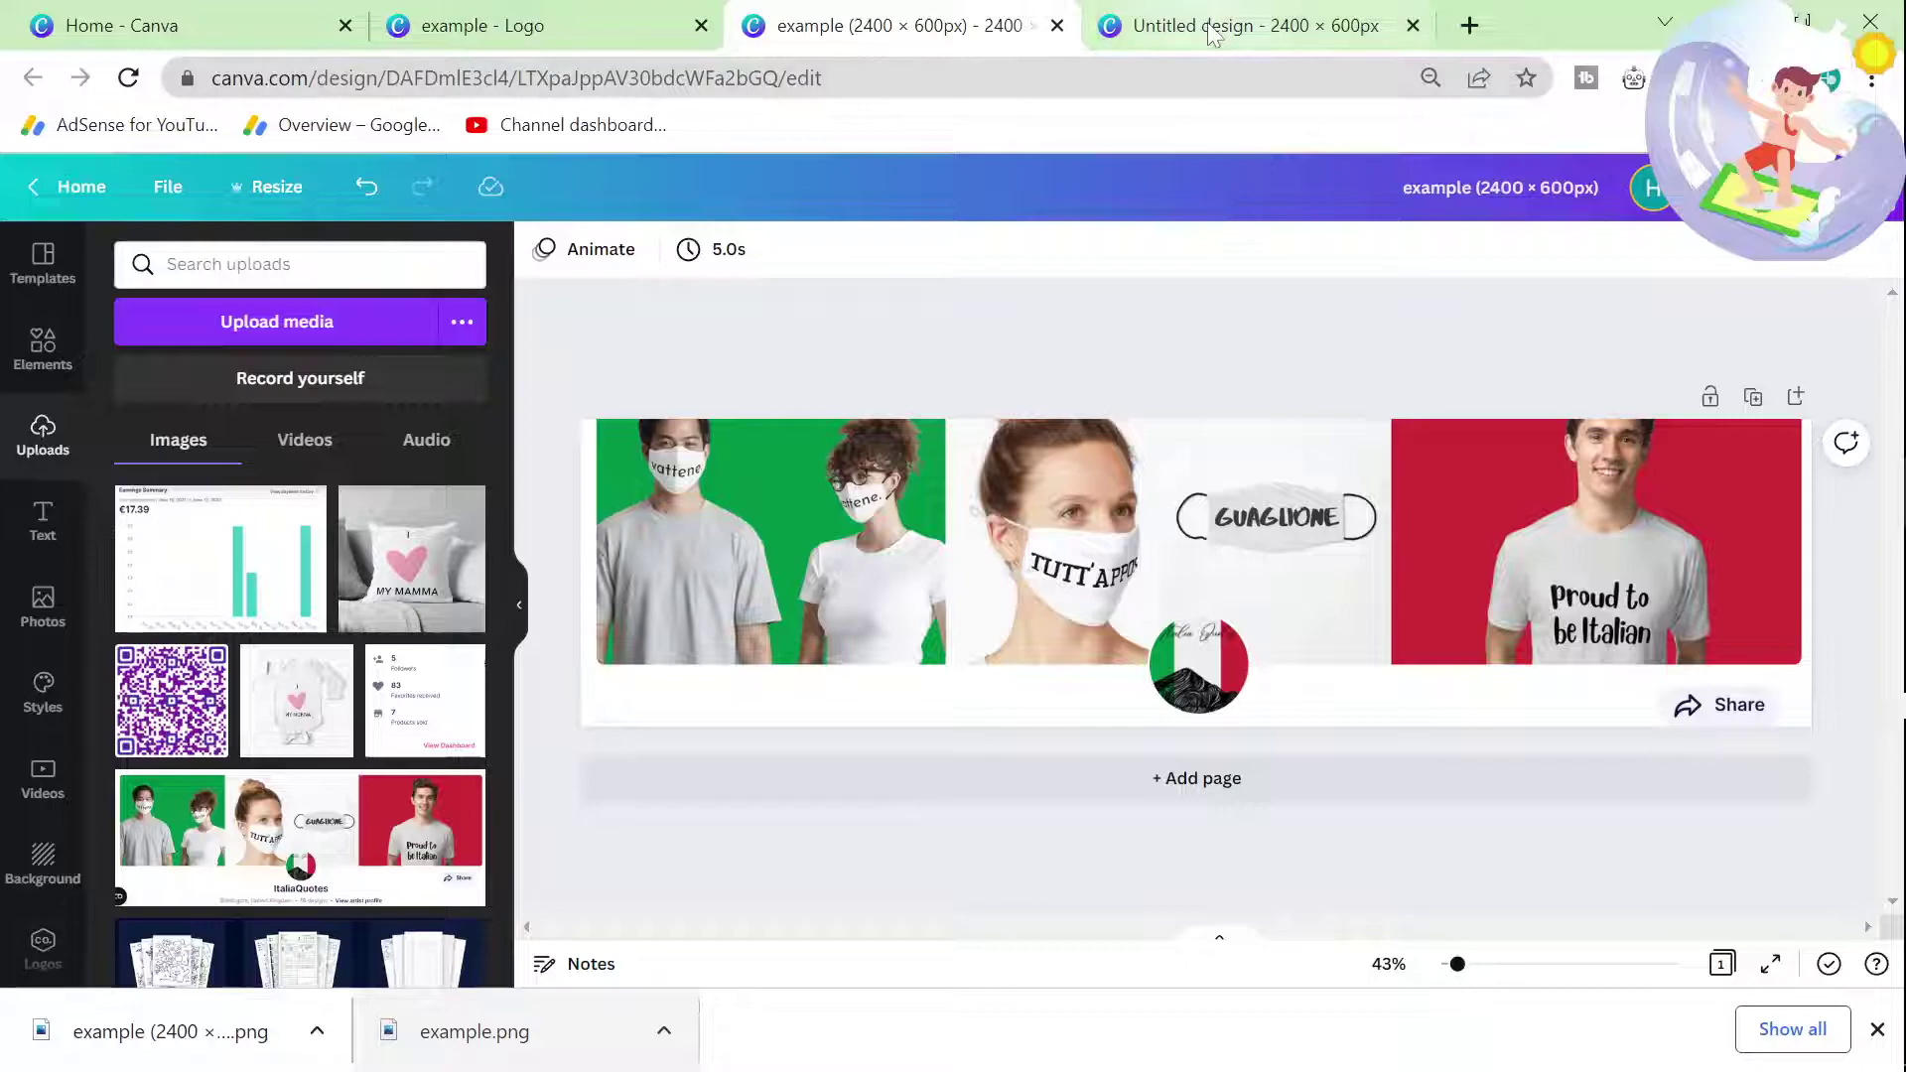
Step: Switch to the Redbubble account settings and try to attach the downloaded 2400 × 600 px banner PNG as the cover image
left_click(1256, 25)
key("alt+Tab")
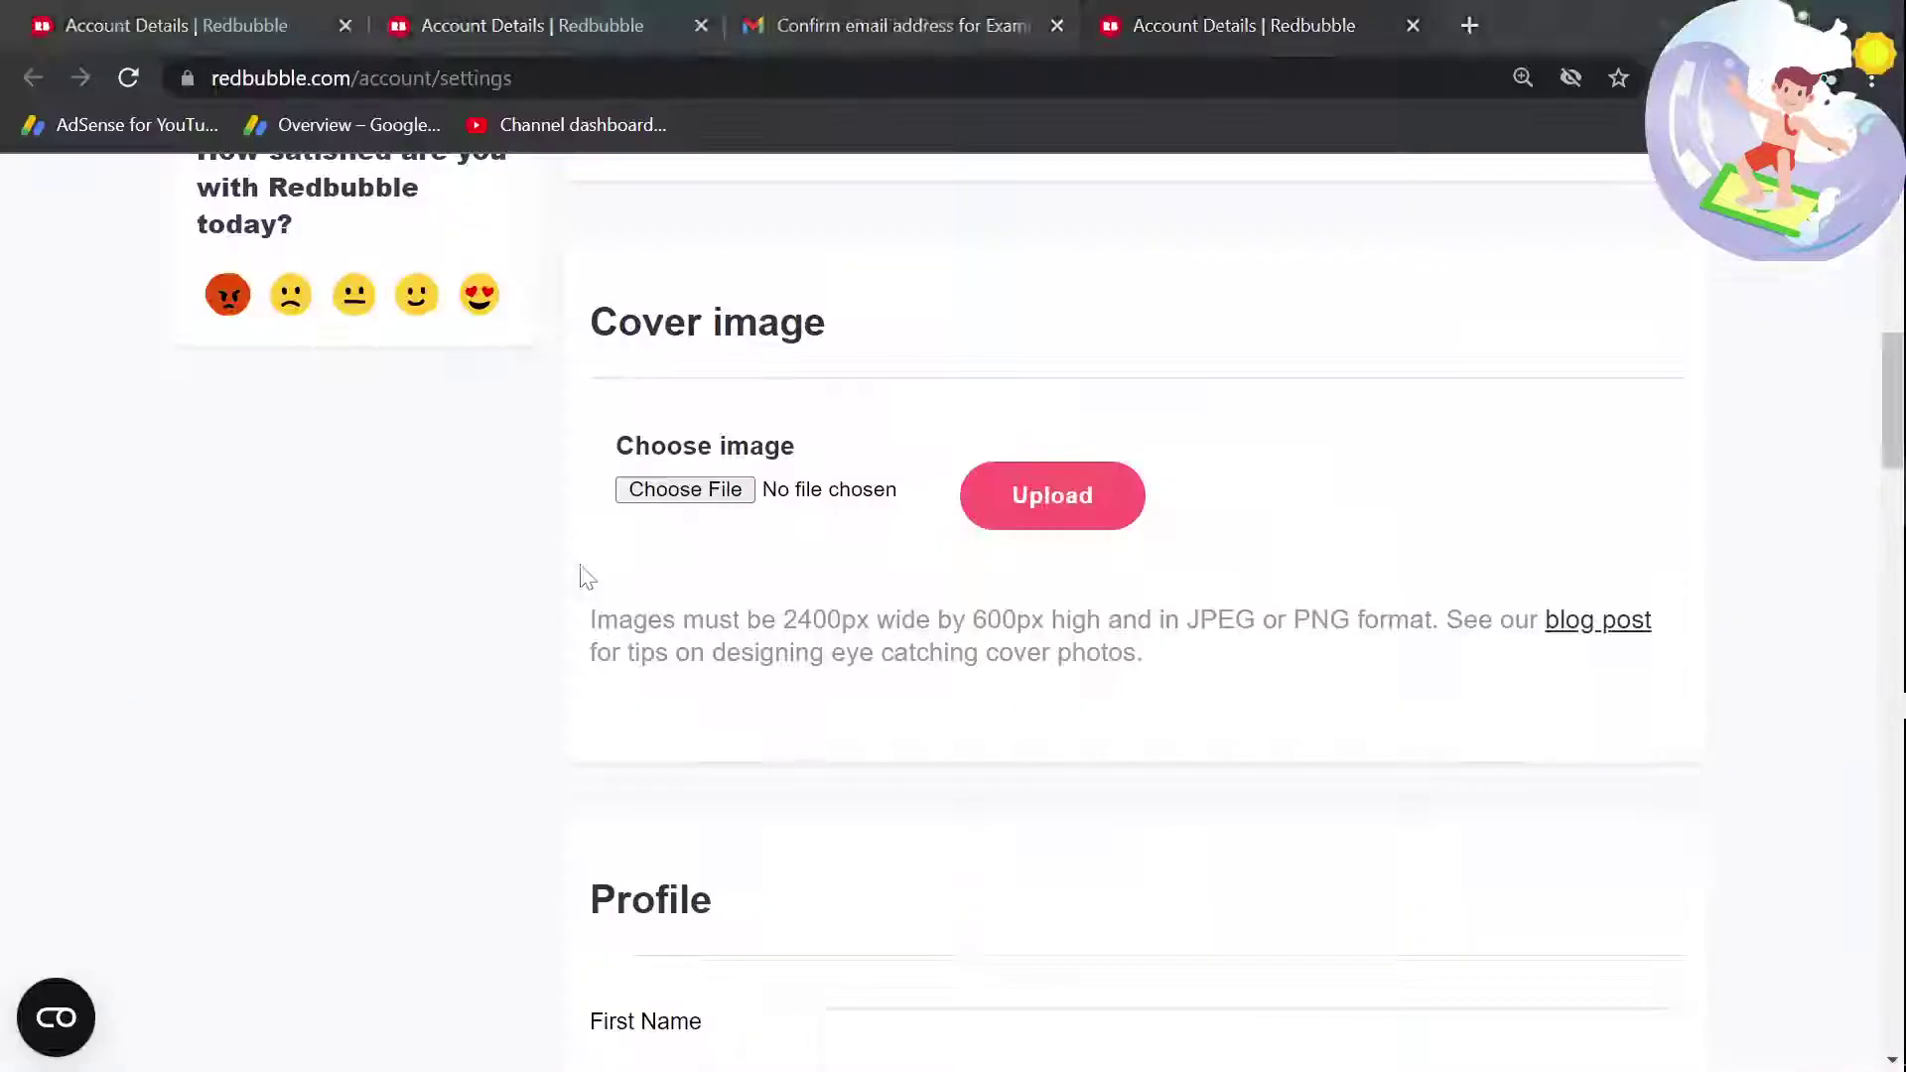
key("alt+Tab")
key("alt+Tab")
left_click_drag(149, 1032, 685, 485)
Step: Examine the Profile section's display name and visibility options and the Bio field with its character limit
scroll(779, 665, "down", 9)
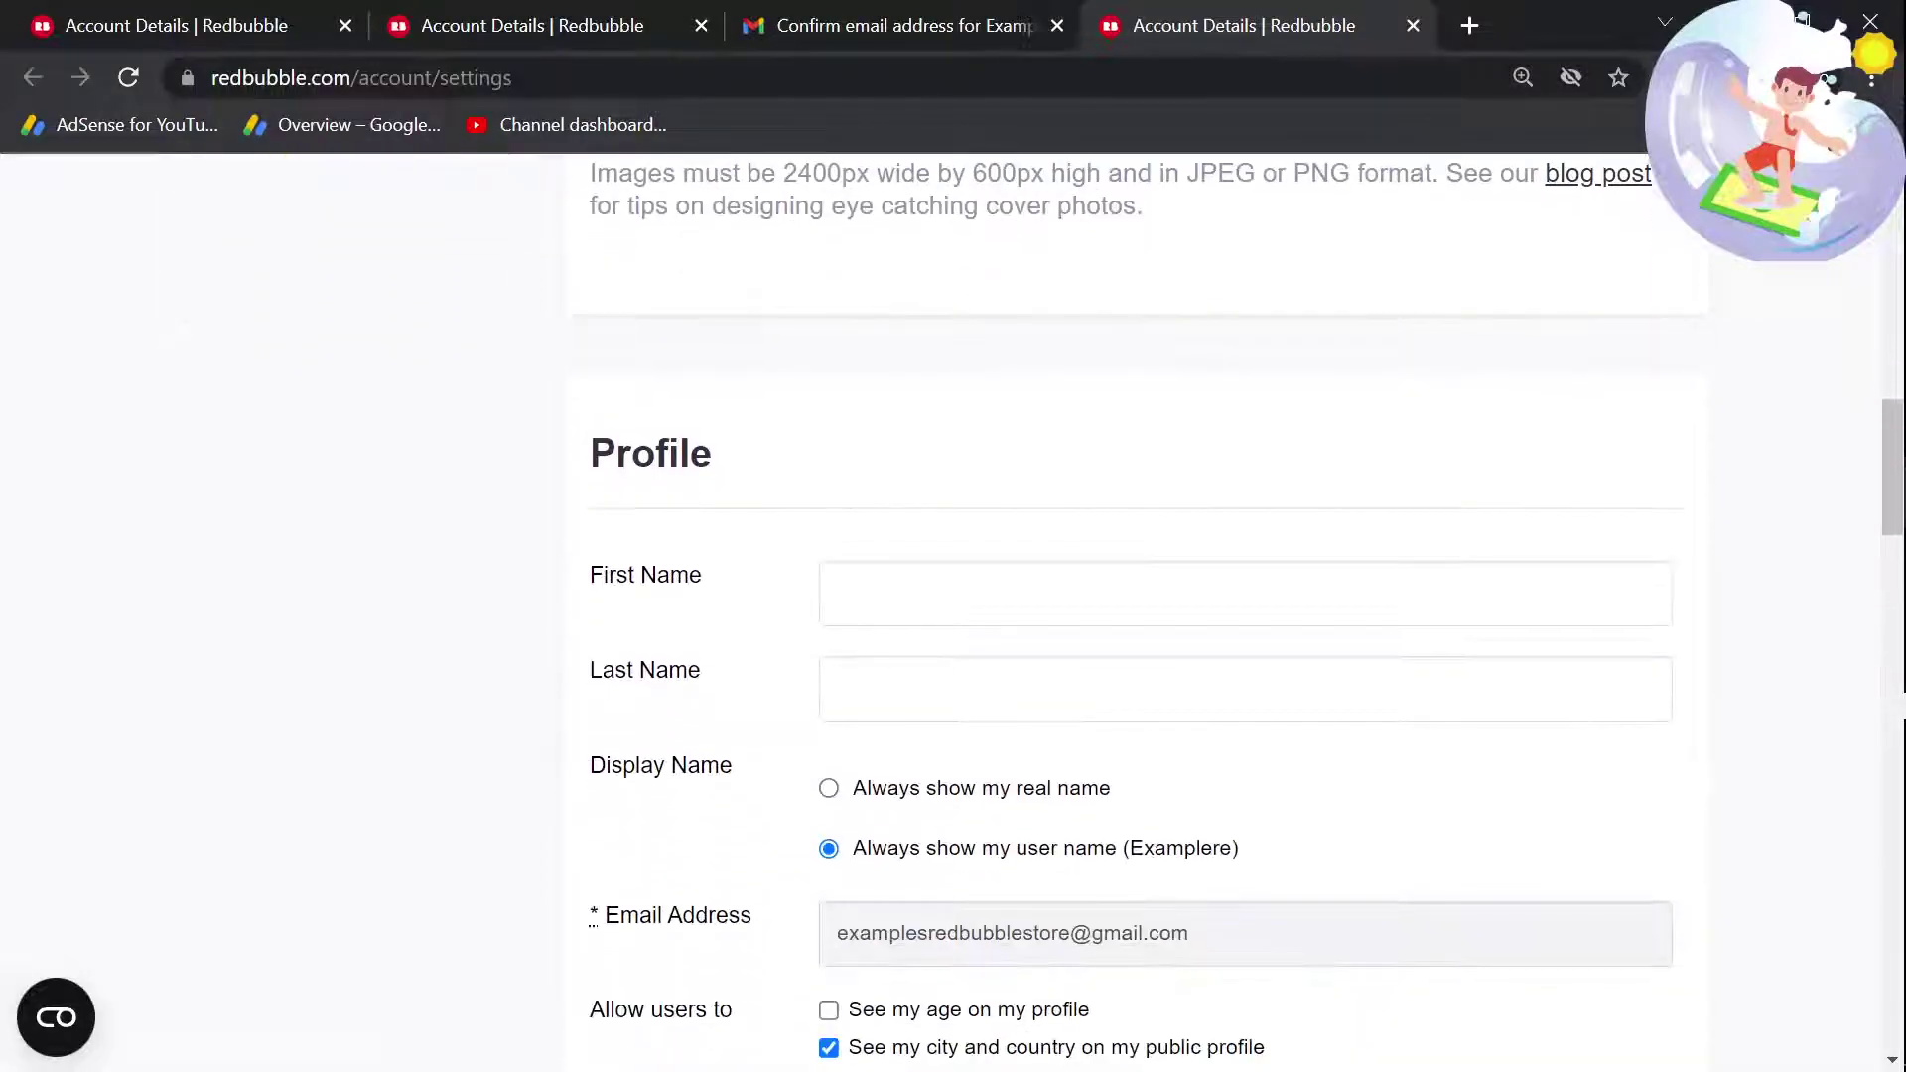
scroll(933, 616, "down", 3)
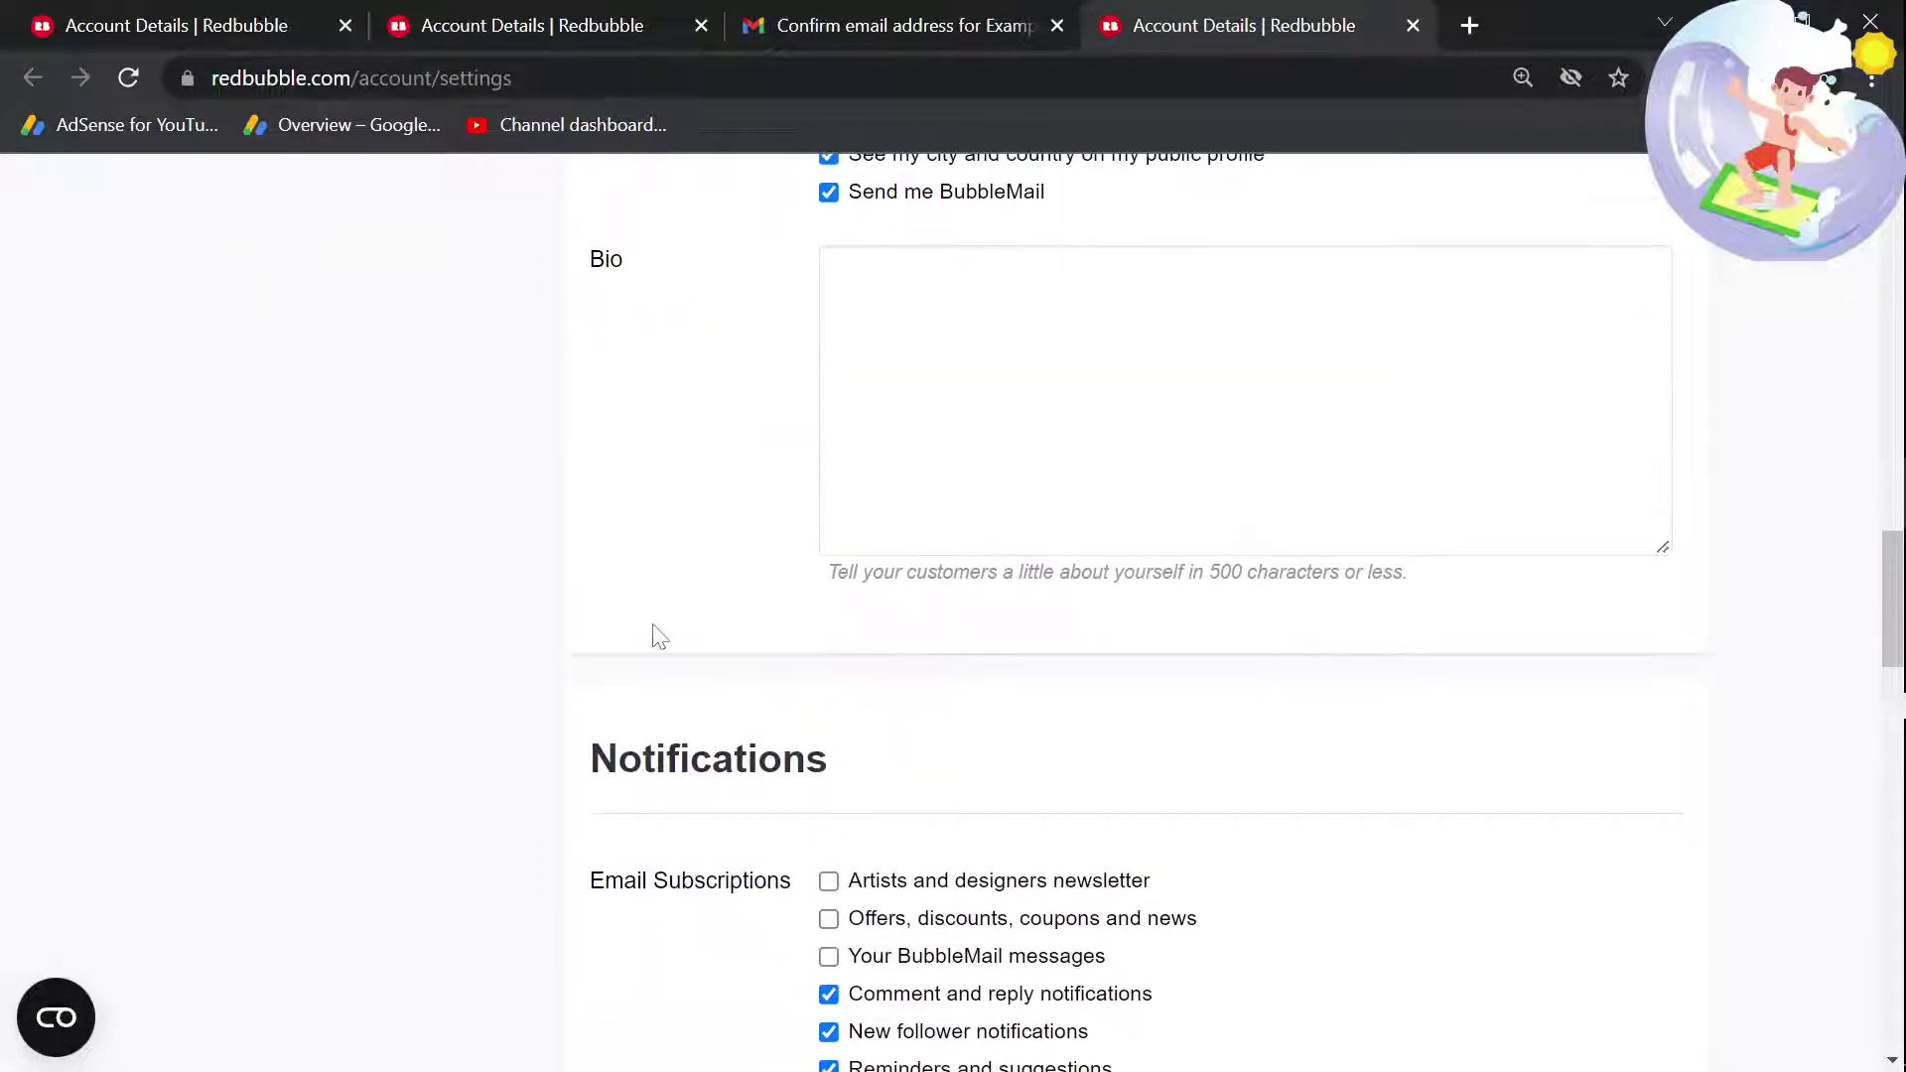
scroll(657, 635, "up", 2)
left_click(913, 636)
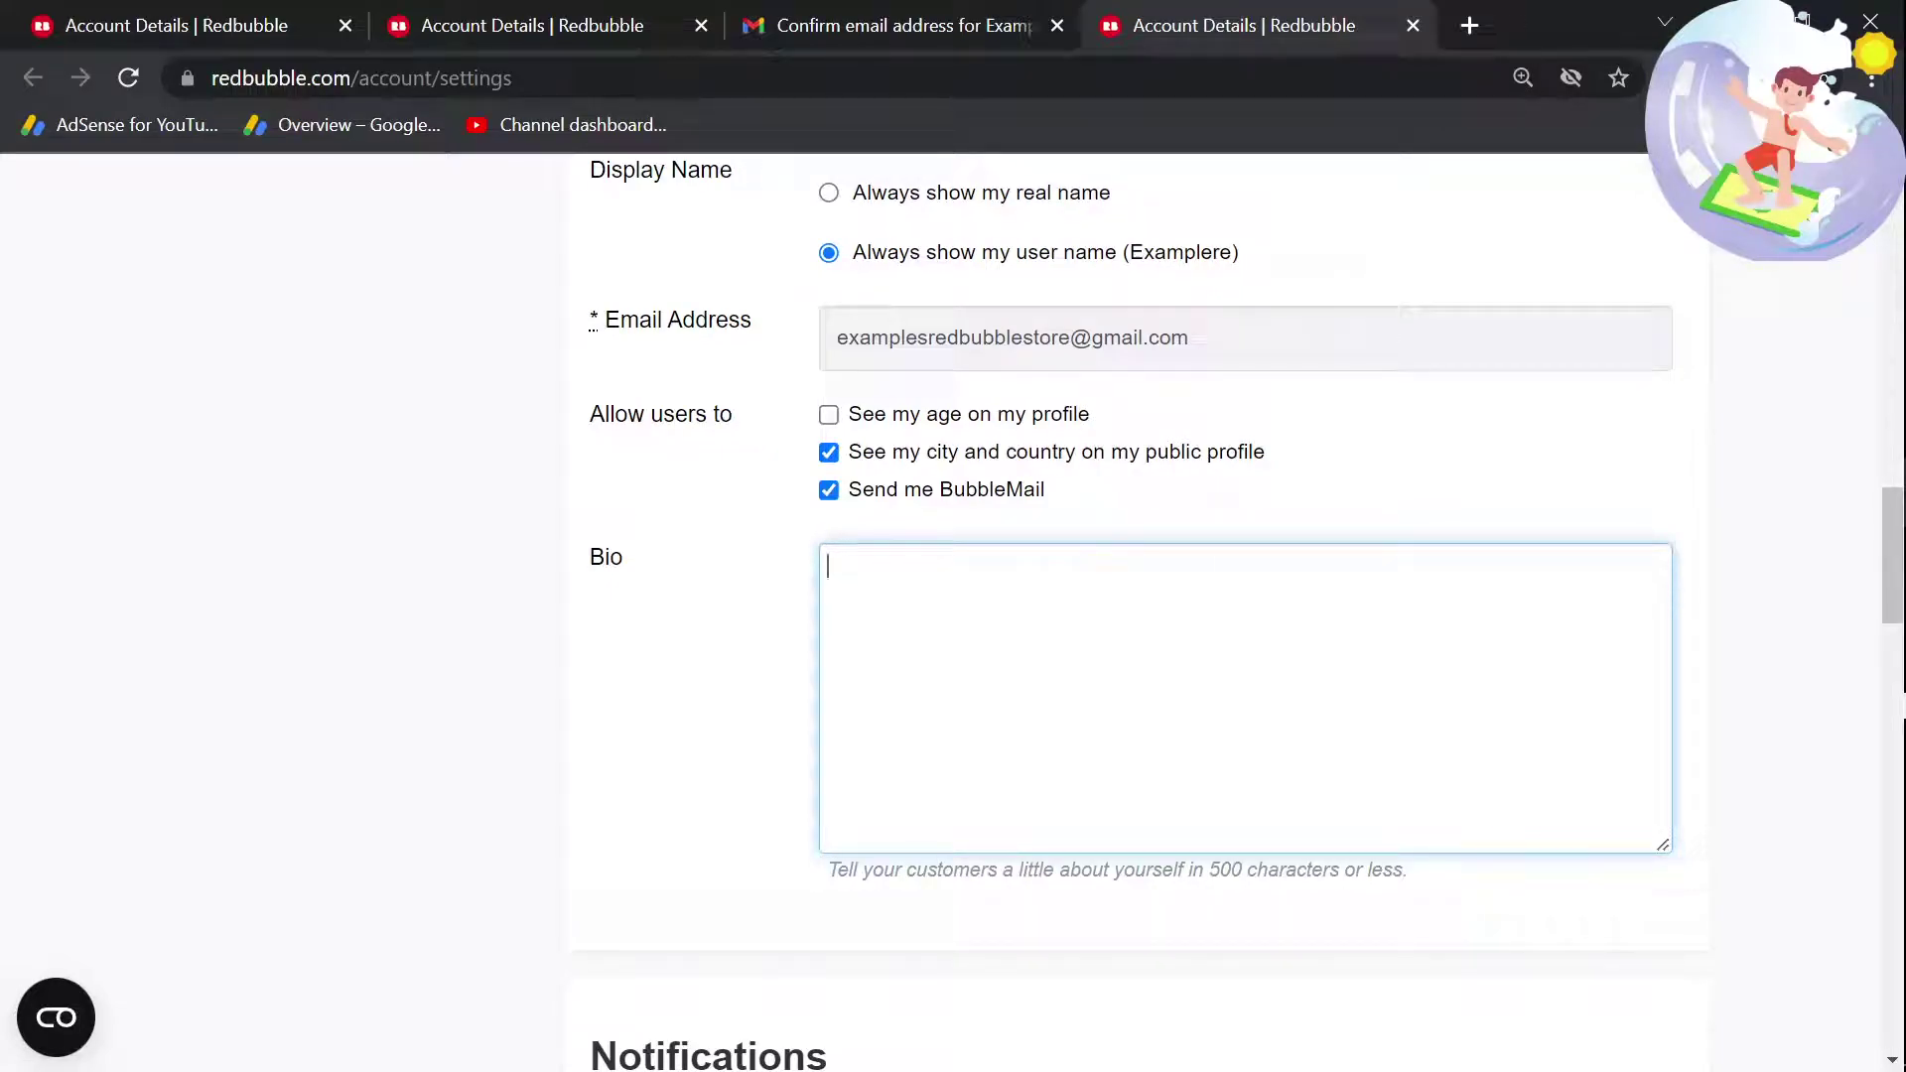
left_click_drag(1478, 896, 765, 887)
left_click(707, 884)
left_click(844, 596)
scroll(1142, 595, "down", 3)
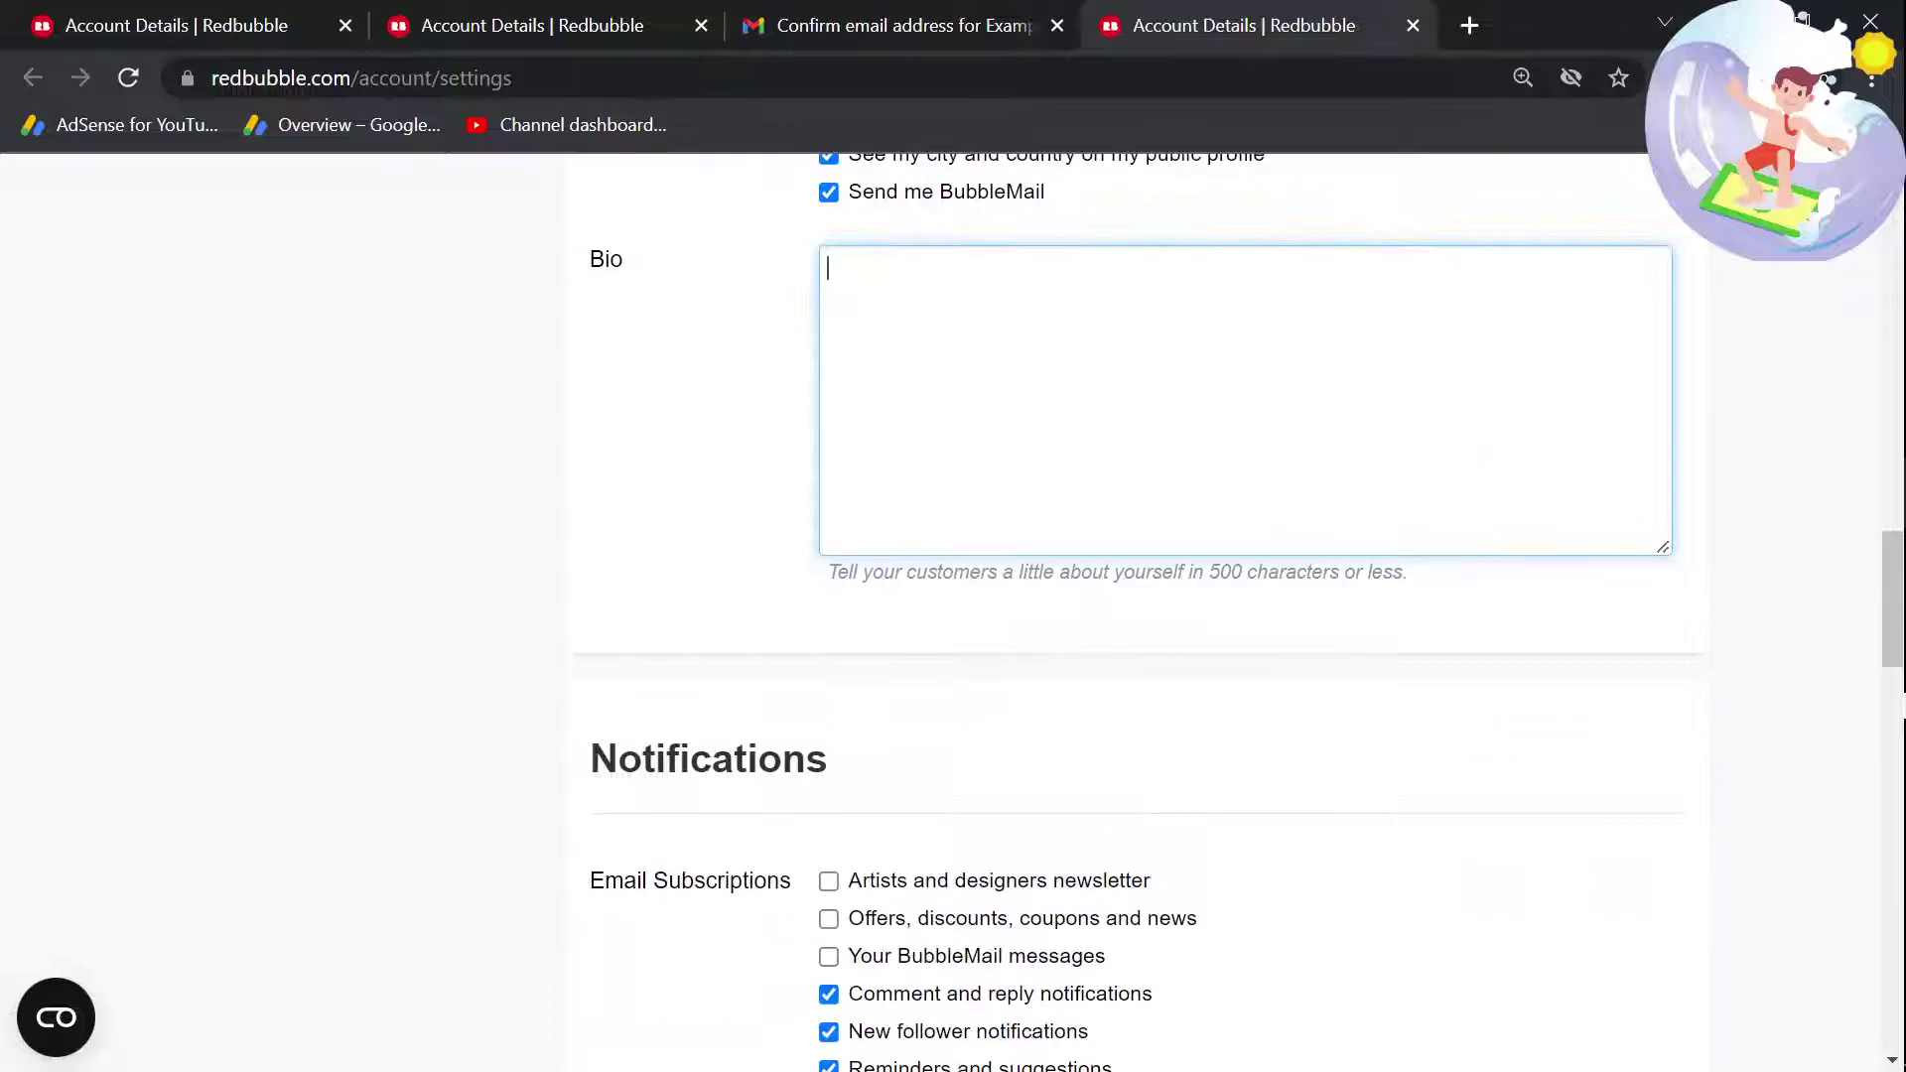
scroll(860, 714, "up", 2)
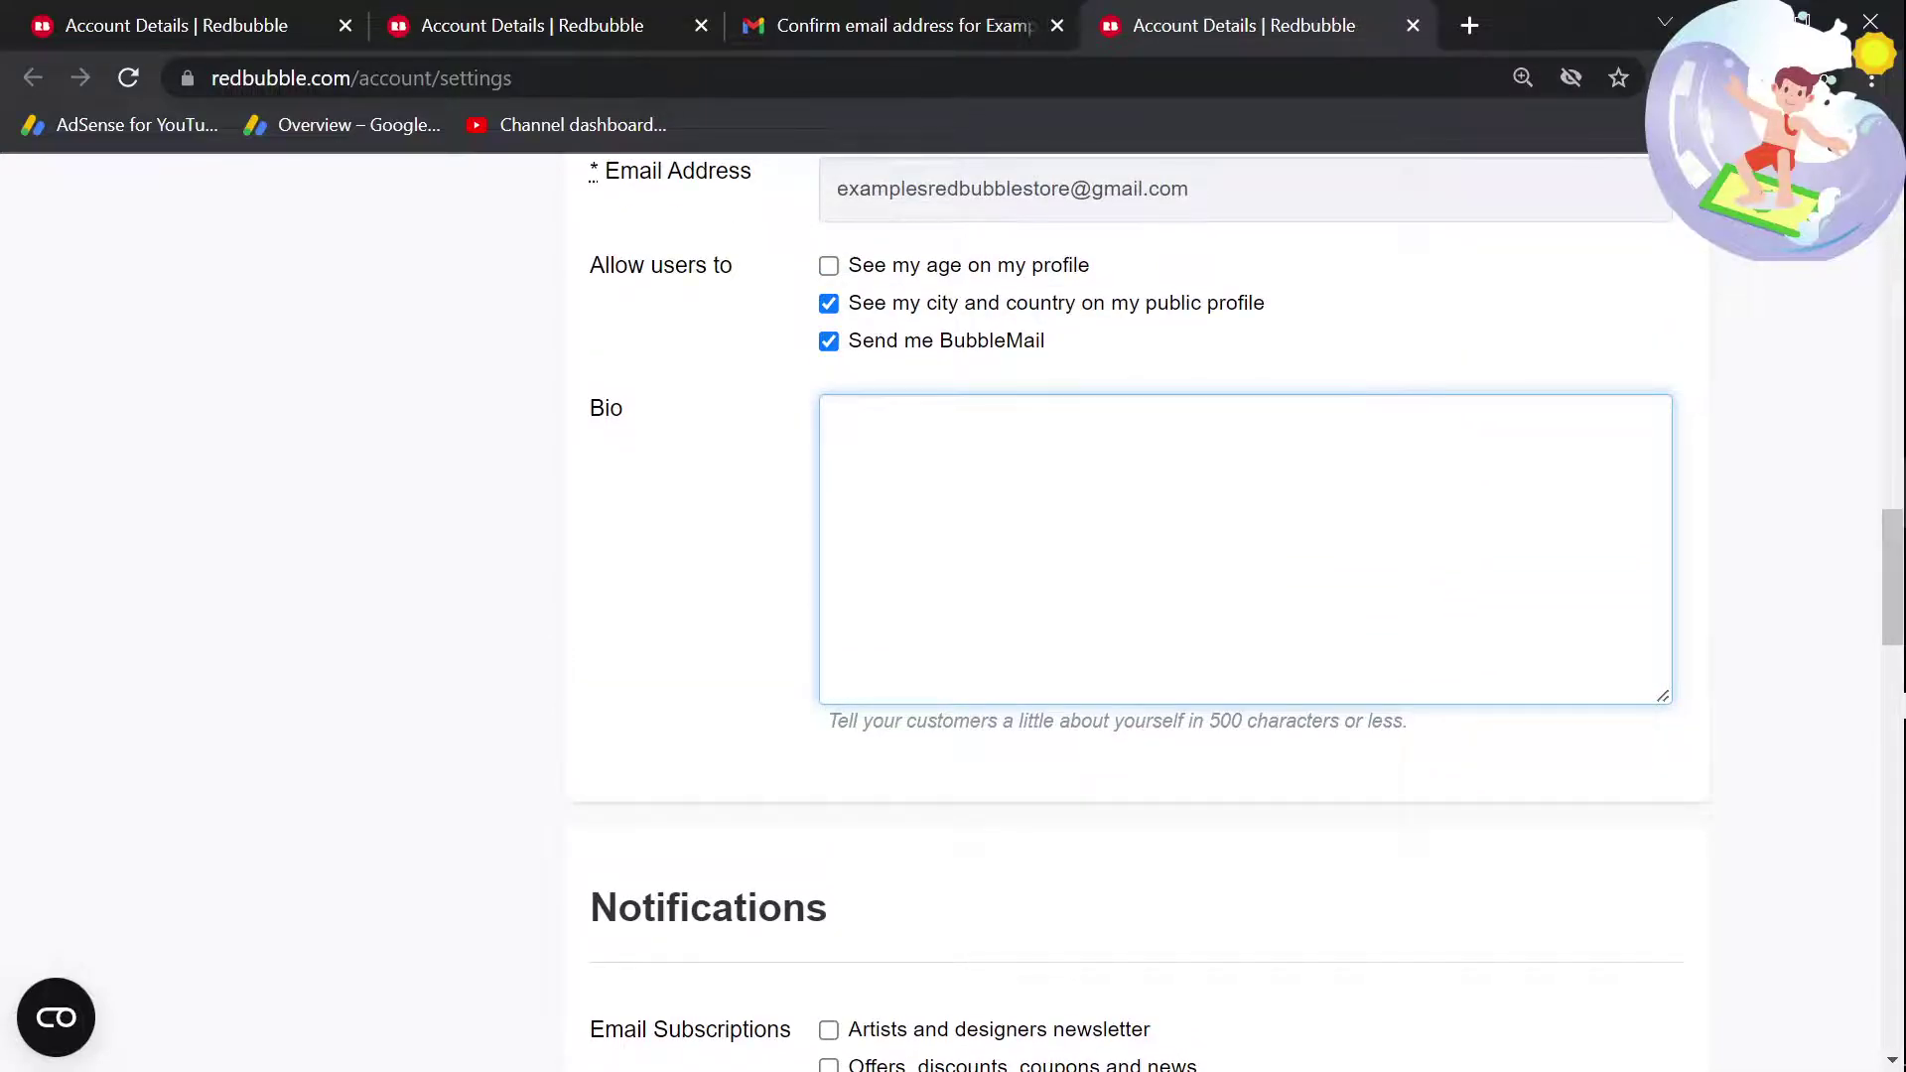
scroll(1142, 596, "down", 2)
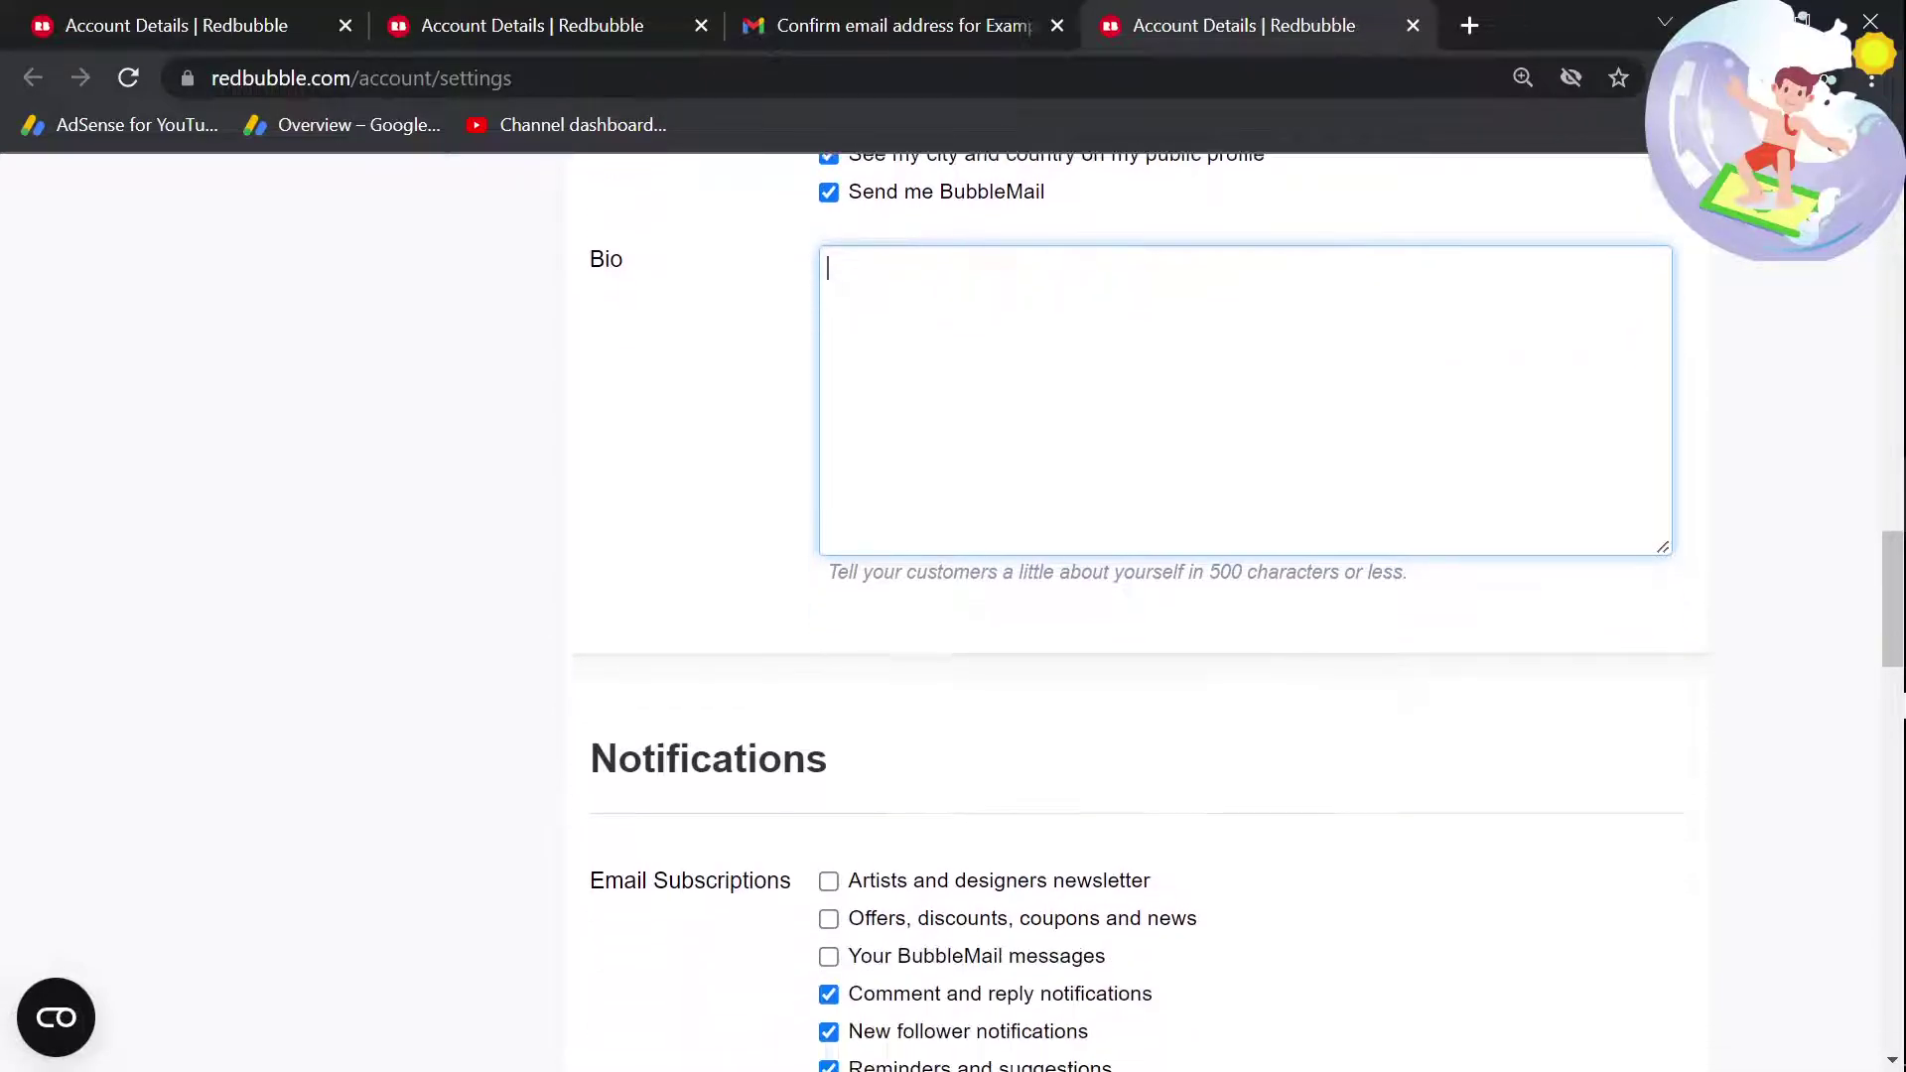
scroll(1141, 595, "up", 2)
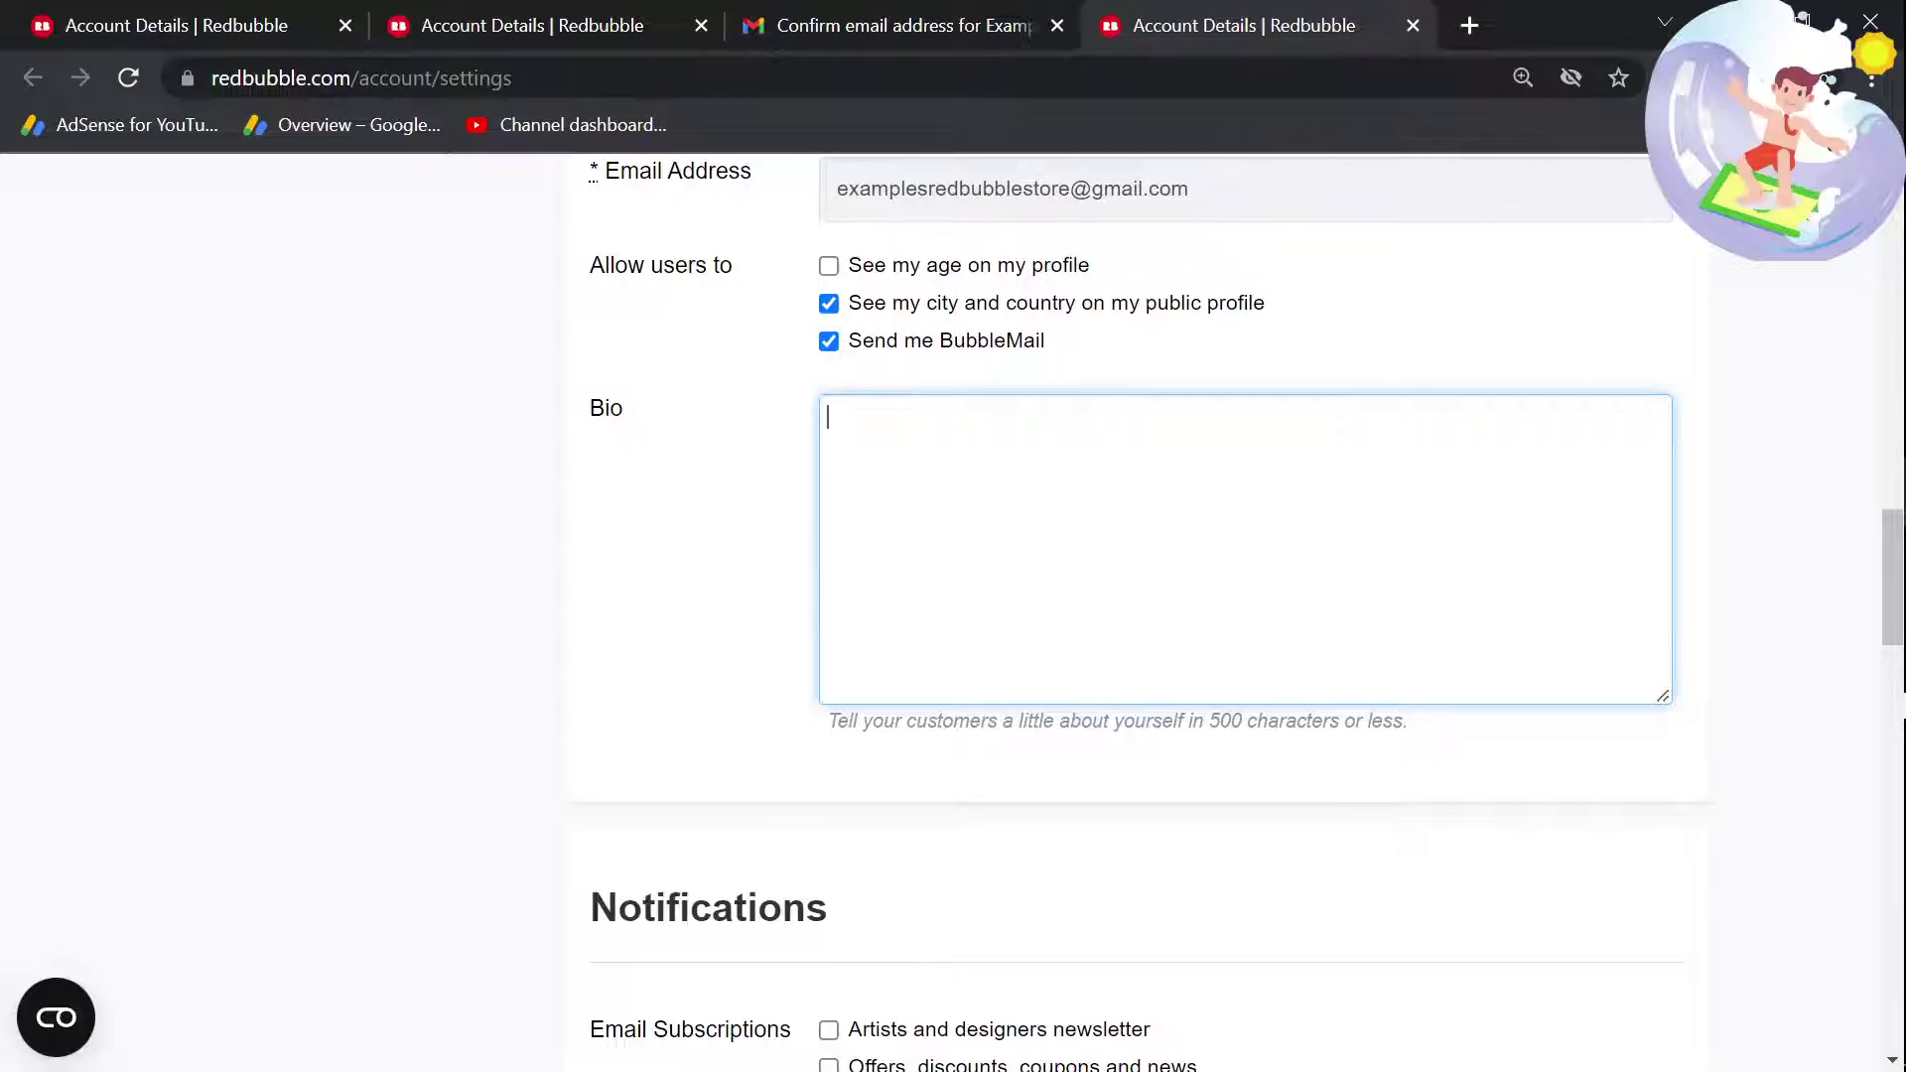
left_click(624, 659)
Step: Go through the notification, copyright and image settings and save the profile changes
scroll(625, 659, "down", 4)
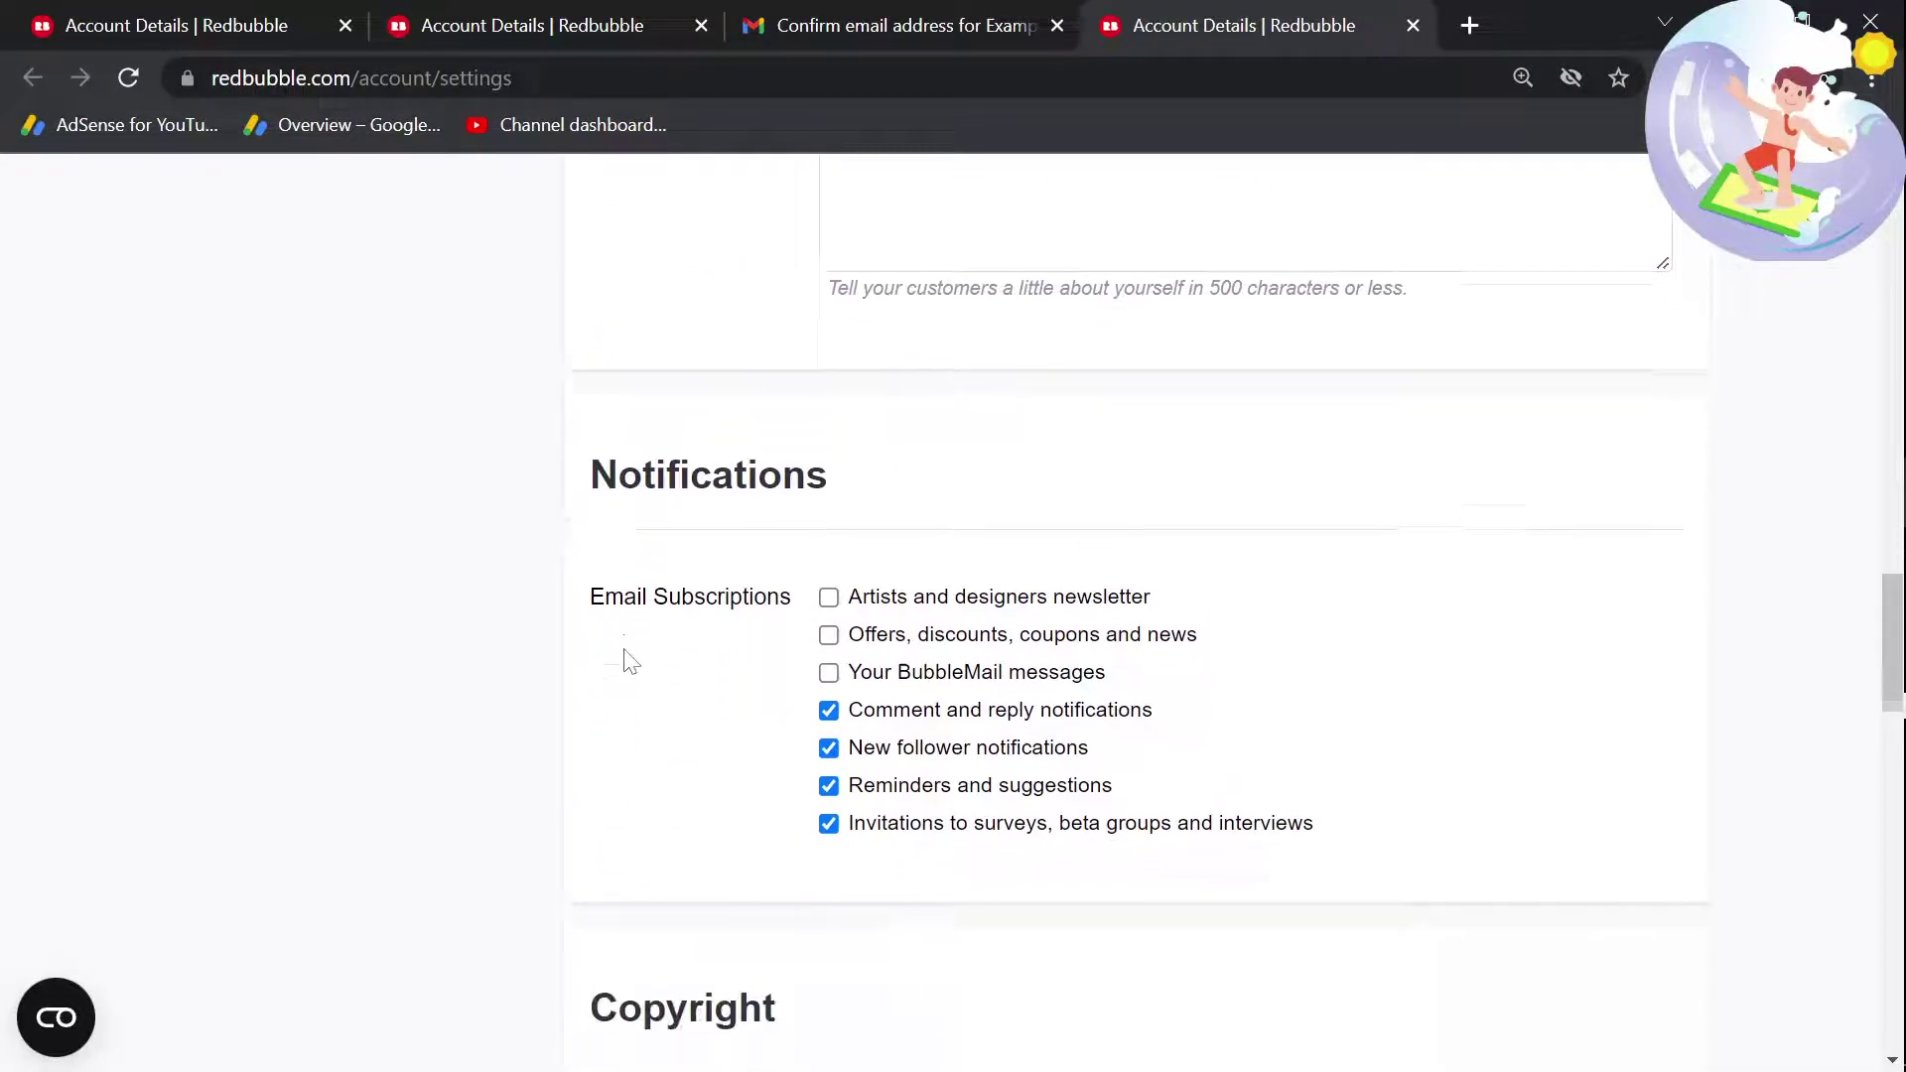
scroll(625, 659, "down", 3)
scroll(946, 764, "down", 15)
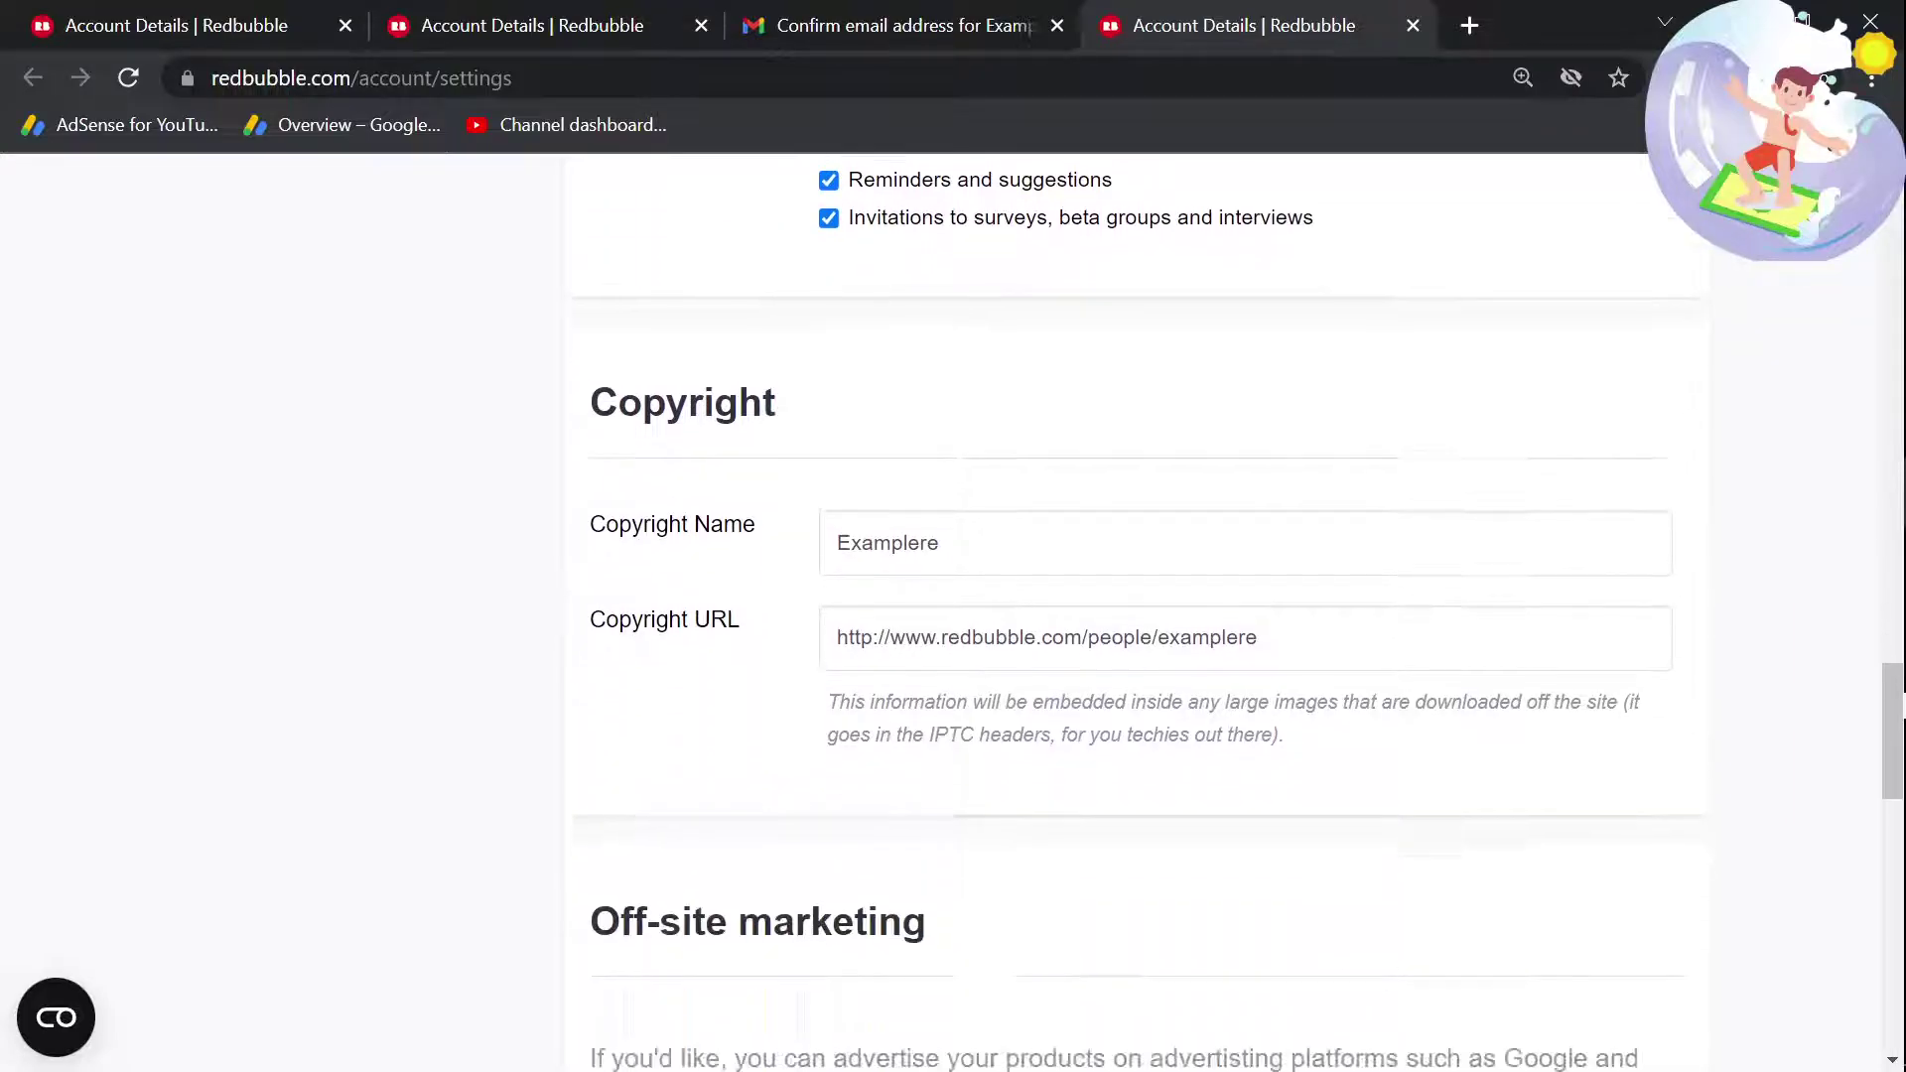
scroll(948, 769, "up", 2)
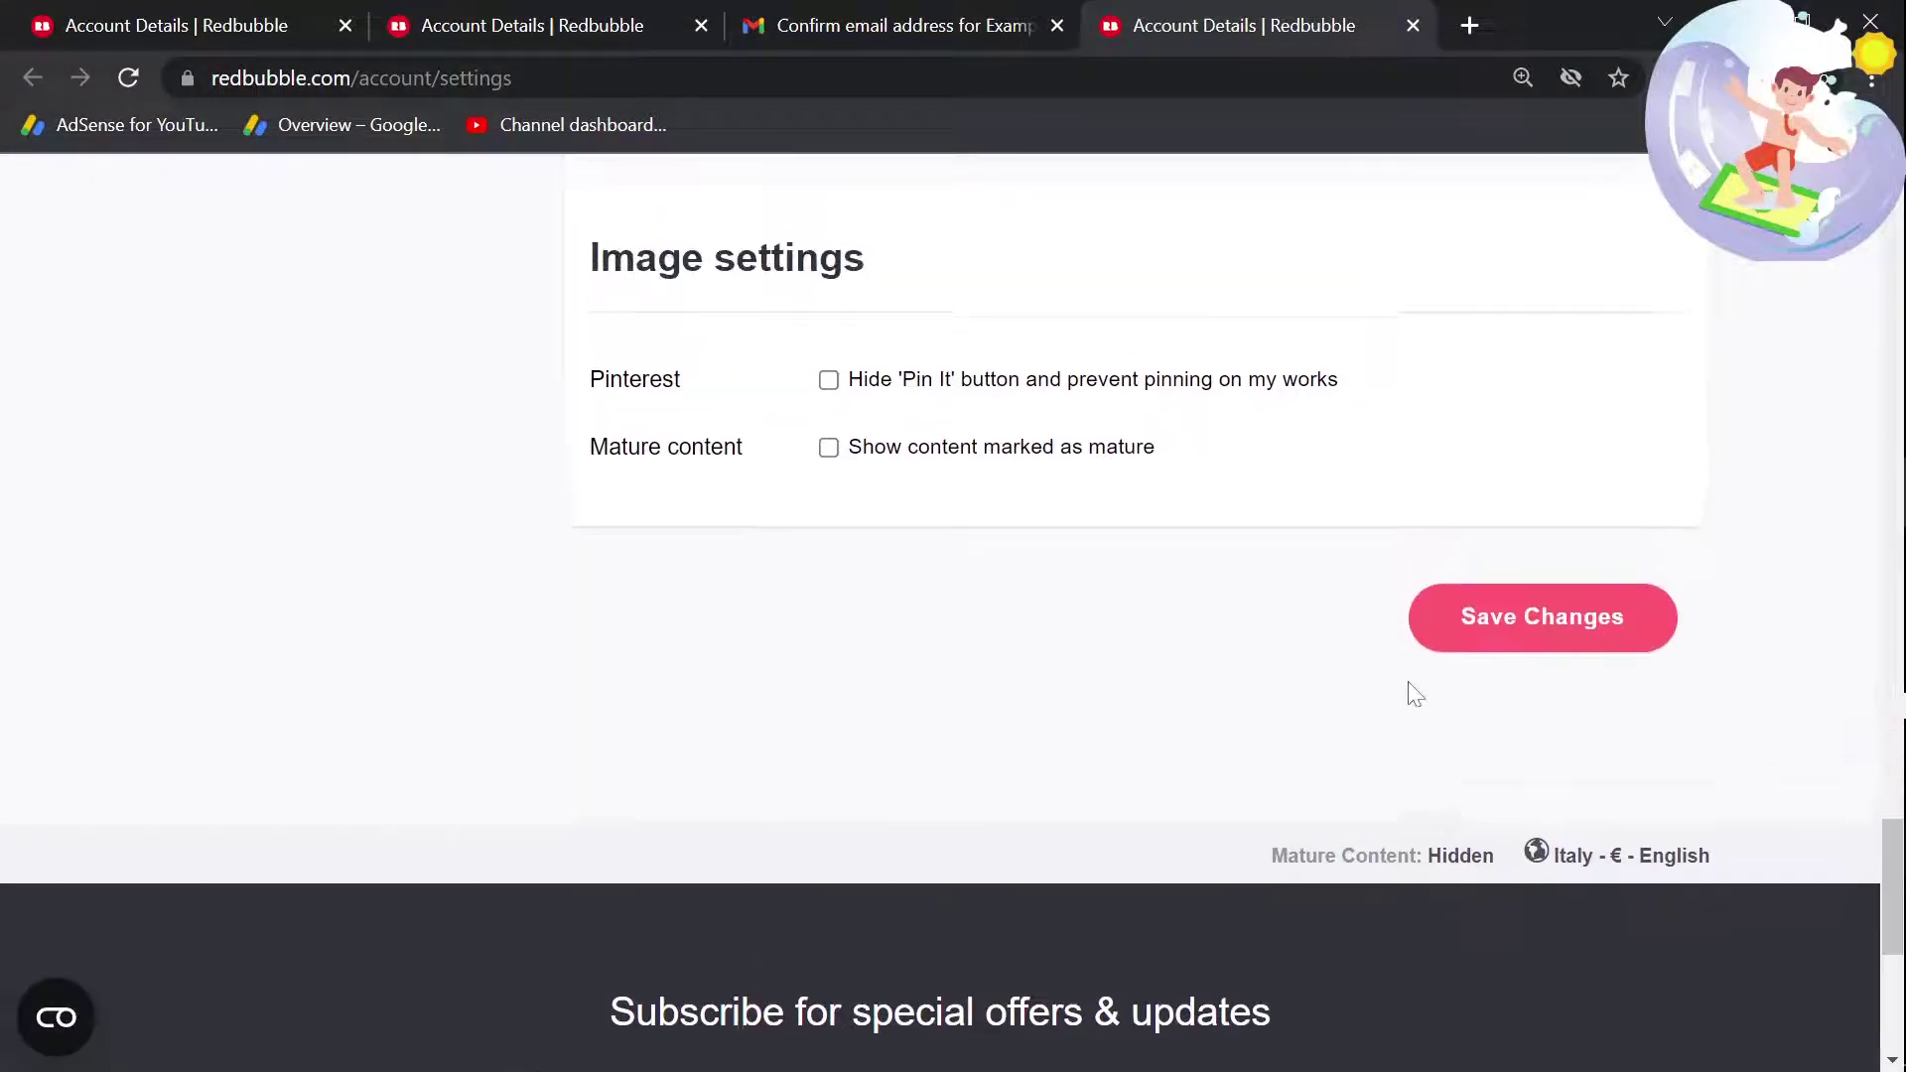
left_click(1596, 640)
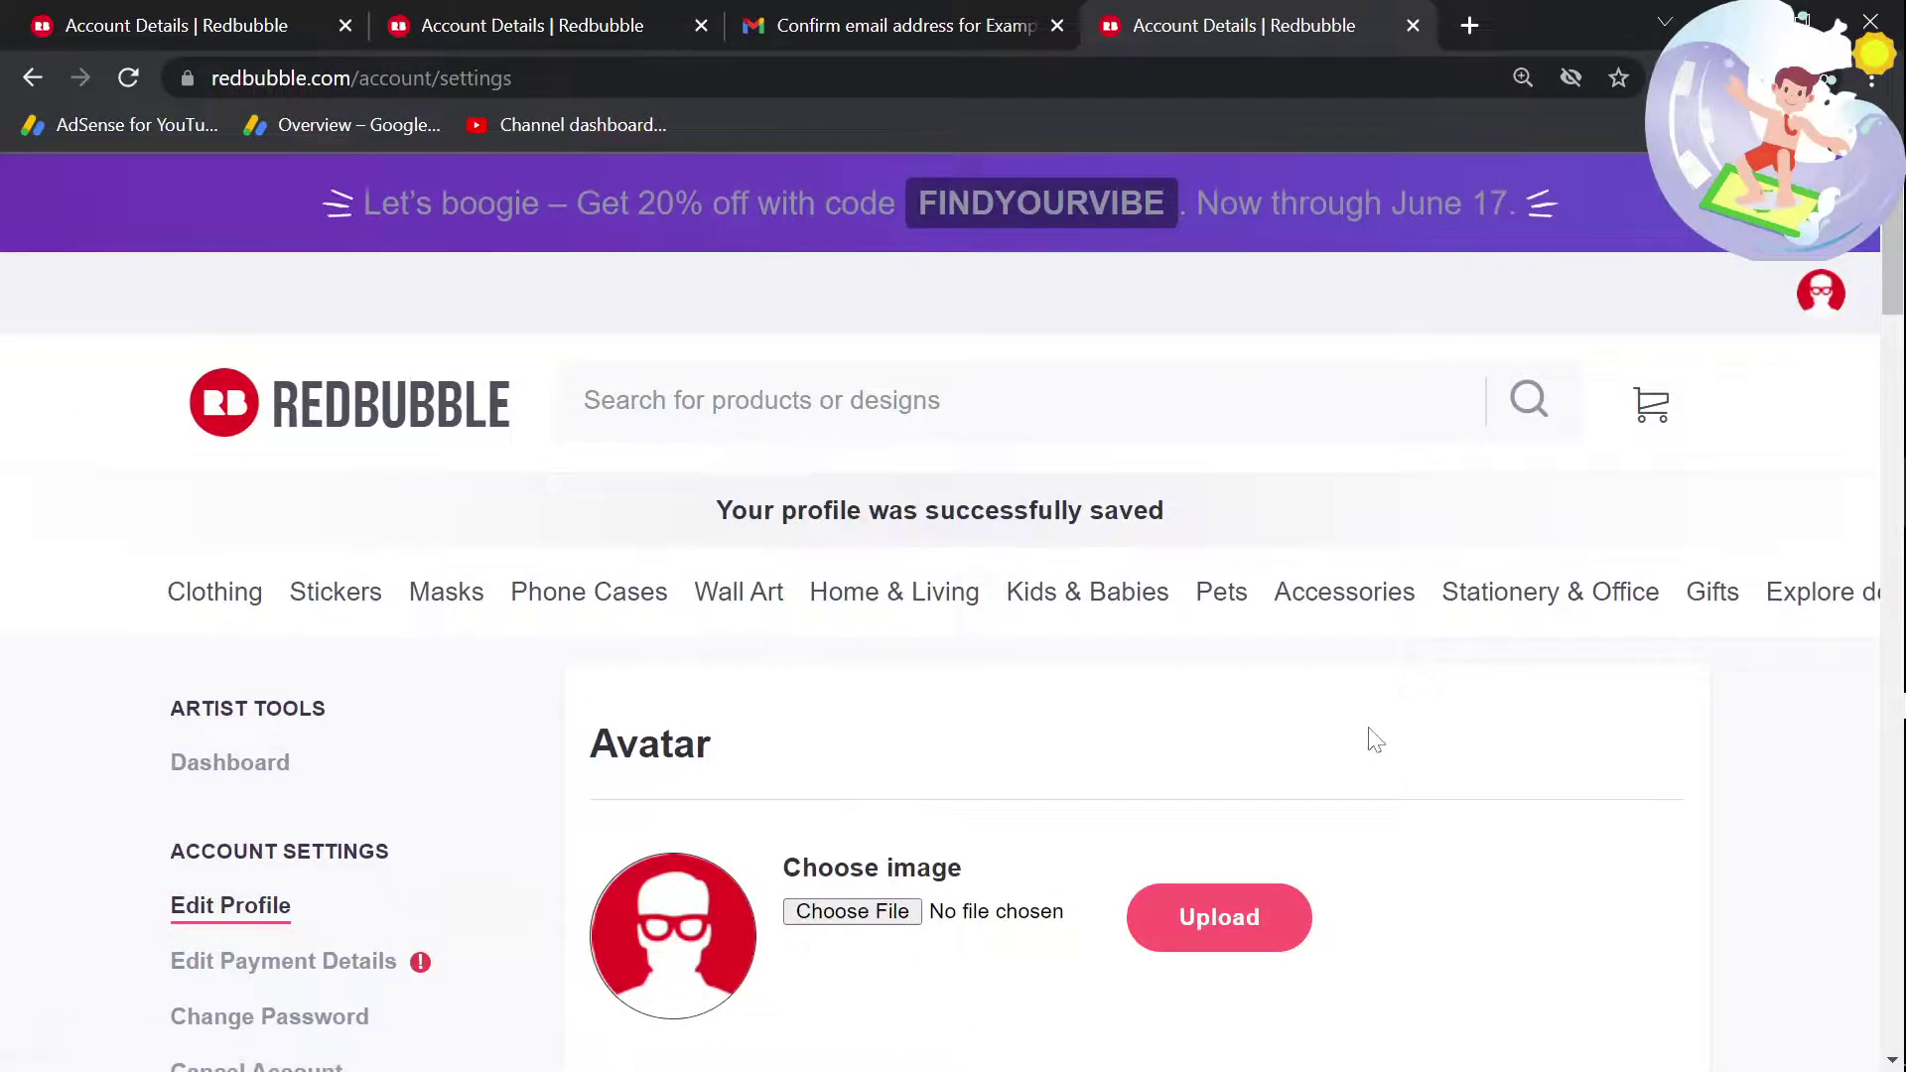
Step: Check the Avatar and Cover image sections of the saved account settings
scroll(1302, 757, "down", 4)
scroll(1308, 752, "up", 4)
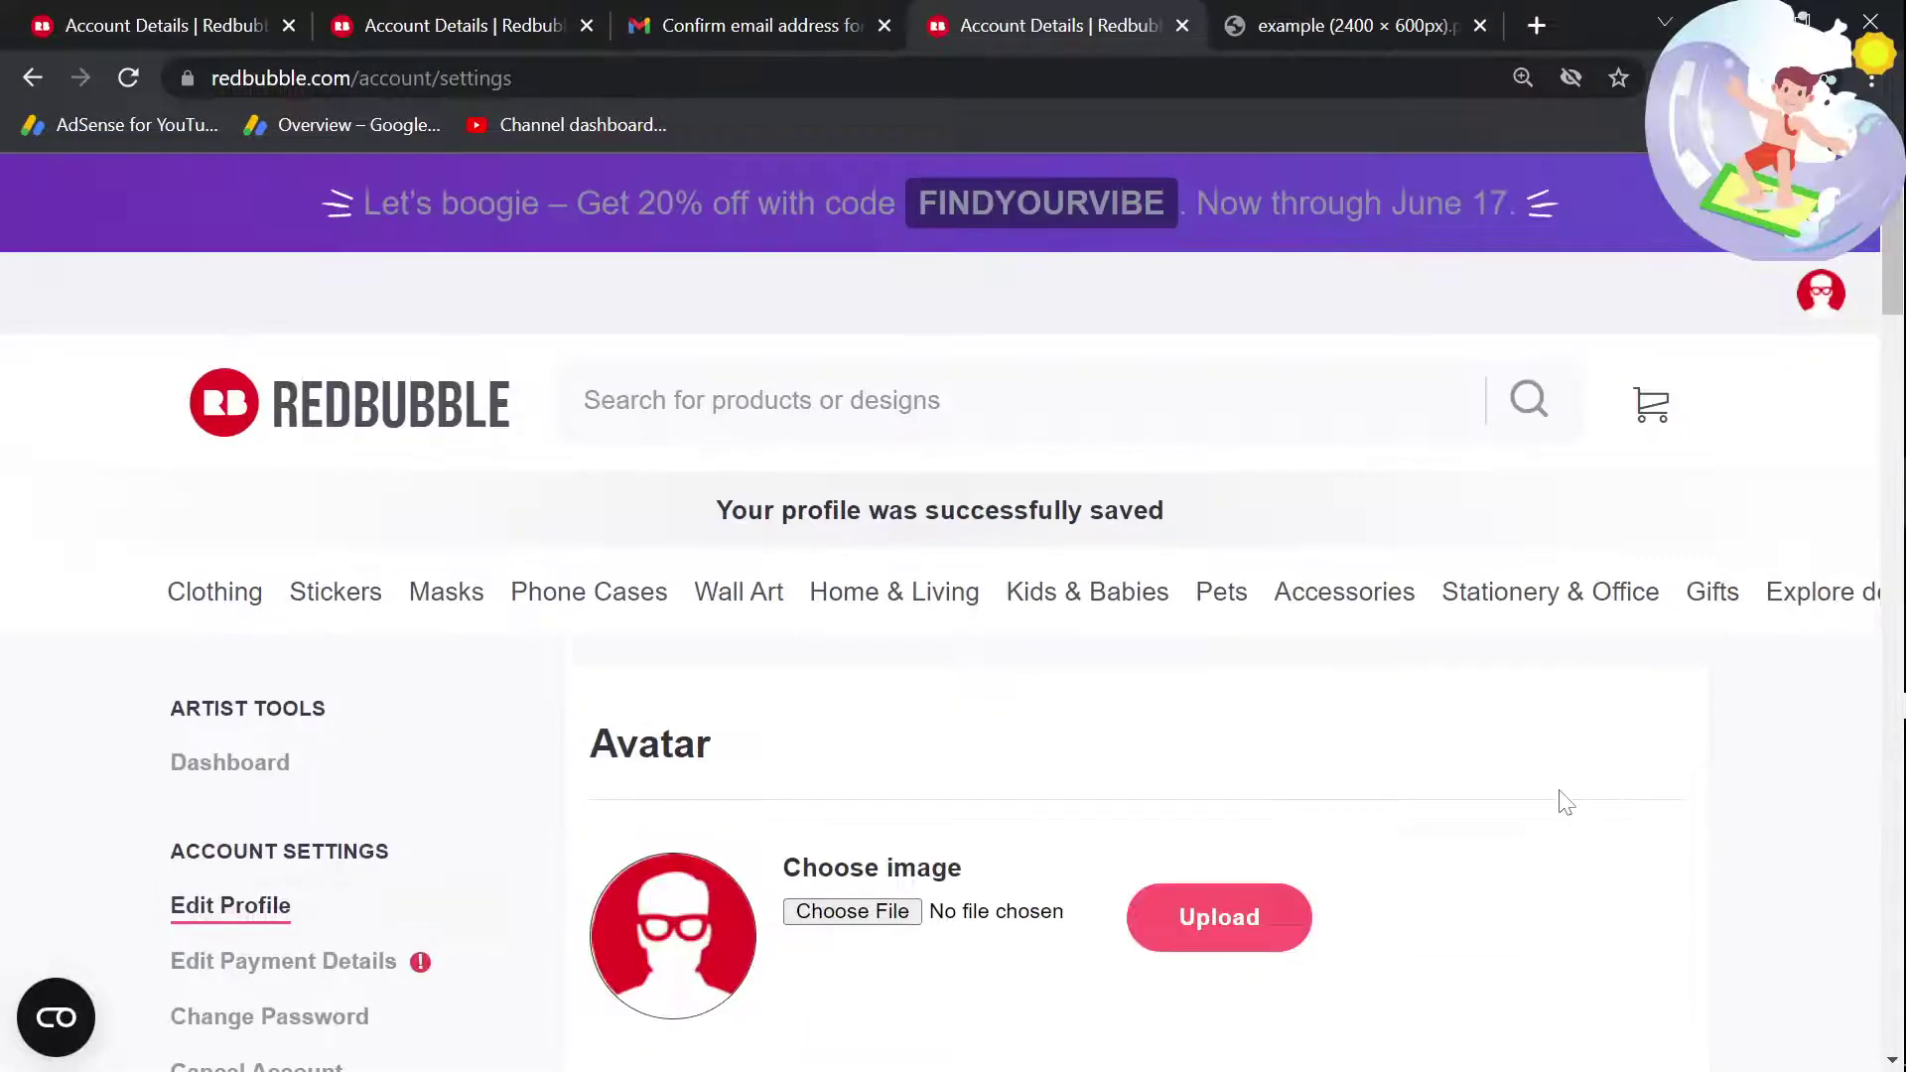
scroll(1498, 809, "down", 4)
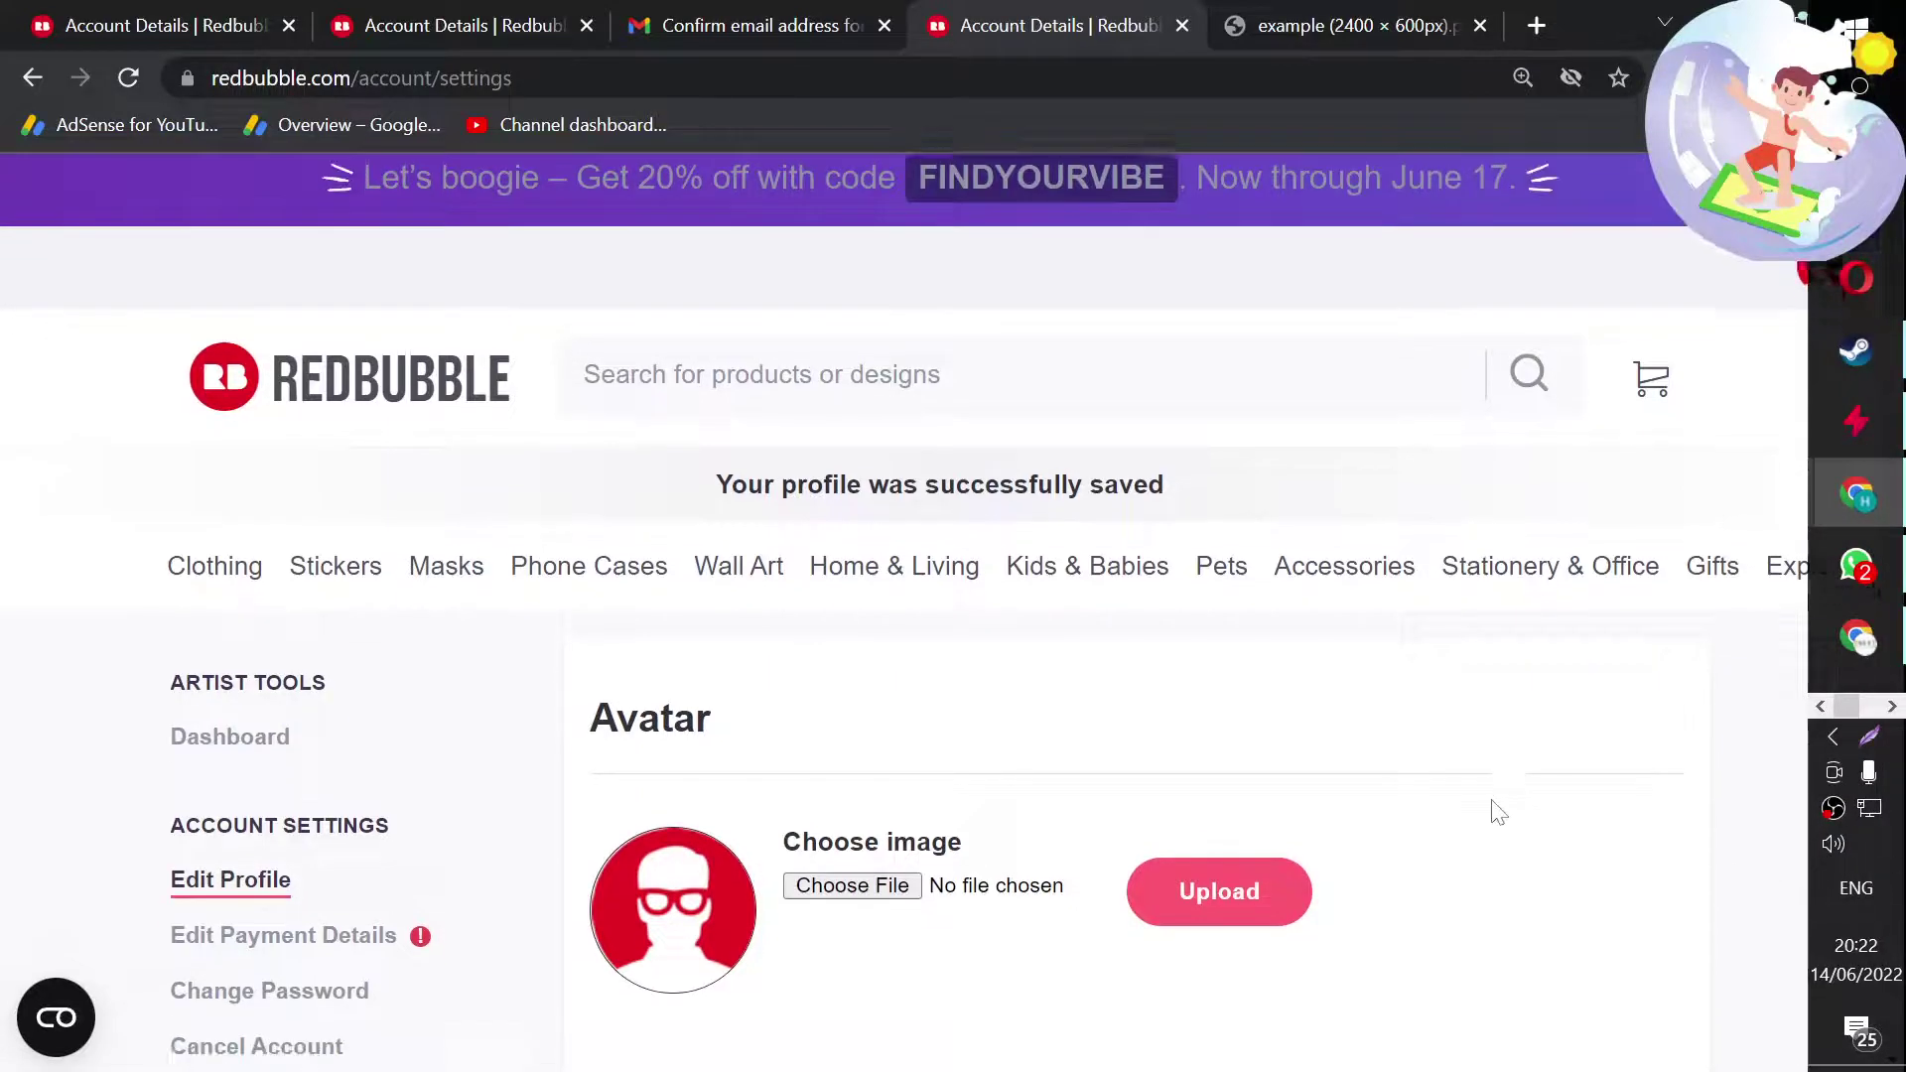
scroll(1348, 830, "down", 3)
scroll(1340, 832, "up", 7)
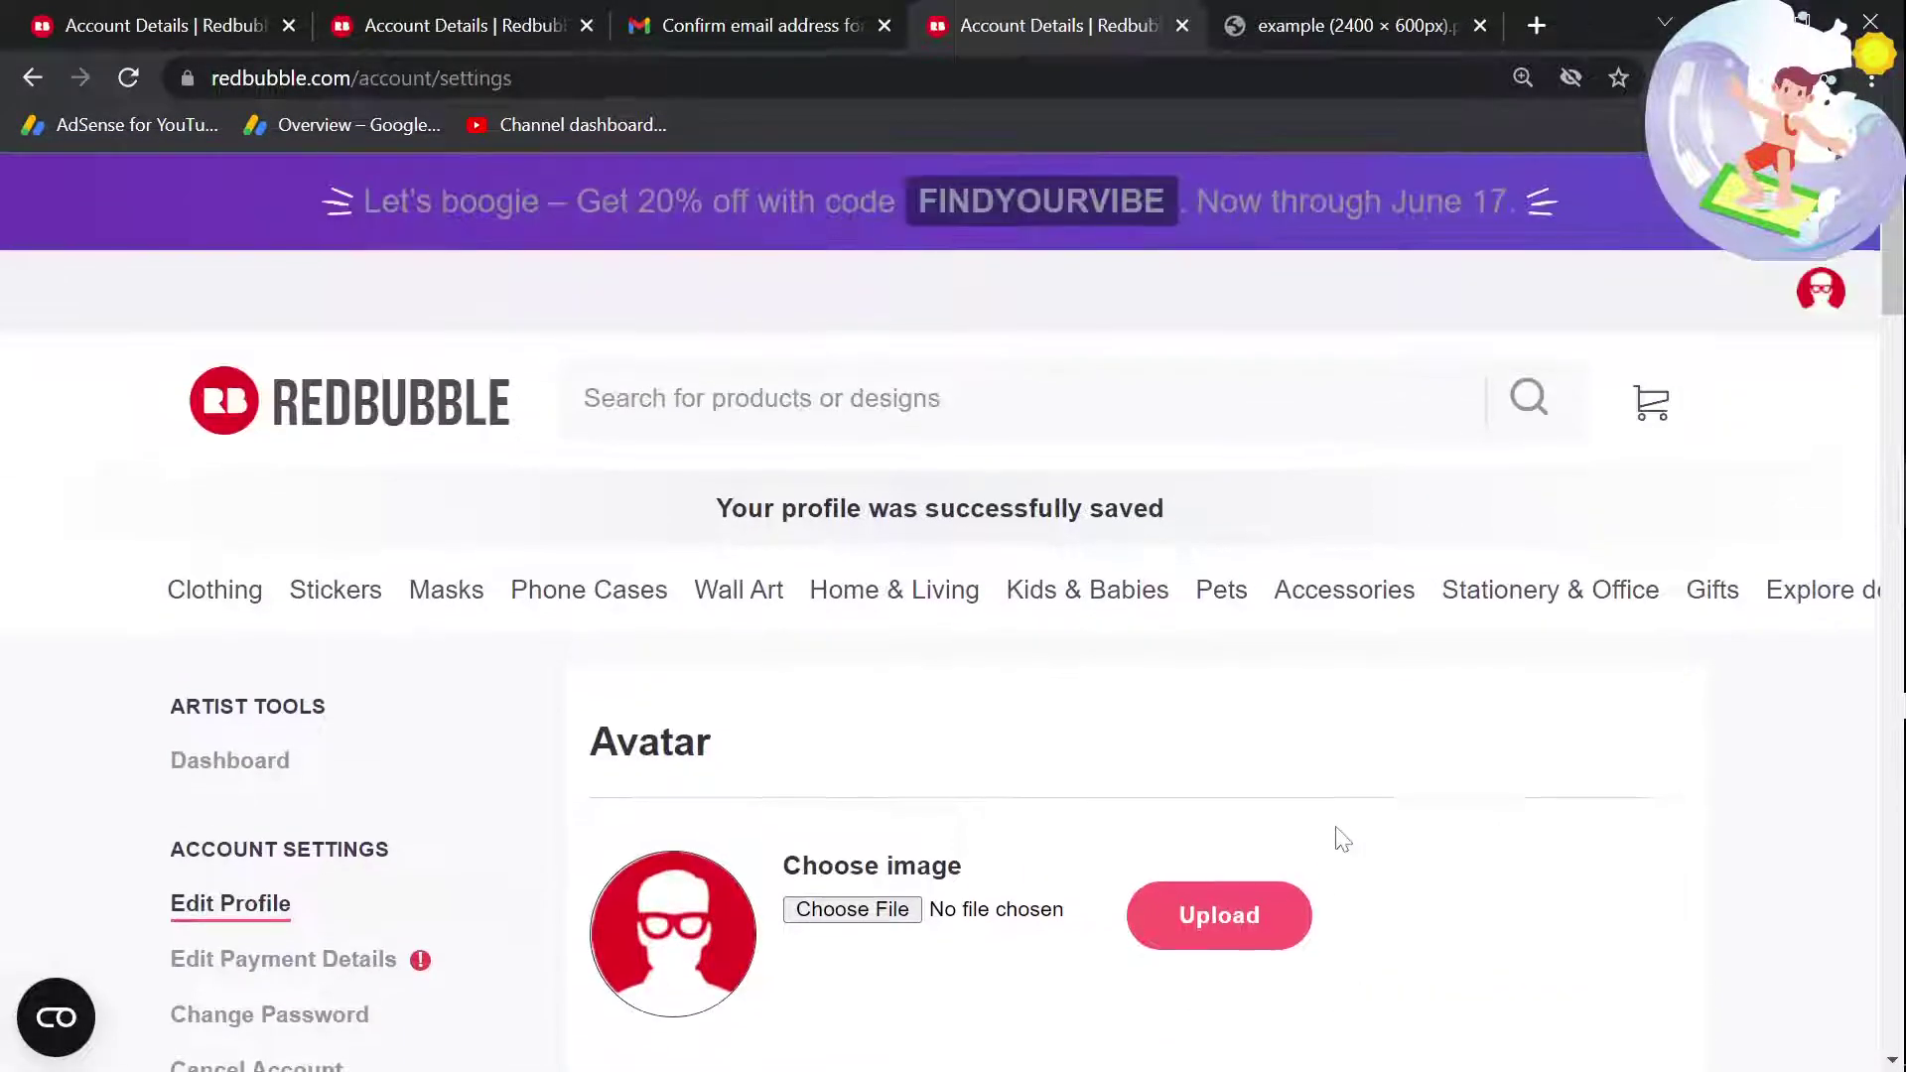
scroll(1311, 844, "down", 1)
scroll(711, 983, "down", 3)
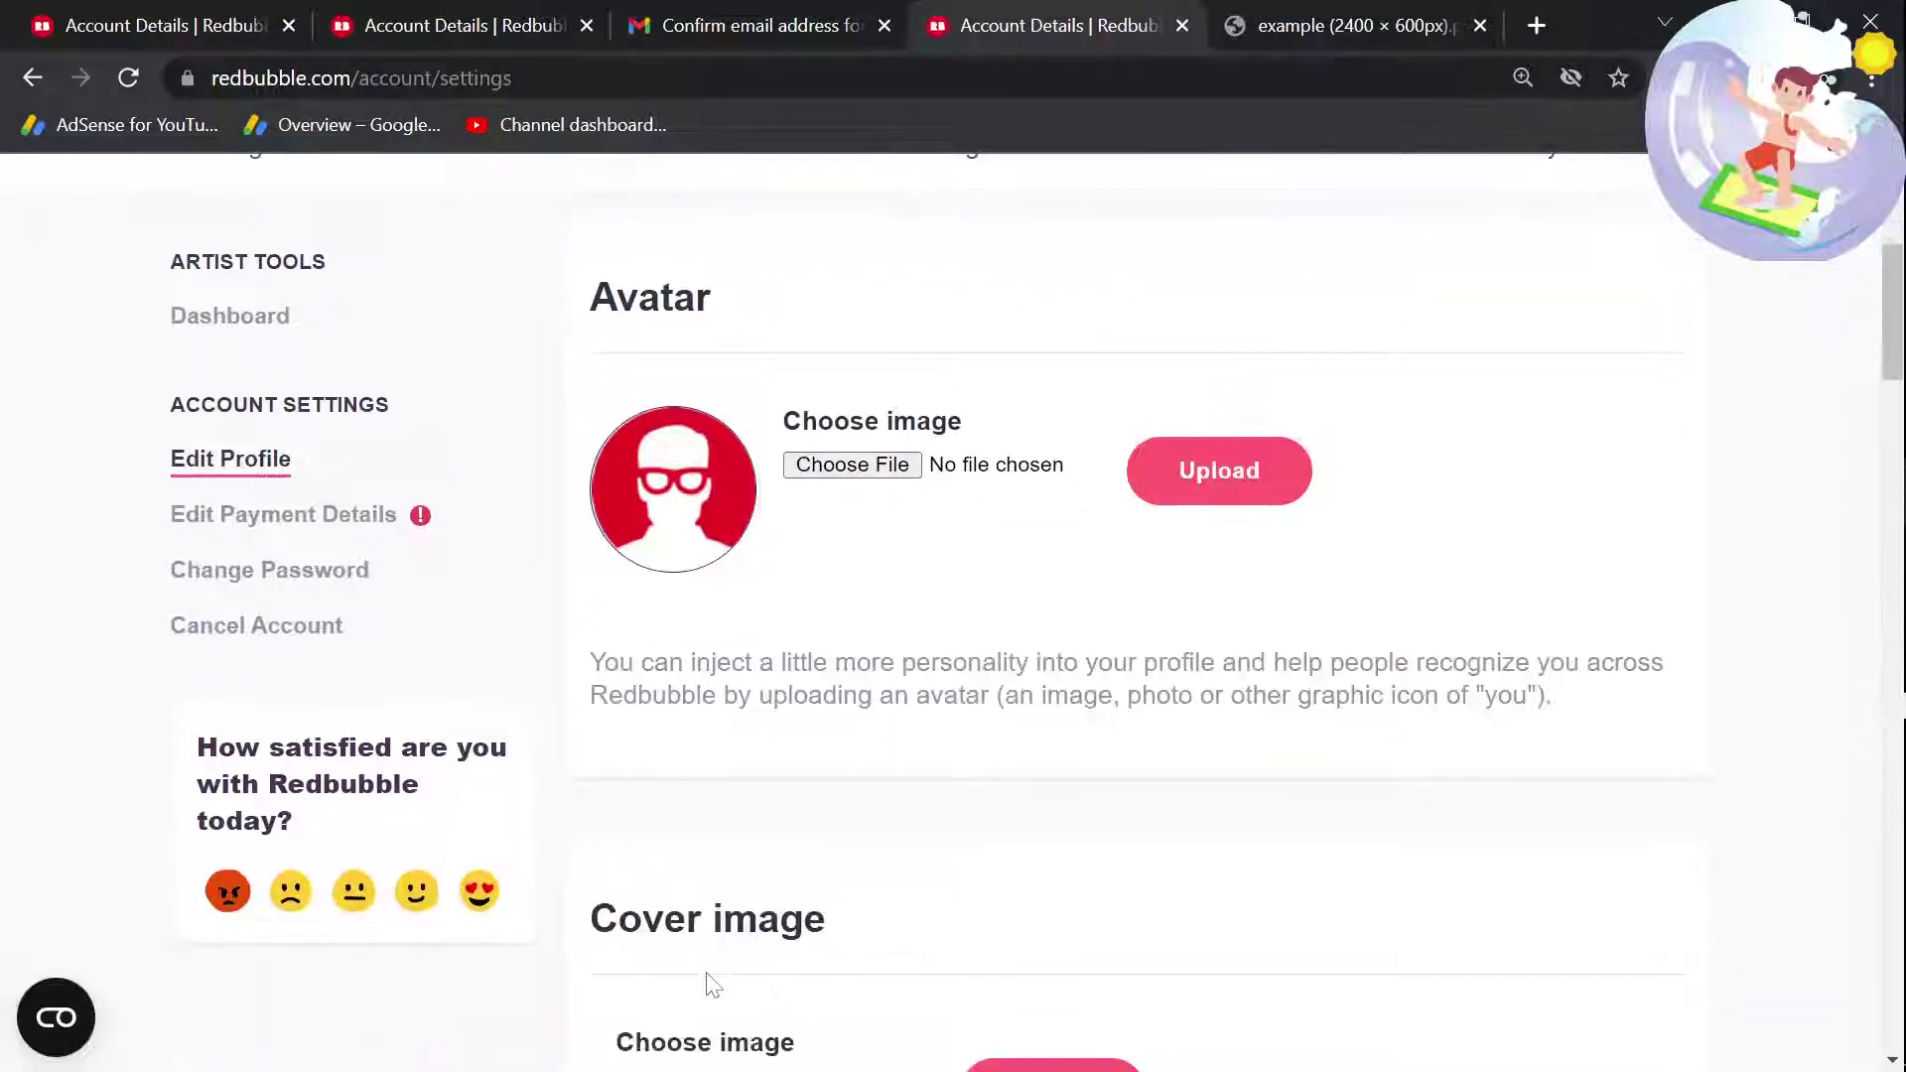
scroll(711, 983, "up", 4)
Step: Try to view the new account's own profile page and return to the account settings
left_click(1836, 297)
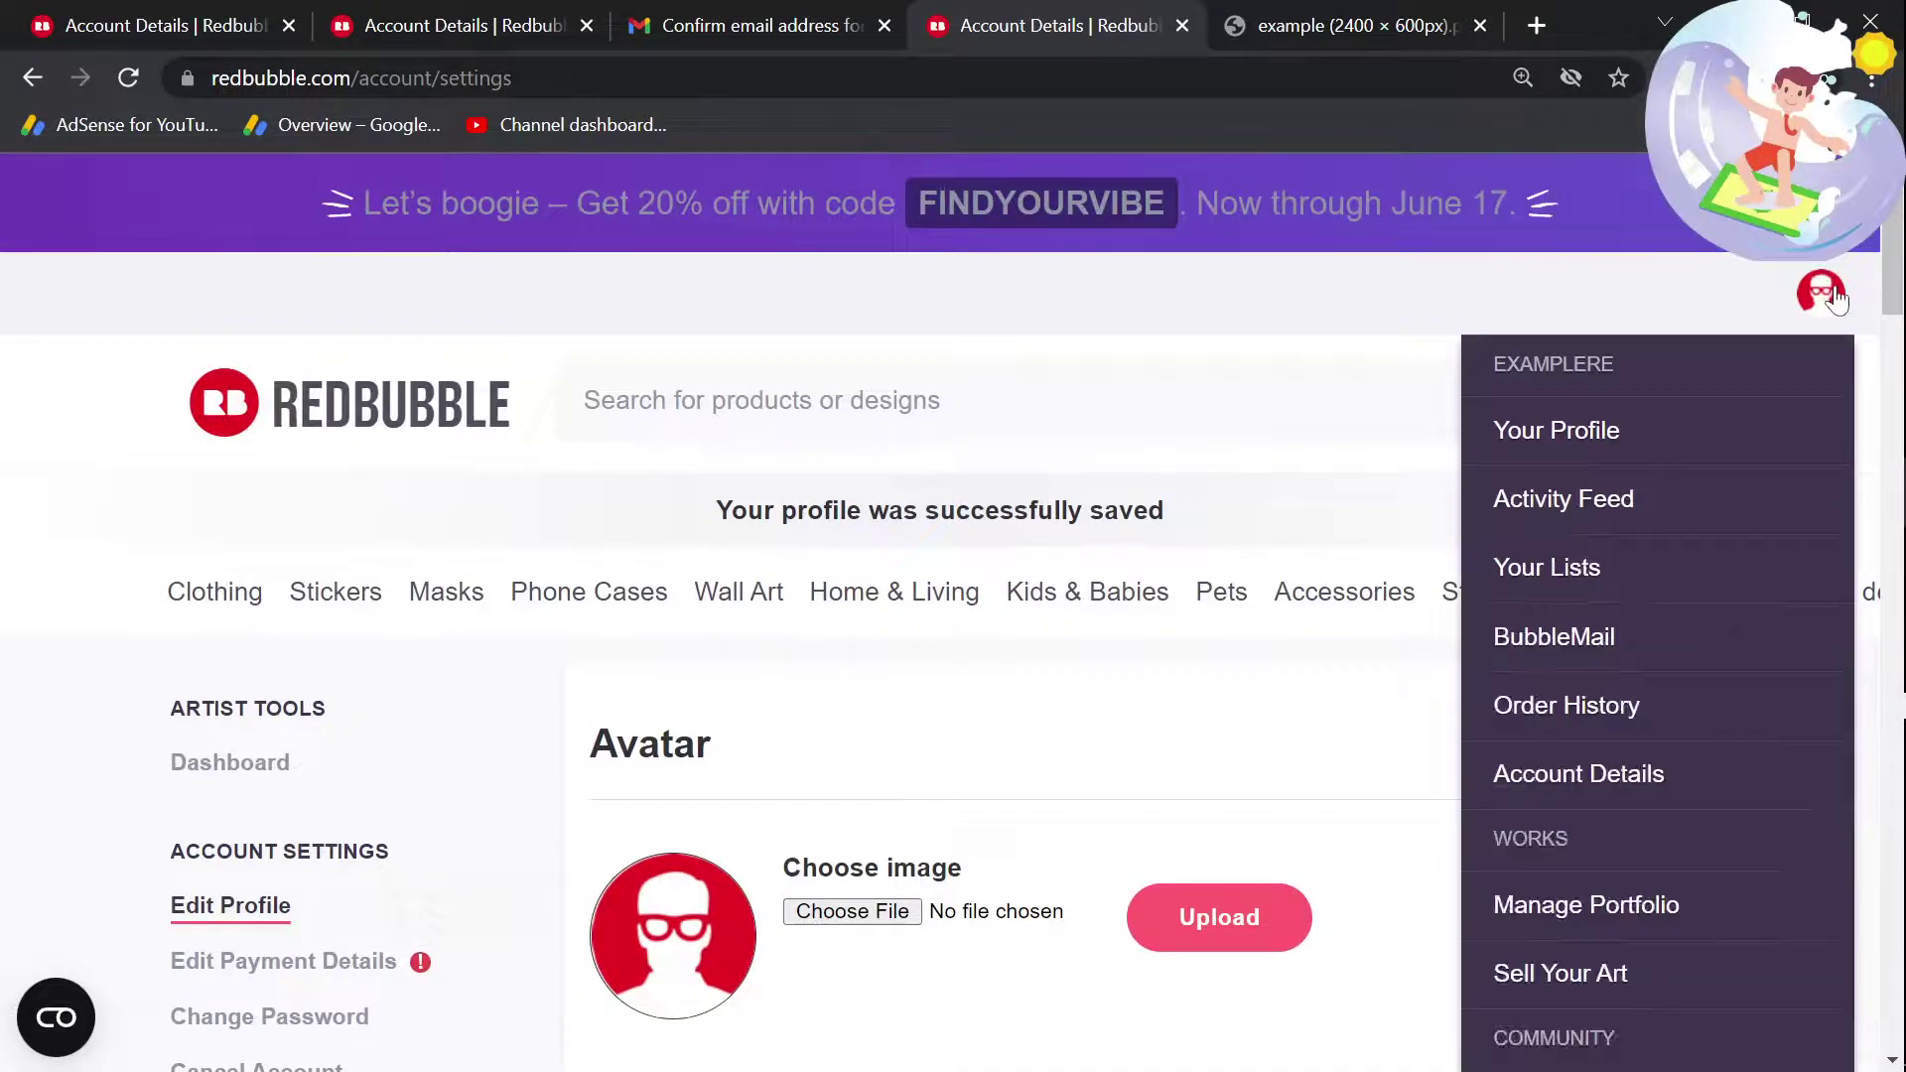
left_click(1574, 433)
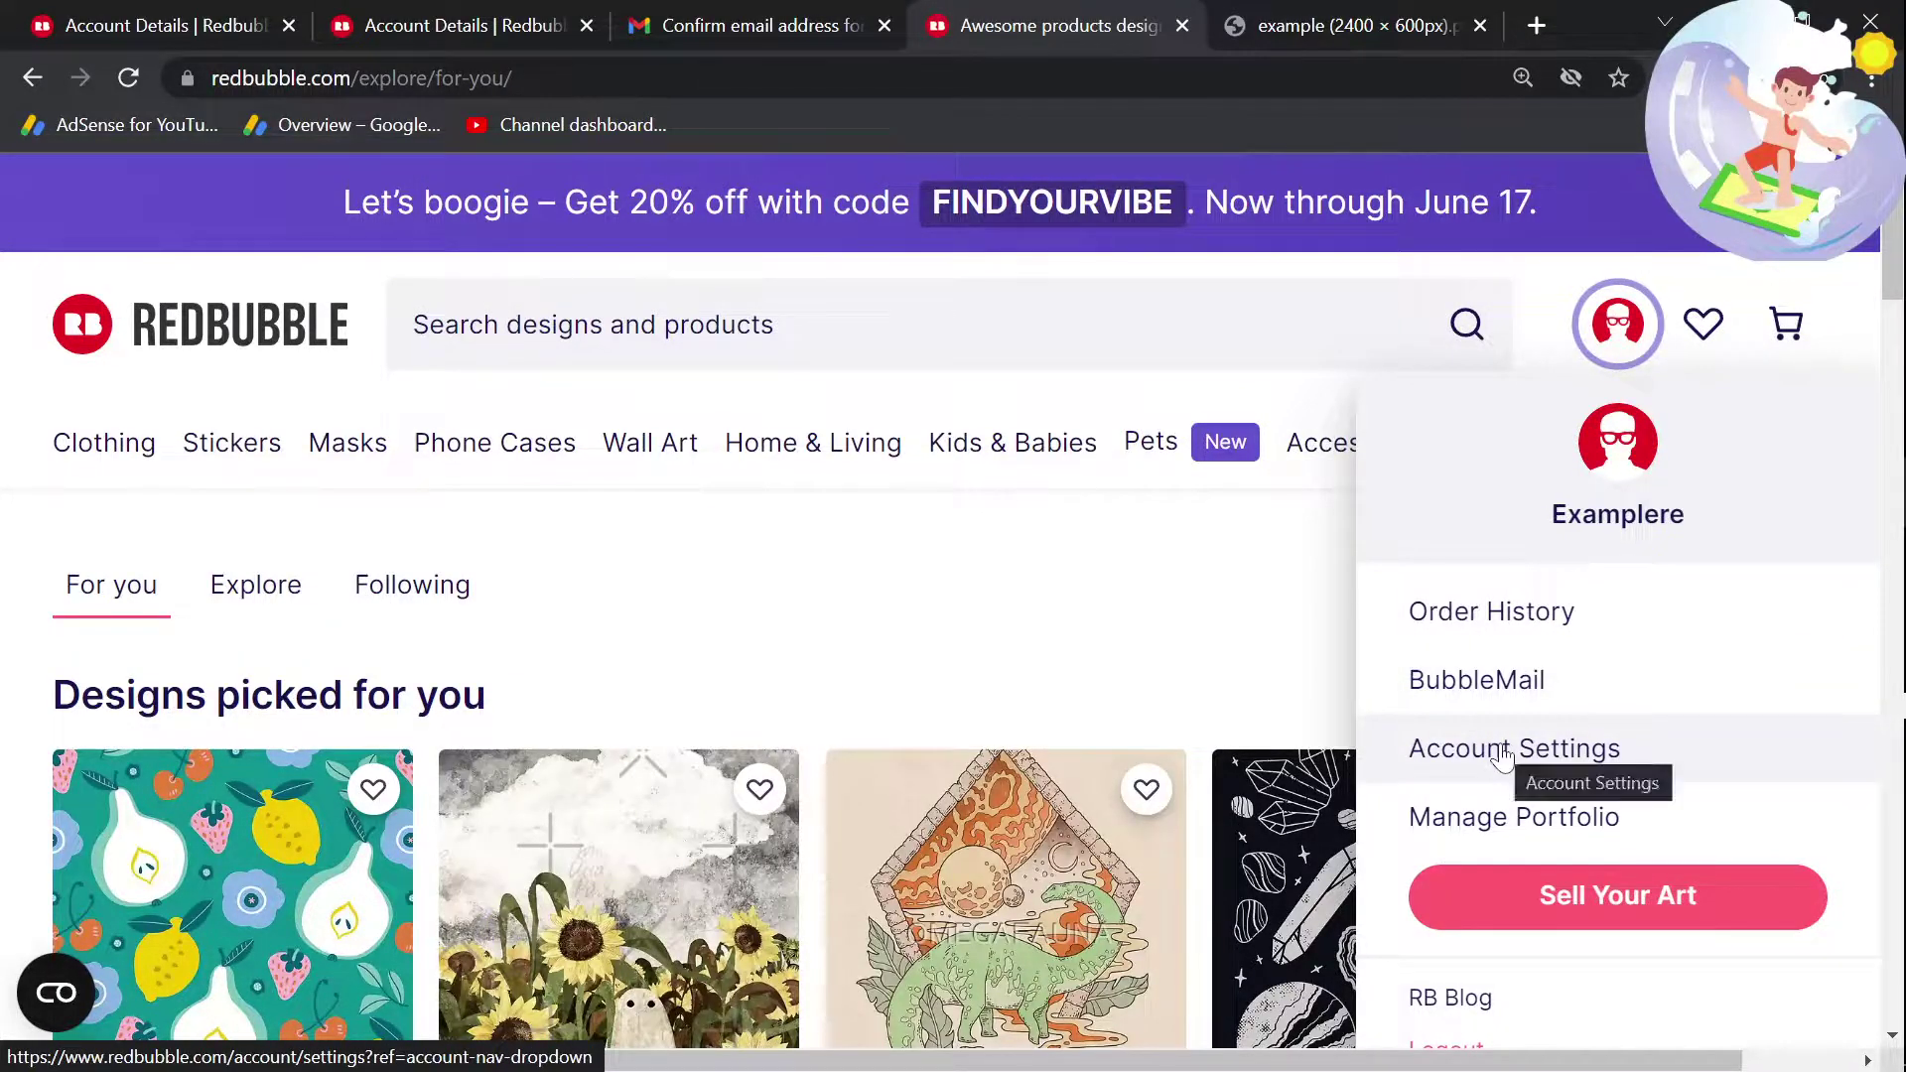
scroll(1504, 759, "down", 1)
left_click(1482, 607)
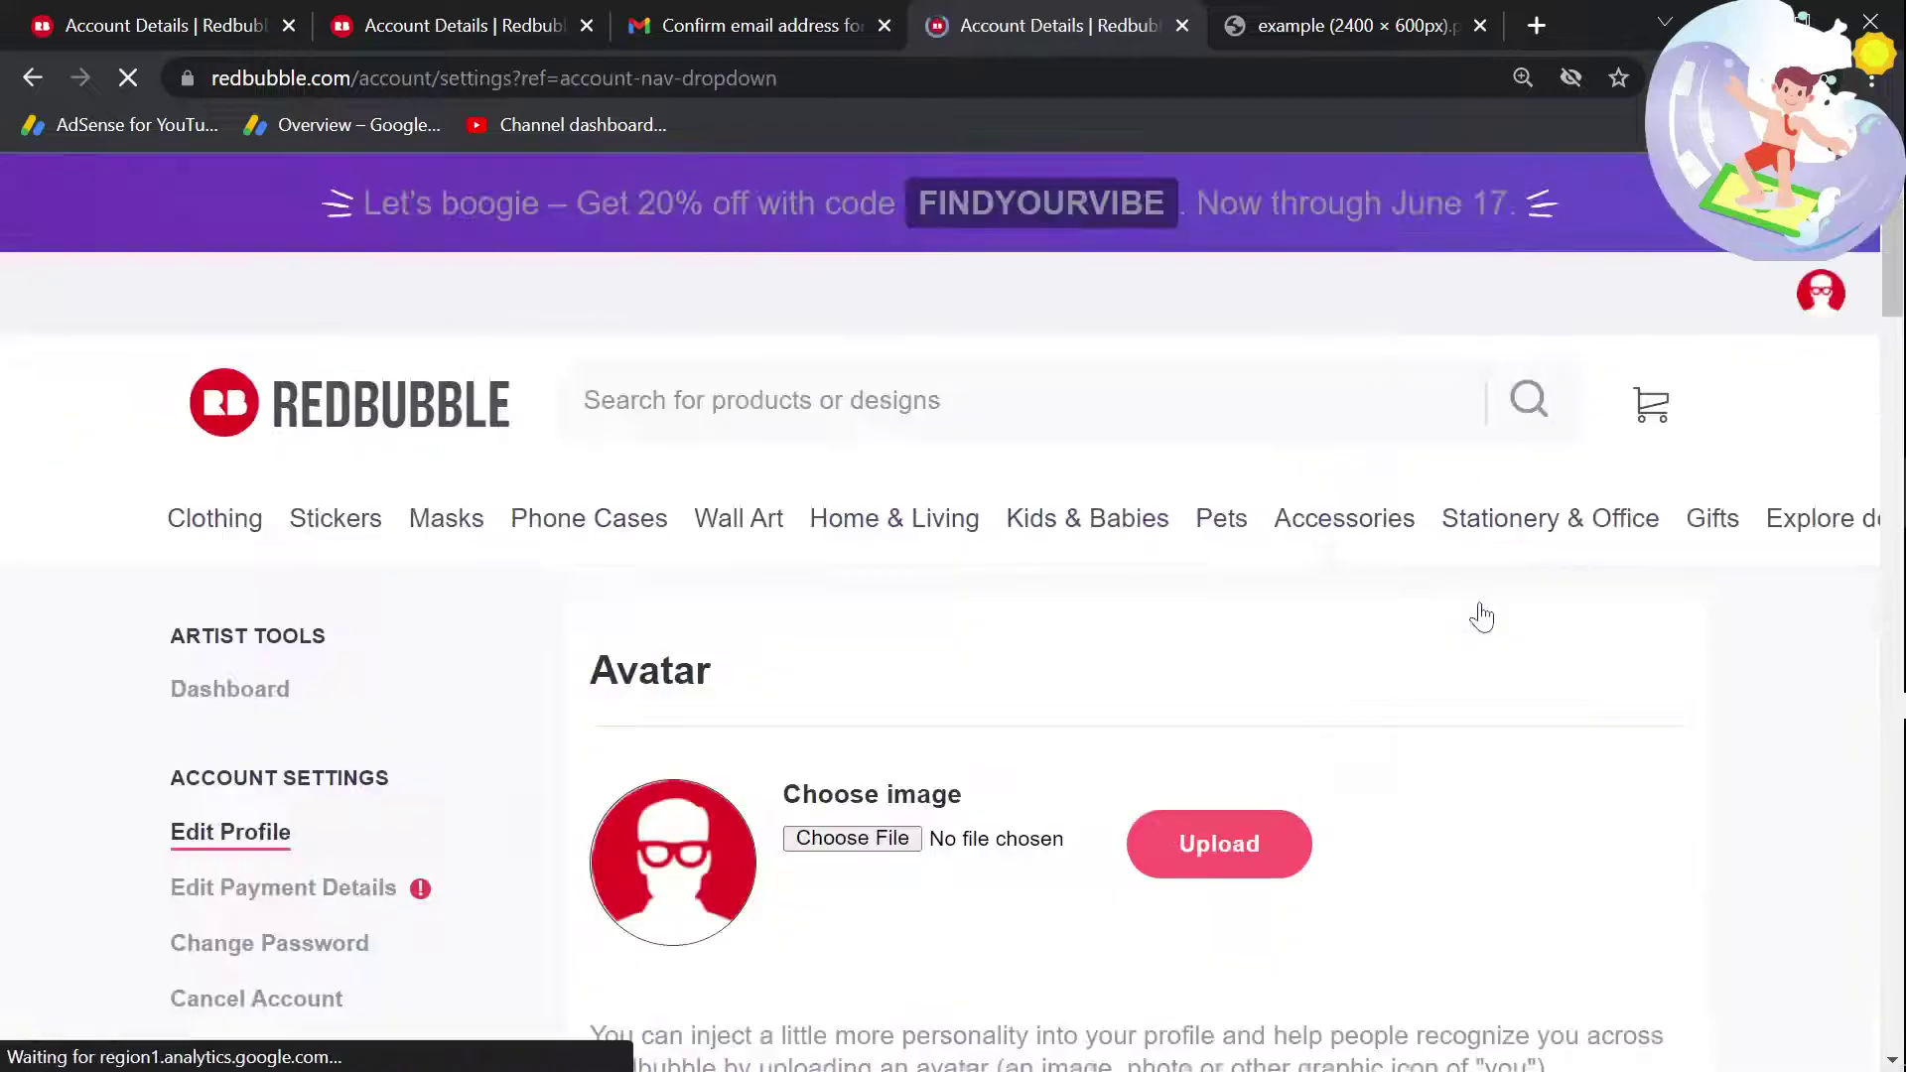
Step: Open the payment details form and review its residential address, postal address, payment currency and user agreement sections
scroll(874, 716, "down", 3)
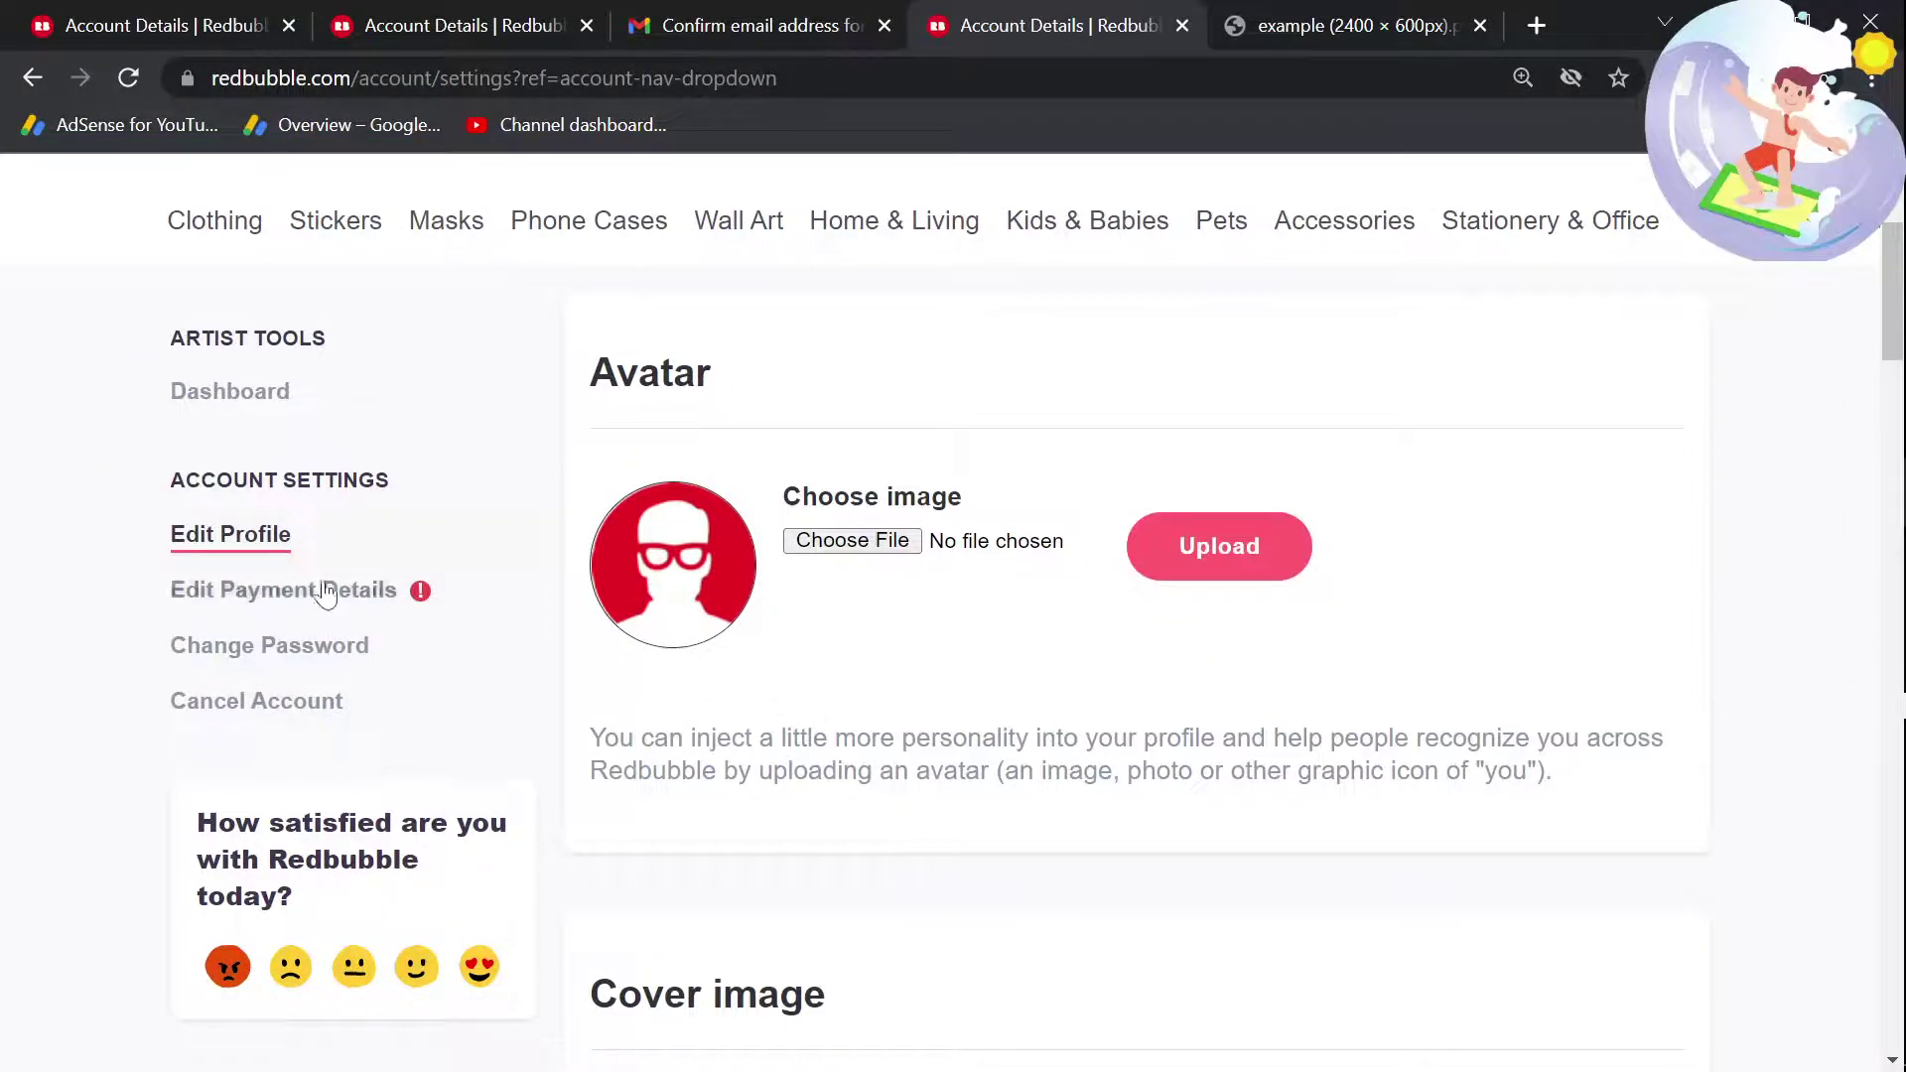
left_click(326, 592)
scroll(846, 732, "down", 7)
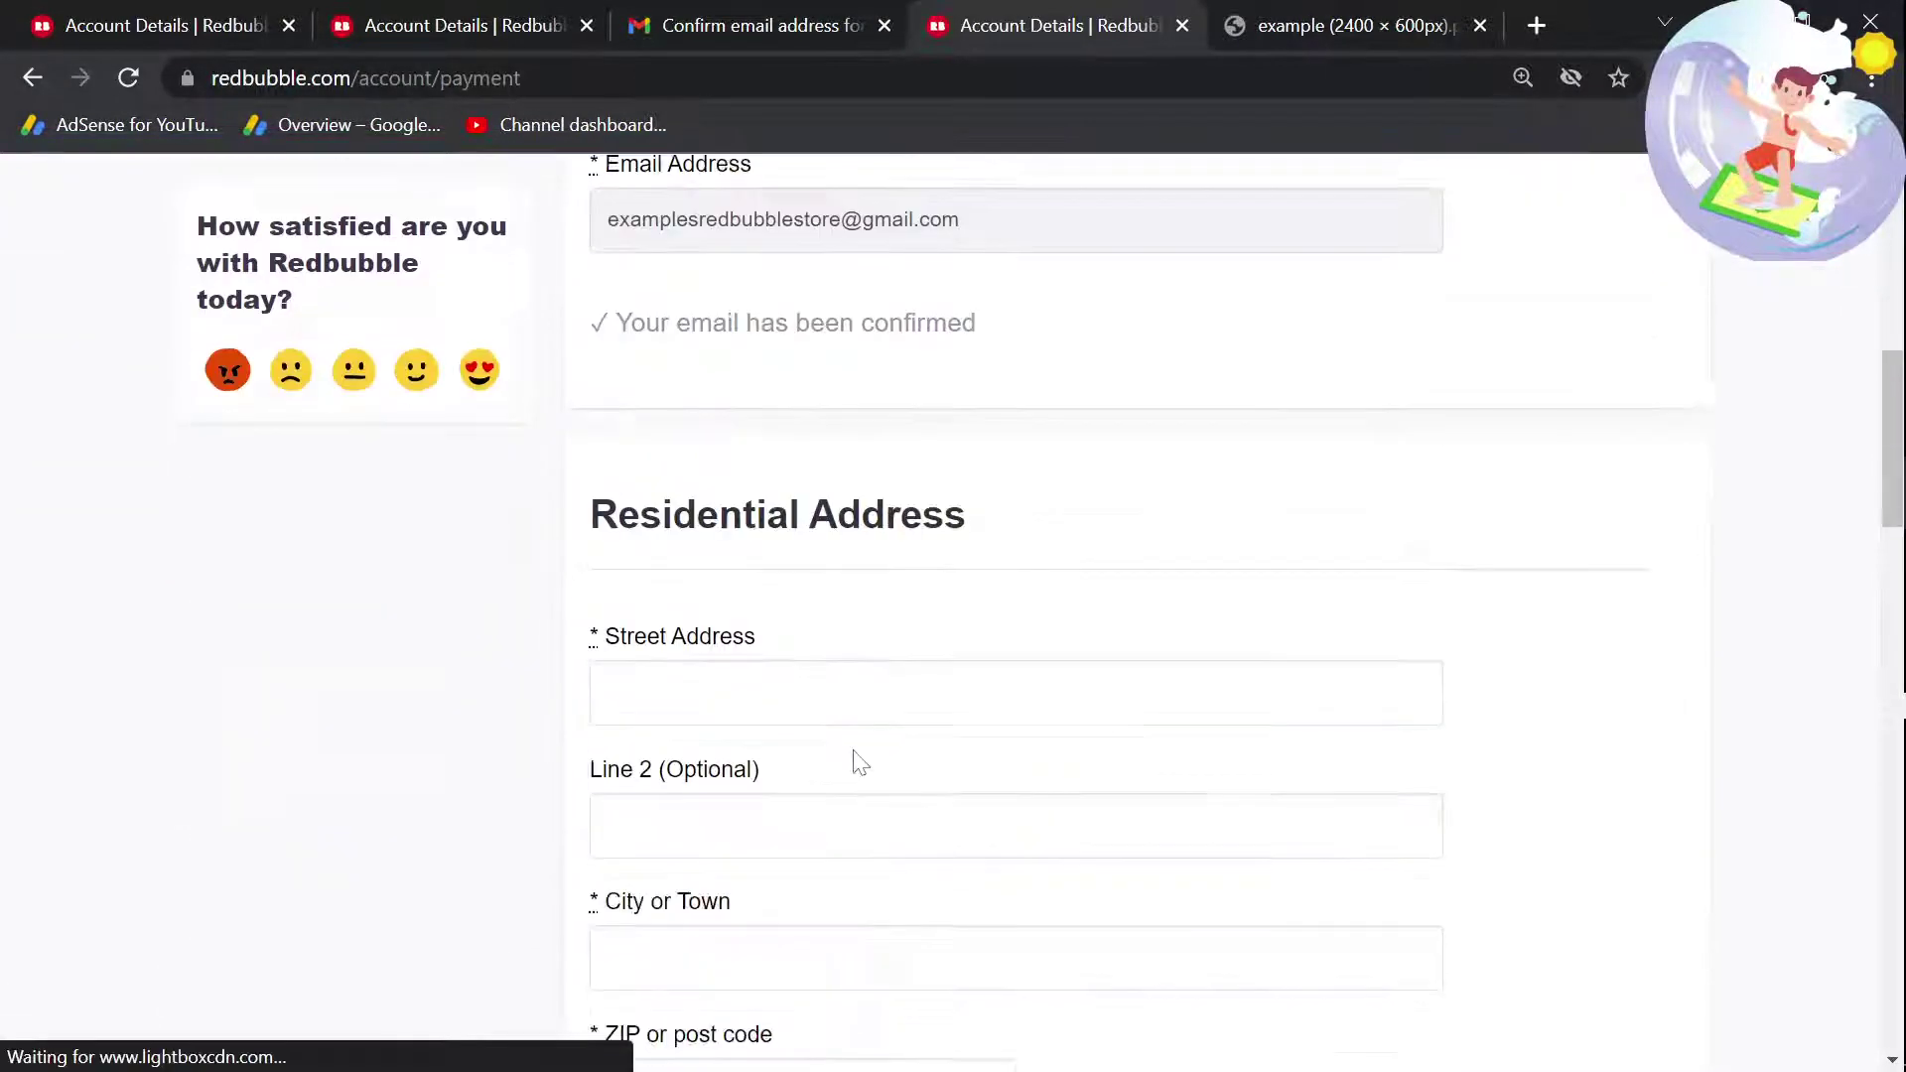
scroll(859, 762, "down", 15)
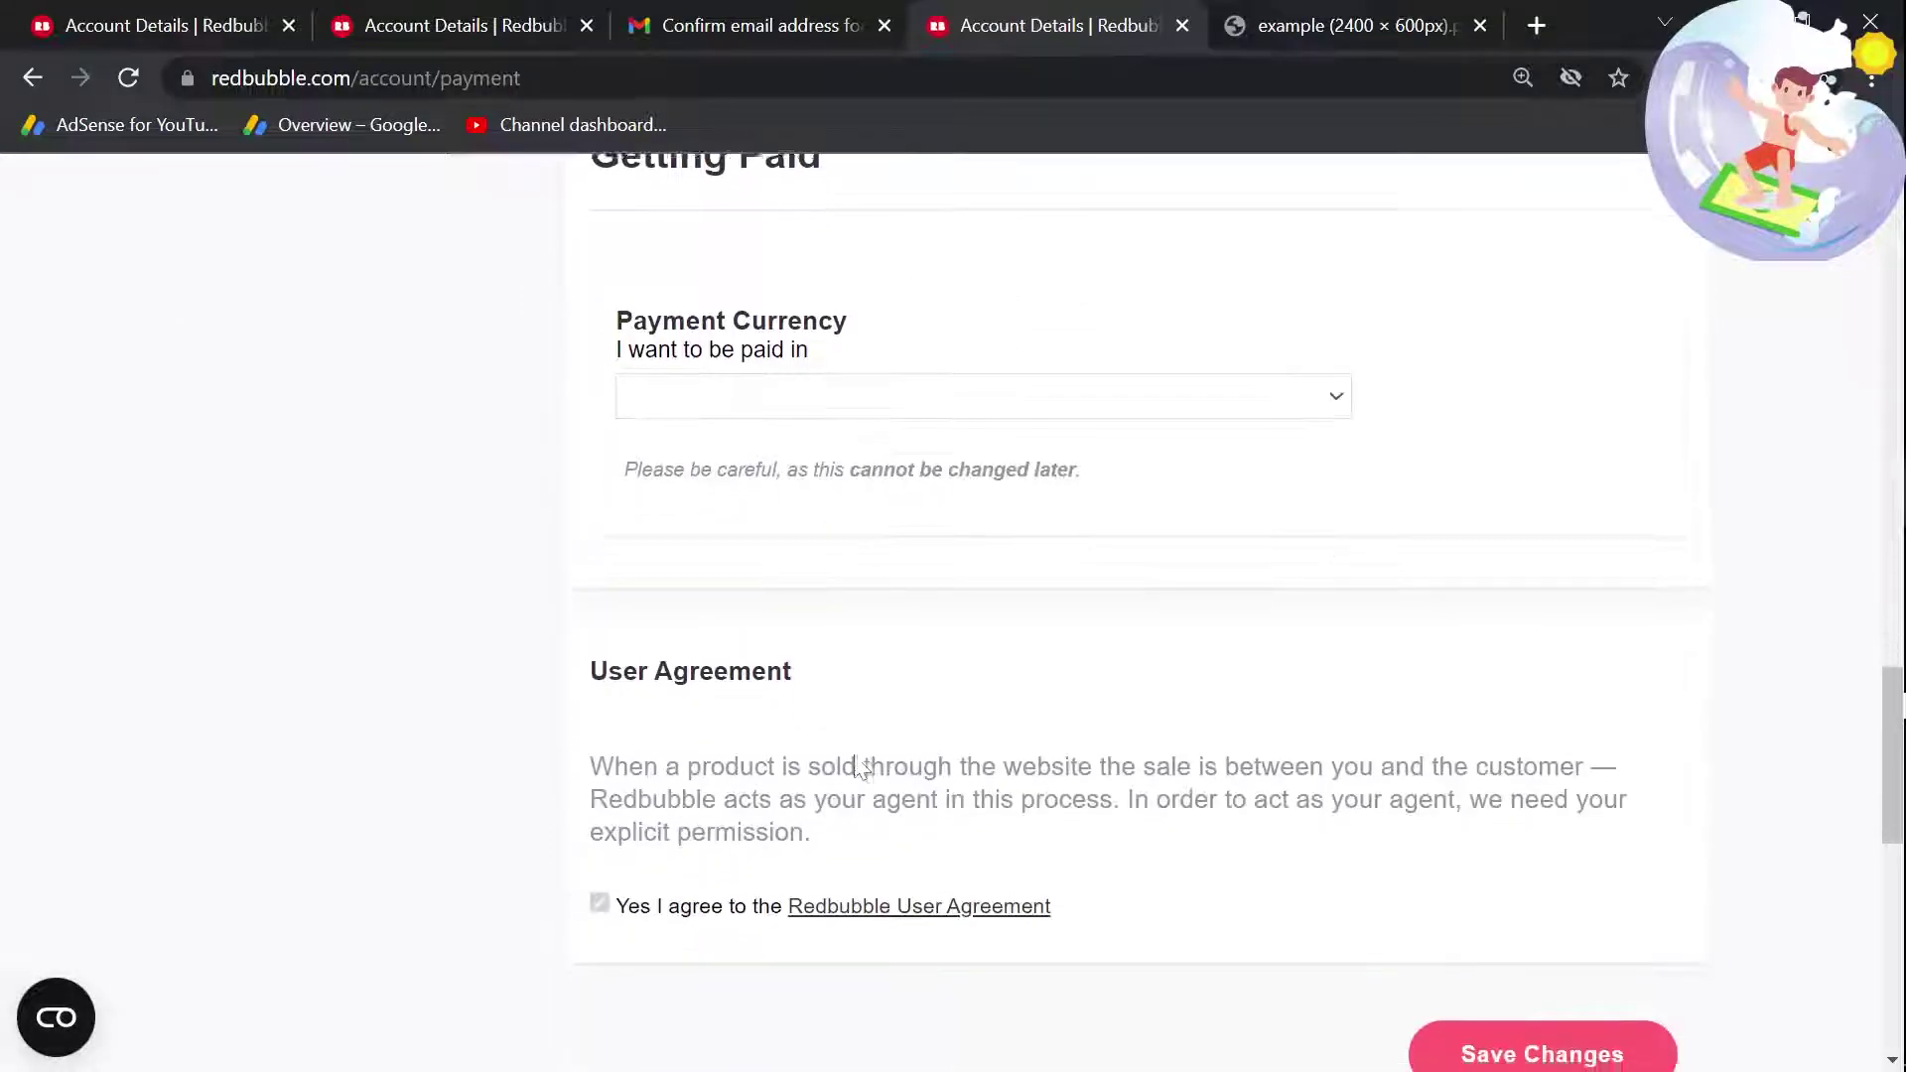
scroll(860, 765, "up", 1)
scroll(640, 655, "up", 3)
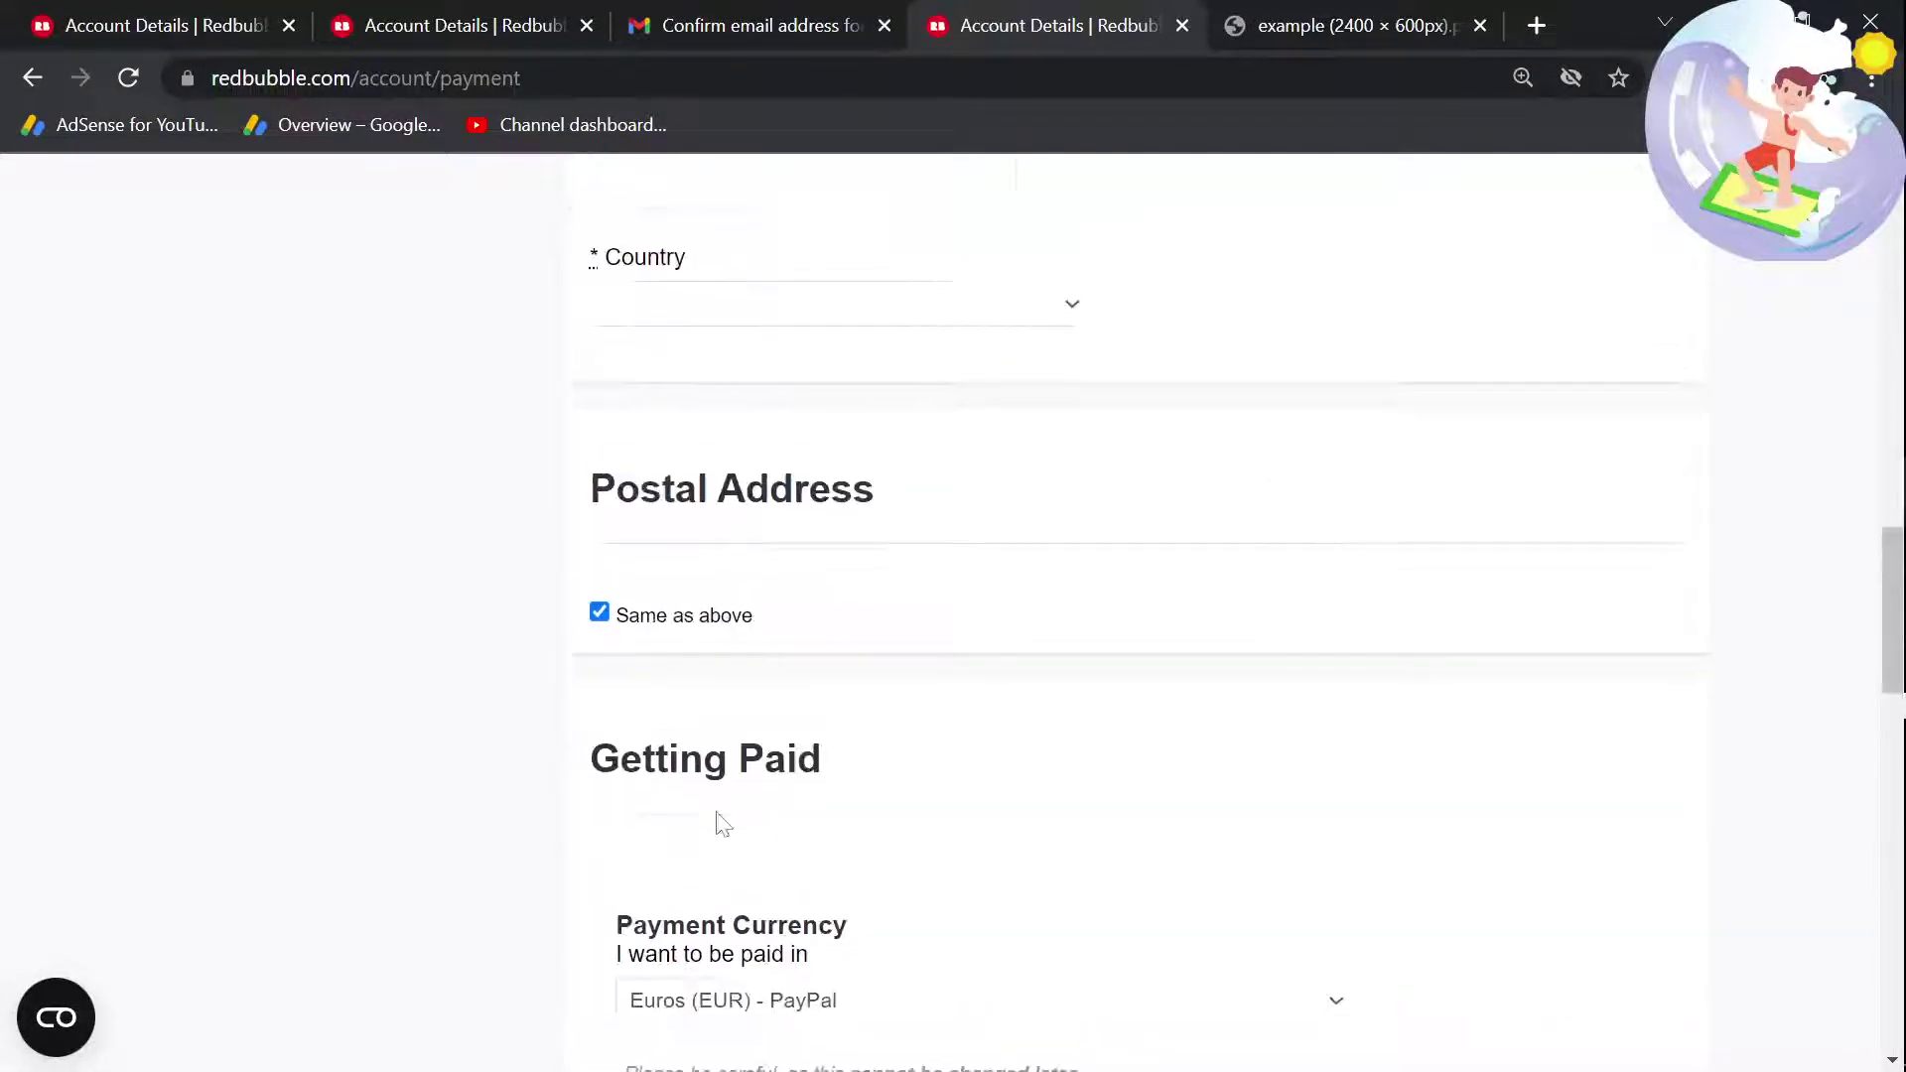
Step: Switch to the other browser window, load redbubble.com in a new tab and open the ItaliaQuotes shop's Dashboard
key("alt+Tab")
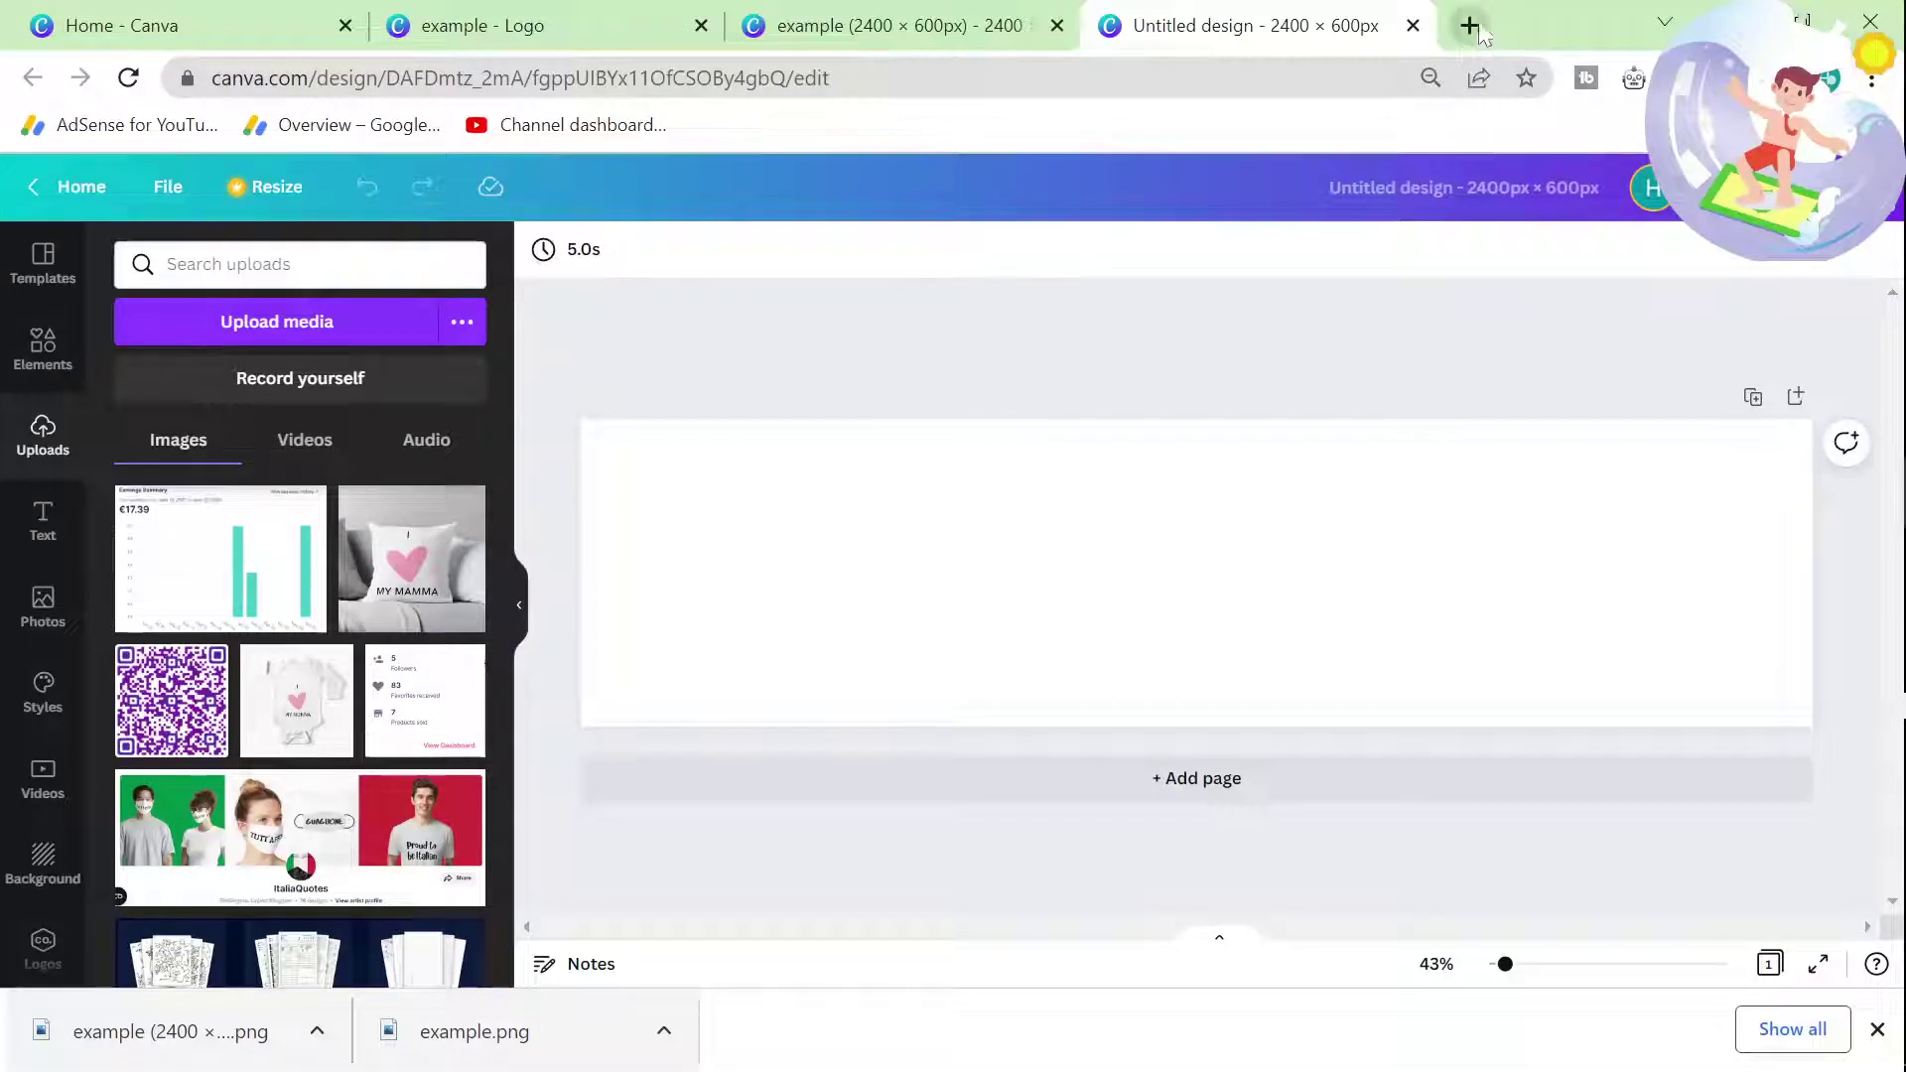
left_click(1475, 30)
type("redbubble.com")
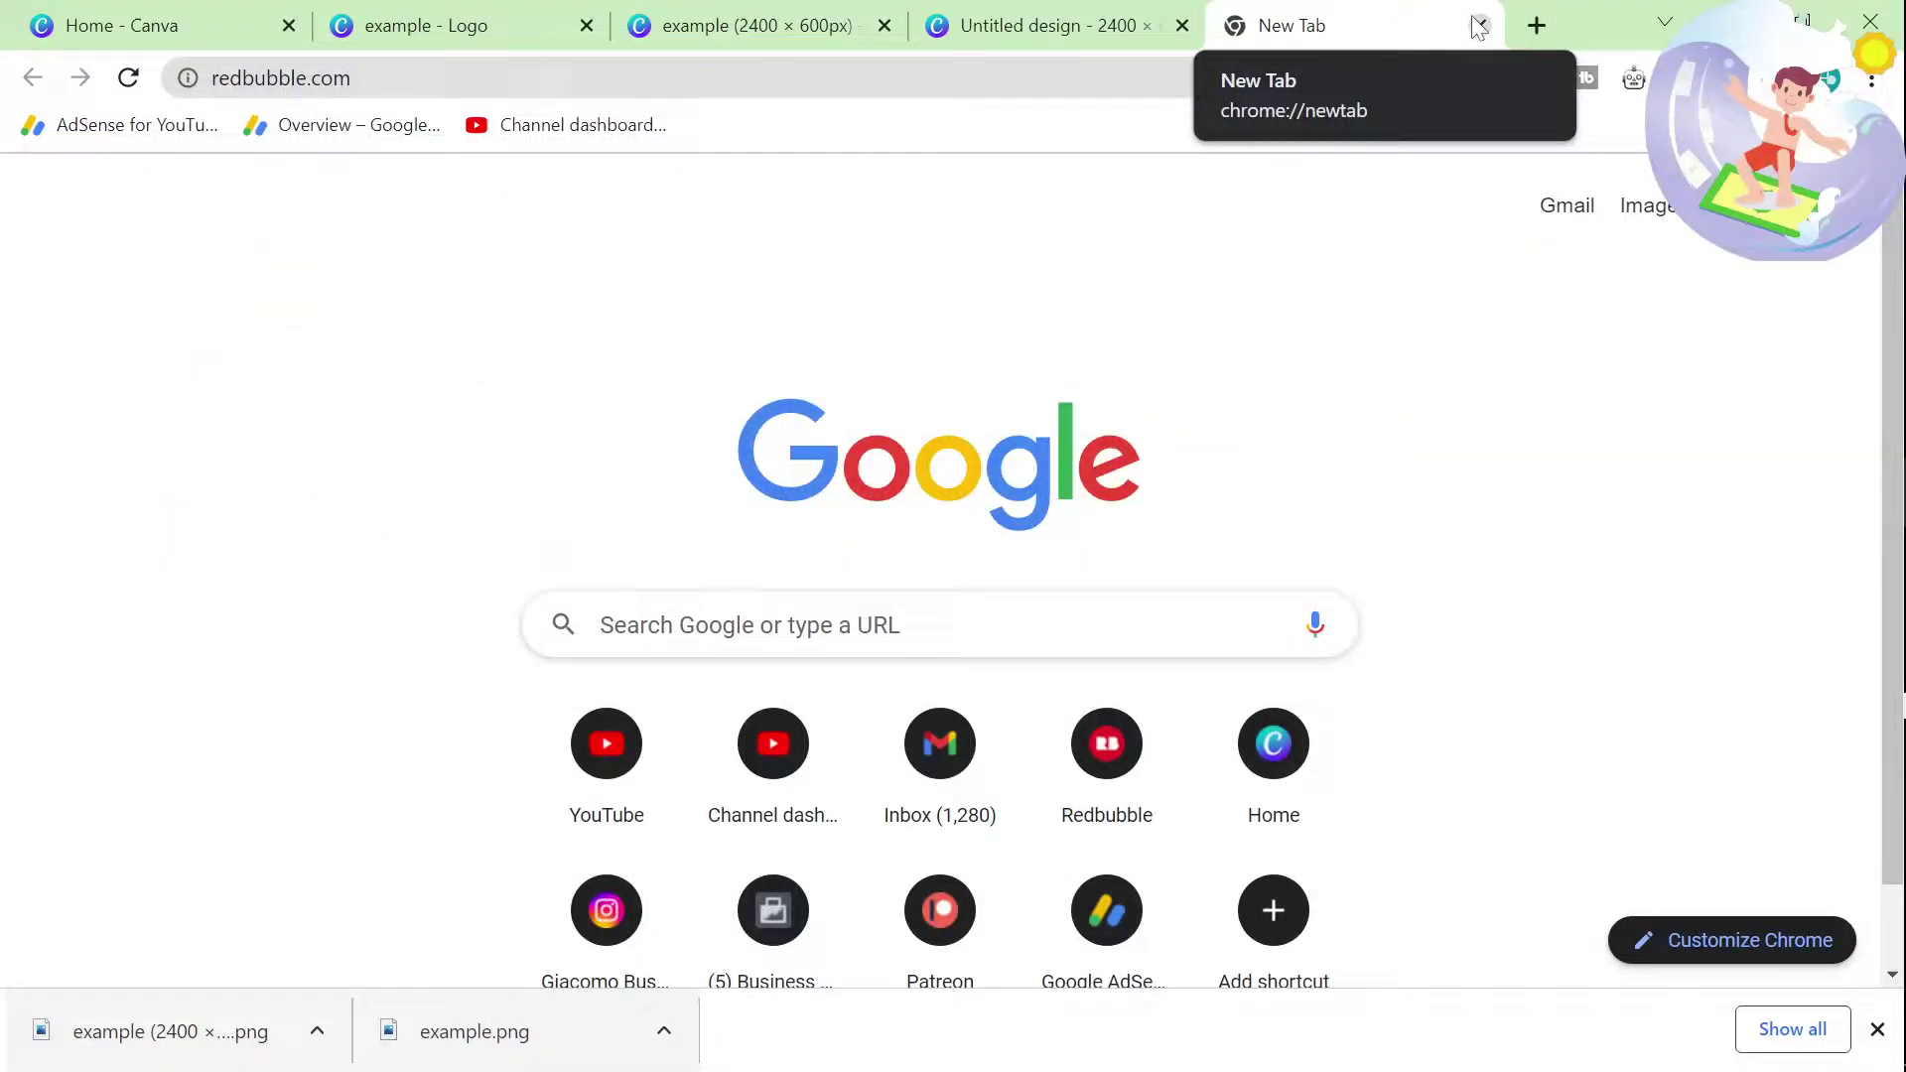
key("Return")
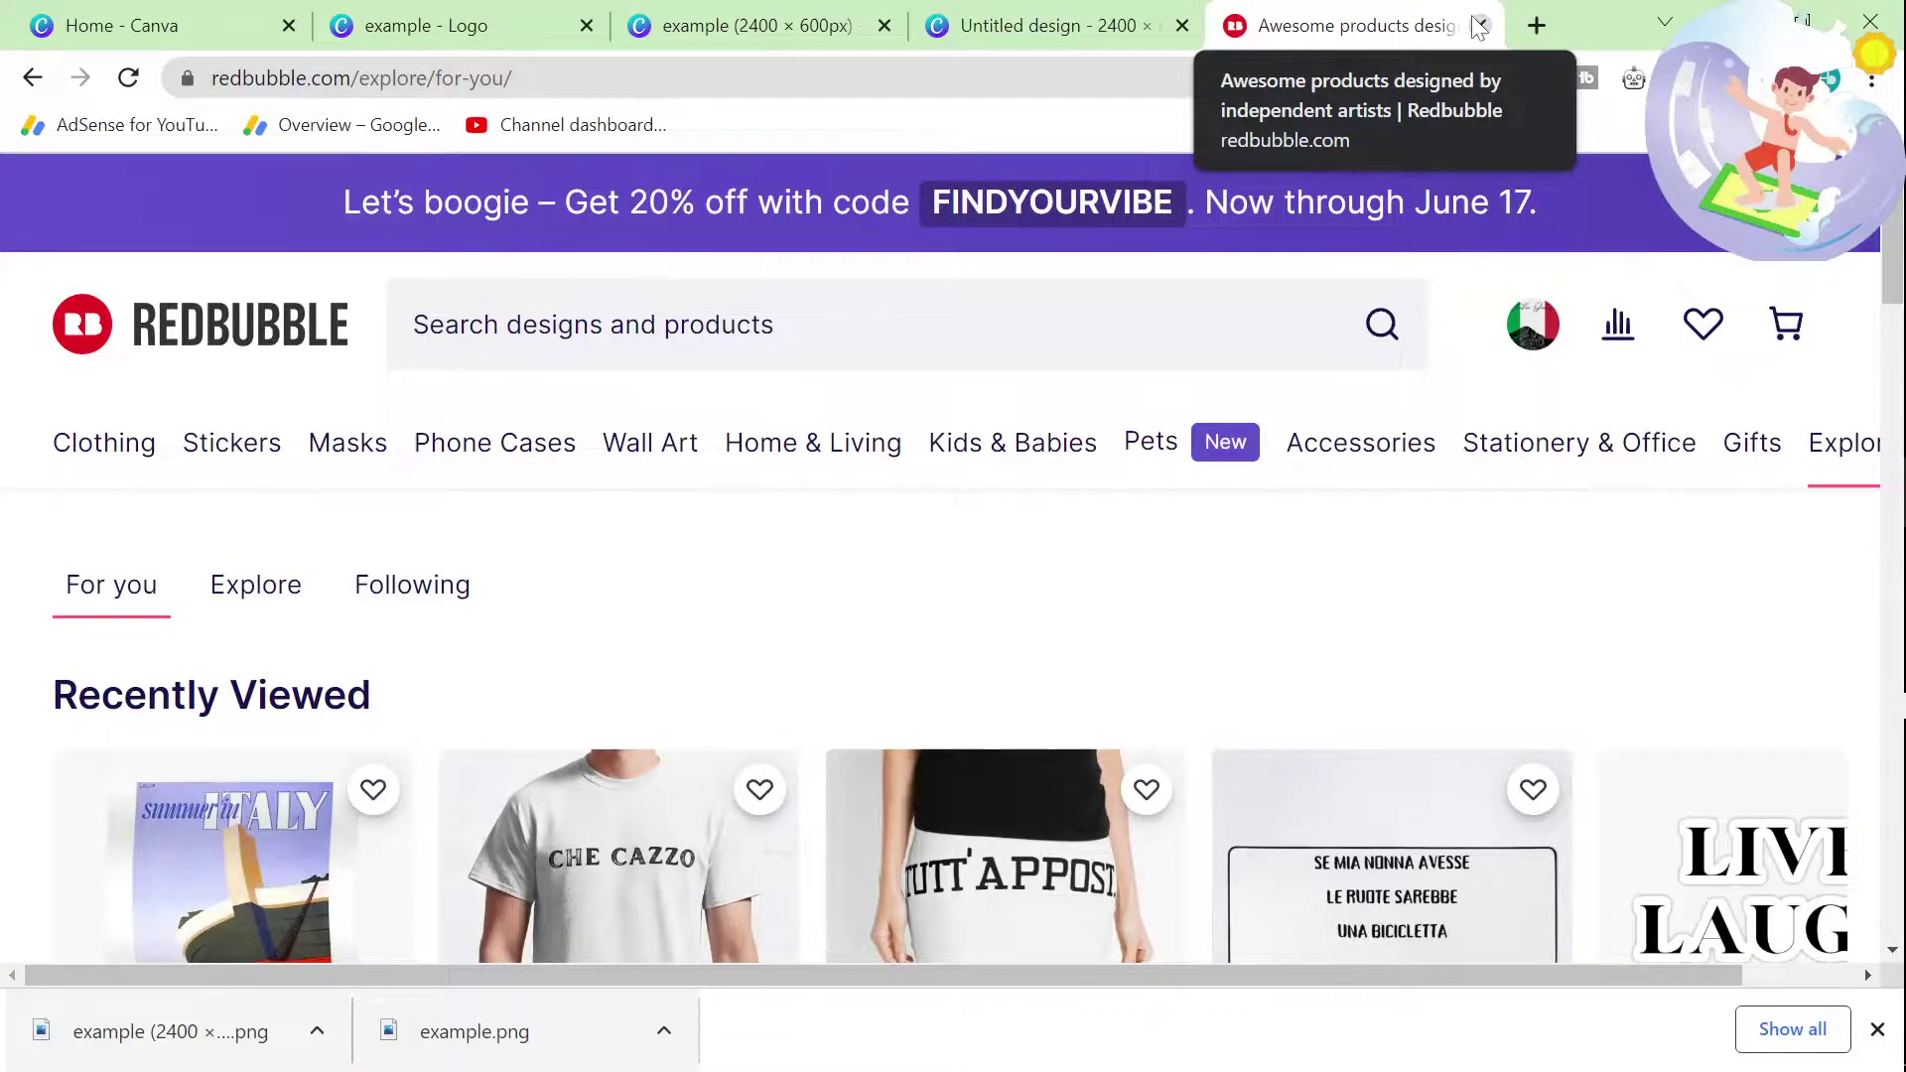
mouse_move(1445, 447)
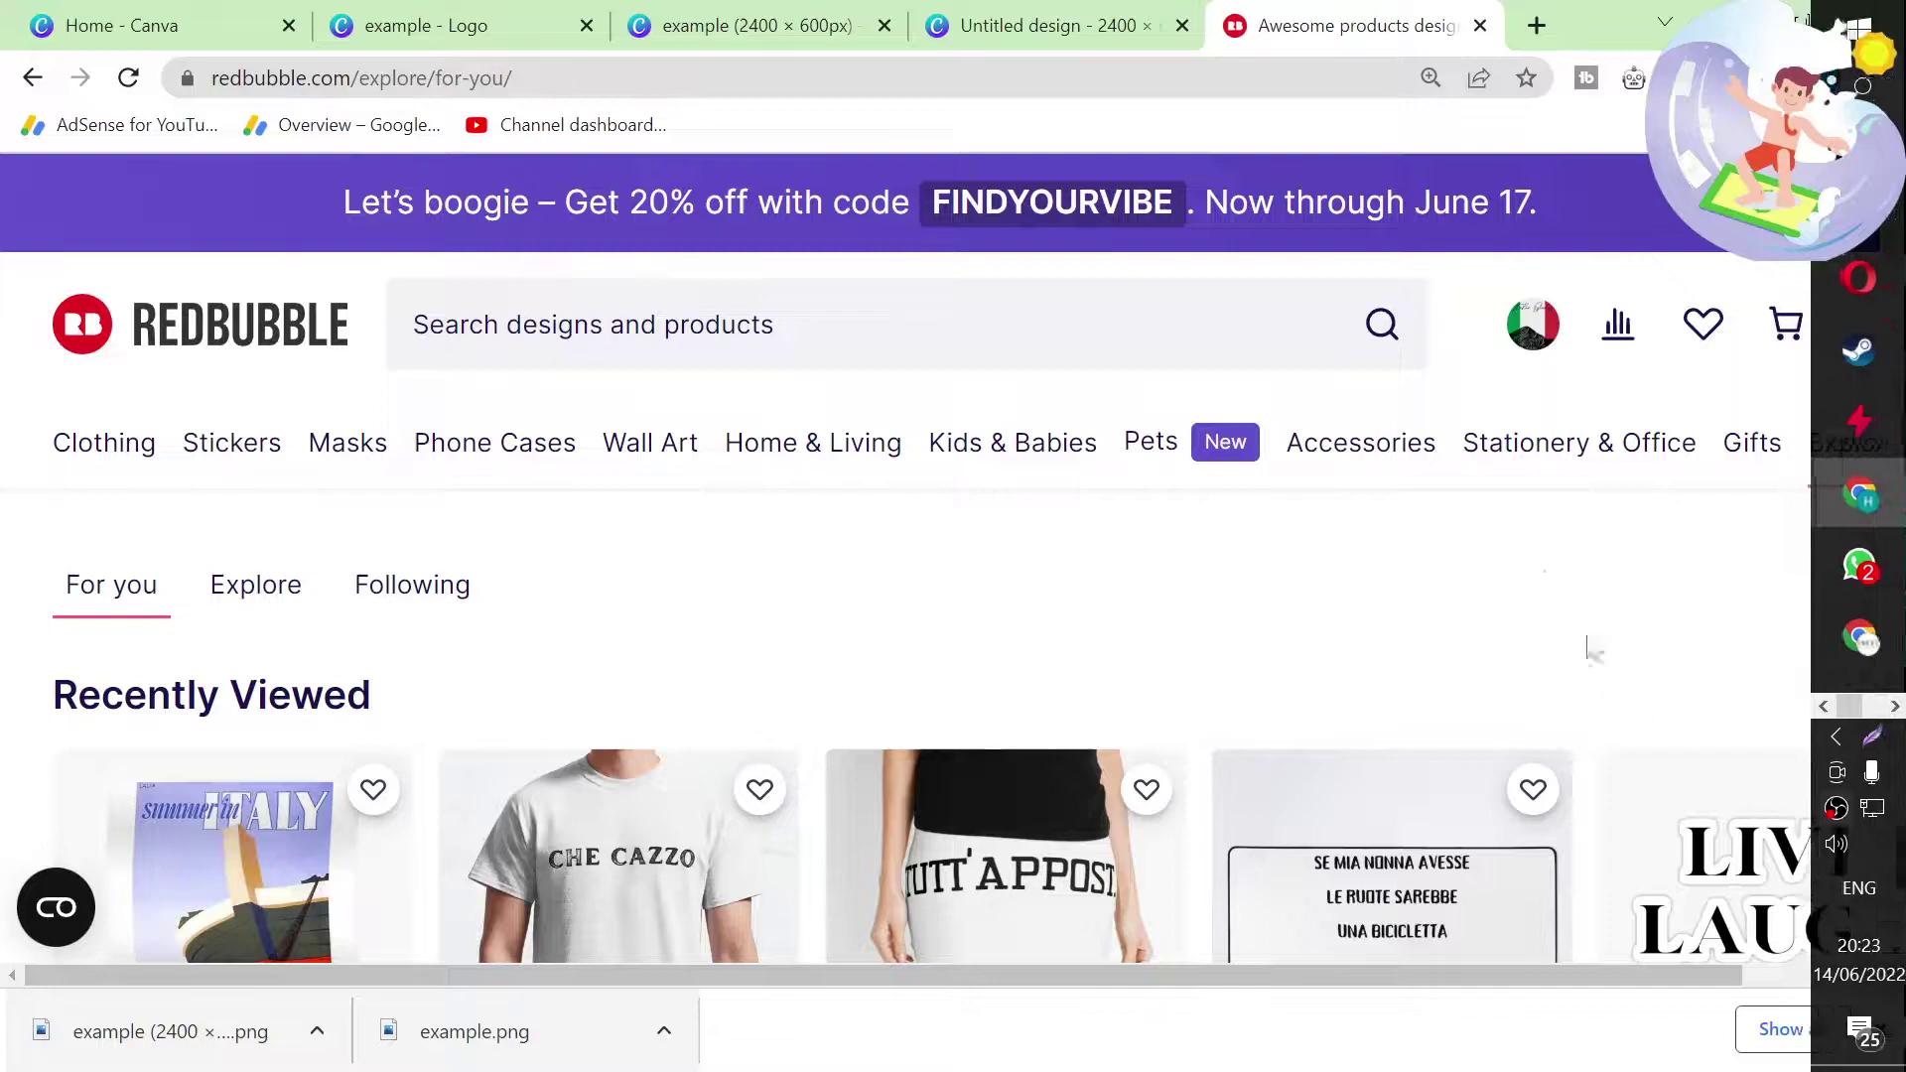
left_click(1535, 373)
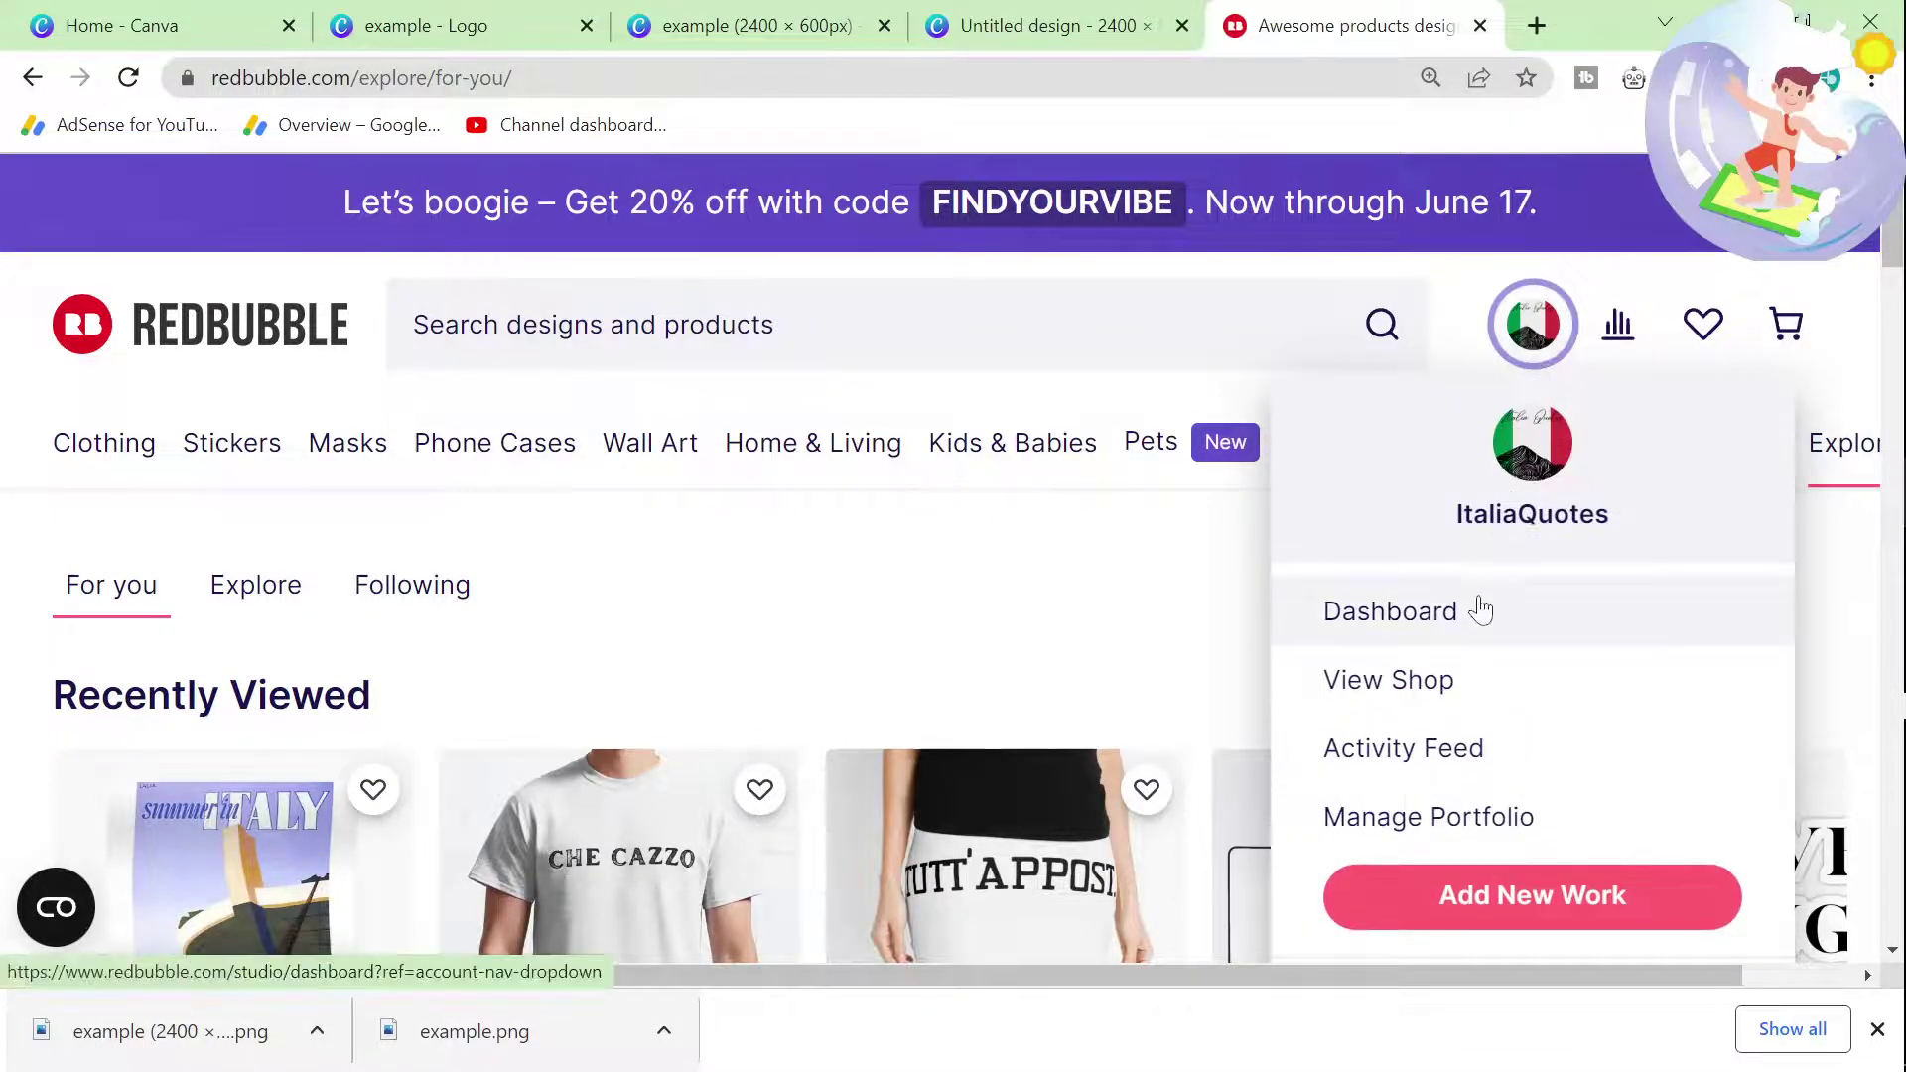
left_click(1463, 627)
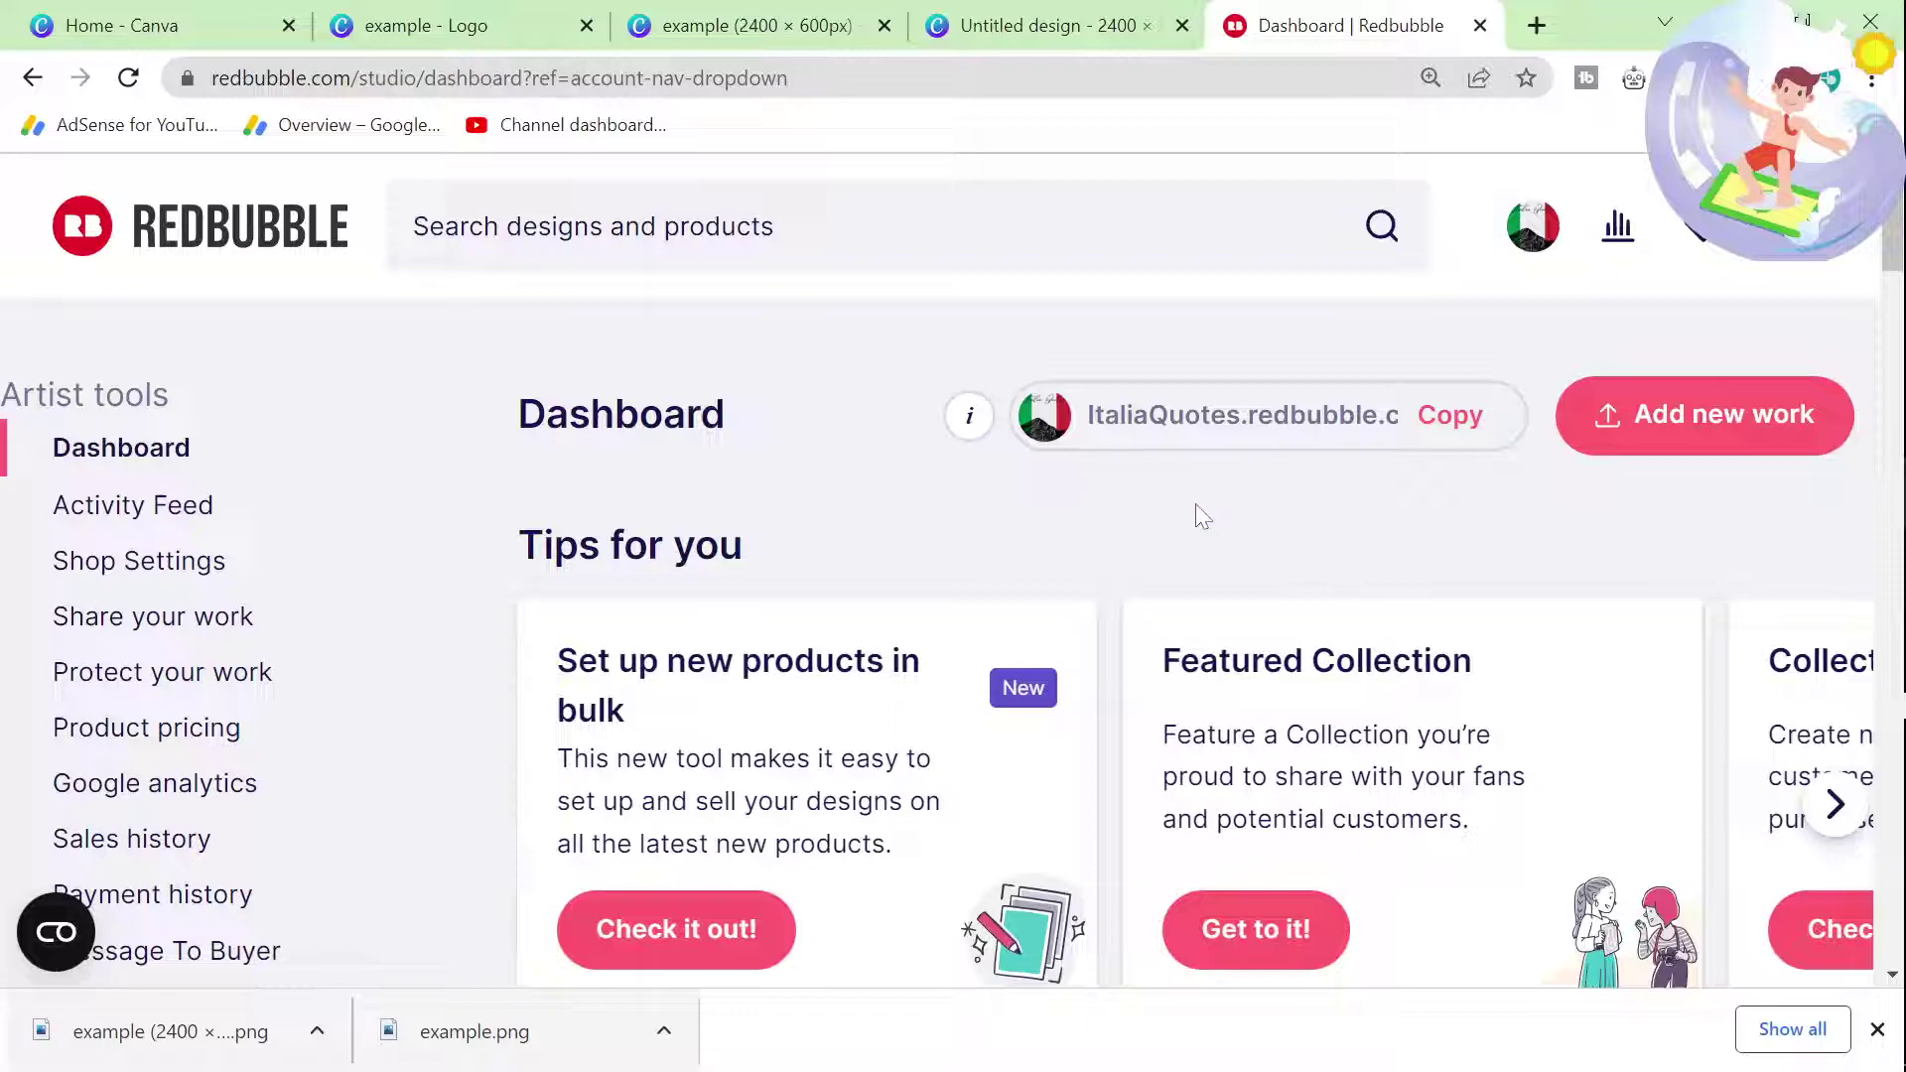
Step: Open the ItaliaQuotes product pricing page and examine the margins and markups from Stationery through to Stickers
scroll(1193, 503, "down", 1)
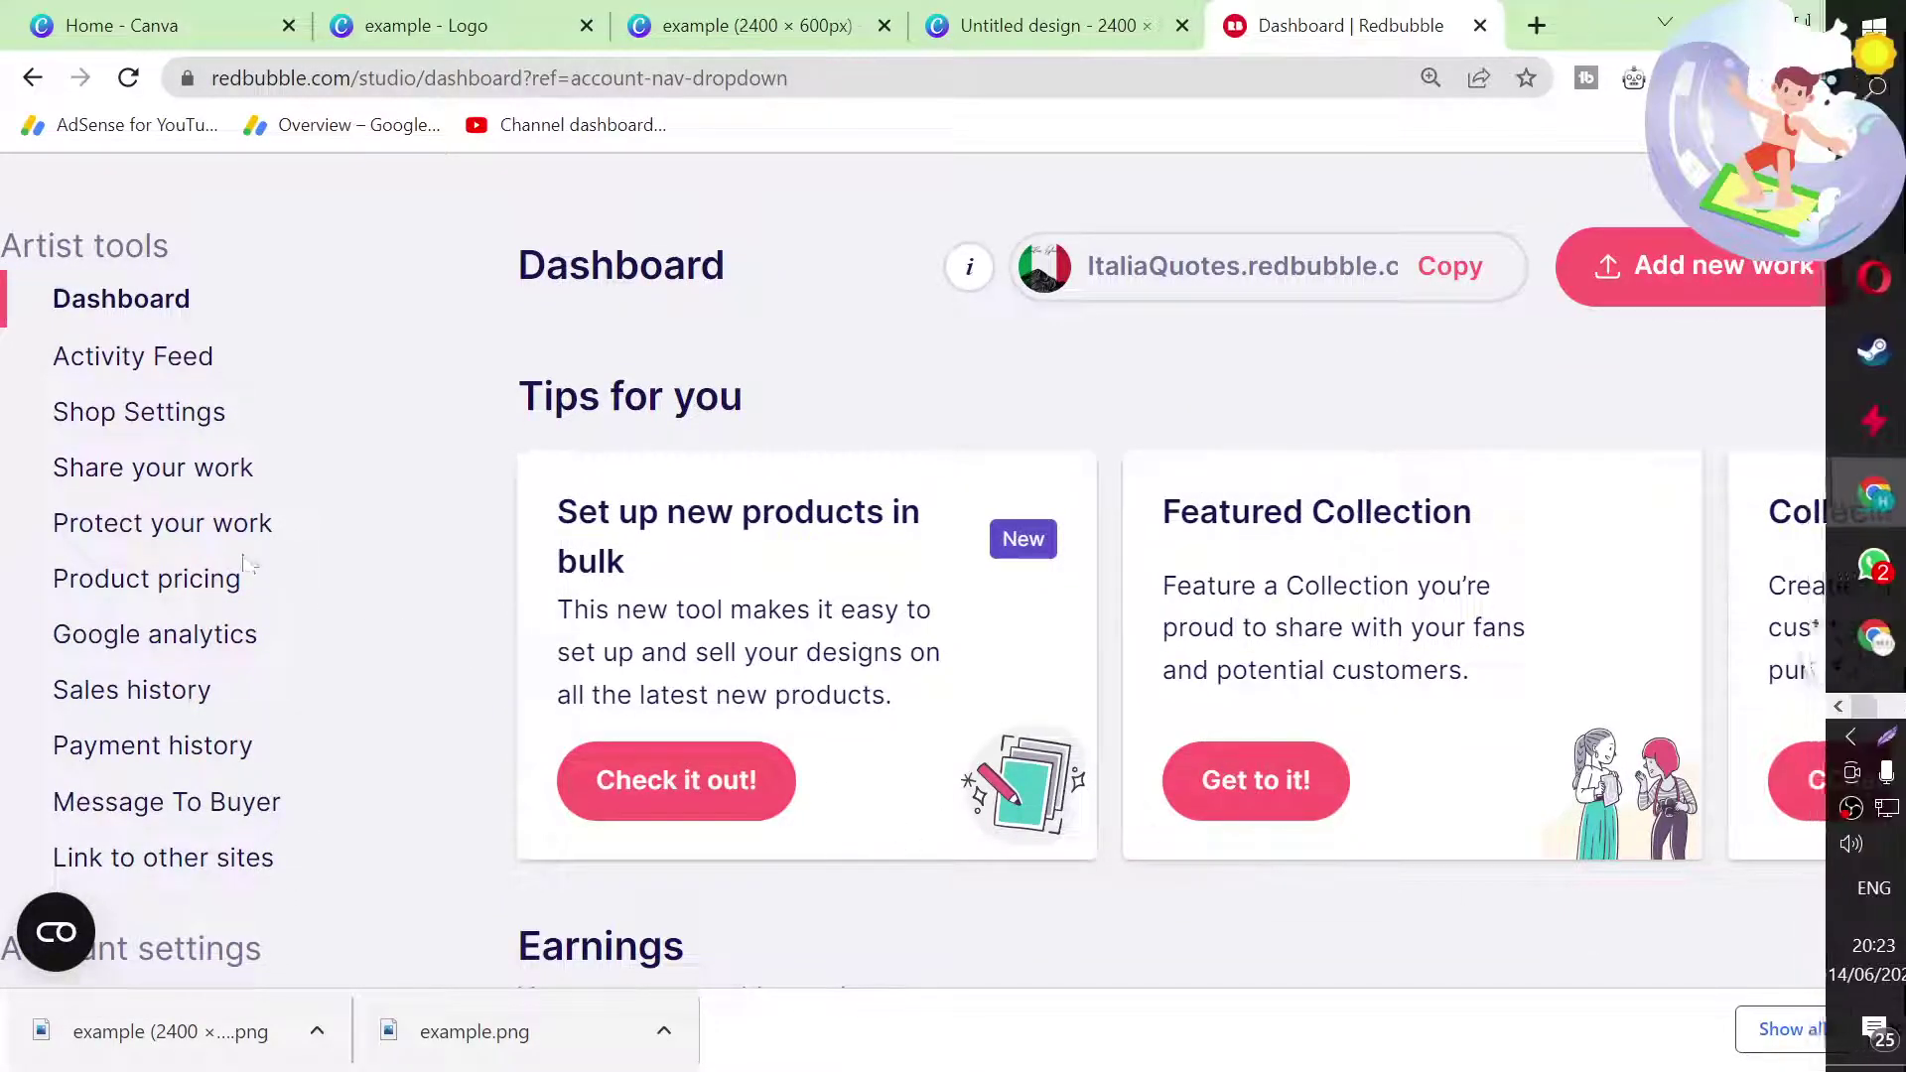
left_click(222, 592)
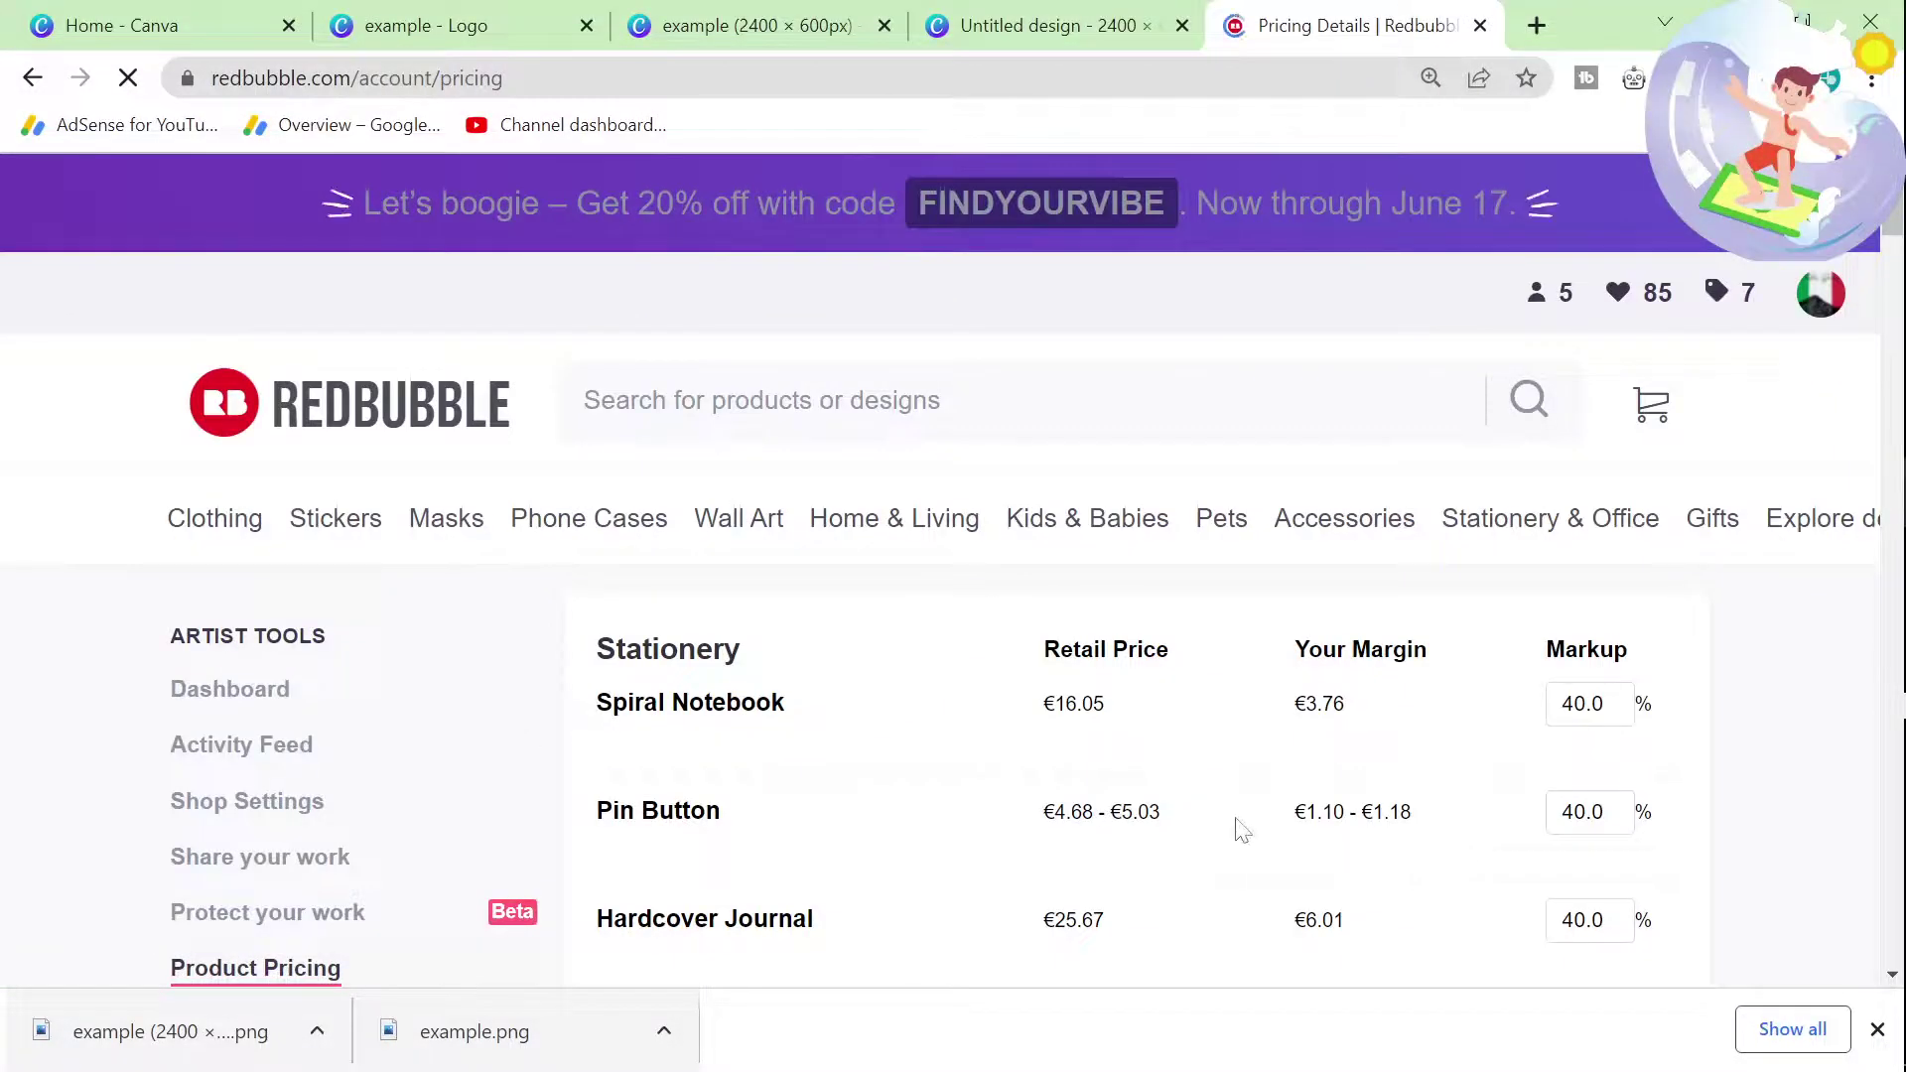
scroll(1238, 830, "down", 3)
scroll(1241, 830, "down", 2)
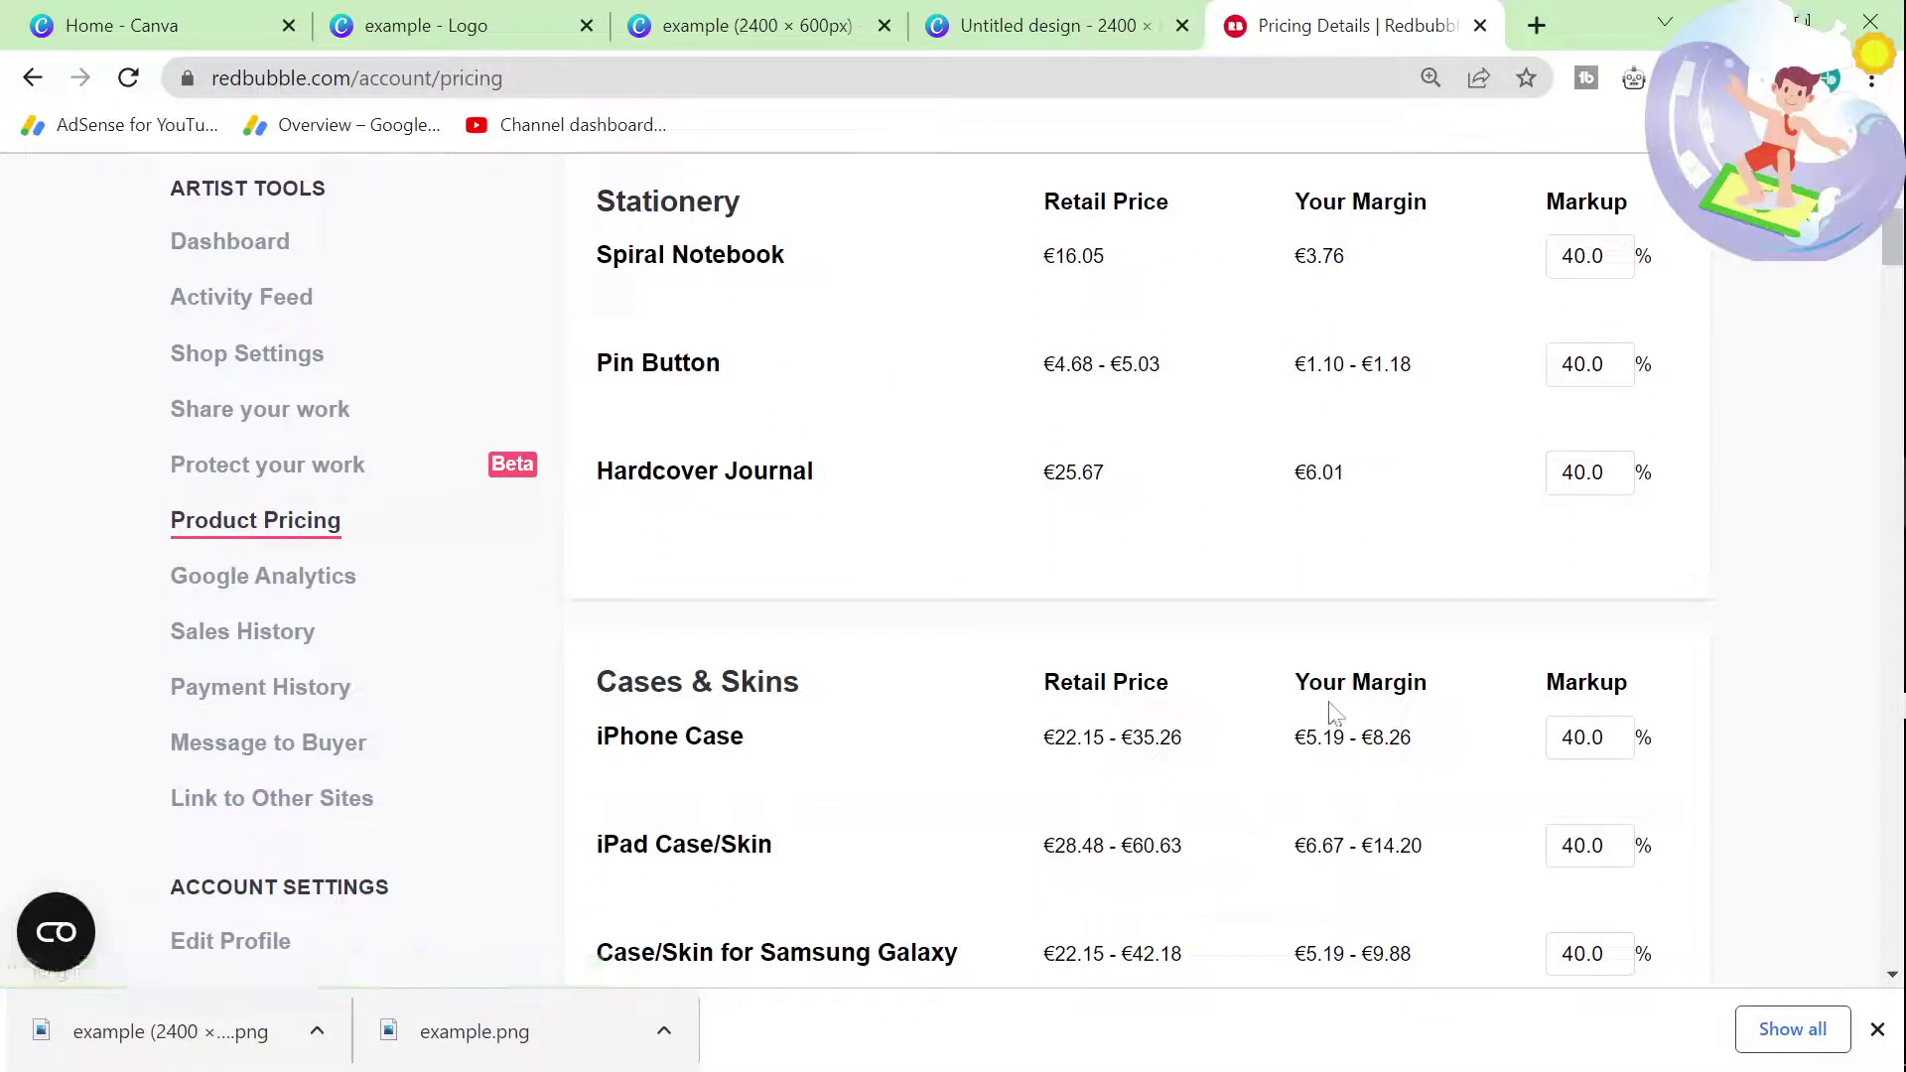
scroll(1472, 608, "down", 2)
scroll(1502, 536, "down", 13)
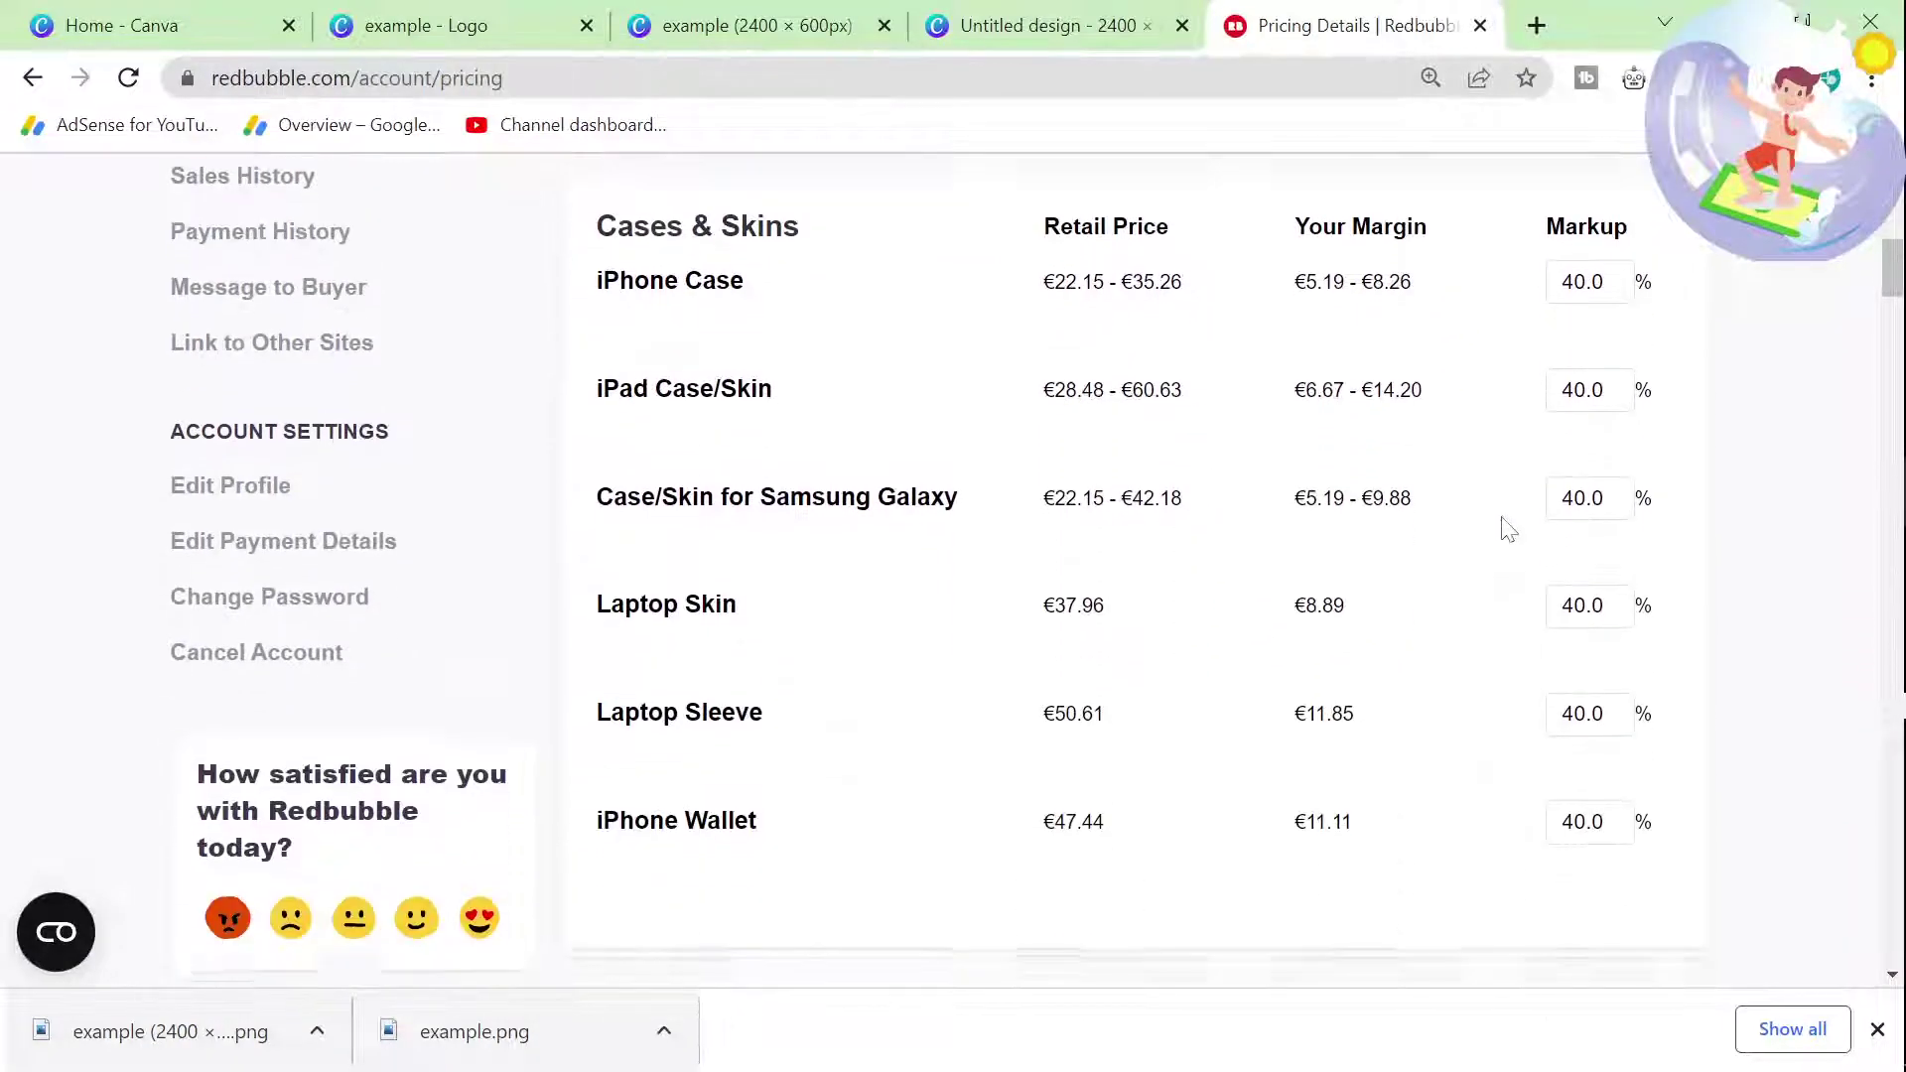
scroll(1504, 536, "down", 8)
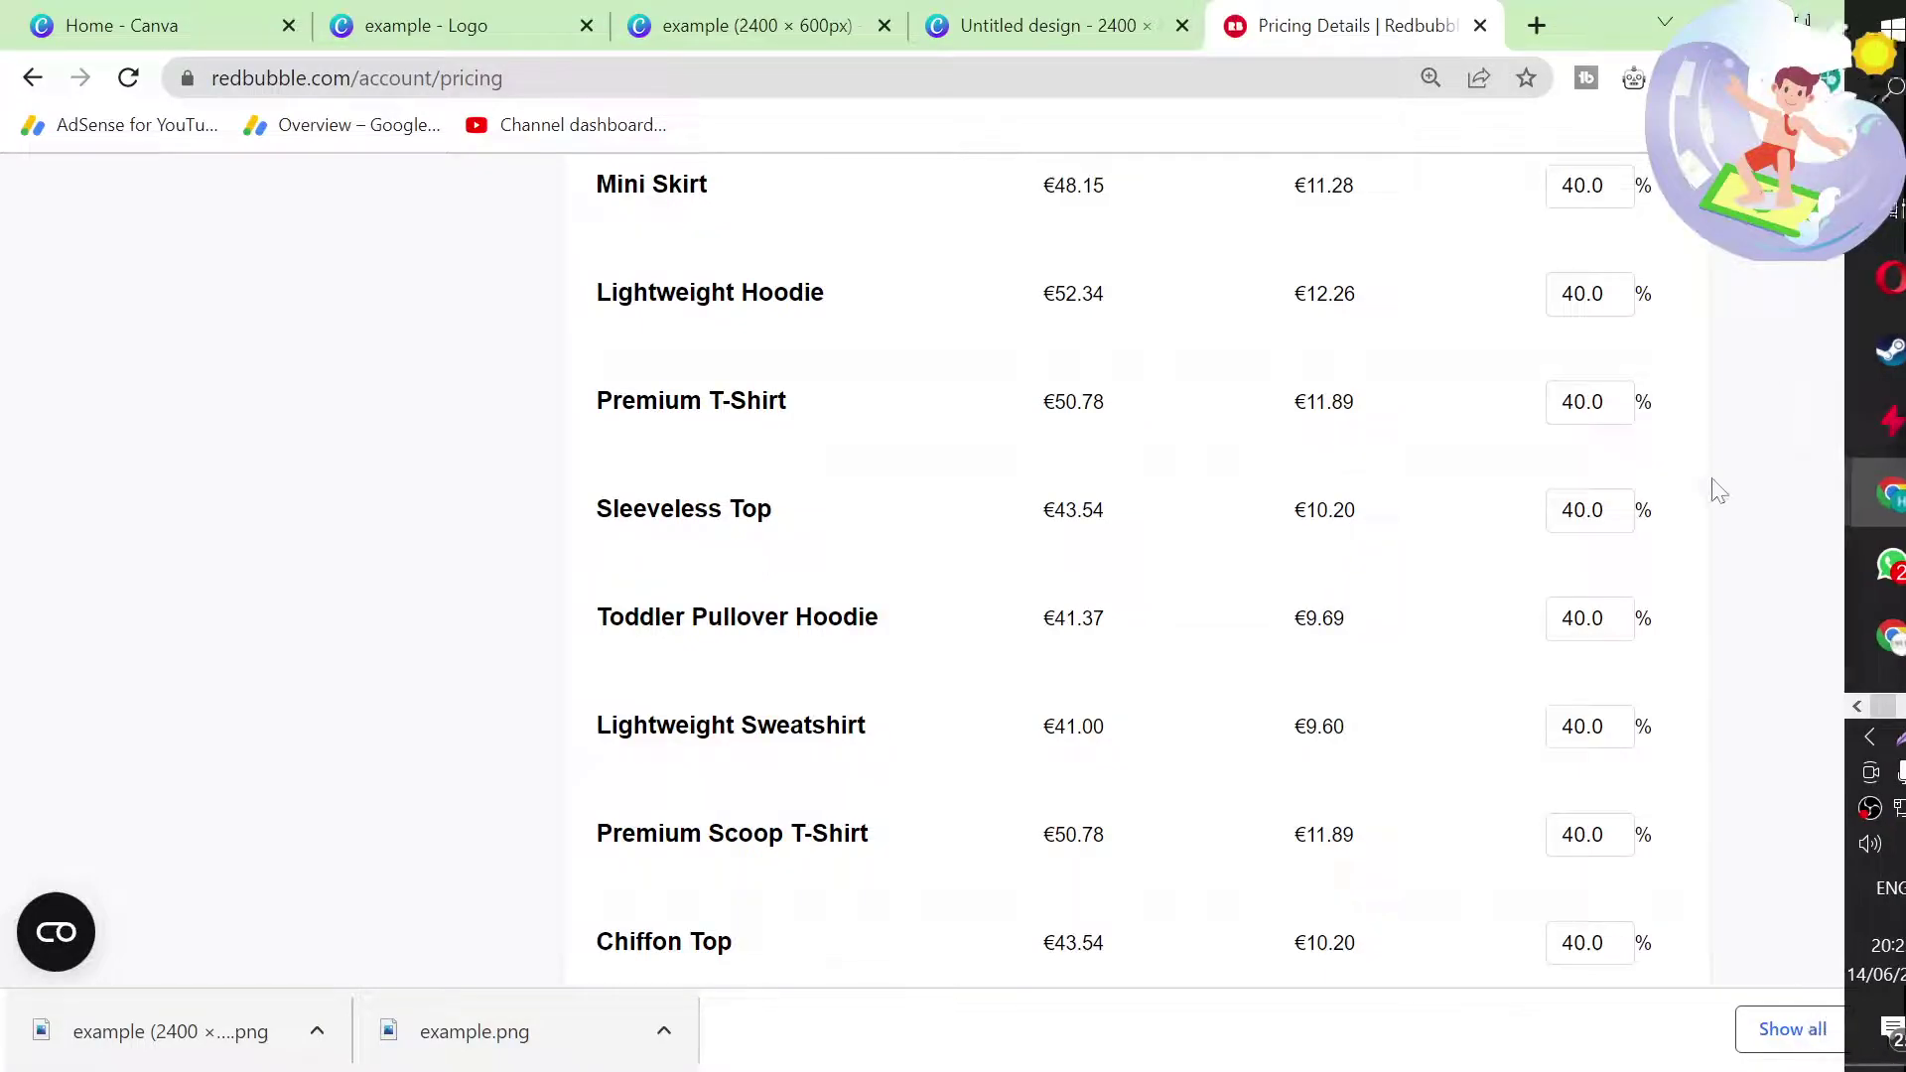
scroll(1896, 455, "down", 1)
left_click_drag(1896, 455, 1871, 868)
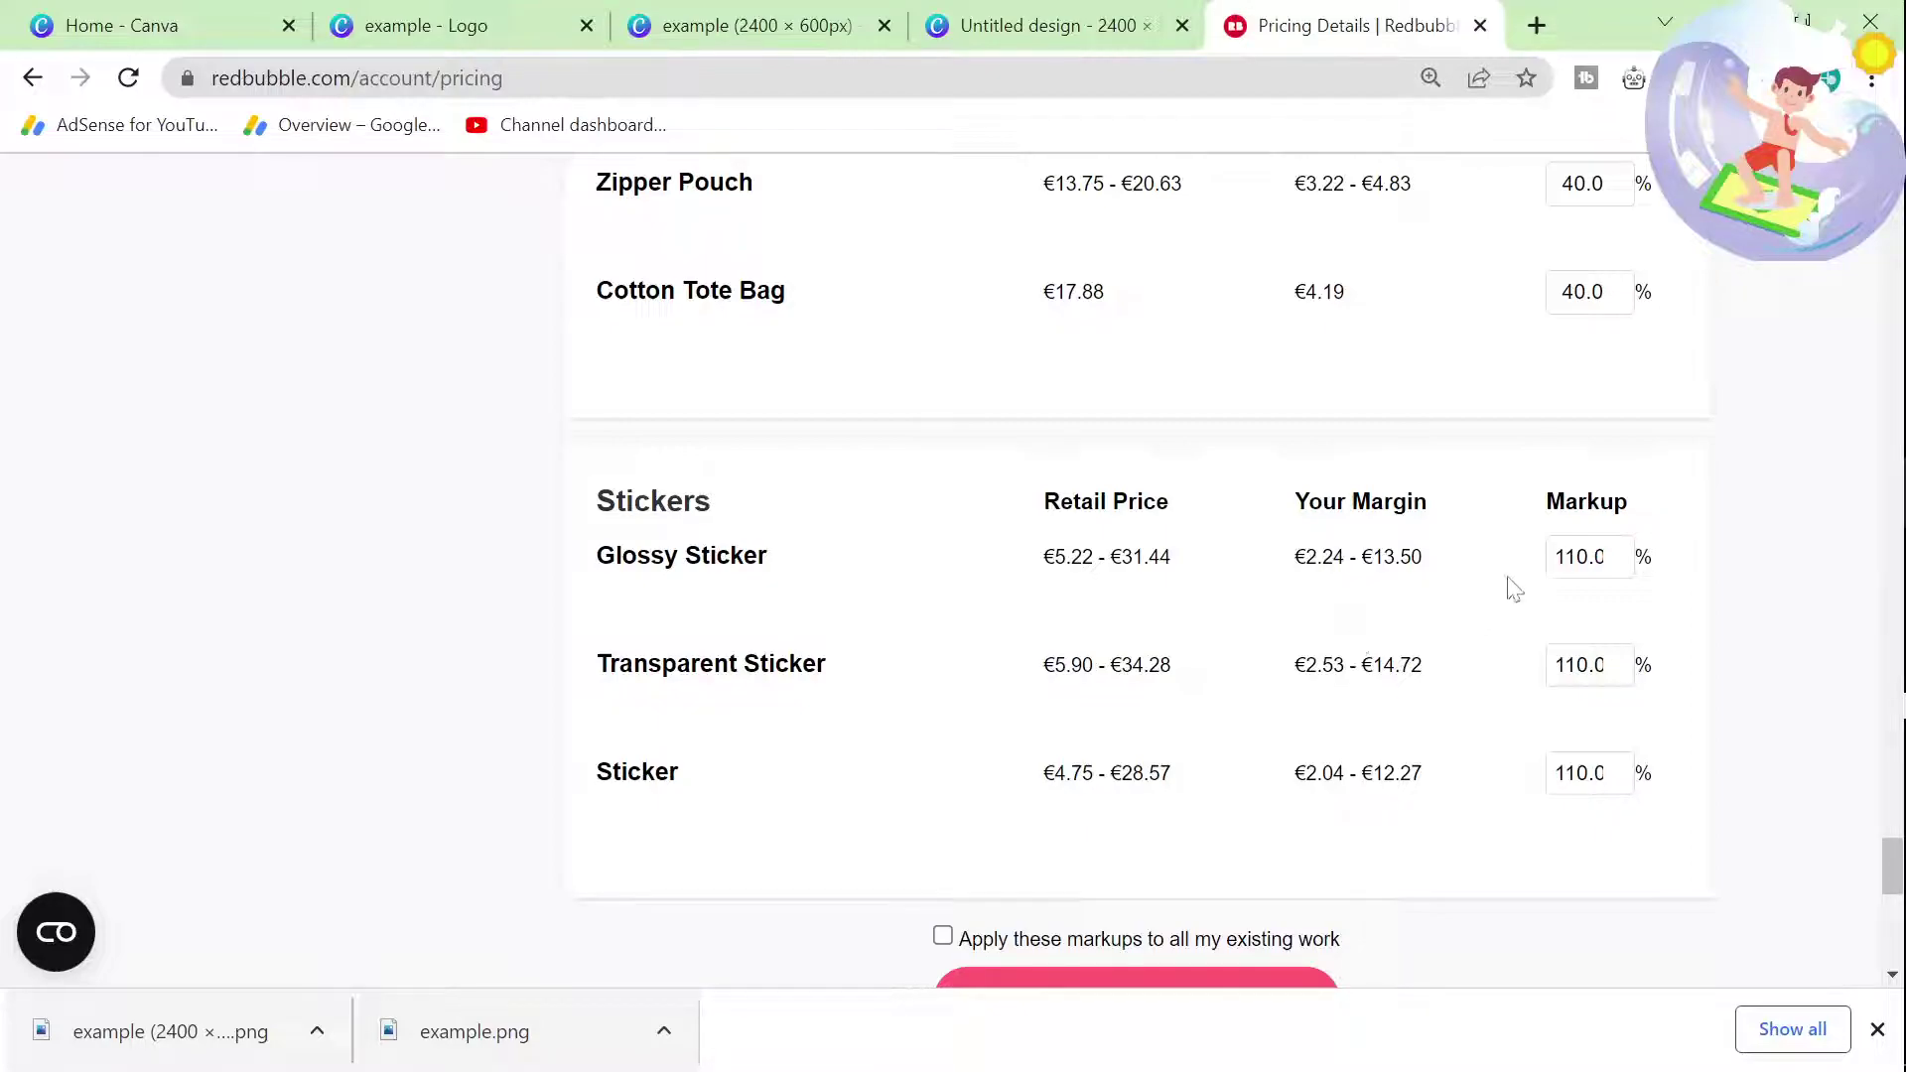
Step: Return to the Dashboard's sales list and examine the sticker earnings of the VA FA NAPOLI design
middle_click(1758, 846)
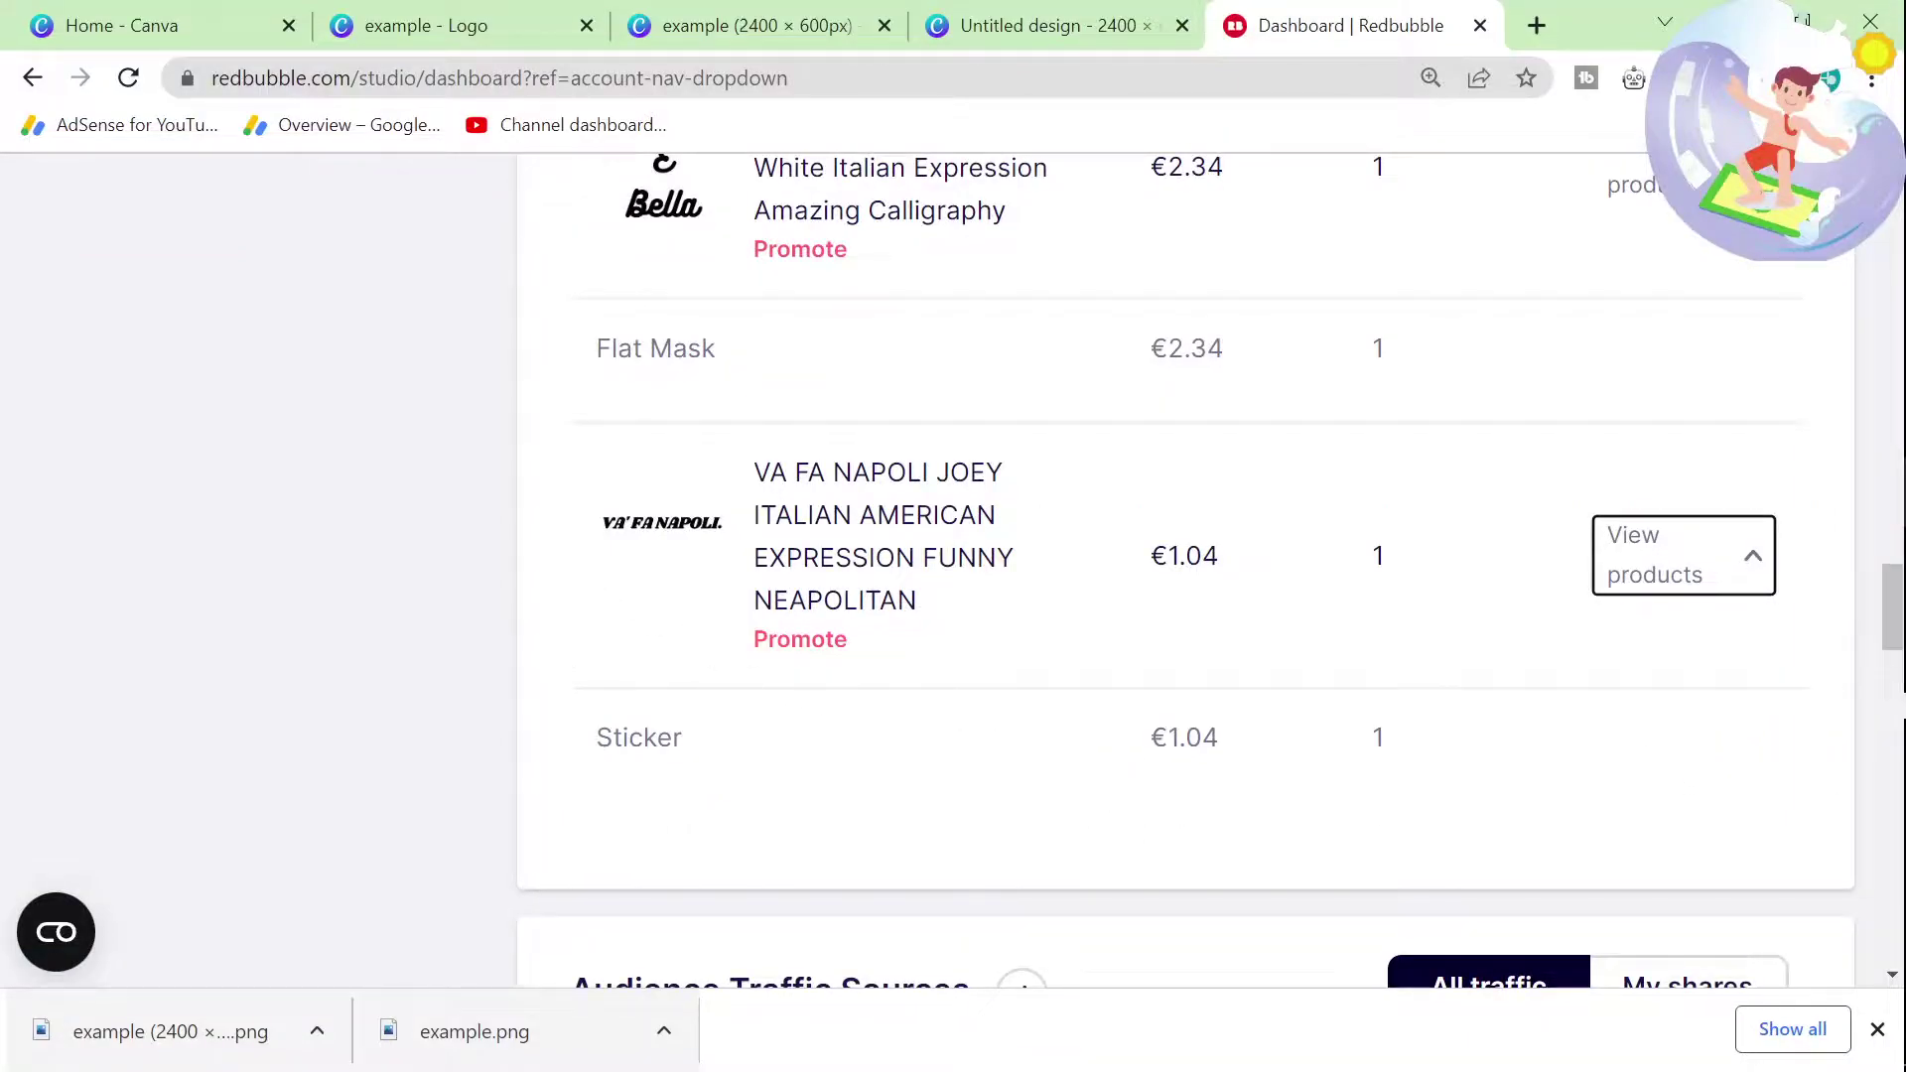
left_click_drag(583, 739, 708, 747)
left_click_drag(1099, 765, 1263, 762)
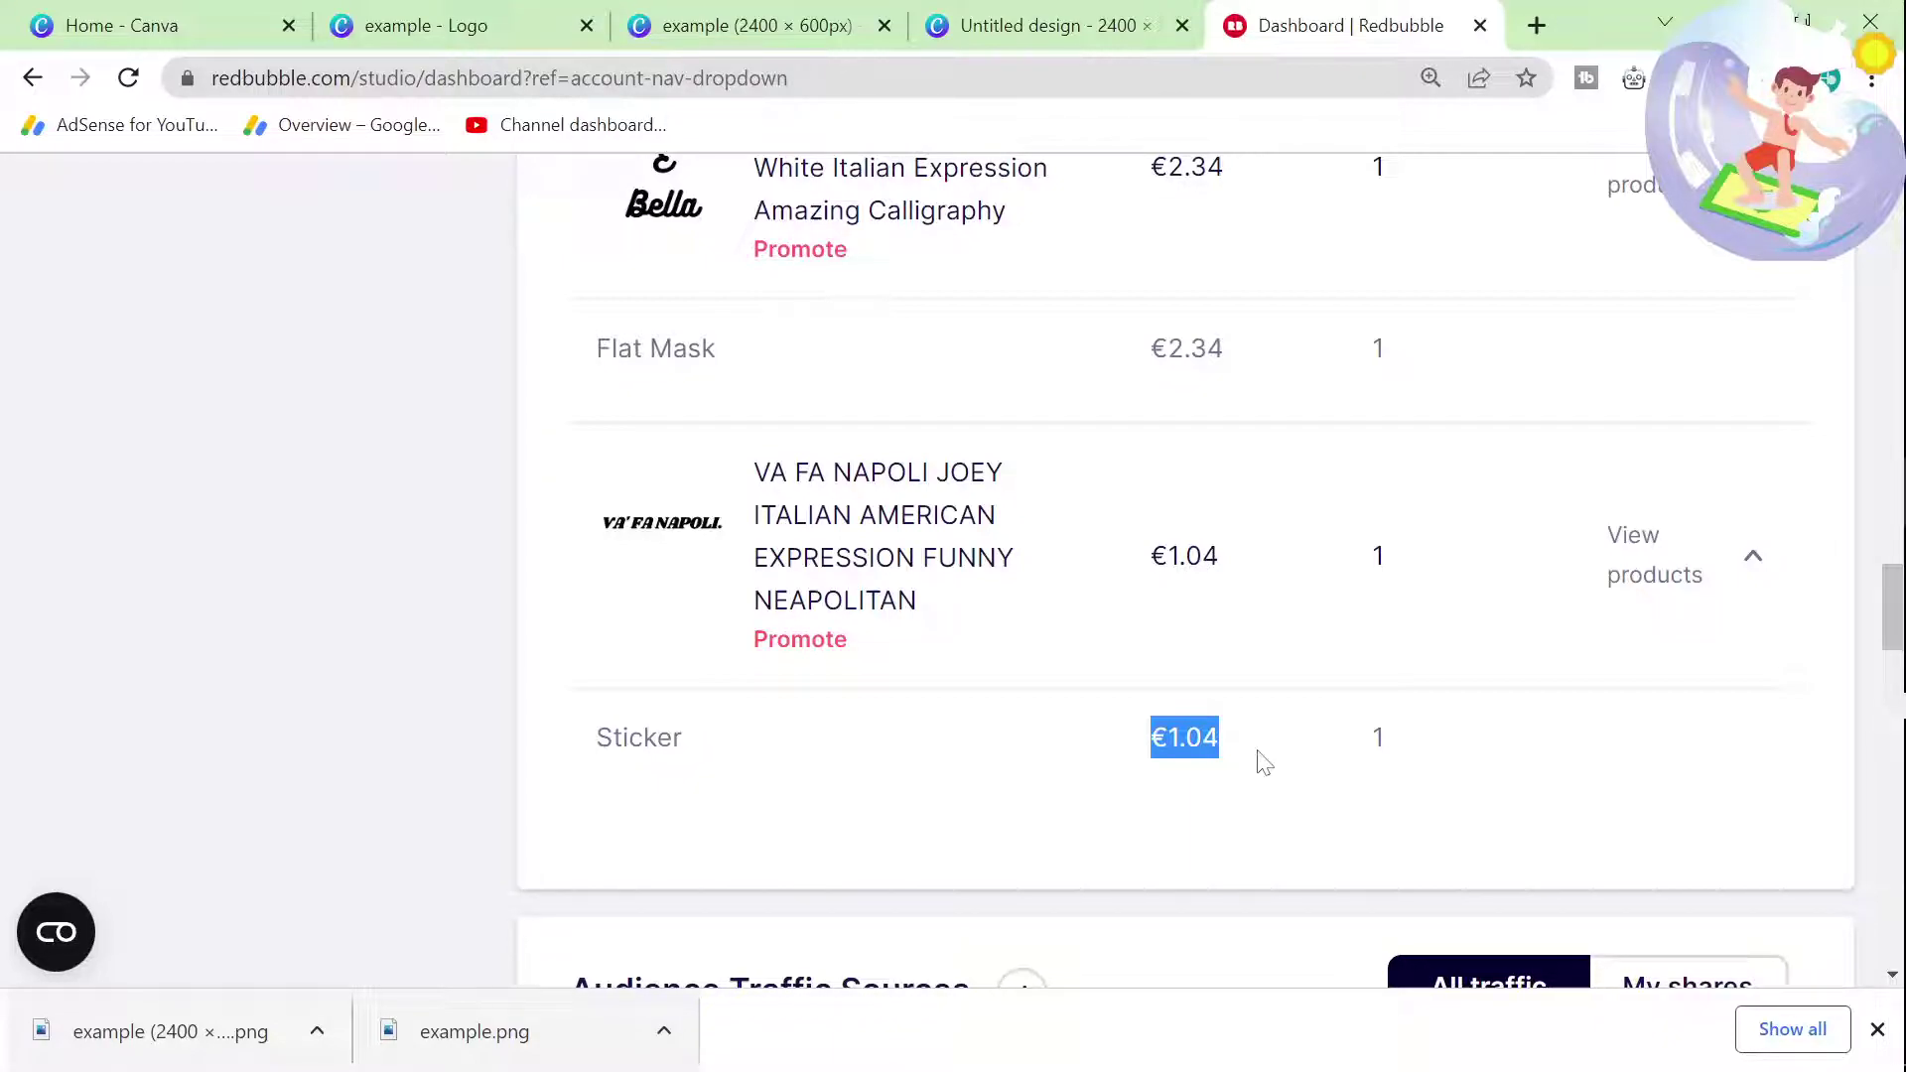
scroll(1239, 769, "down", 3)
scroll(1239, 770, "up", 3)
scroll(1239, 769, "down", 6)
scroll(1239, 769, "up", 5)
Step: Highlight the shop name ItaliaQuotes in the shop link beside the Dashboard heading
scroll(1239, 770, "up", 15)
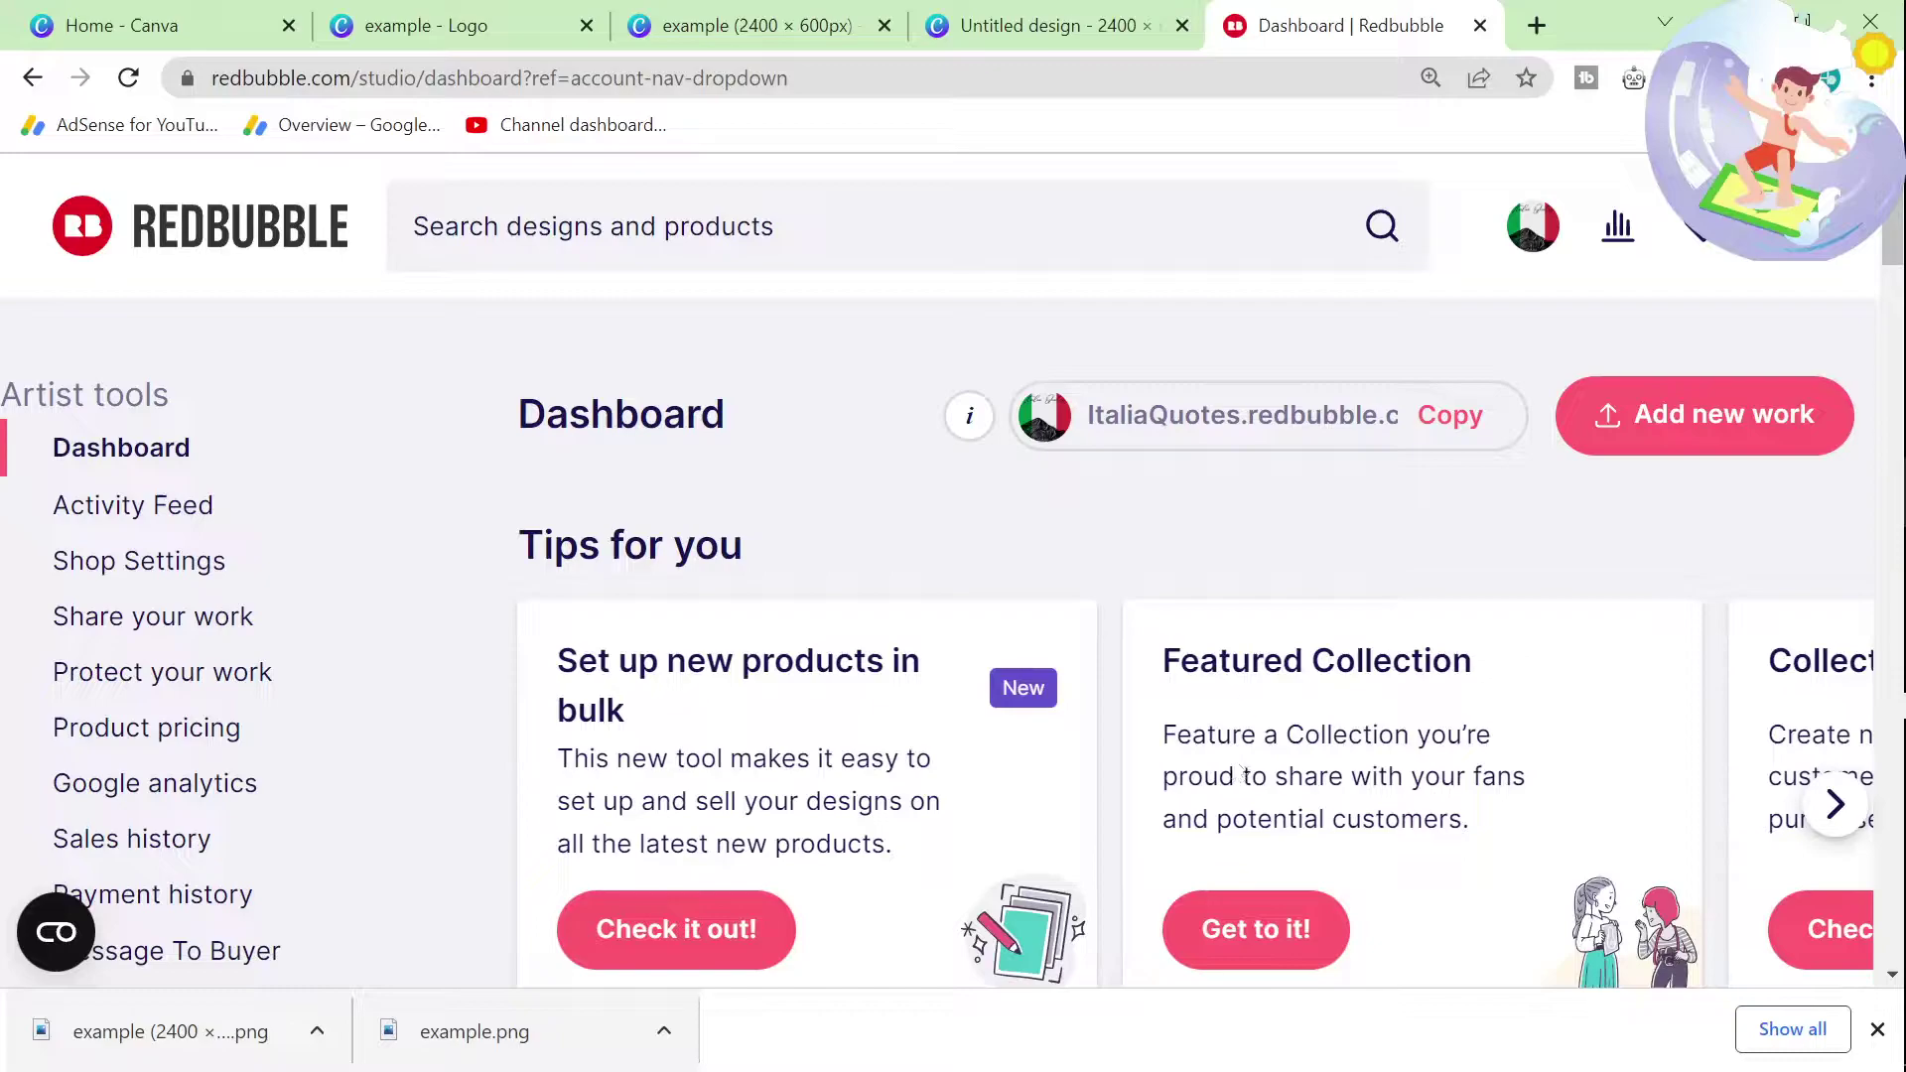
left_click_drag(1089, 417, 1391, 417)
left_click_drag(1087, 417, 1241, 417)
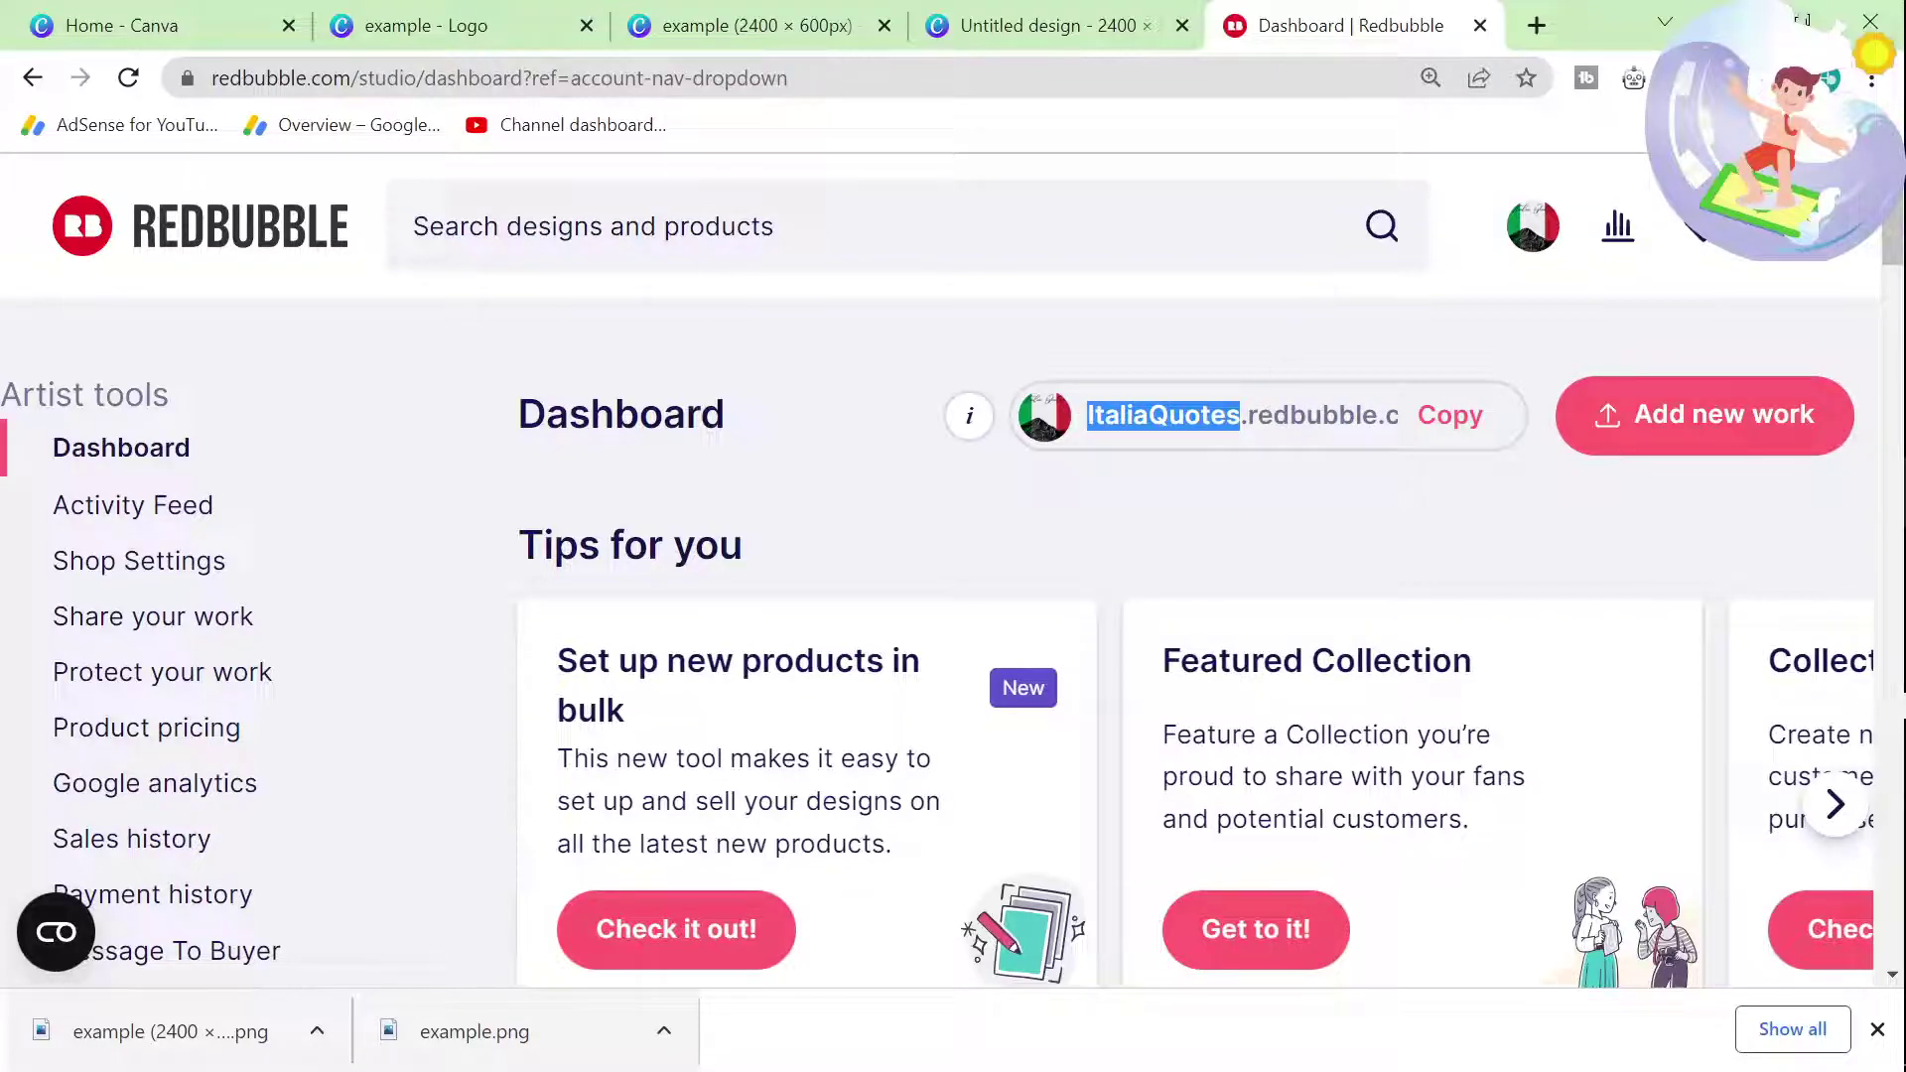
Step: Open Google in a new tab and search for "site:redbubble.com inurl:ItaliaQuotes"
left_click(1537, 25)
type("go")
key("Return")
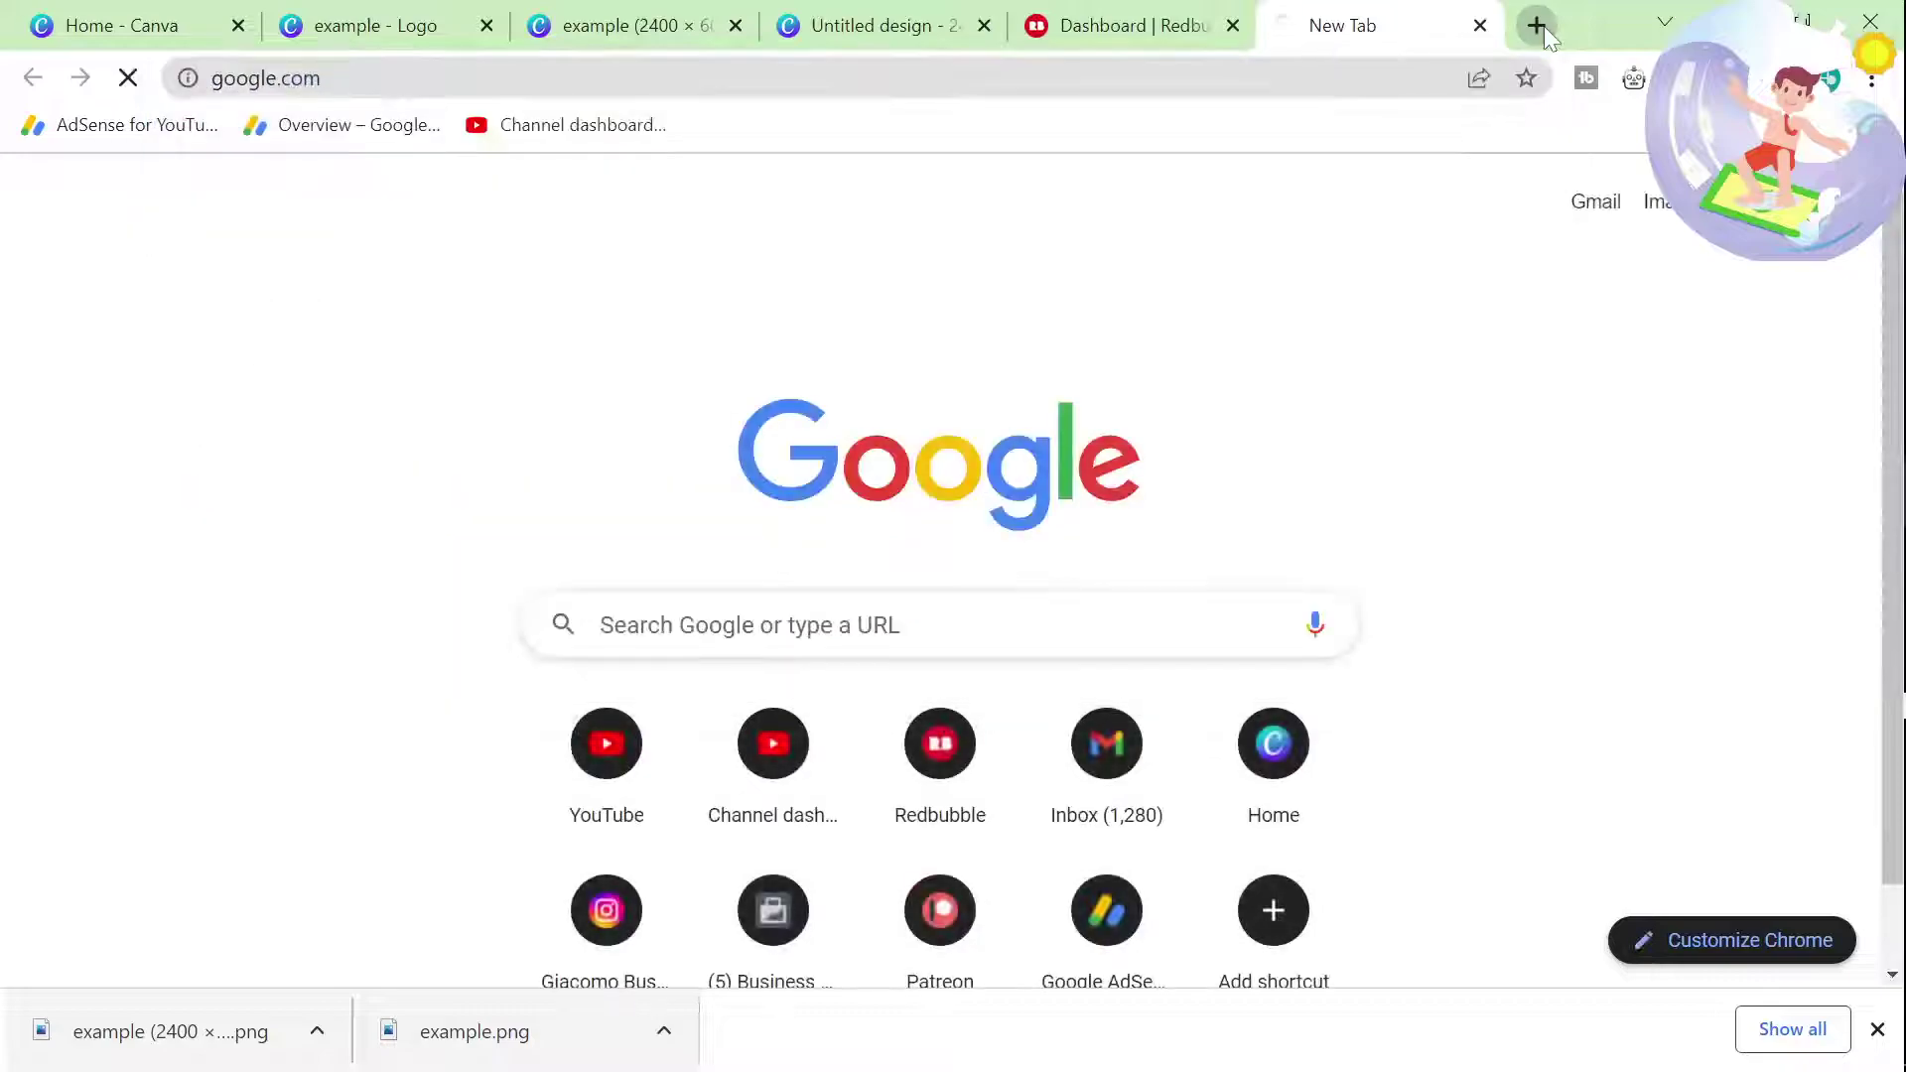
type("site:redbu")
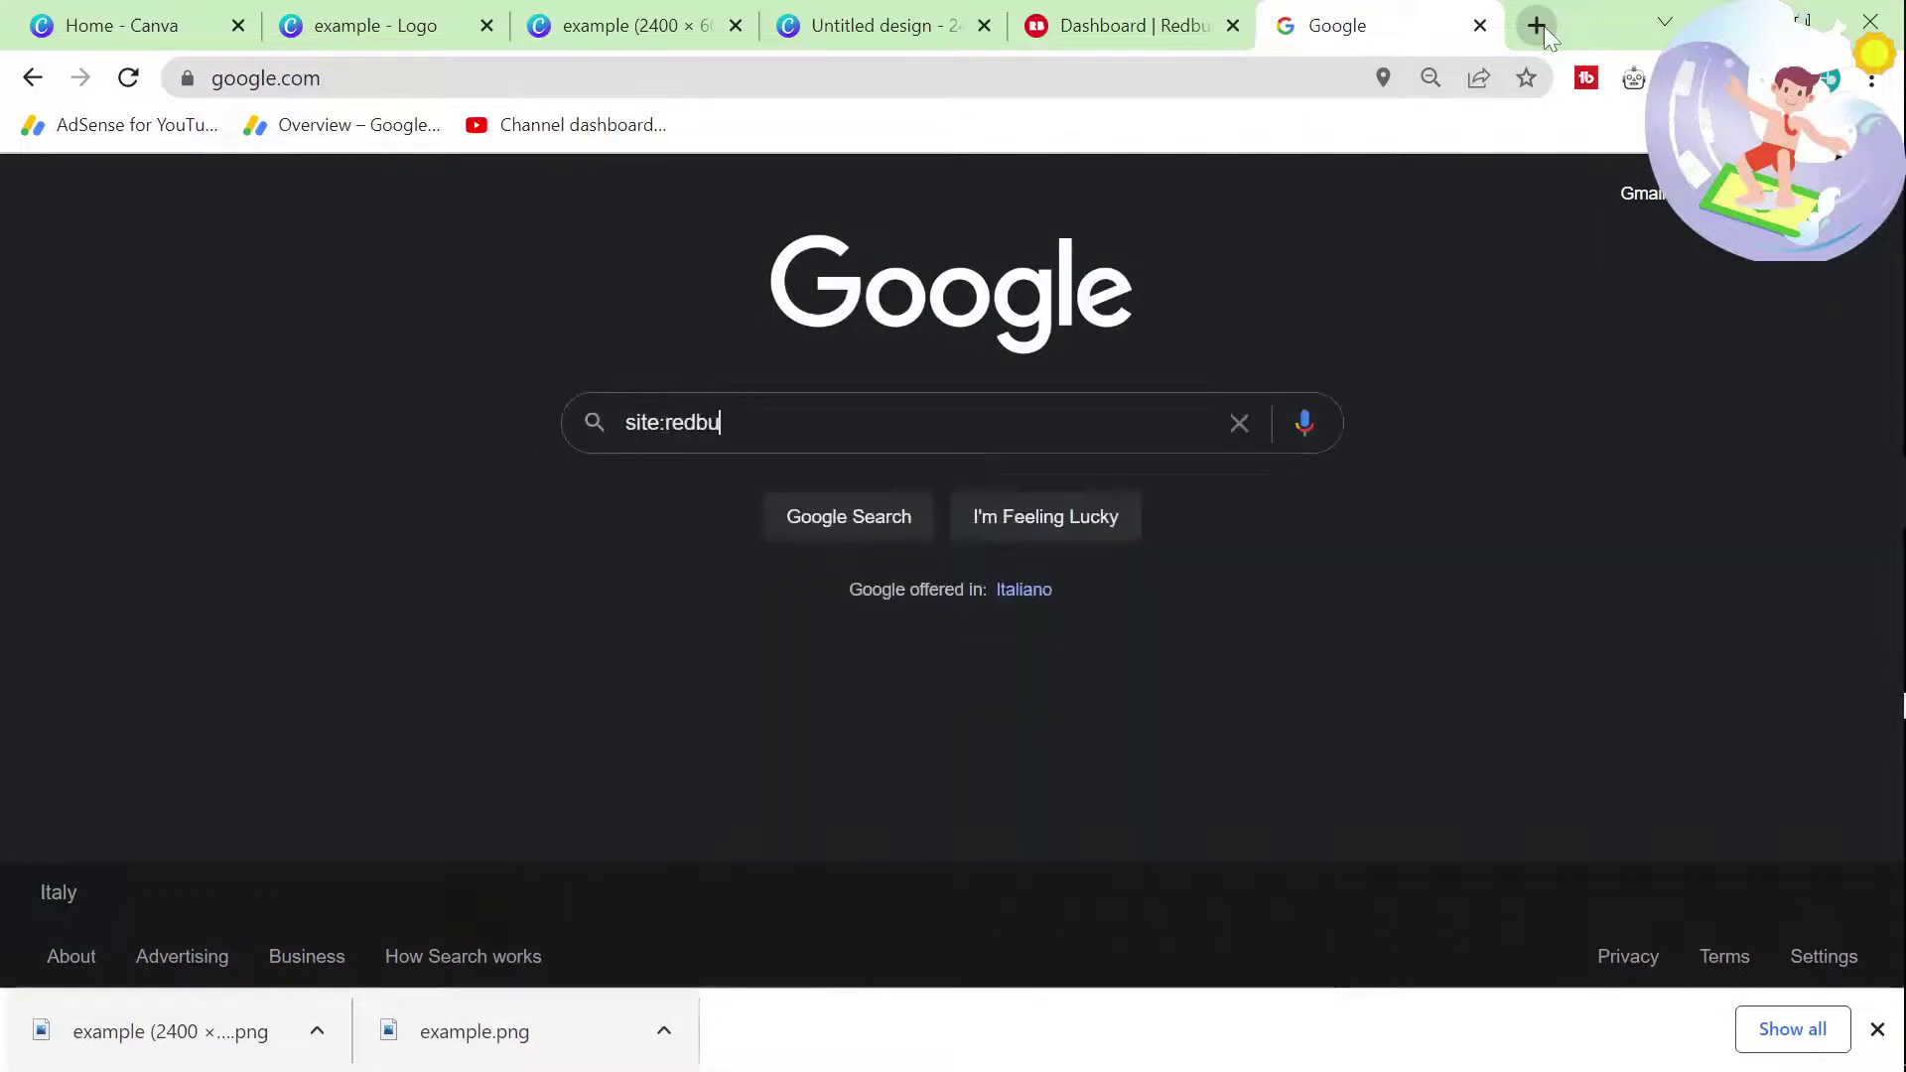
type("bble.com inurl:ItaliaQuotes")
key("Return")
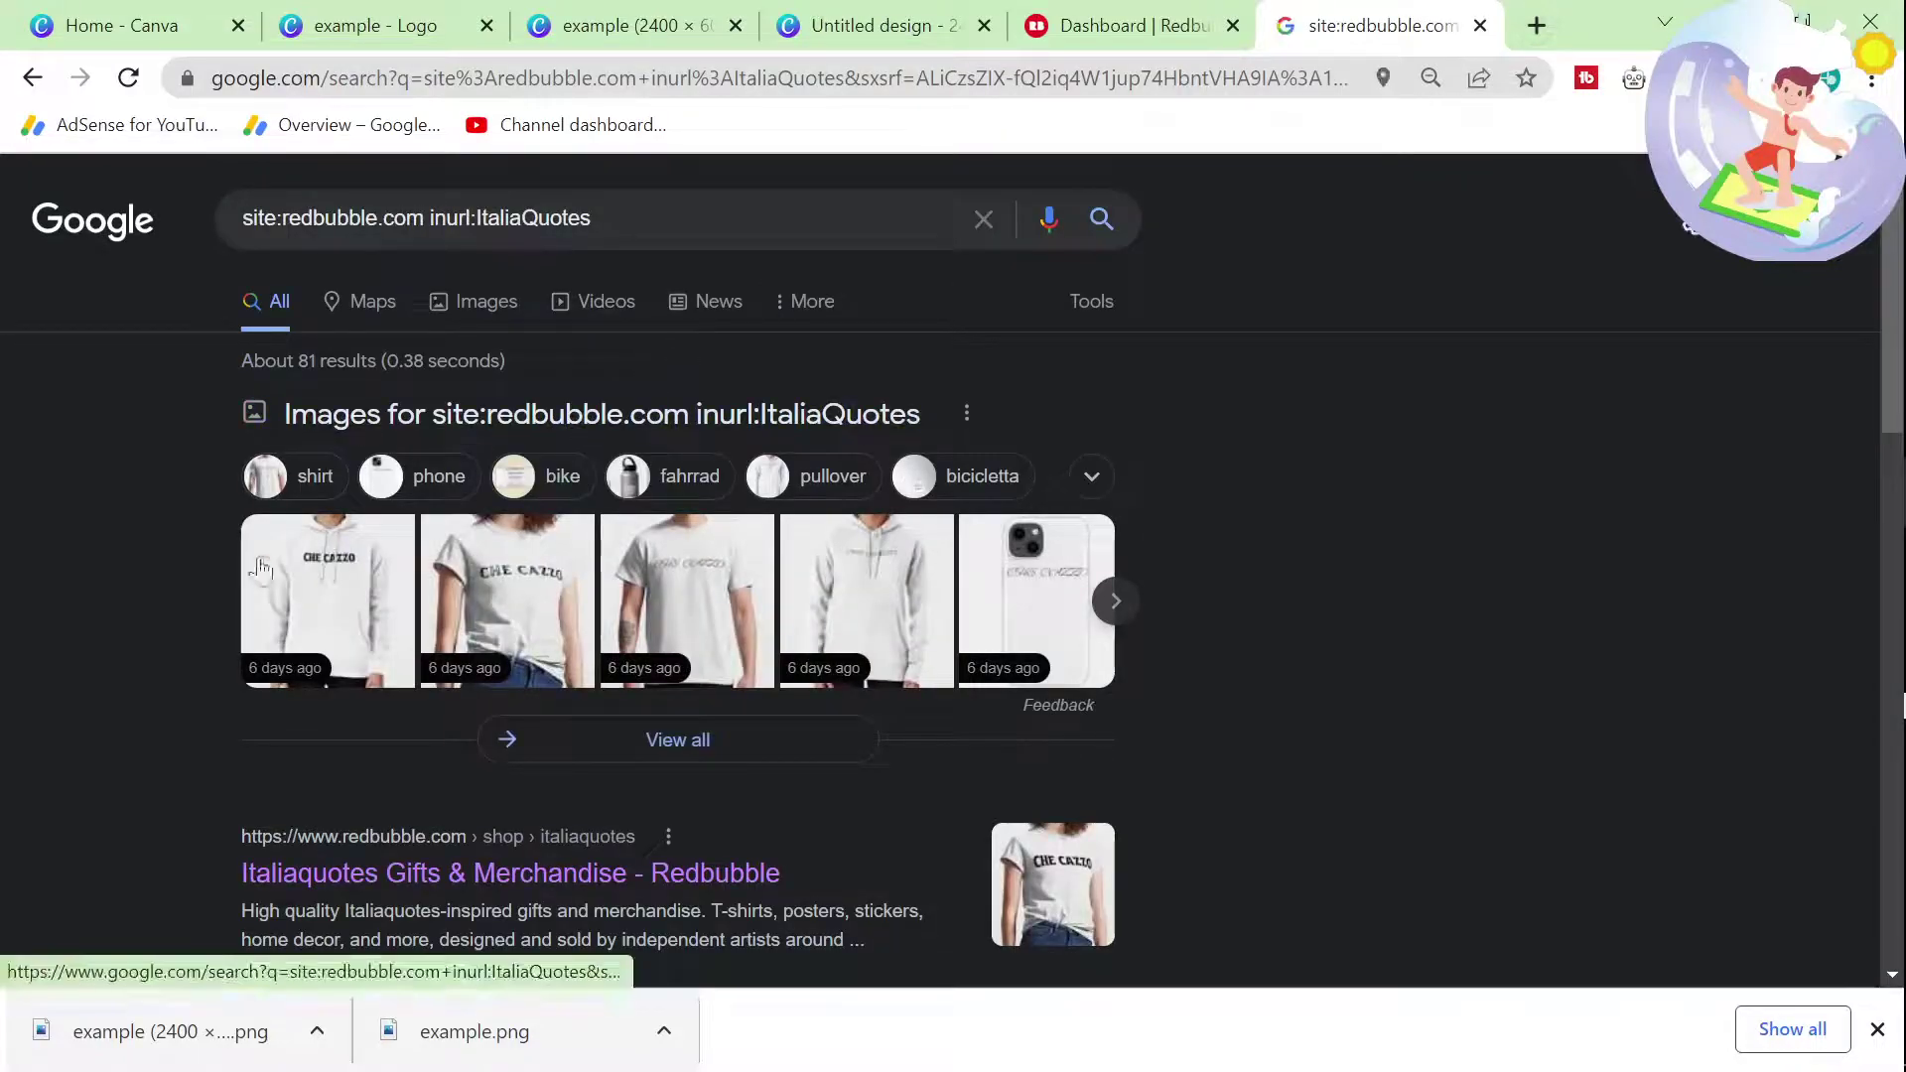
Step: Look through the first page of search results for the shop's indexed Redbubble pages
scroll(194, 780, "down", 3)
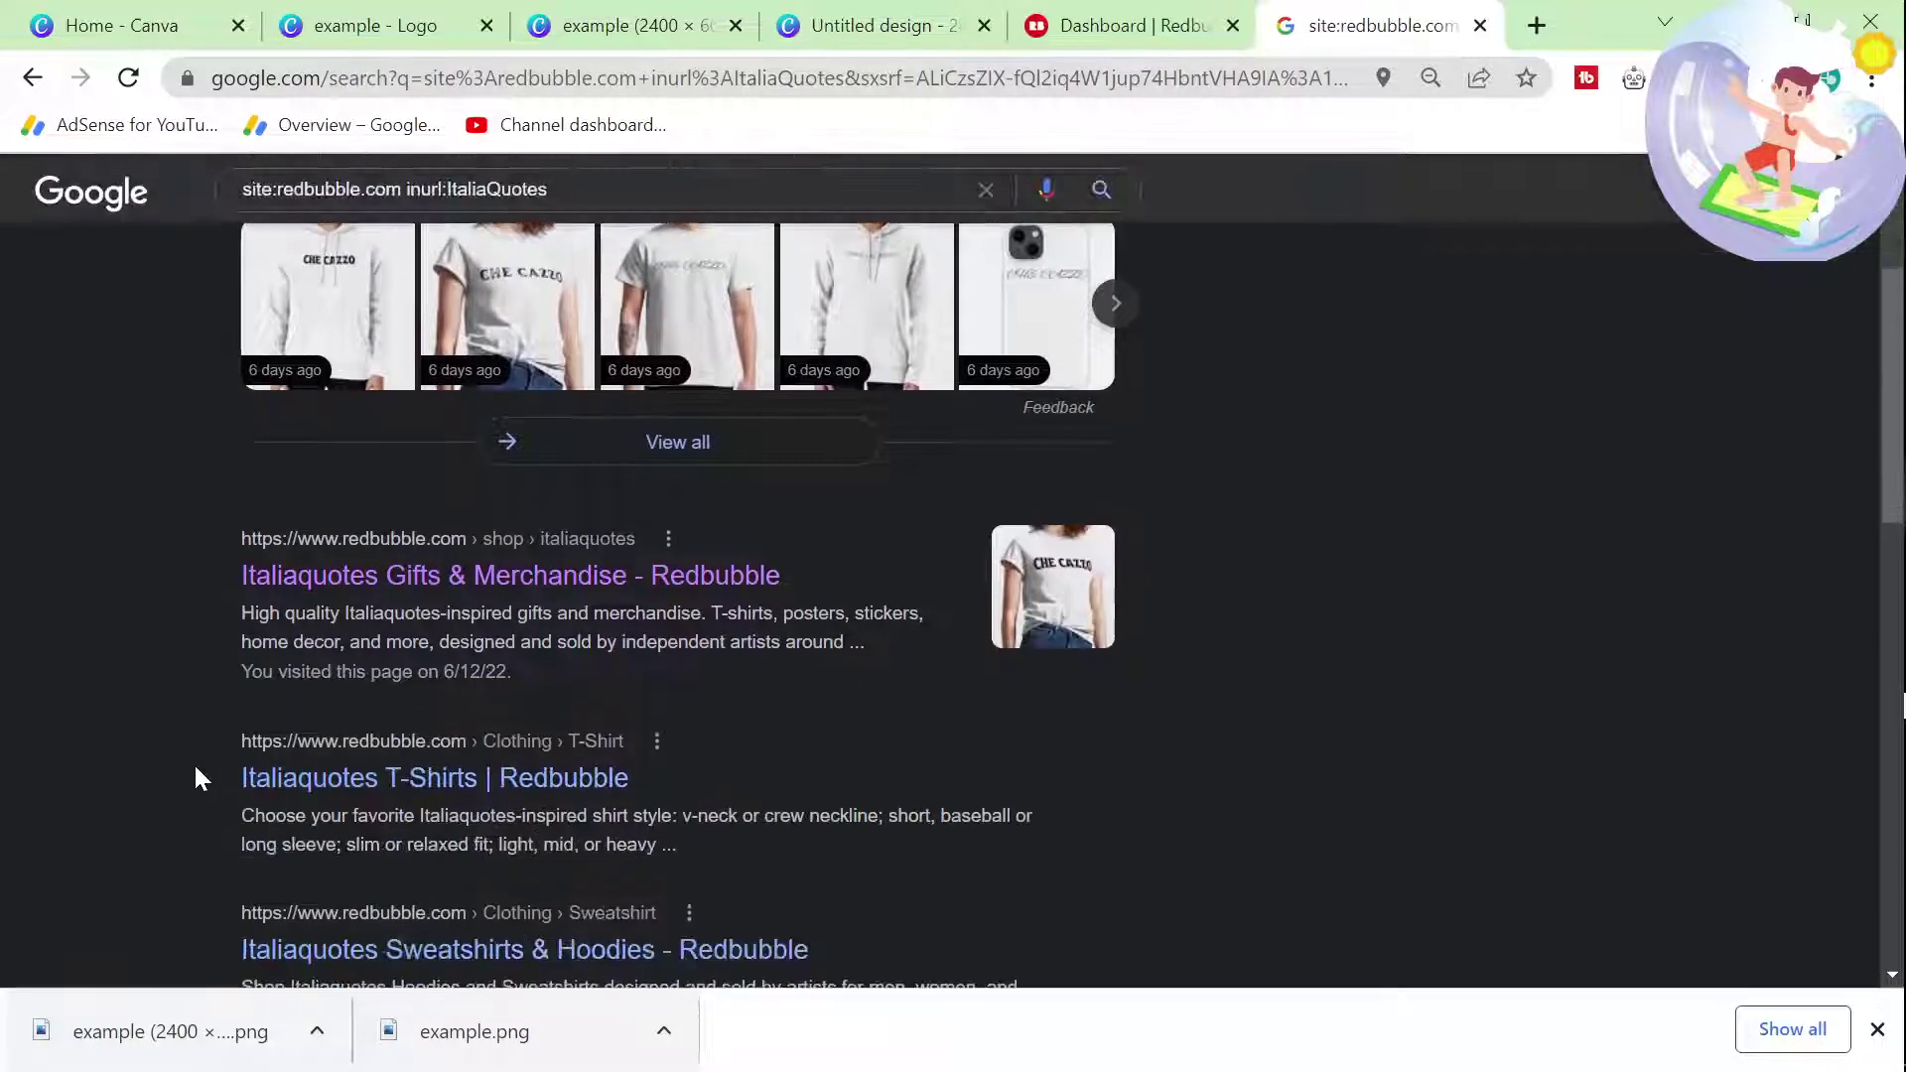
scroll(159, 756, "down", 2)
left_click_drag(181, 753, 860, 836)
scroll(867, 852, "down", 1)
scroll(866, 850, "down", 2)
left_click(187, 705)
scroll(192, 704, "down", 6)
scroll(226, 713, "up", 13)
scroll(228, 707, "down", 12)
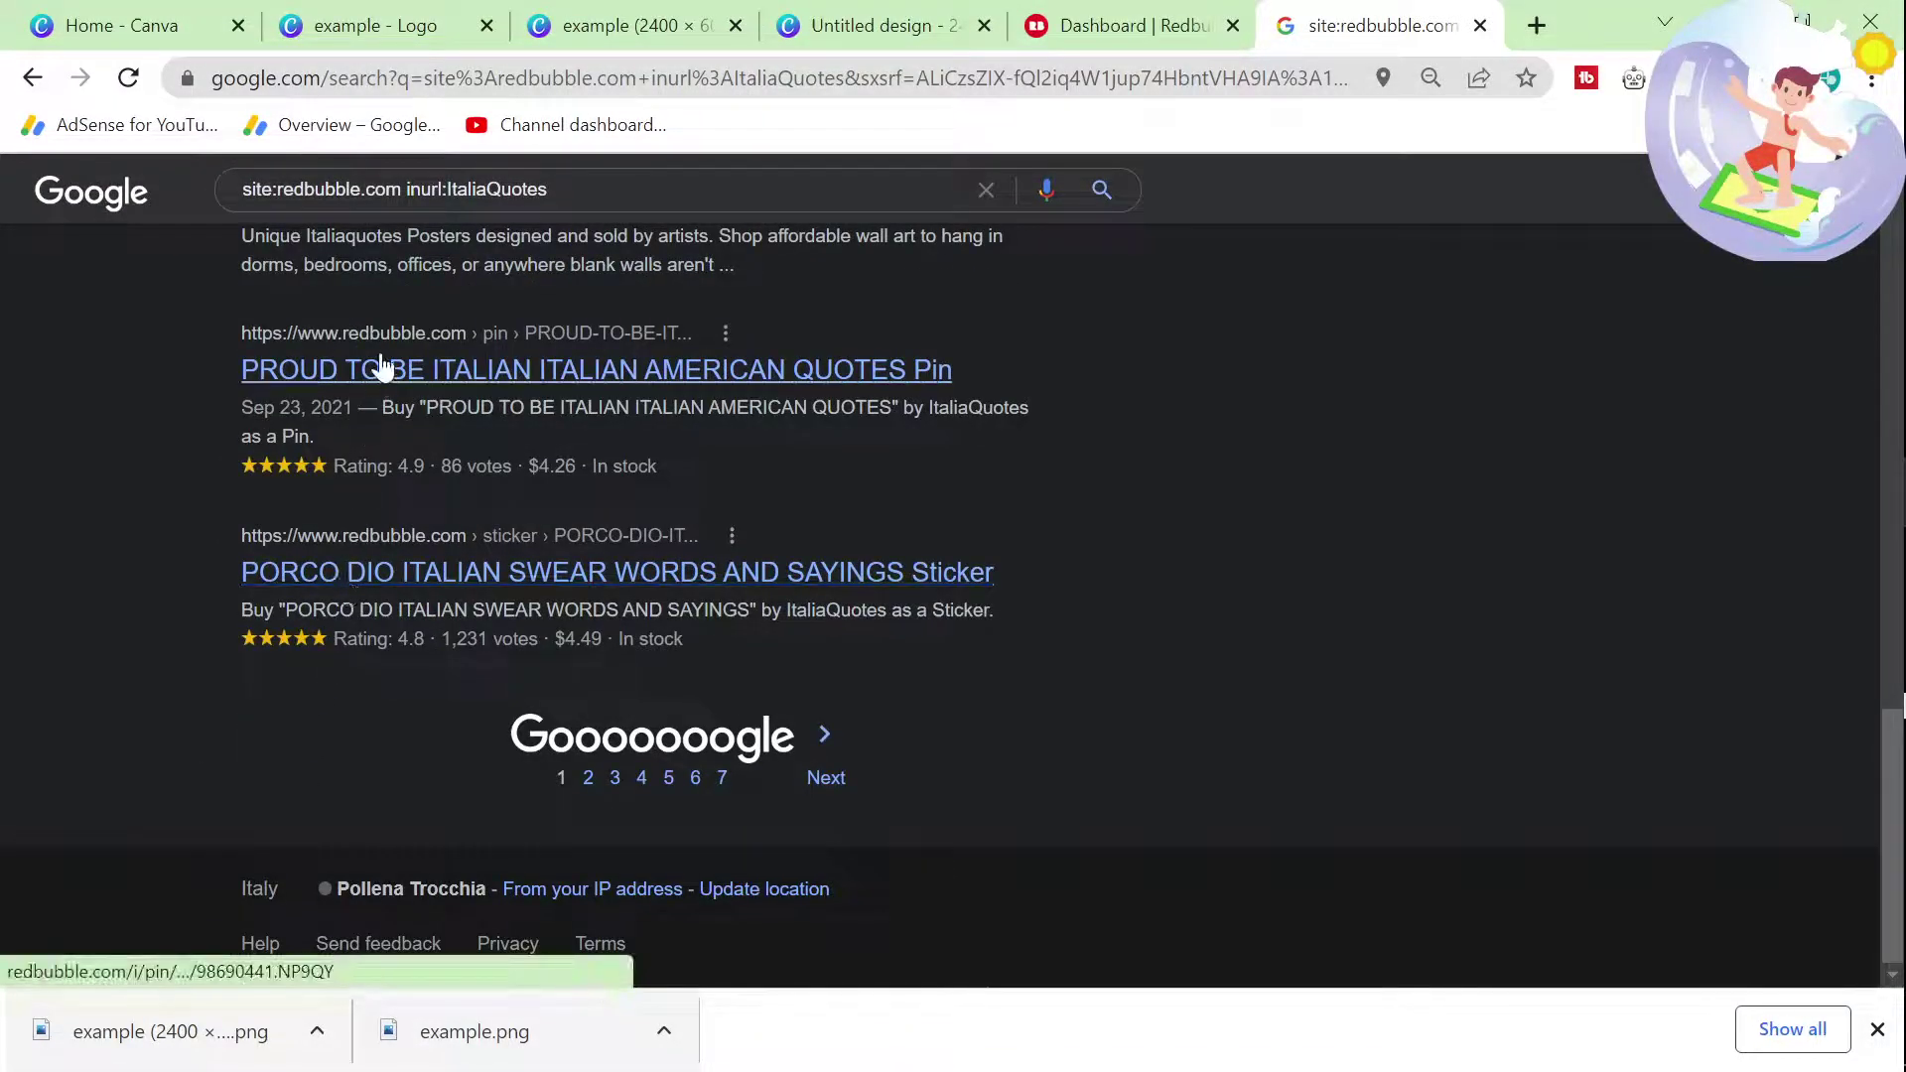
Step: Open the PROUD TO BE ITALIAN pin result in its own tab and highlight ItaliaQuotes in its web address
left_click(382, 367)
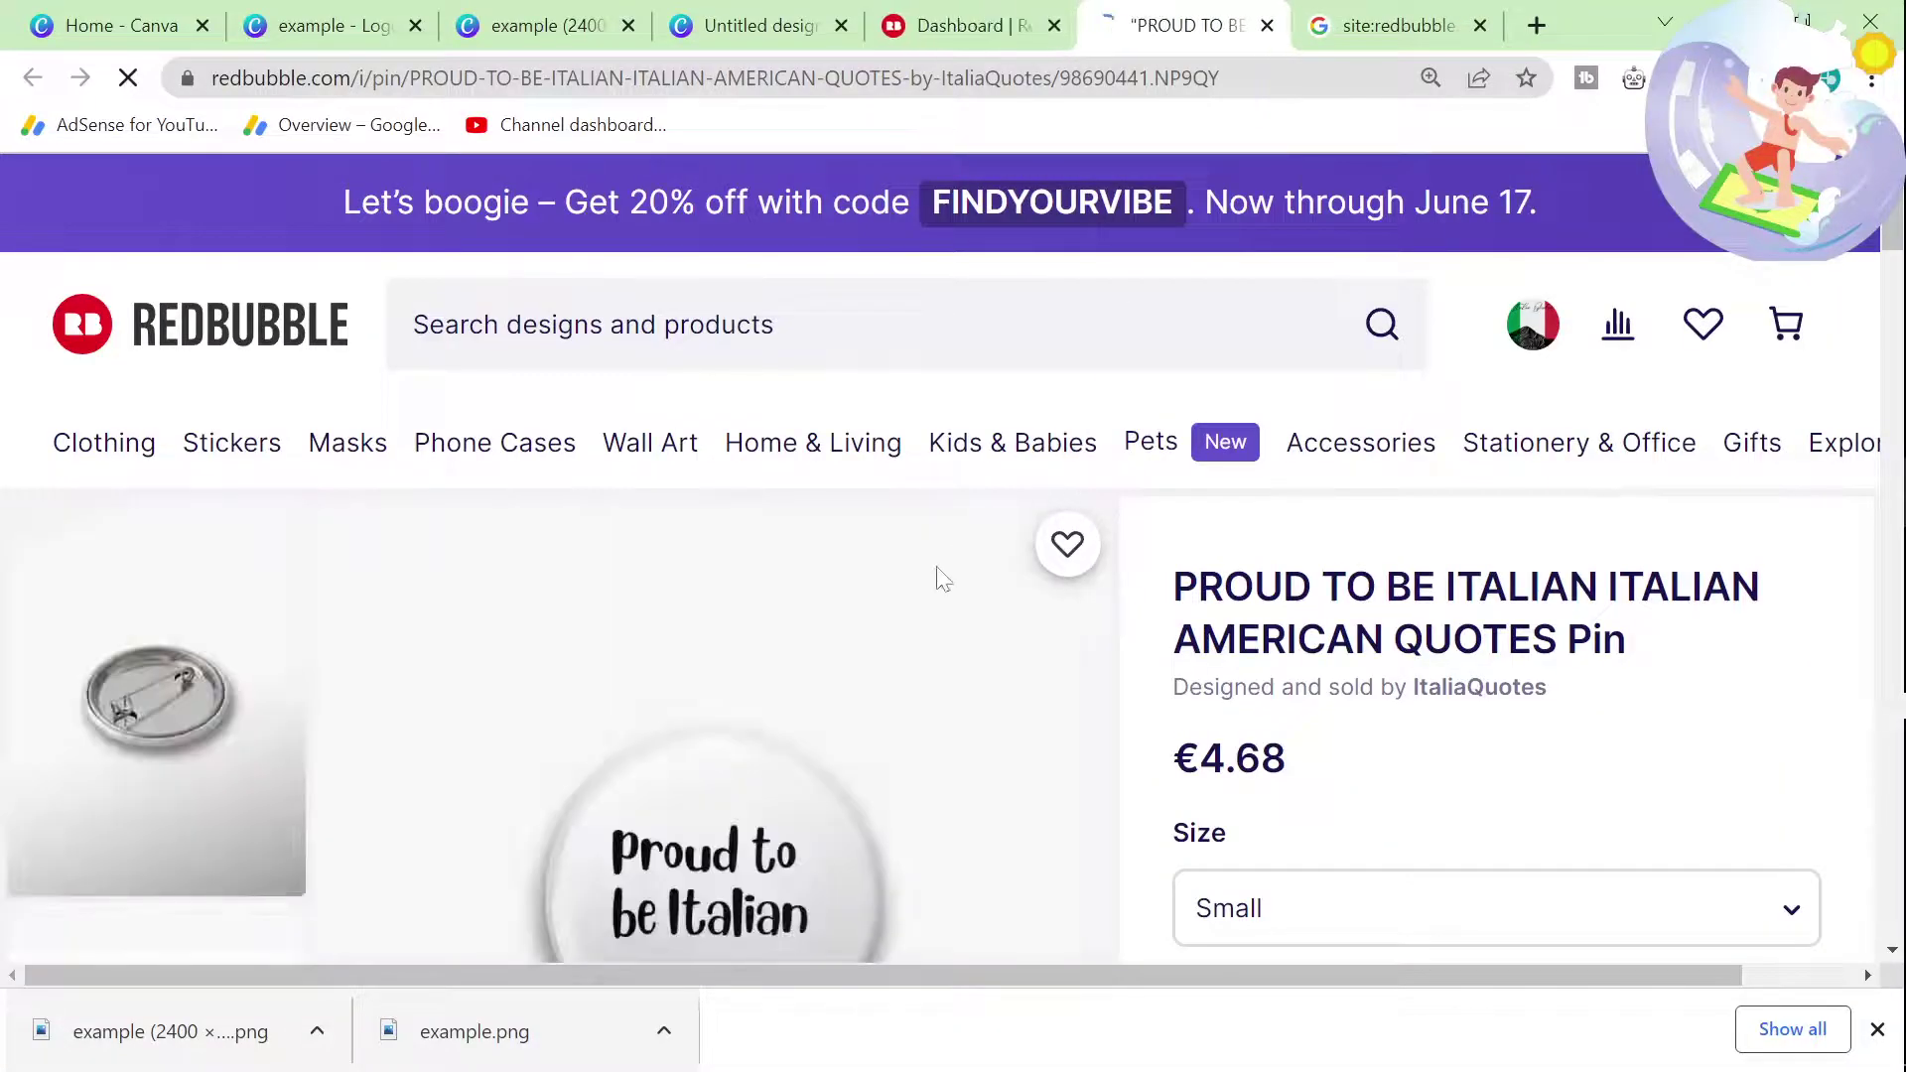
scroll(923, 417, "down", 1)
left_click_drag(940, 78, 1052, 77)
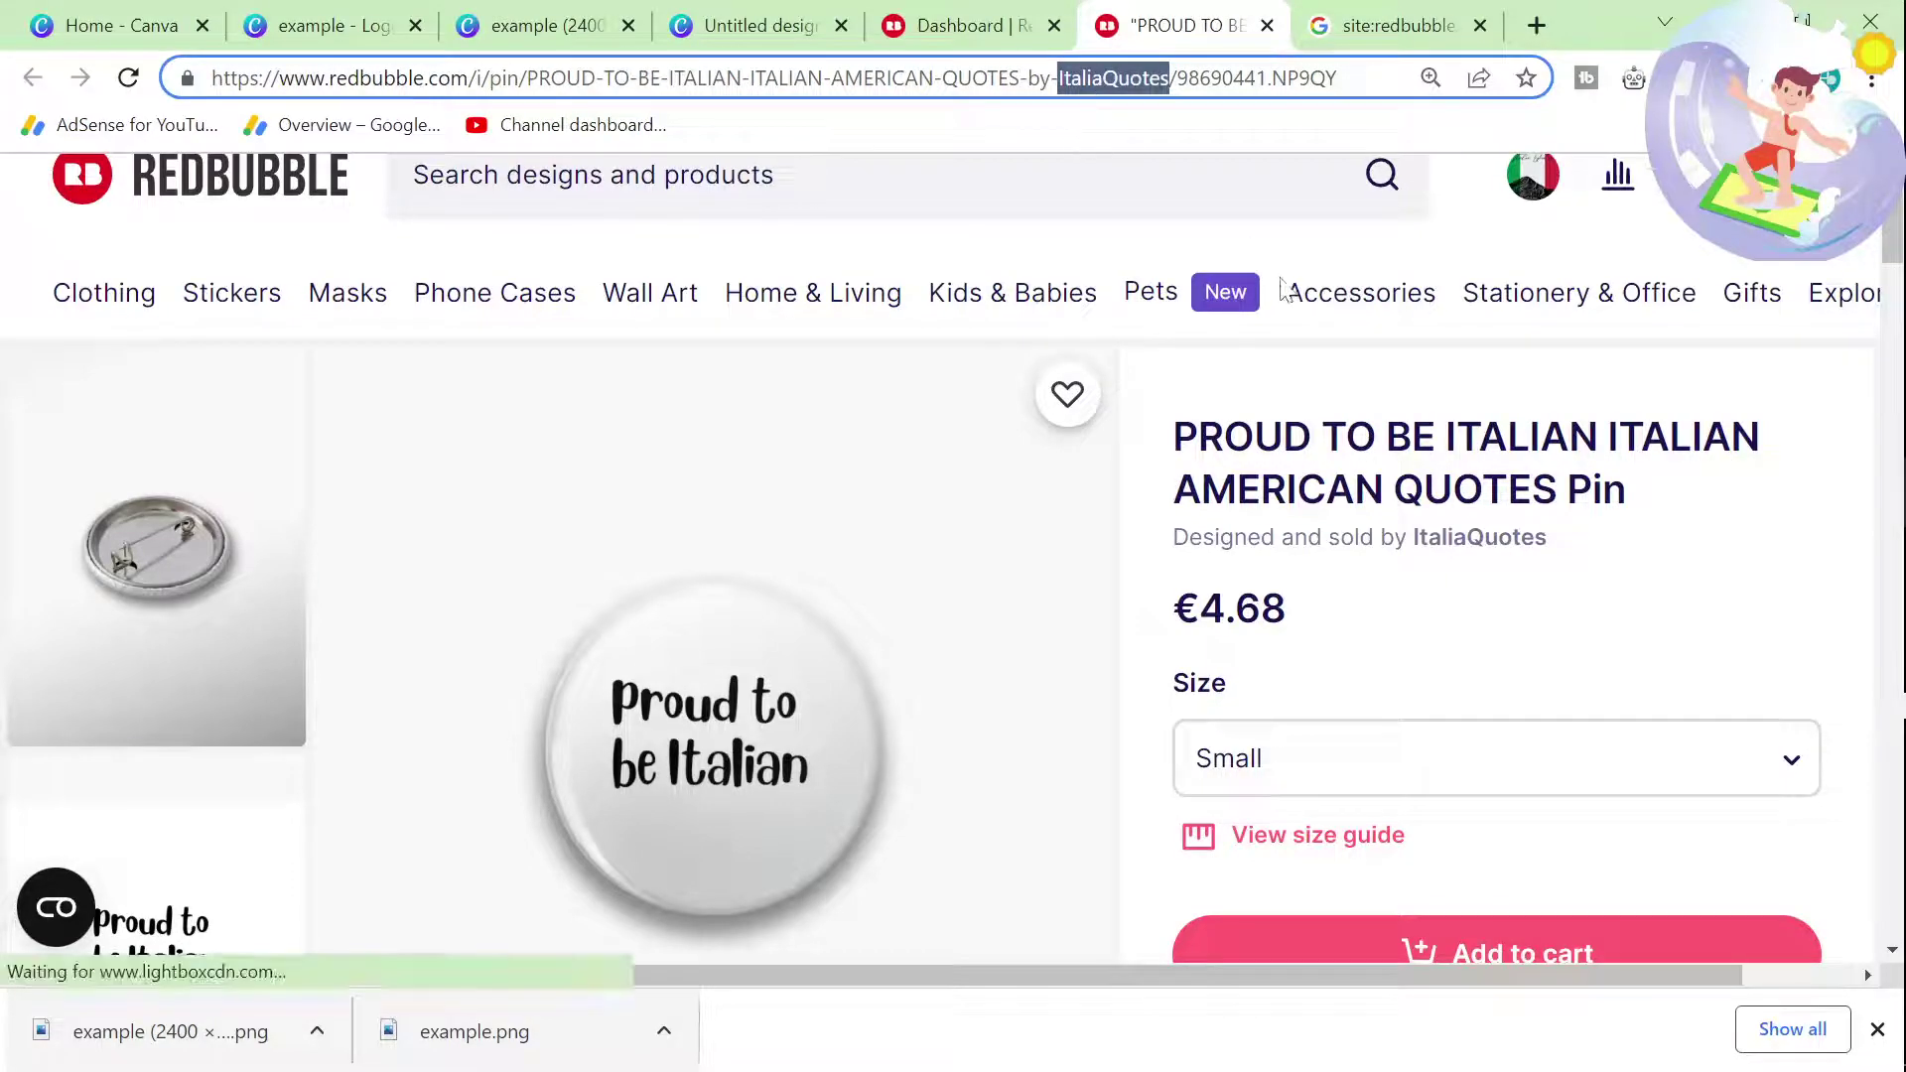
Step: Return to the shop's Dashboard and read the tip about setting up new products in bulk
left_click(1010, 12)
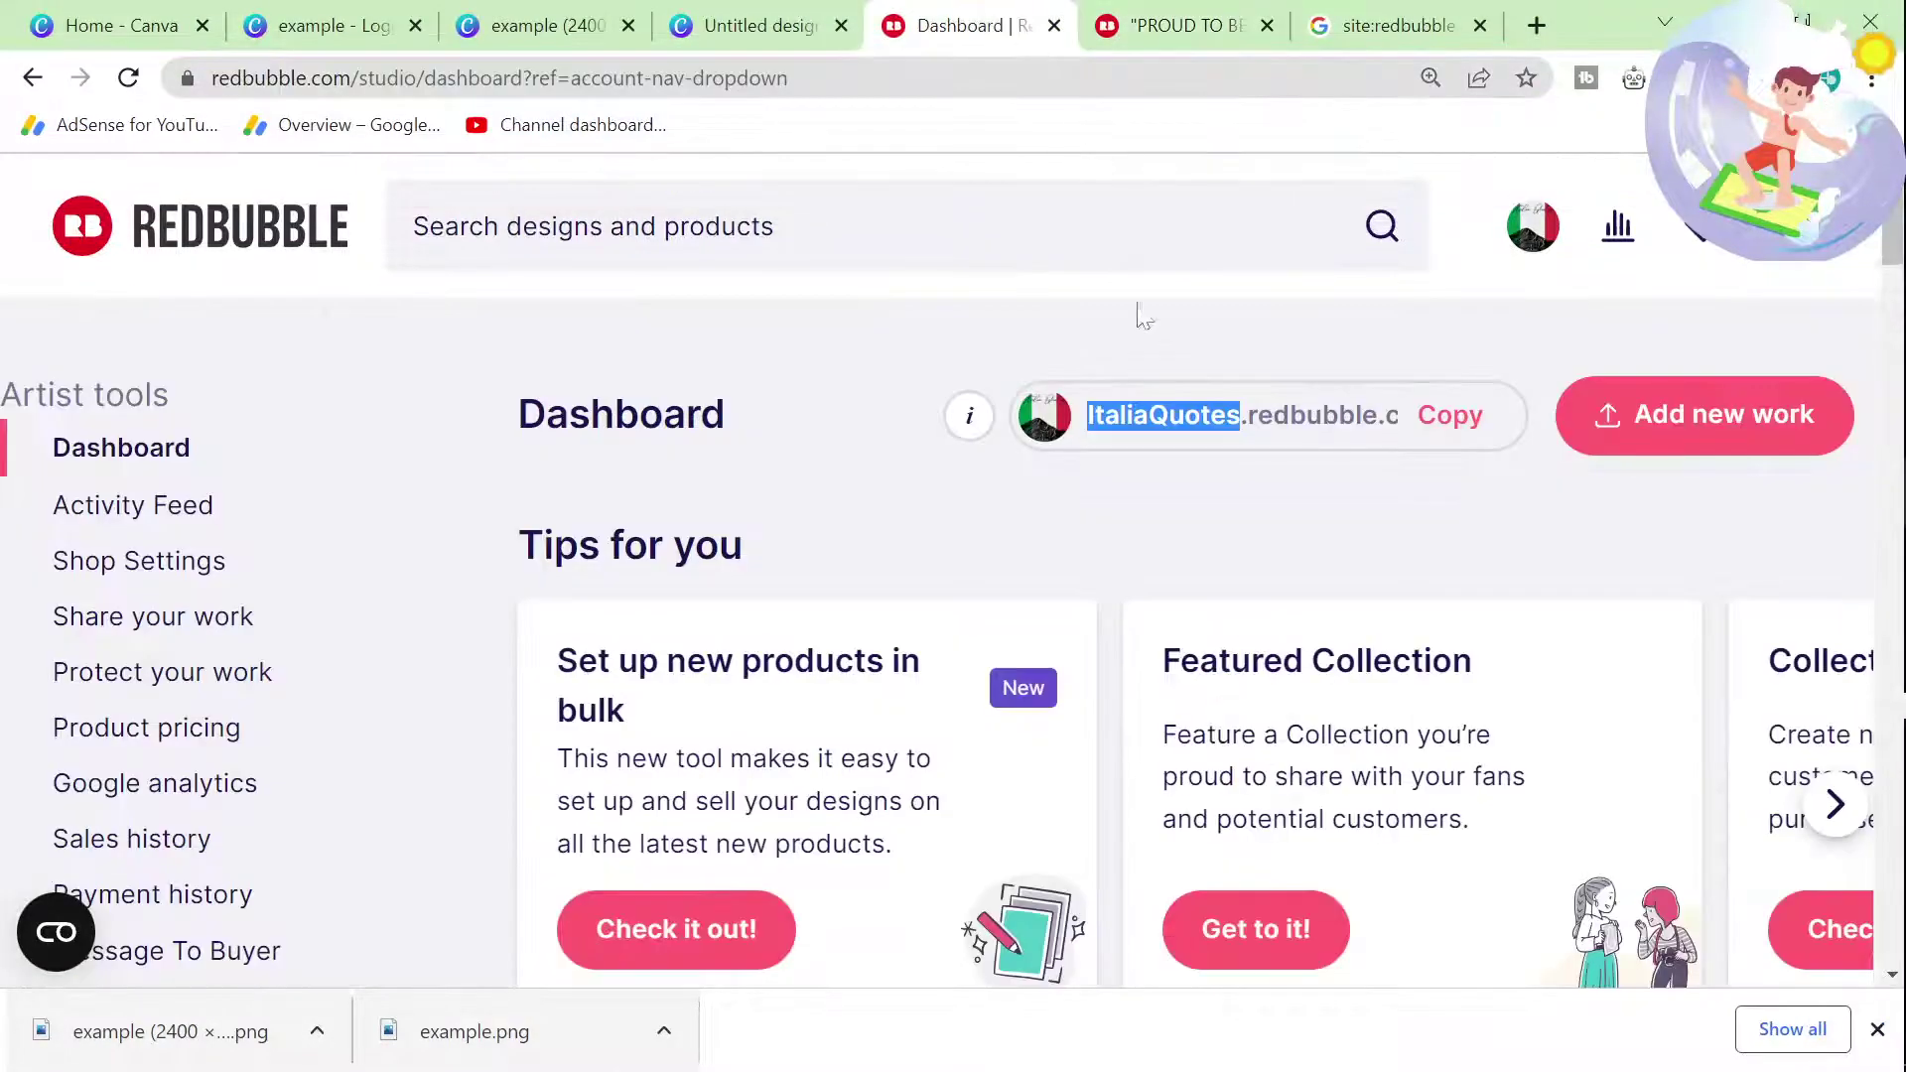
scroll(995, 379, "down", 1)
left_click(994, 379)
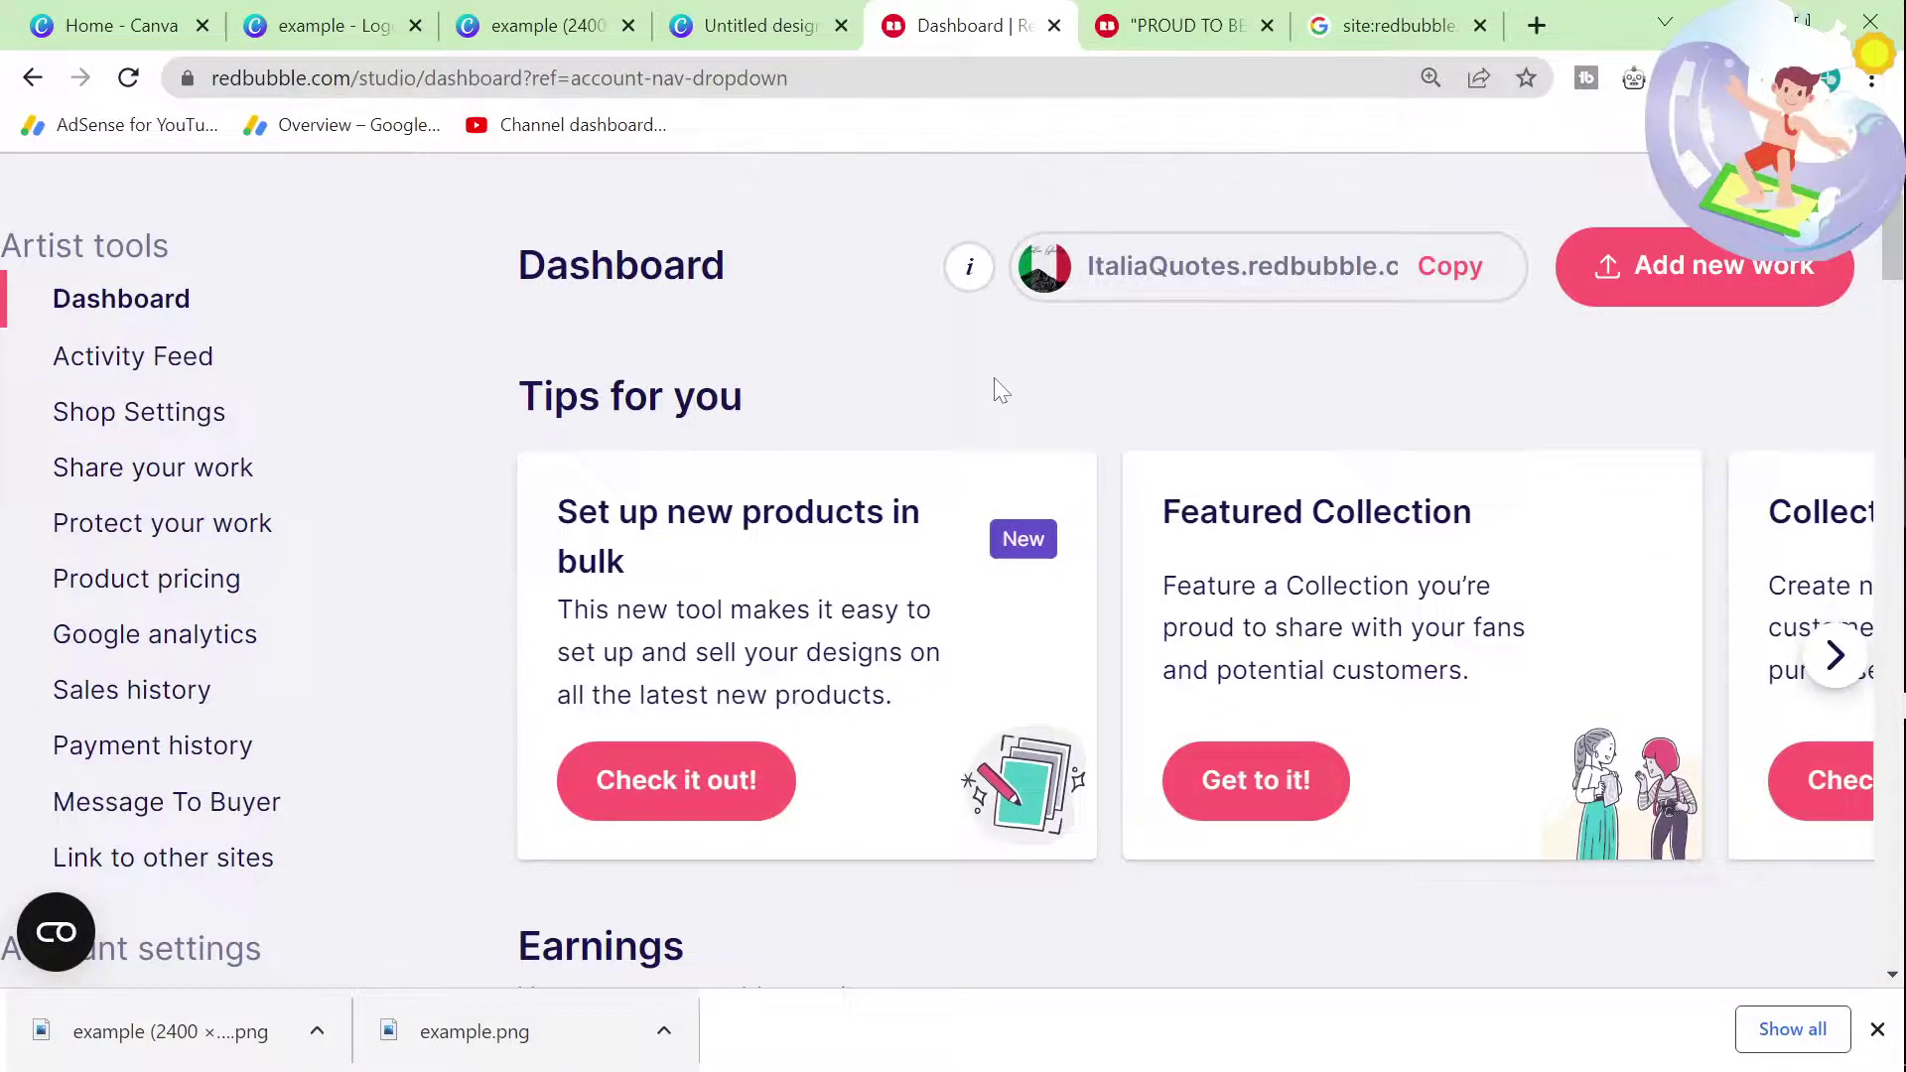
scroll(819, 471, "down", 5)
scroll(665, 586, "up", 4)
triple_click(812, 437)
left_click_drag(813, 436, 924, 640)
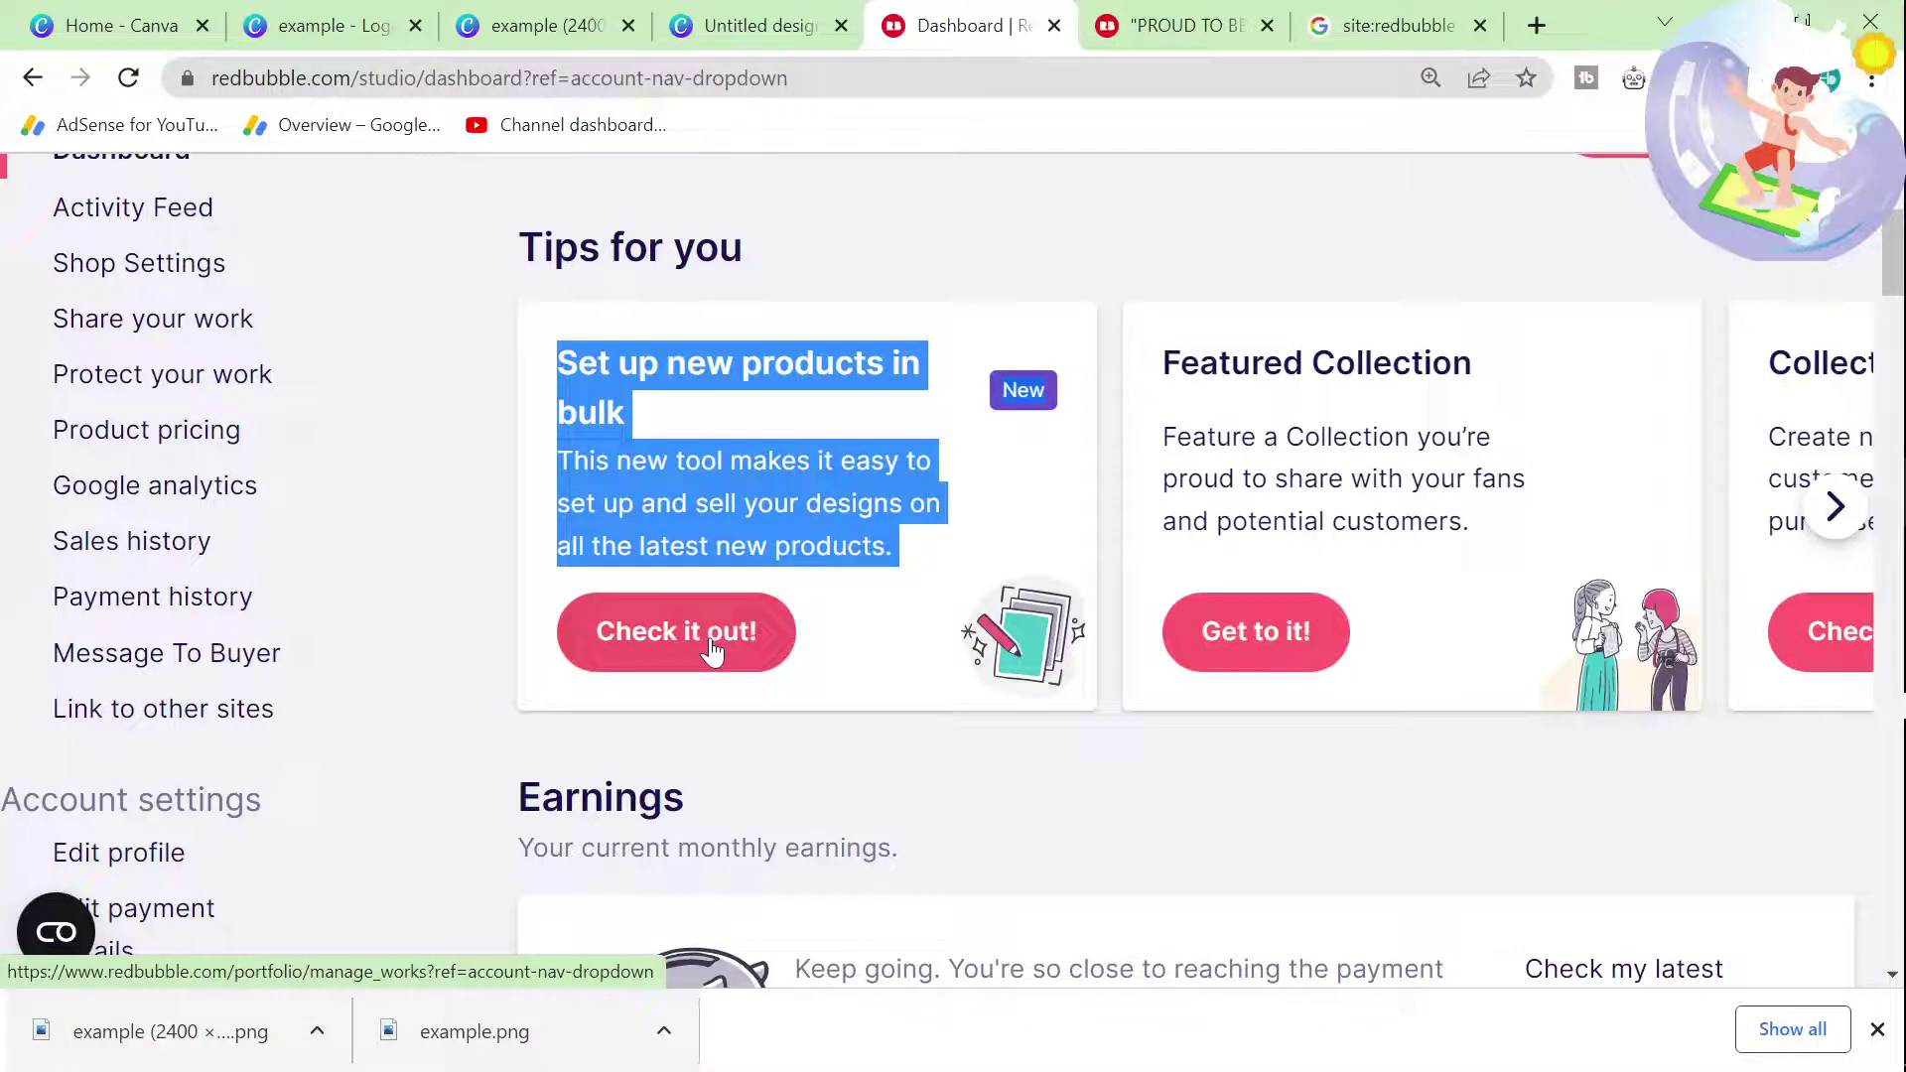
left_click(938, 256)
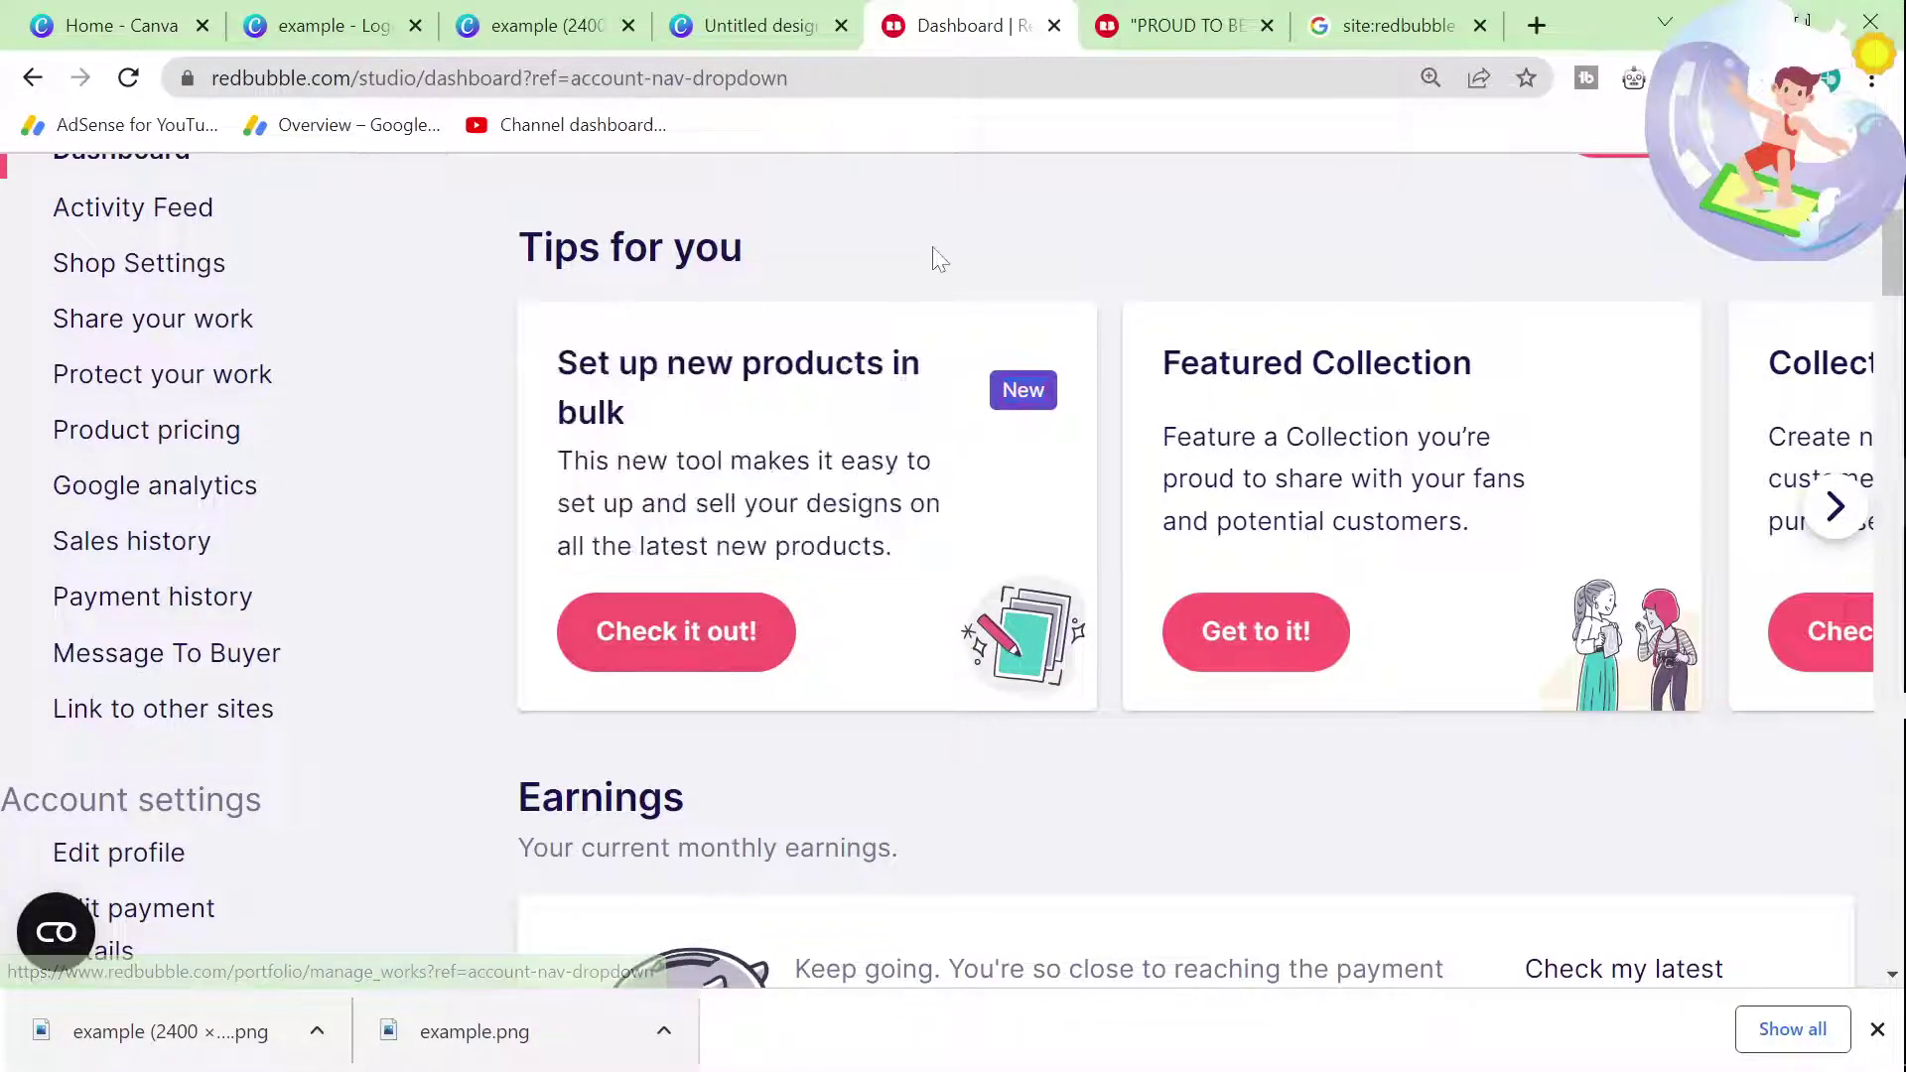
left_click_drag(552, 363, 950, 579)
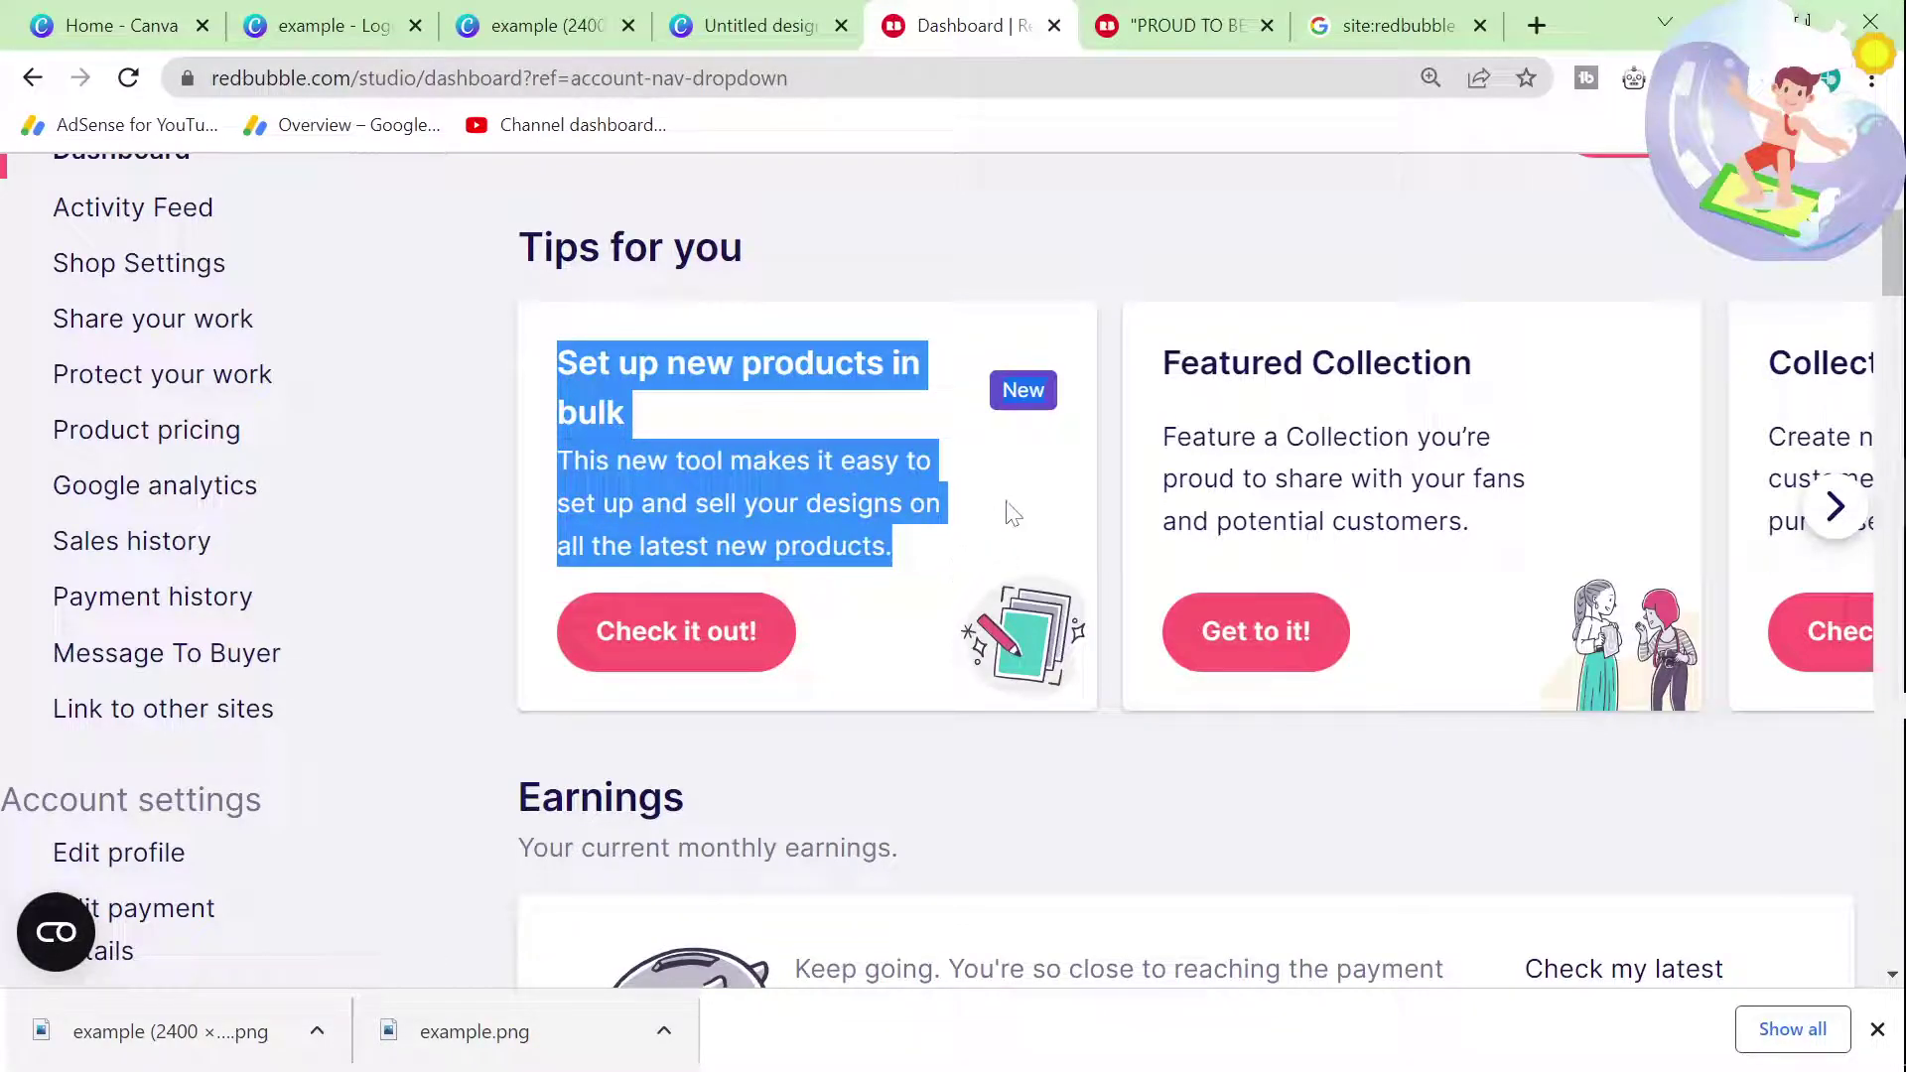
left_click(1009, 274)
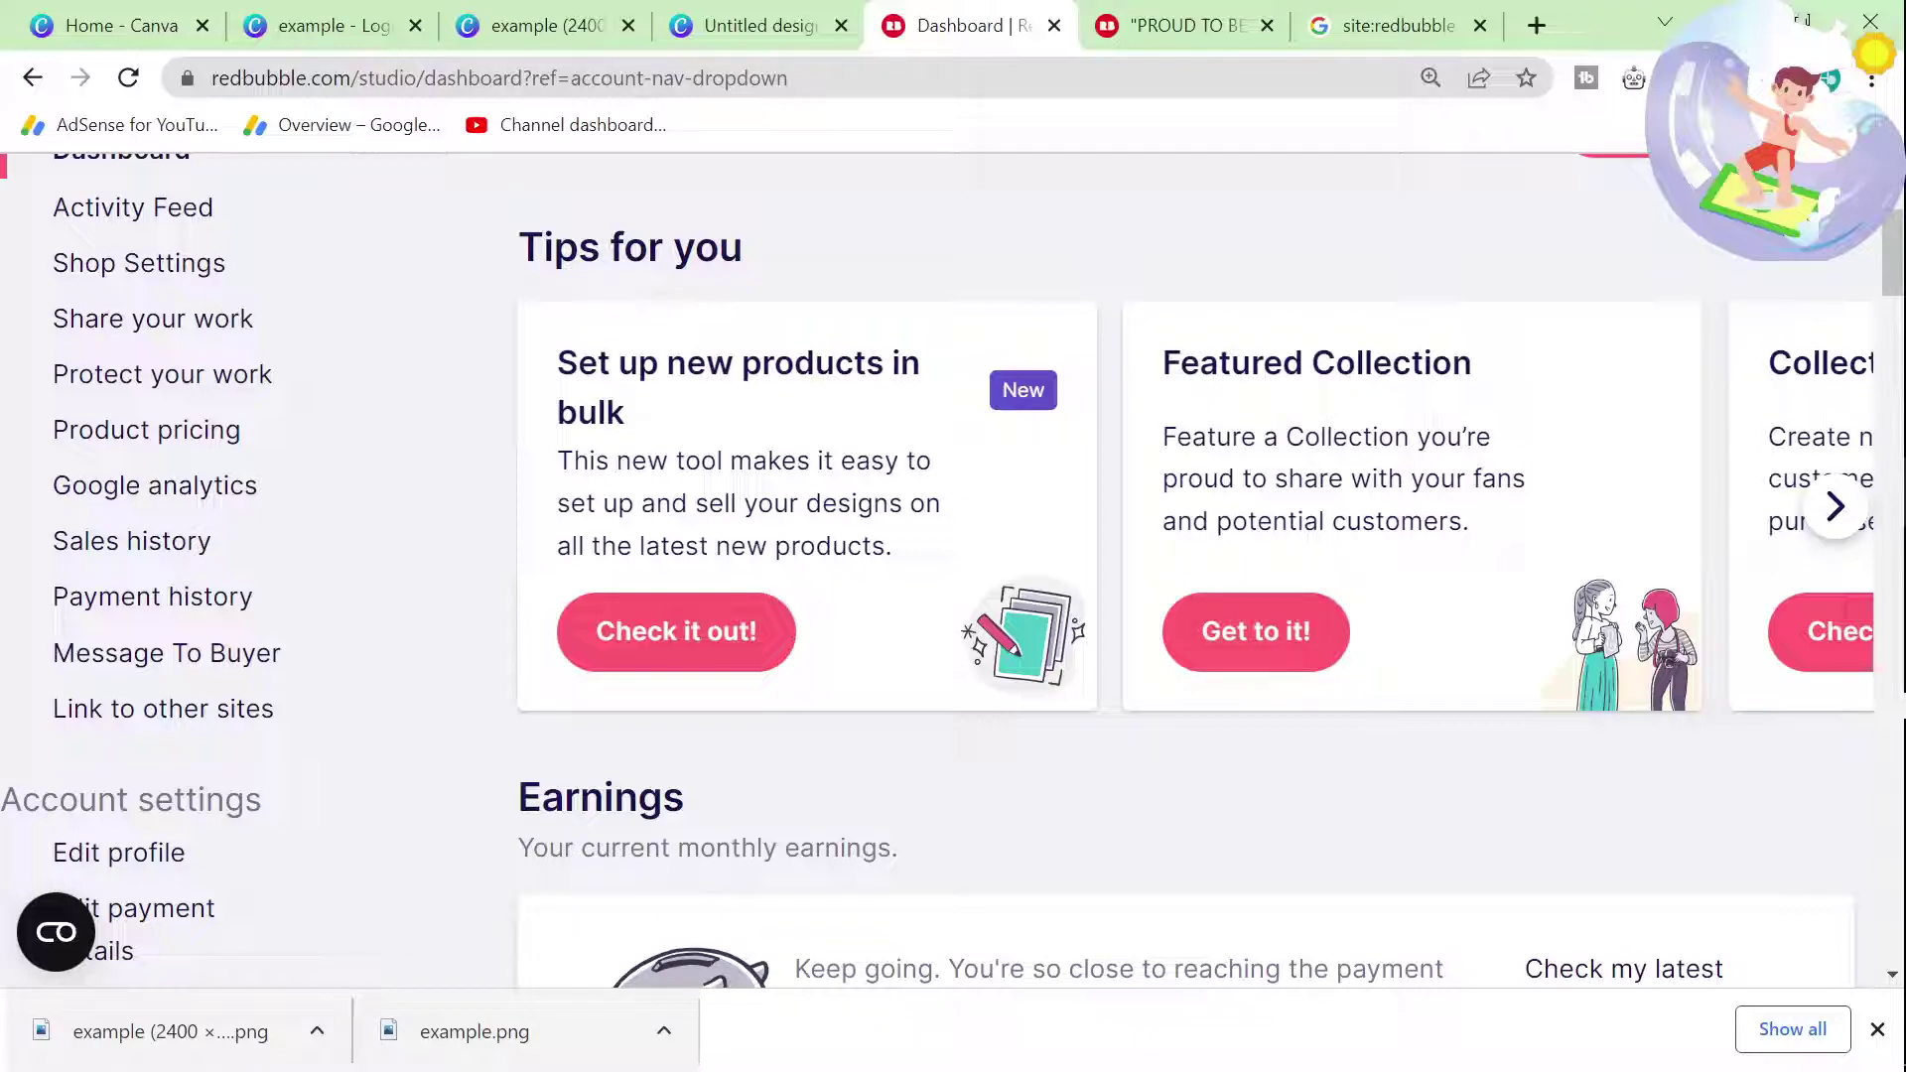
Step: Dismiss the downloads bar and browse the remaining Dashboard tips from Featured Collection to Want to save time?
left_click_drag(1159, 364, 1552, 544)
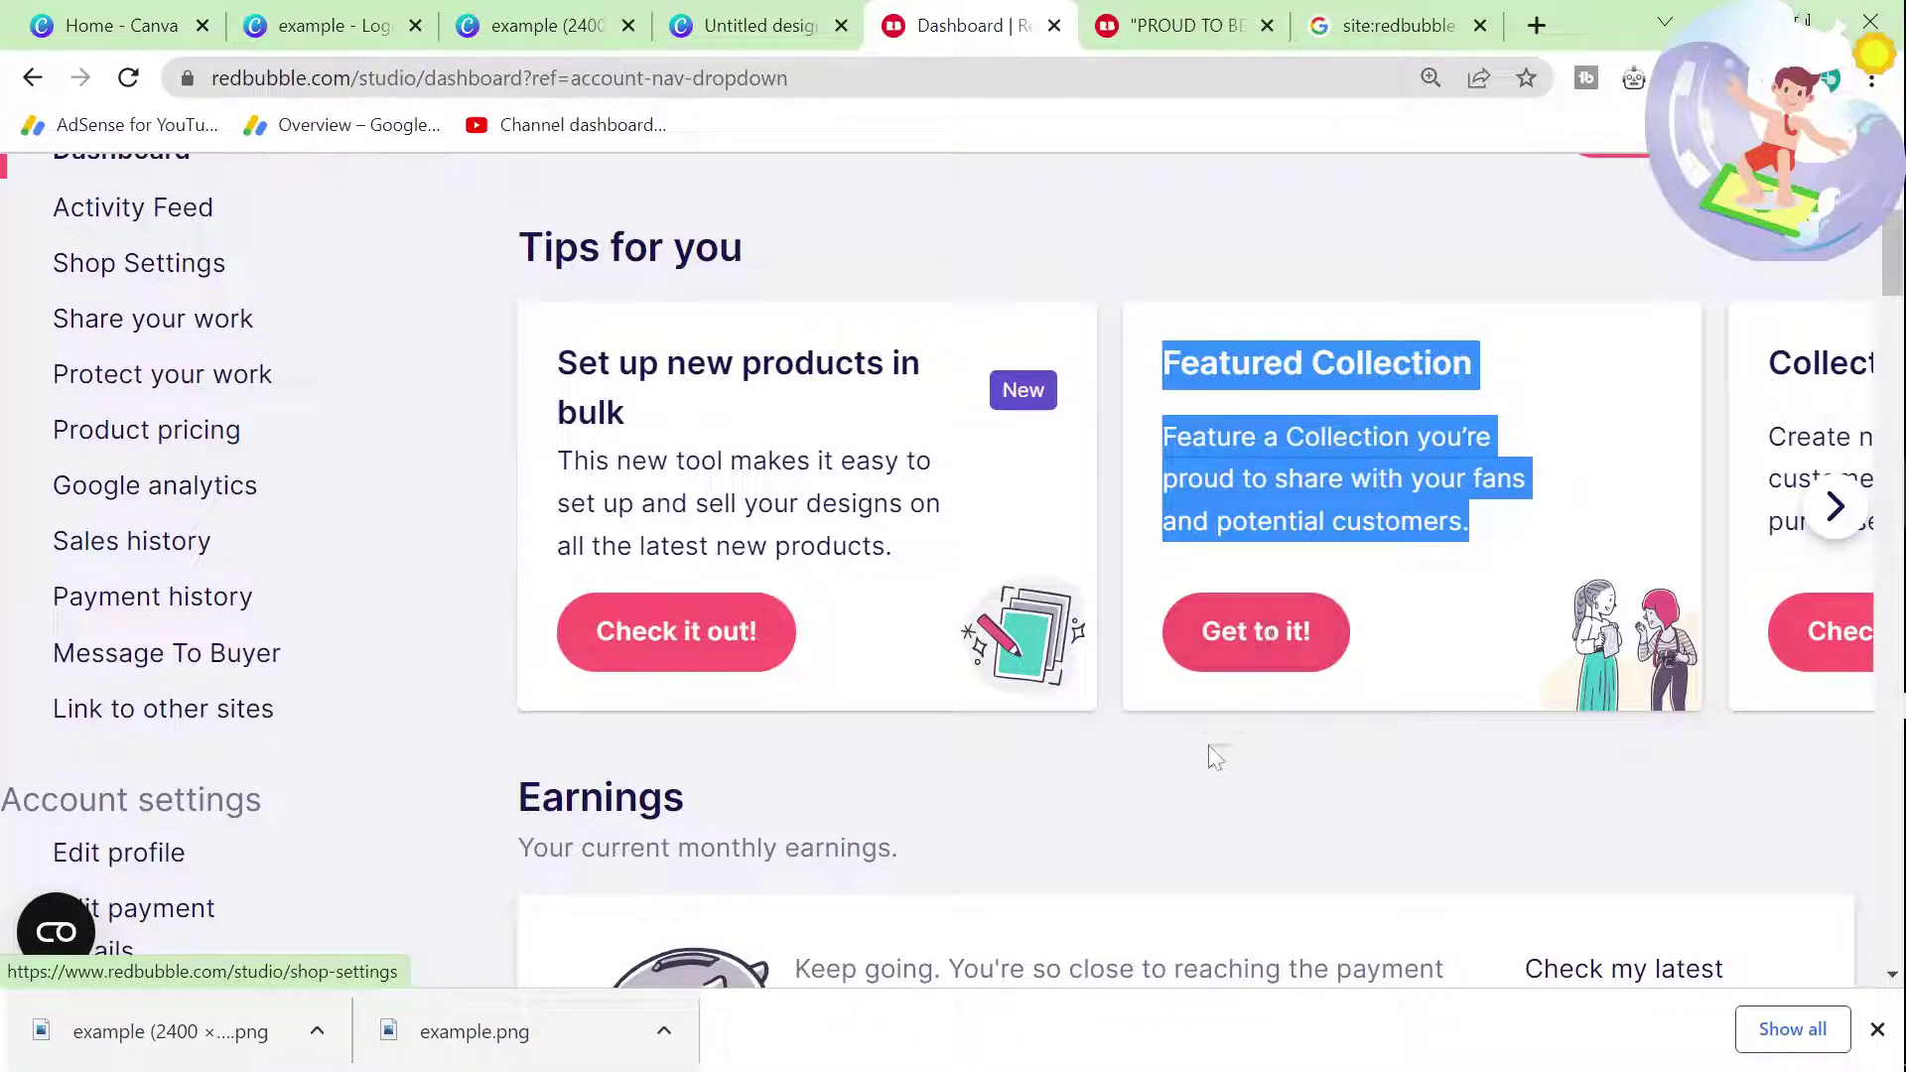
left_click(1877, 1029)
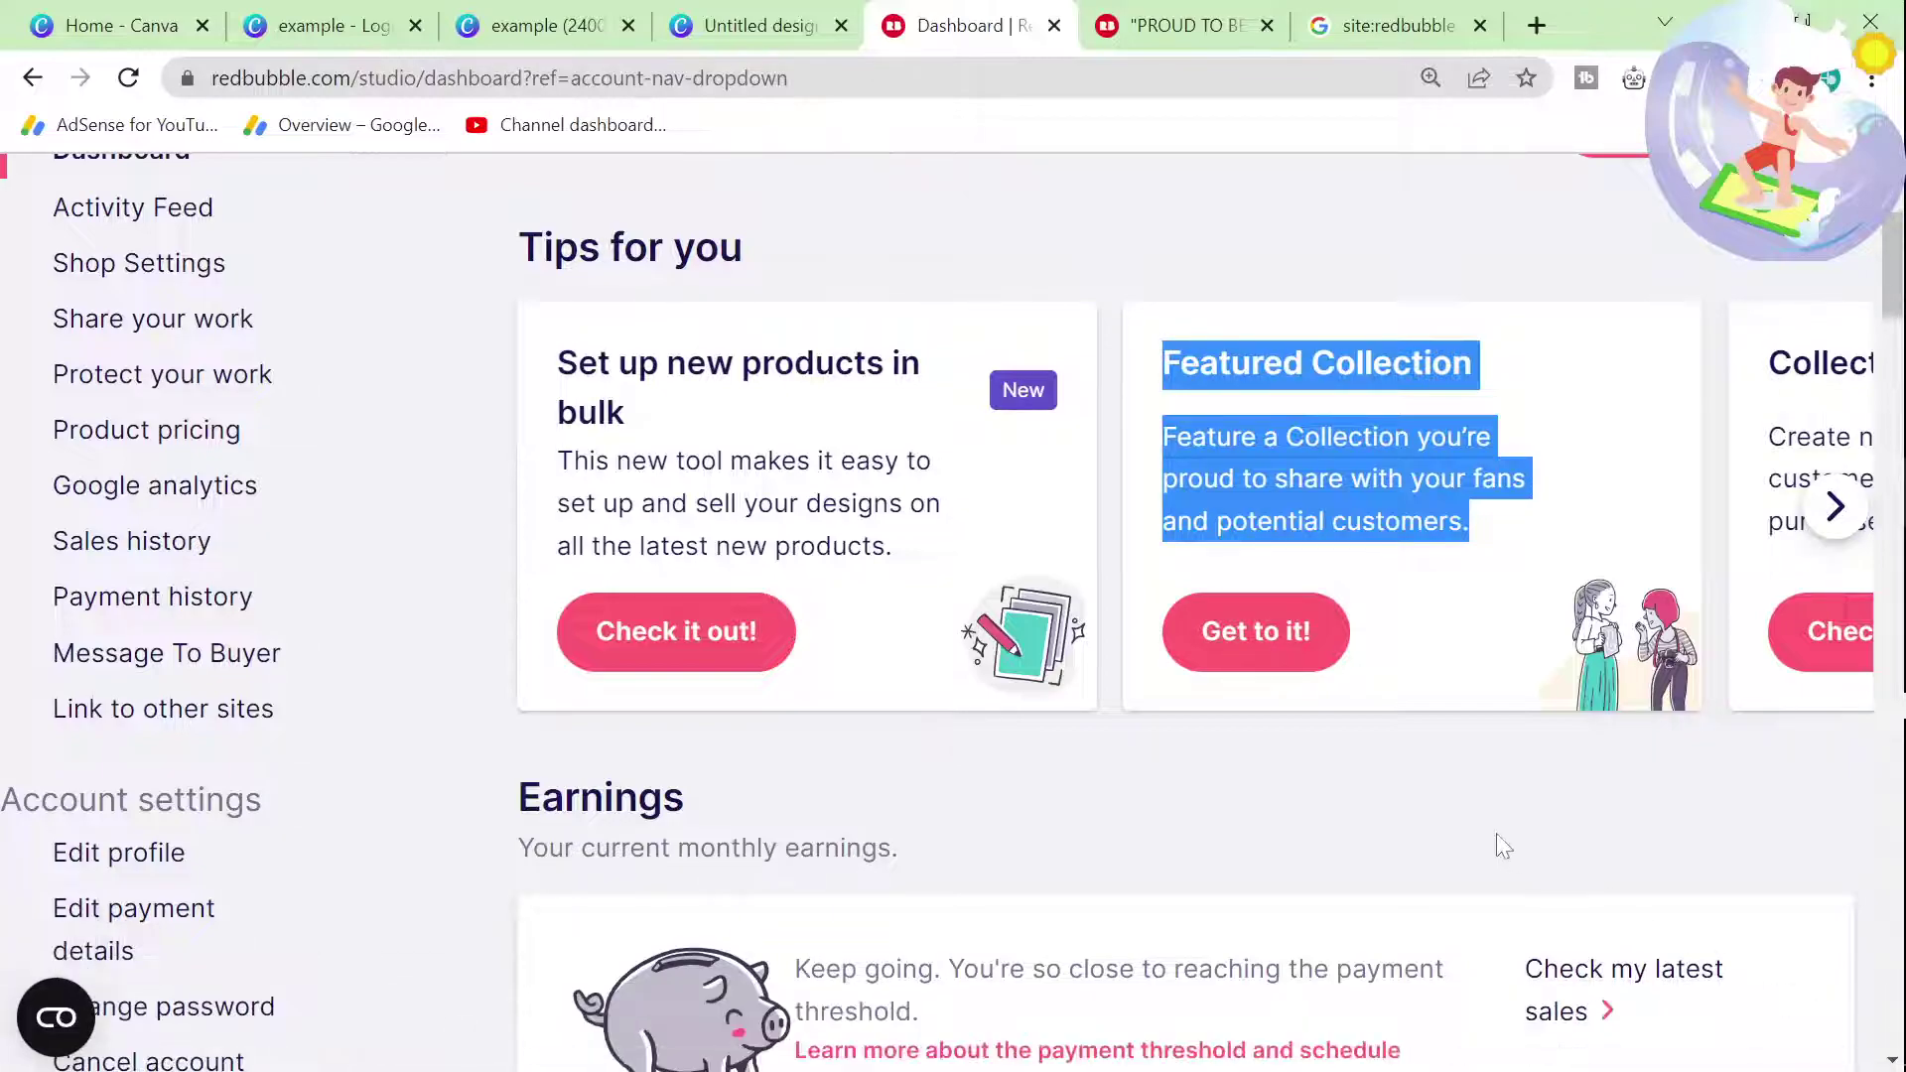
left_click(1835, 507)
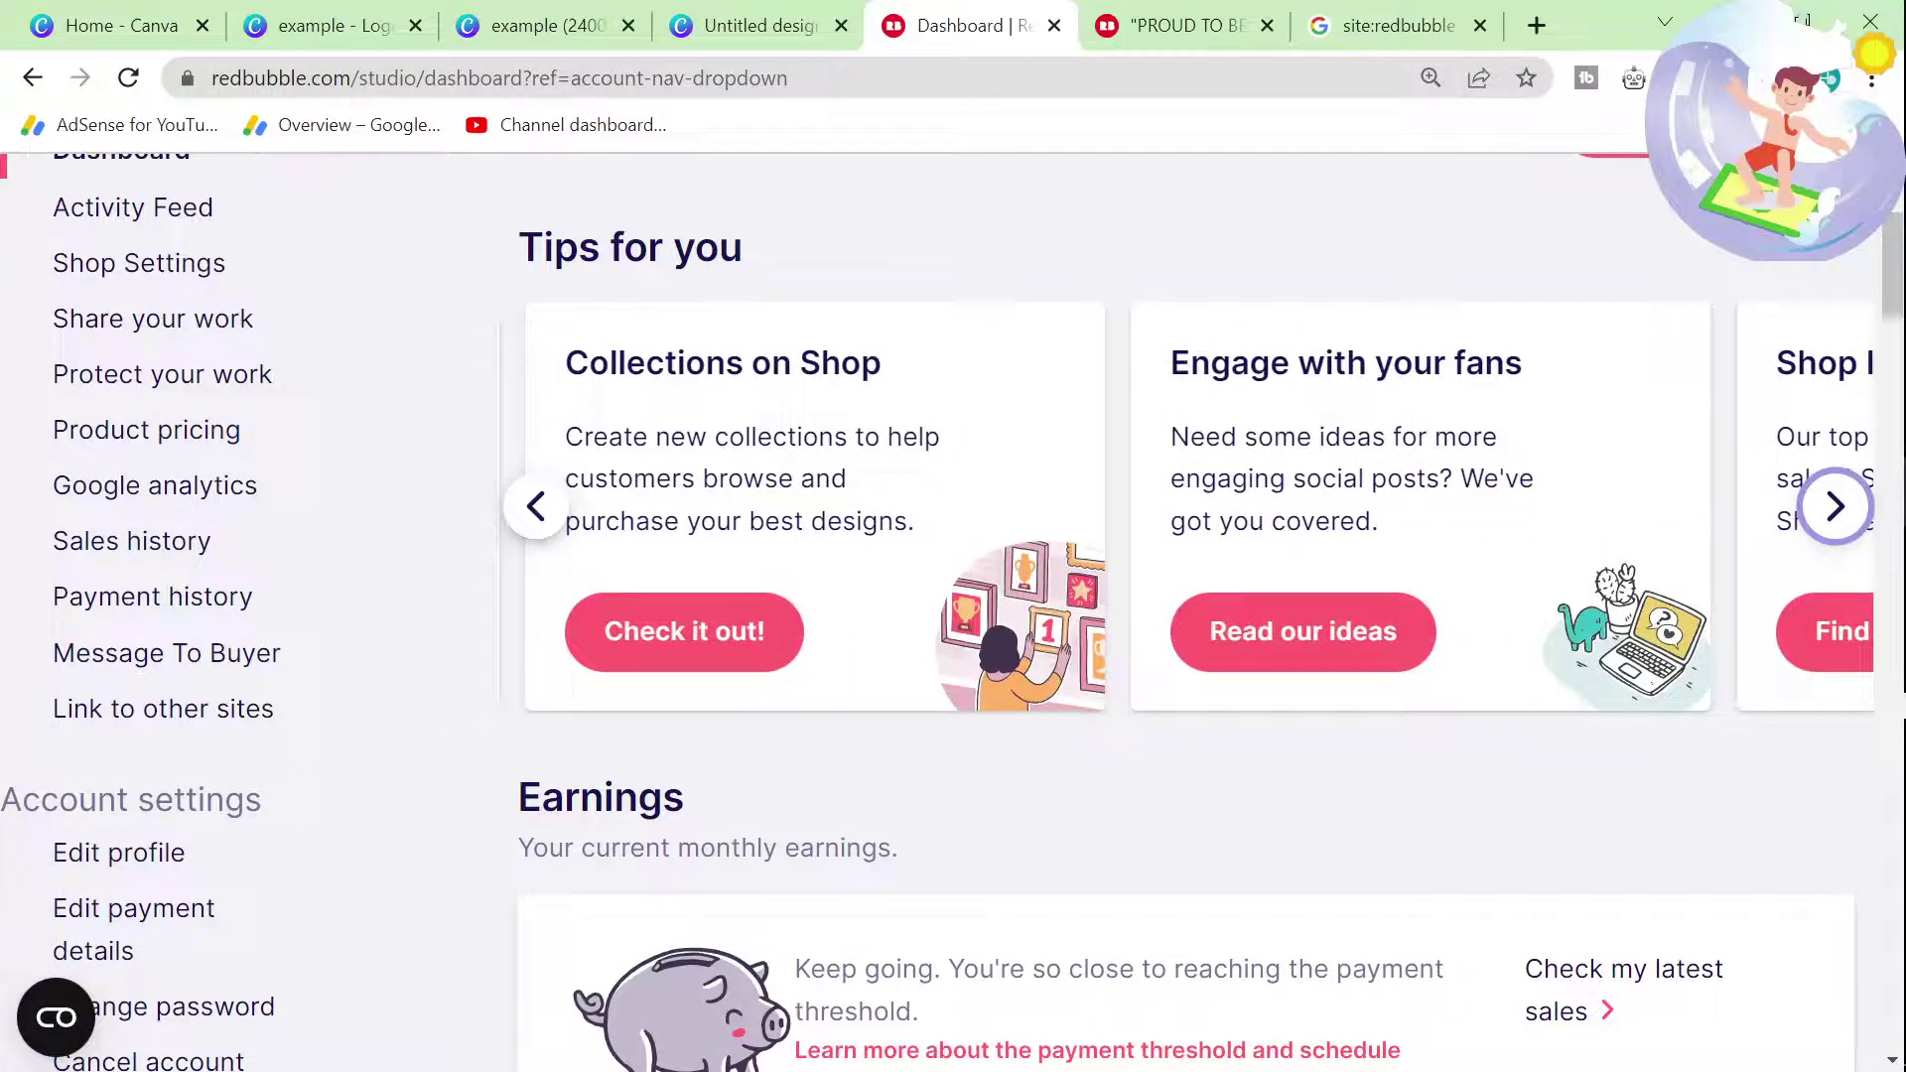
left_click(536, 506)
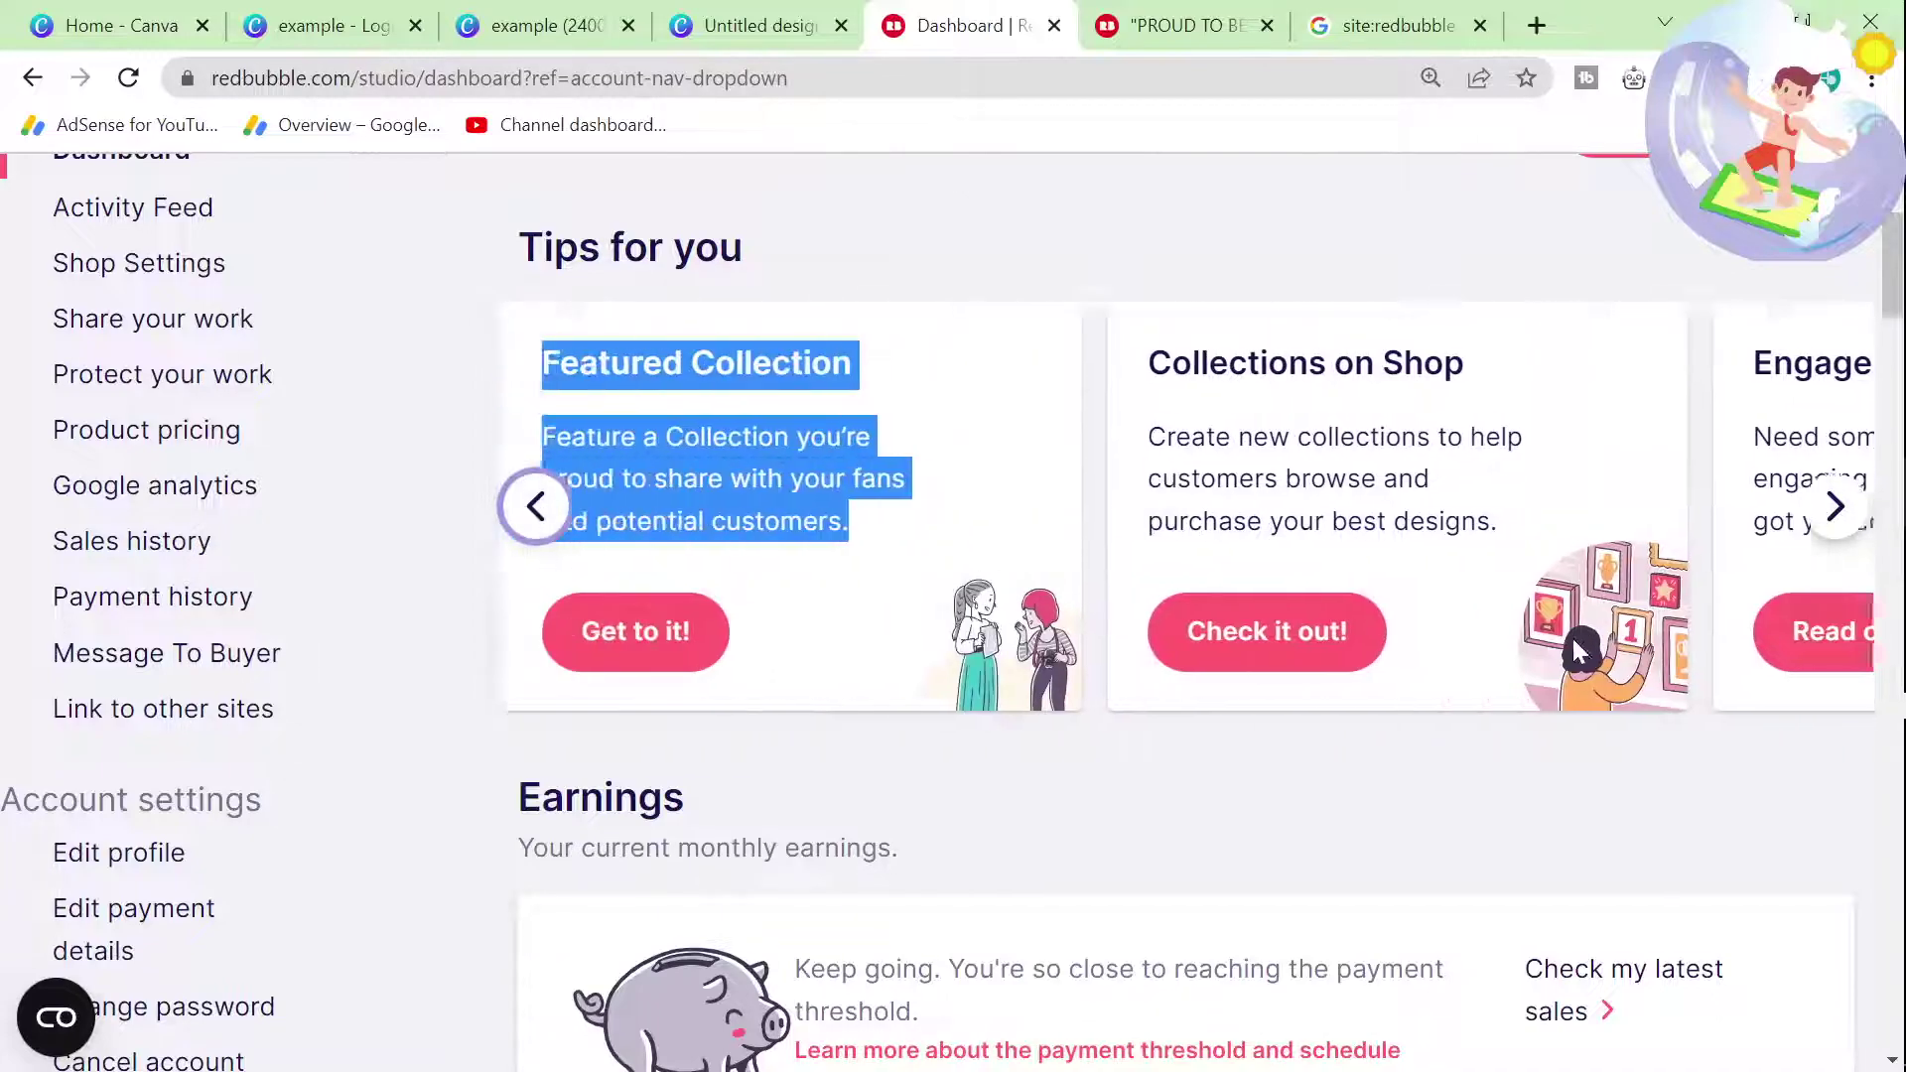
left_click(1836, 506)
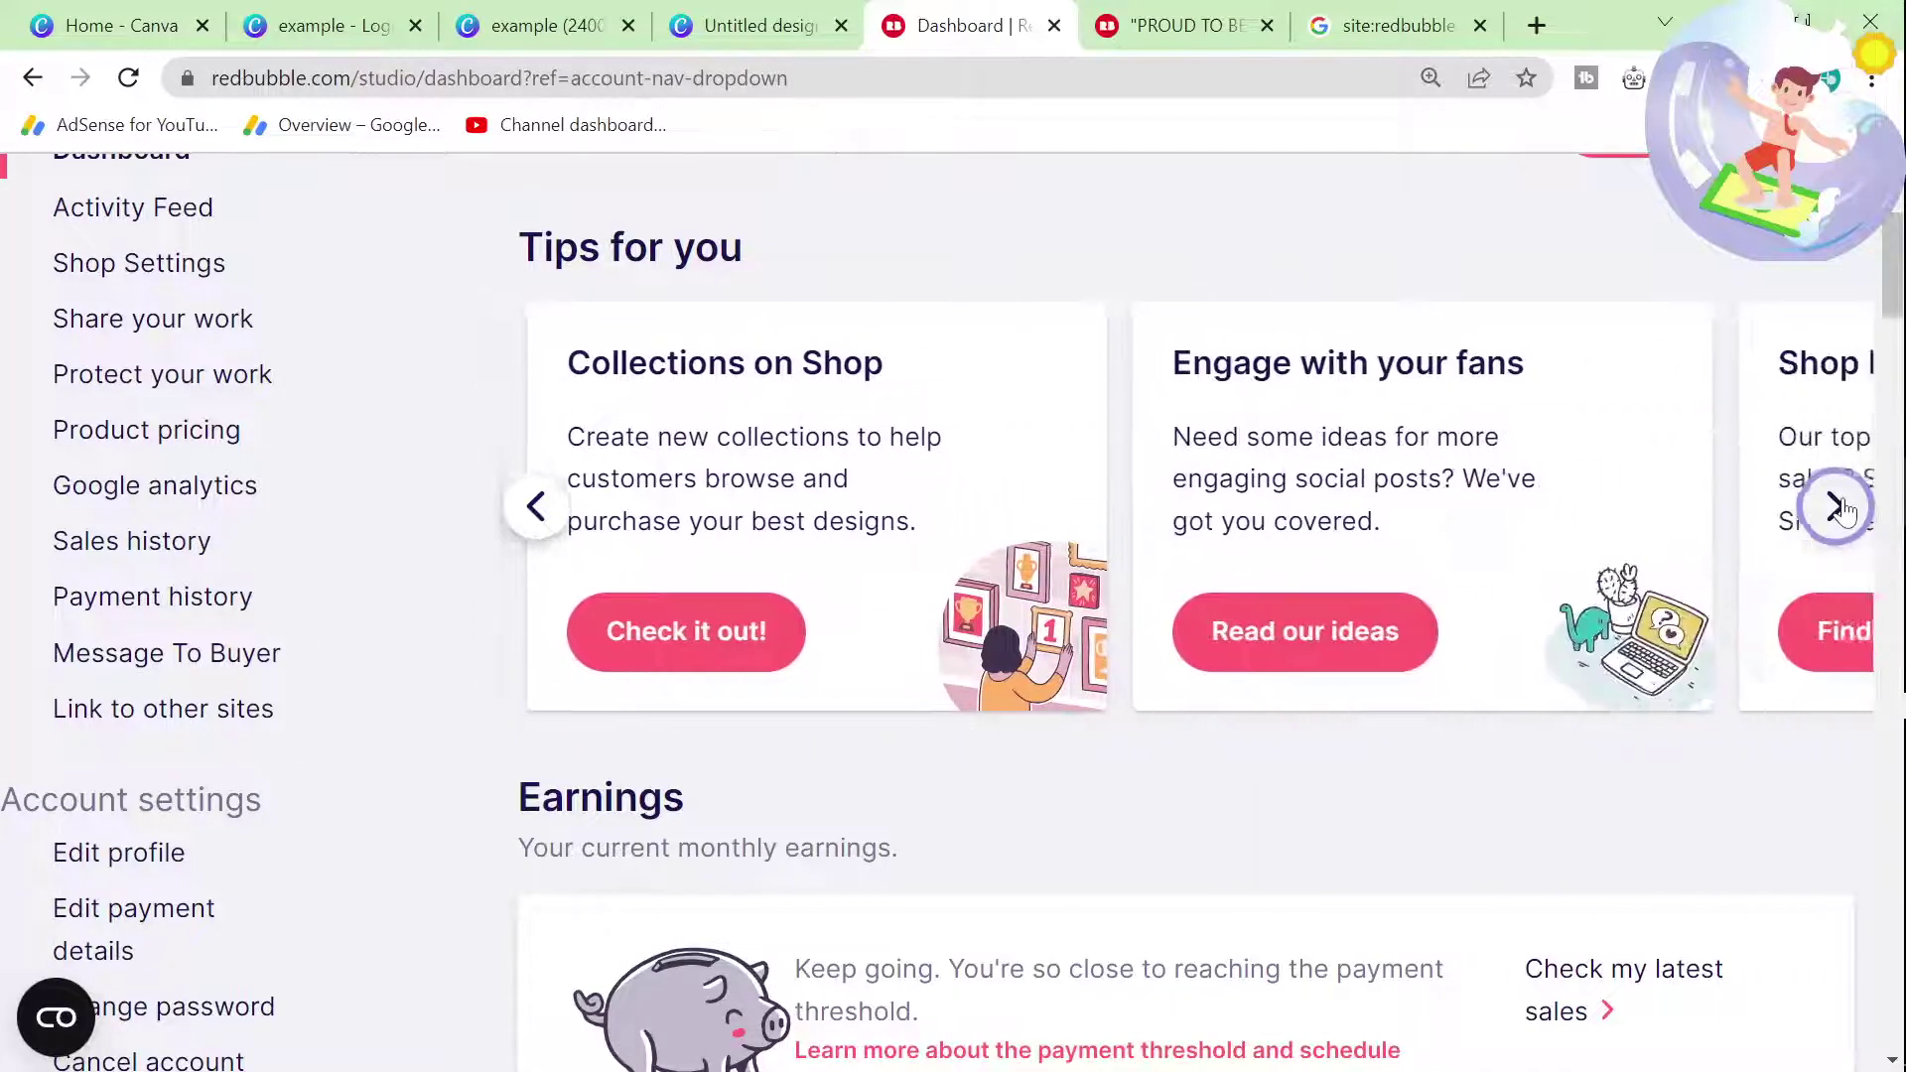
left_click(1835, 506)
left_click(1836, 507)
scroll(1137, 623, "down", 1)
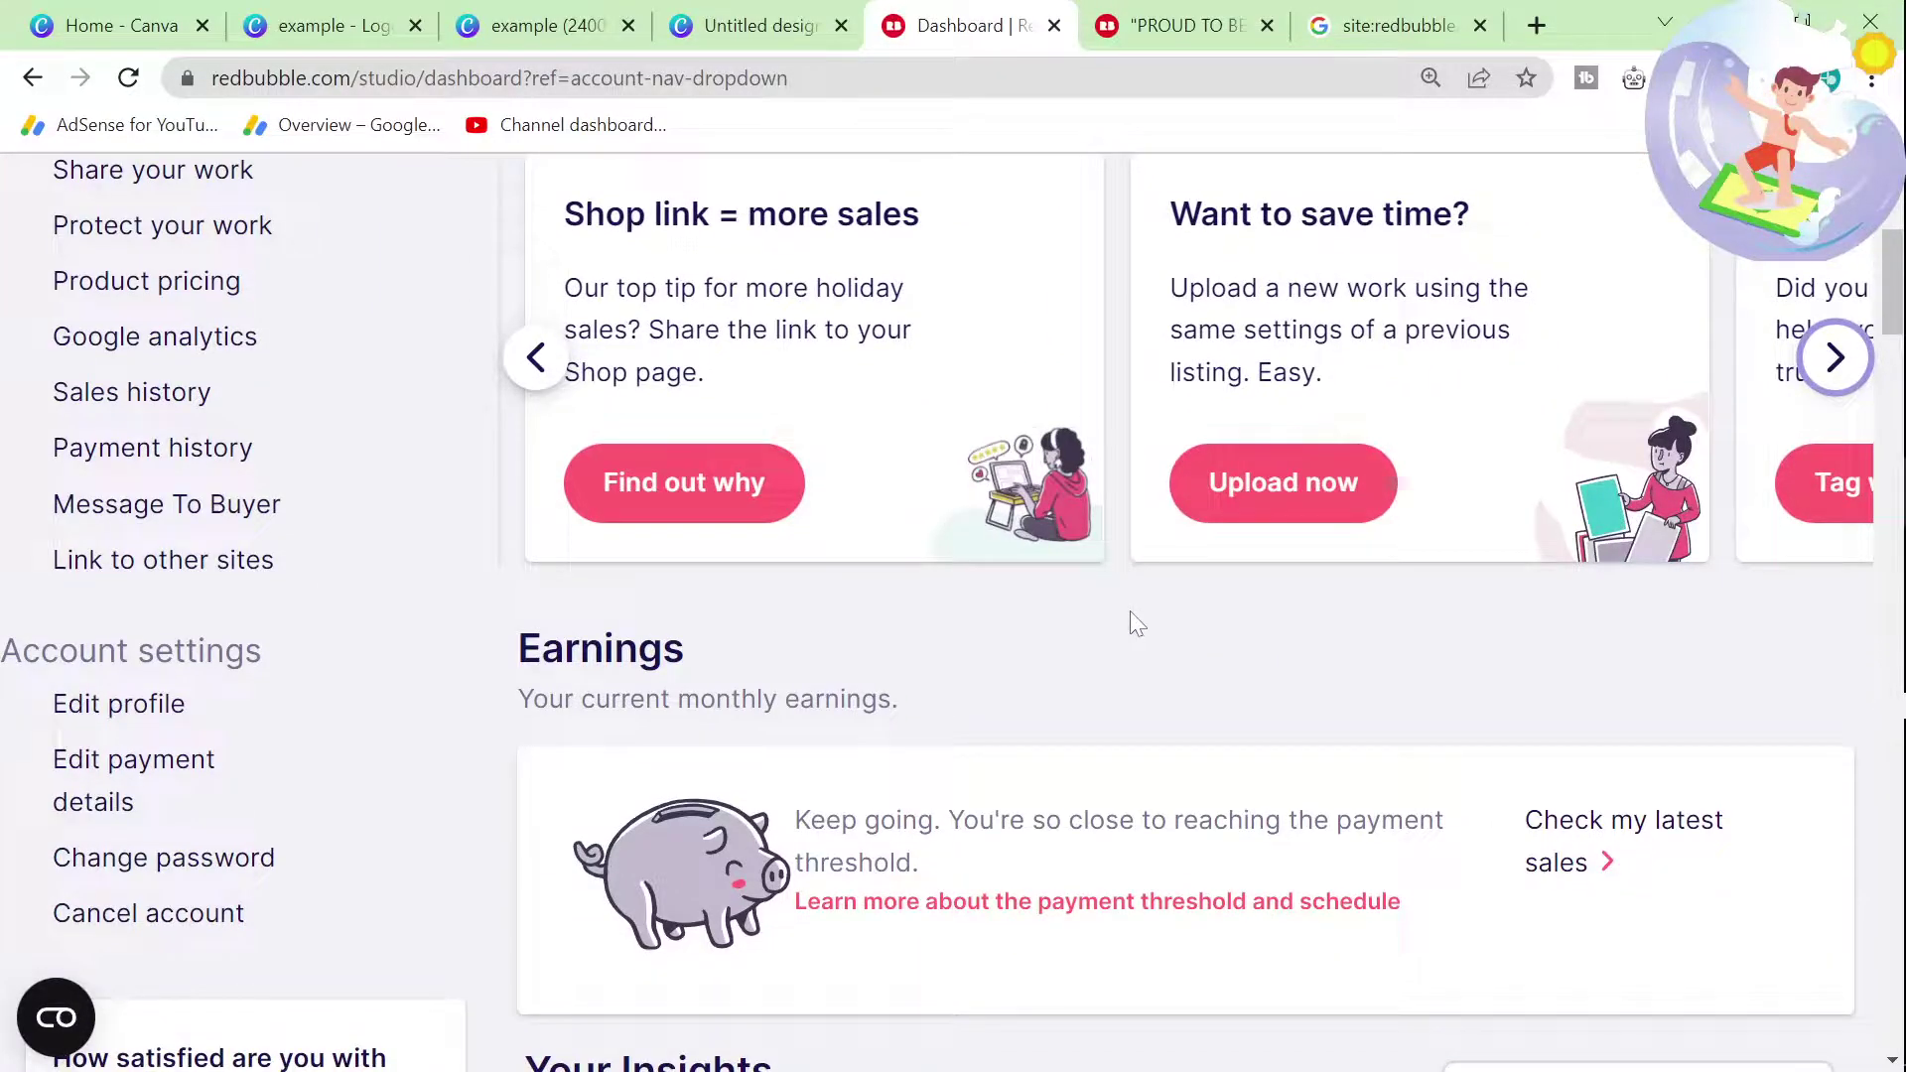
scroll(1137, 623, "down", 1)
scroll(1137, 623, "up", 2)
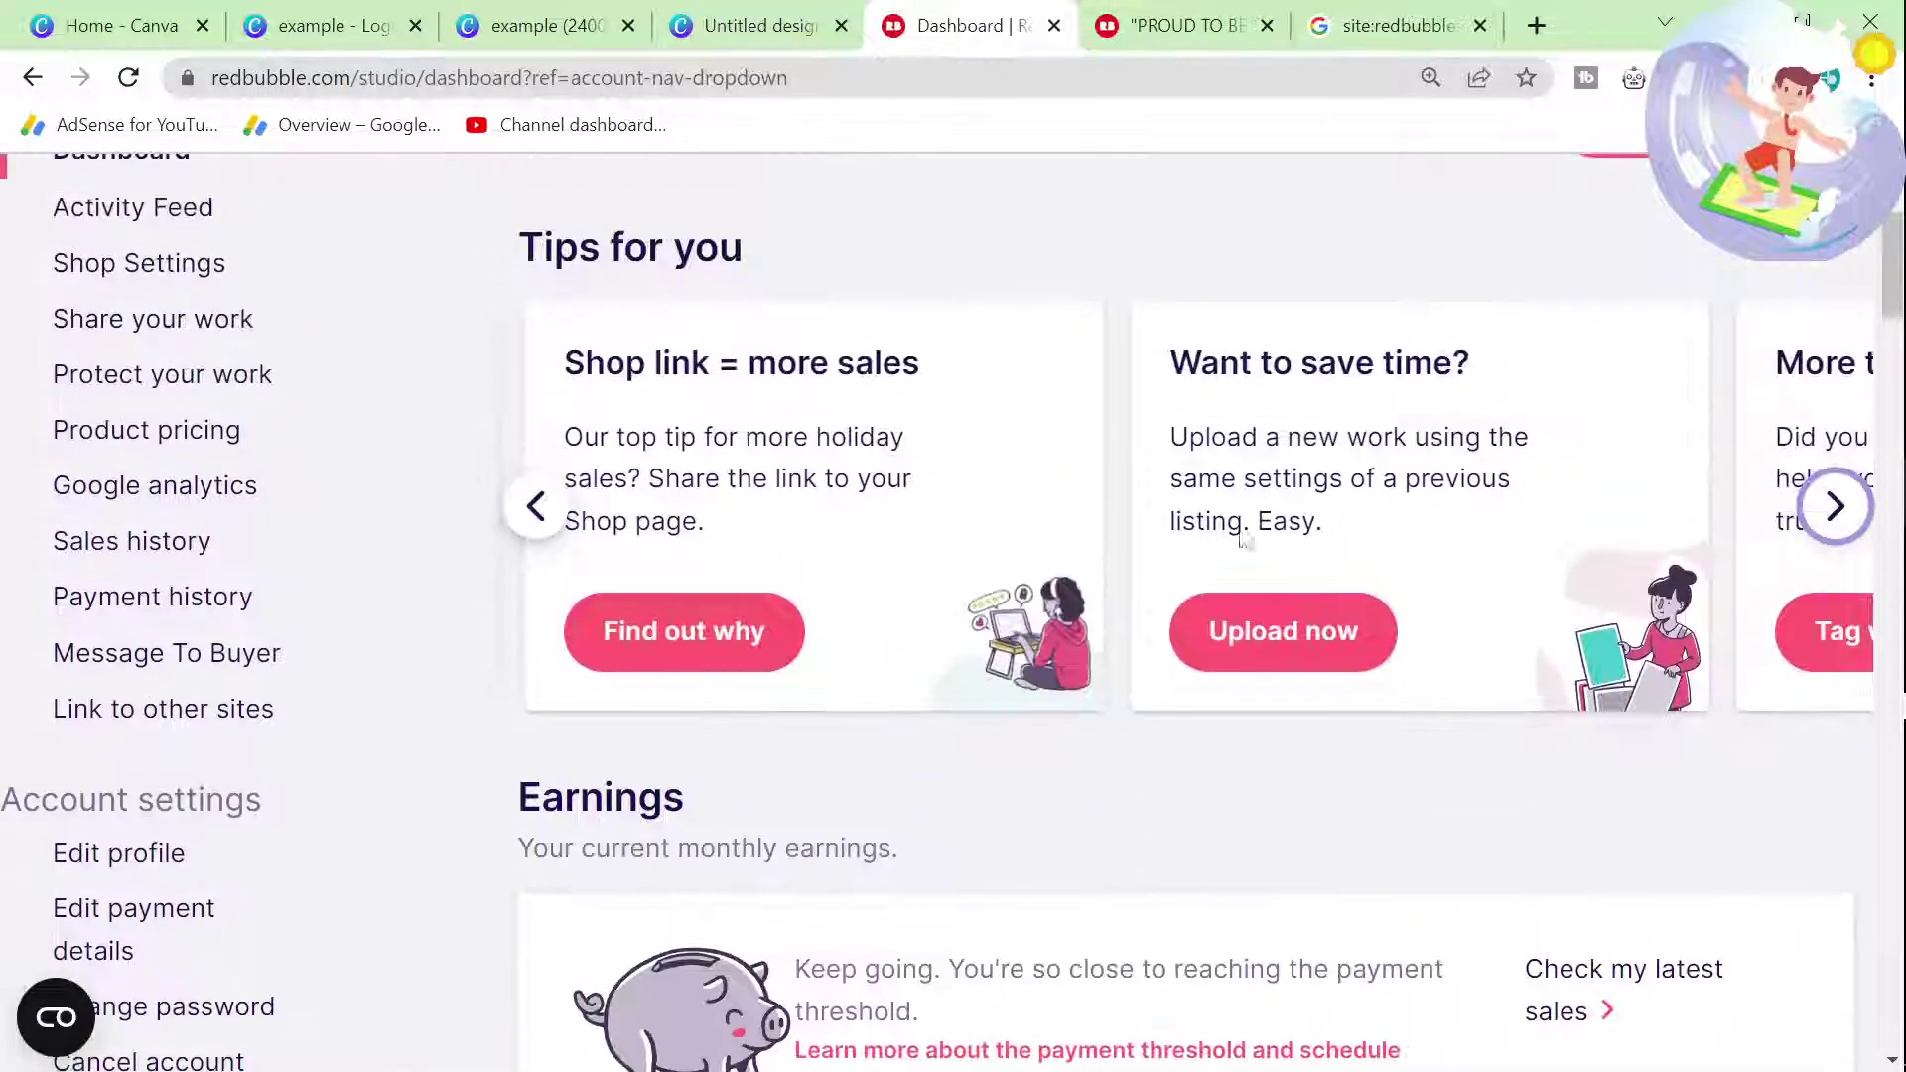
left_click_drag(1180, 382, 1414, 547)
Step: Examine the Dashboard's Earnings section and the start of Your Insights for the last 12 months
scroll(1414, 547, "down", 2)
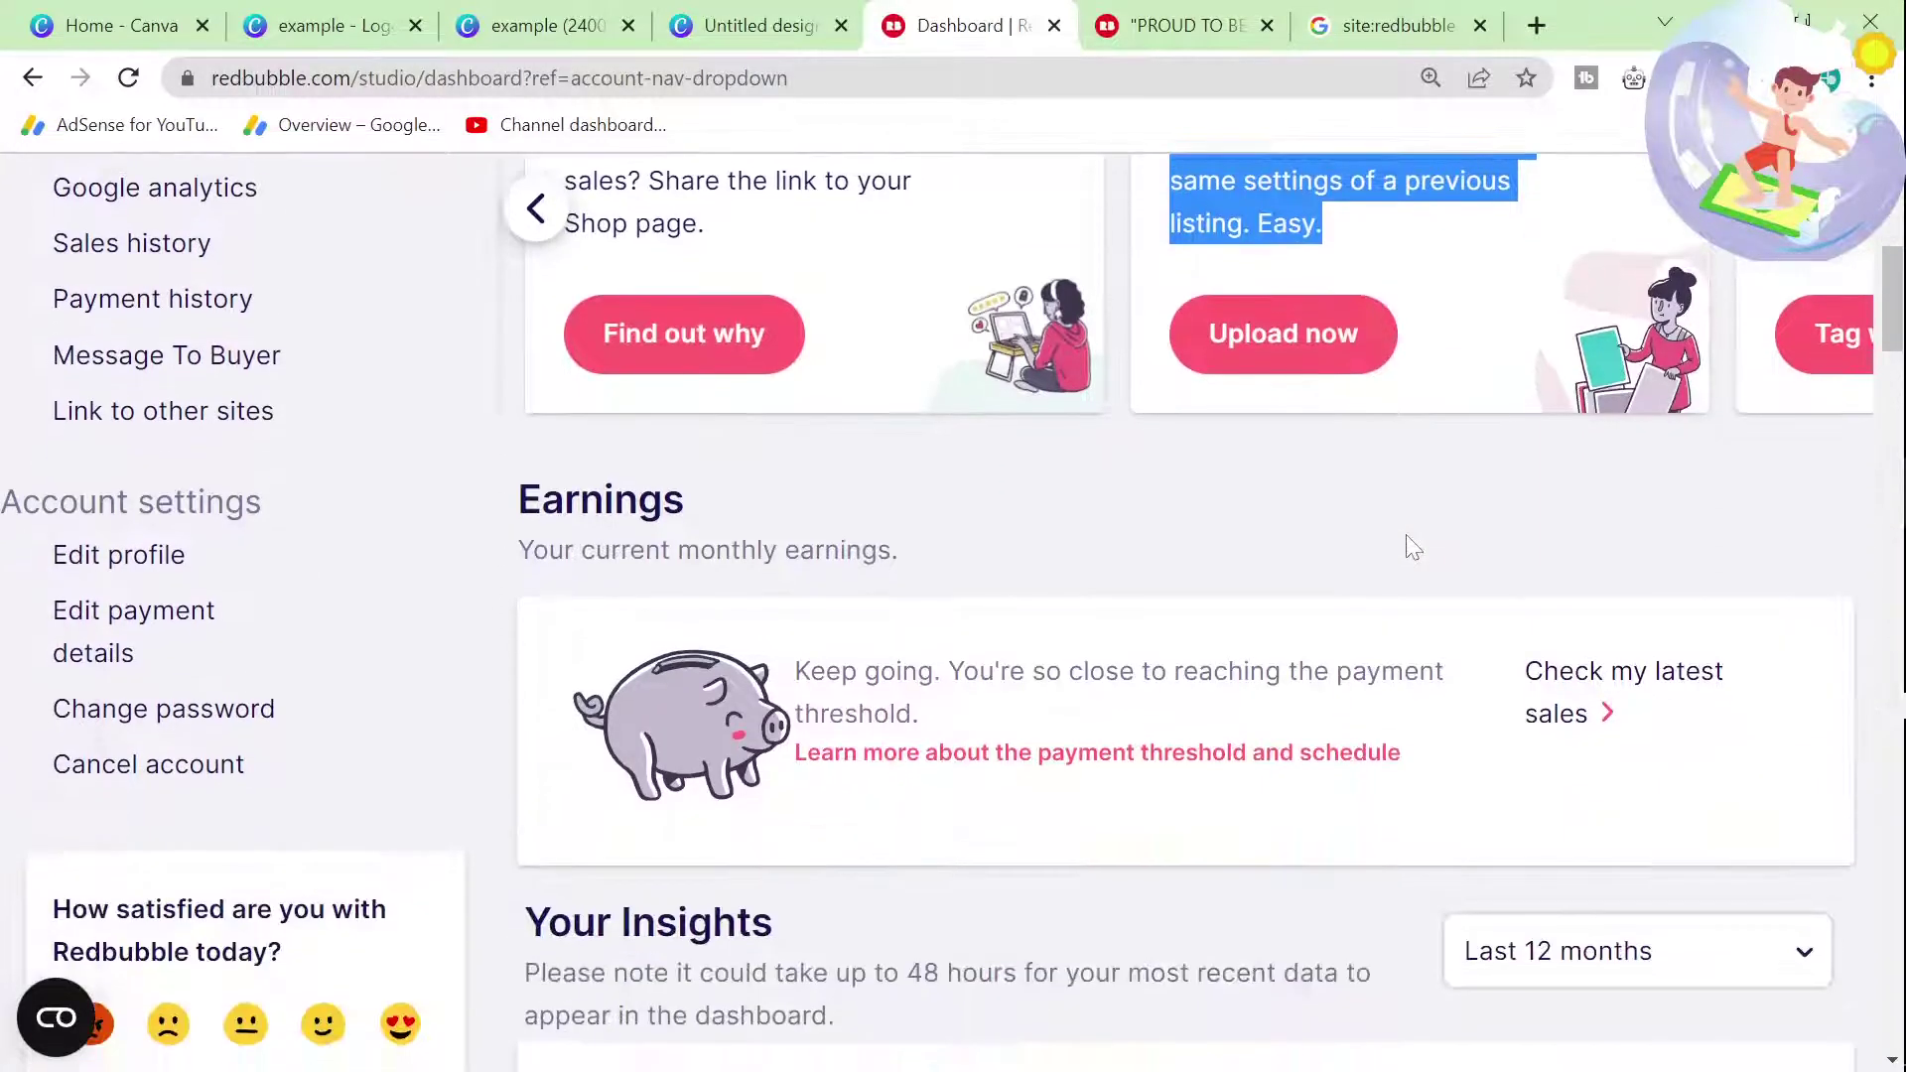
scroll(1413, 547, "down", 1)
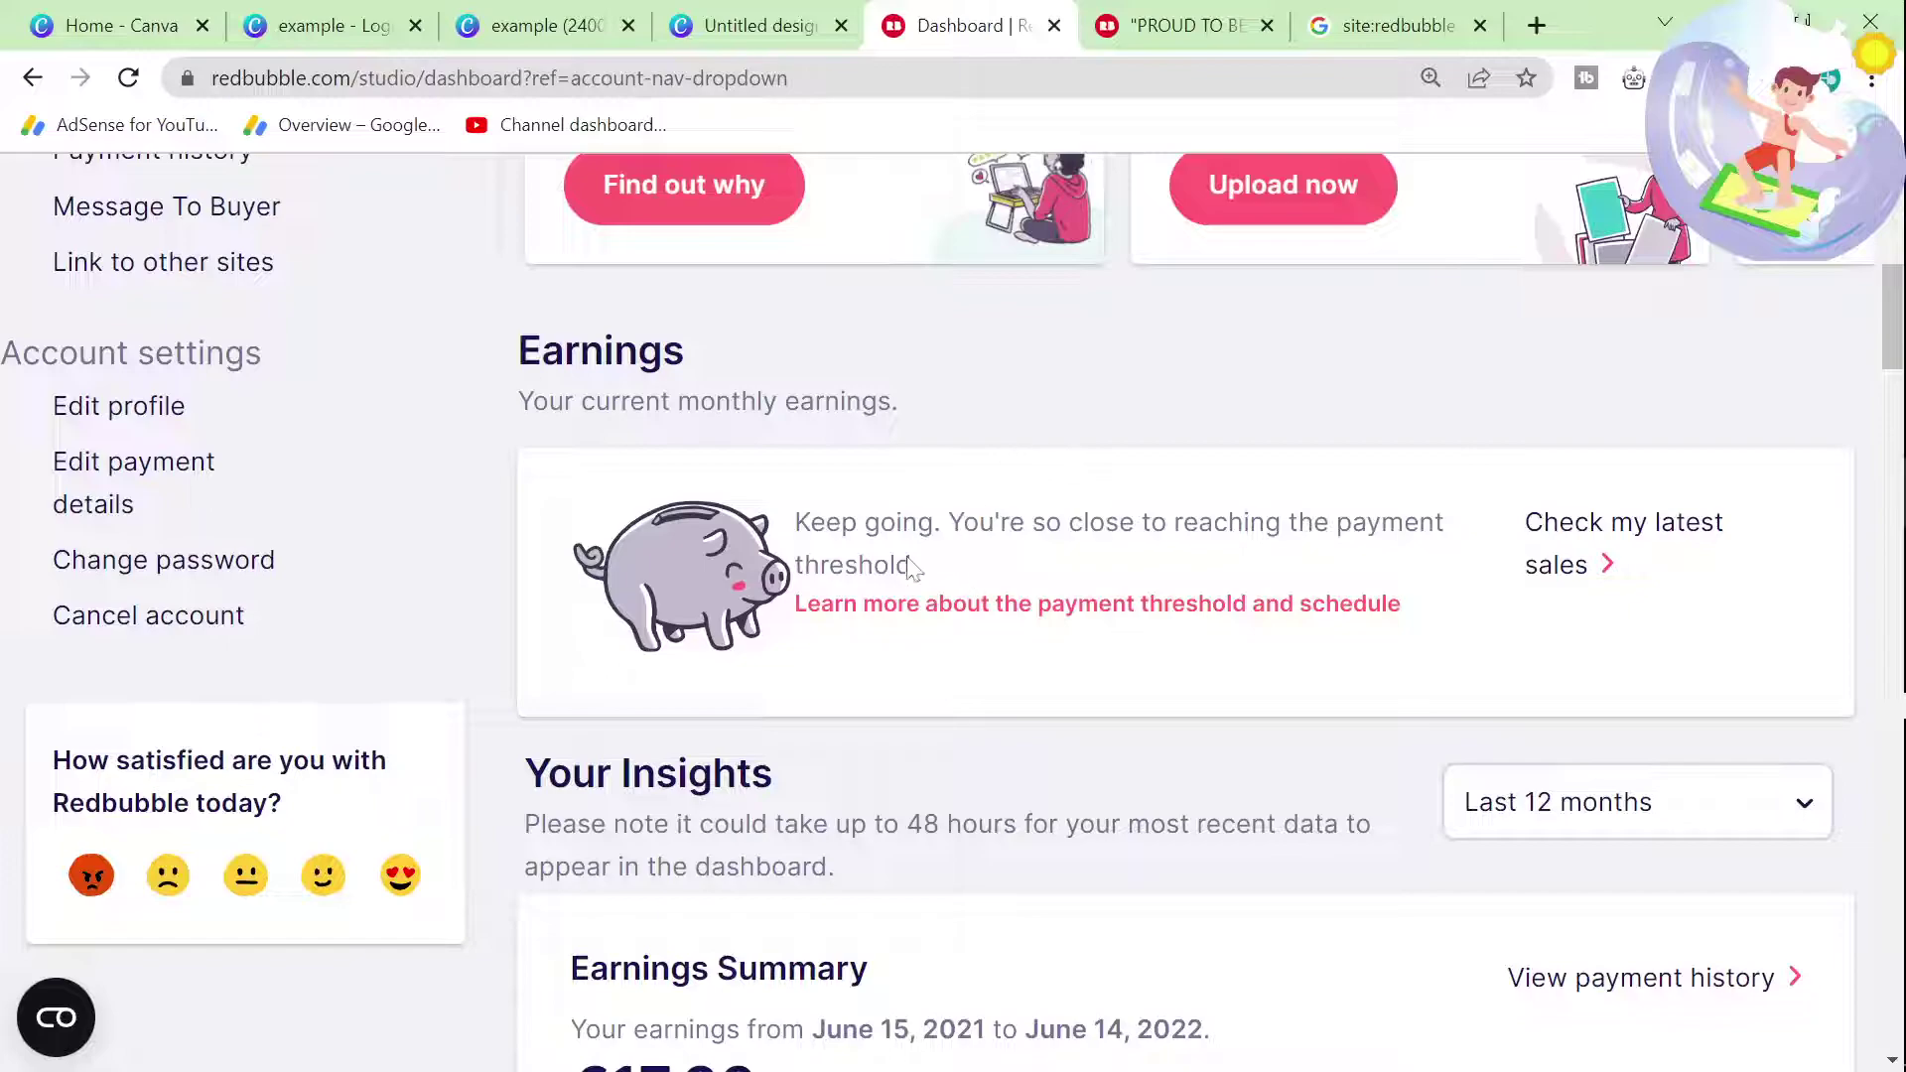
scroll(1185, 612, "down", 2)
scroll(968, 617, "down", 2)
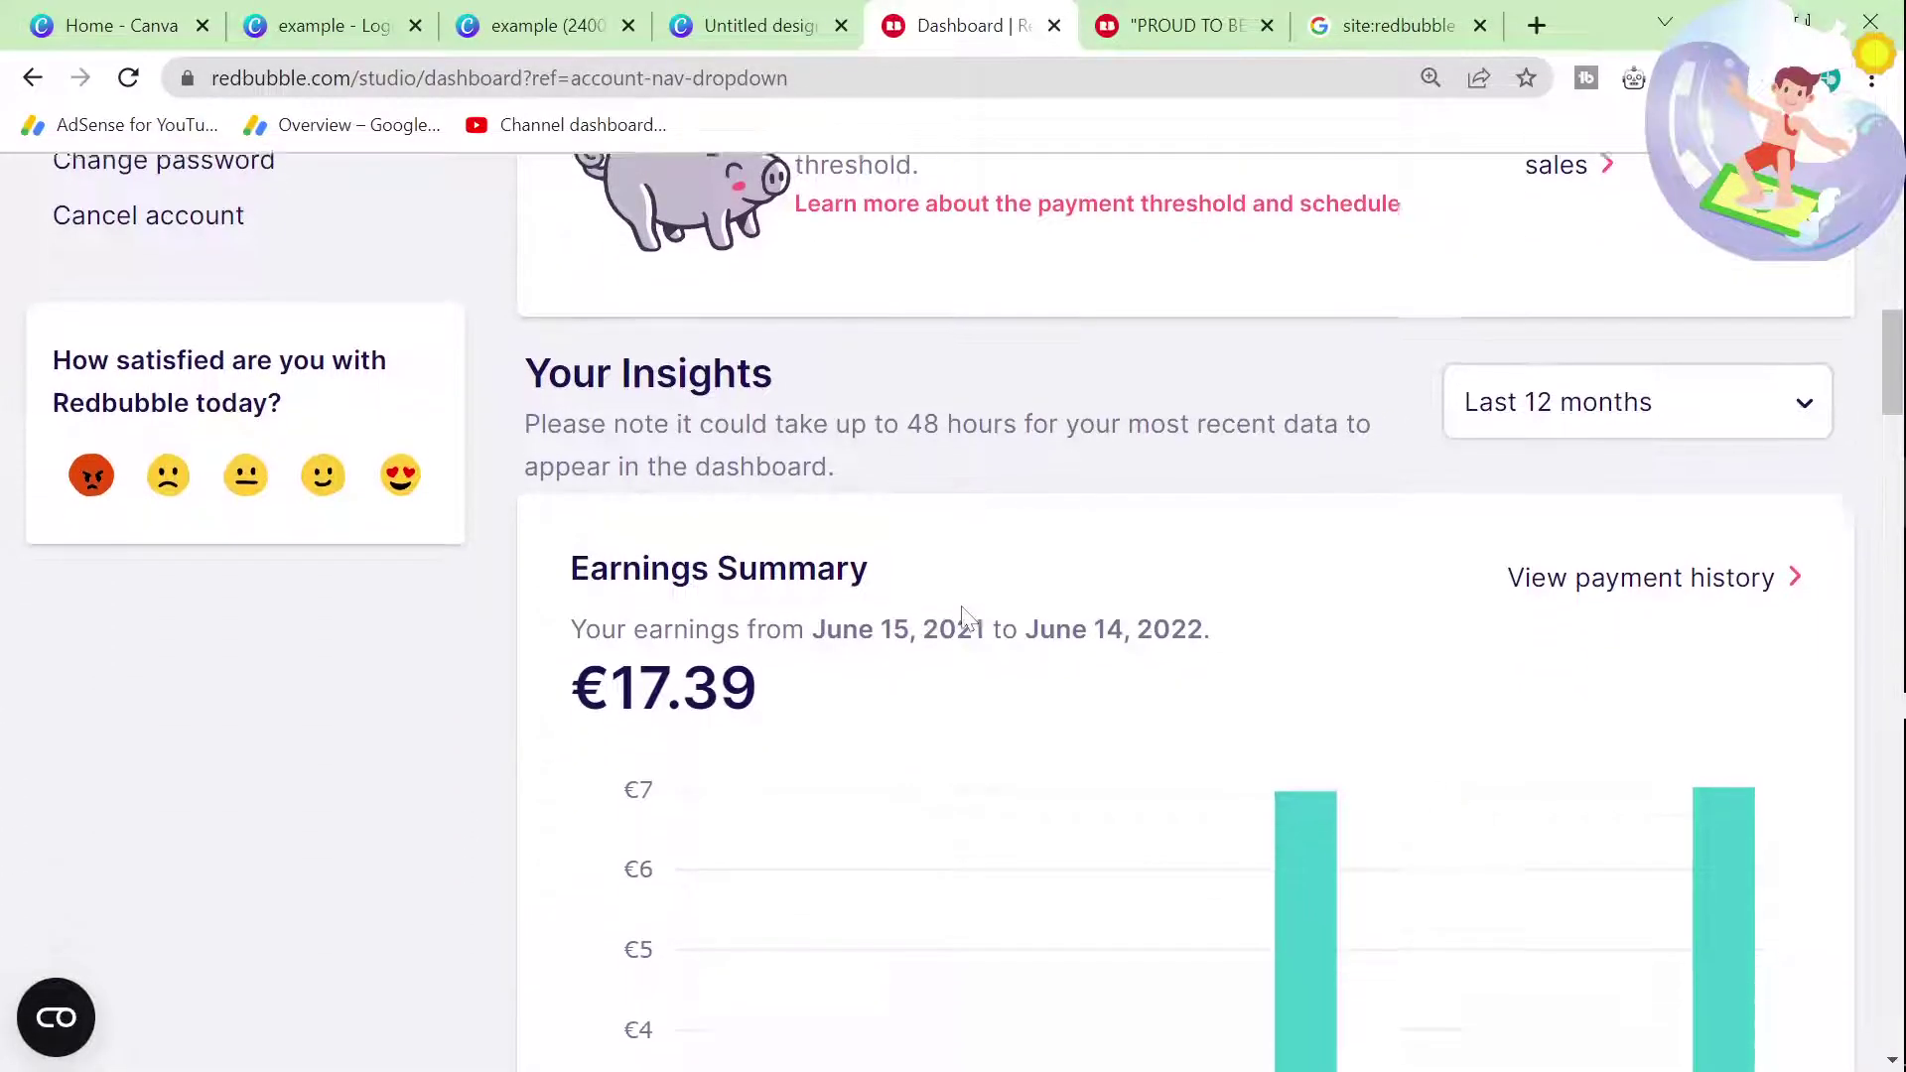
scroll(968, 617, "up", 2)
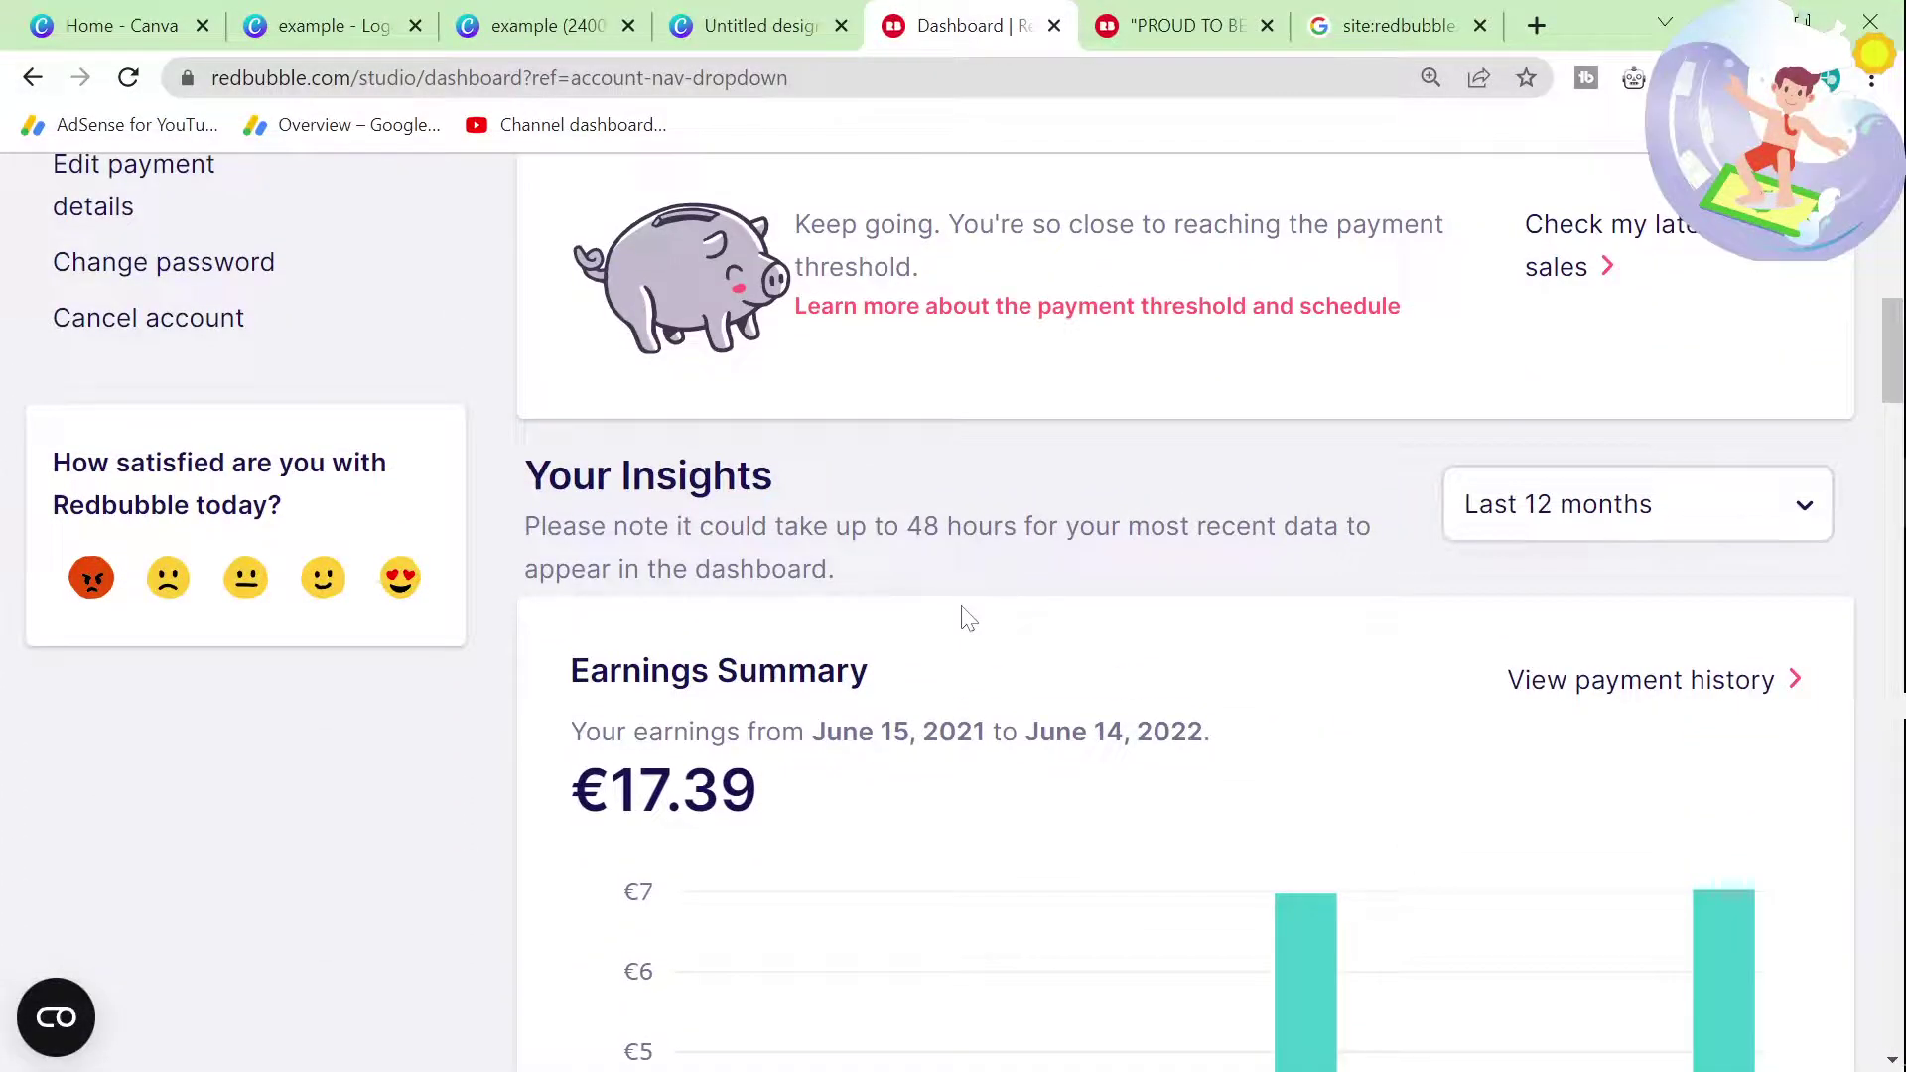
scroll(973, 625, "down", 1)
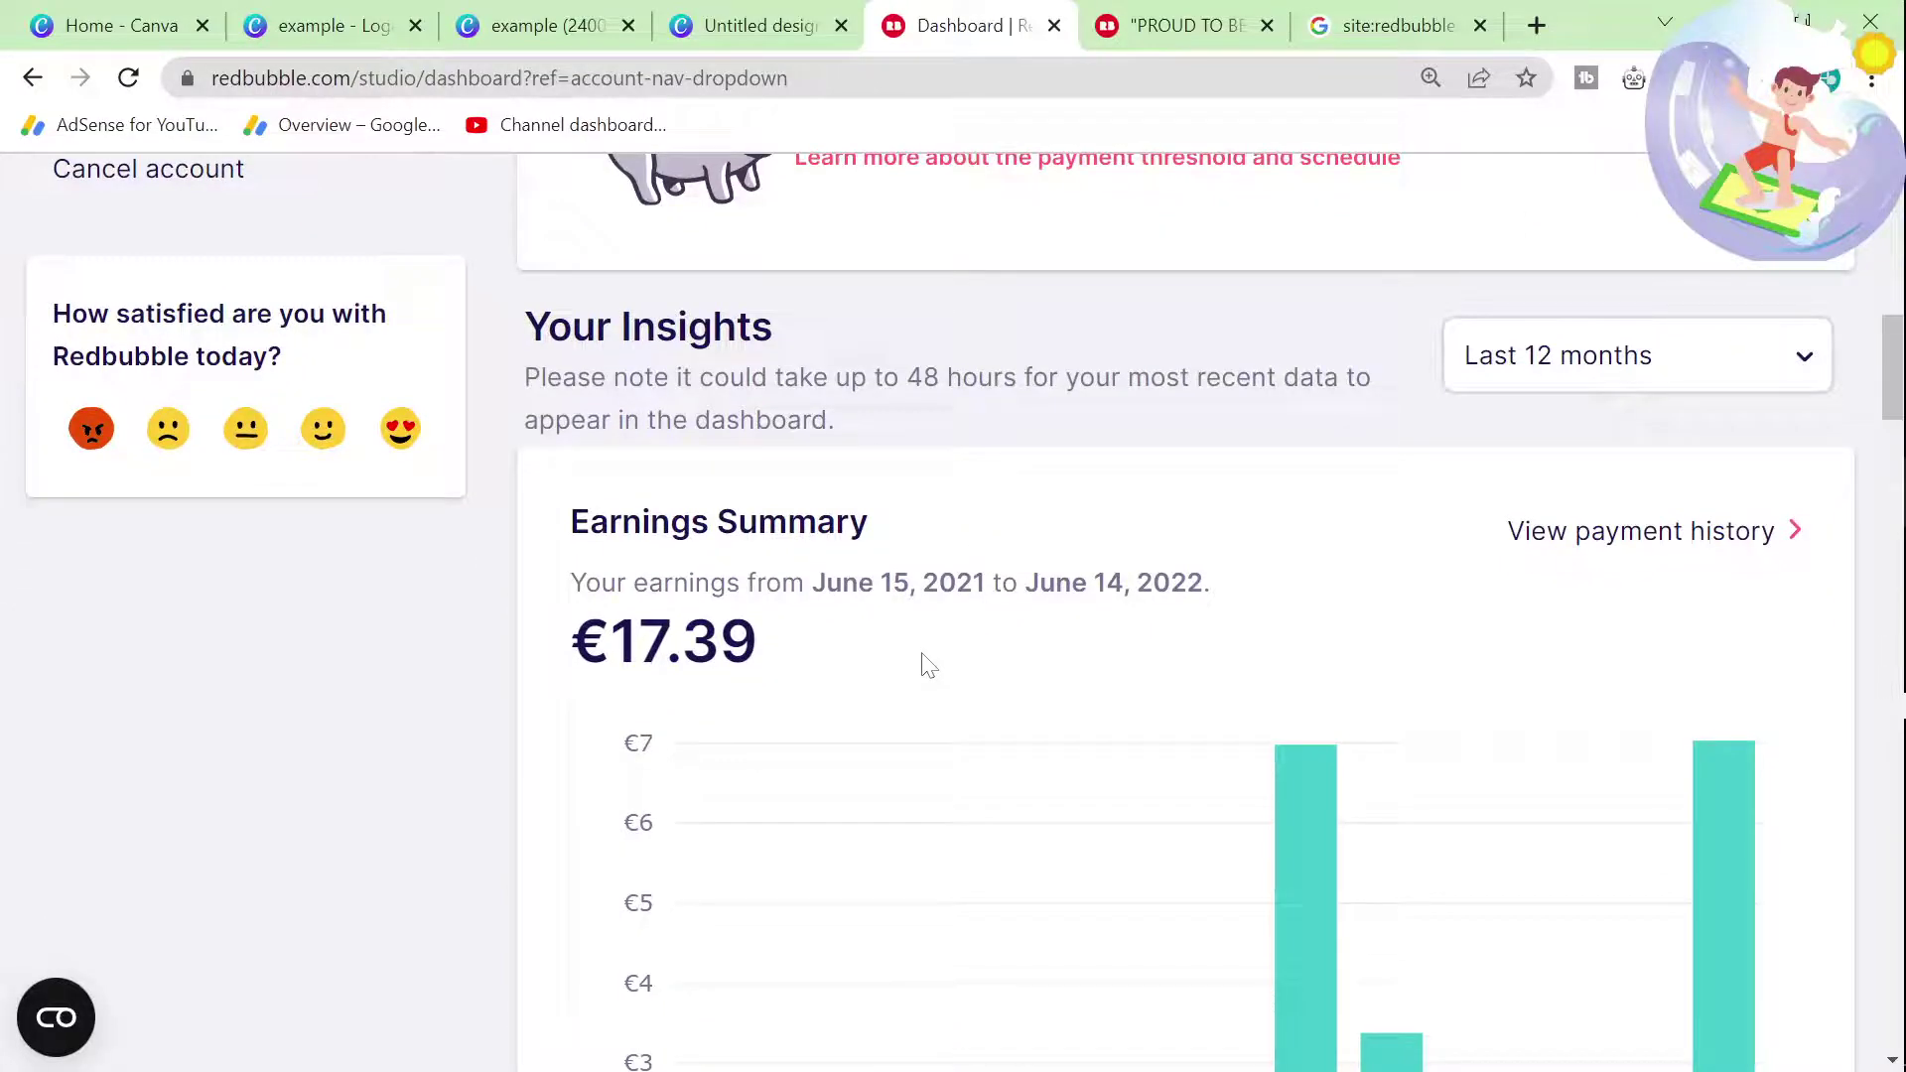
scroll(929, 665, "up", 1)
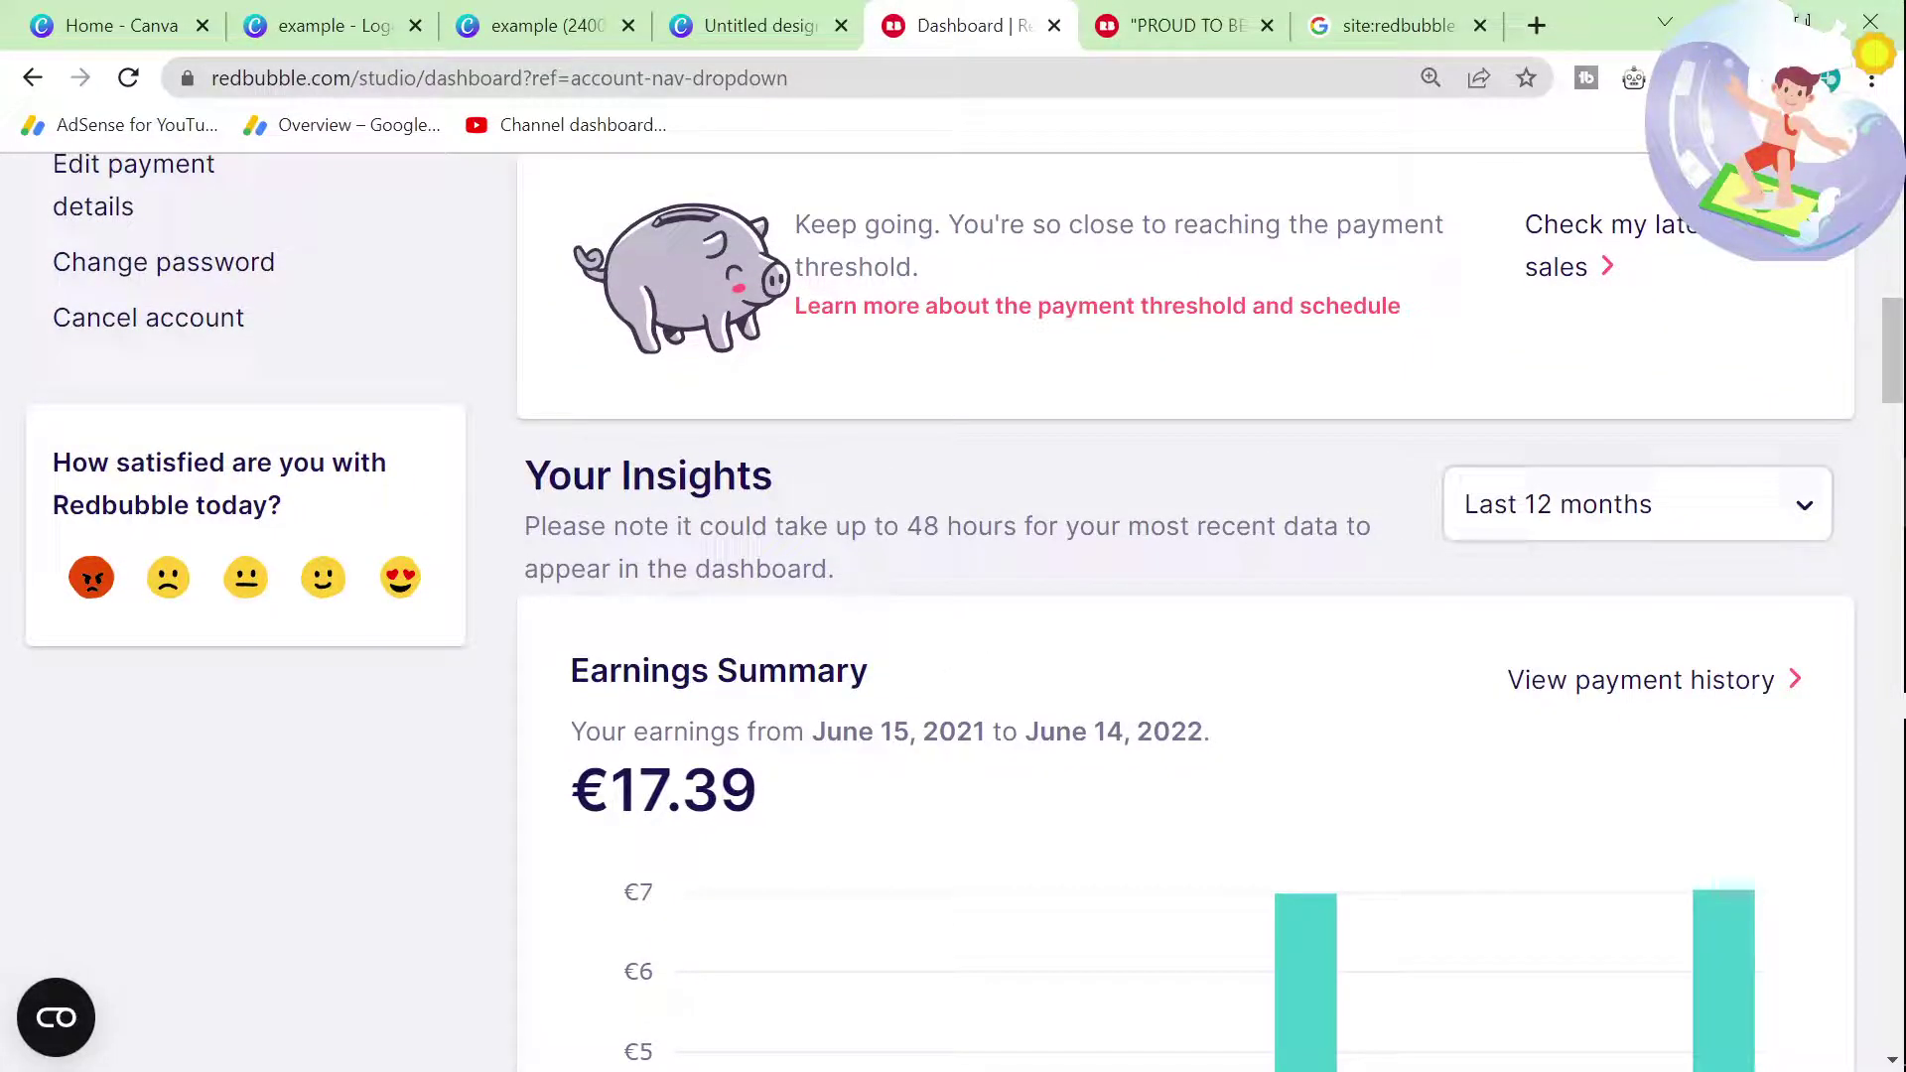
scroll(1142, 603, "up", 1)
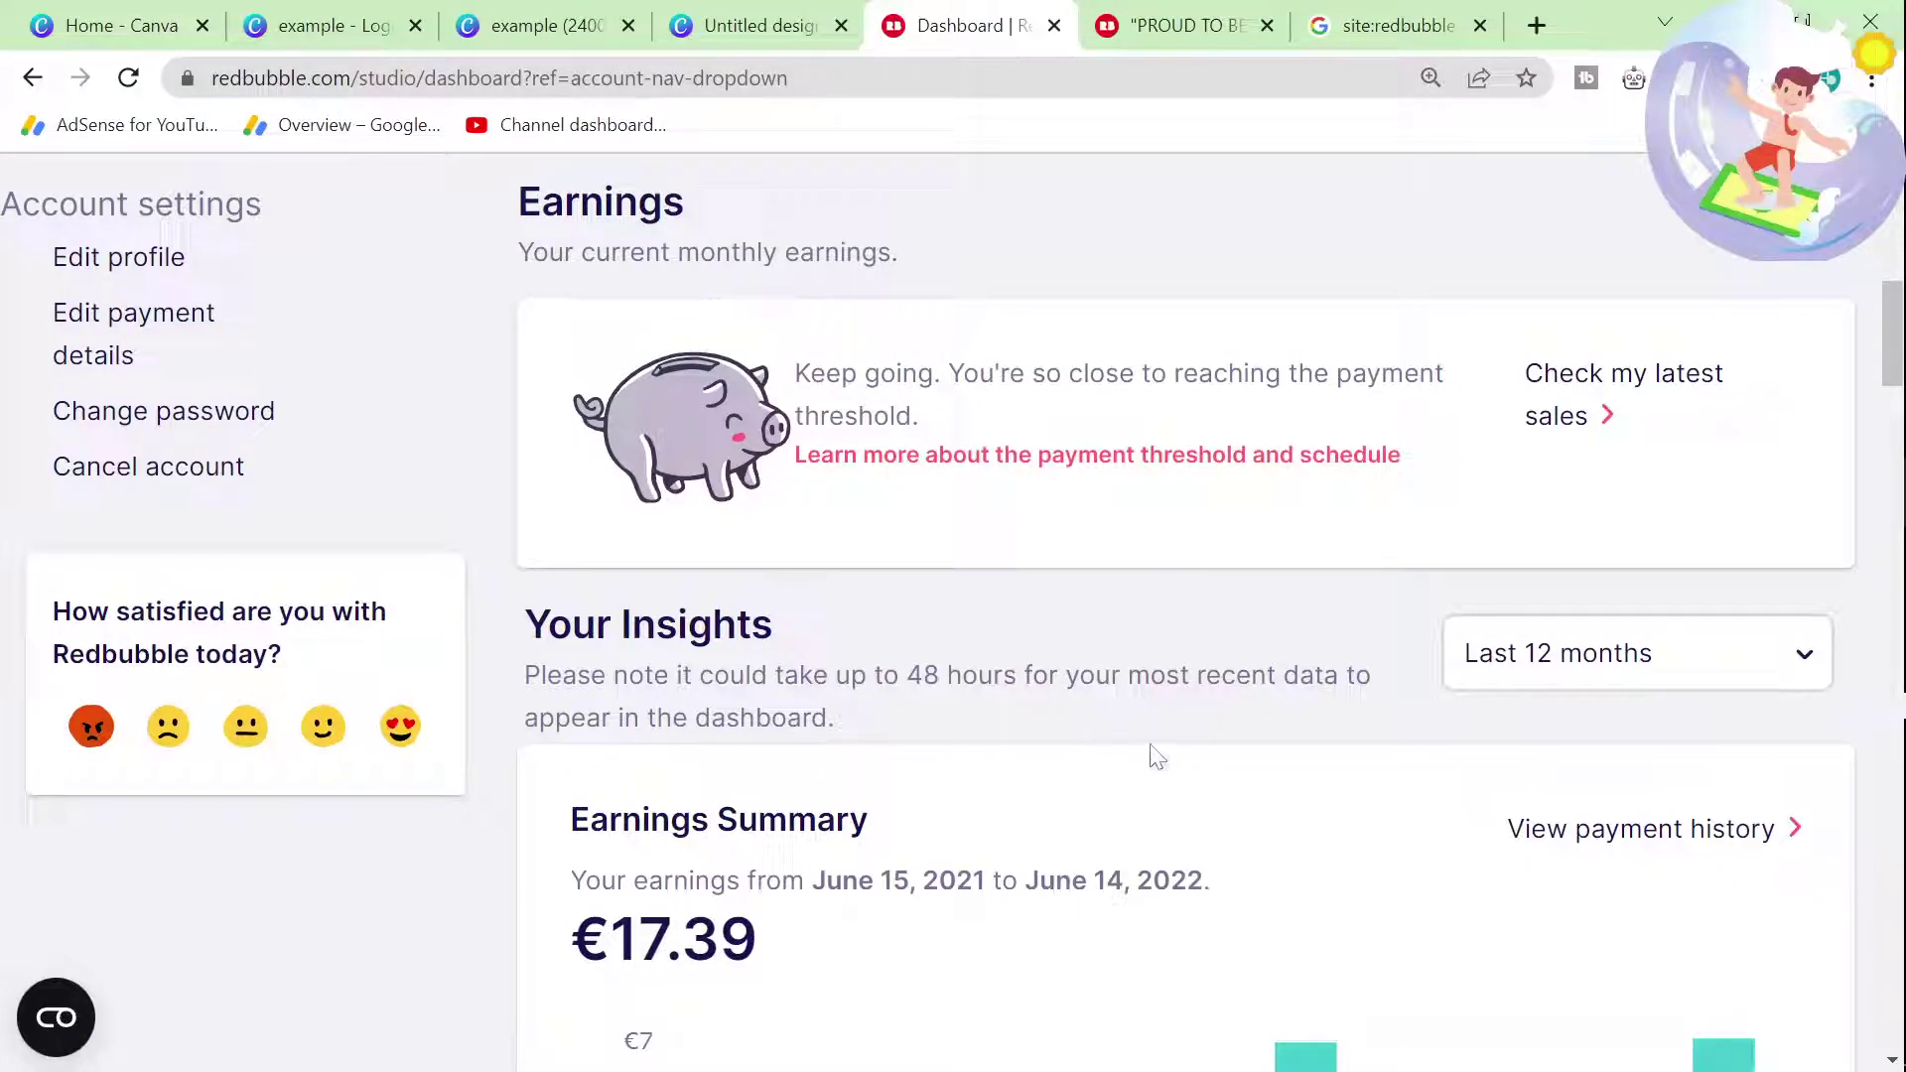
Step: Inspect the monthly bars of the Earnings Summary chart
scroll(1157, 750, "down", 2)
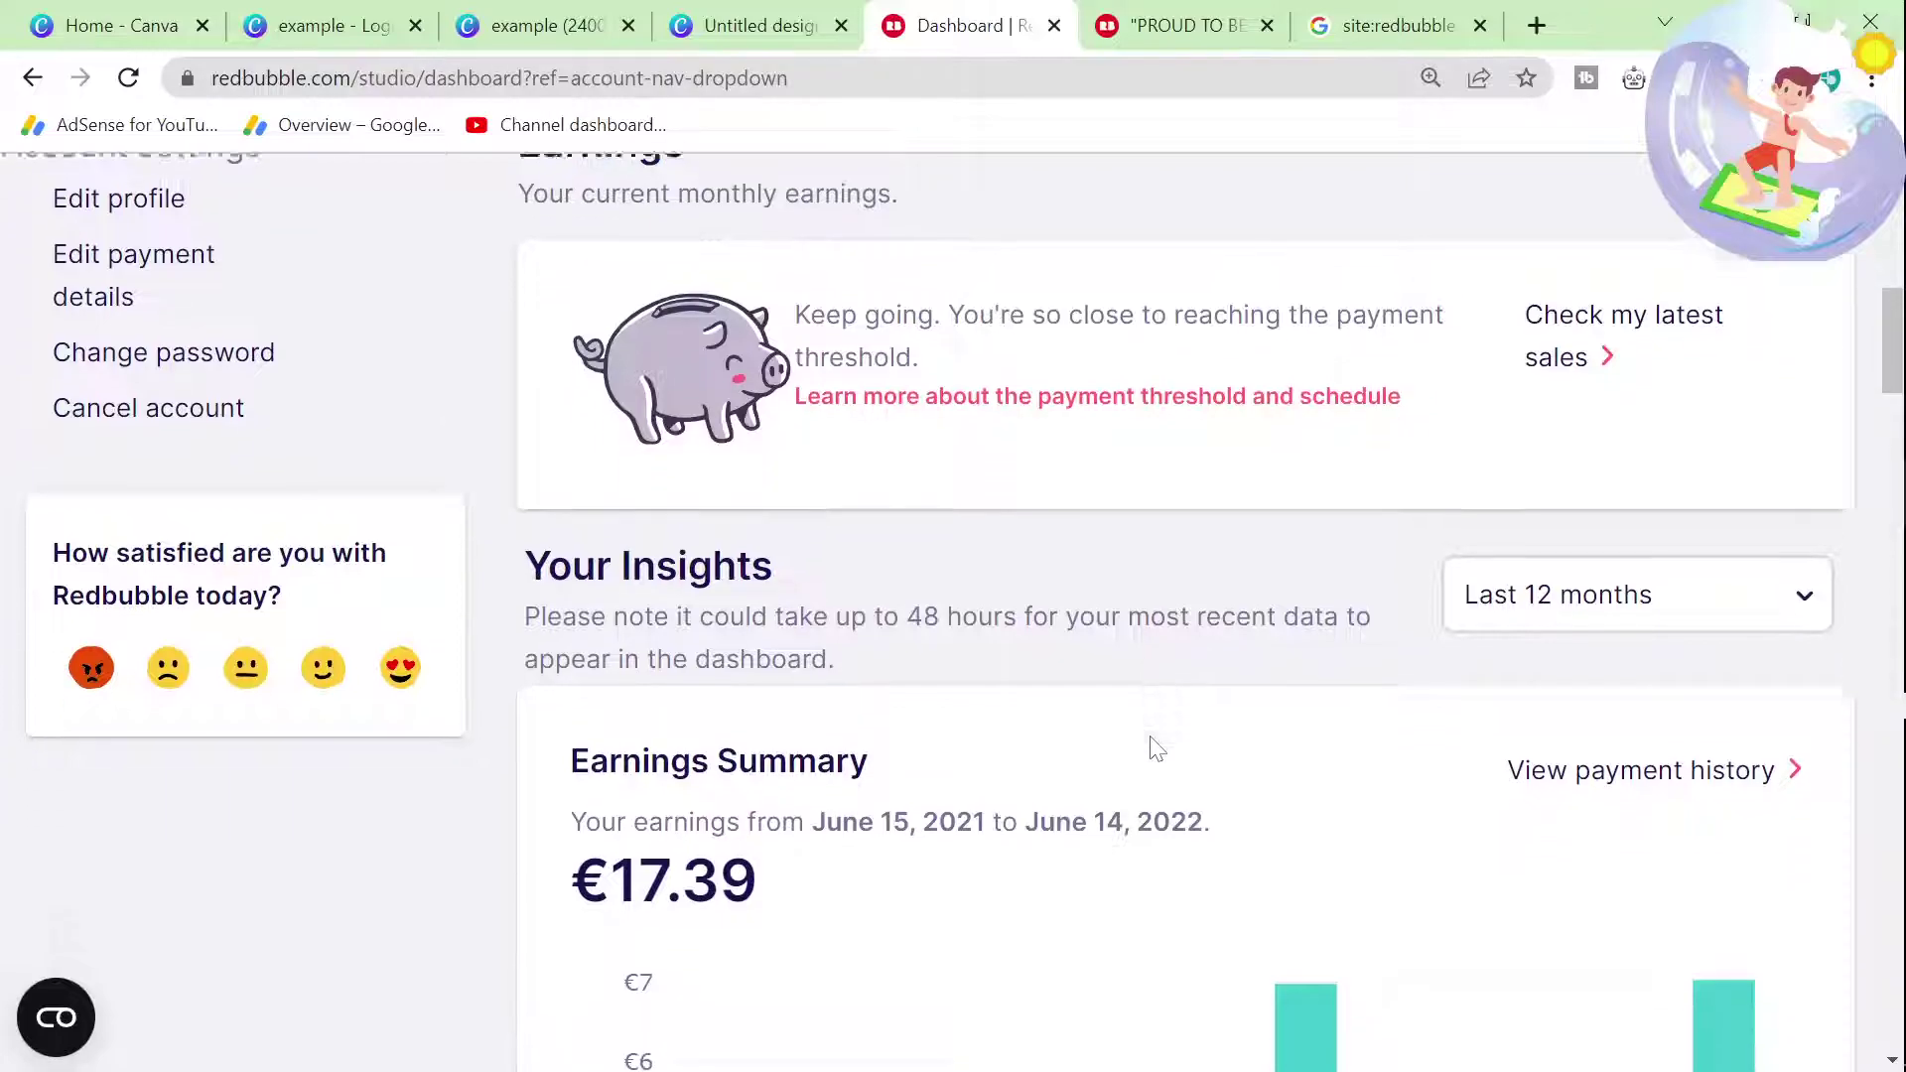
scroll(1152, 751, "down", 2)
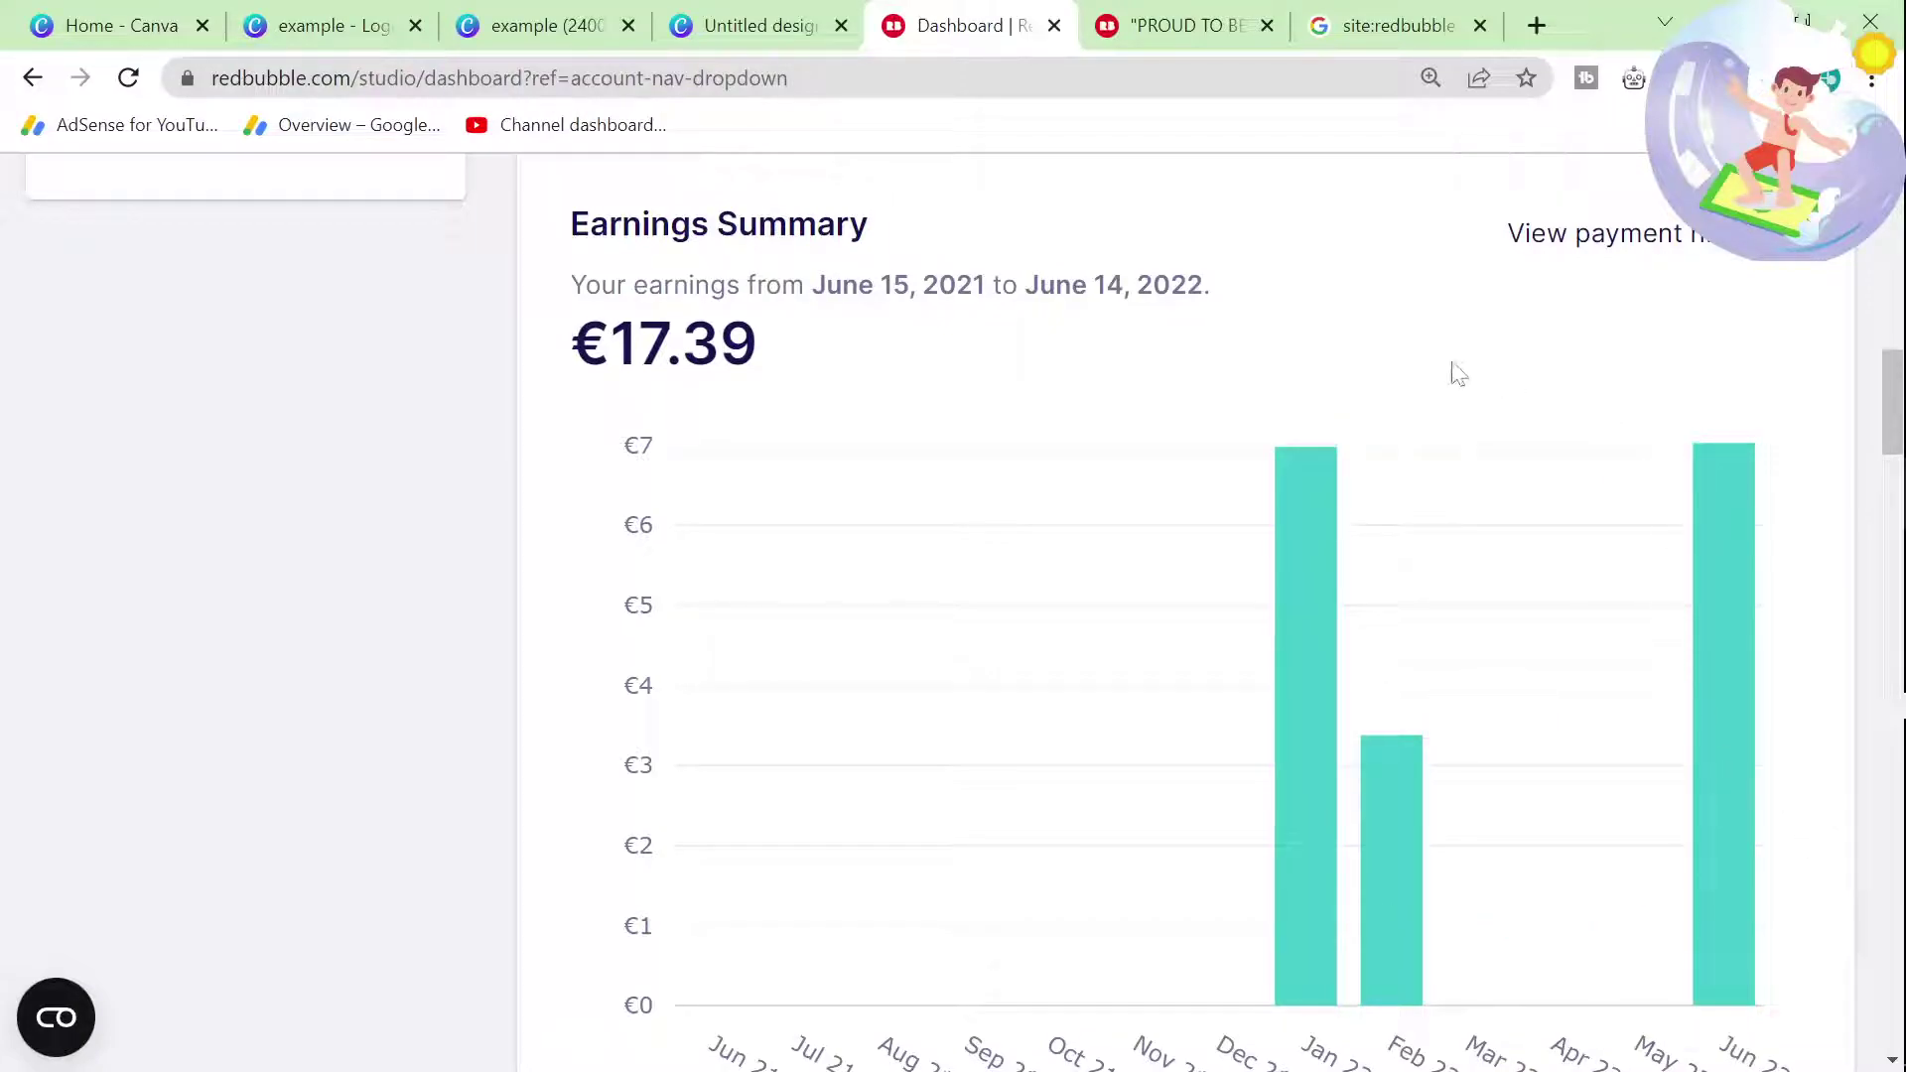
mouse_move(1279, 922)
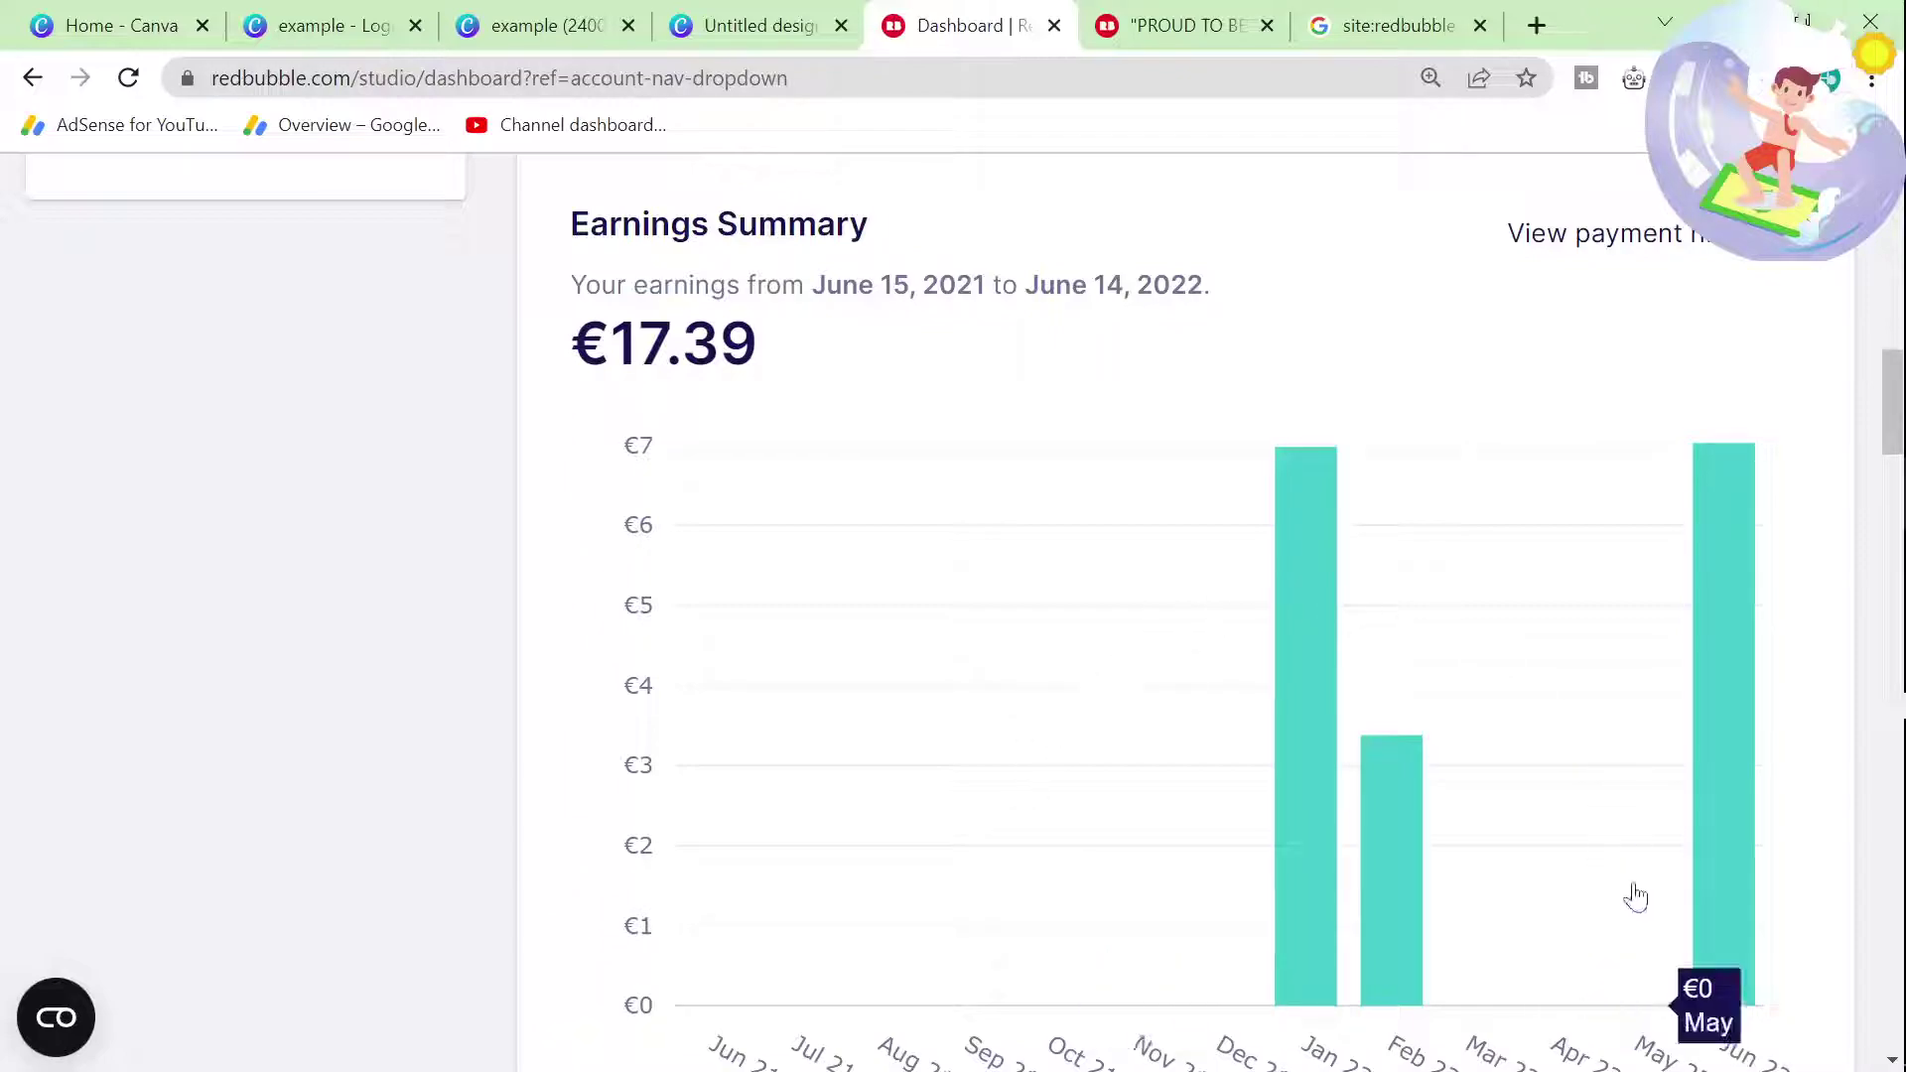
scroll(1145, 842, "down", 3)
scroll(1144, 842, "up", 6)
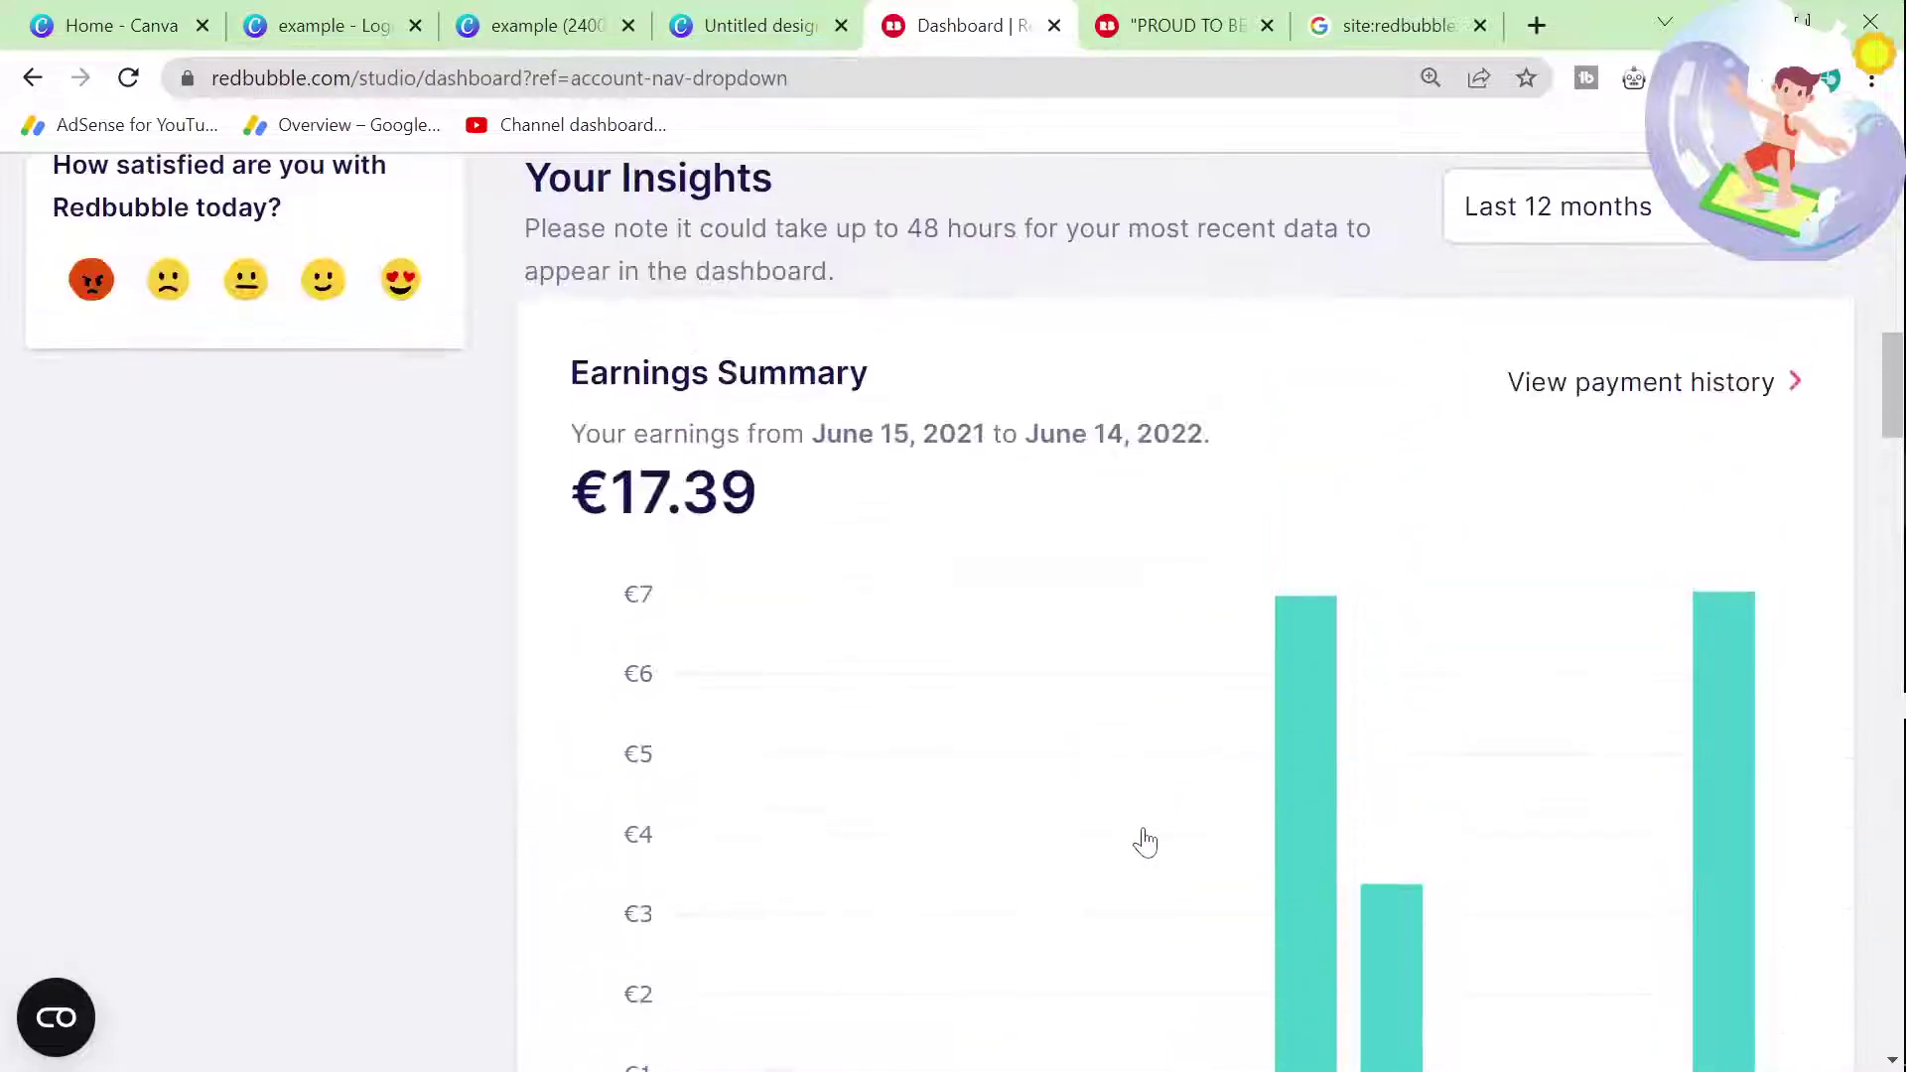
Step: Open the payment history from the Earnings Summary in a separate tab and review it
scroll(1140, 838, "down", 3)
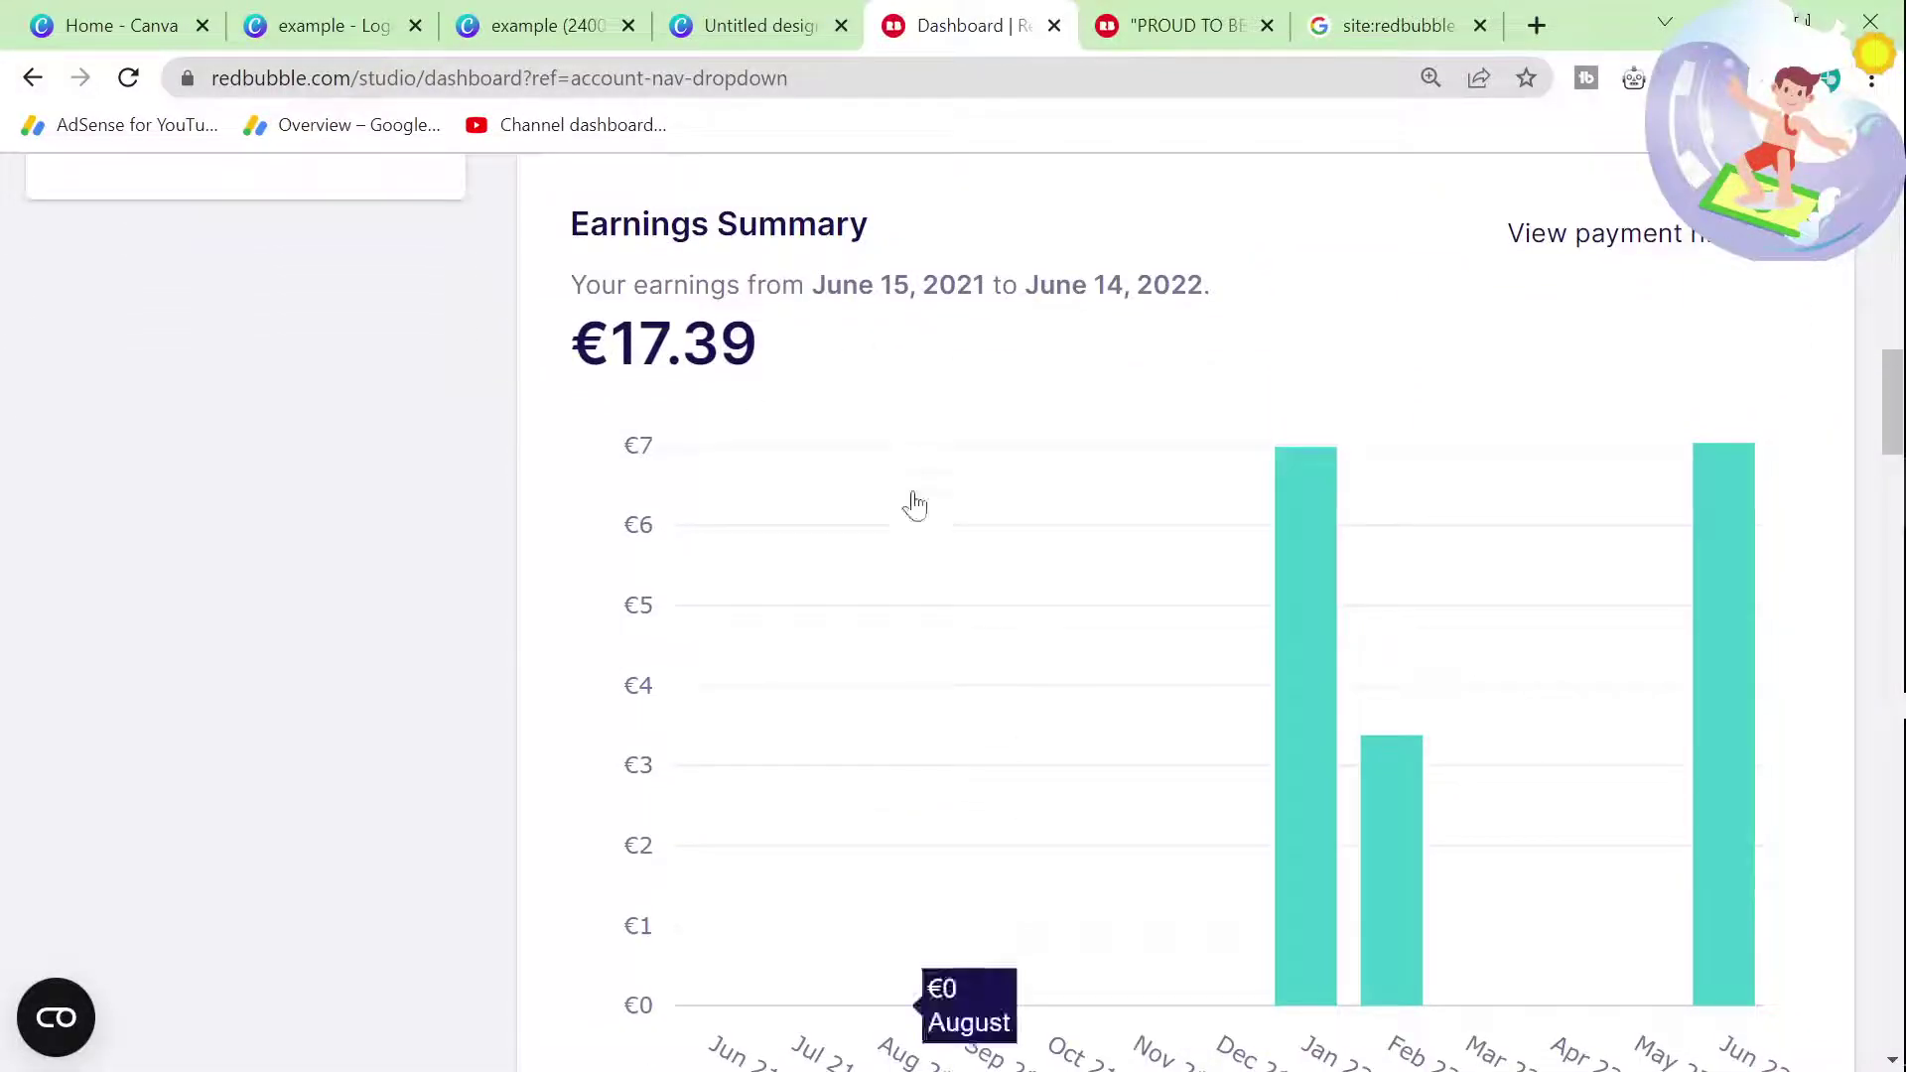
scroll(910, 481, "down", 1)
scroll(914, 562, "up", 2)
right_click(1643, 382)
left_click(1648, 395)
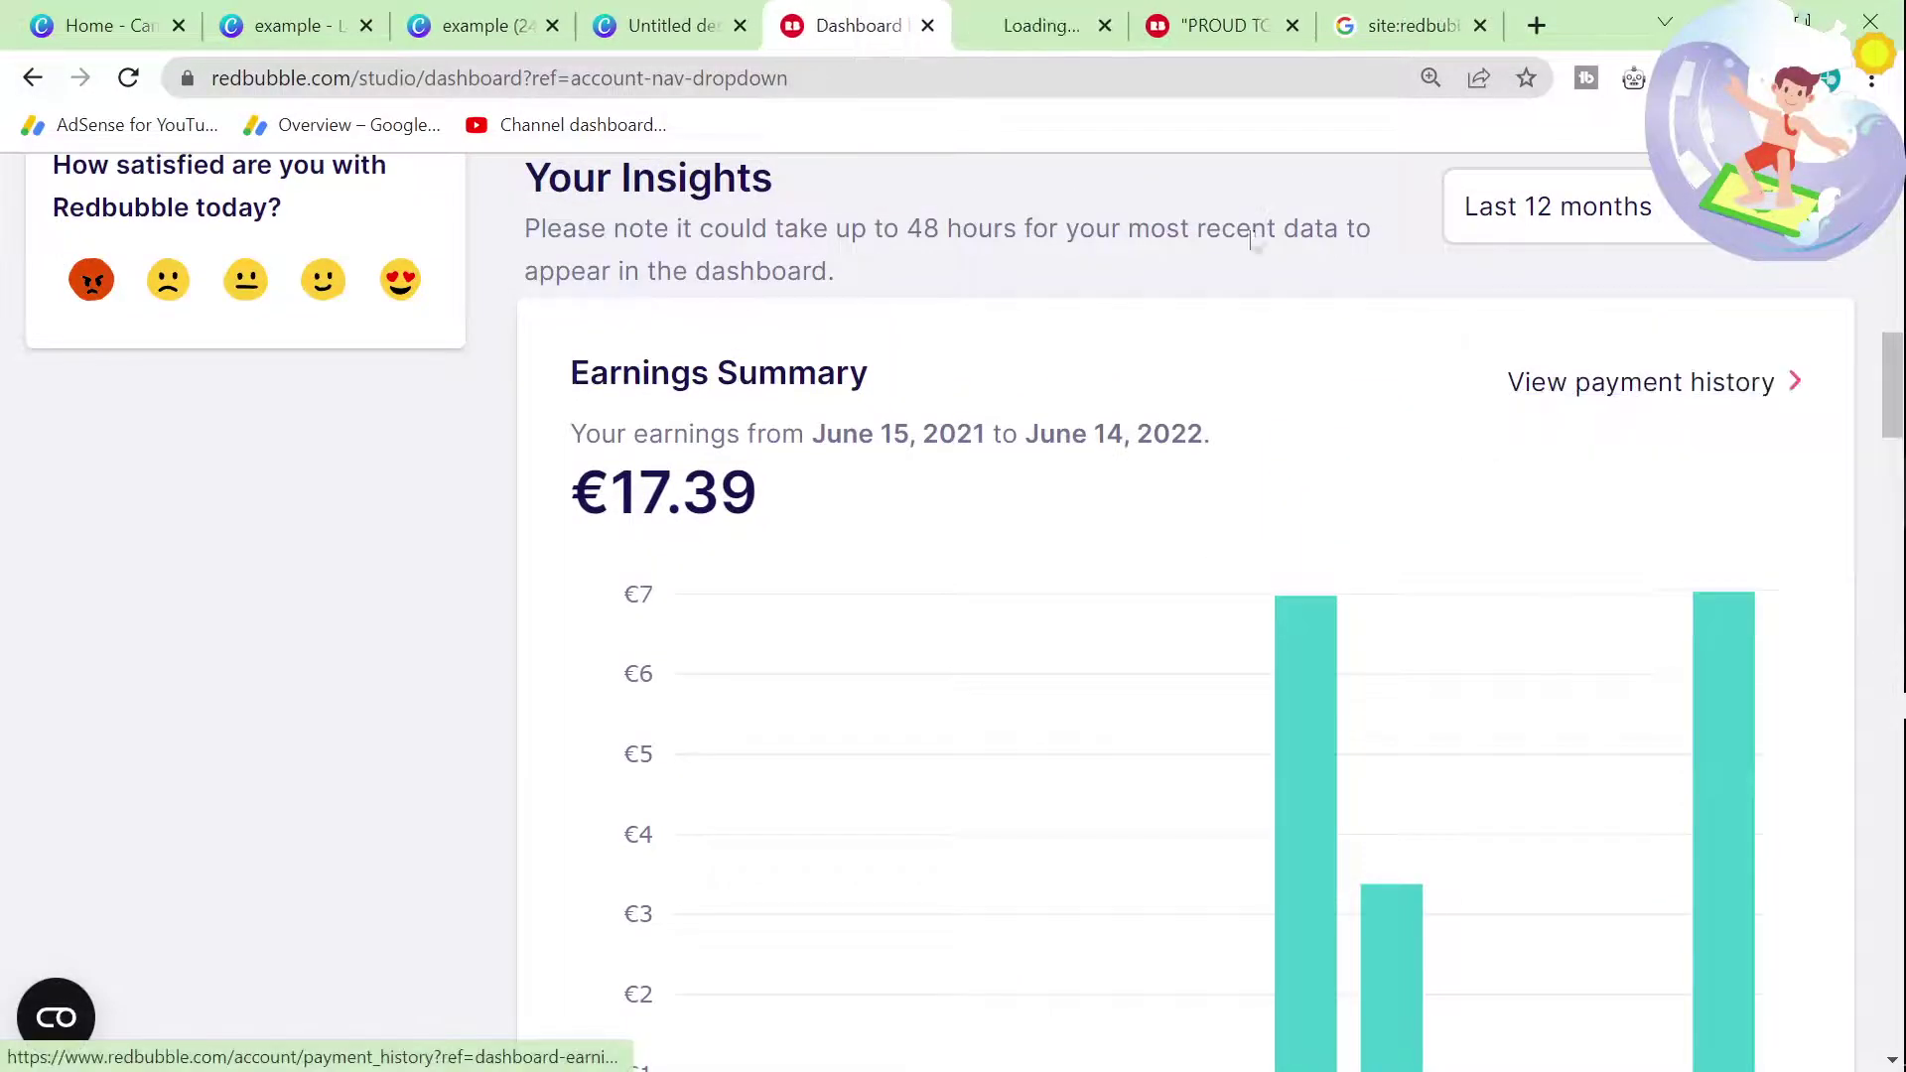
left_click(1038, 25)
scroll(1016, 506, "down", 3)
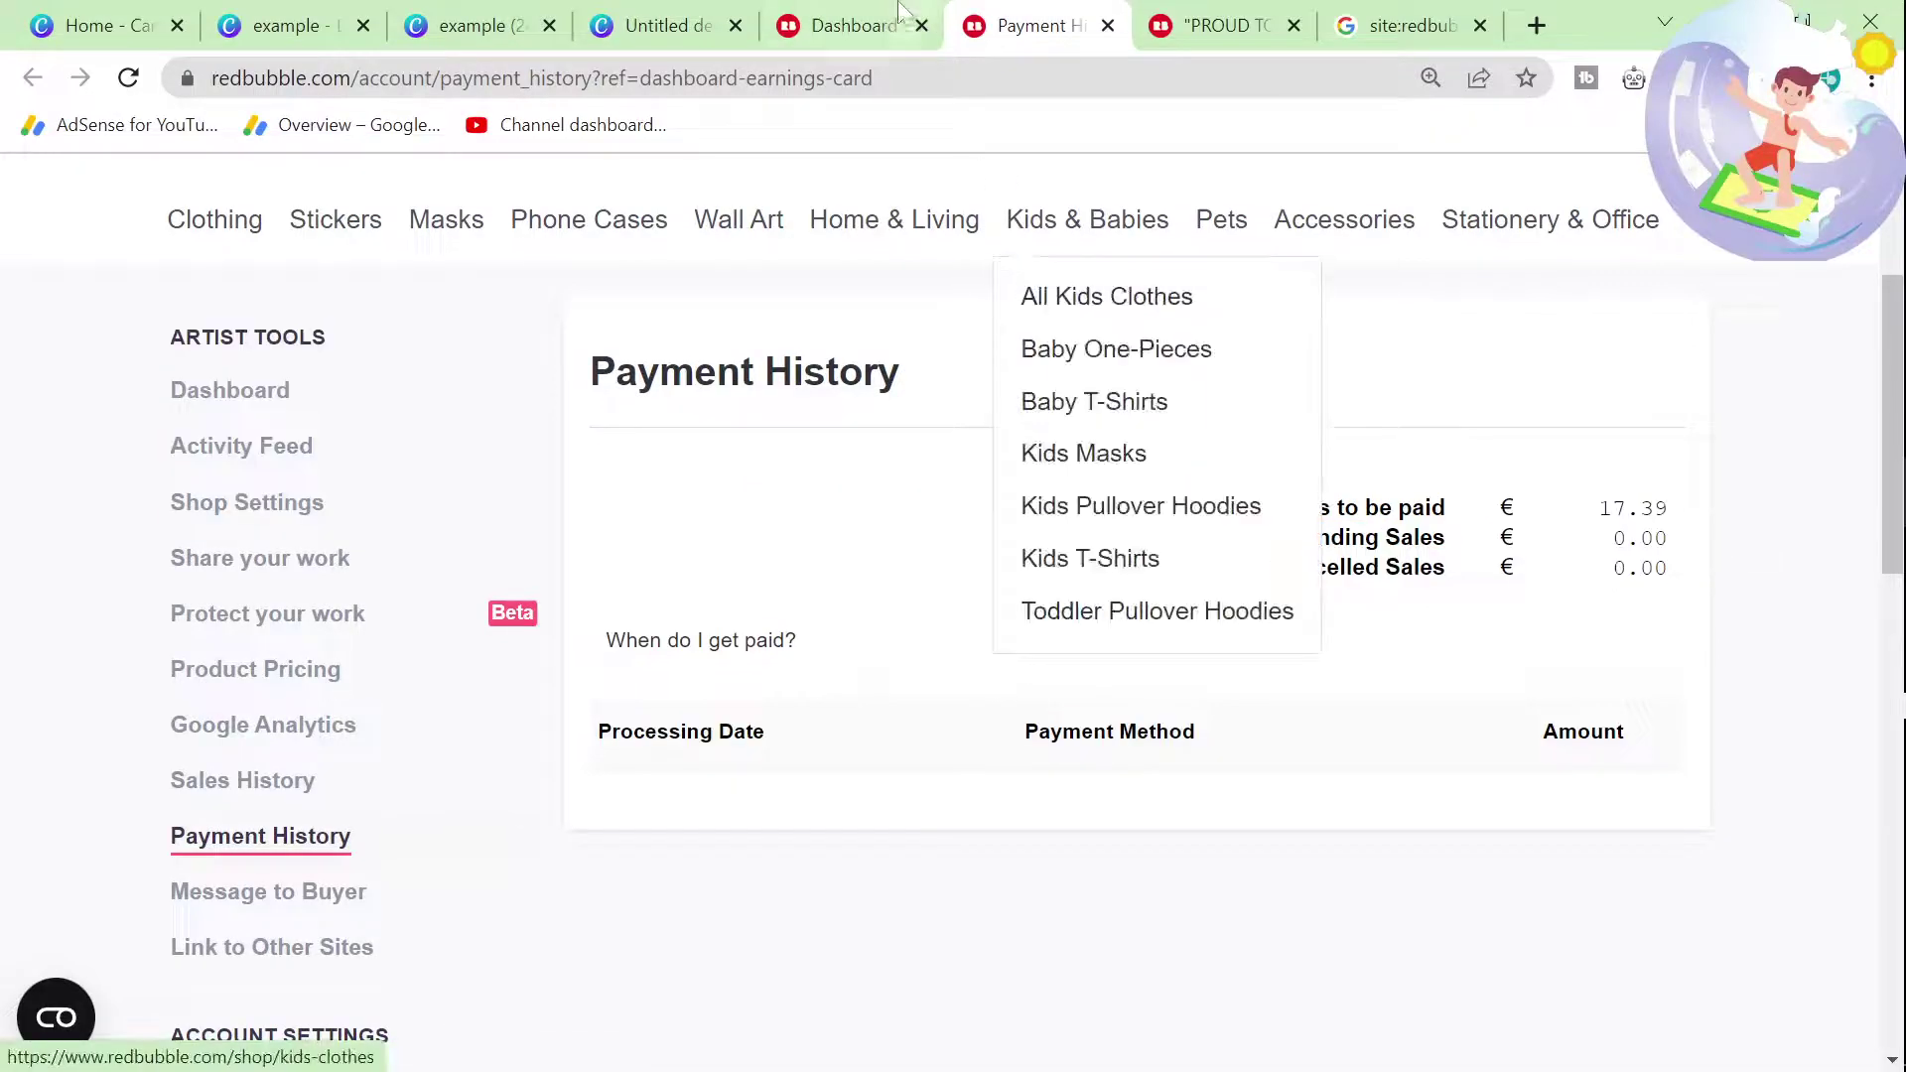
Step: Return to the Dashboard and compare its Earnings Summary with the Payment History page
key("ctrl+shift+Tab")
scroll(968, 528, "down", 4)
scroll(968, 528, "up", 3)
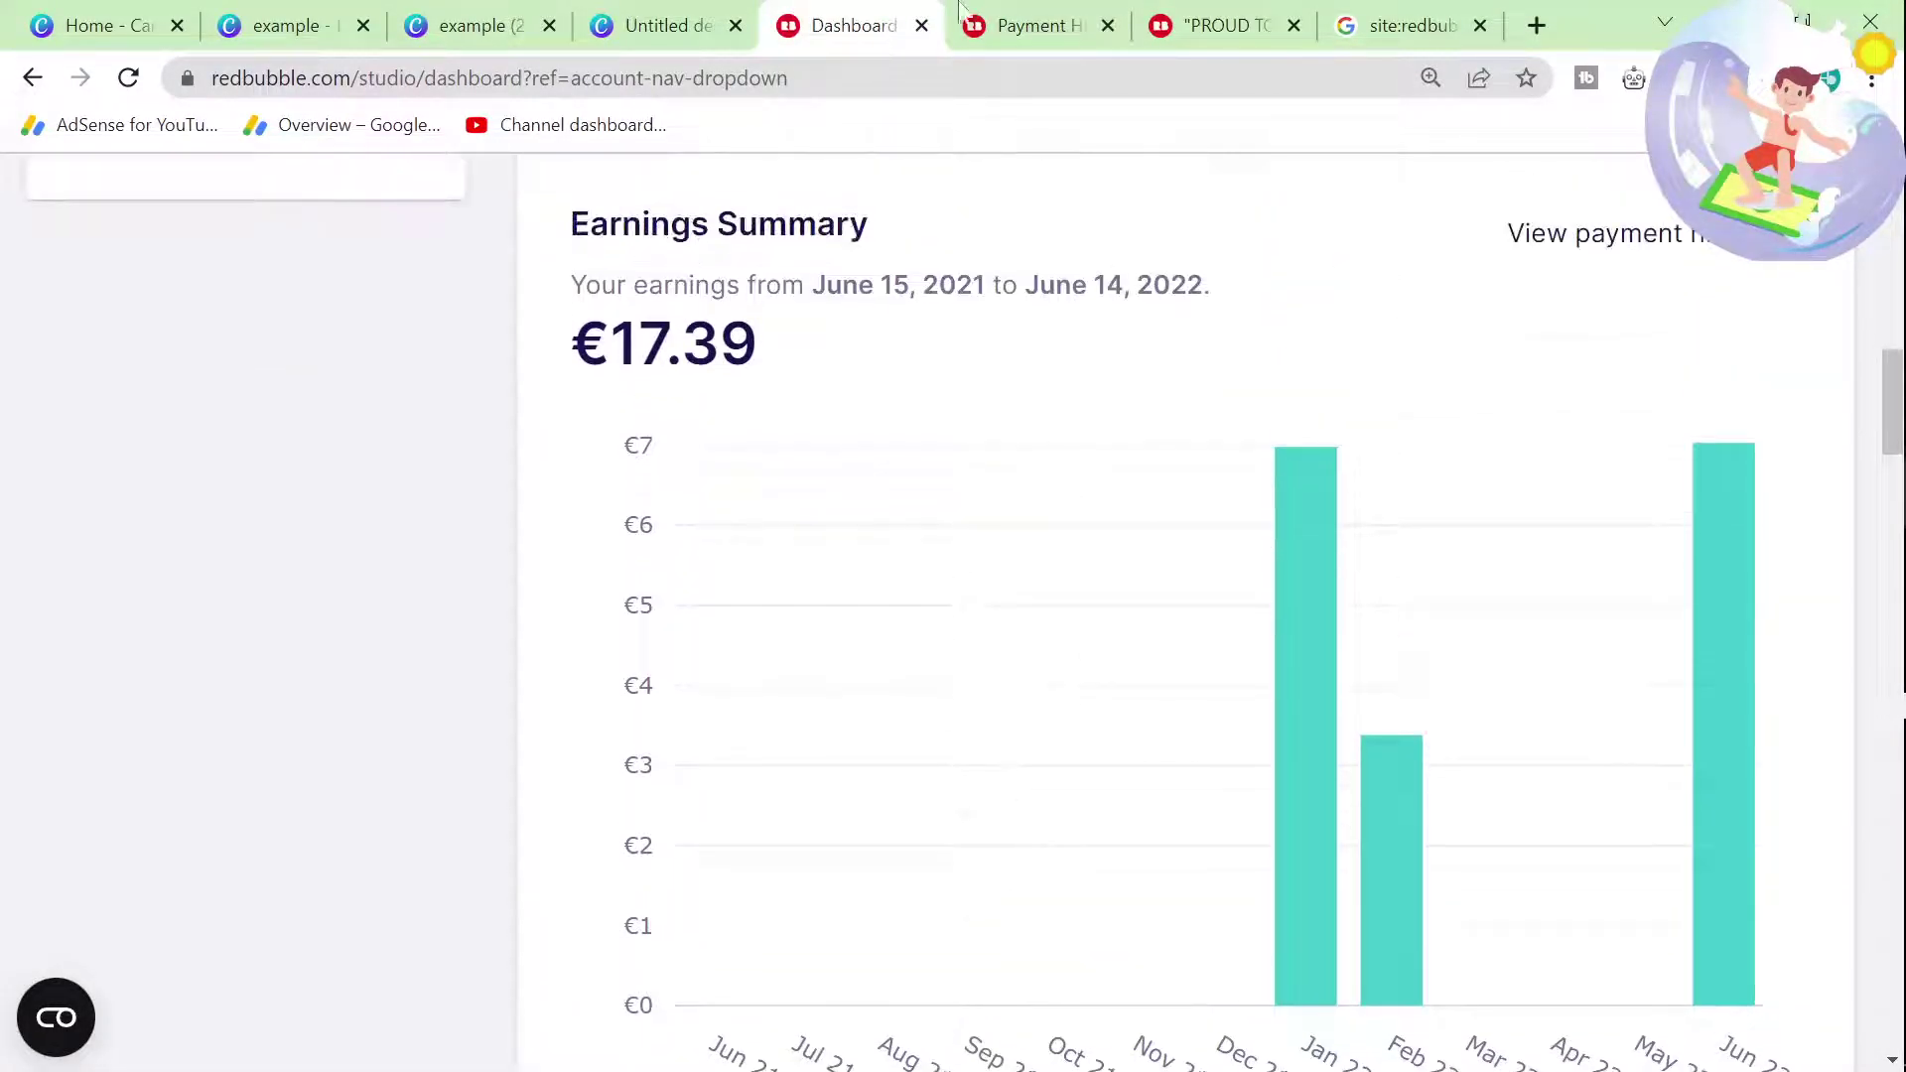
left_click(1032, 25)
key("ctrl+shift+Tab")
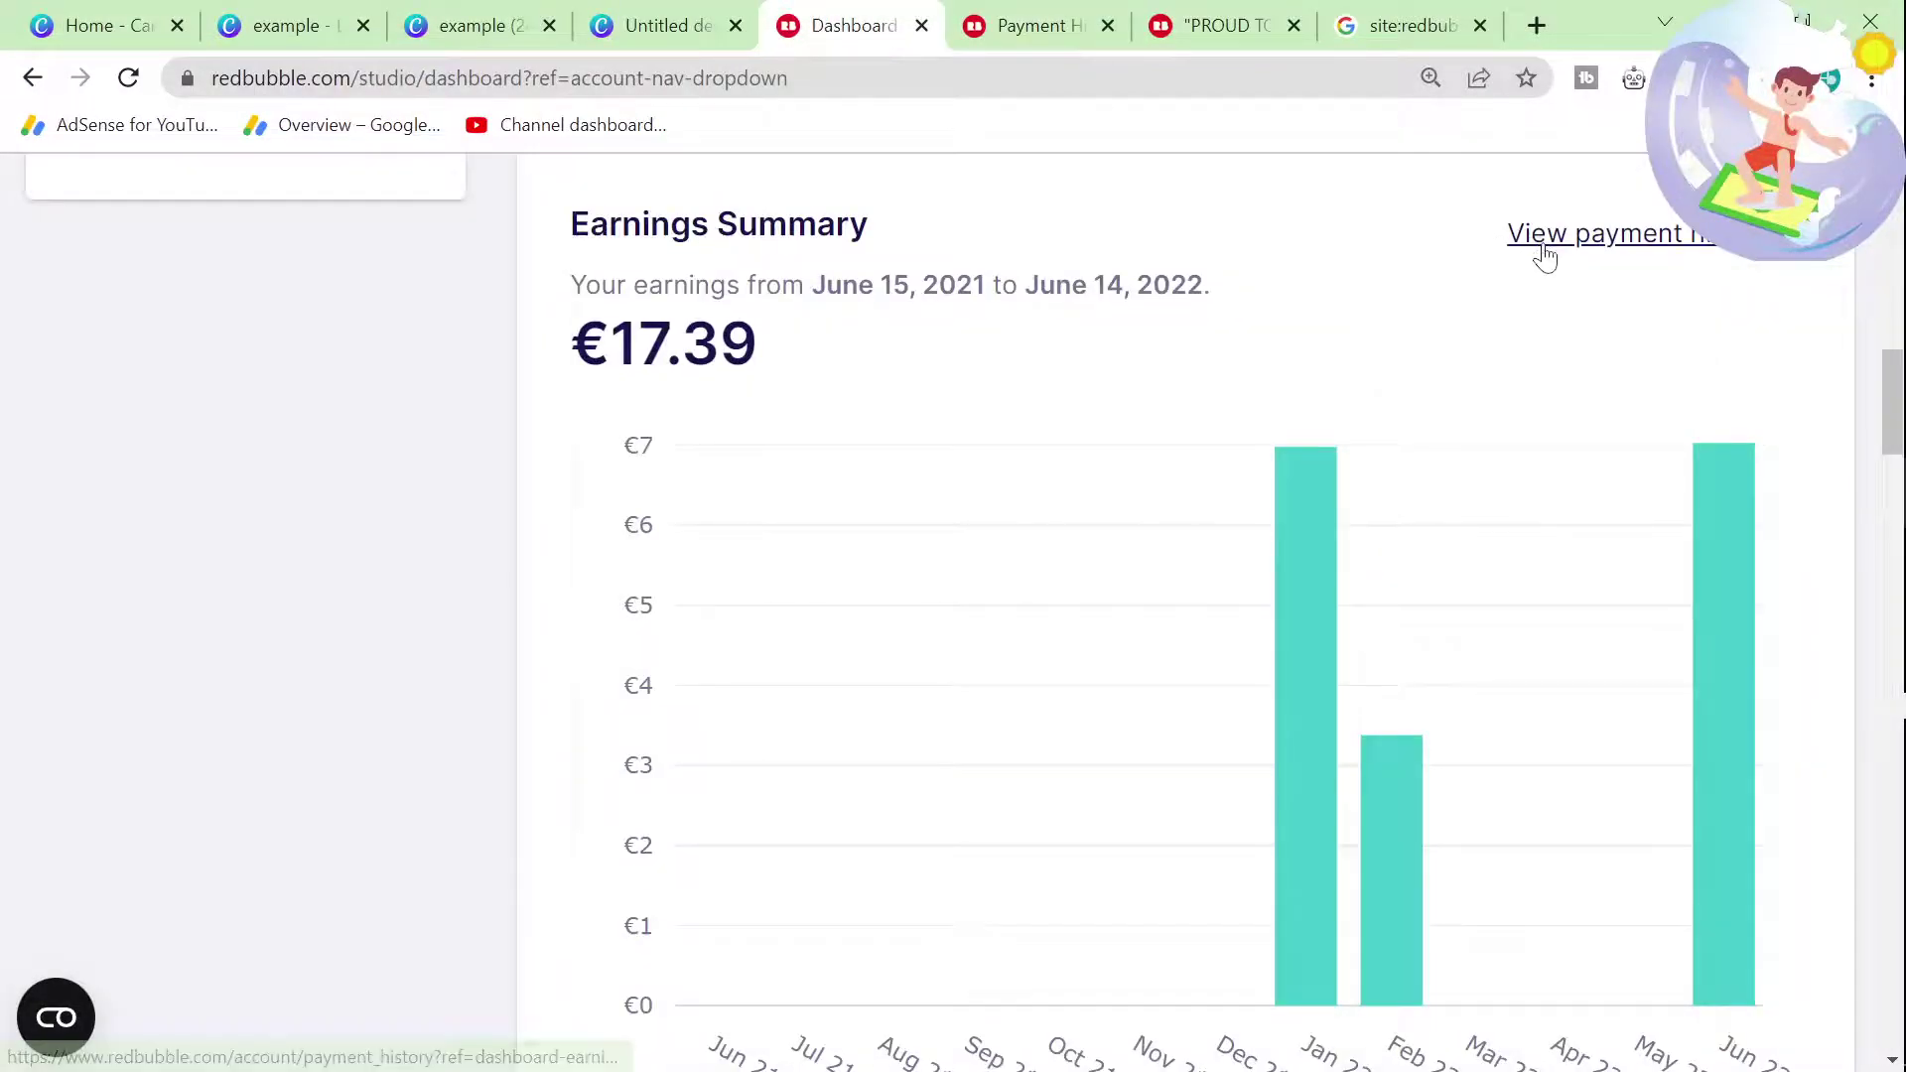
Step: Examine the Earnings by artwork and product table, highlighting the Essential T-Shirt earnings of the CHE CAZZO artwork
scroll(1350, 474, "down", 6)
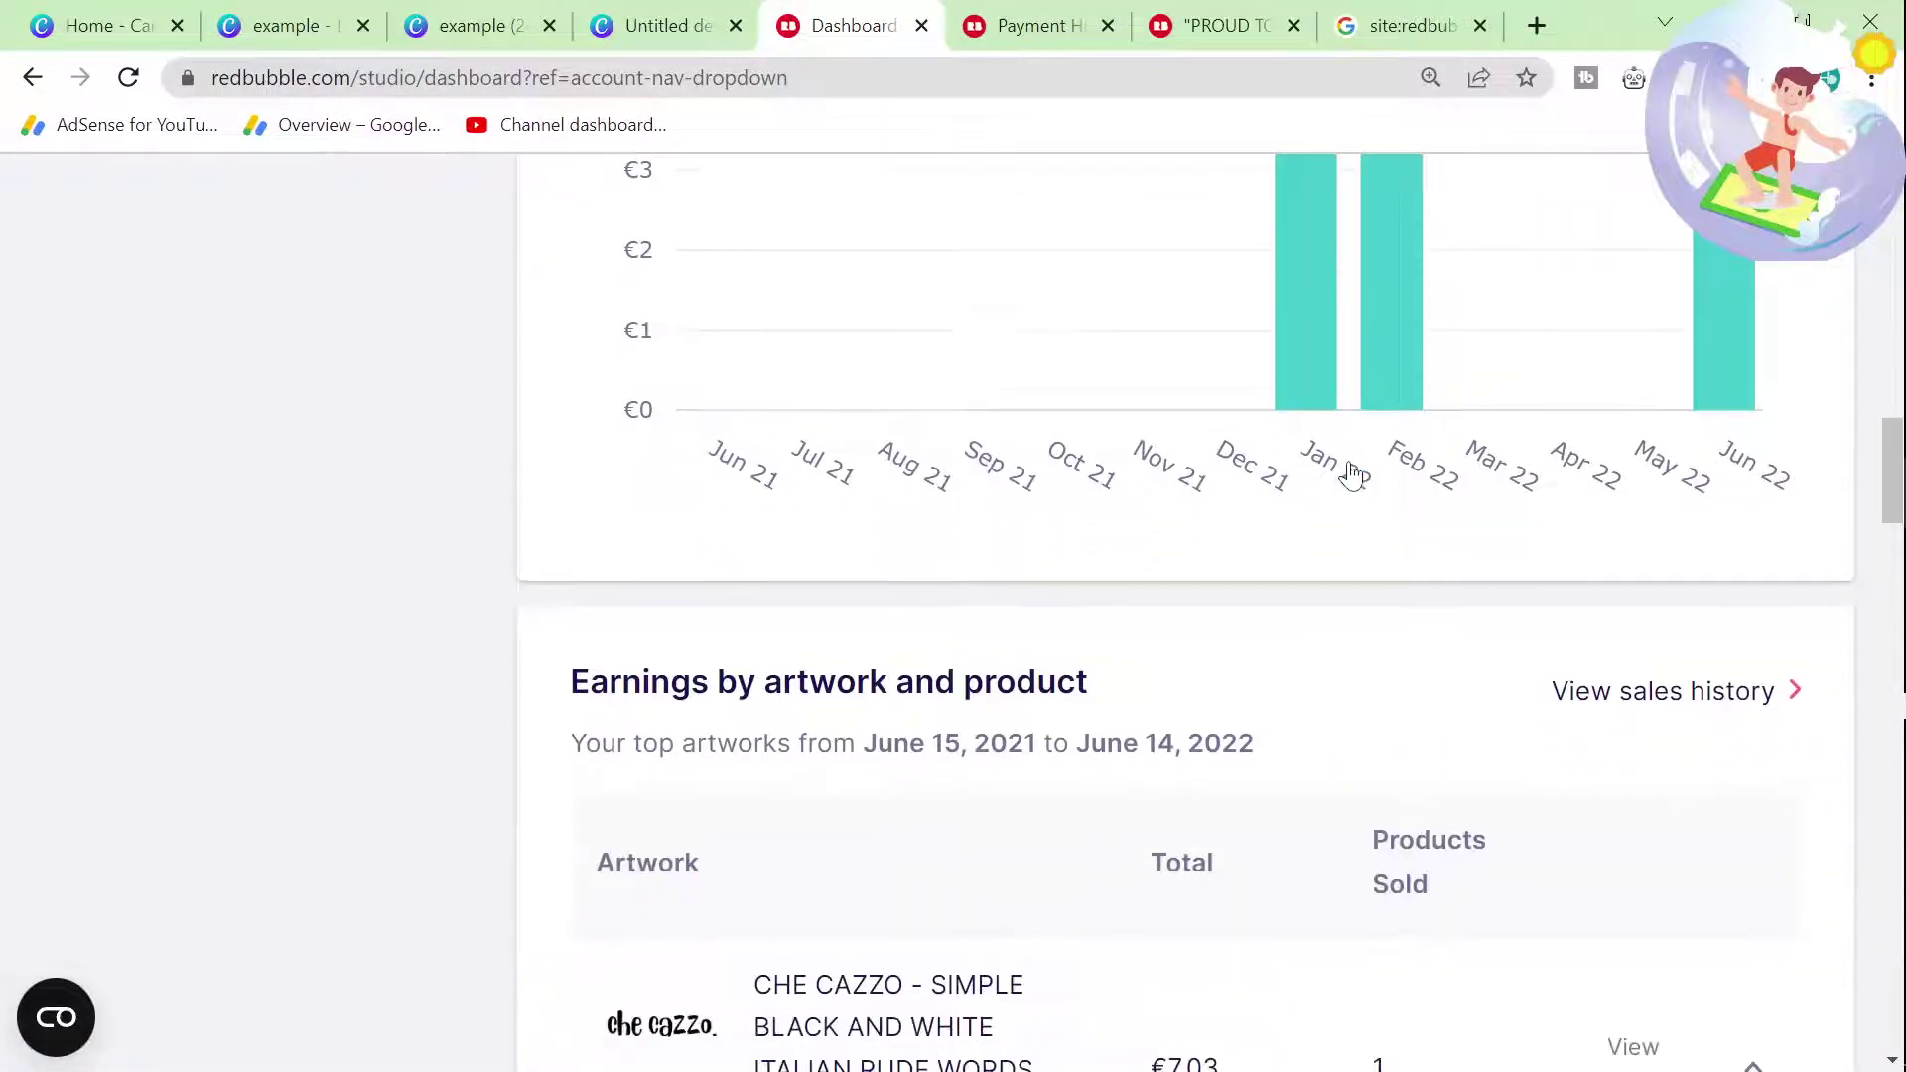
scroll(1350, 474, "down", 5)
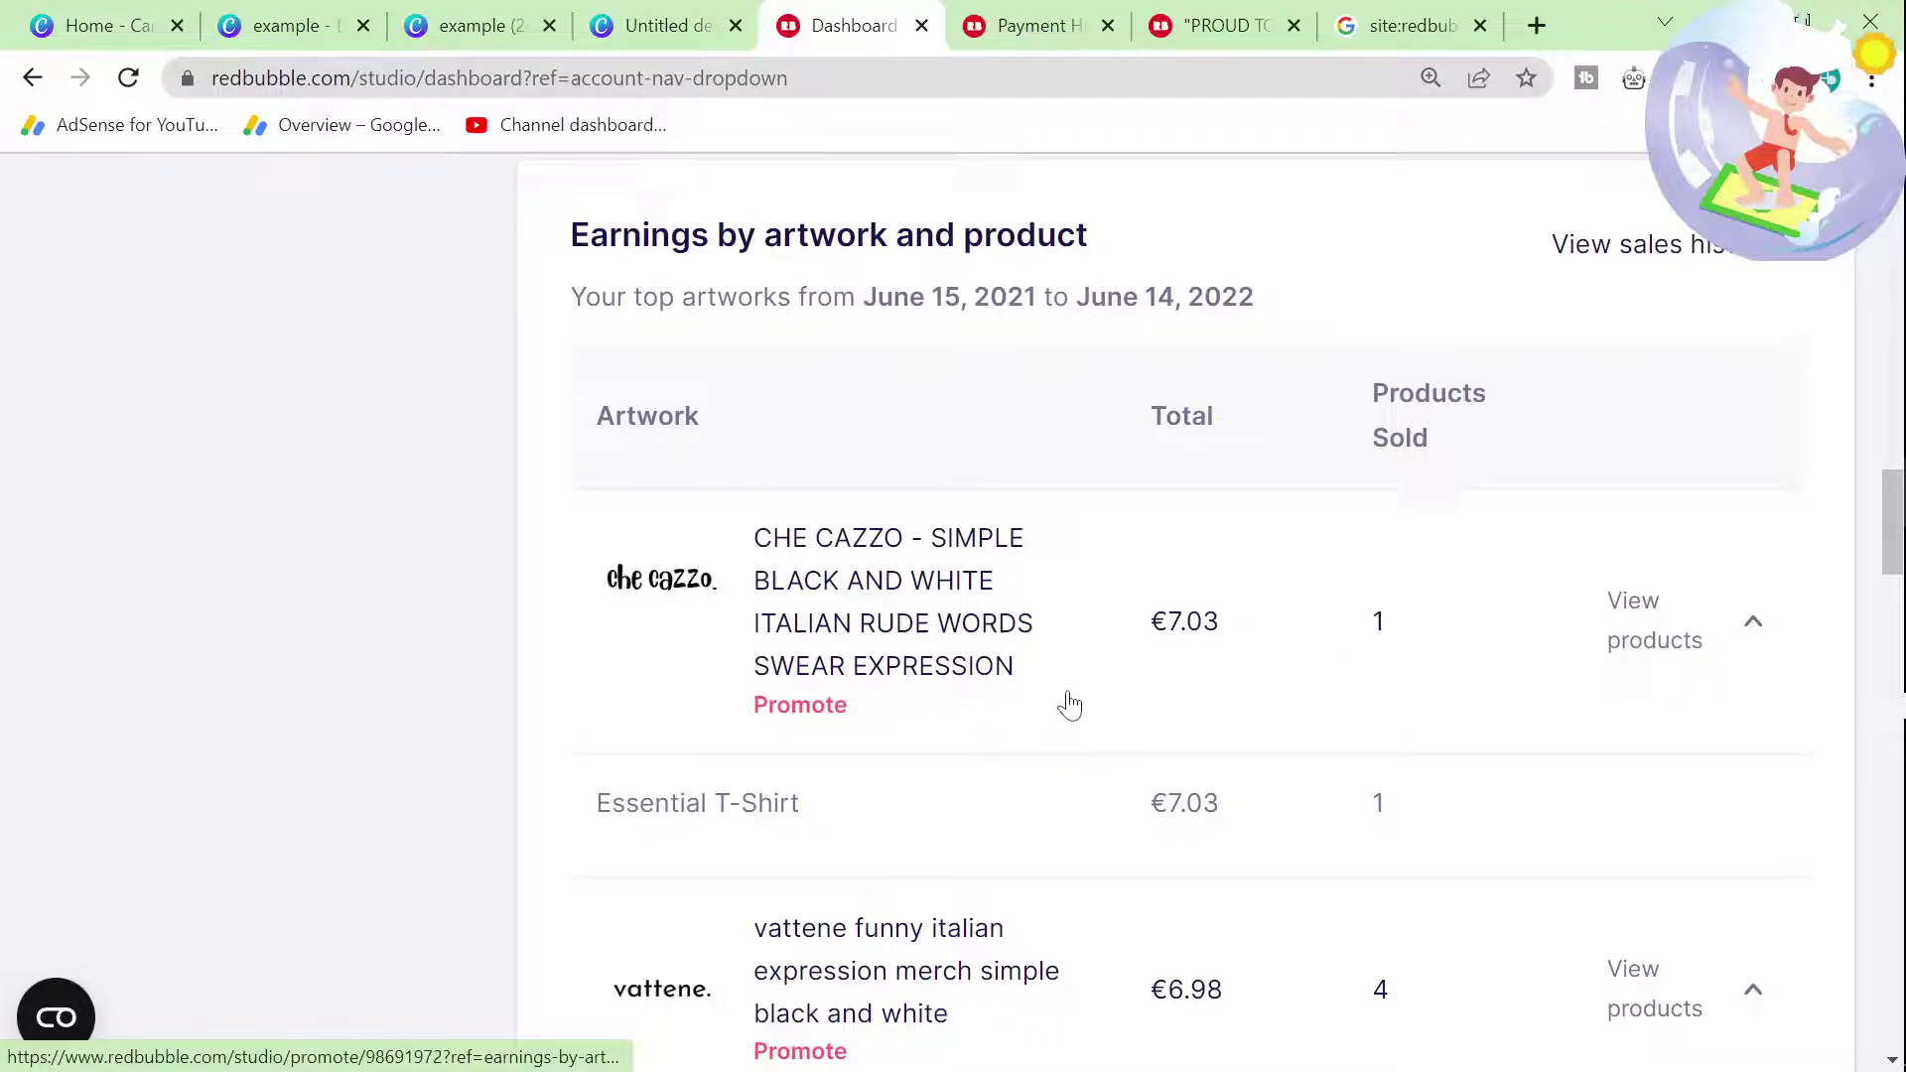
scroll(1042, 699, "down", 1)
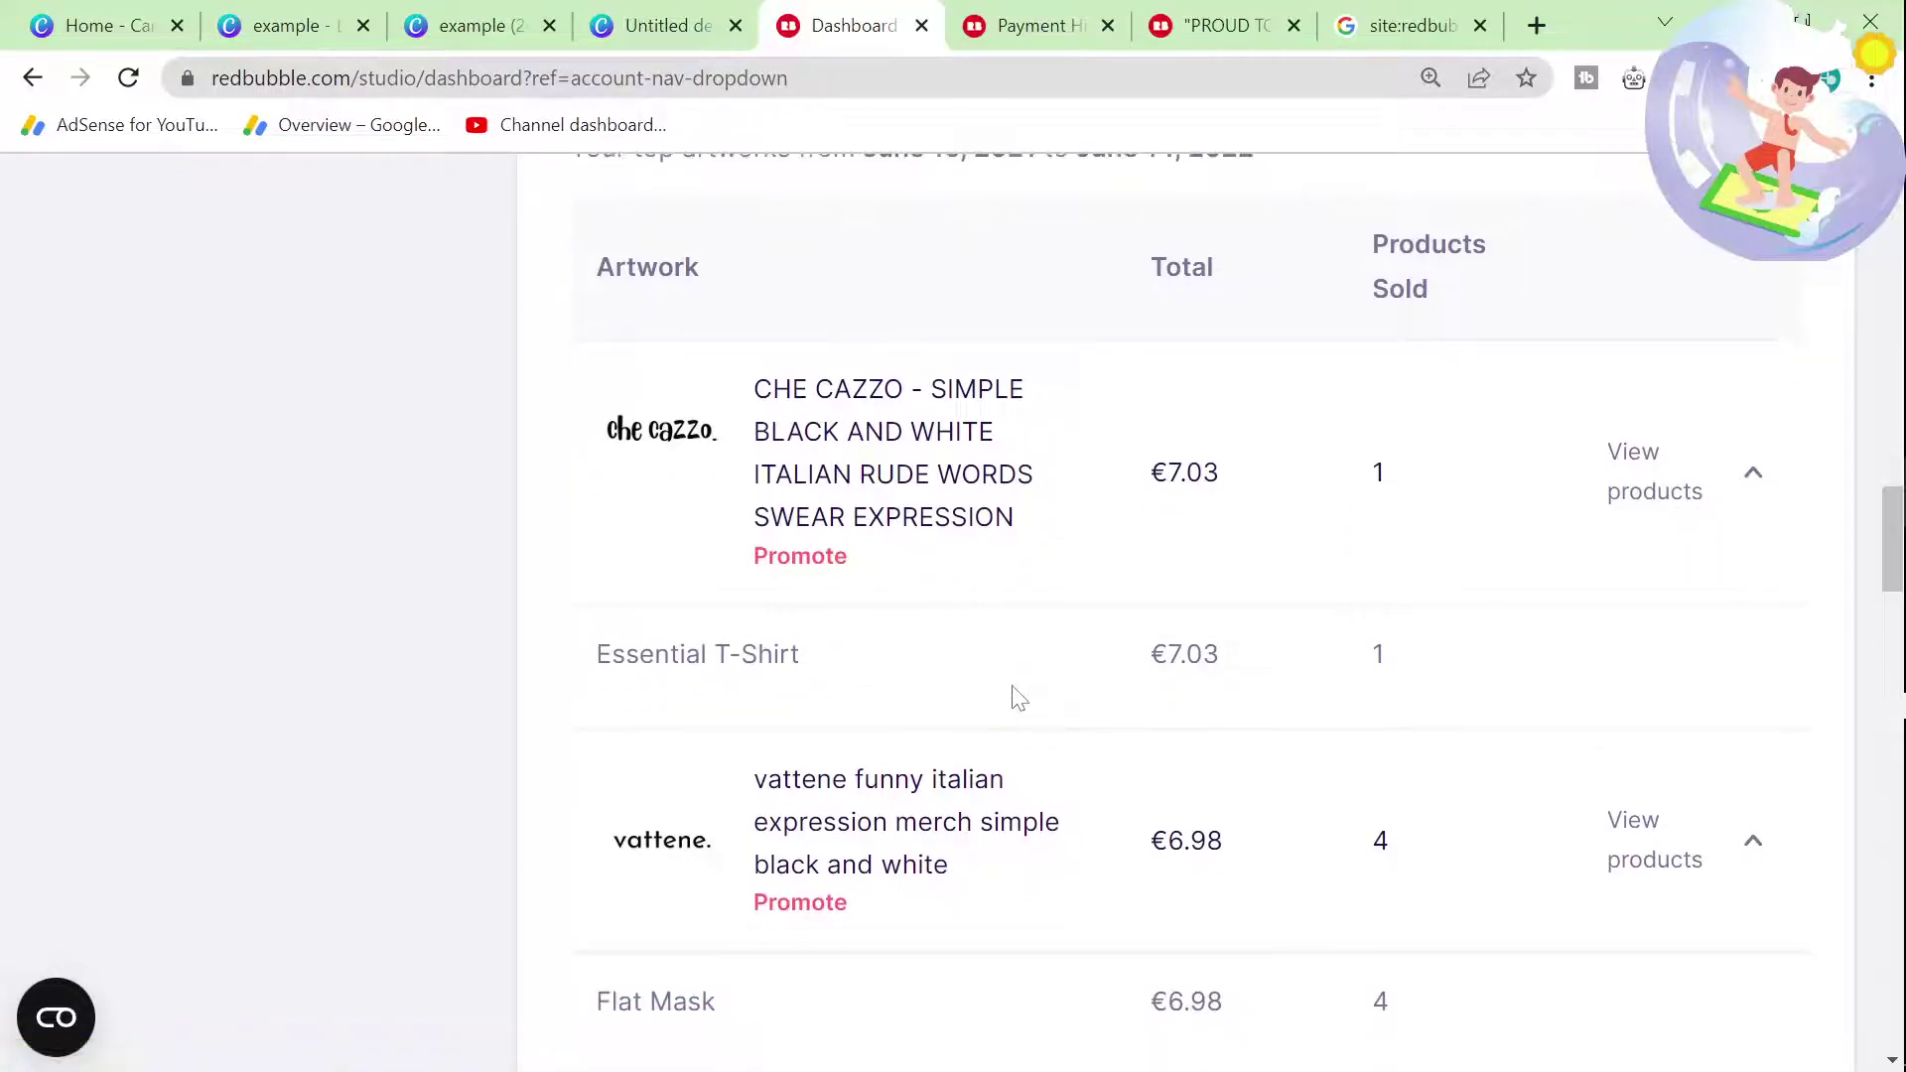
scroll(968, 735, "down", 1)
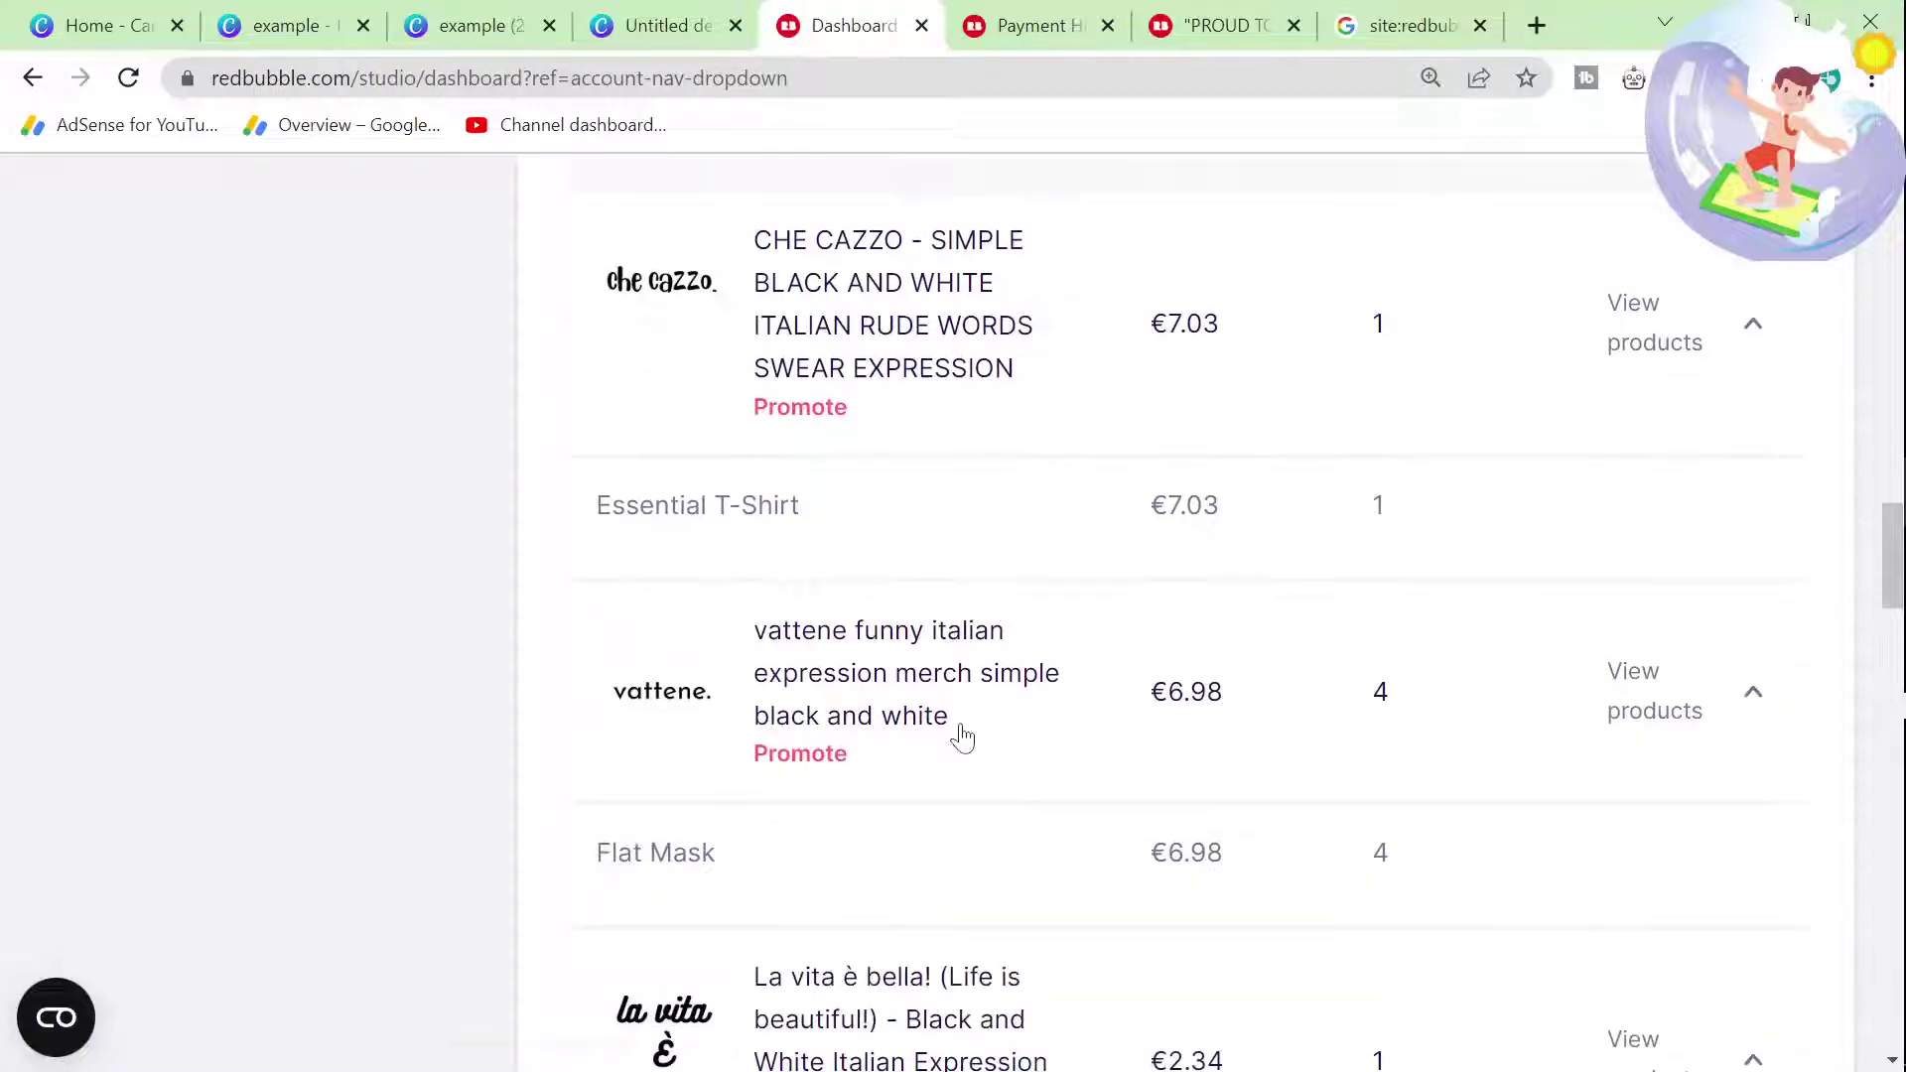
scroll(953, 740, "down", 4)
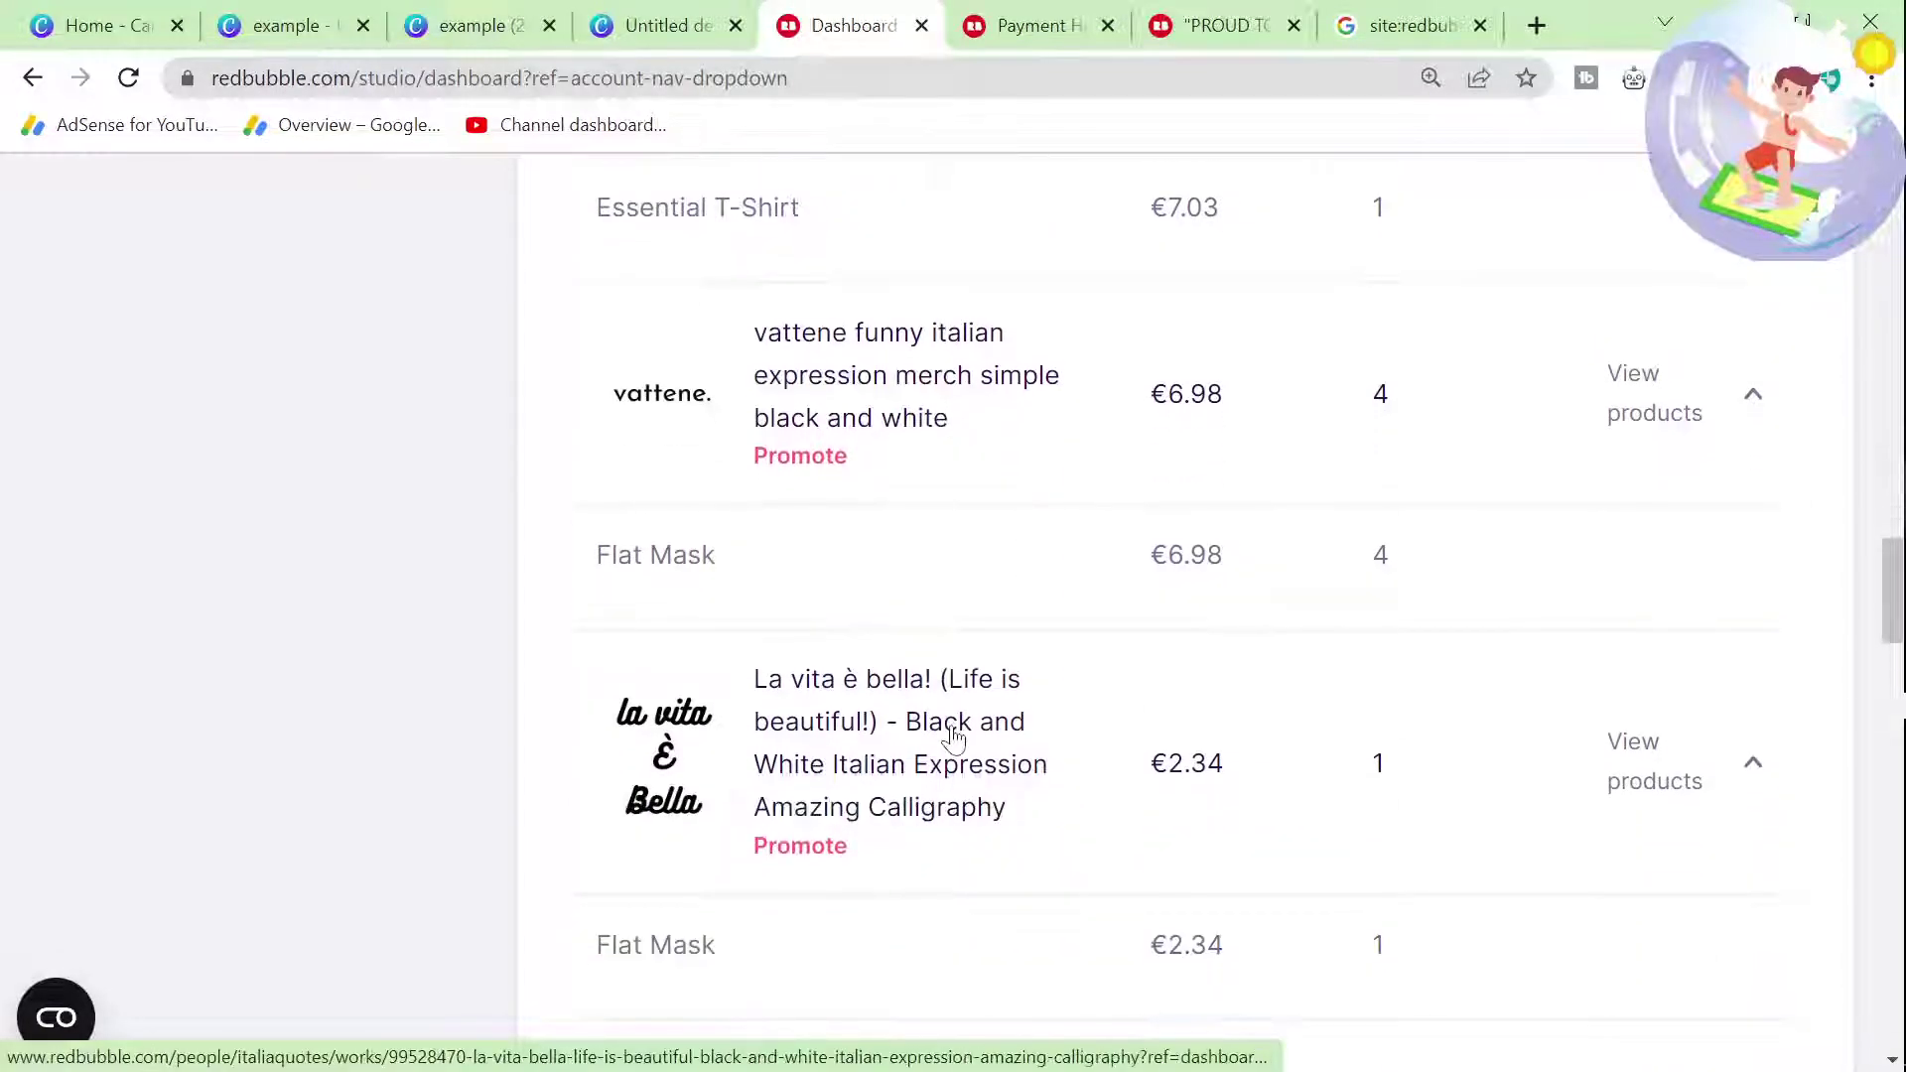
scroll(953, 736, "up", 5)
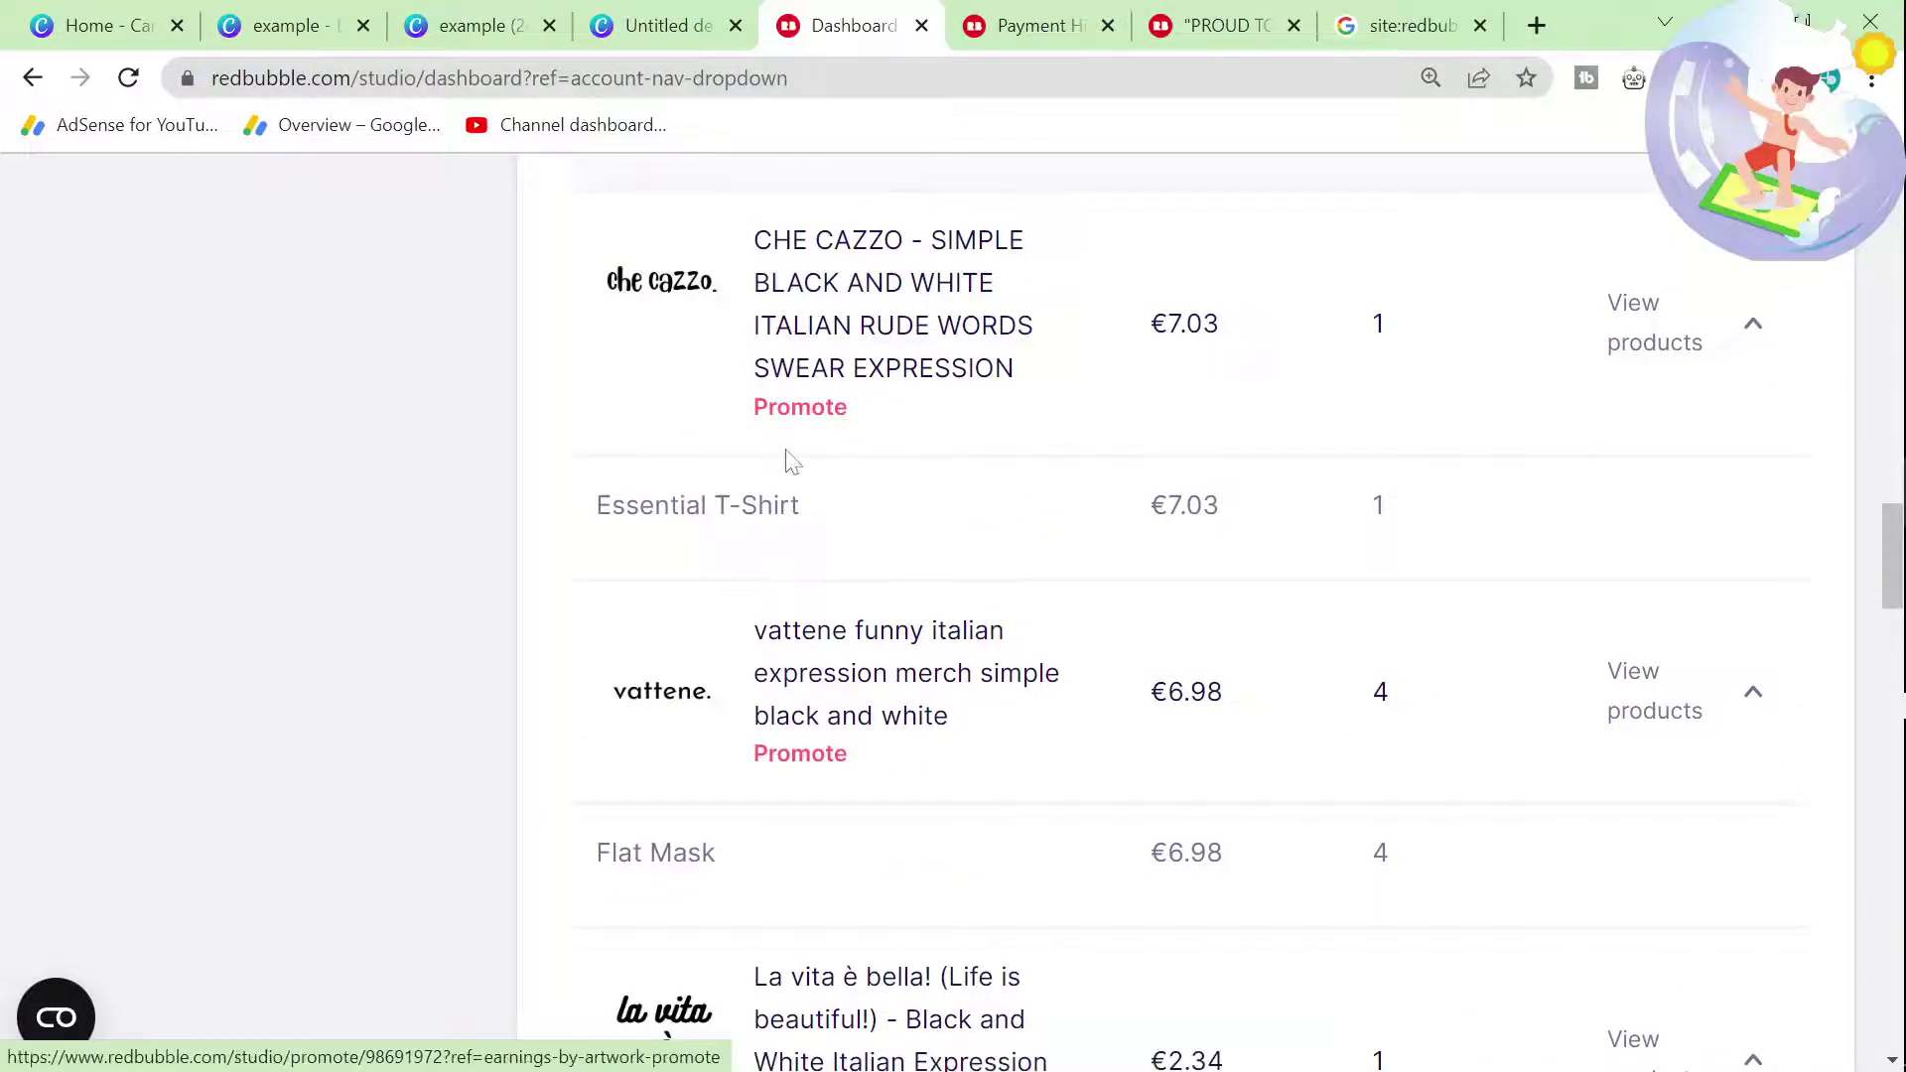
left_click_drag(1148, 514, 1241, 517)
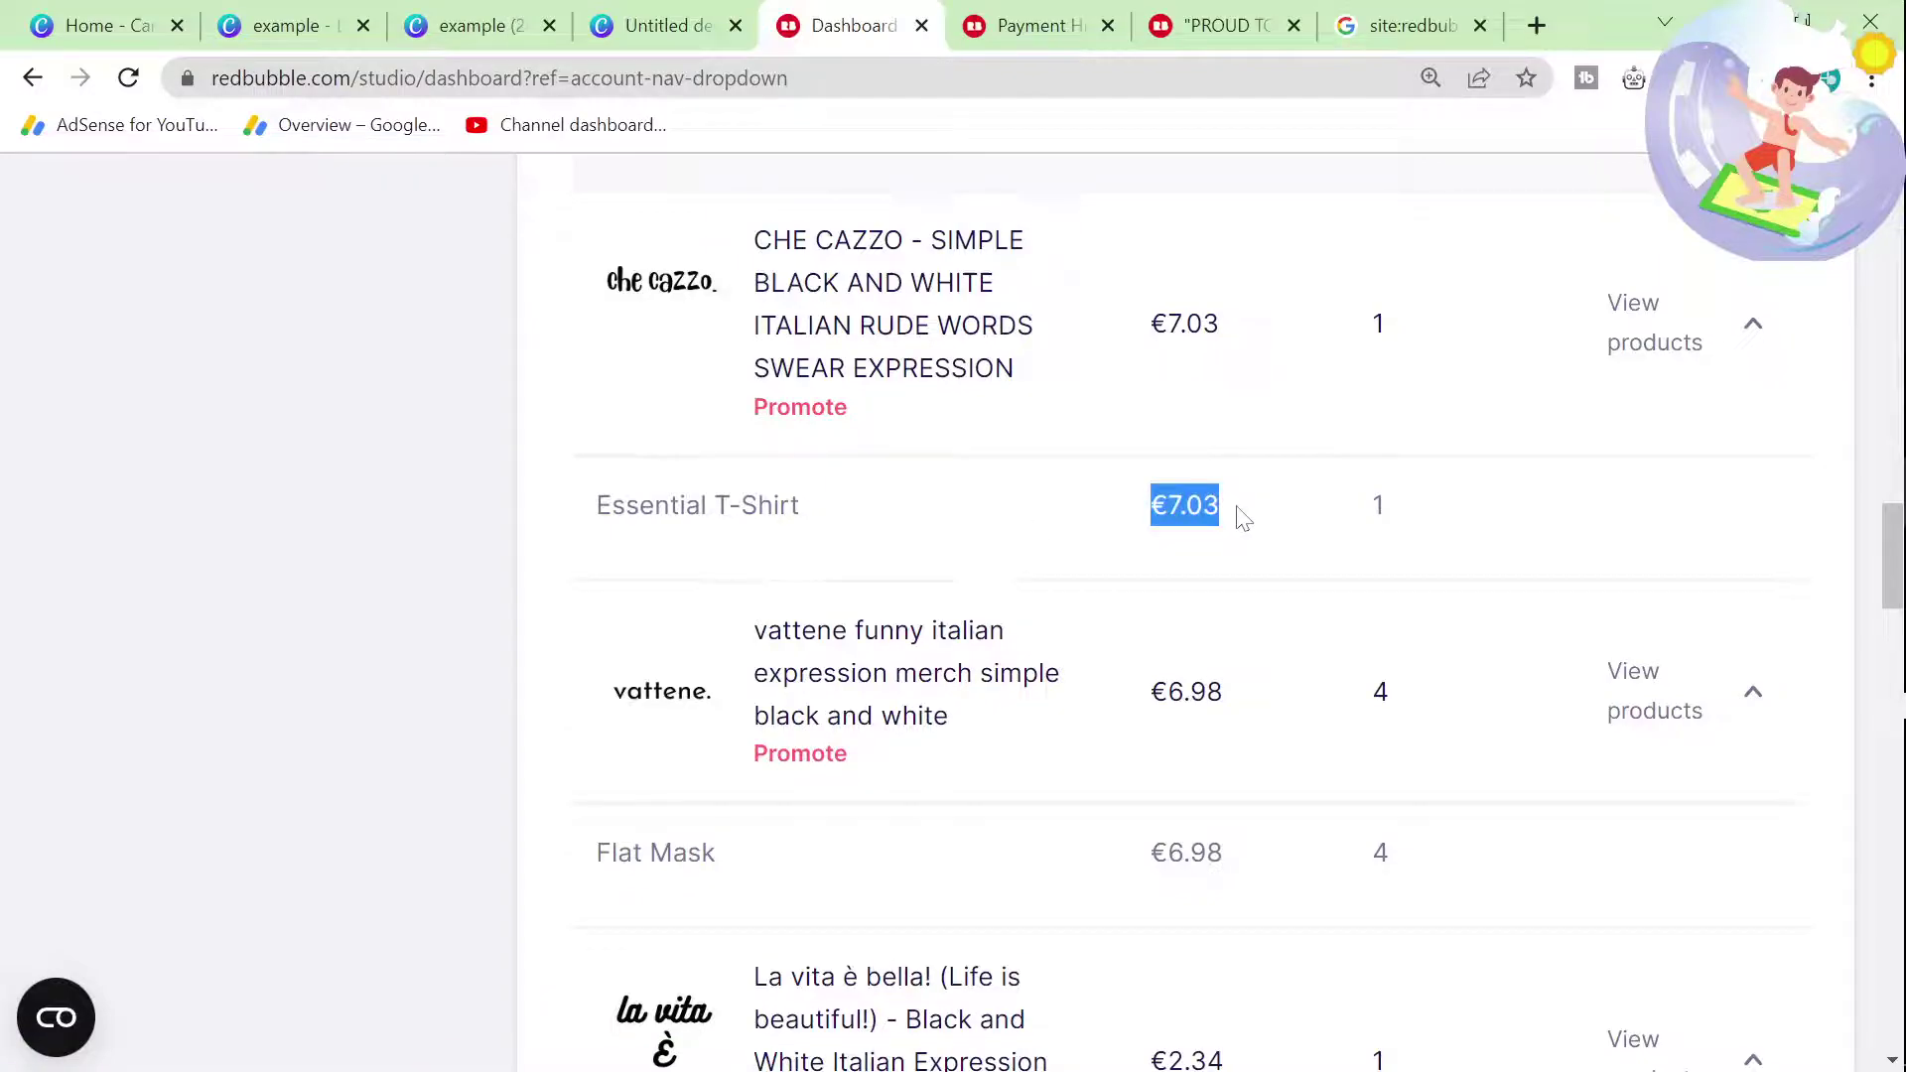
left_click(1241, 517)
Step: Inspect the February and January 2022 visitor breakdowns in the Audience Traffic Sources chart
scroll(1070, 693, "down", 1)
scroll(1070, 693, "down", 8)
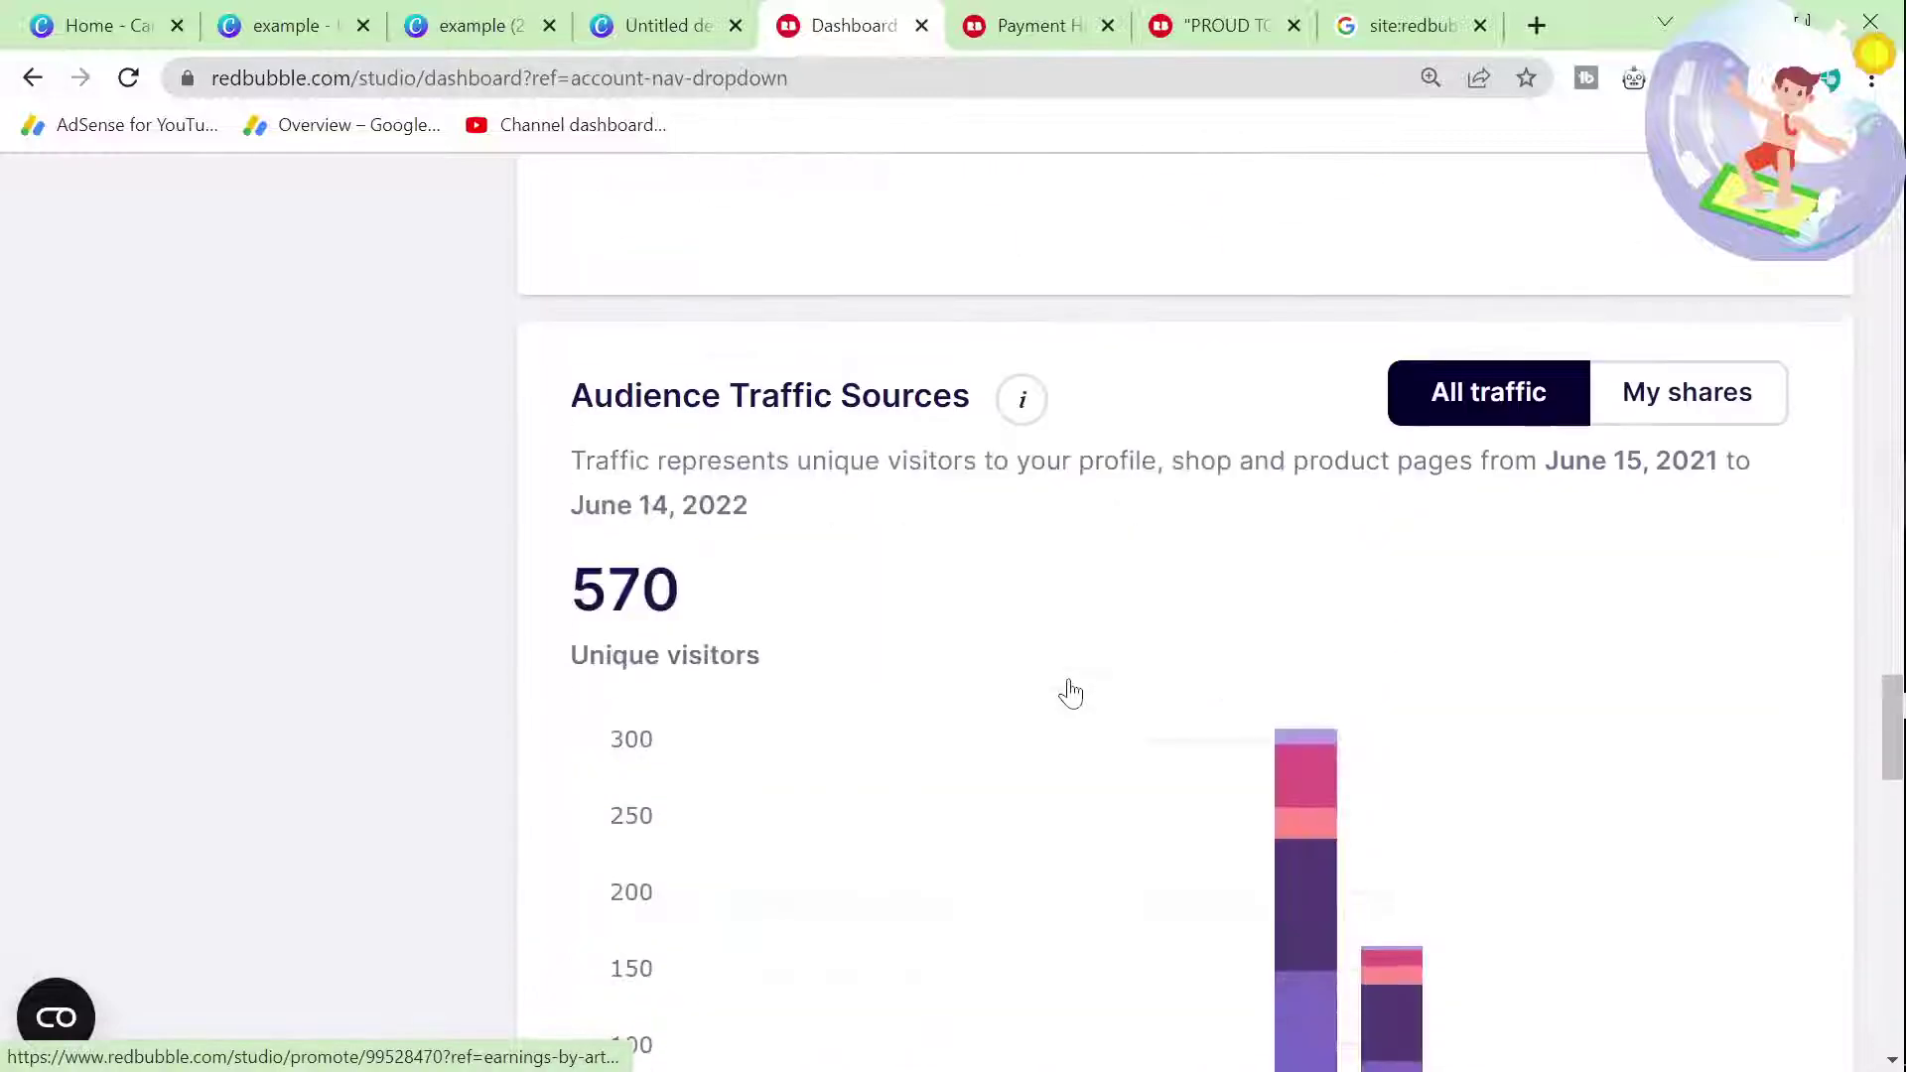
scroll(1070, 693, "down", 3)
scroll(1074, 700, "up", 1)
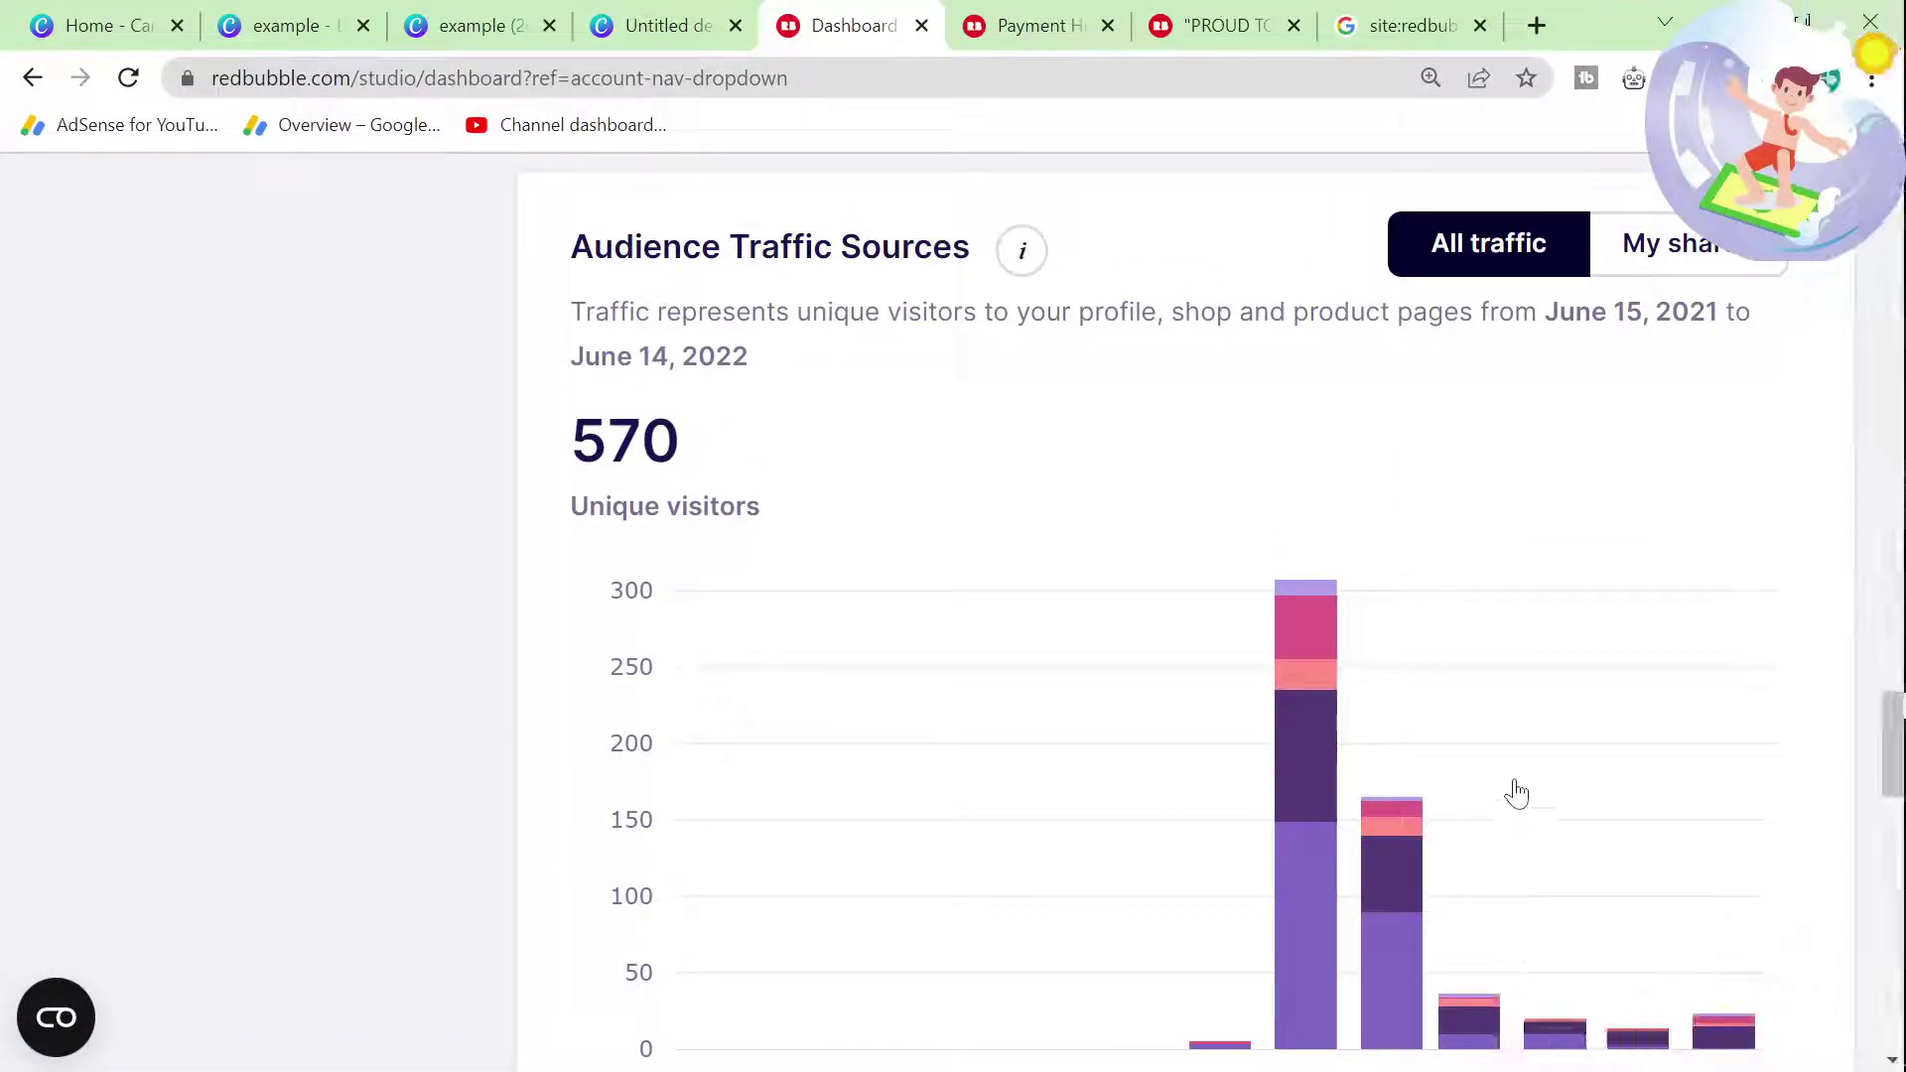
mouse_move(1414, 809)
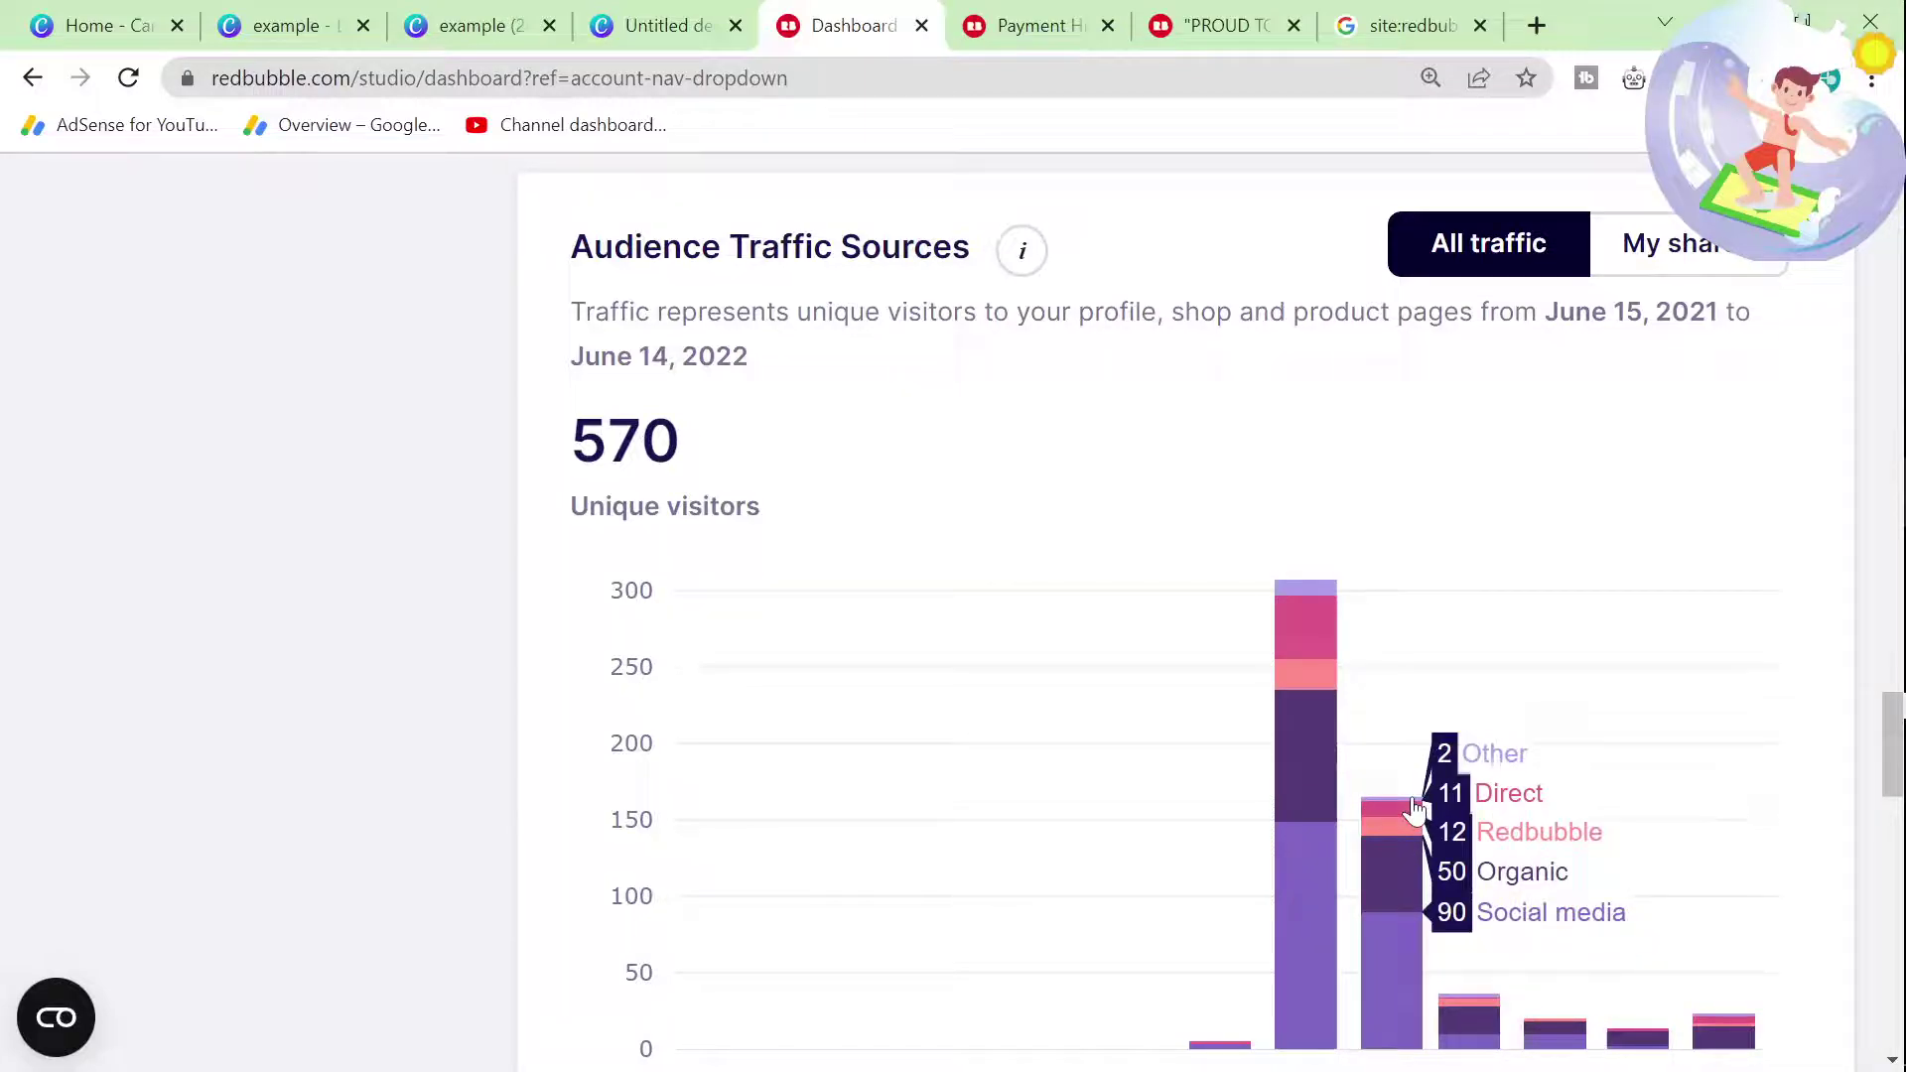
scroll(1417, 820, "down", 1)
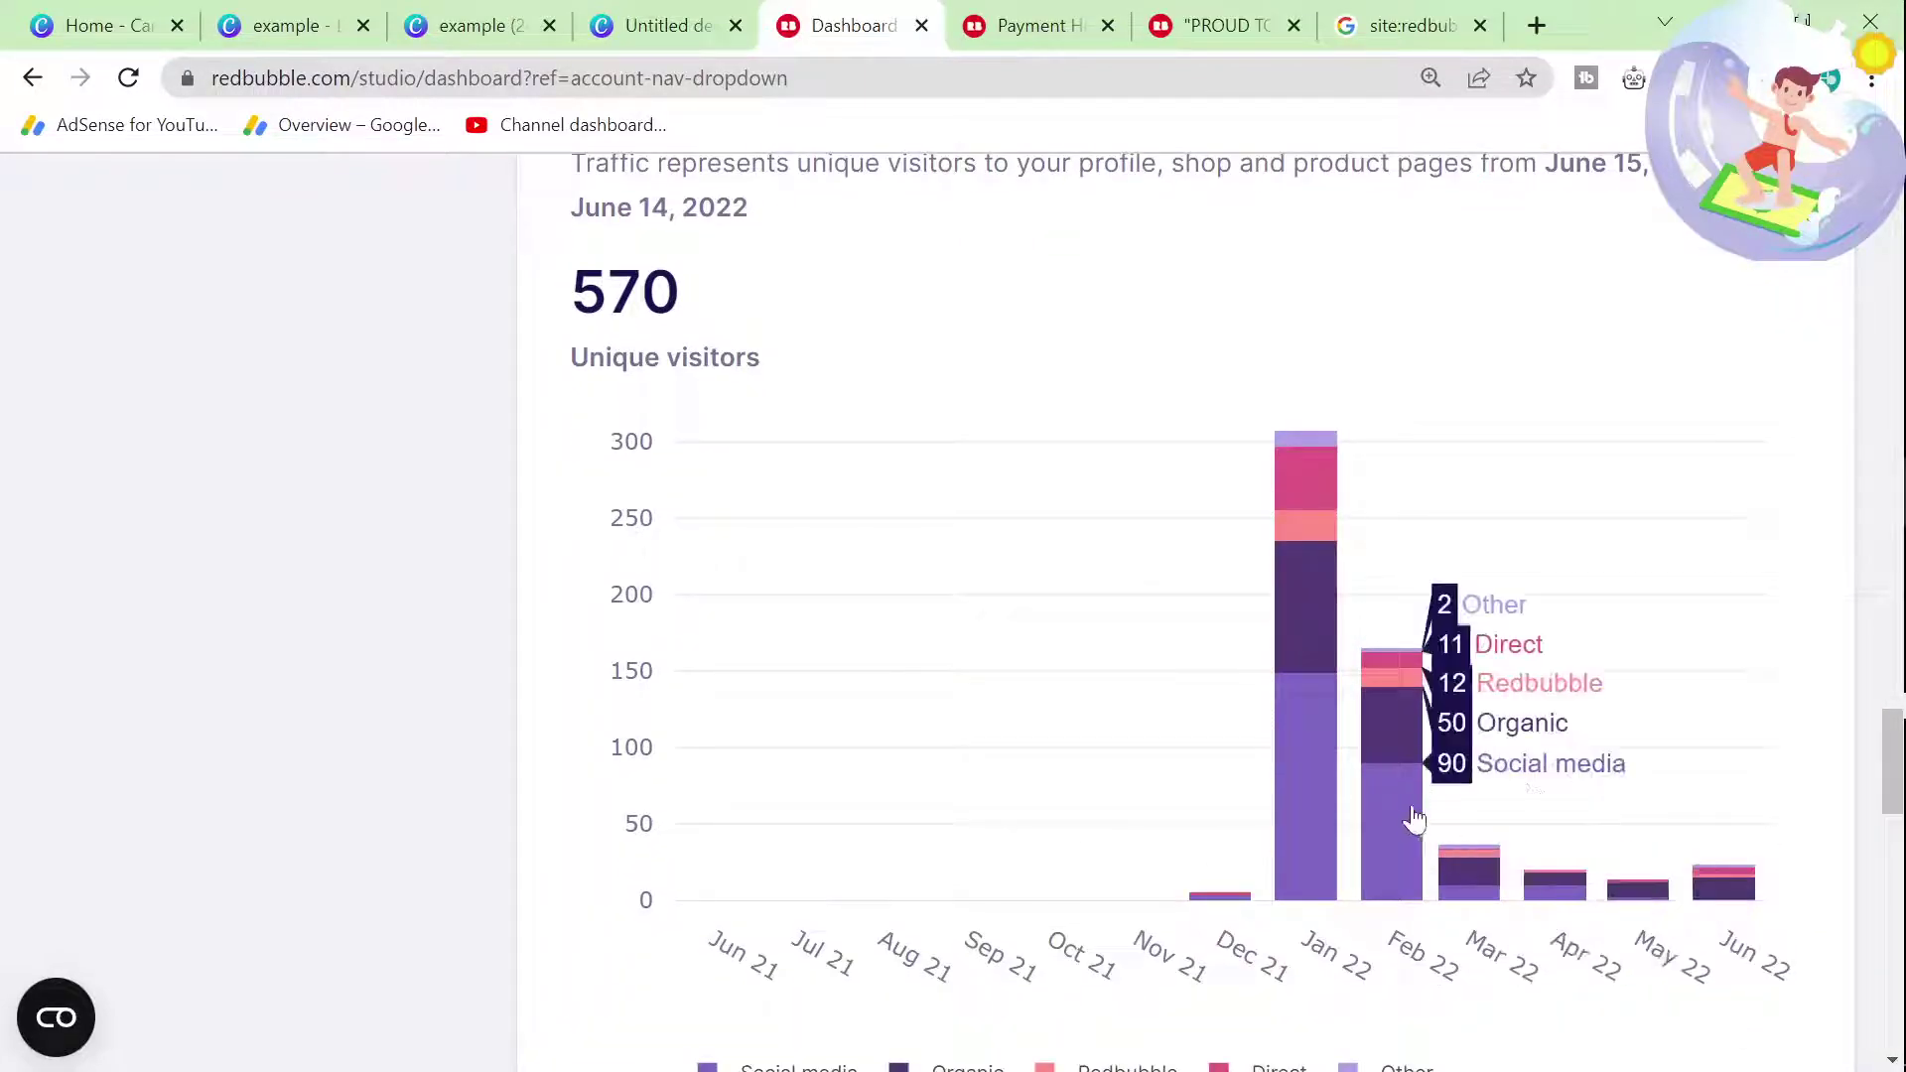
mouse_move(1281, 764)
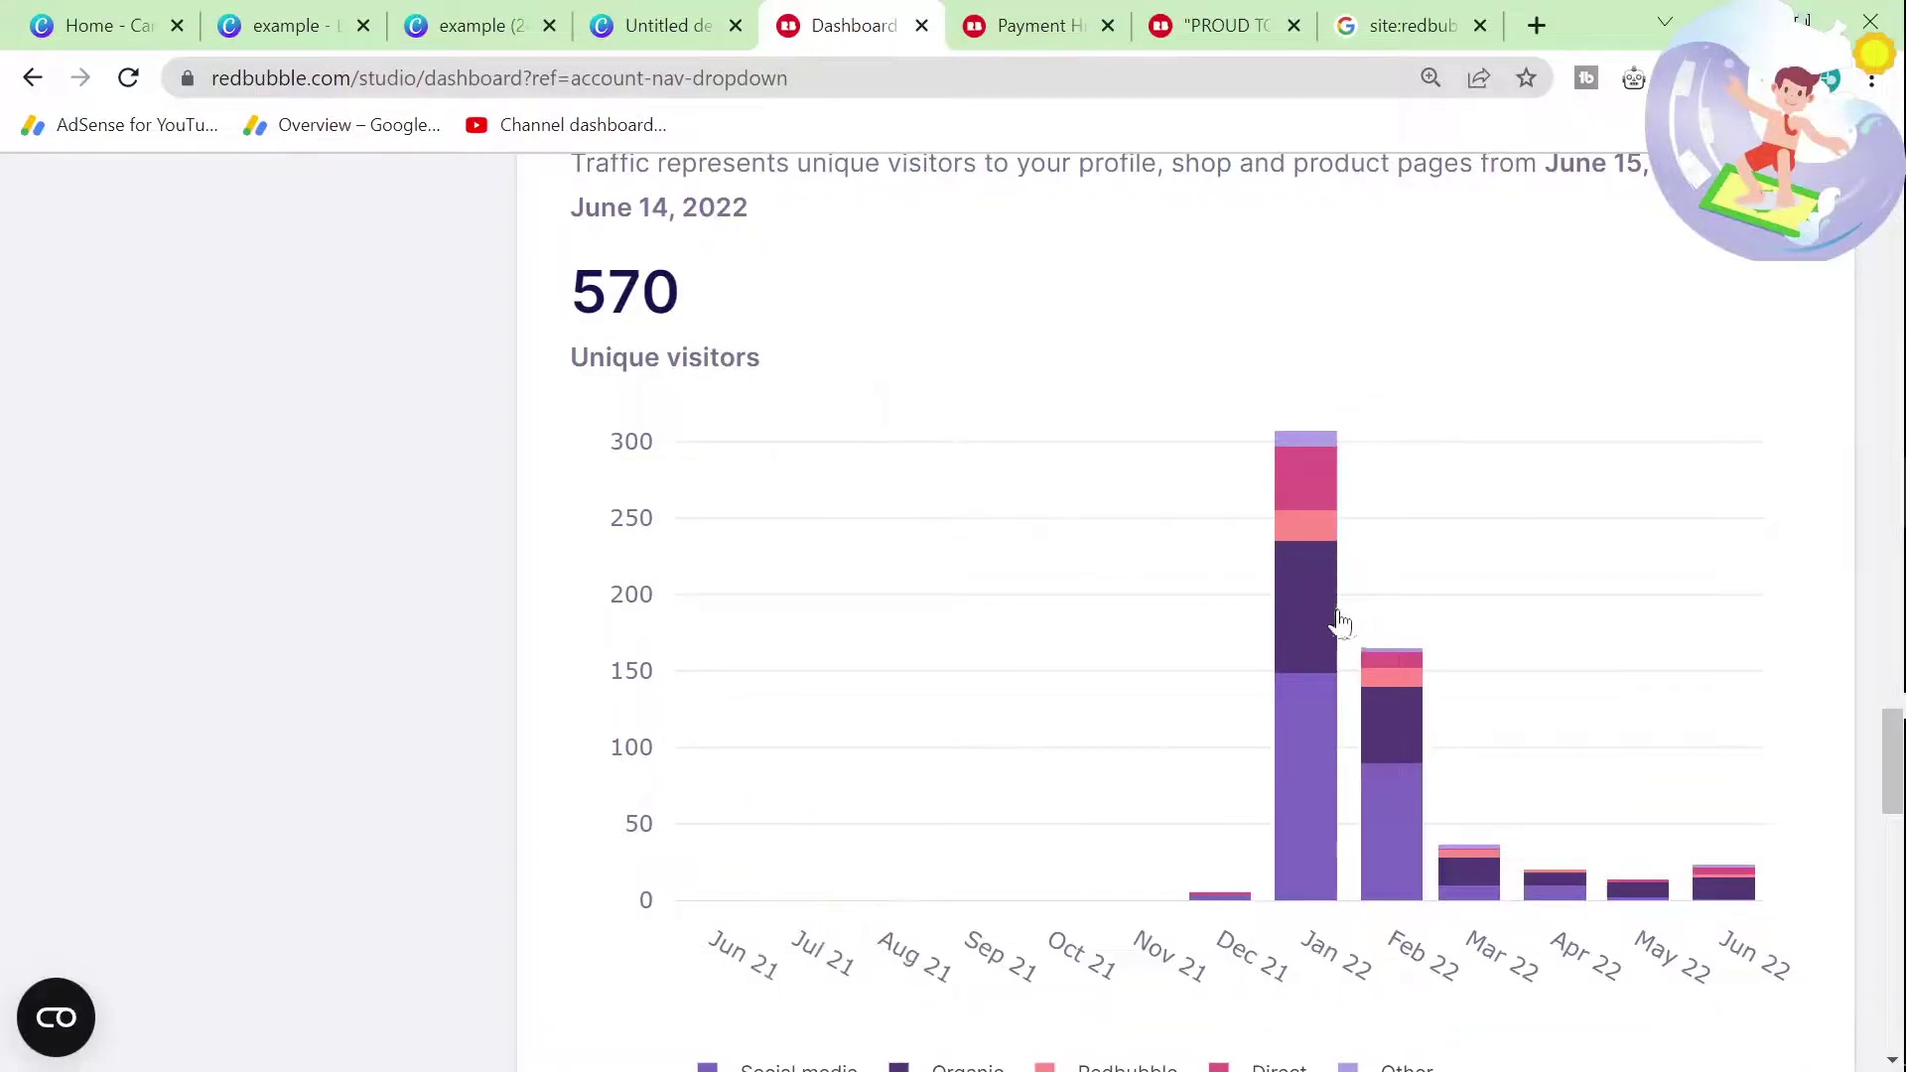
mouse_move(1331, 621)
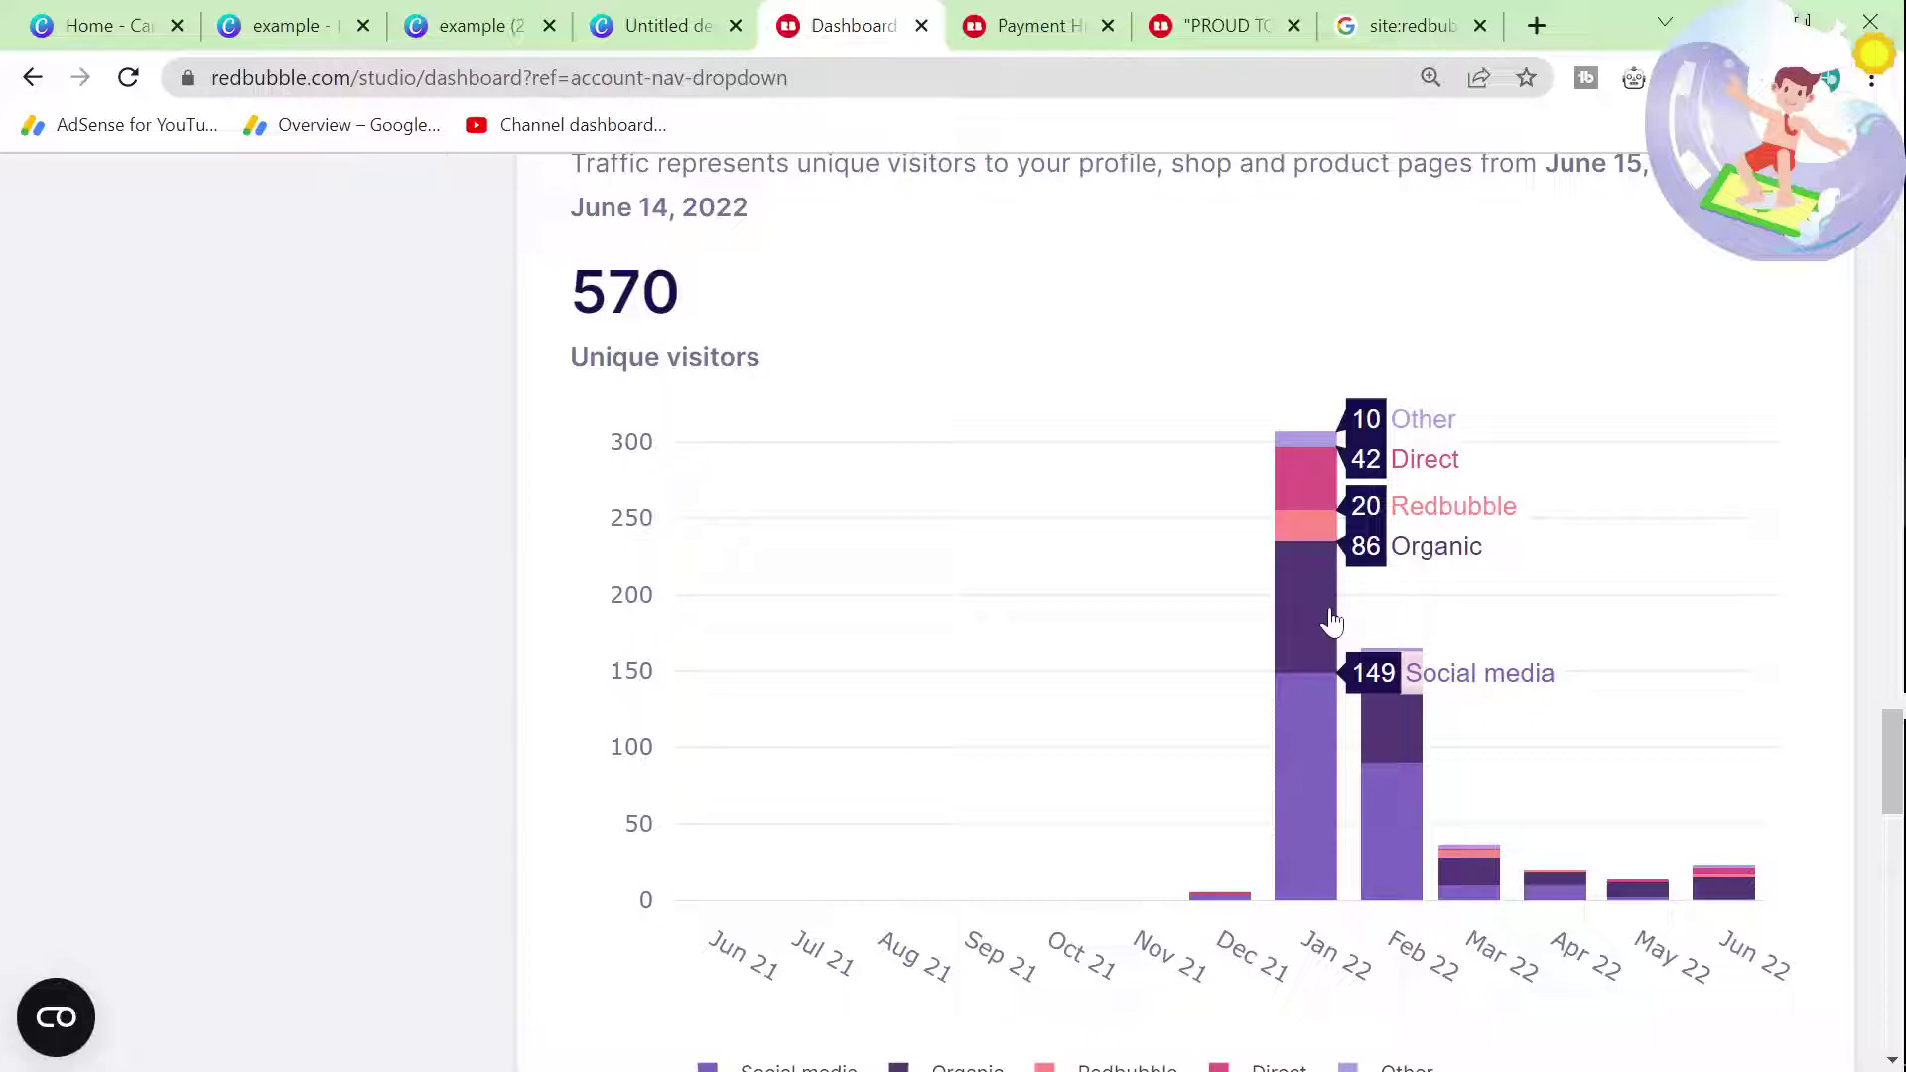
Step: Enlarge the Dashboard page to 150% and examine the January 2022 traffic sources at that size
key("ctrl+plus")
scroll(1291, 681, "down", 8)
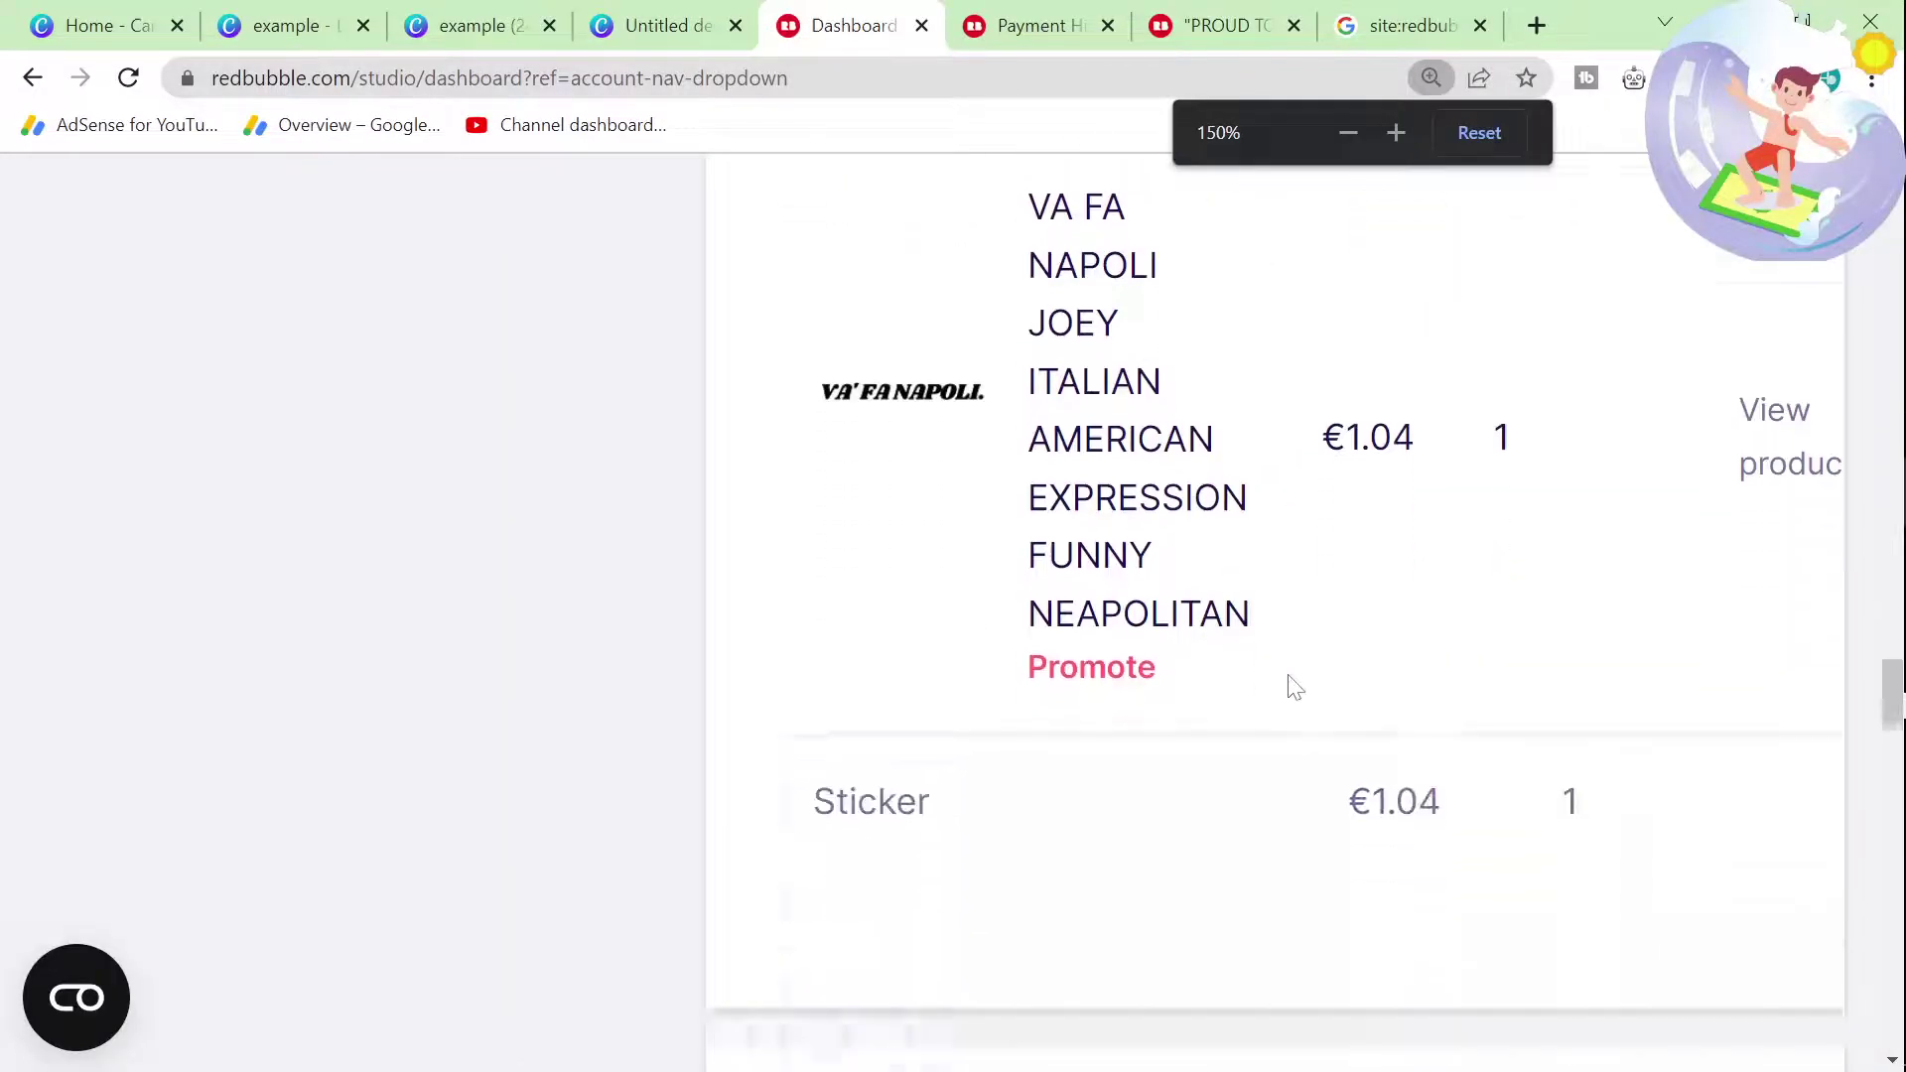
scroll(1346, 812, "down", 3)
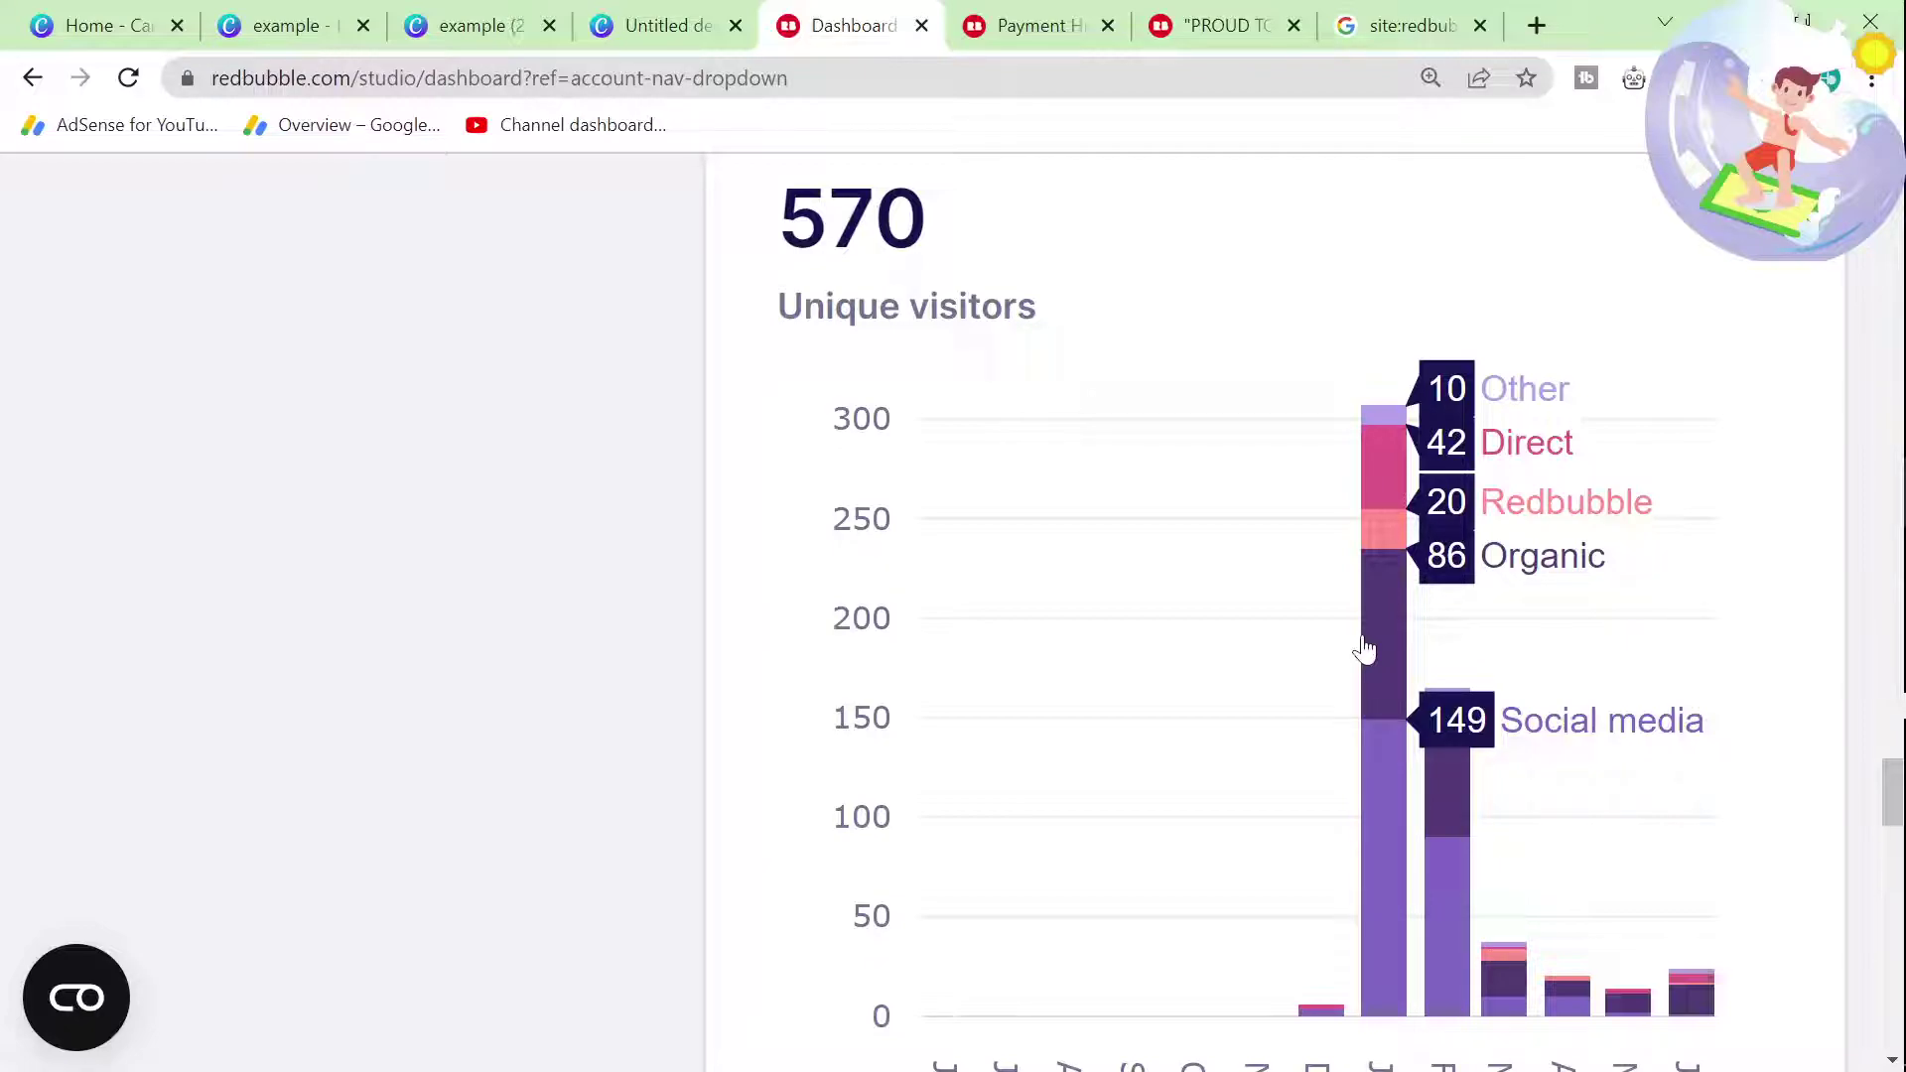
Step: Open the shop's Activity Feed and read through the recent favorites, follows and purchases
scroll(1540, 904, "down", 1)
scroll(1540, 906, "down", 8)
scroll(1541, 905, "up", 20)
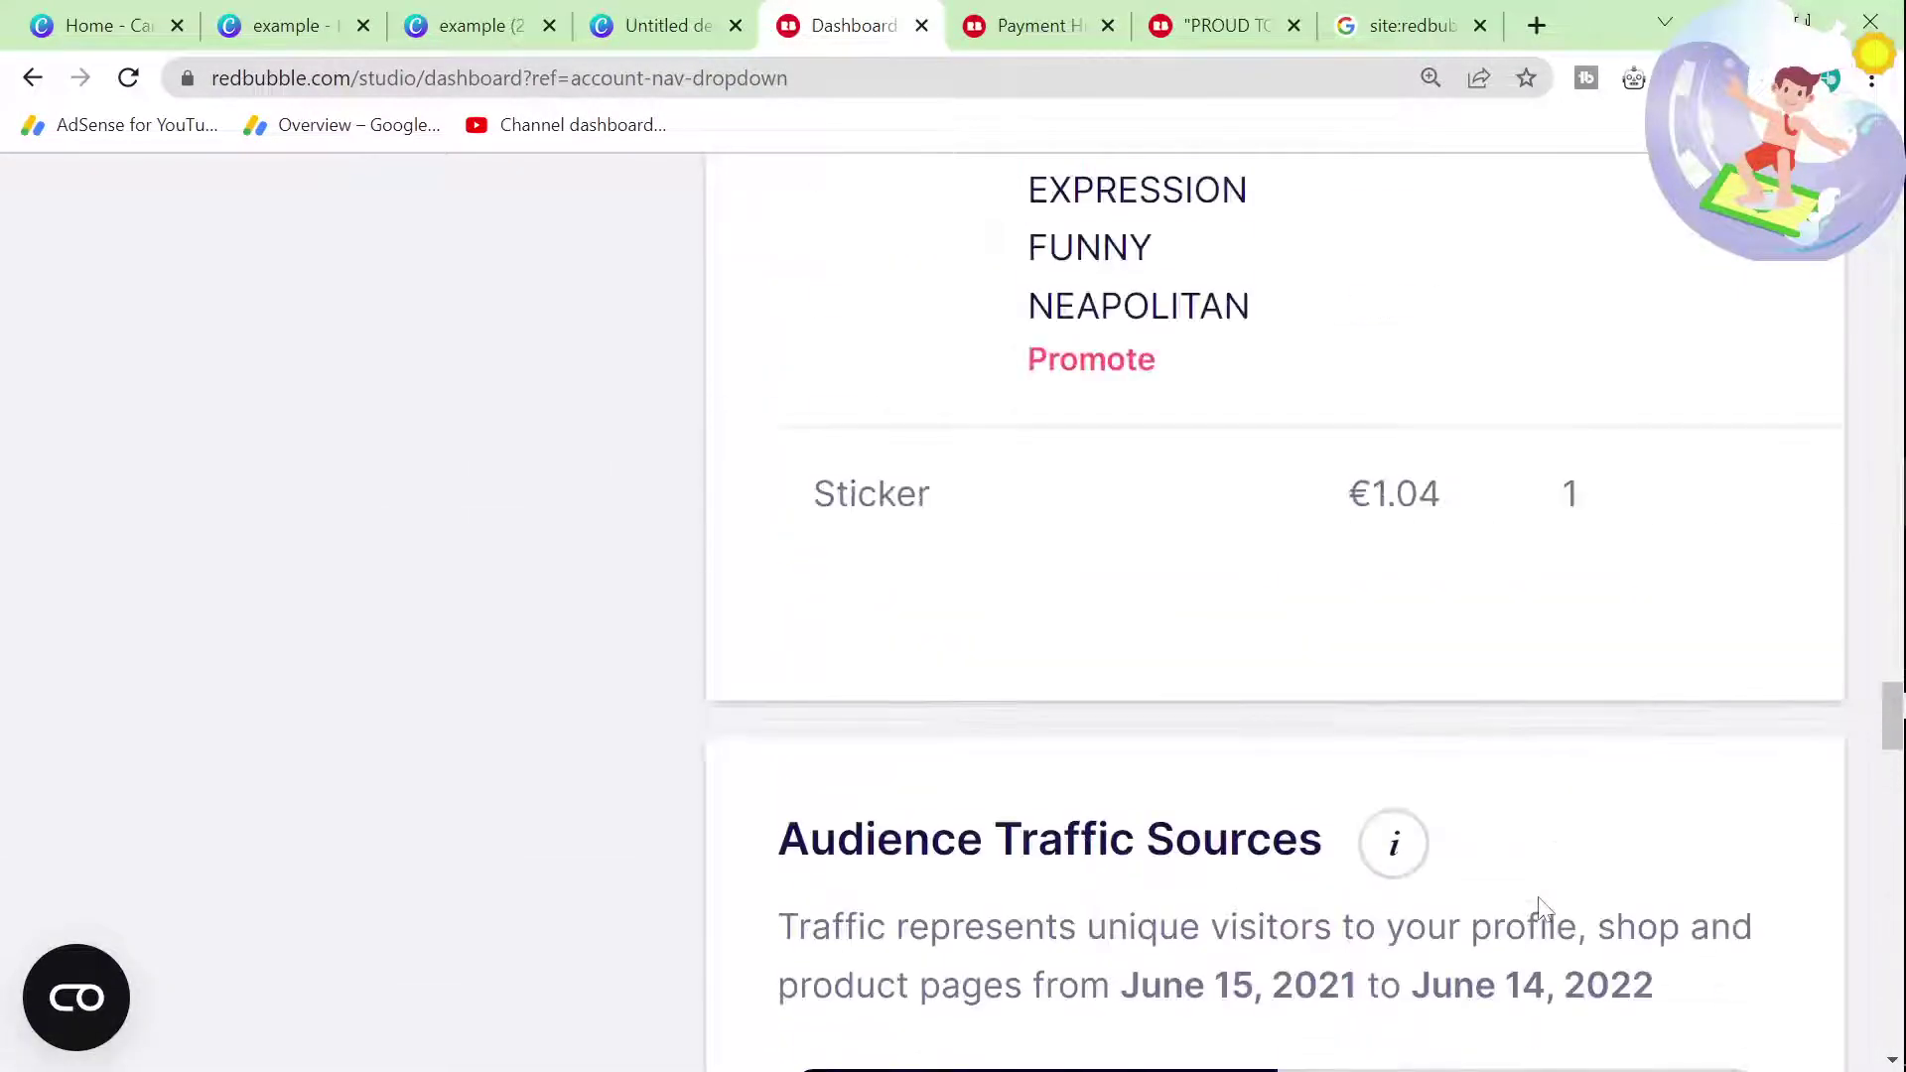
scroll(1541, 909, "up", 15)
left_click(244, 421)
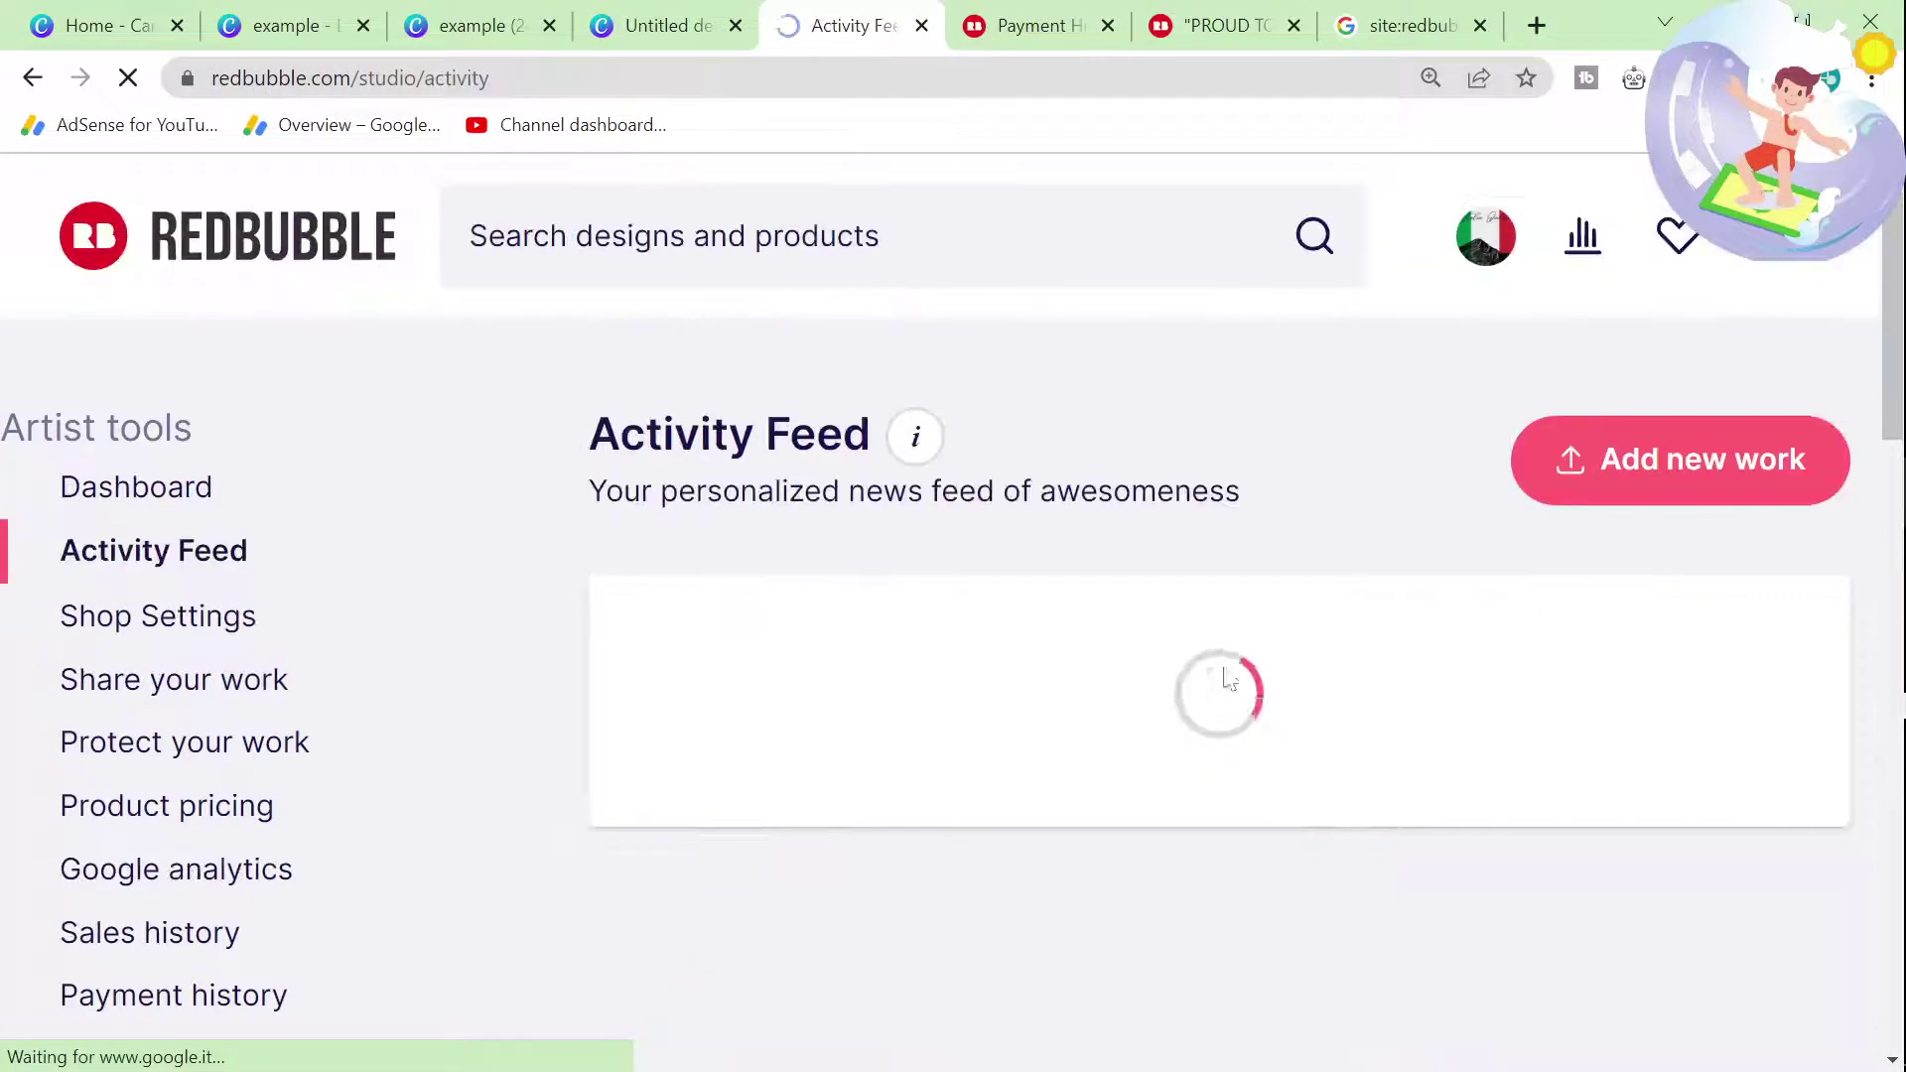
scroll(1152, 675, "down", 1)
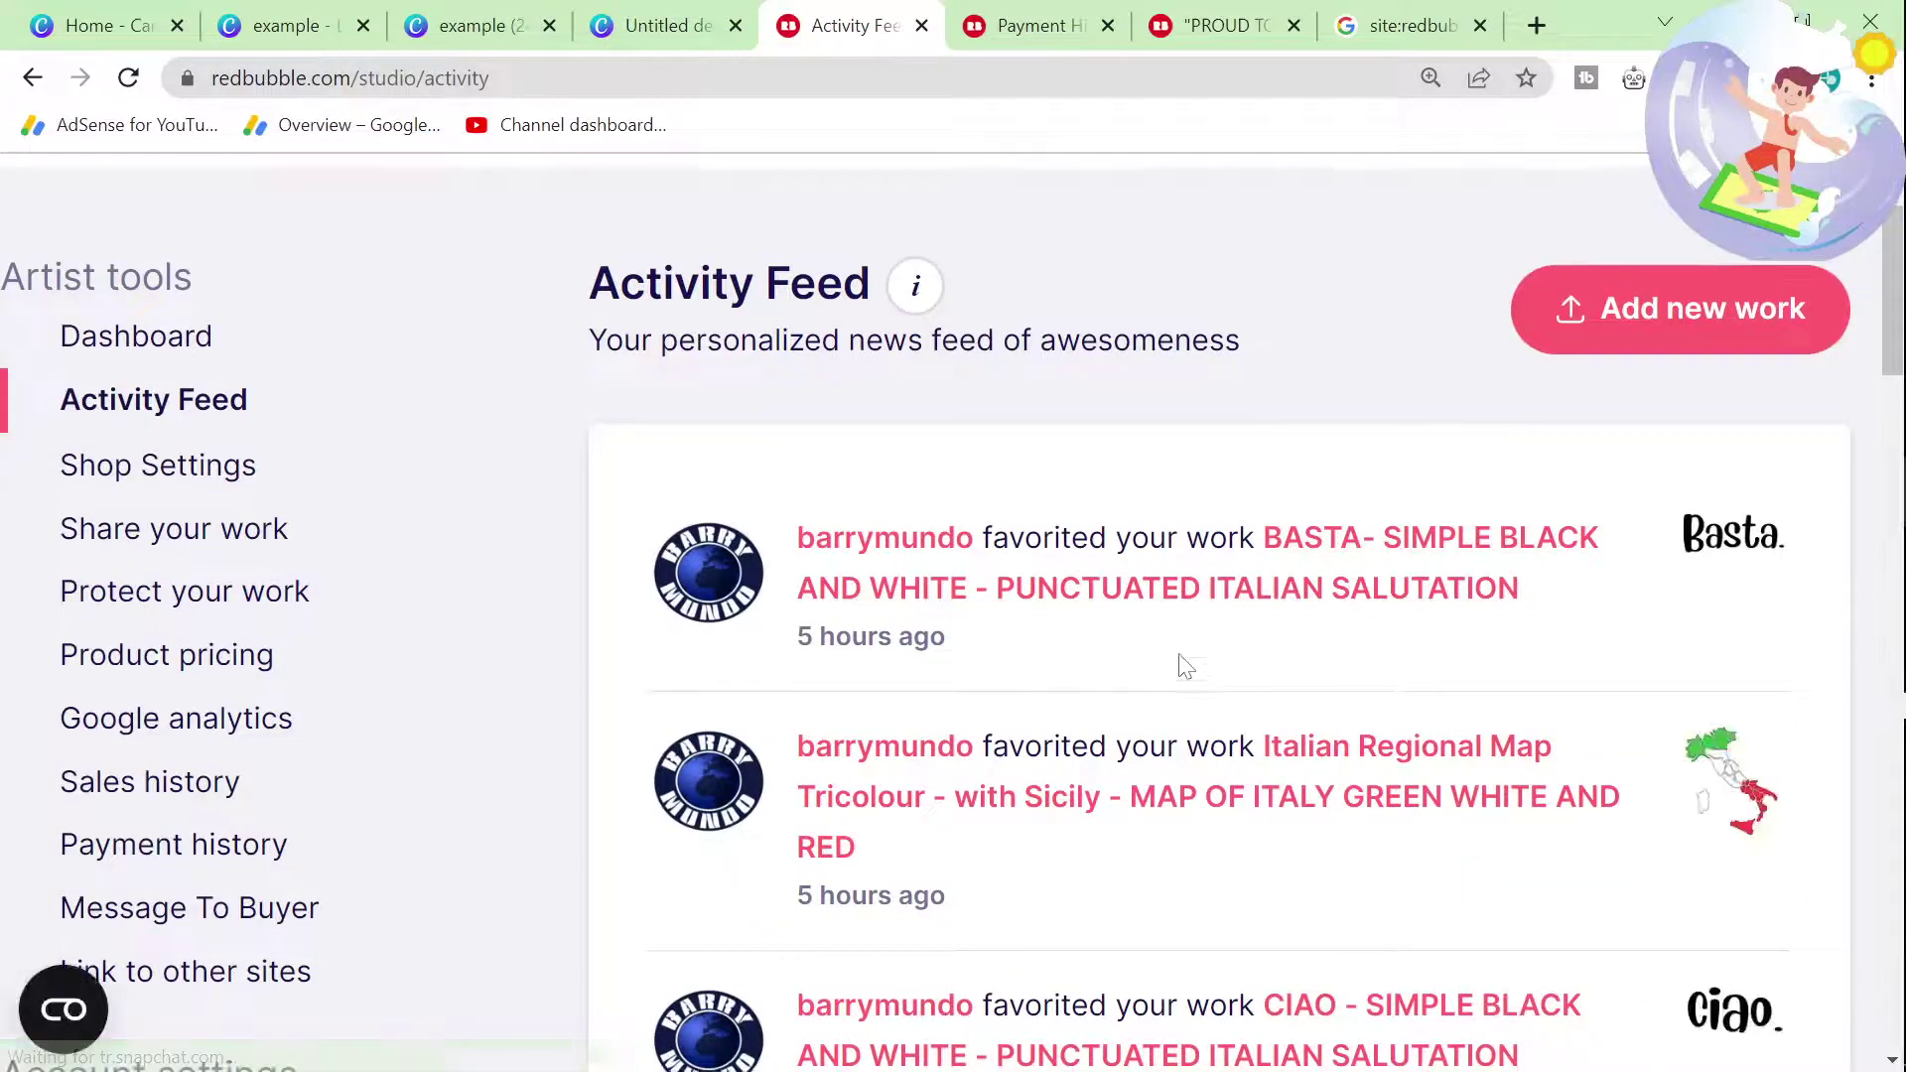
scroll(1185, 666, "down", 1)
scroll(1181, 667, "down", 3)
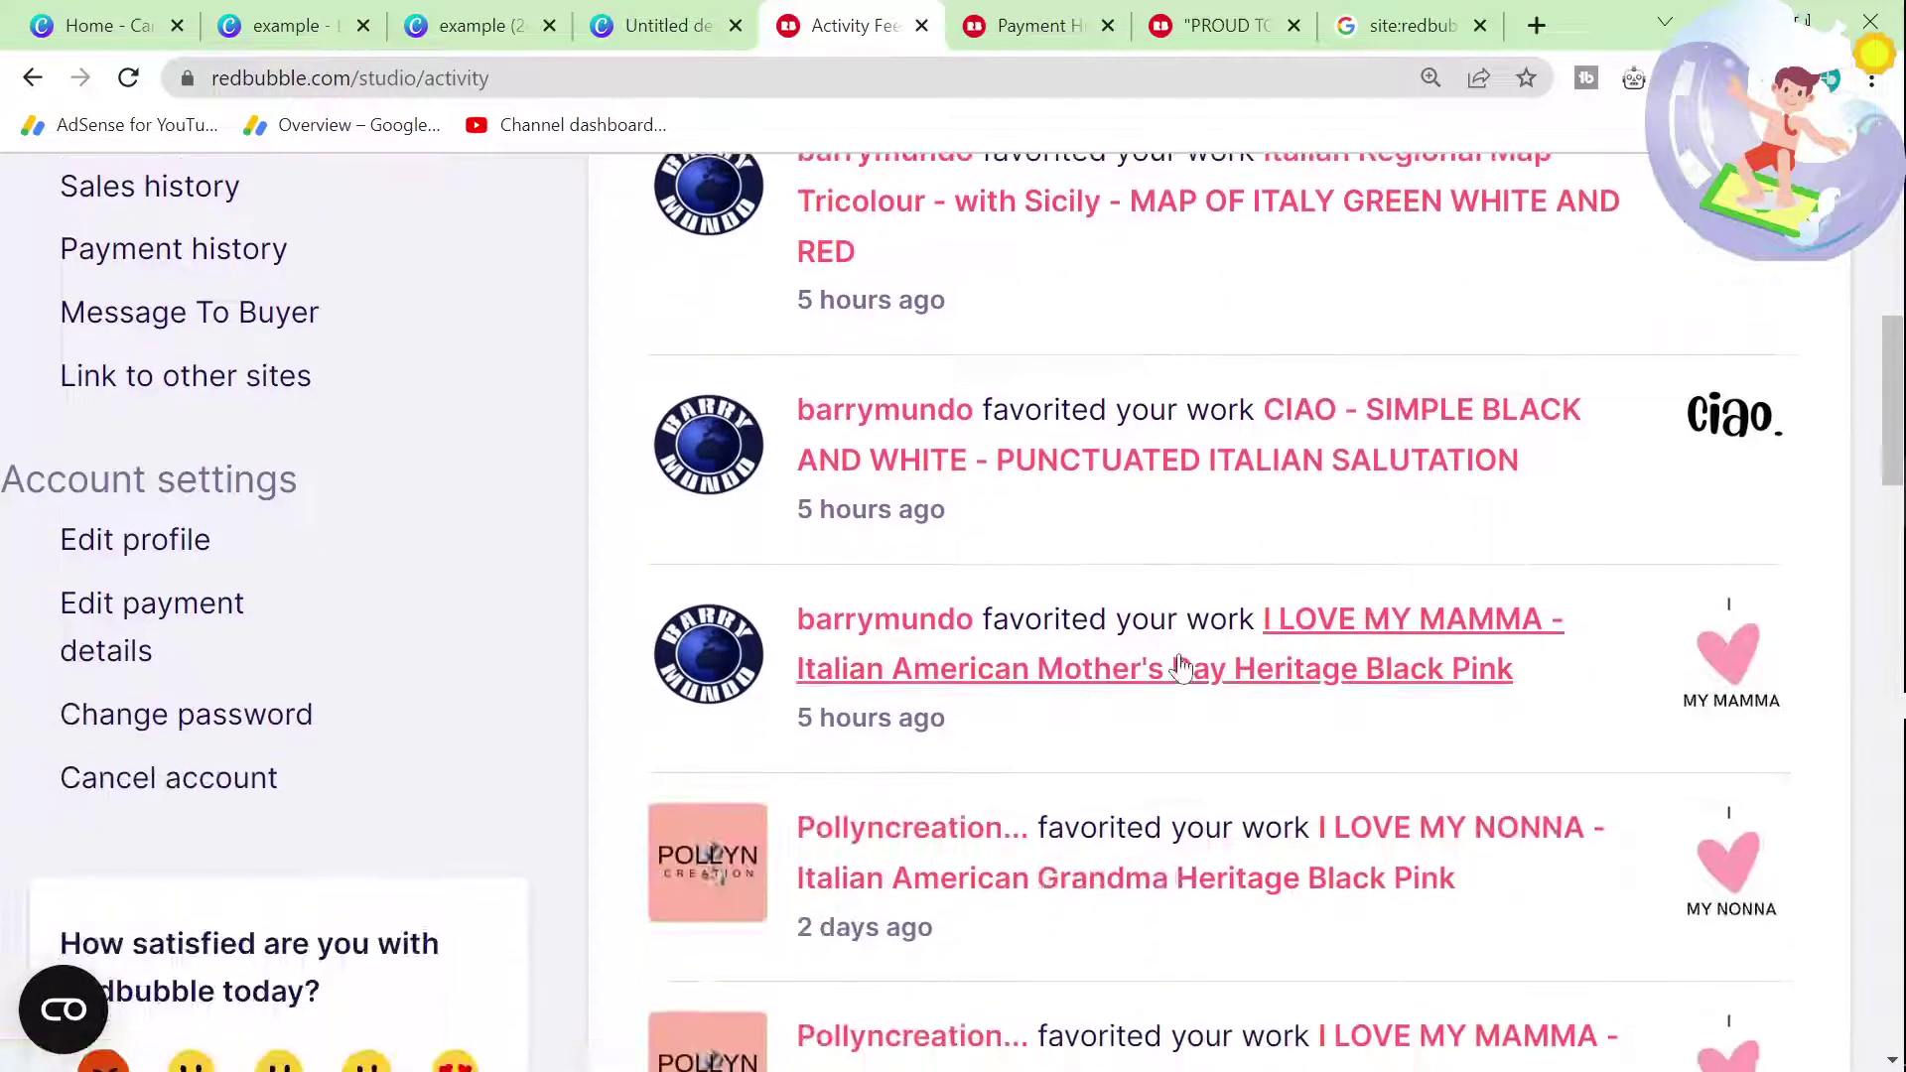
scroll(1181, 666, "down", 5)
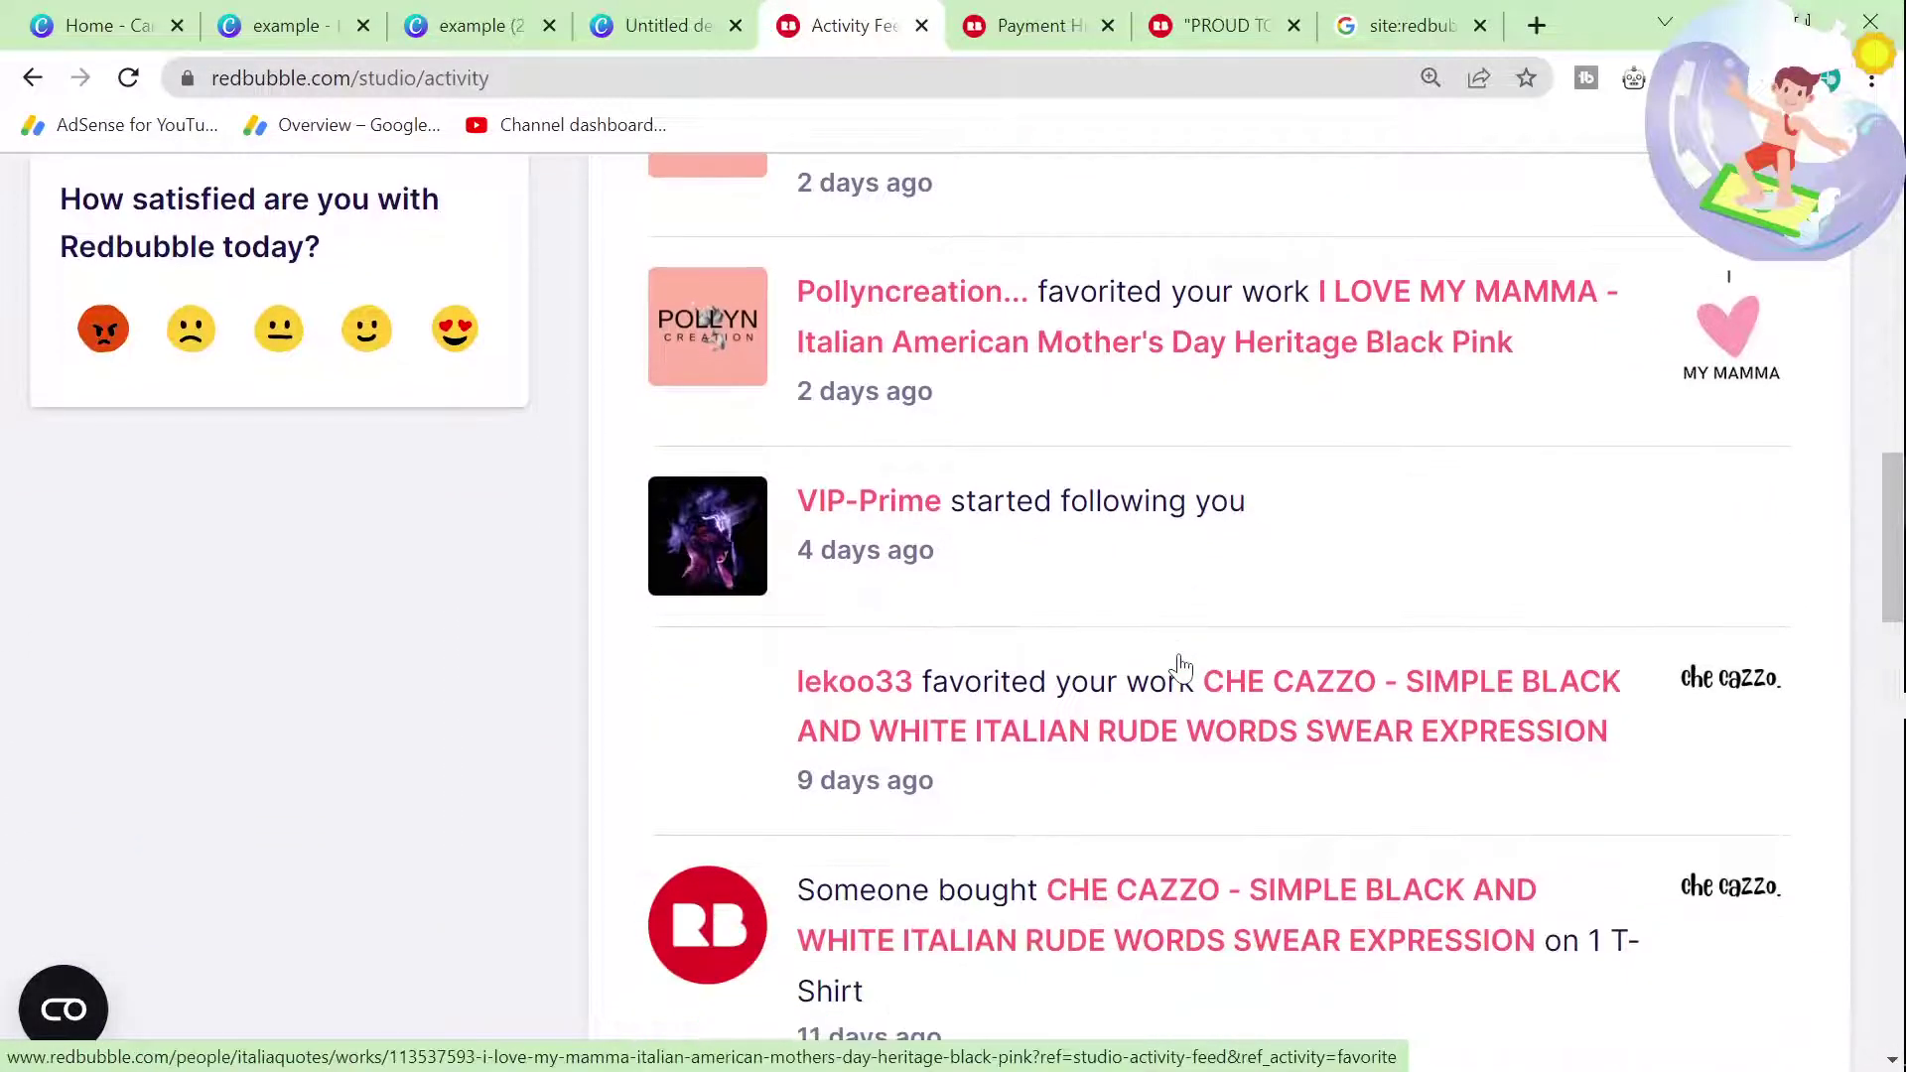
scroll(1181, 666, "down", 5)
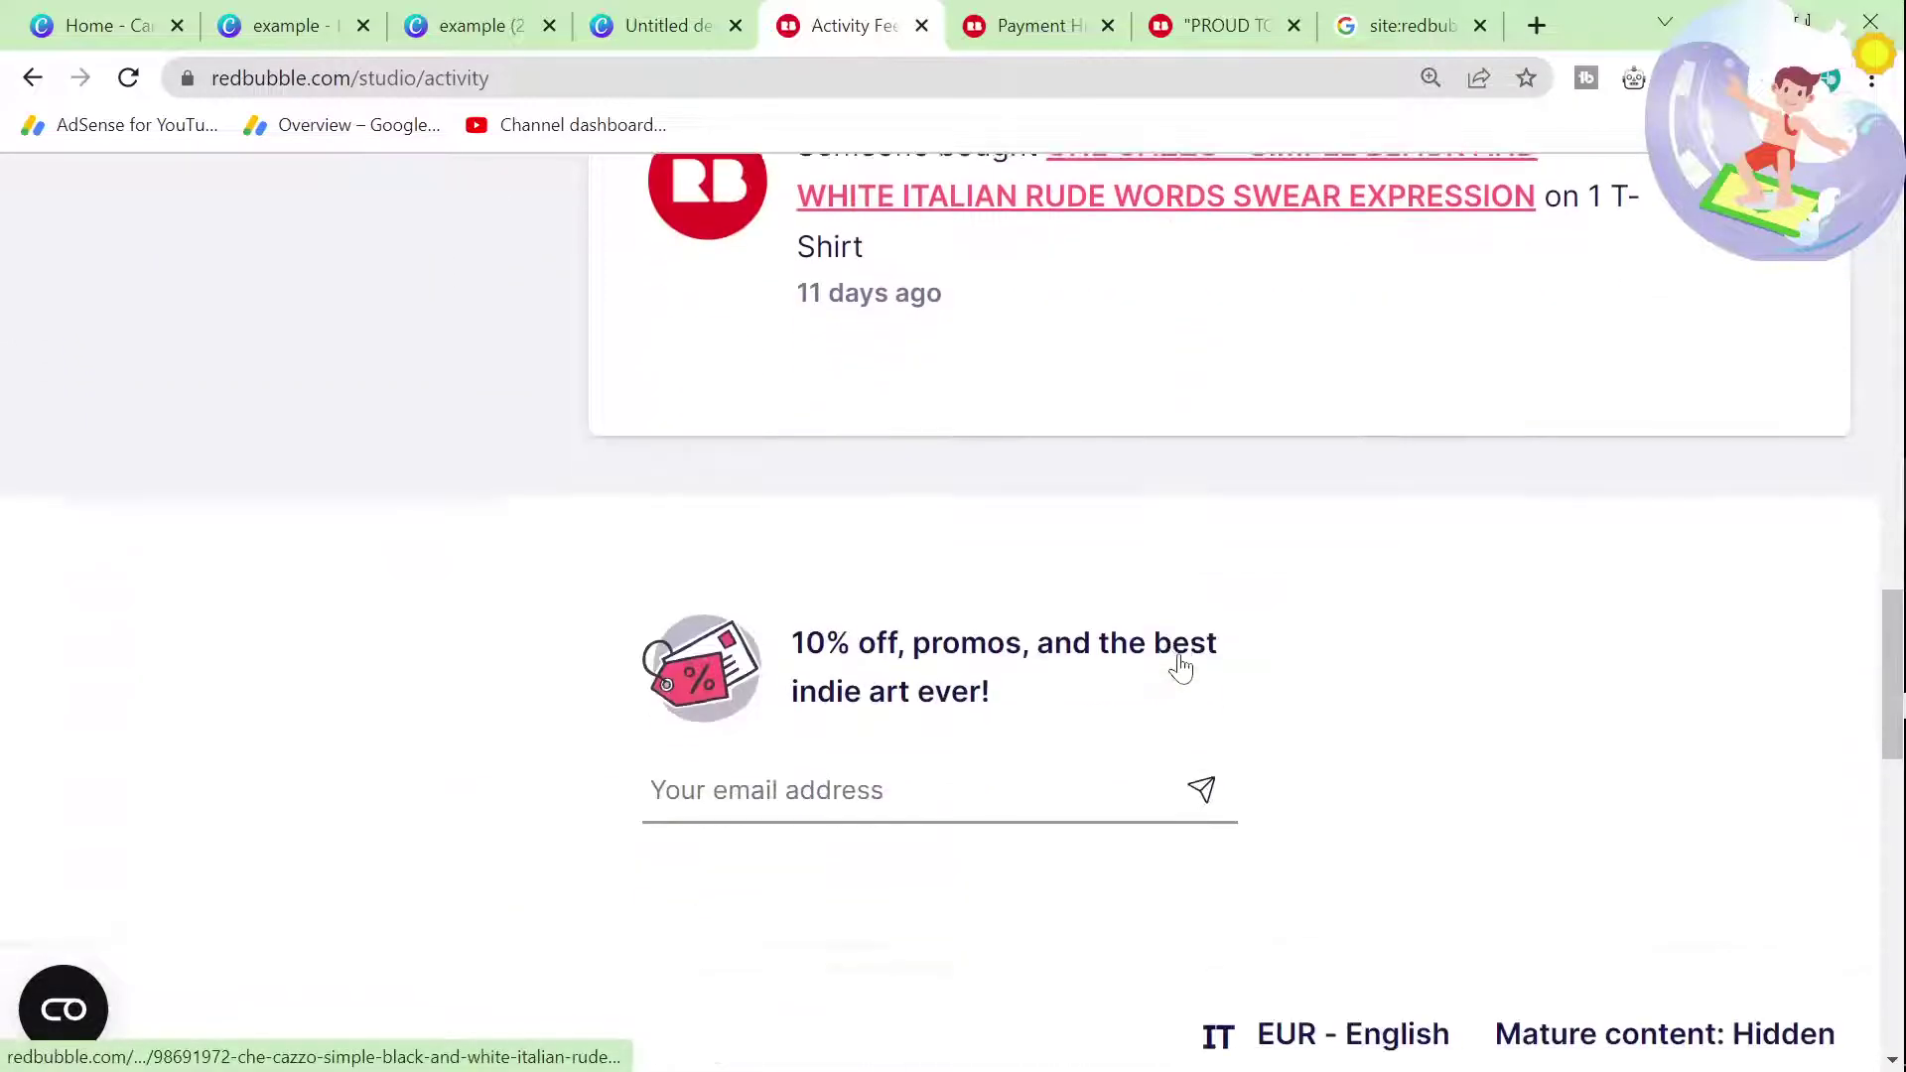
scroll(1181, 666, "up", 10)
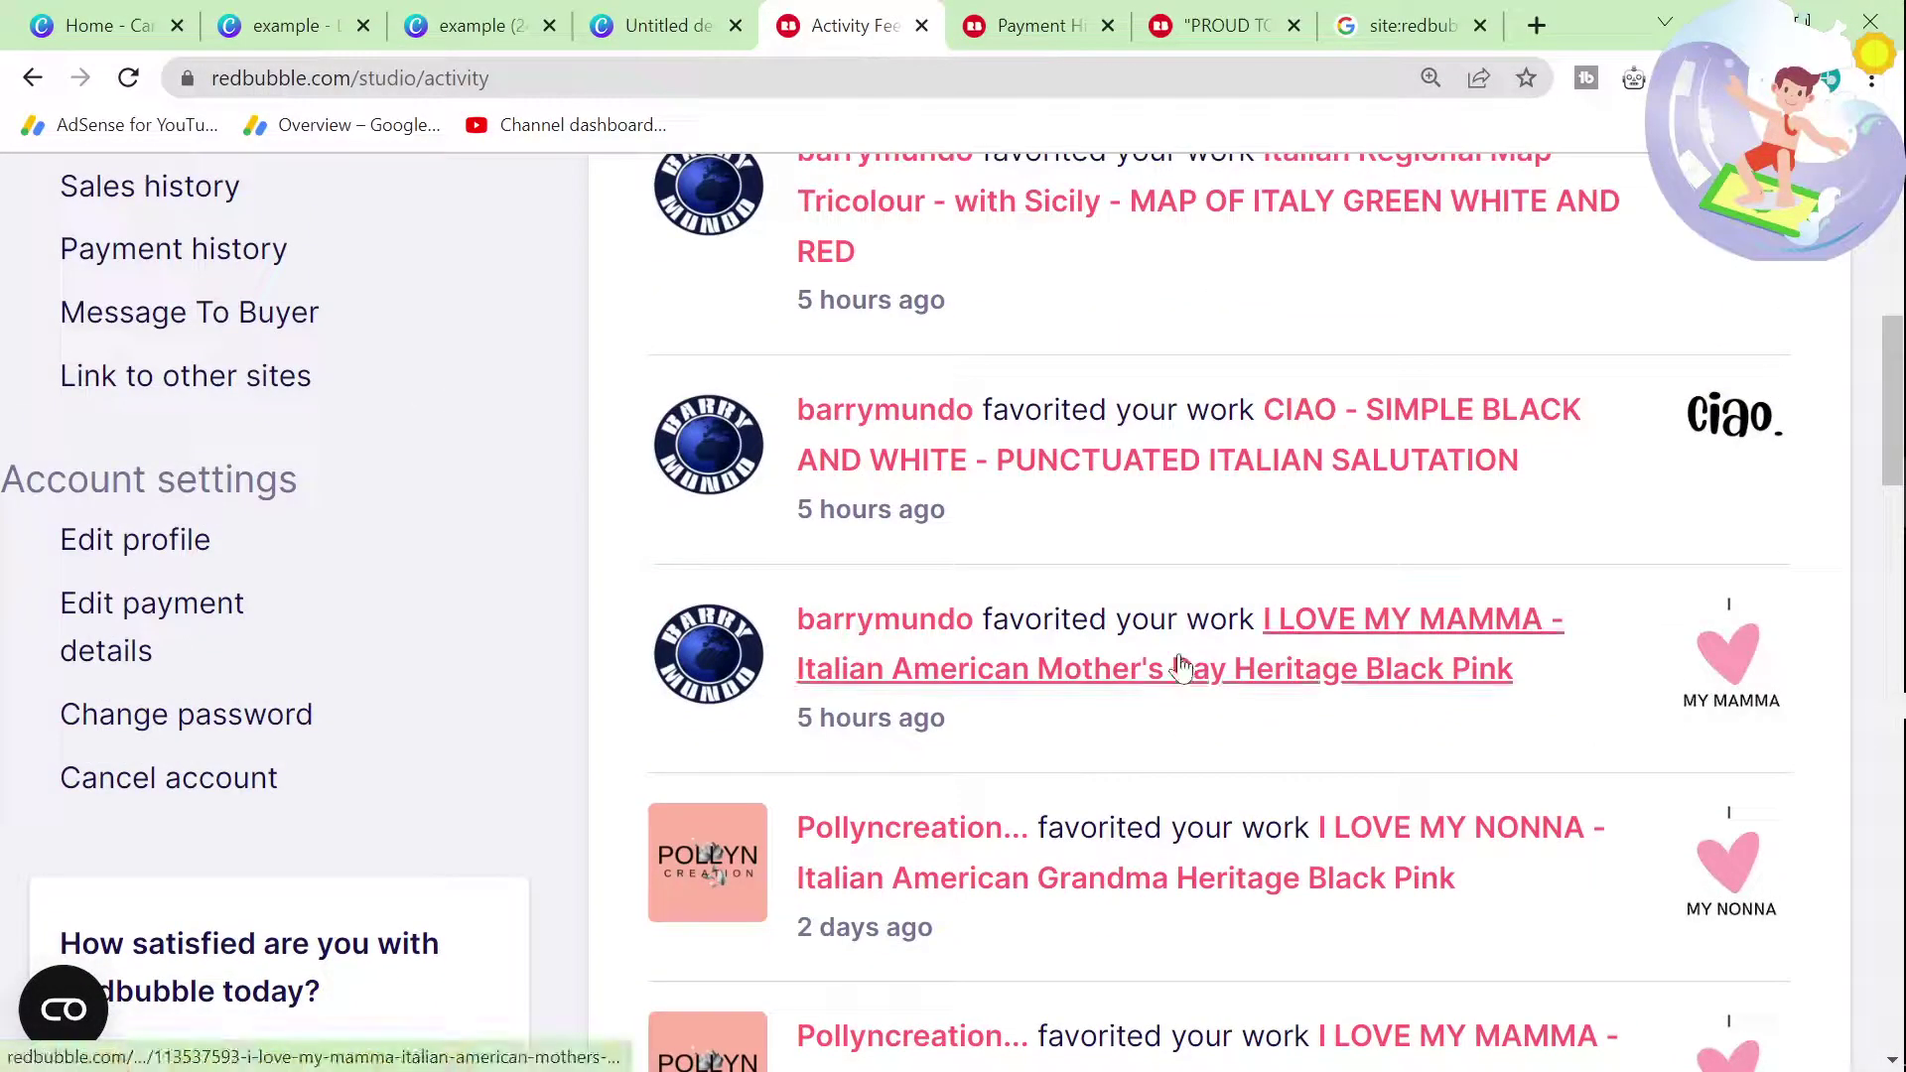
scroll(1181, 666, "up", 4)
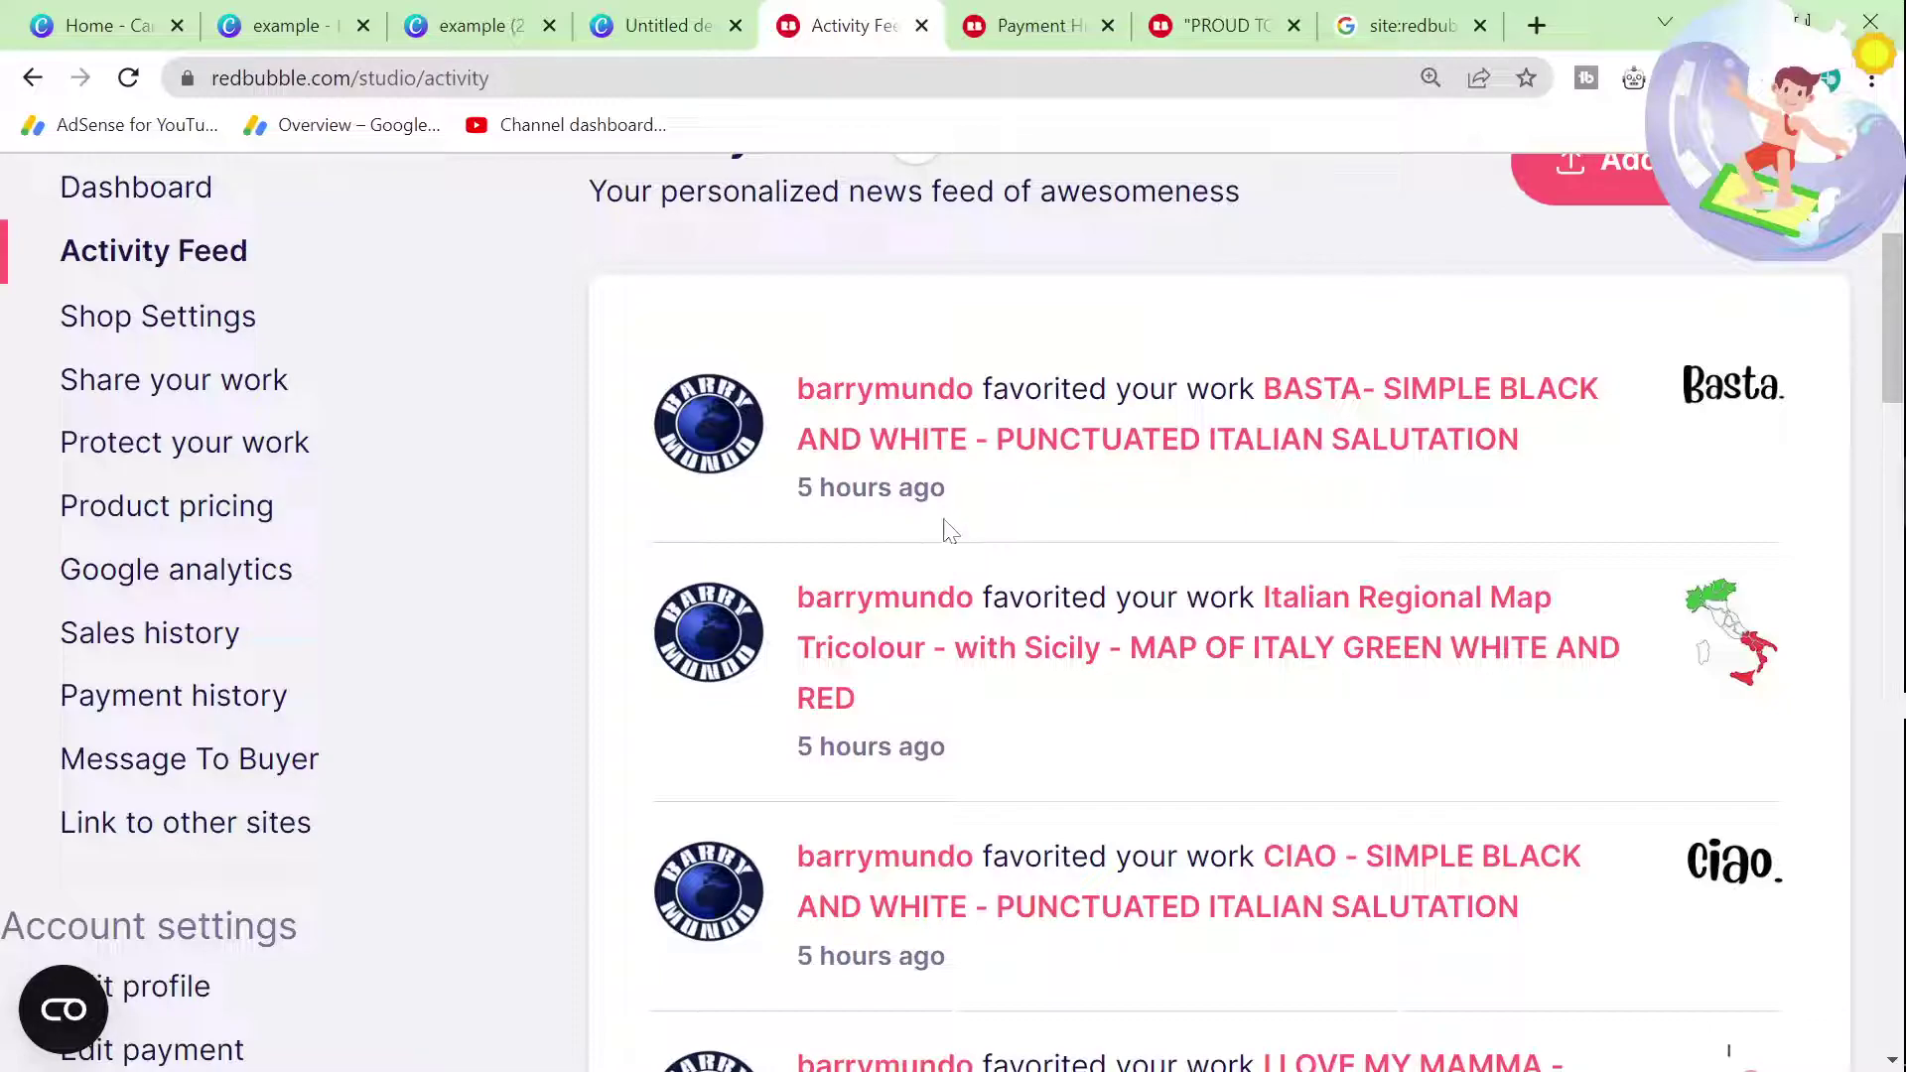
Step: Open Shop Settings and review the Featured Collection option
left_click(189, 316)
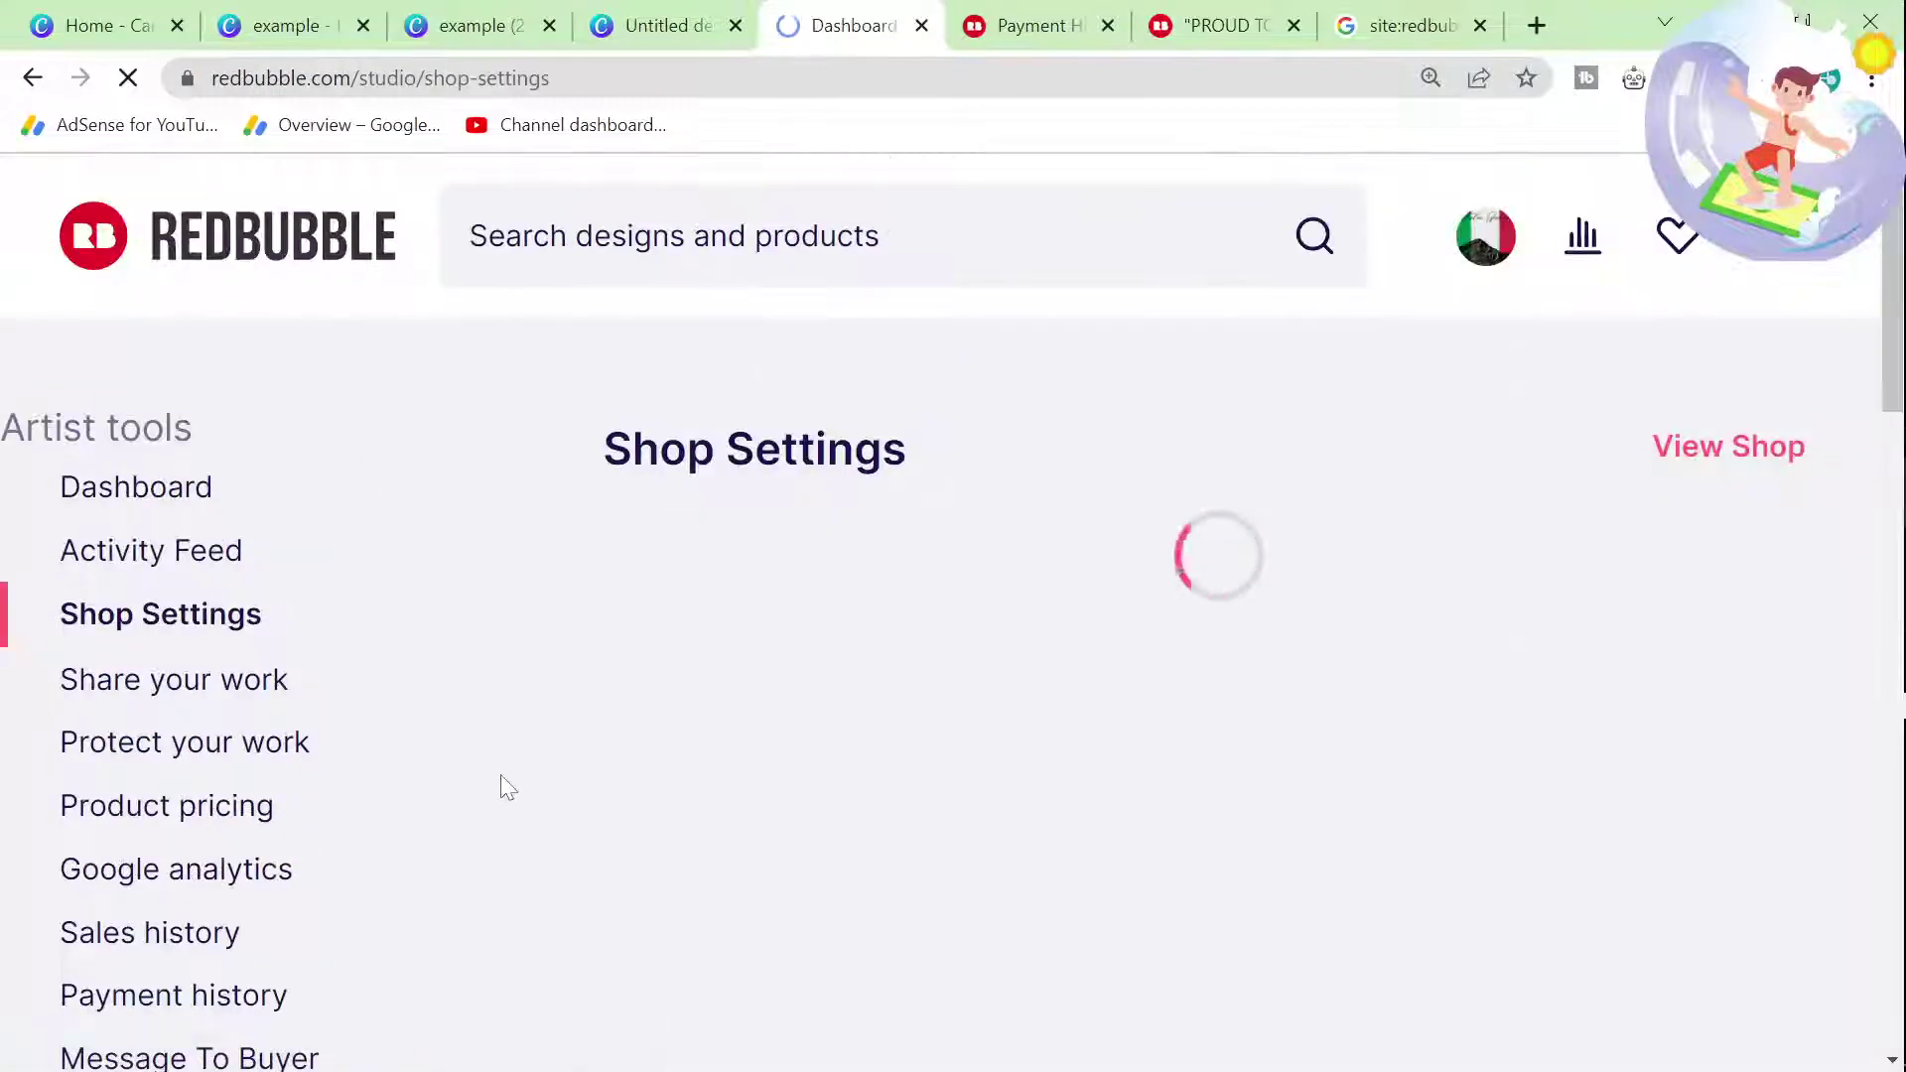
scroll(578, 792, "down", 5)
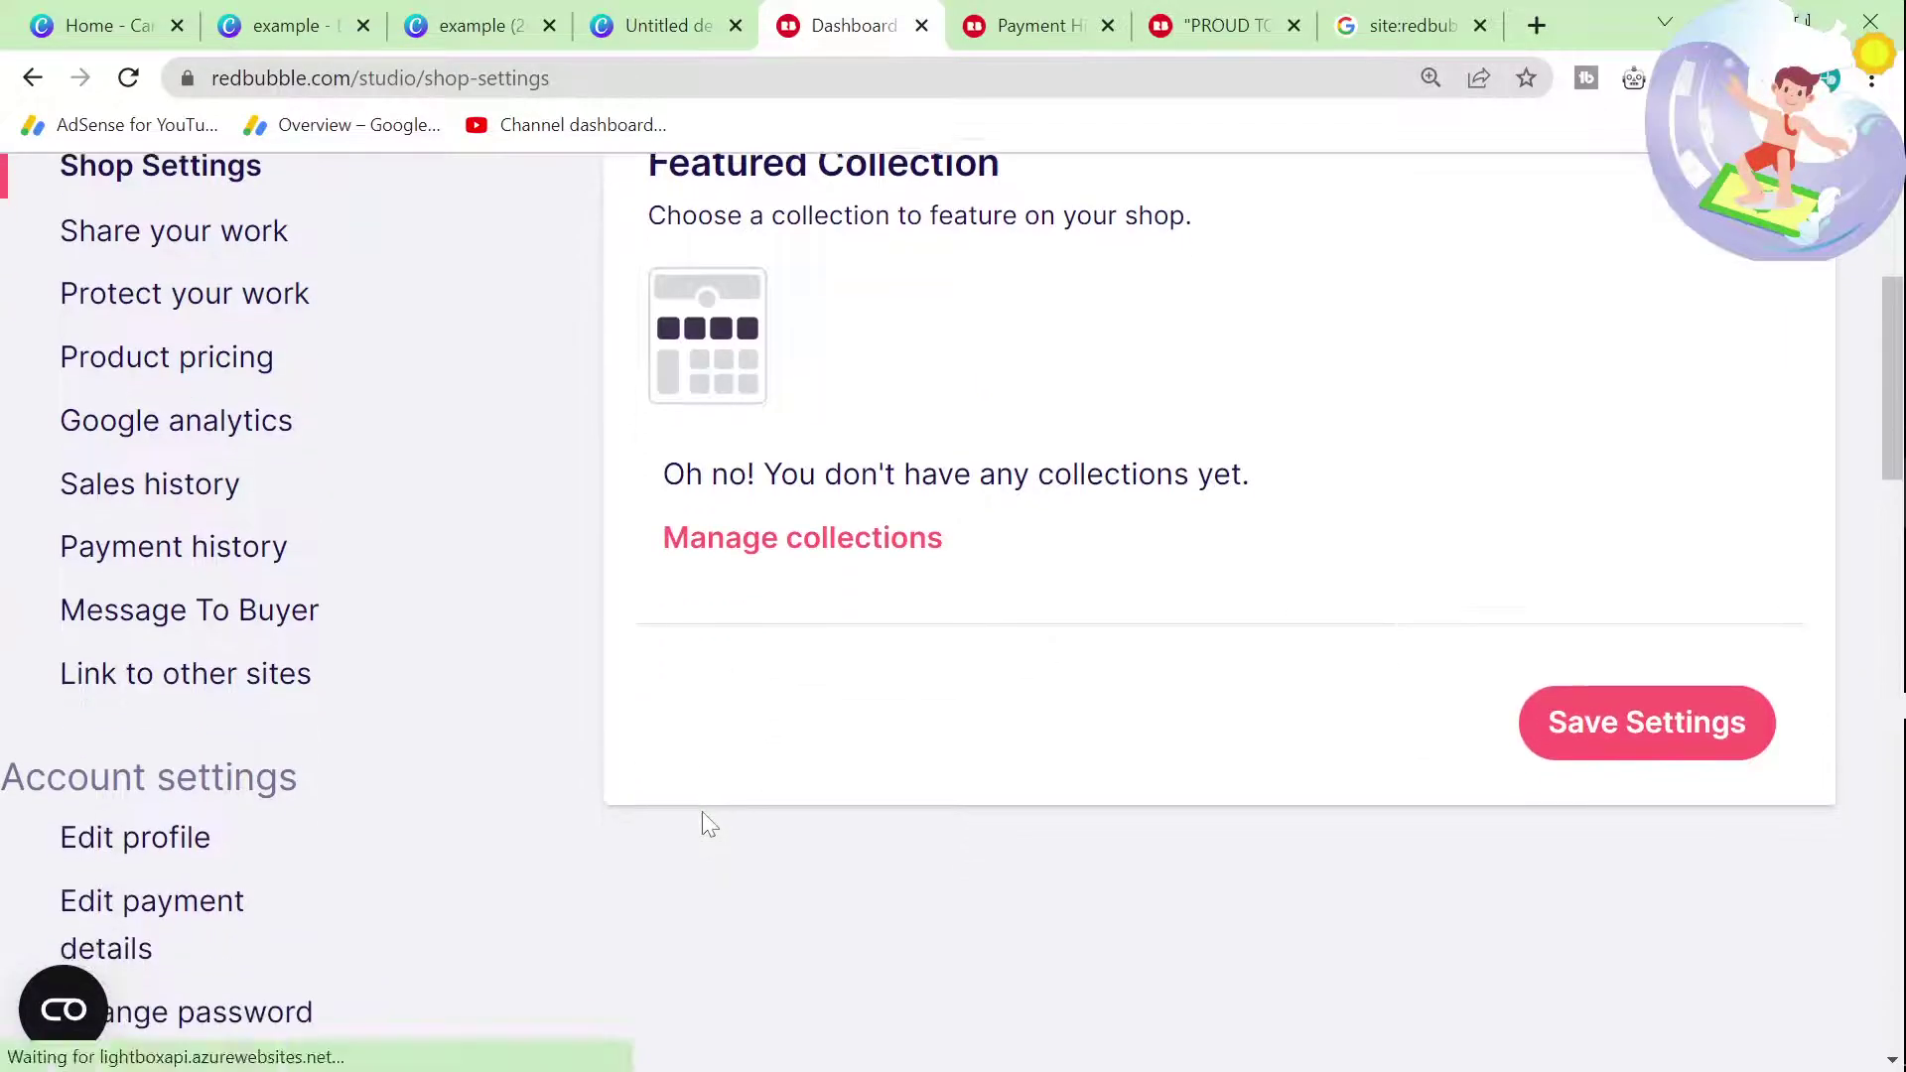
scroll(703, 814, "up", 3)
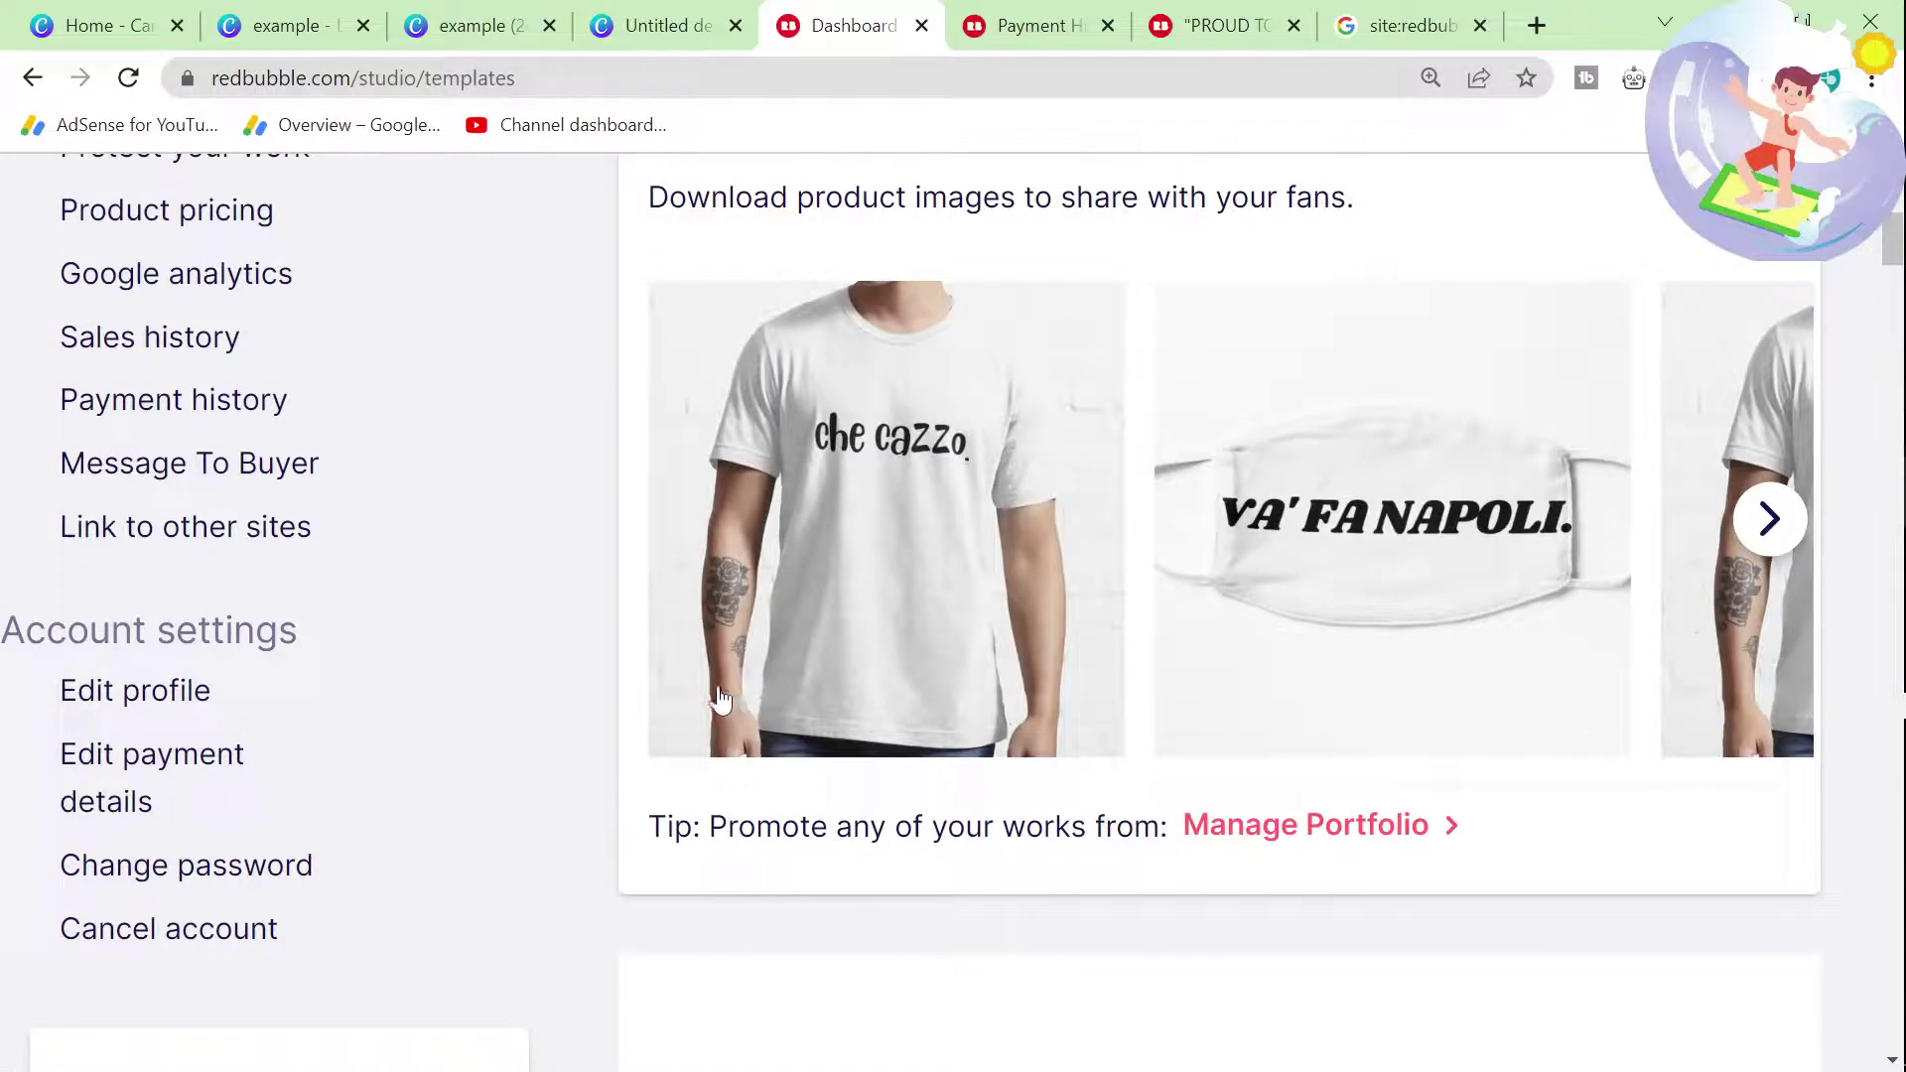
Step: Review the Share your work page's Lifestyle templates and Product images, advancing the product image carousel
scroll(723, 693, "up", 1)
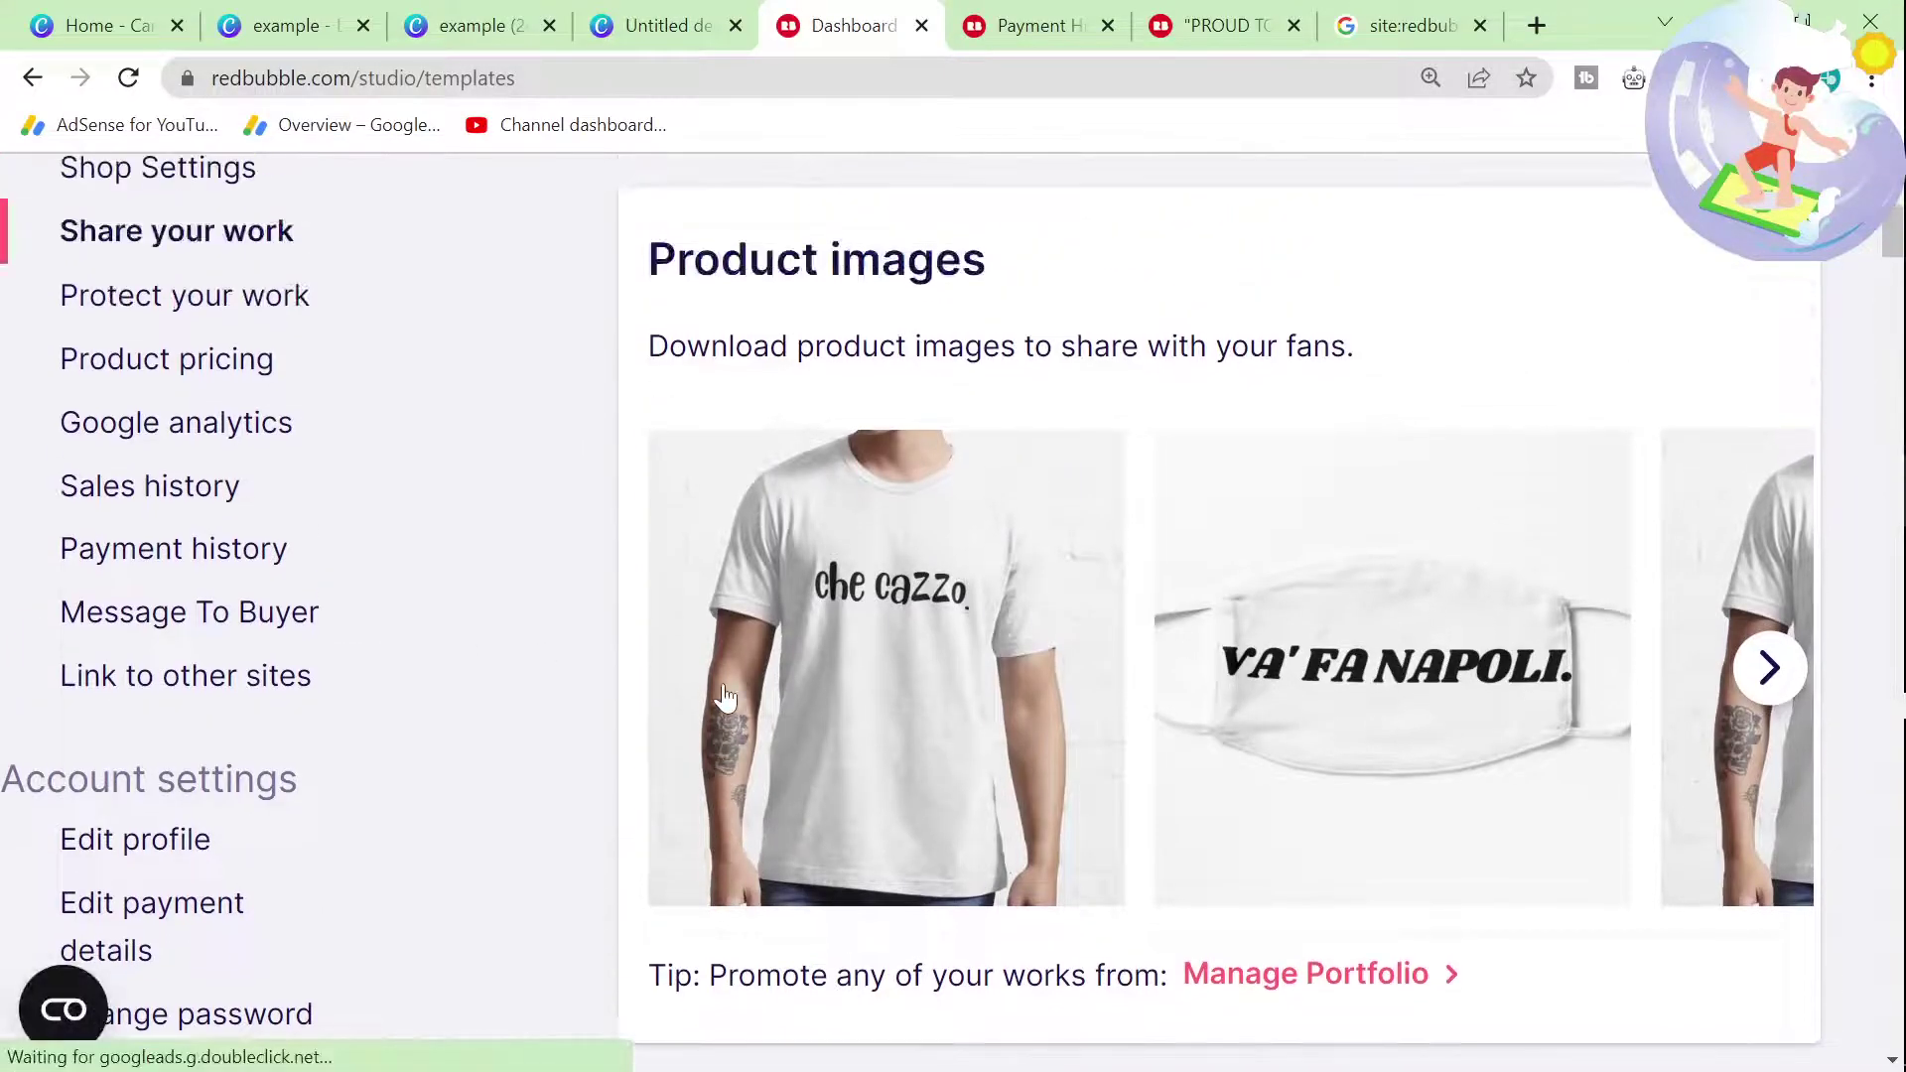
scroll(595, 595, "down", 4)
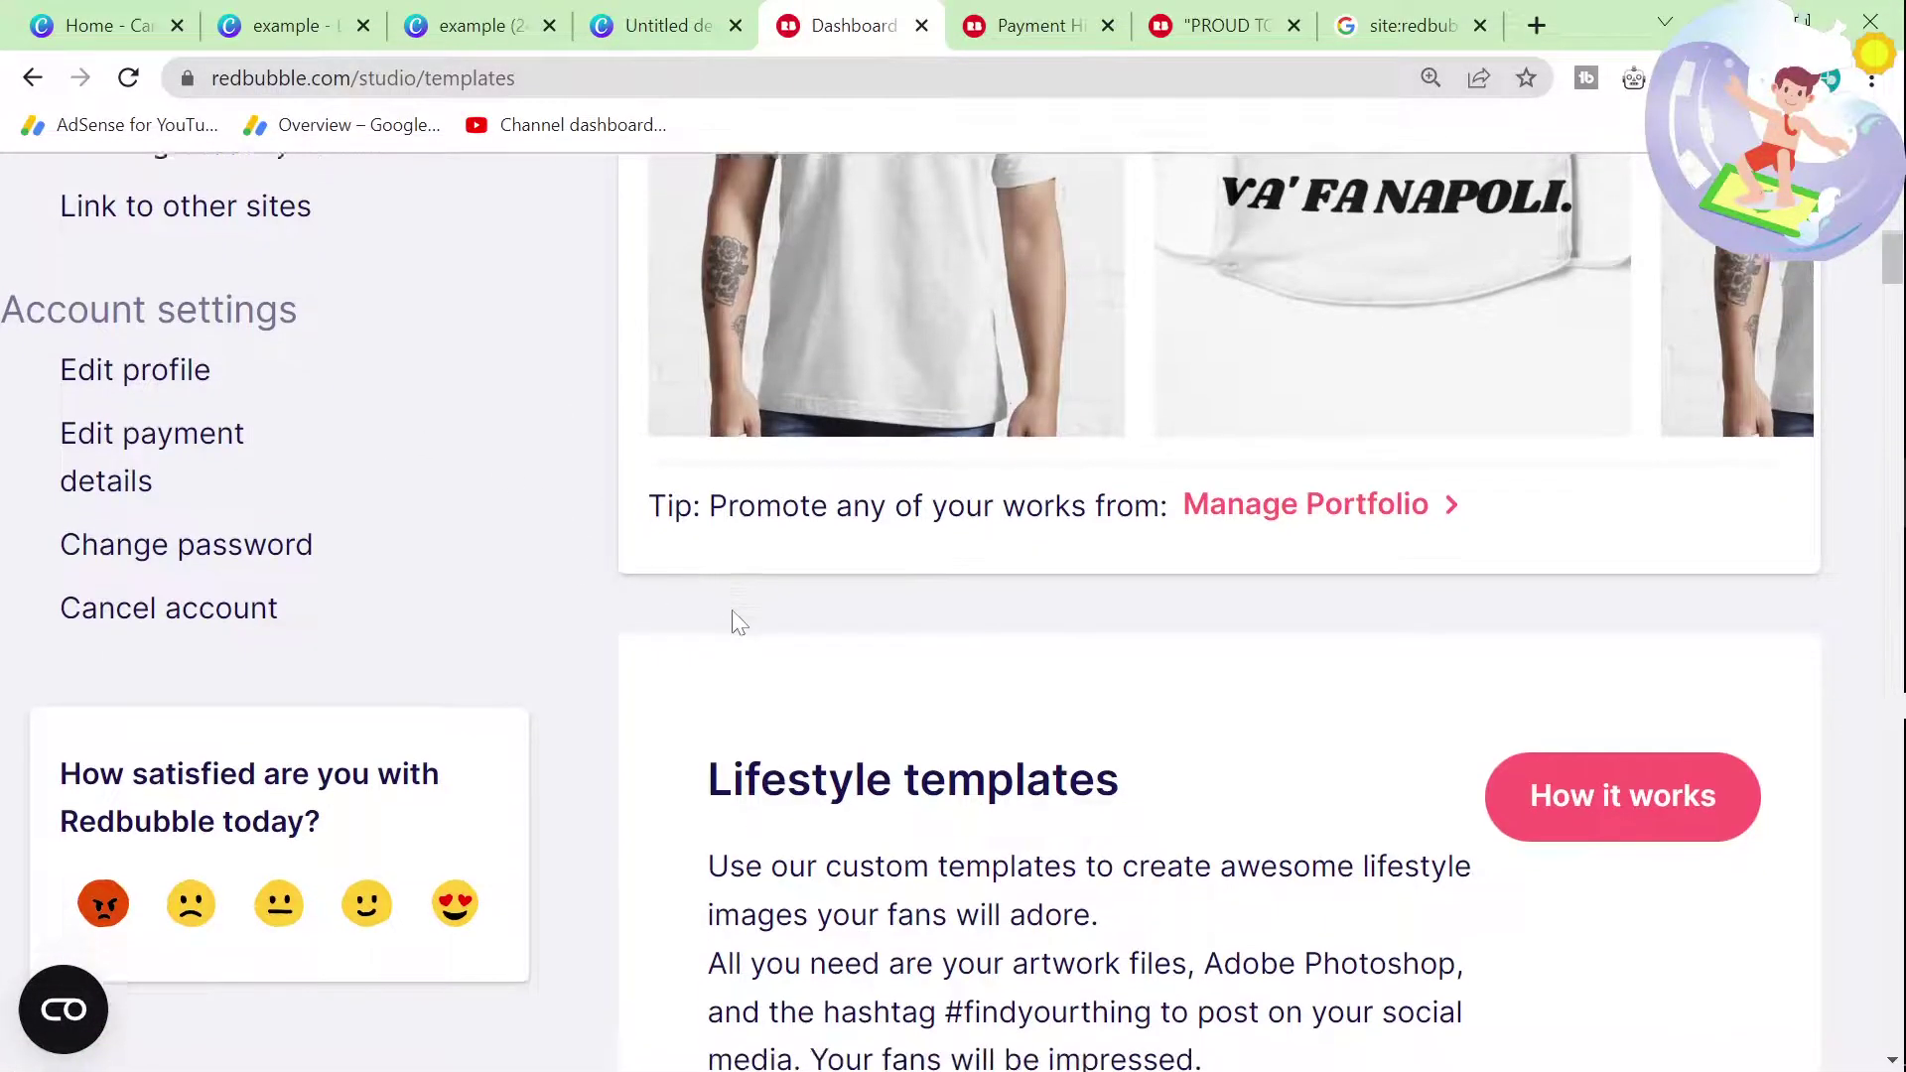
scroll(596, 595, "down", 5)
scroll(1446, 520, "up", 8)
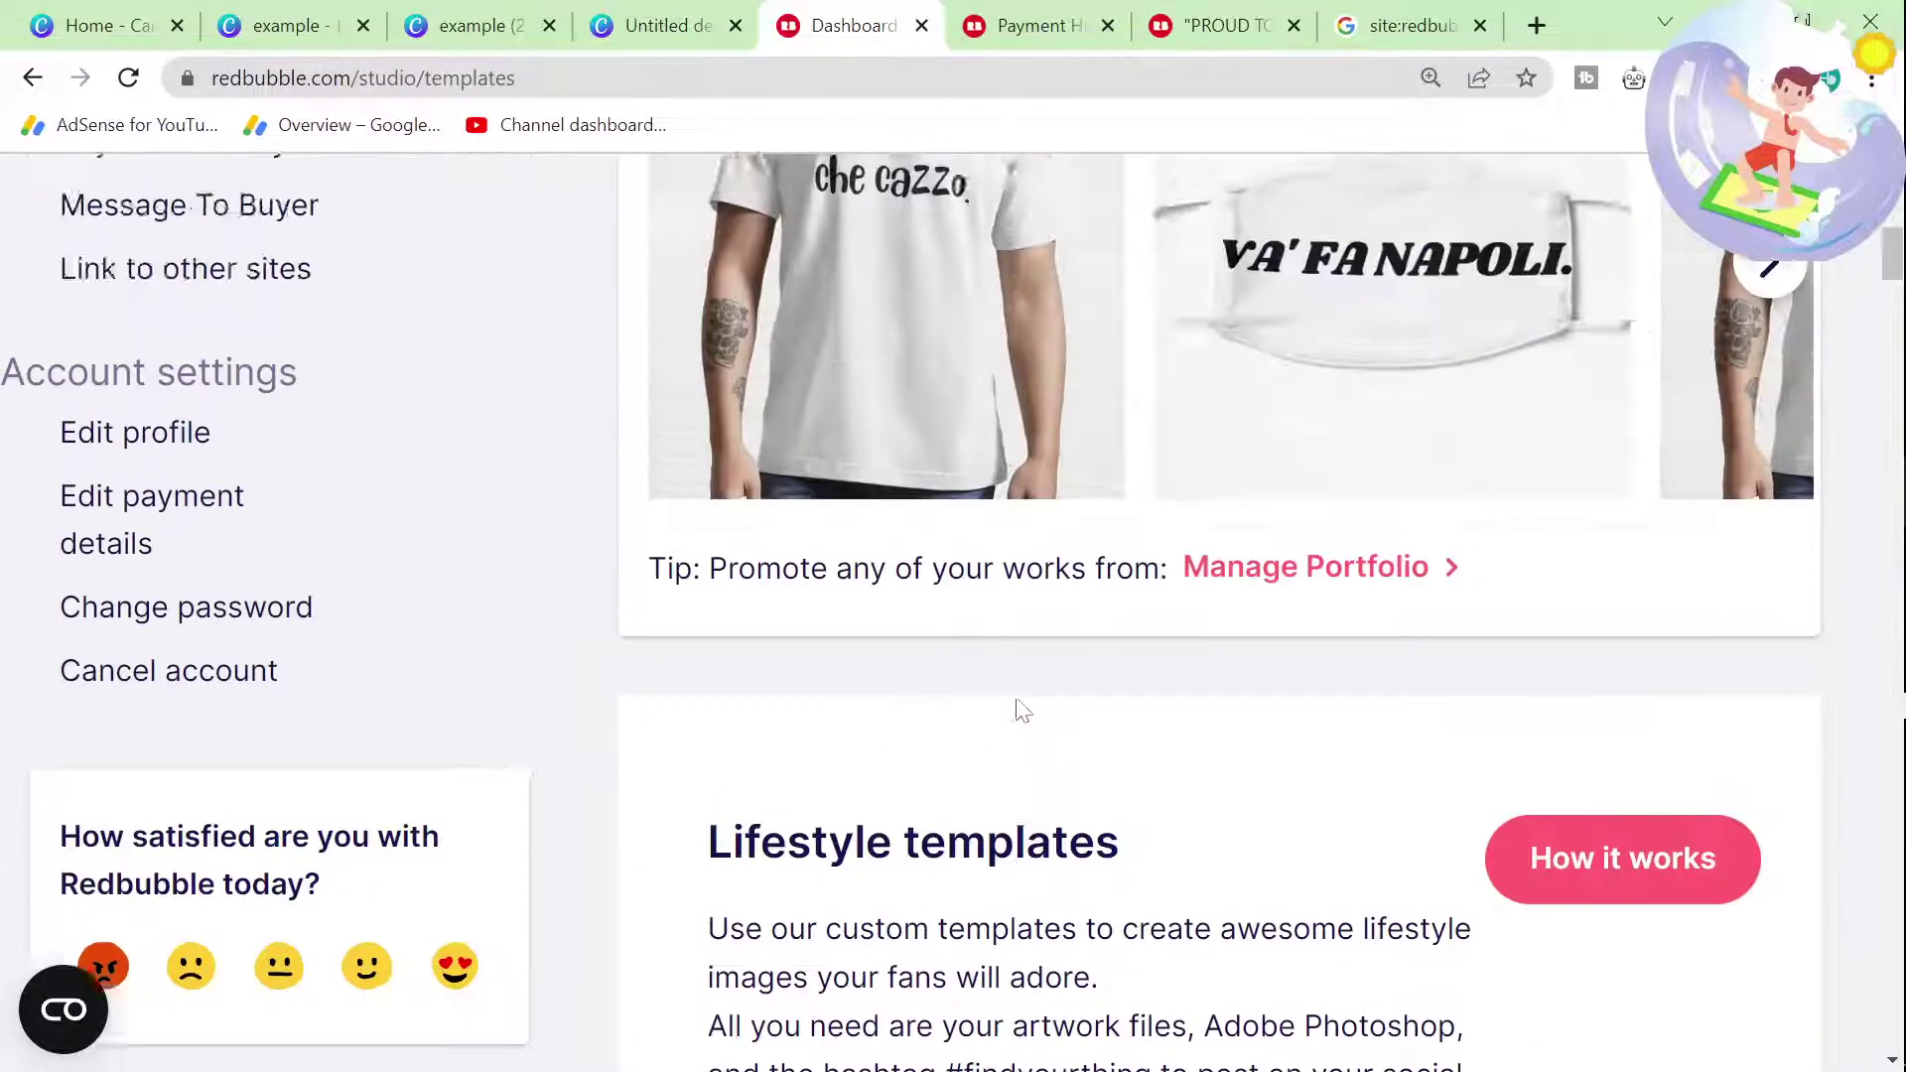
left_click(1769, 516)
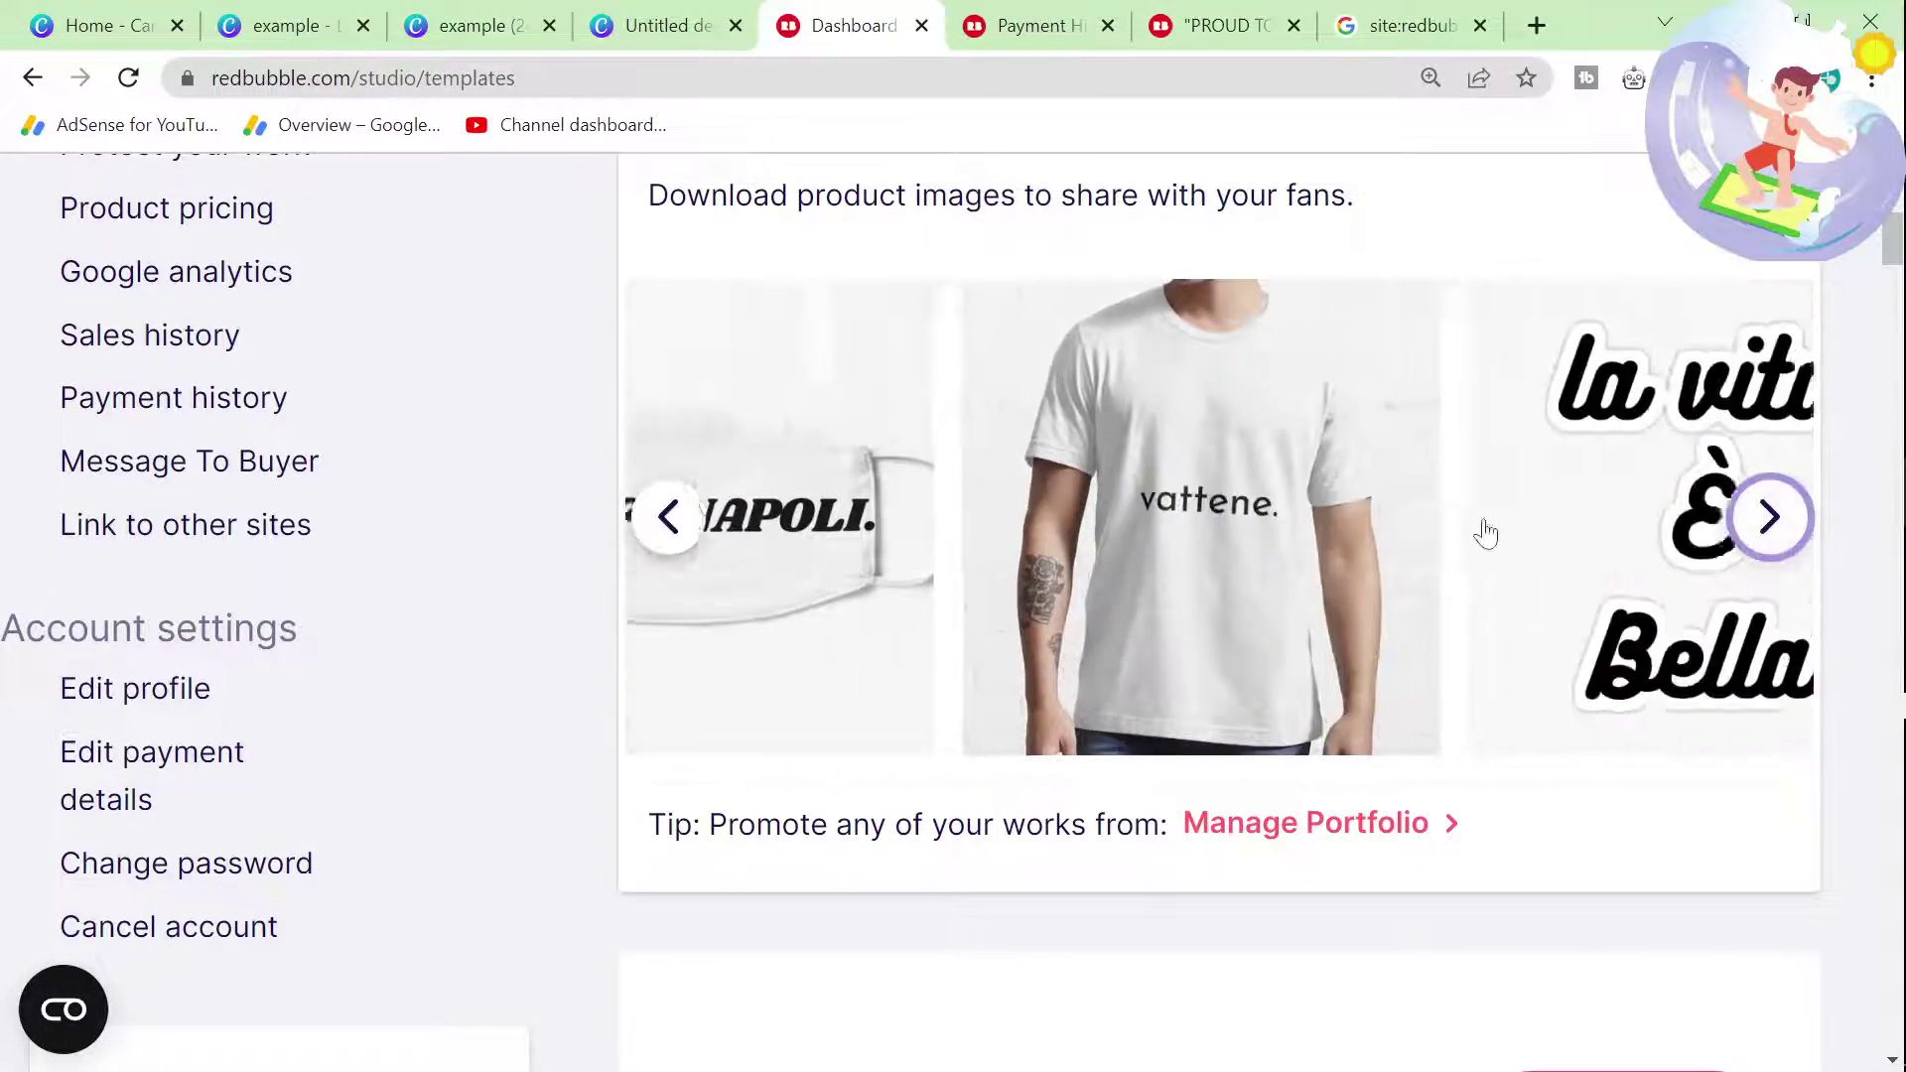
Step: Advance the product image carousel and read the Lifestyle templates description on the Share your work page
left_click(1769, 516)
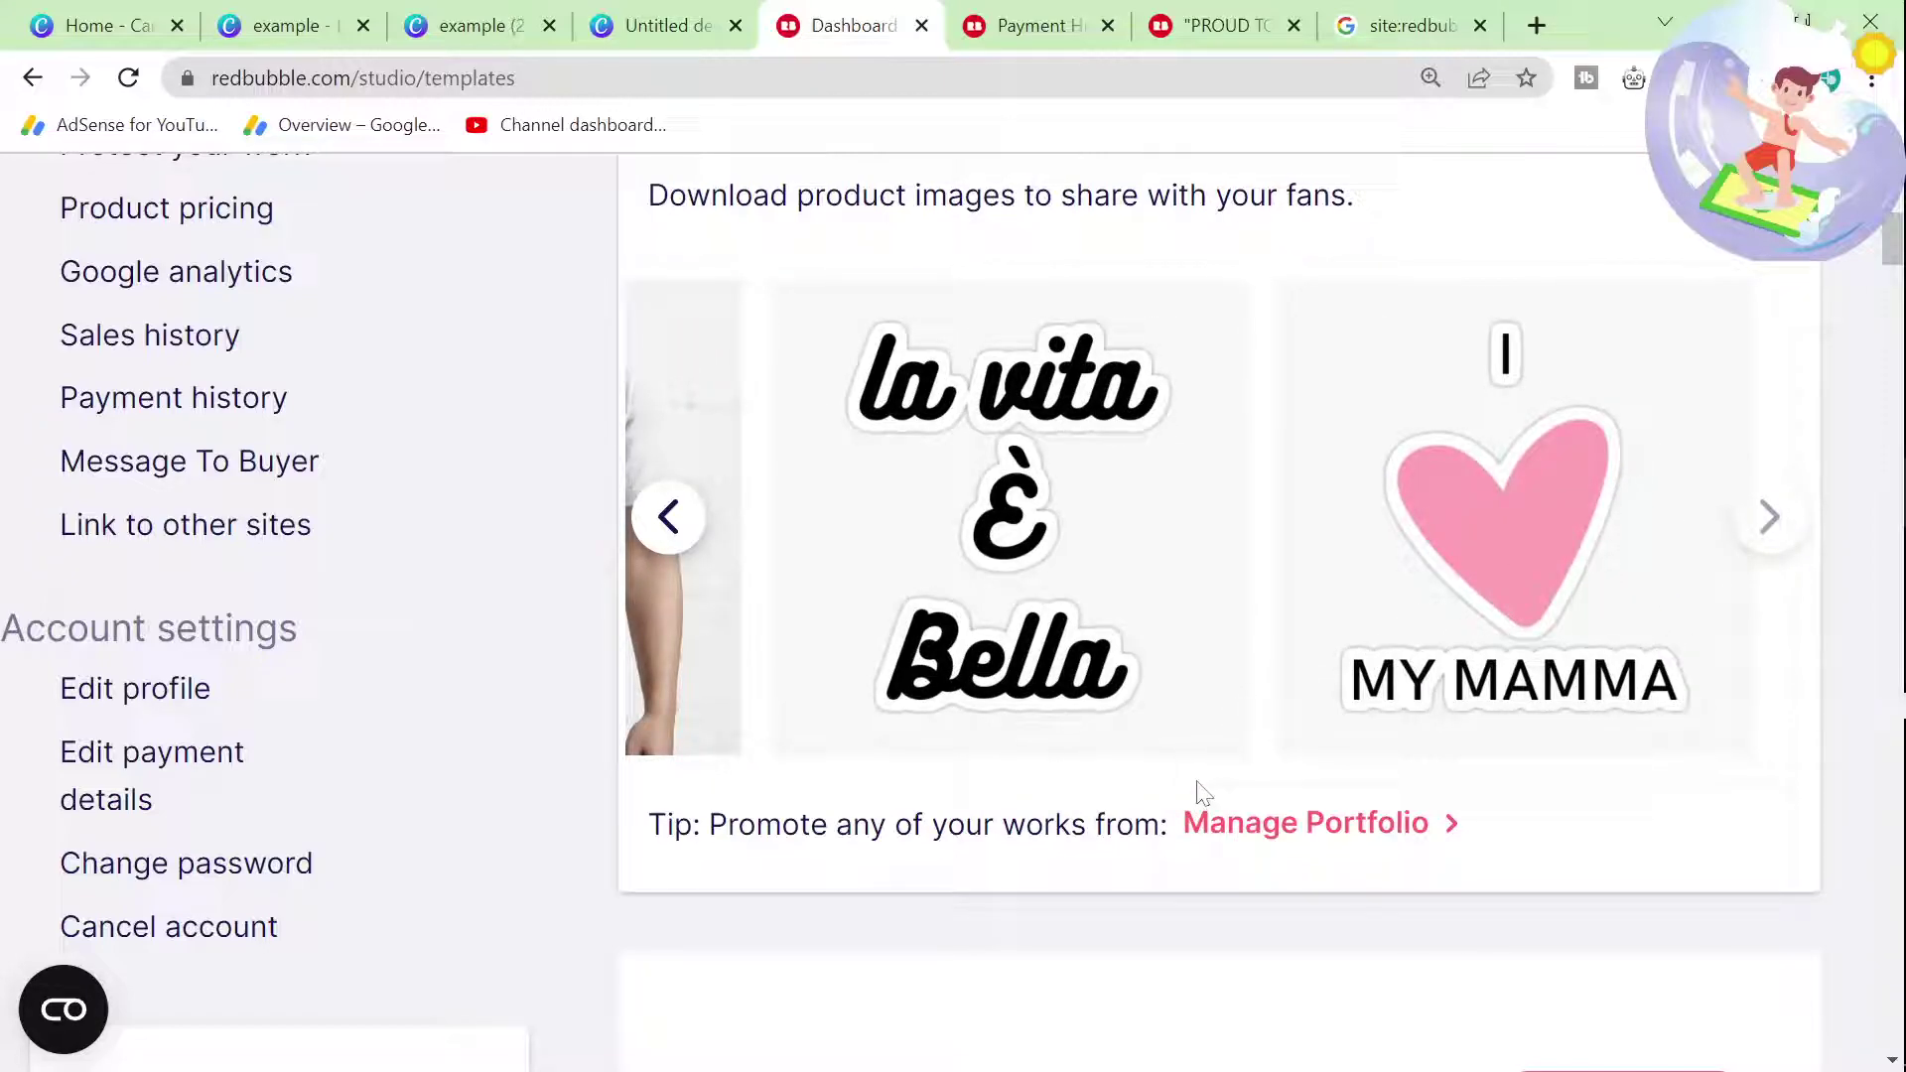
scroll(1201, 789, "down", 5)
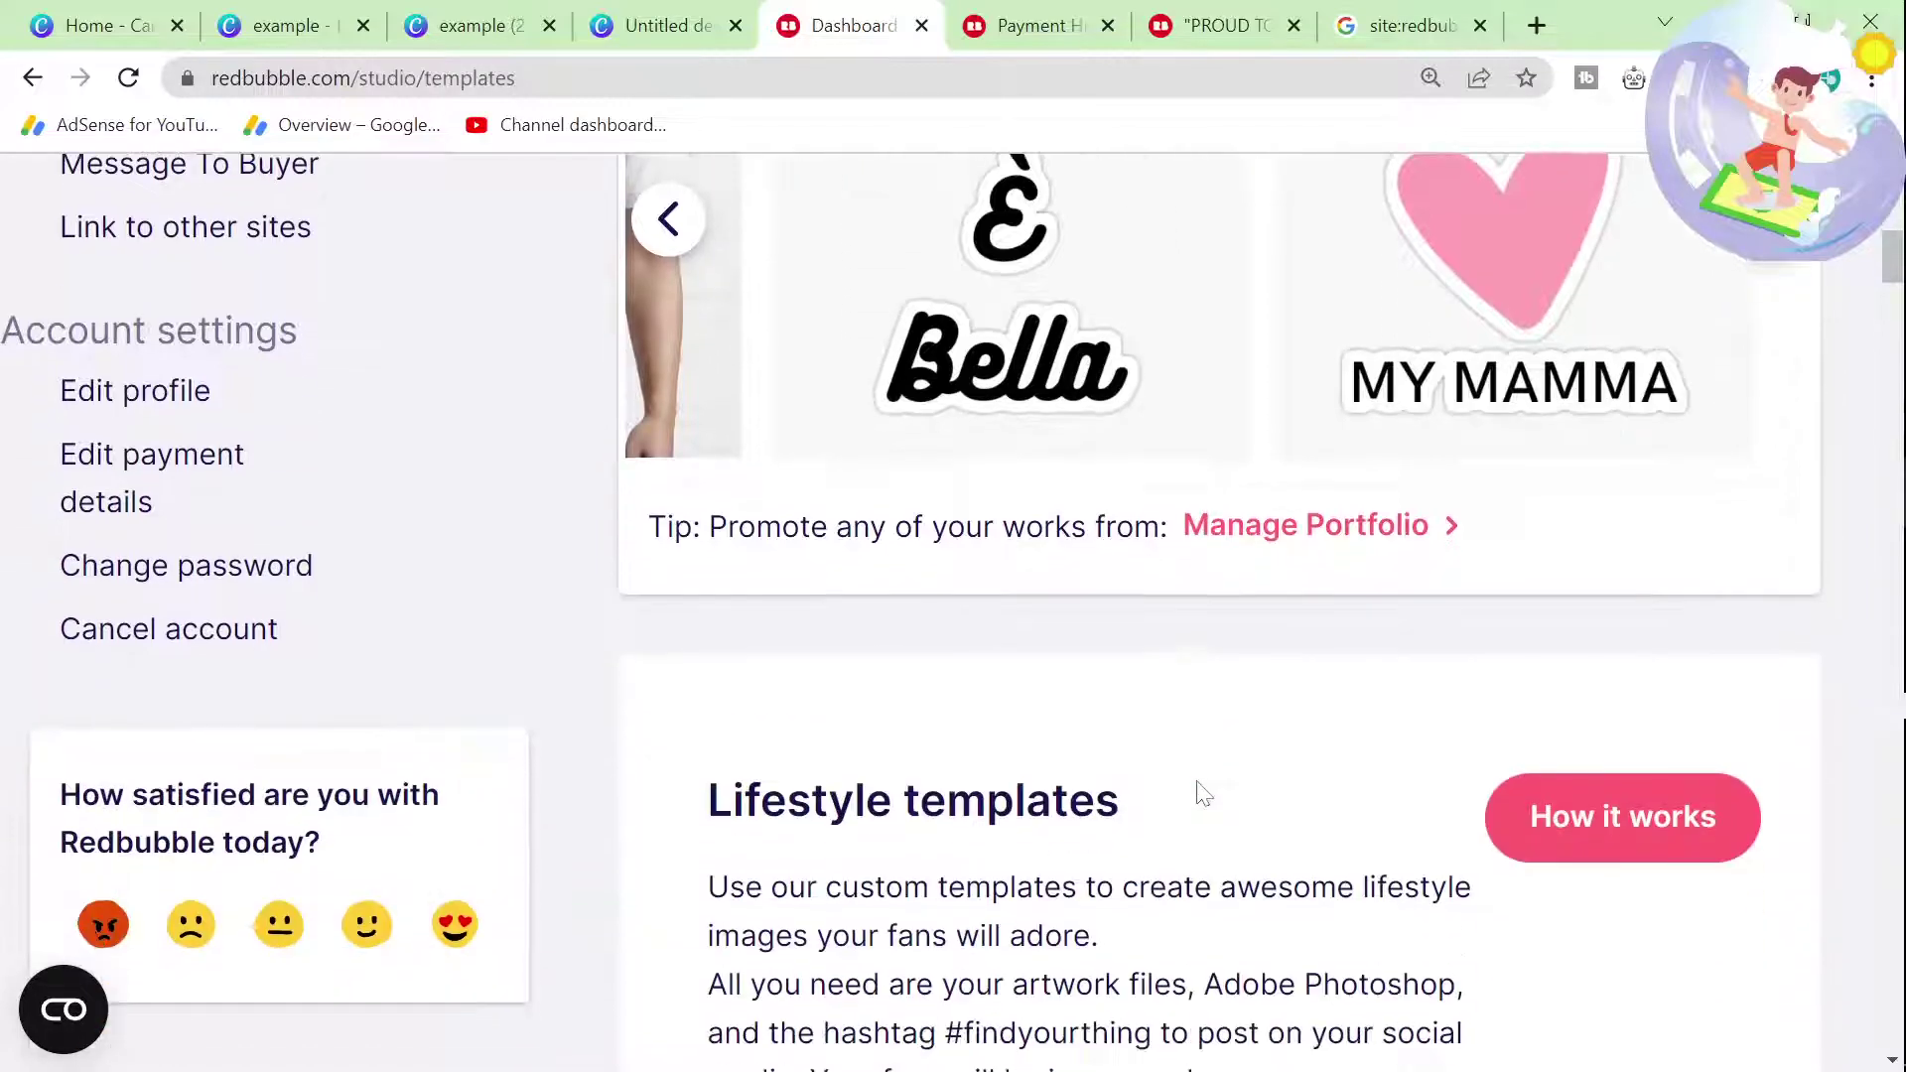
left_click_drag(706, 504, 1144, 508)
left_click(1144, 508)
scroll(1144, 508, "down", 5)
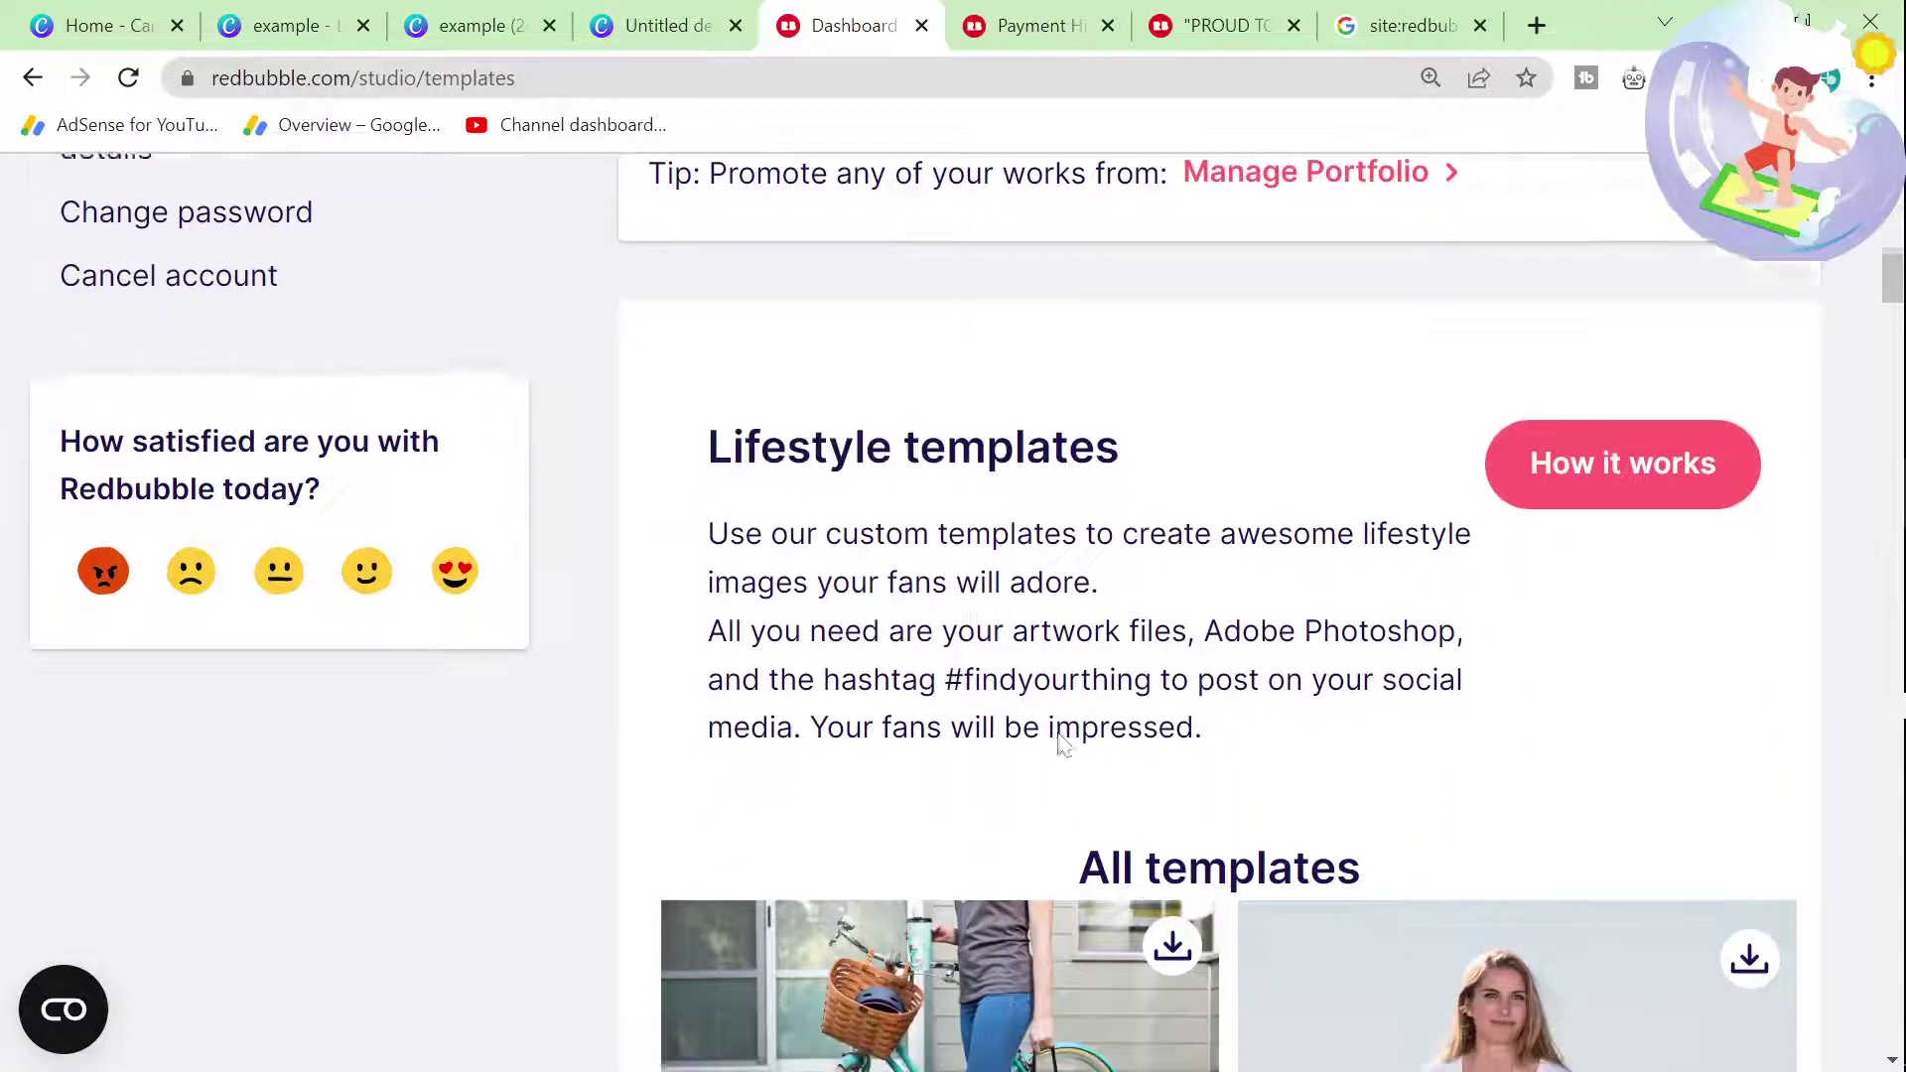
Step: Search Google for gimp in a new tab, move that tab nearer the Redbubble dashboard, and return to the templates page
left_click(1537, 24)
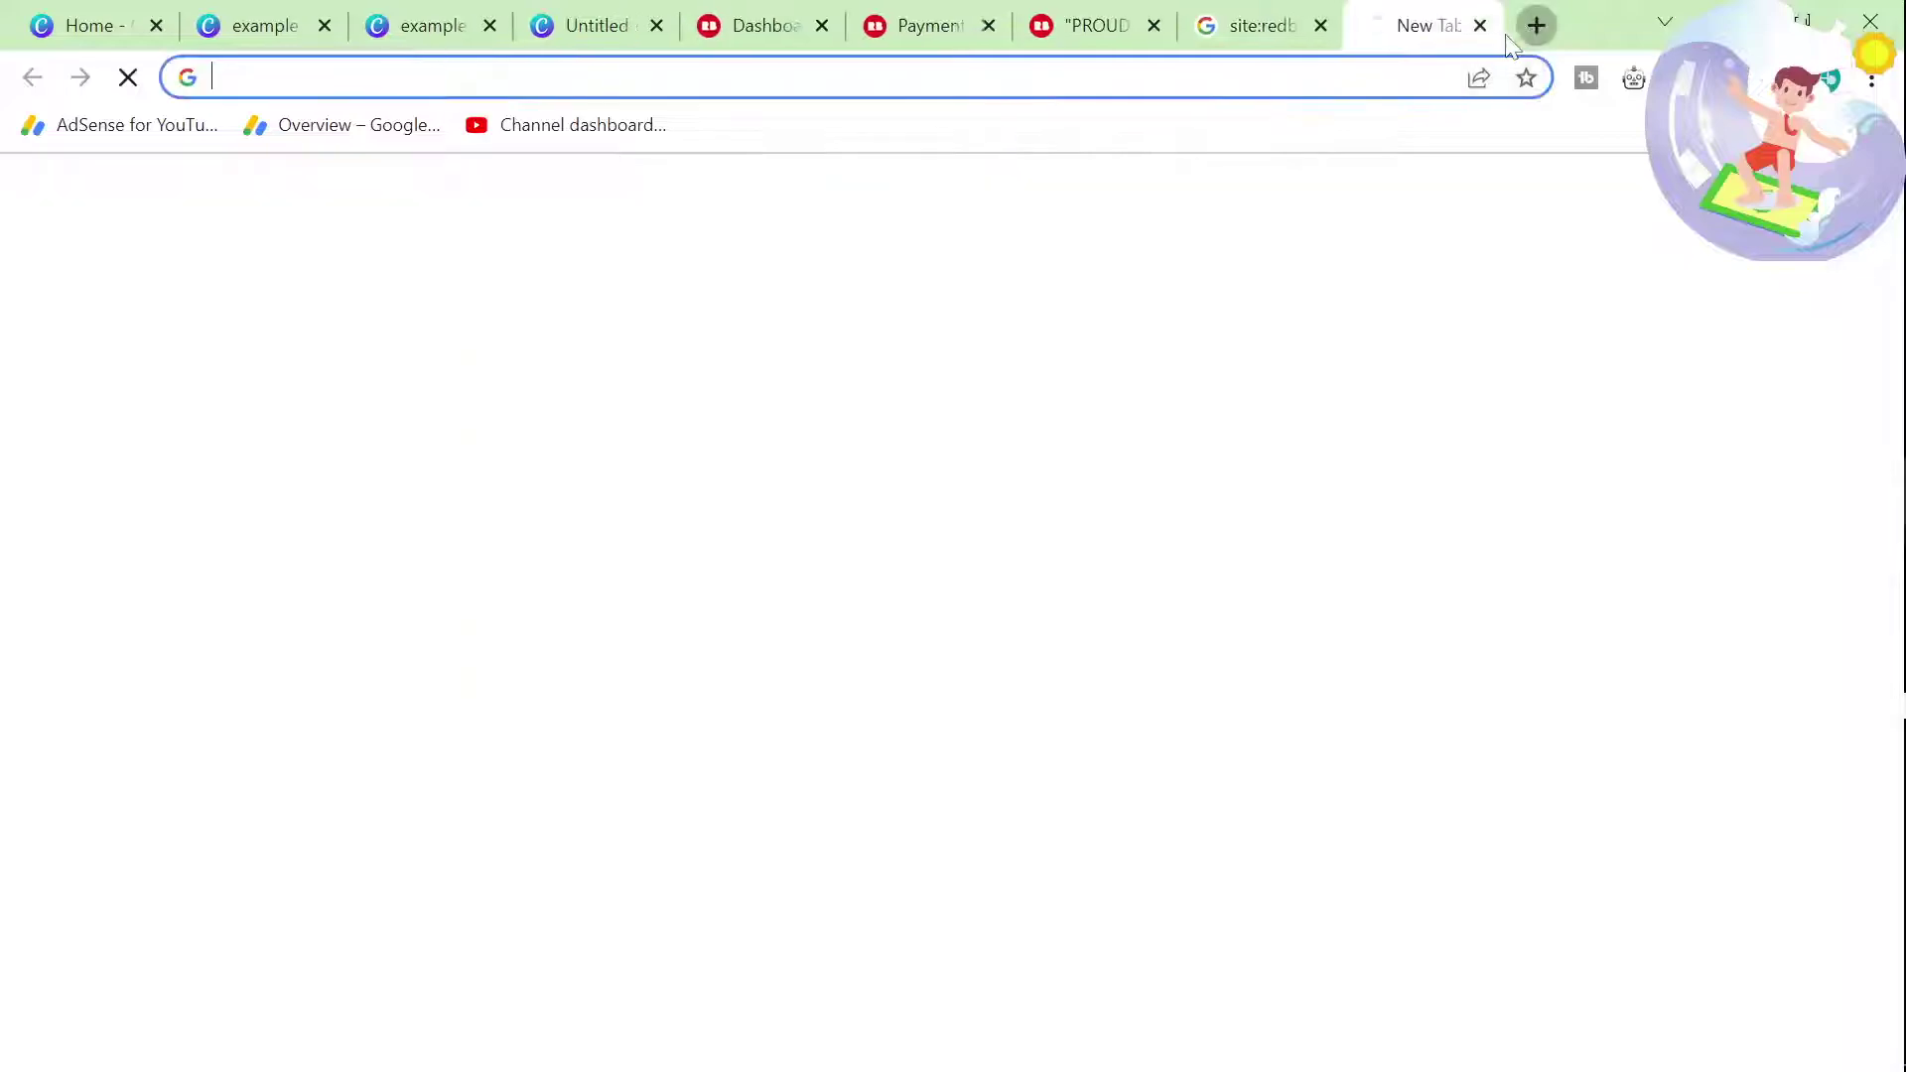
type("gimp")
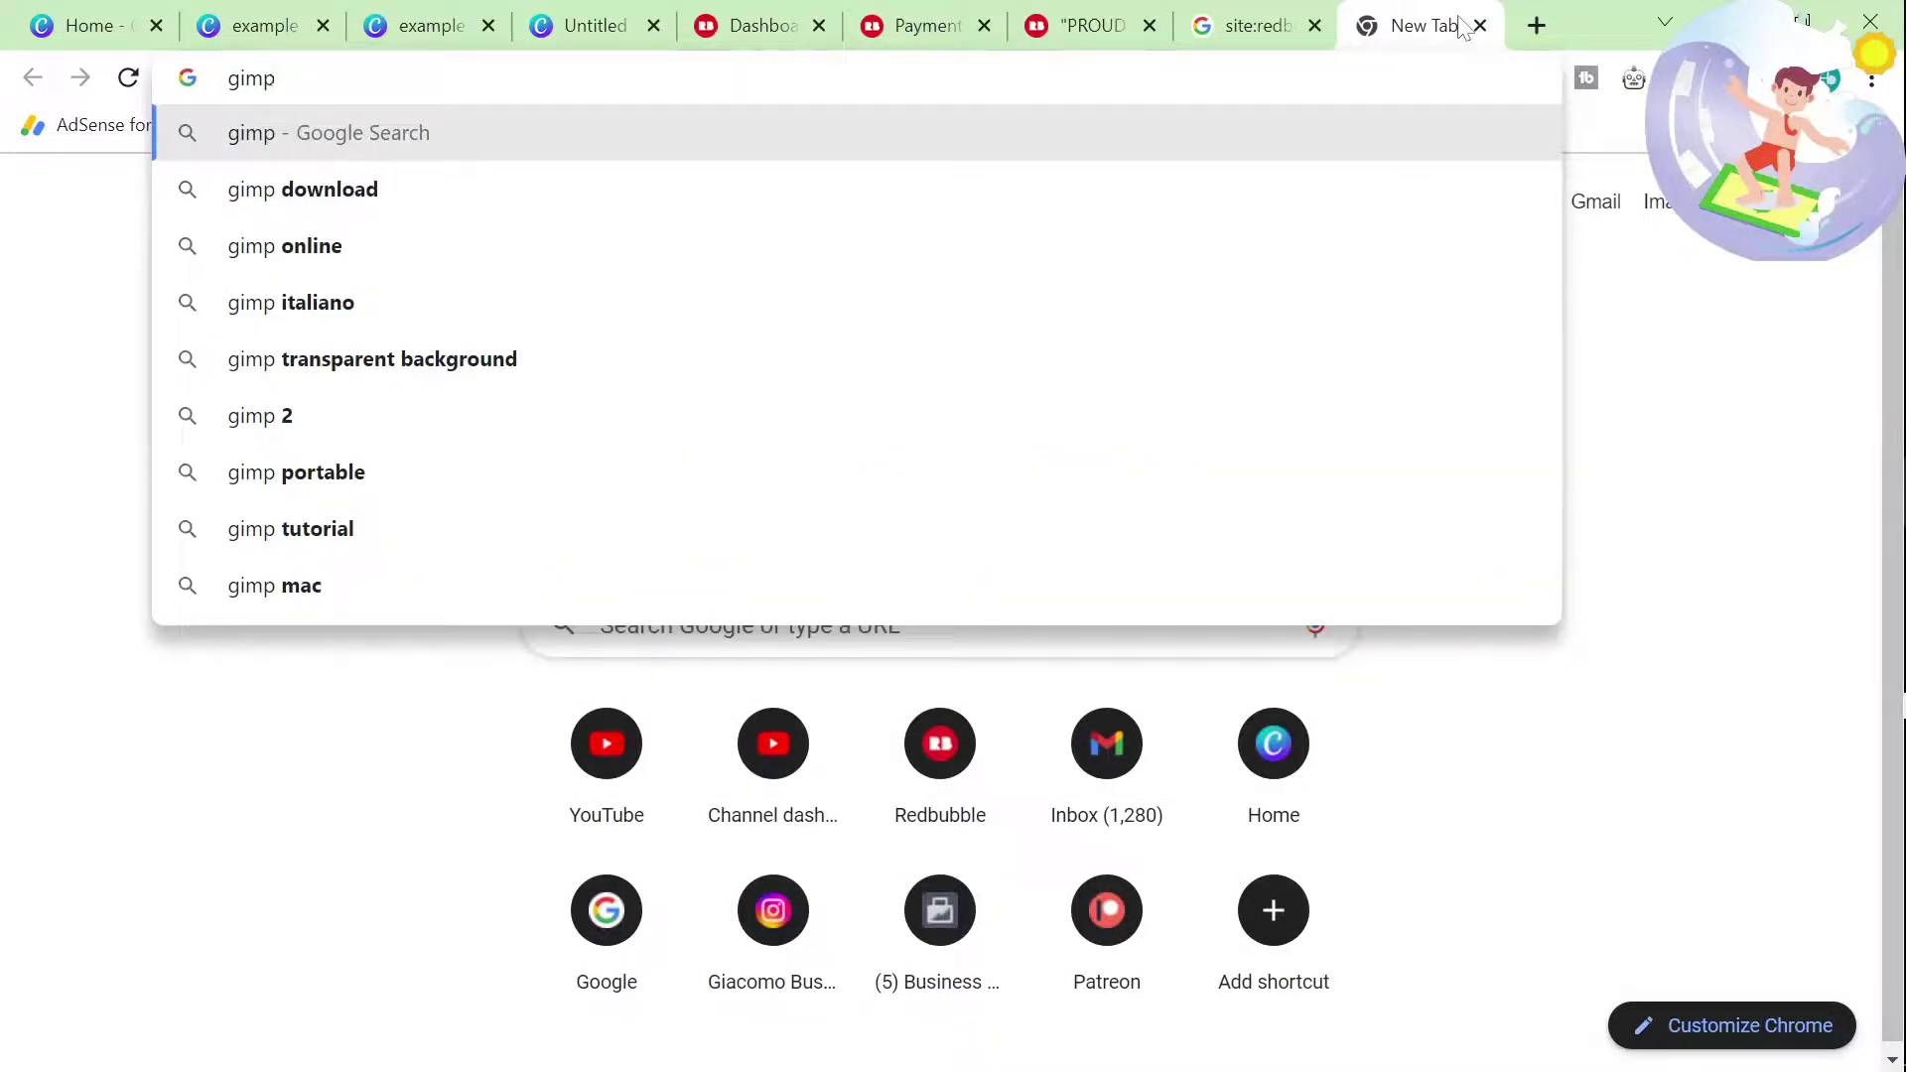
key("Return")
left_click_drag(1400, 32, 933, 10)
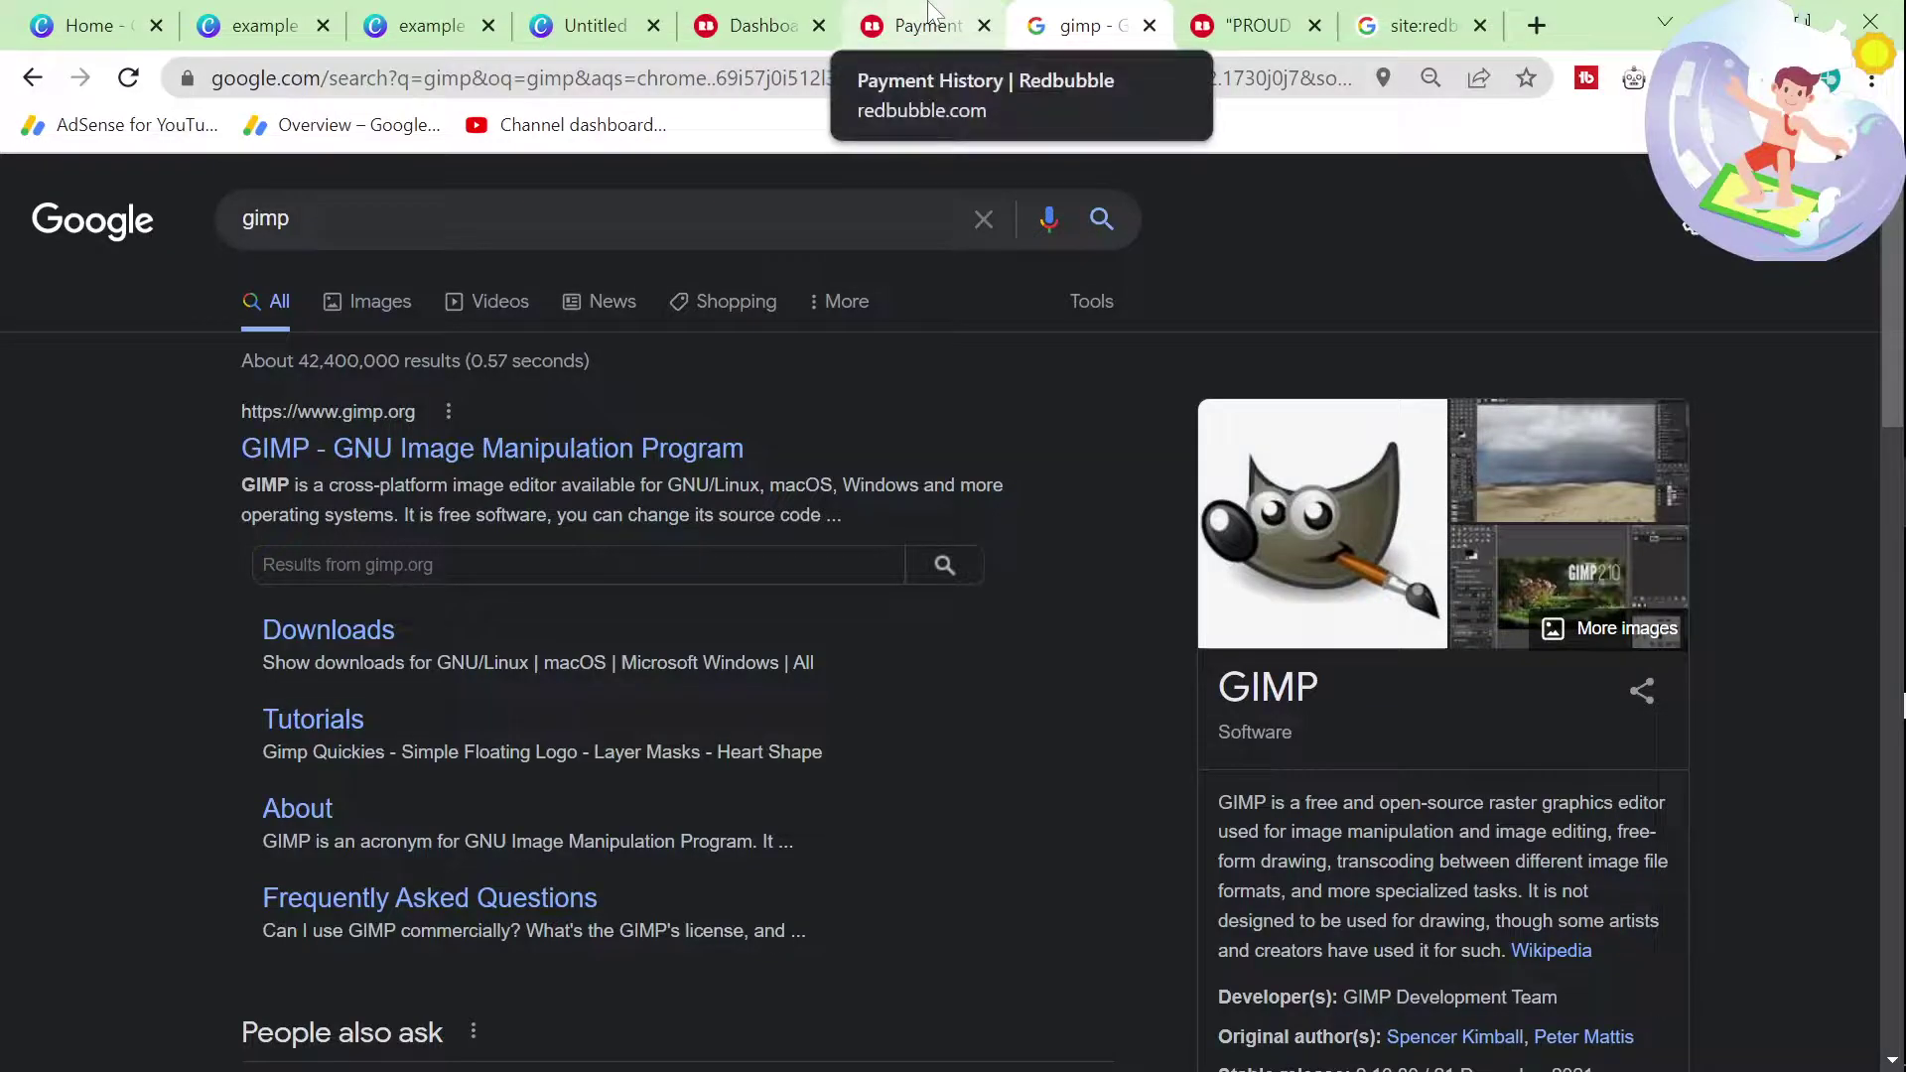
left_click(928, 18)
left_click(750, 14)
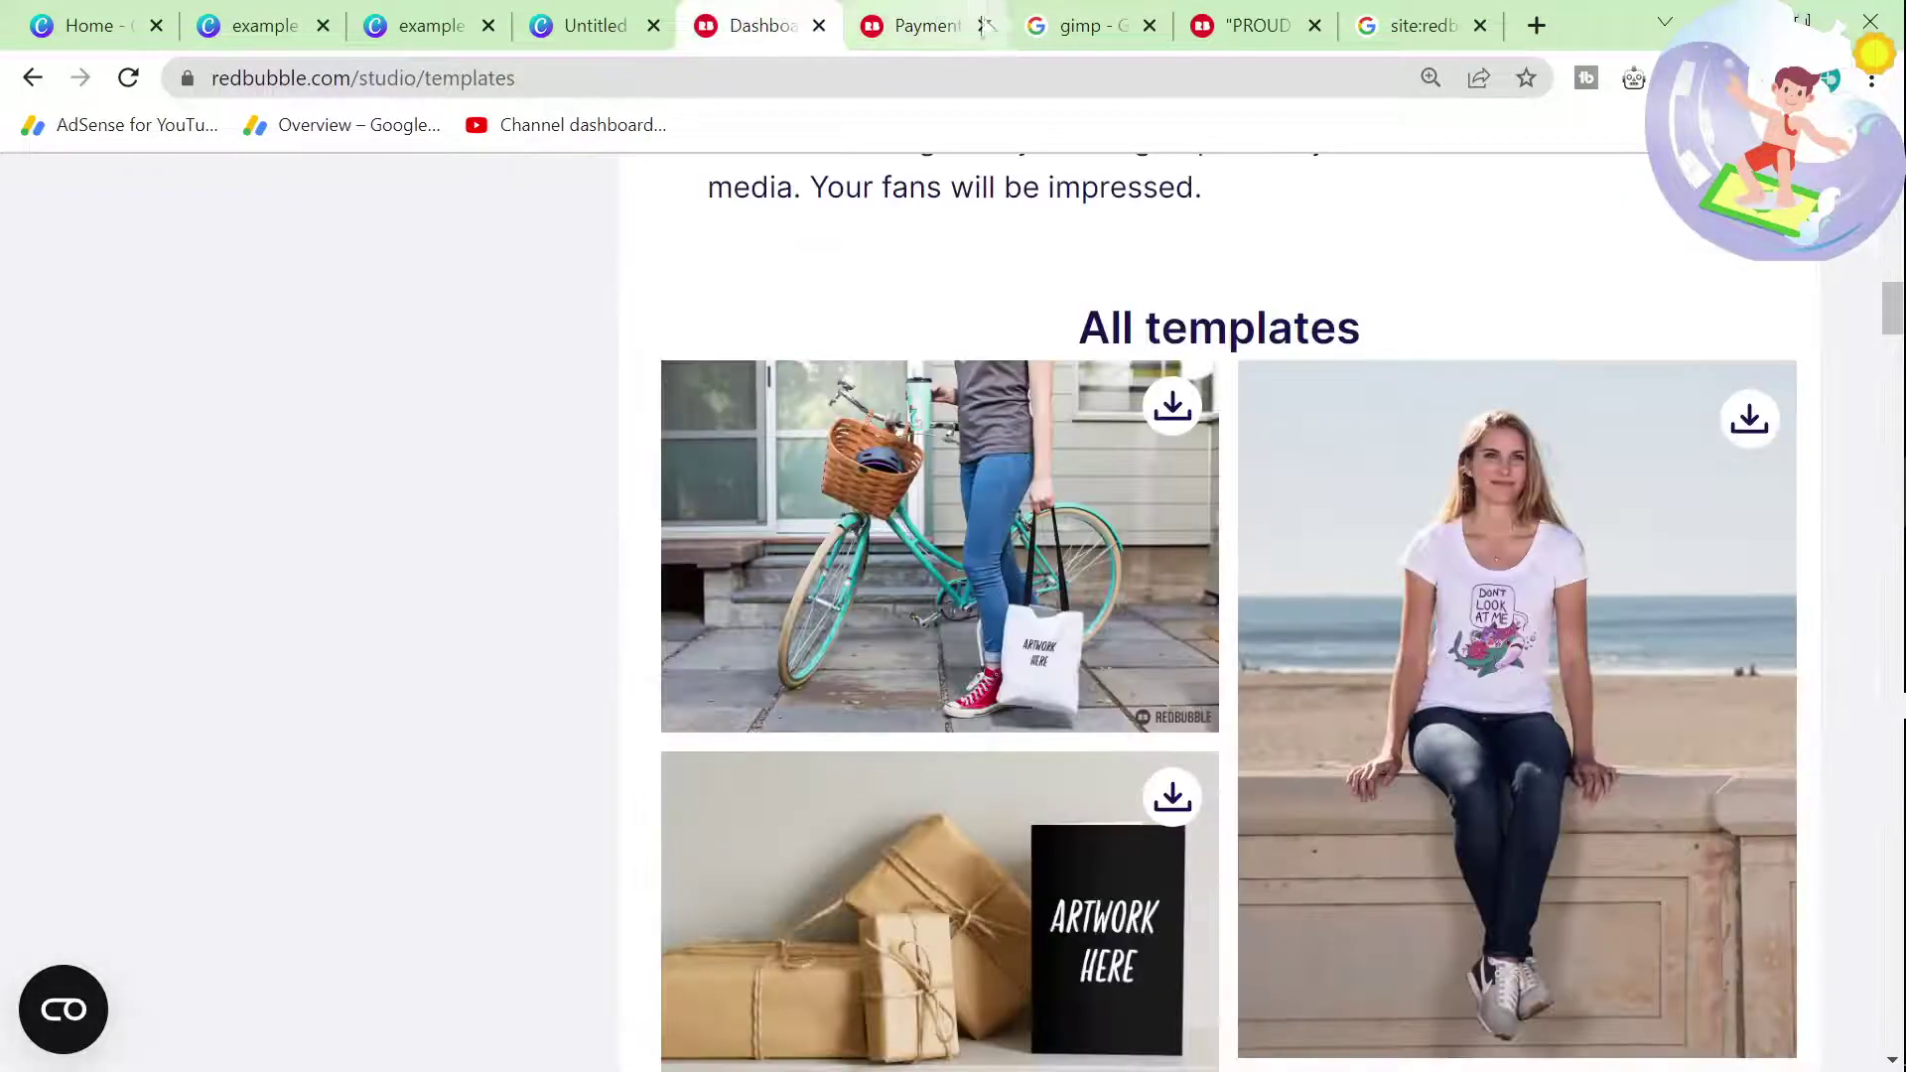
Step: Browse the All templates gallery of lifestyle mockups, placing the gimp results tab directly beside the Redbubble dashboard tab
scroll(1672, 379, "down", 2)
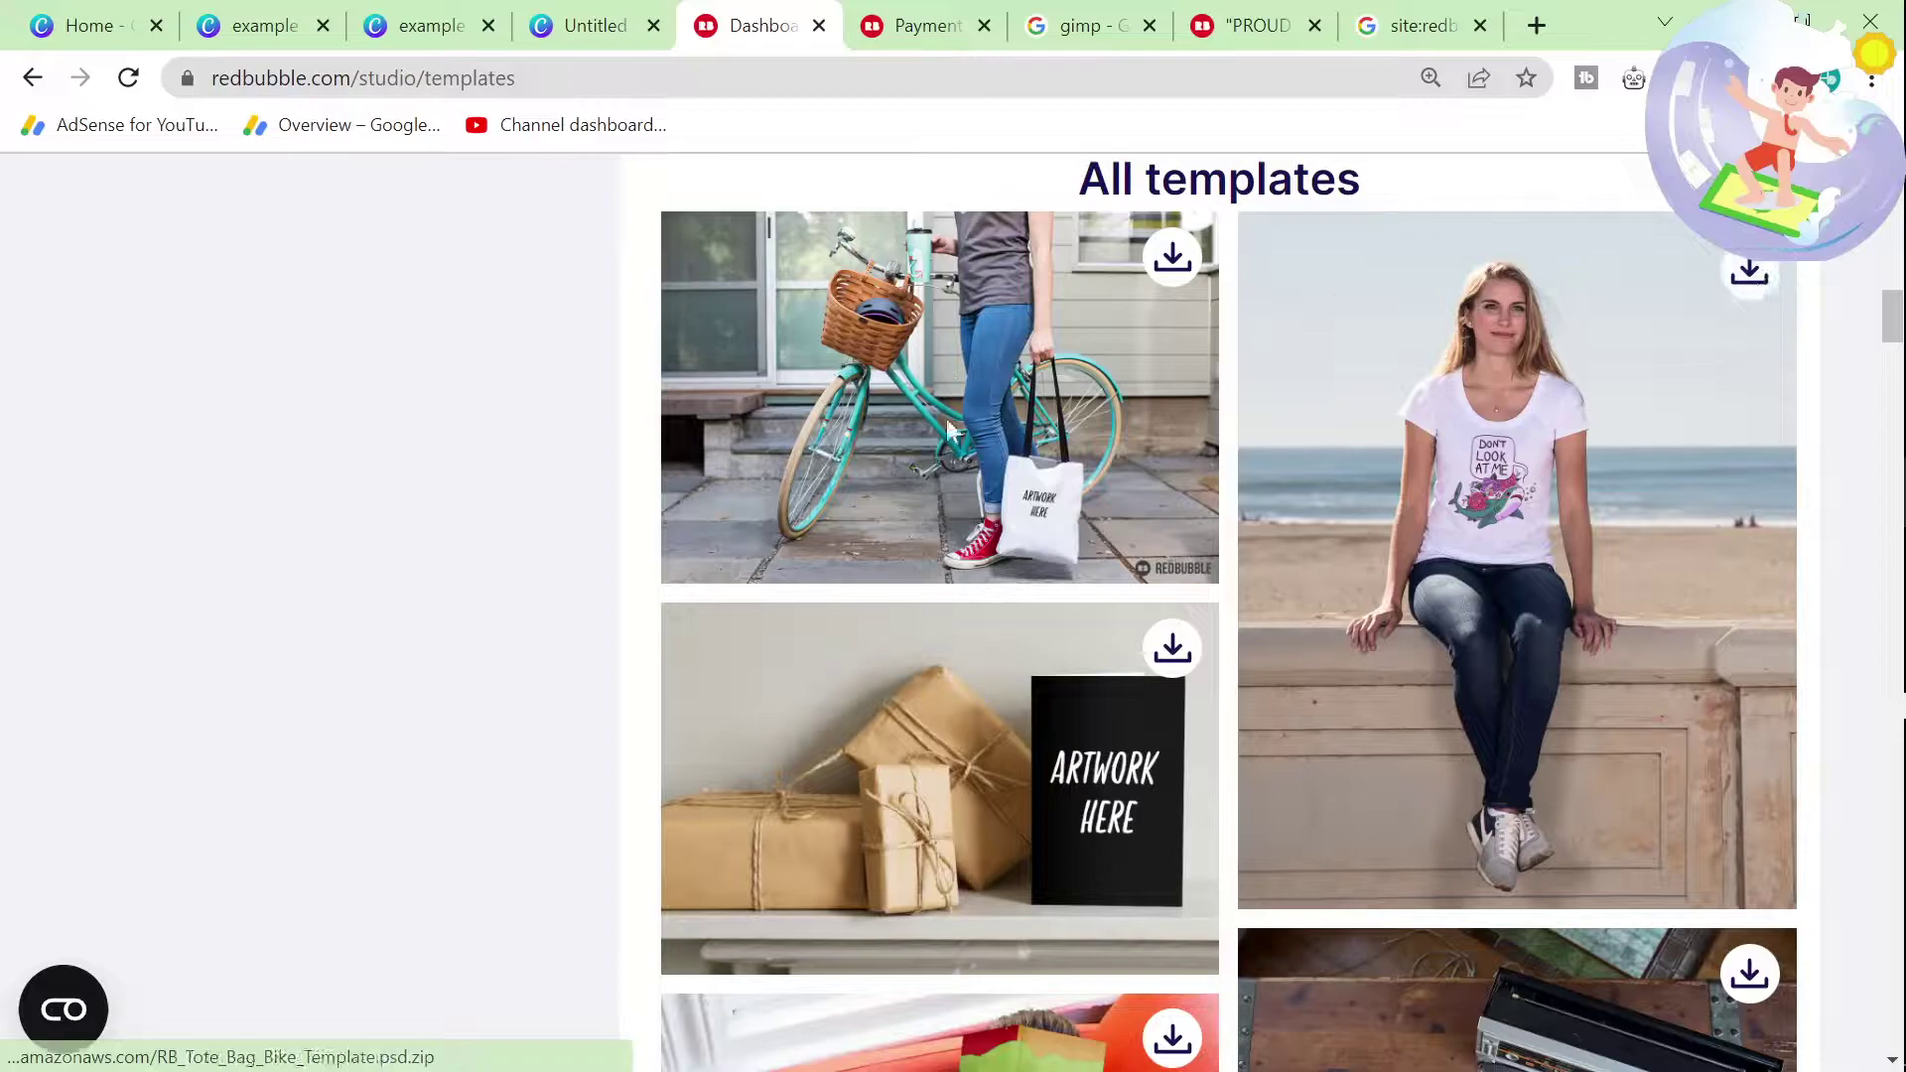
scroll(1101, 695, "down", 2)
scroll(968, 711, "down", 2)
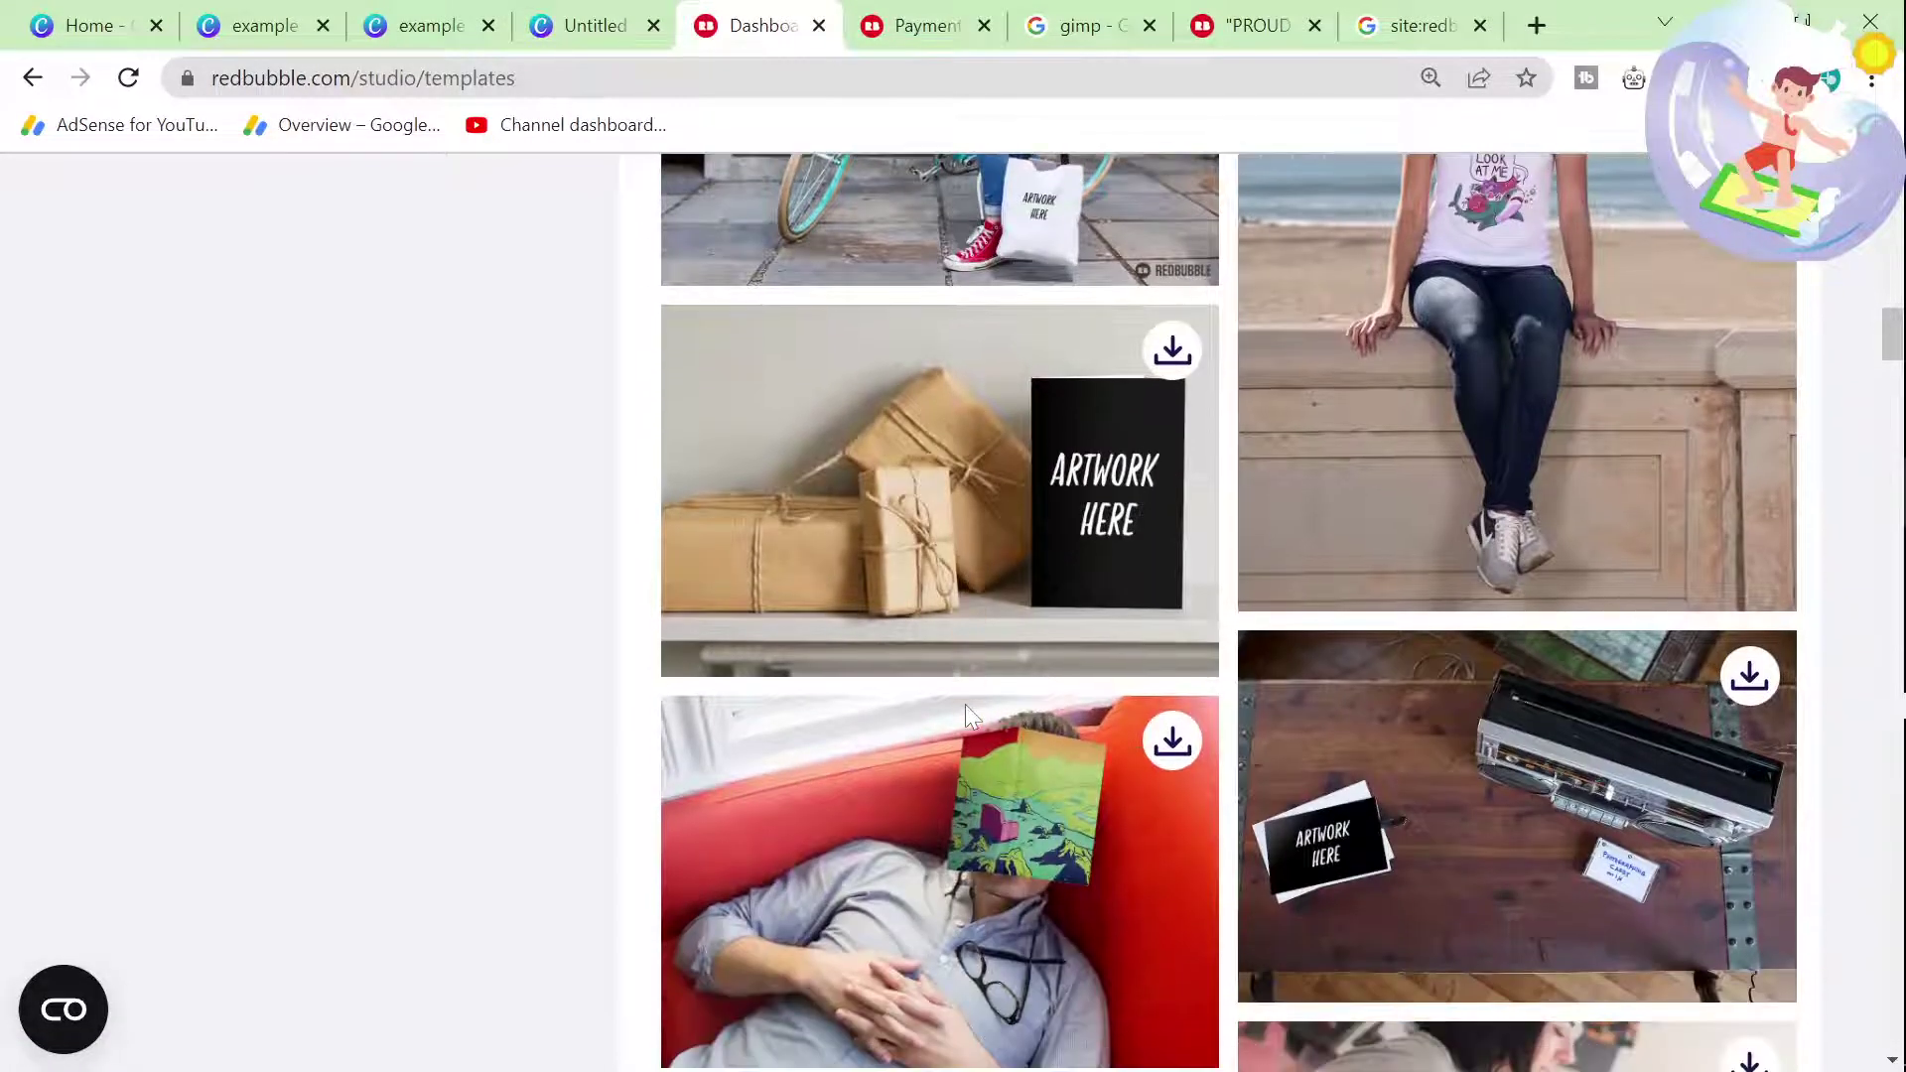
scroll(965, 705, "down", 2)
scroll(965, 704, "down", 2)
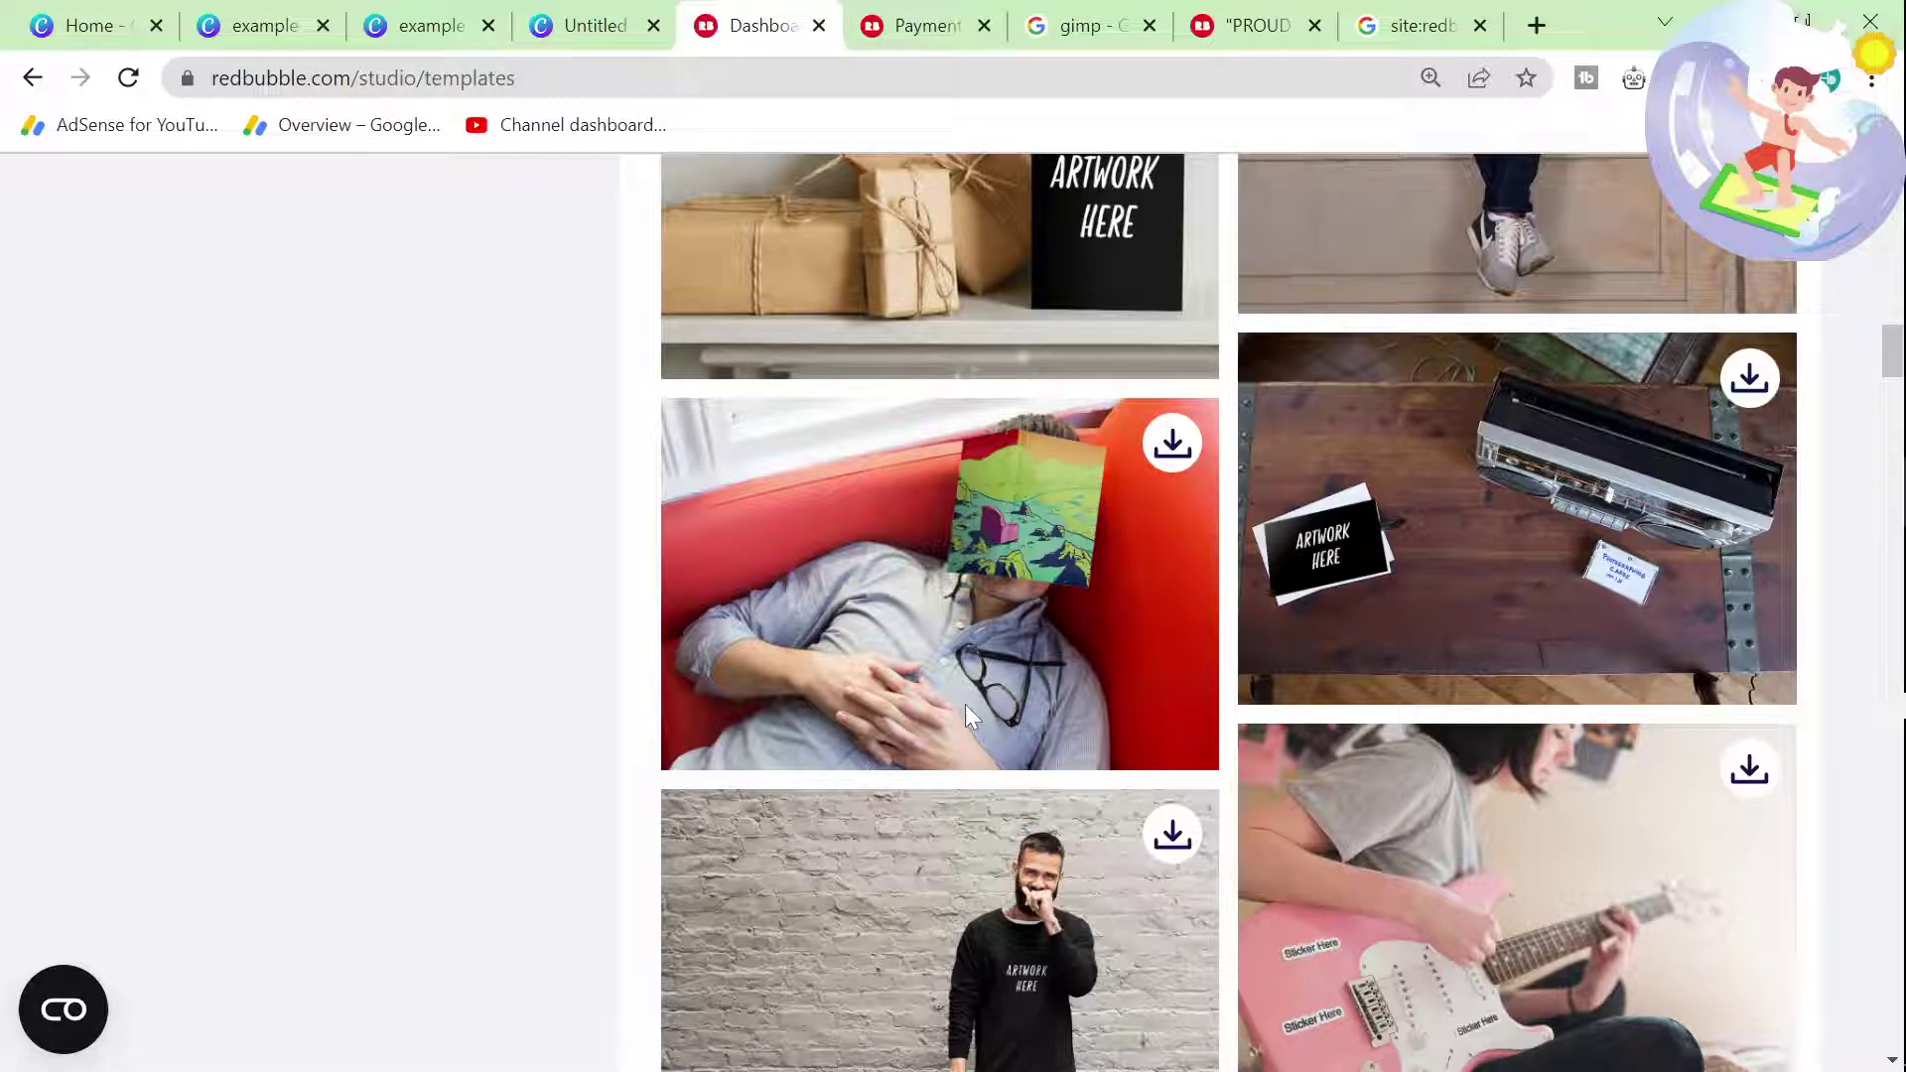
scroll(965, 705, "down", 3)
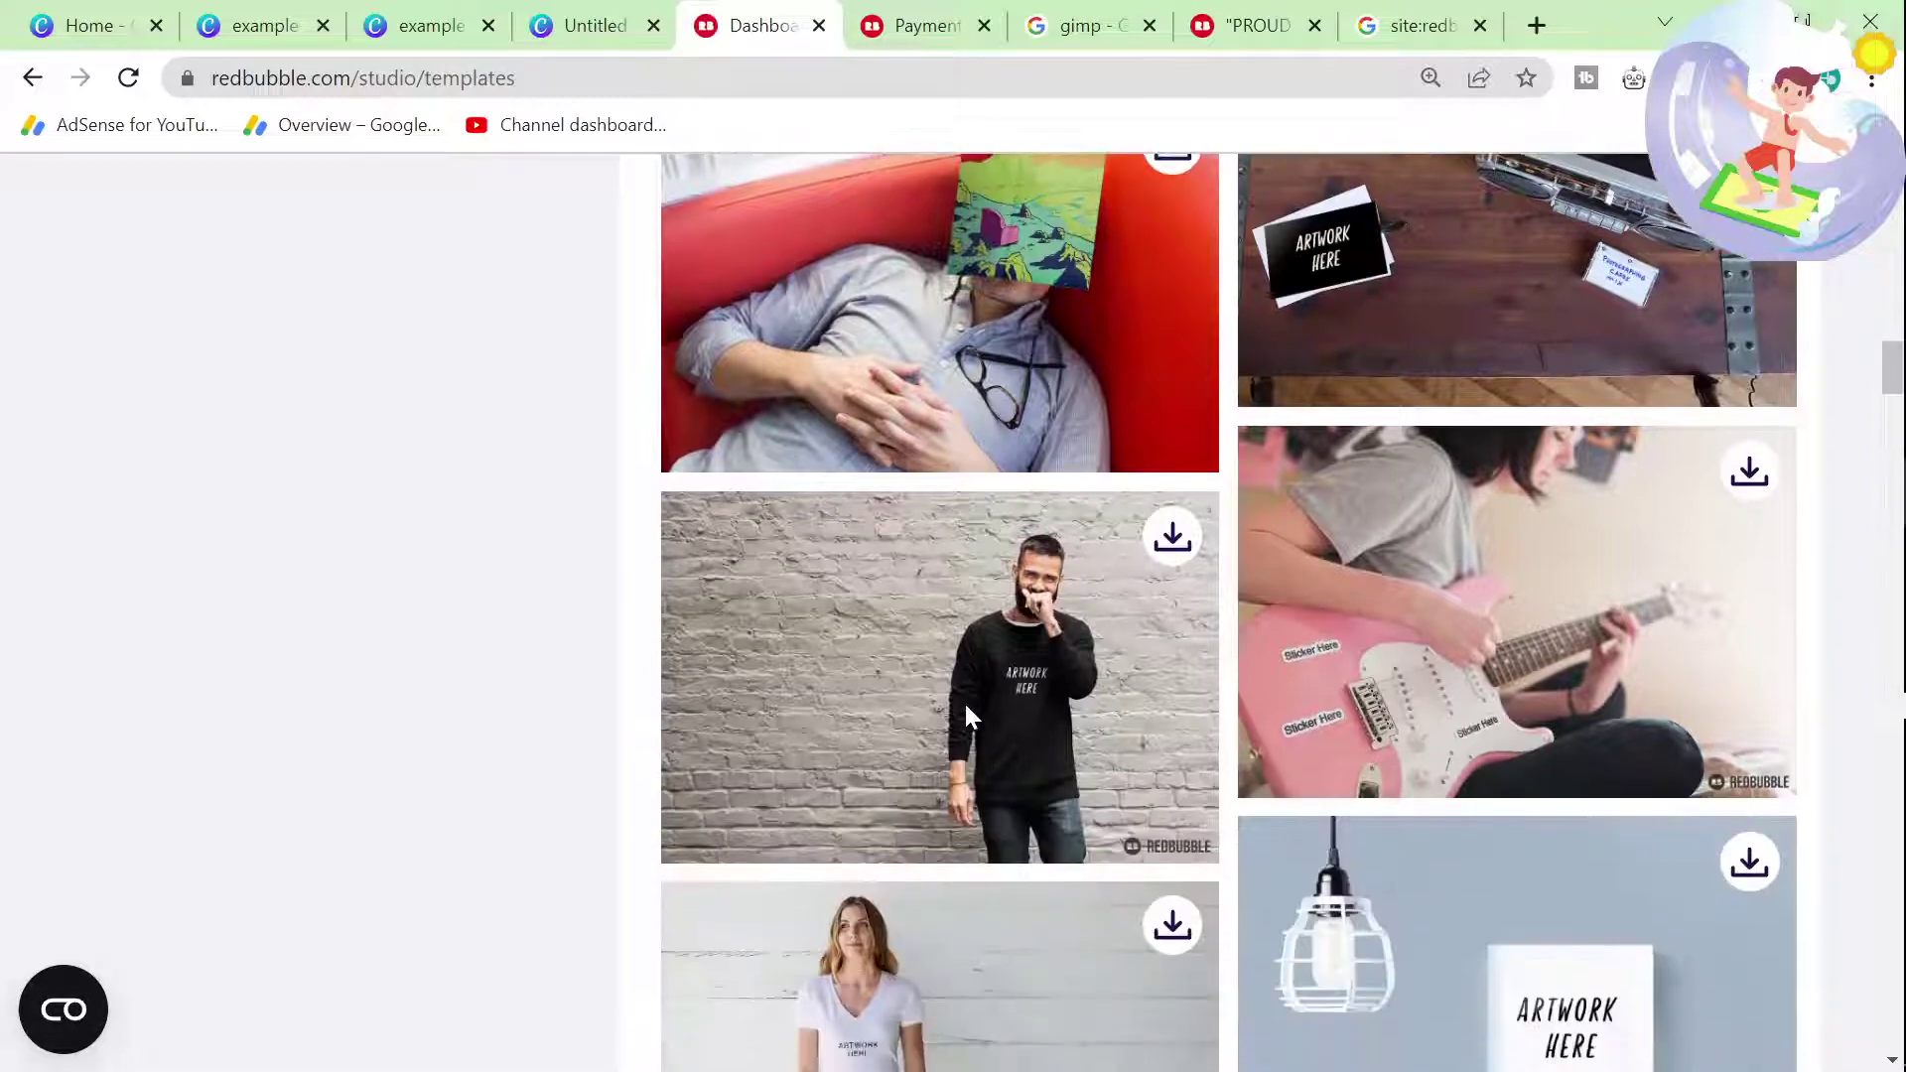
left_click_drag(1092, 25, 928, 25)
left_click(760, 25)
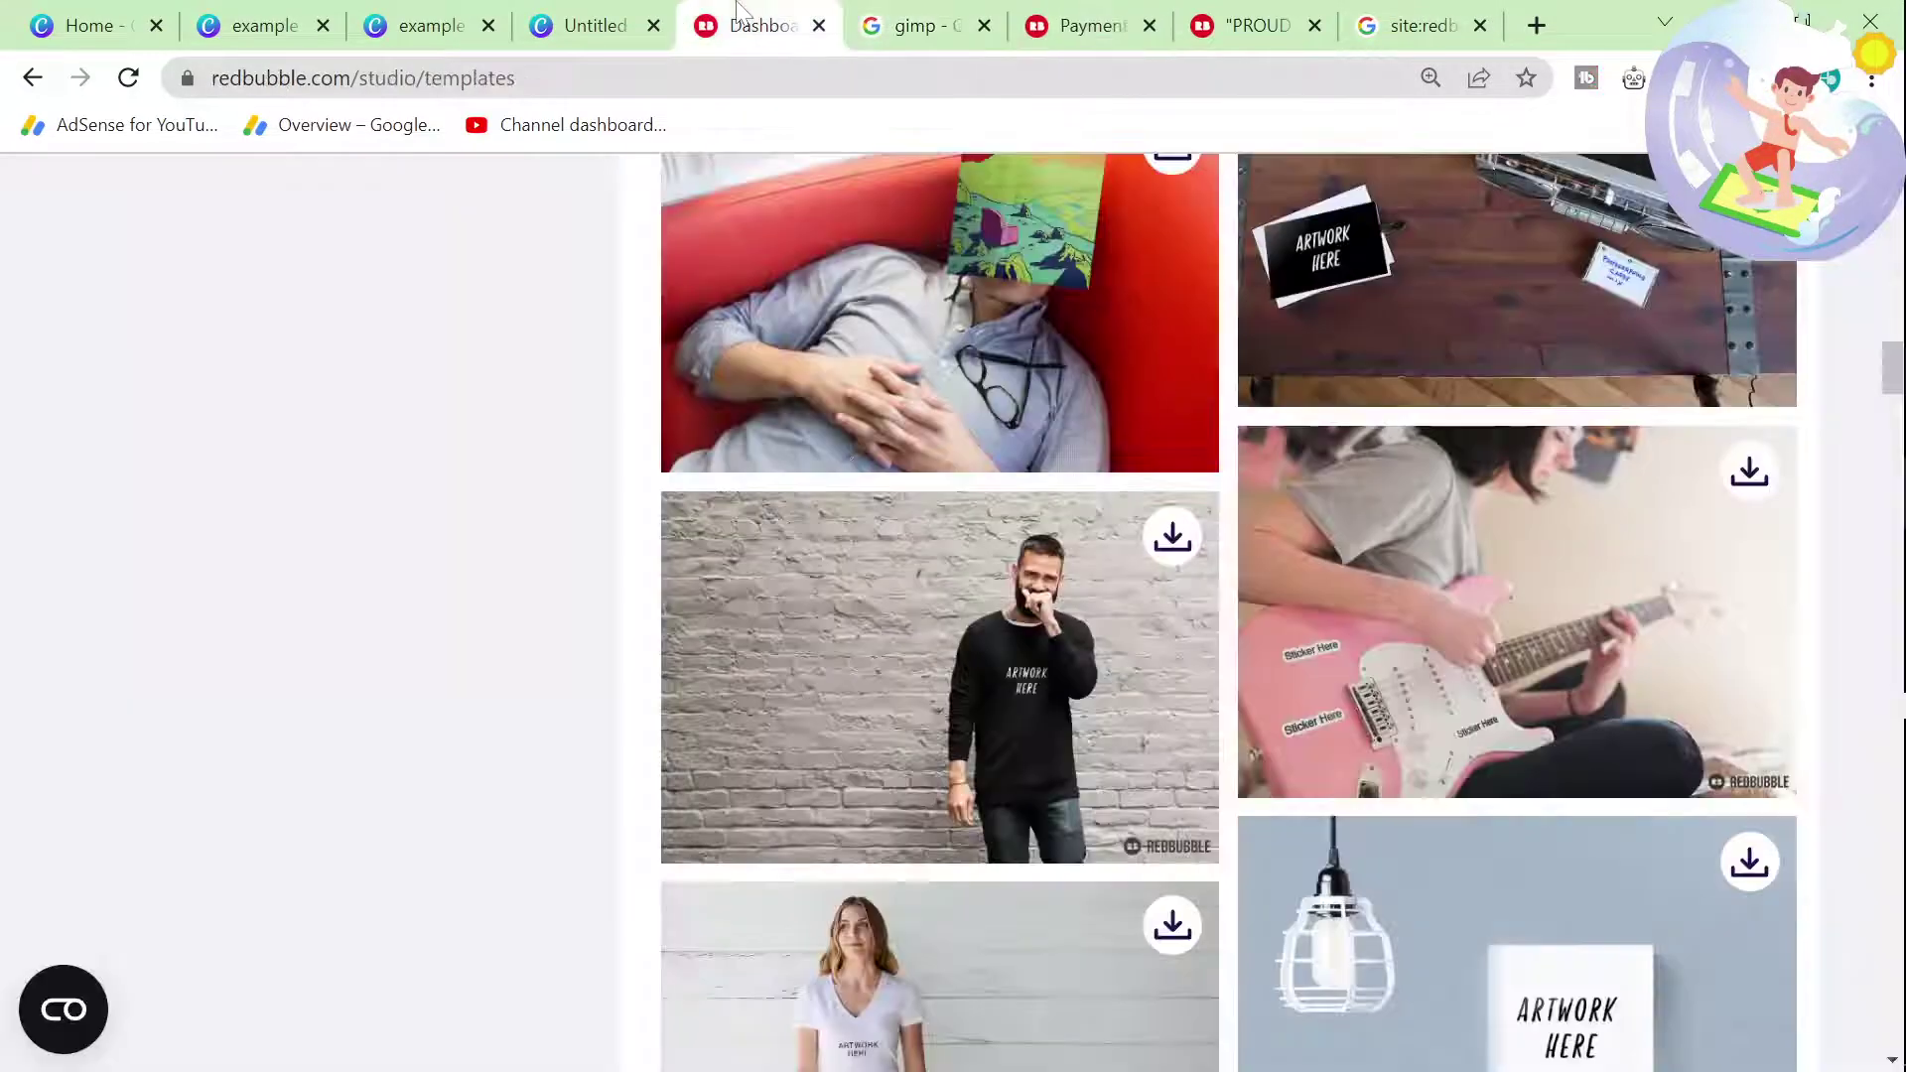
scroll(725, 724, "down", 2)
scroll(725, 724, "down", 6)
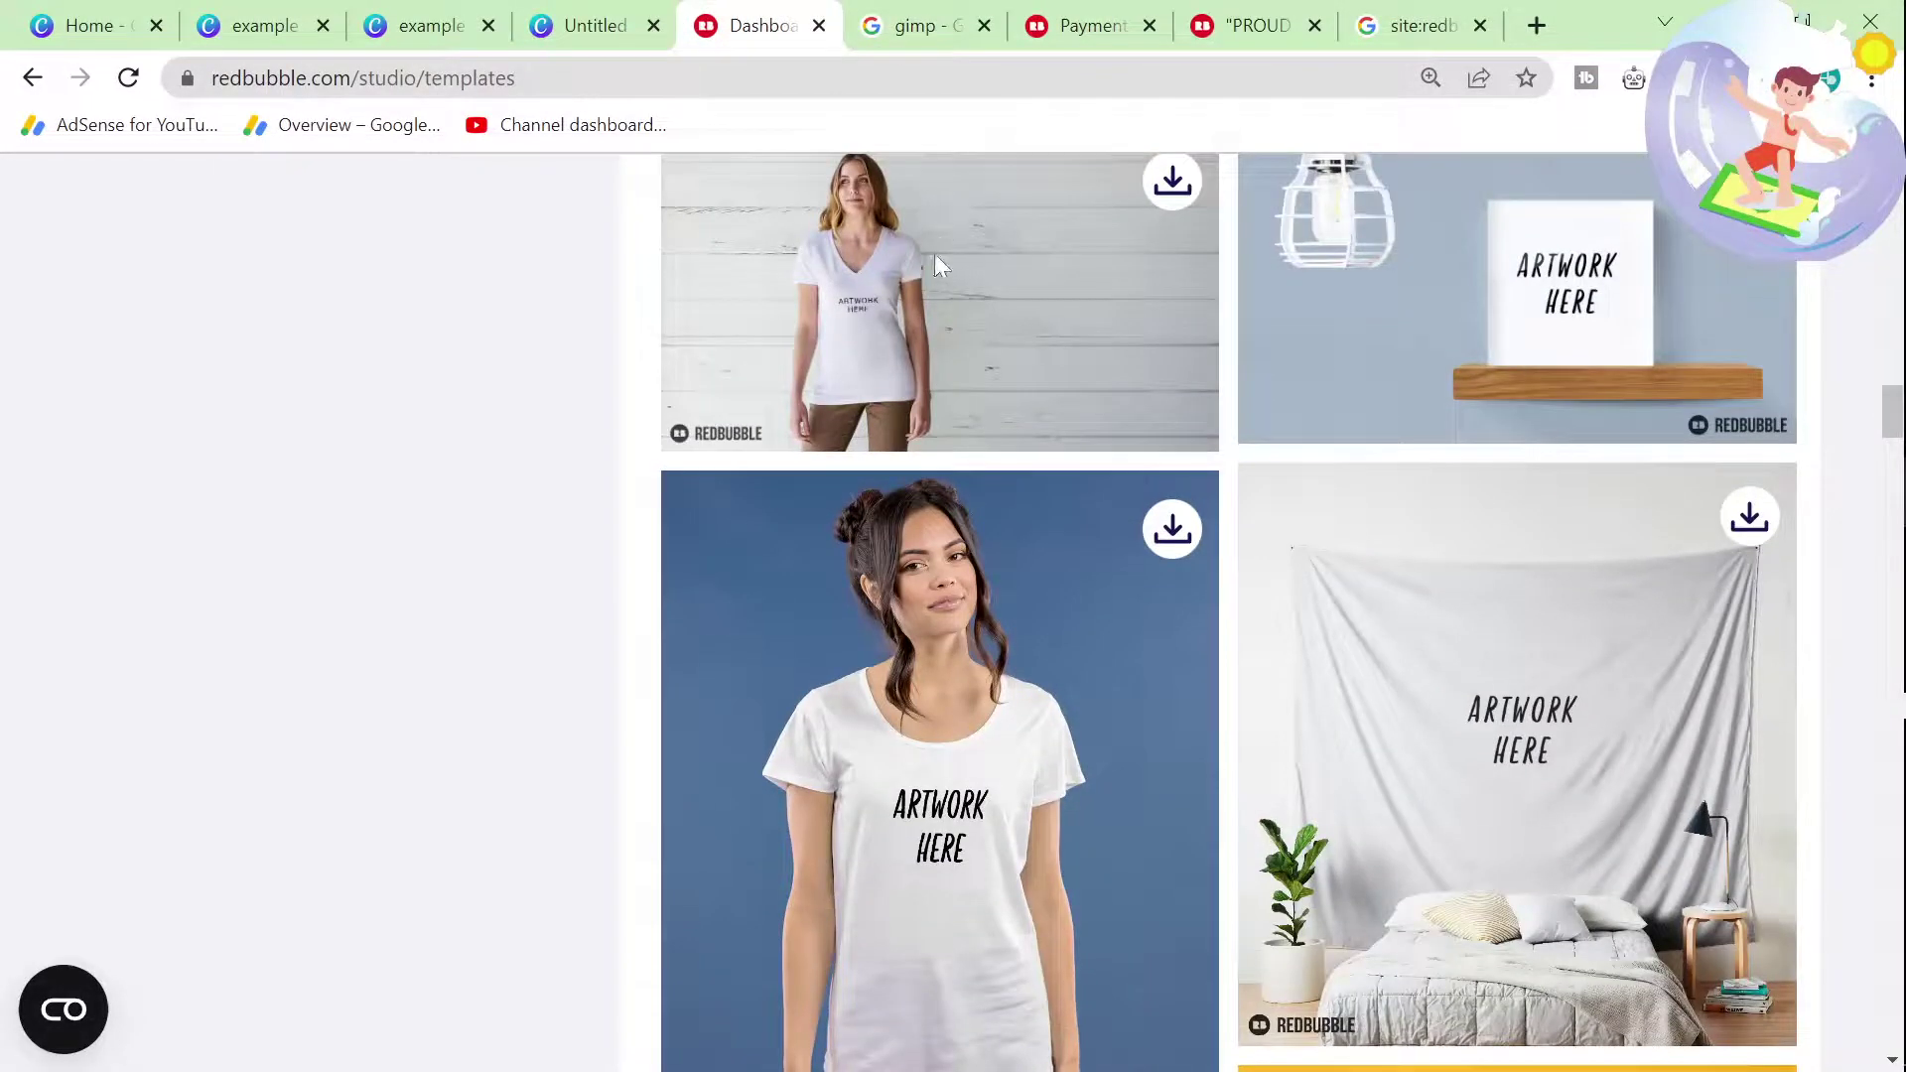
scroll(935, 260, "down", 12)
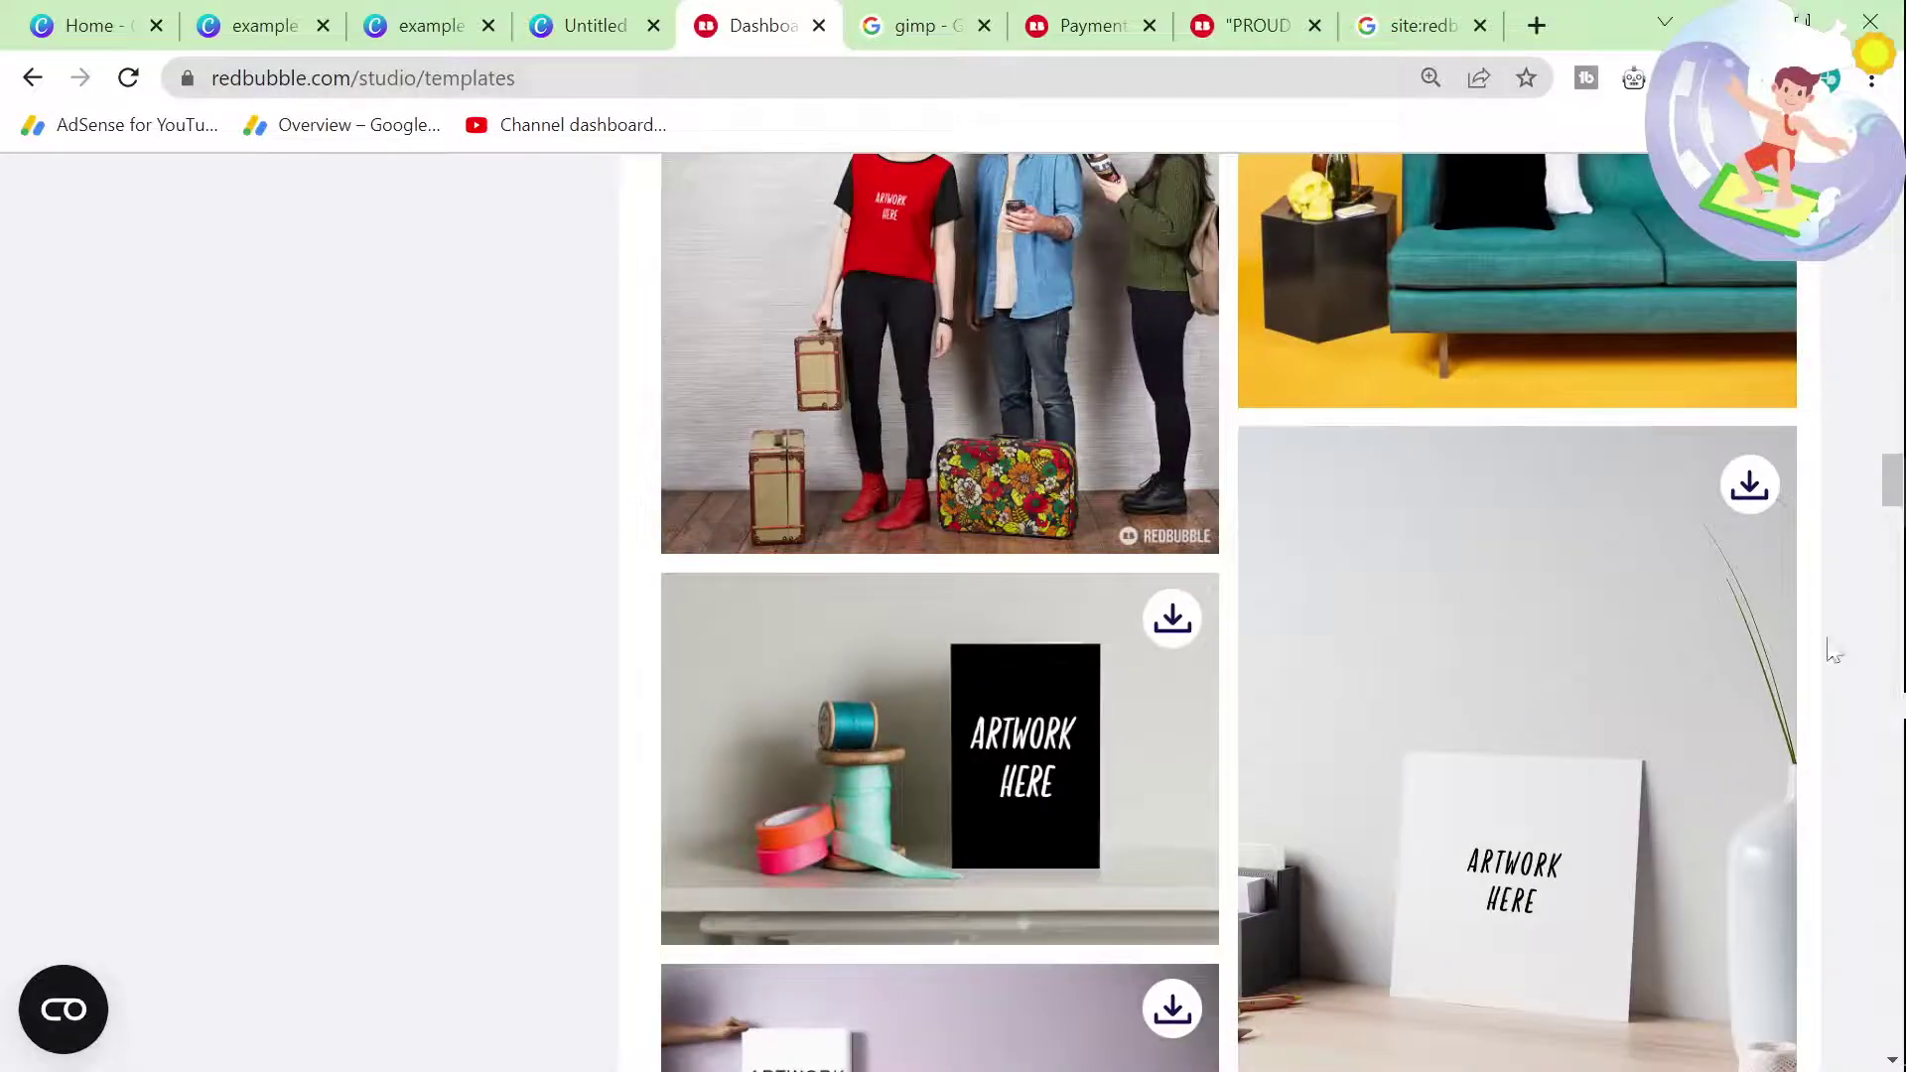
scroll(1092, 660, "up", 10)
scroll(1092, 660, "up", 15)
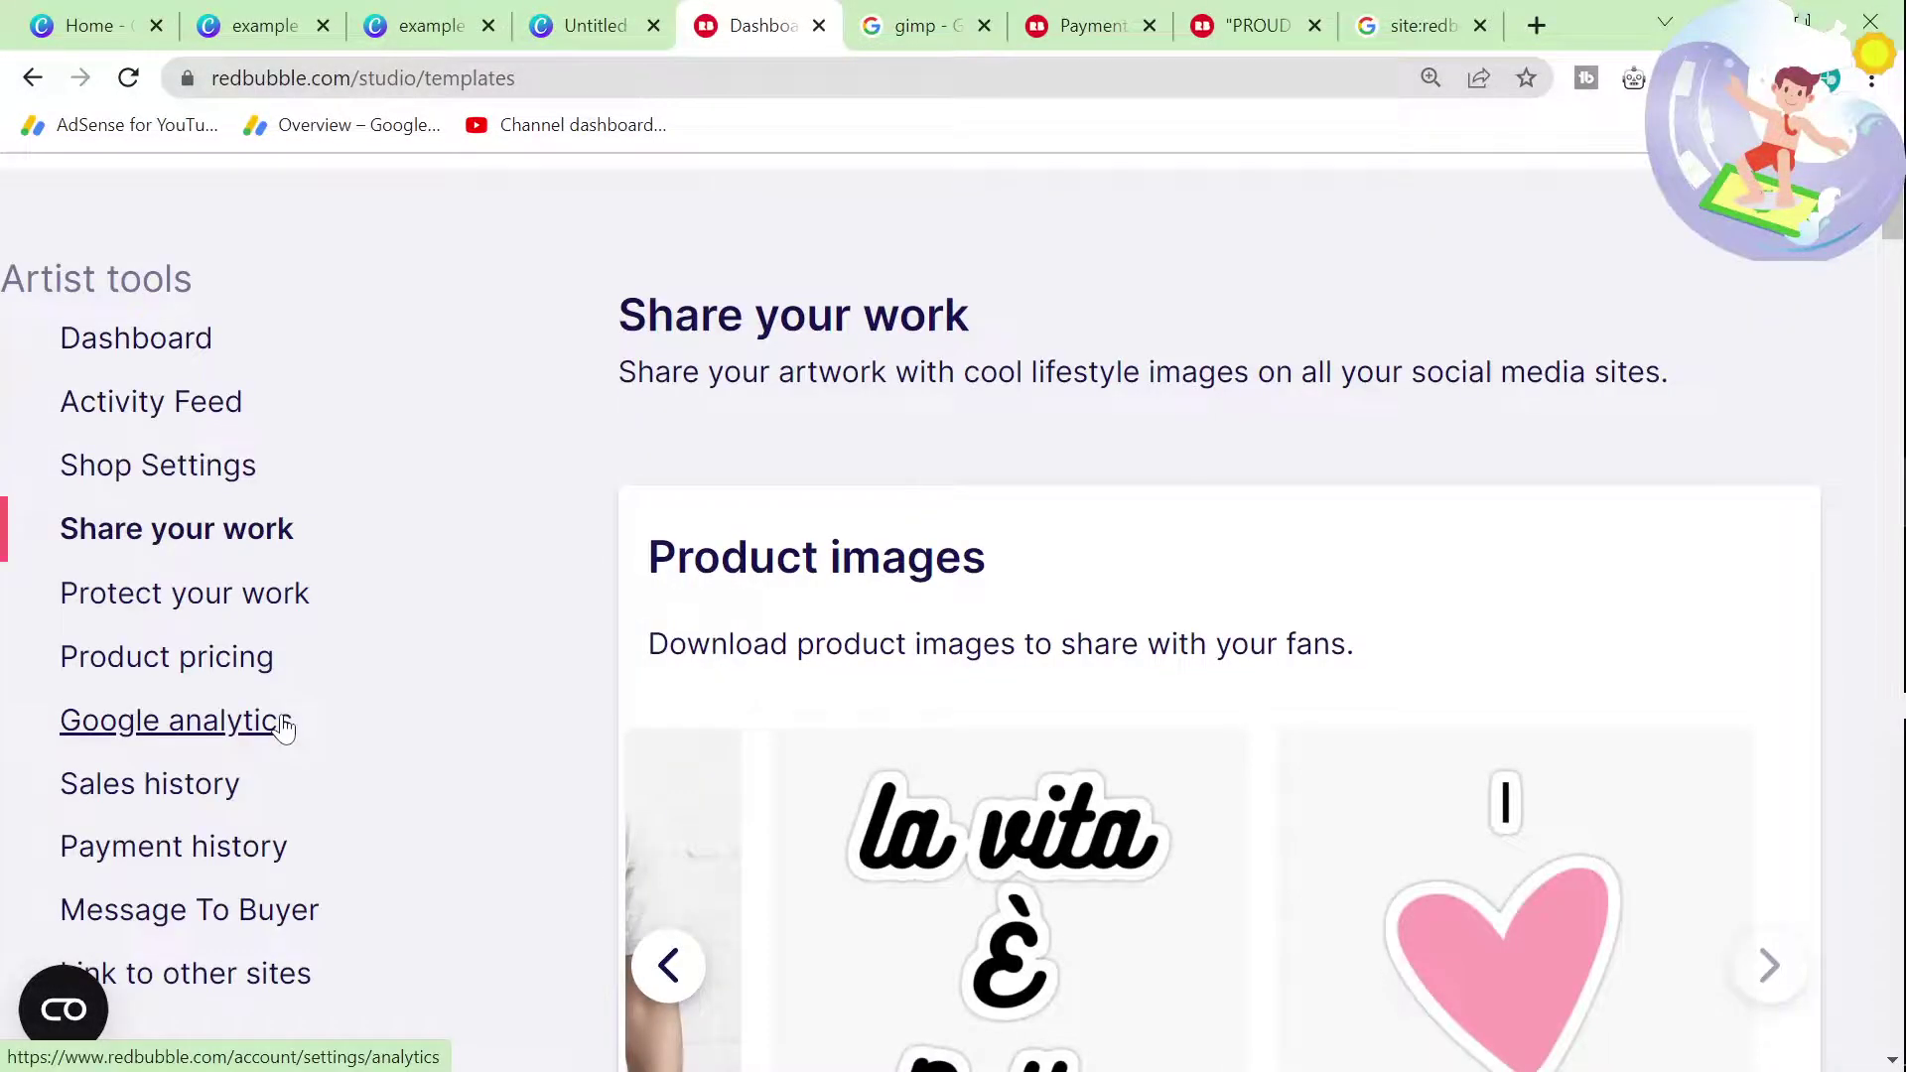
Step: Open Redbubble's Google Analytics settings and review the setup instructions and the Web Property ID field
left_click(282, 726)
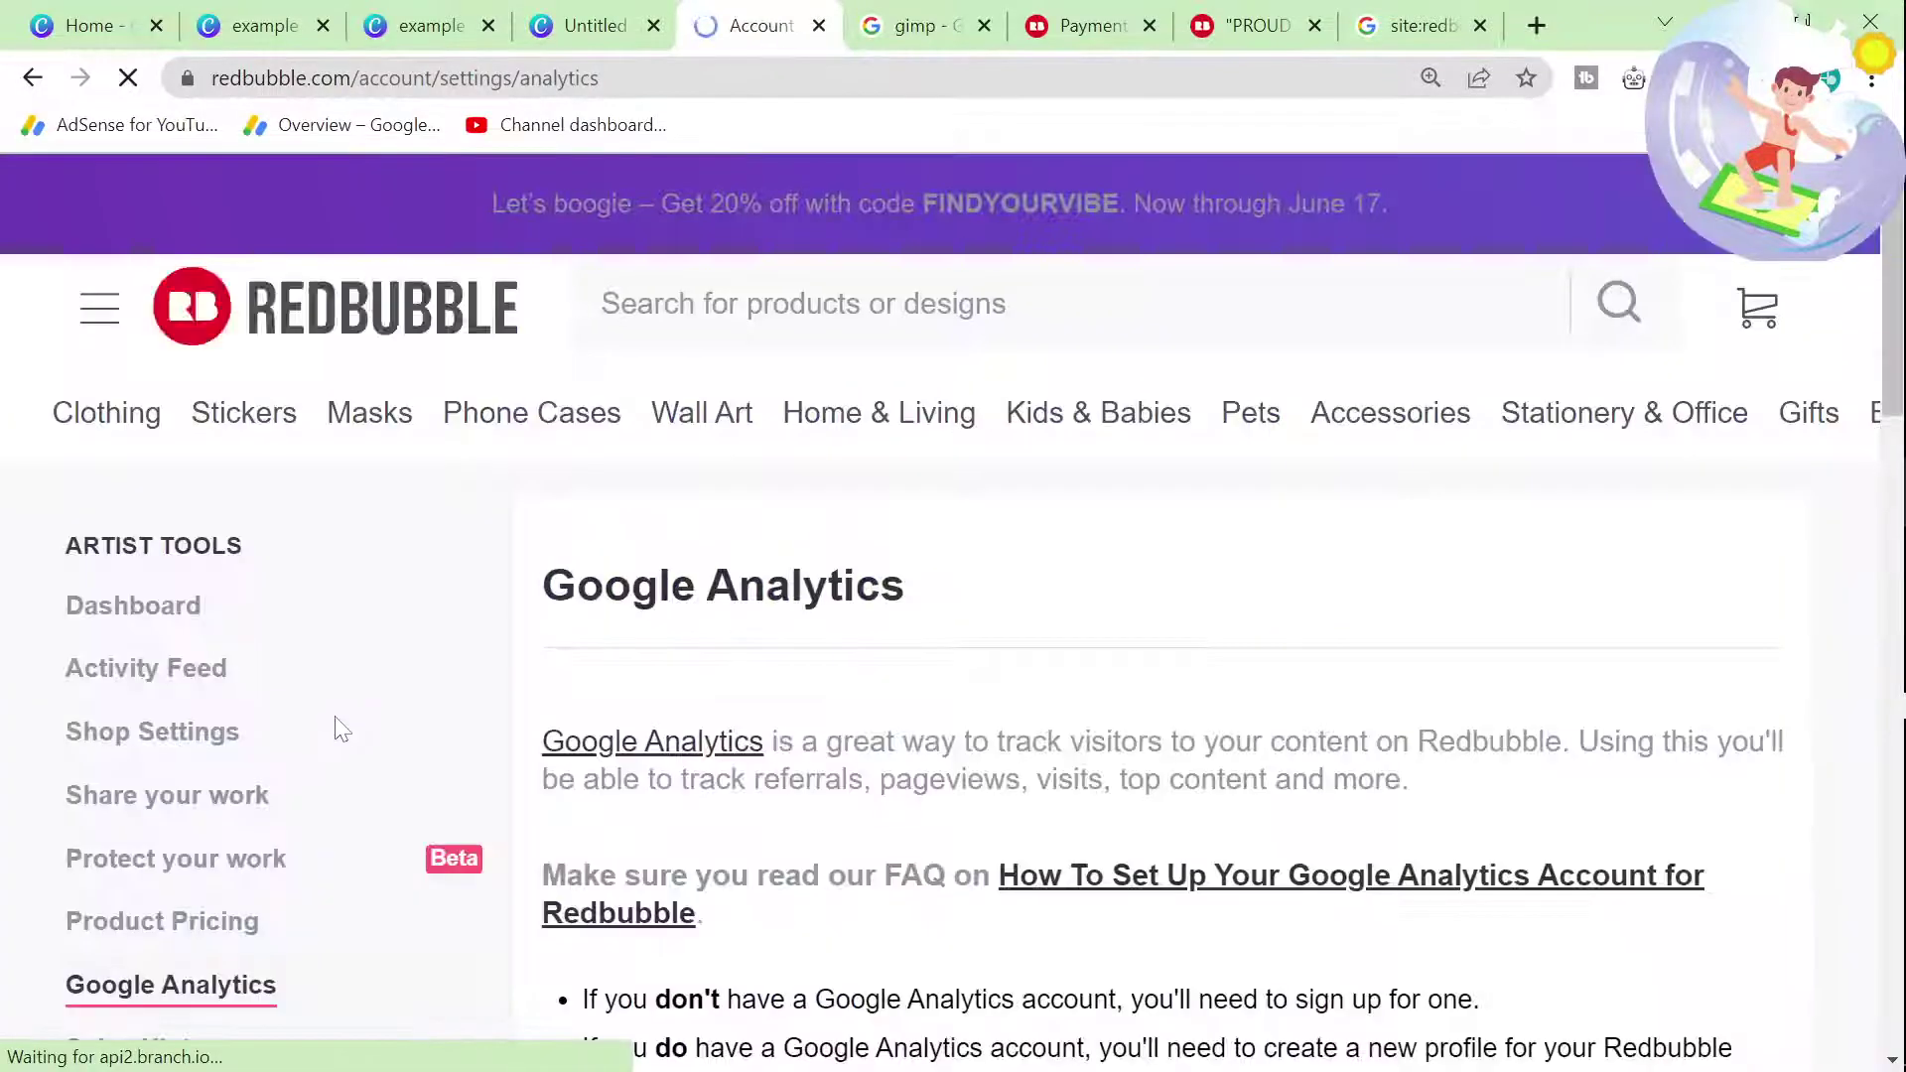
scroll(523, 778, "down", 5)
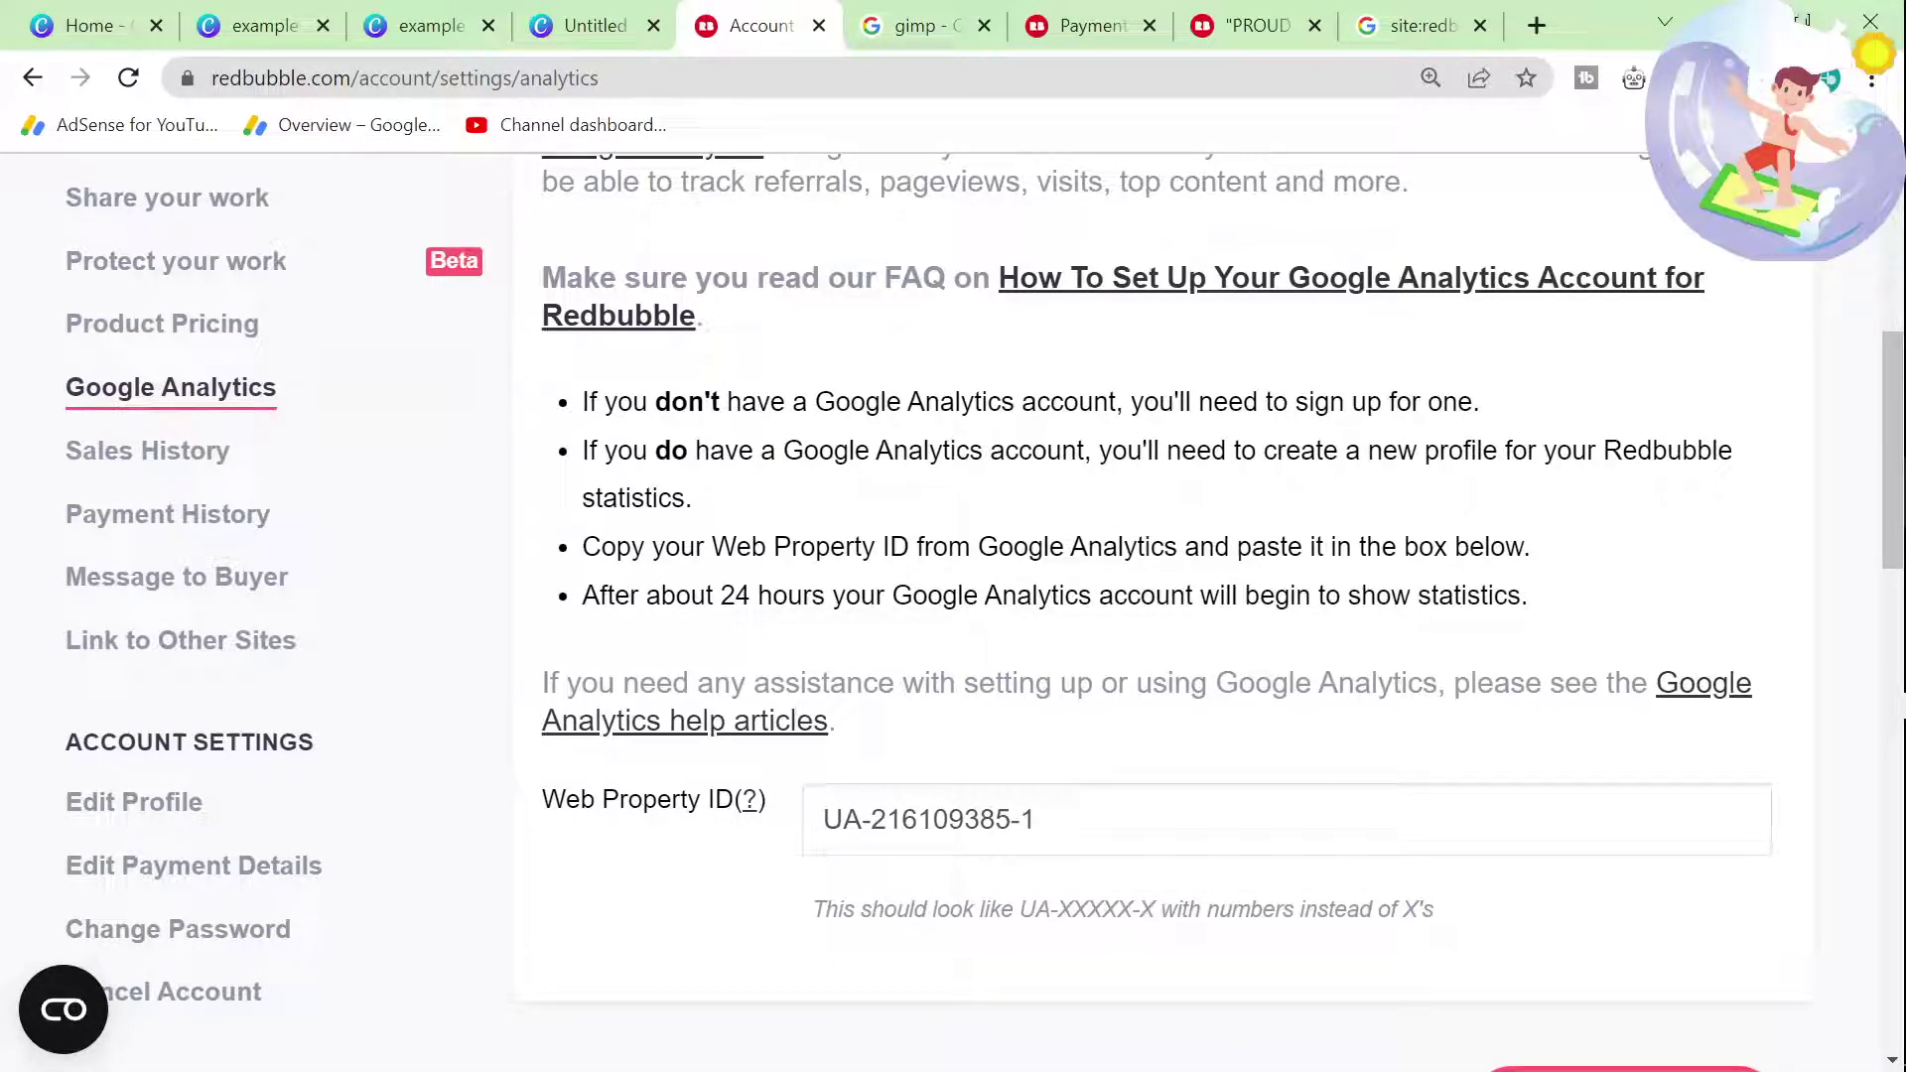
scroll(1151, 595, "up", 2)
mouse_move(1859, 992)
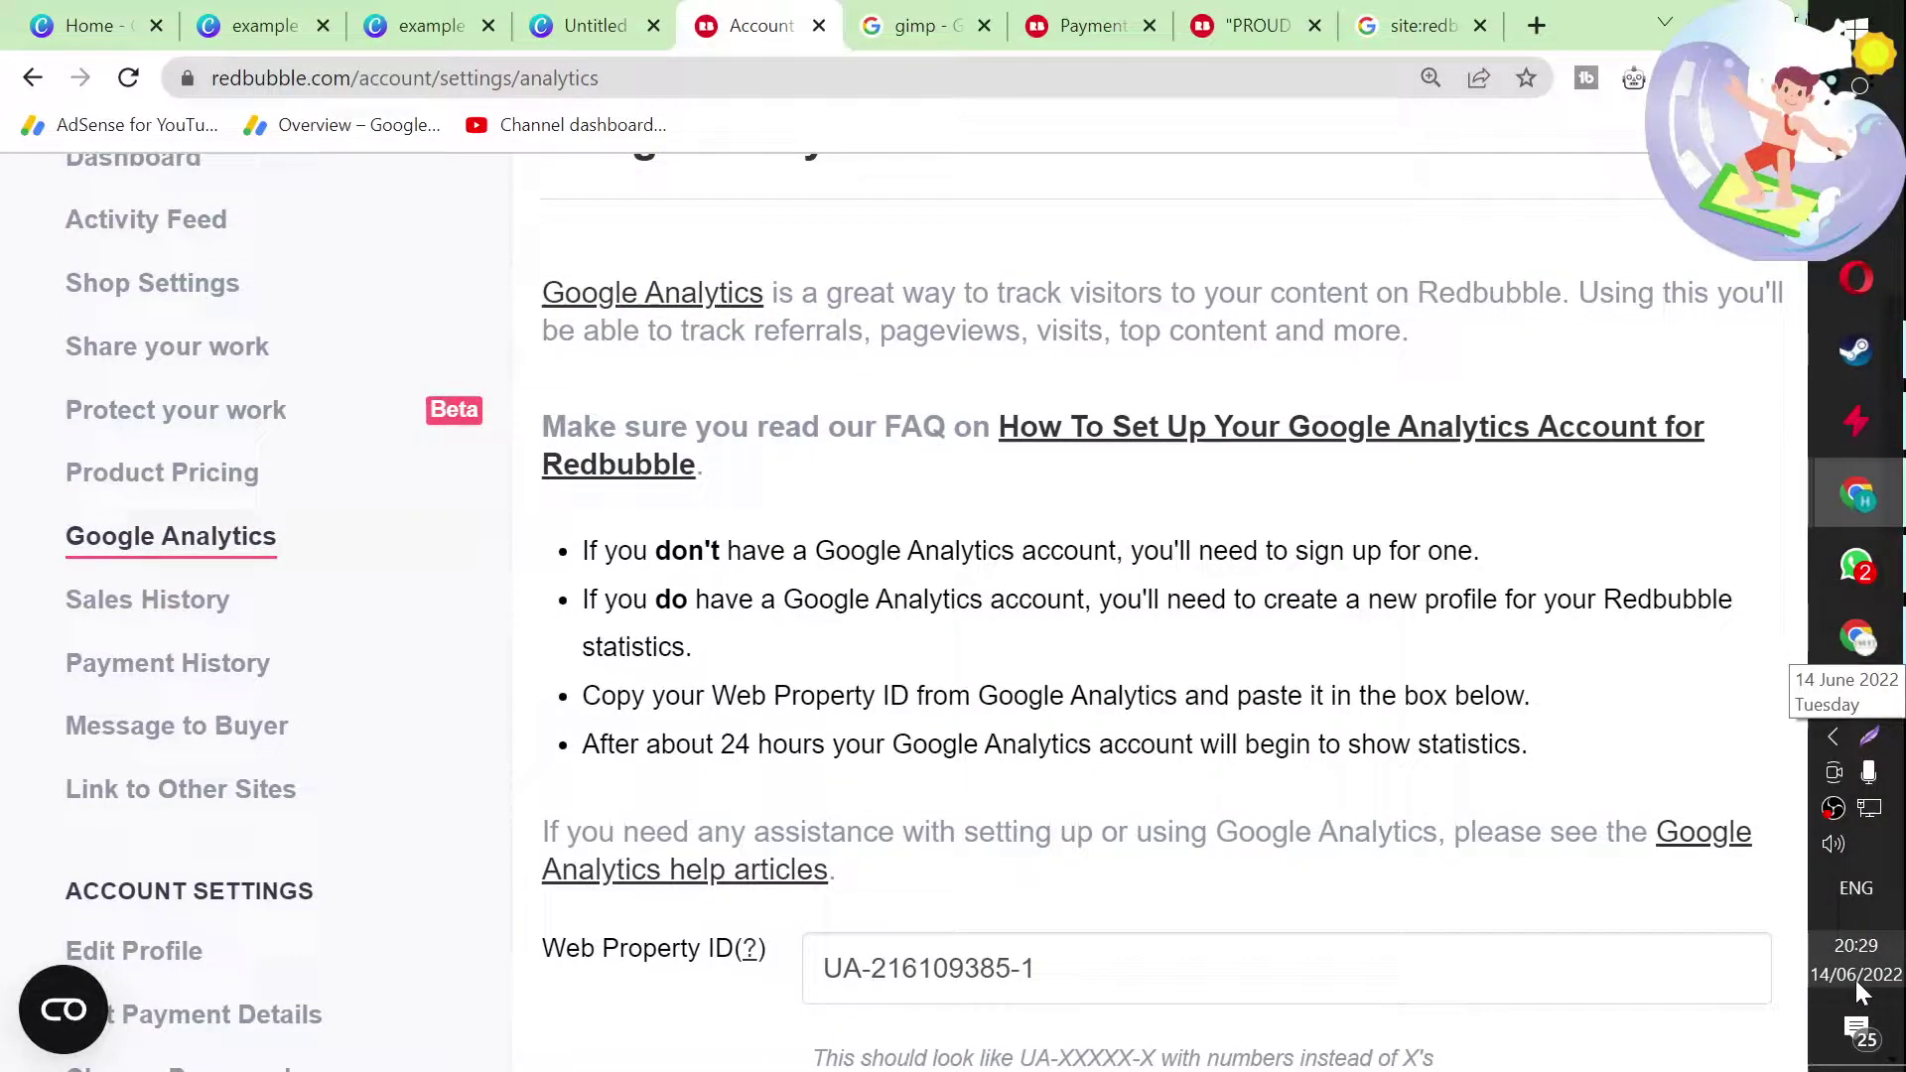
scroll(1151, 596, "up", 1)
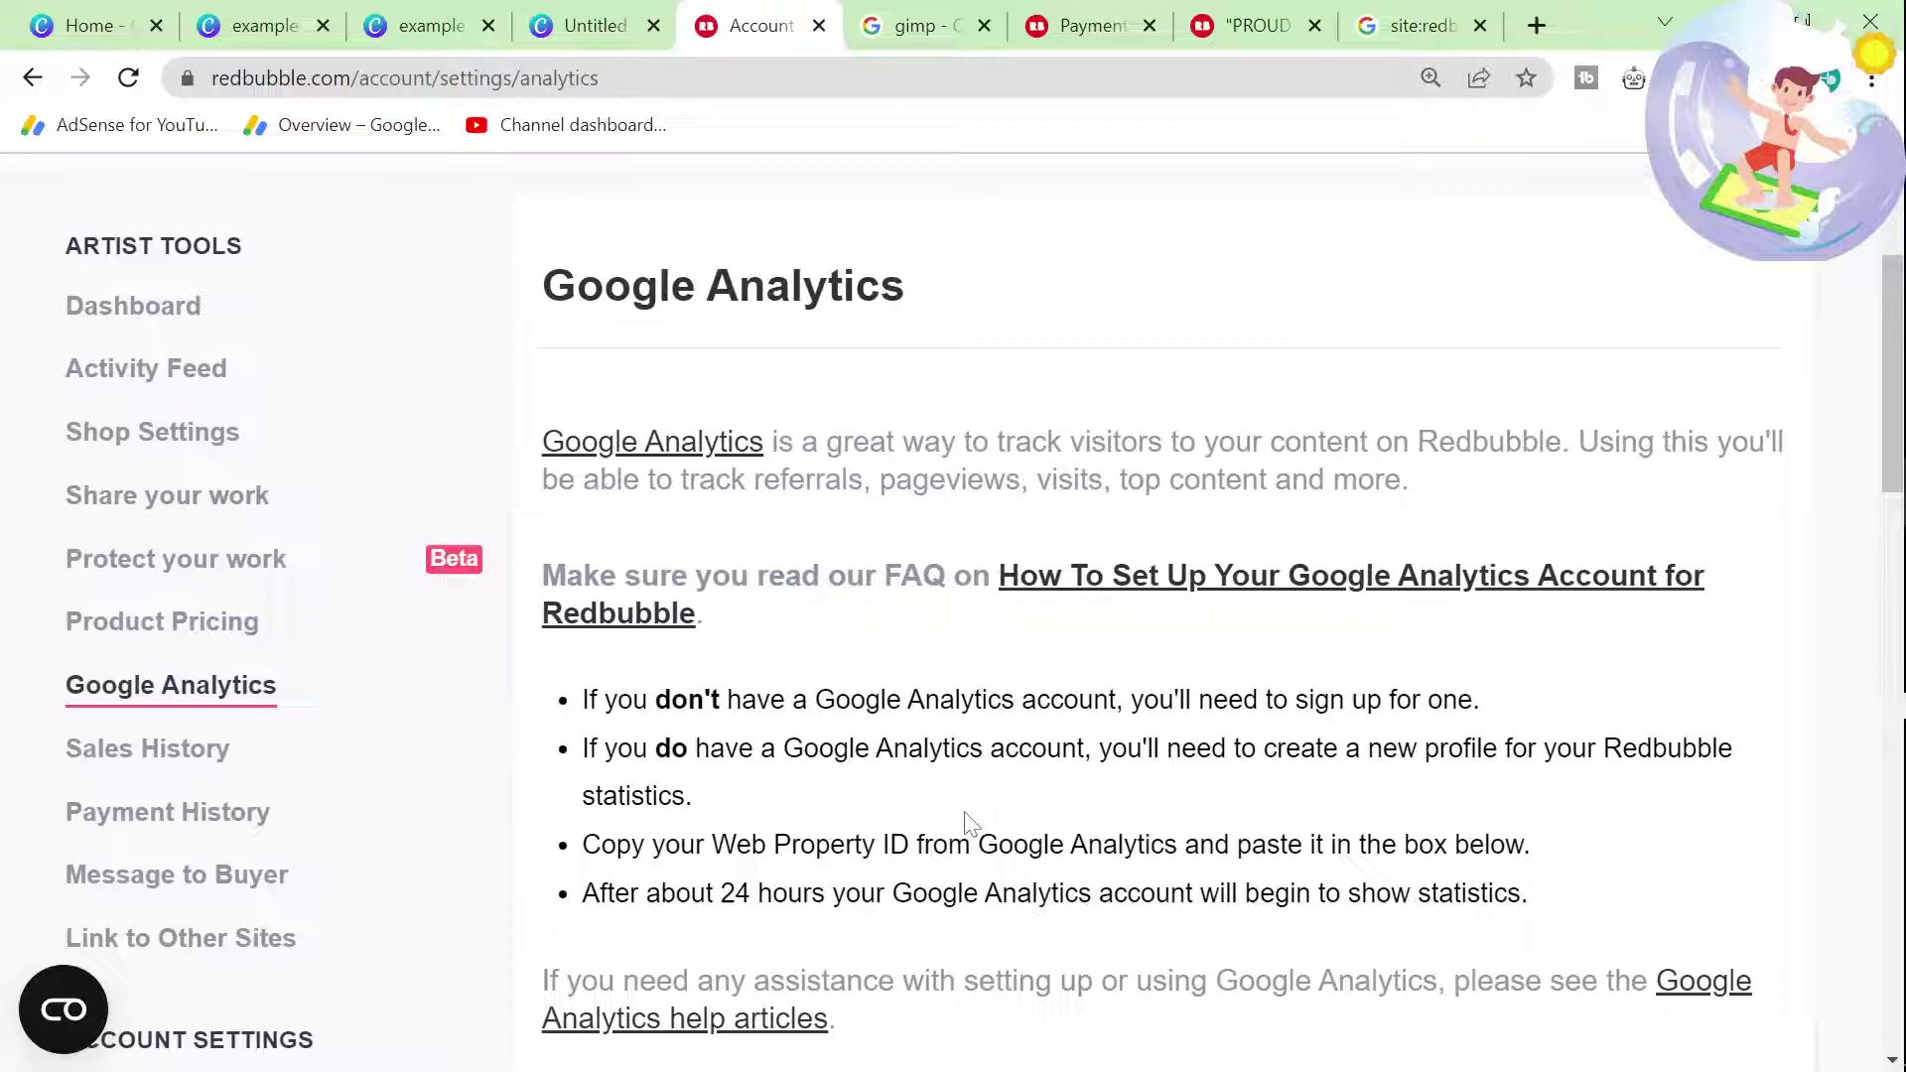
scroll(1152, 596, "down", 3)
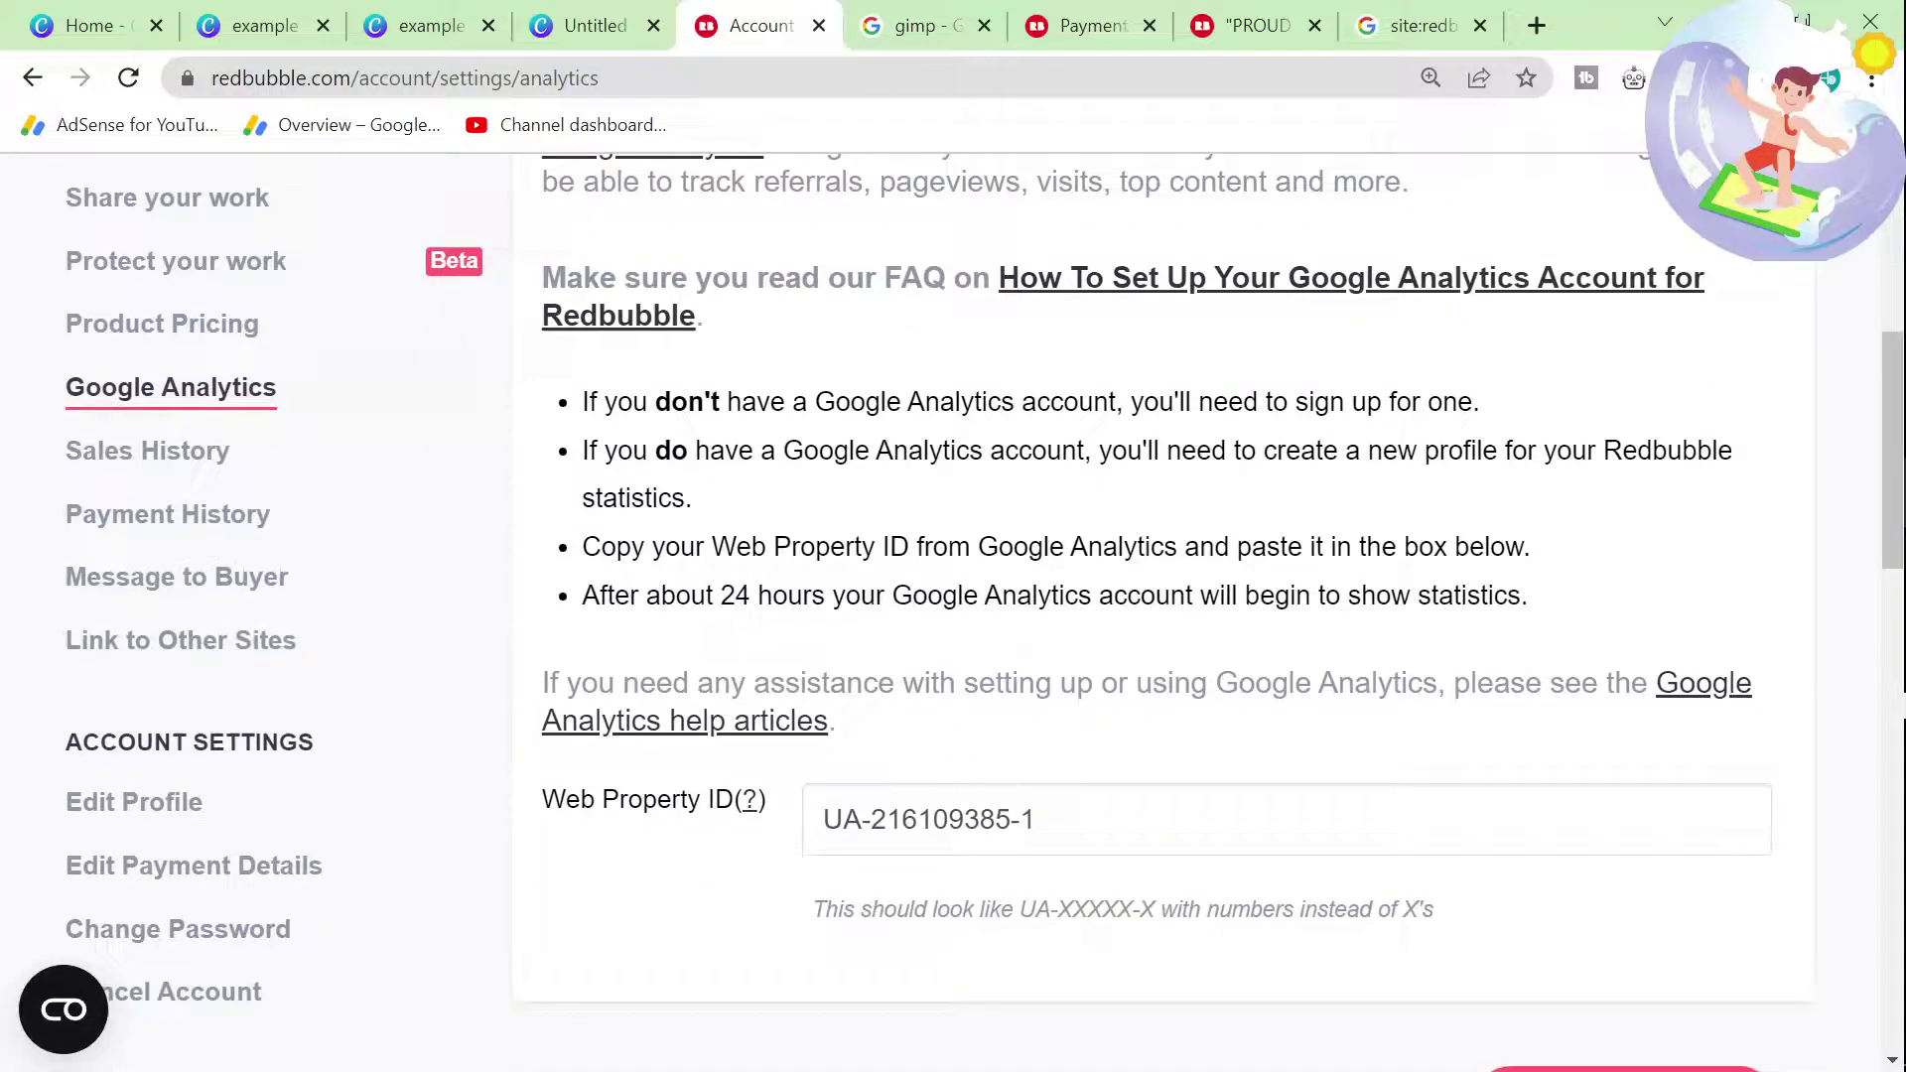
left_click_drag(1053, 820, 764, 816)
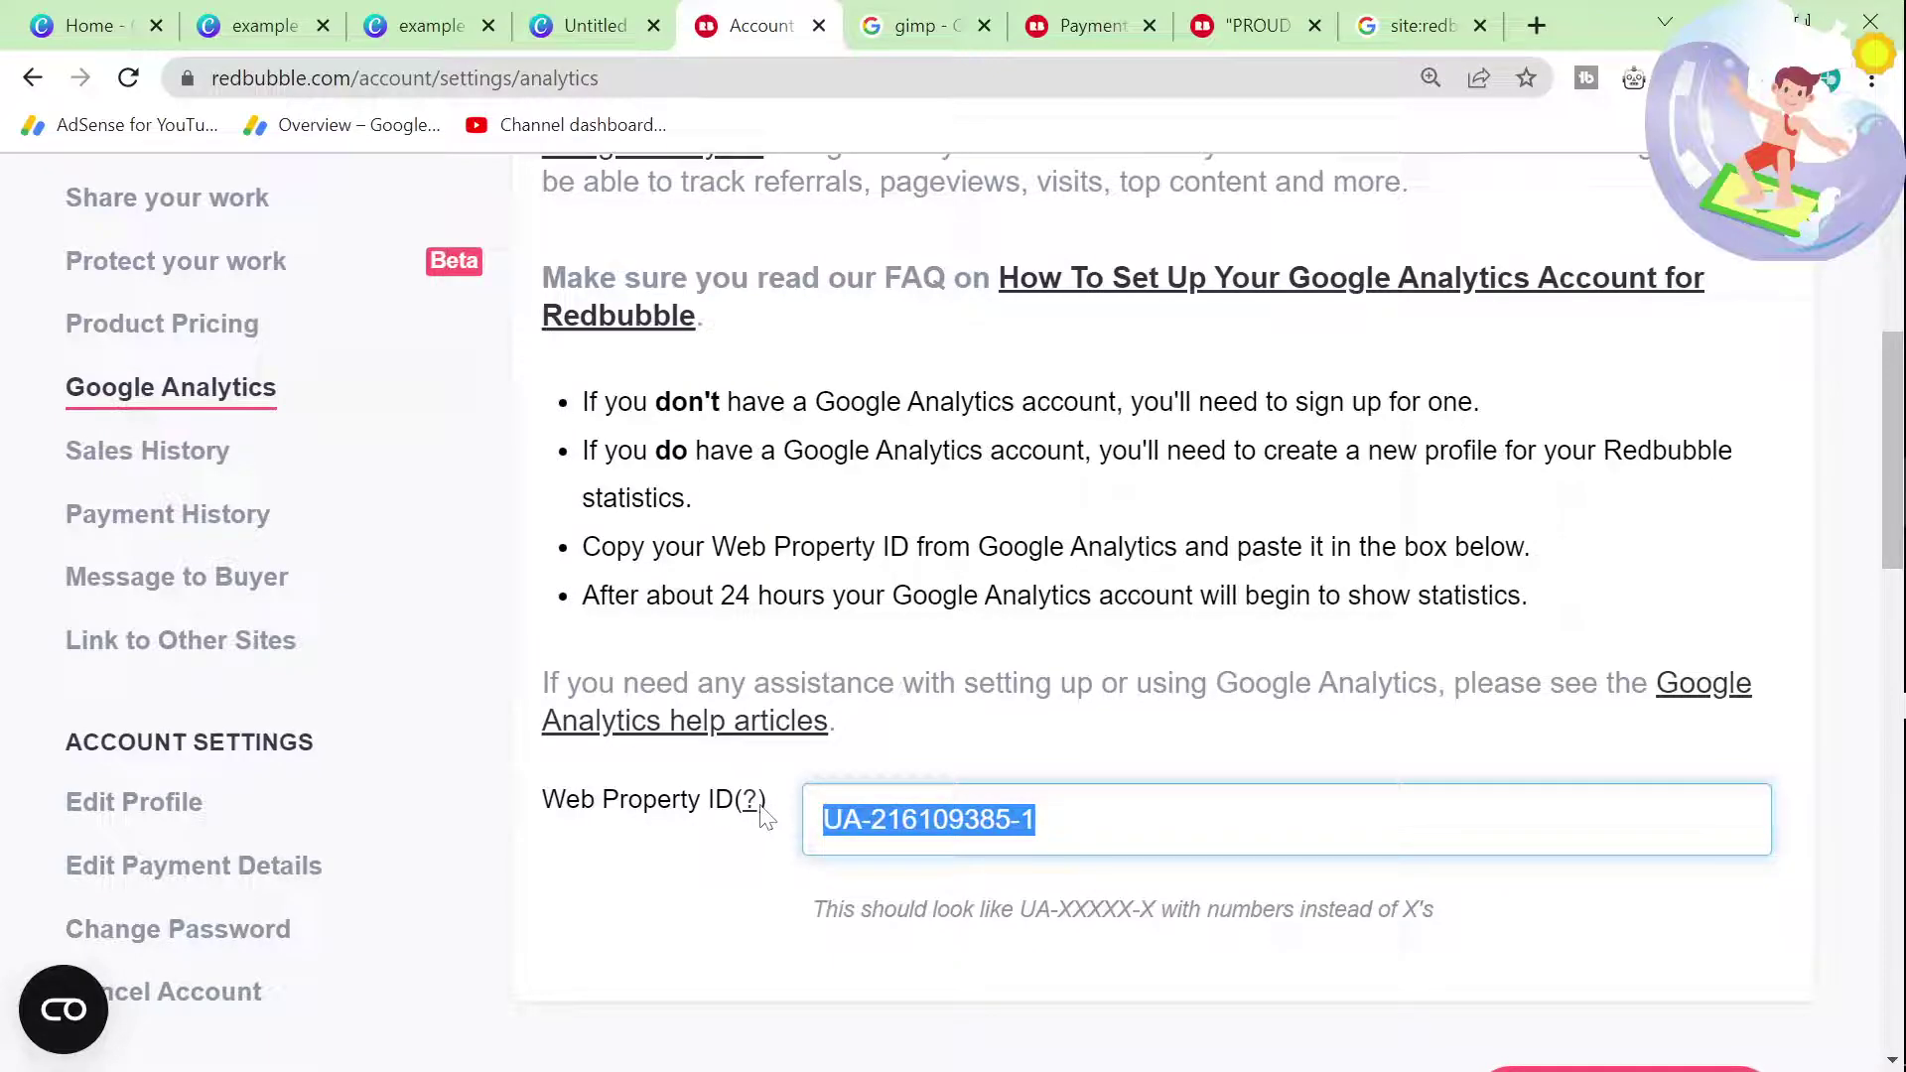
left_click(975, 766)
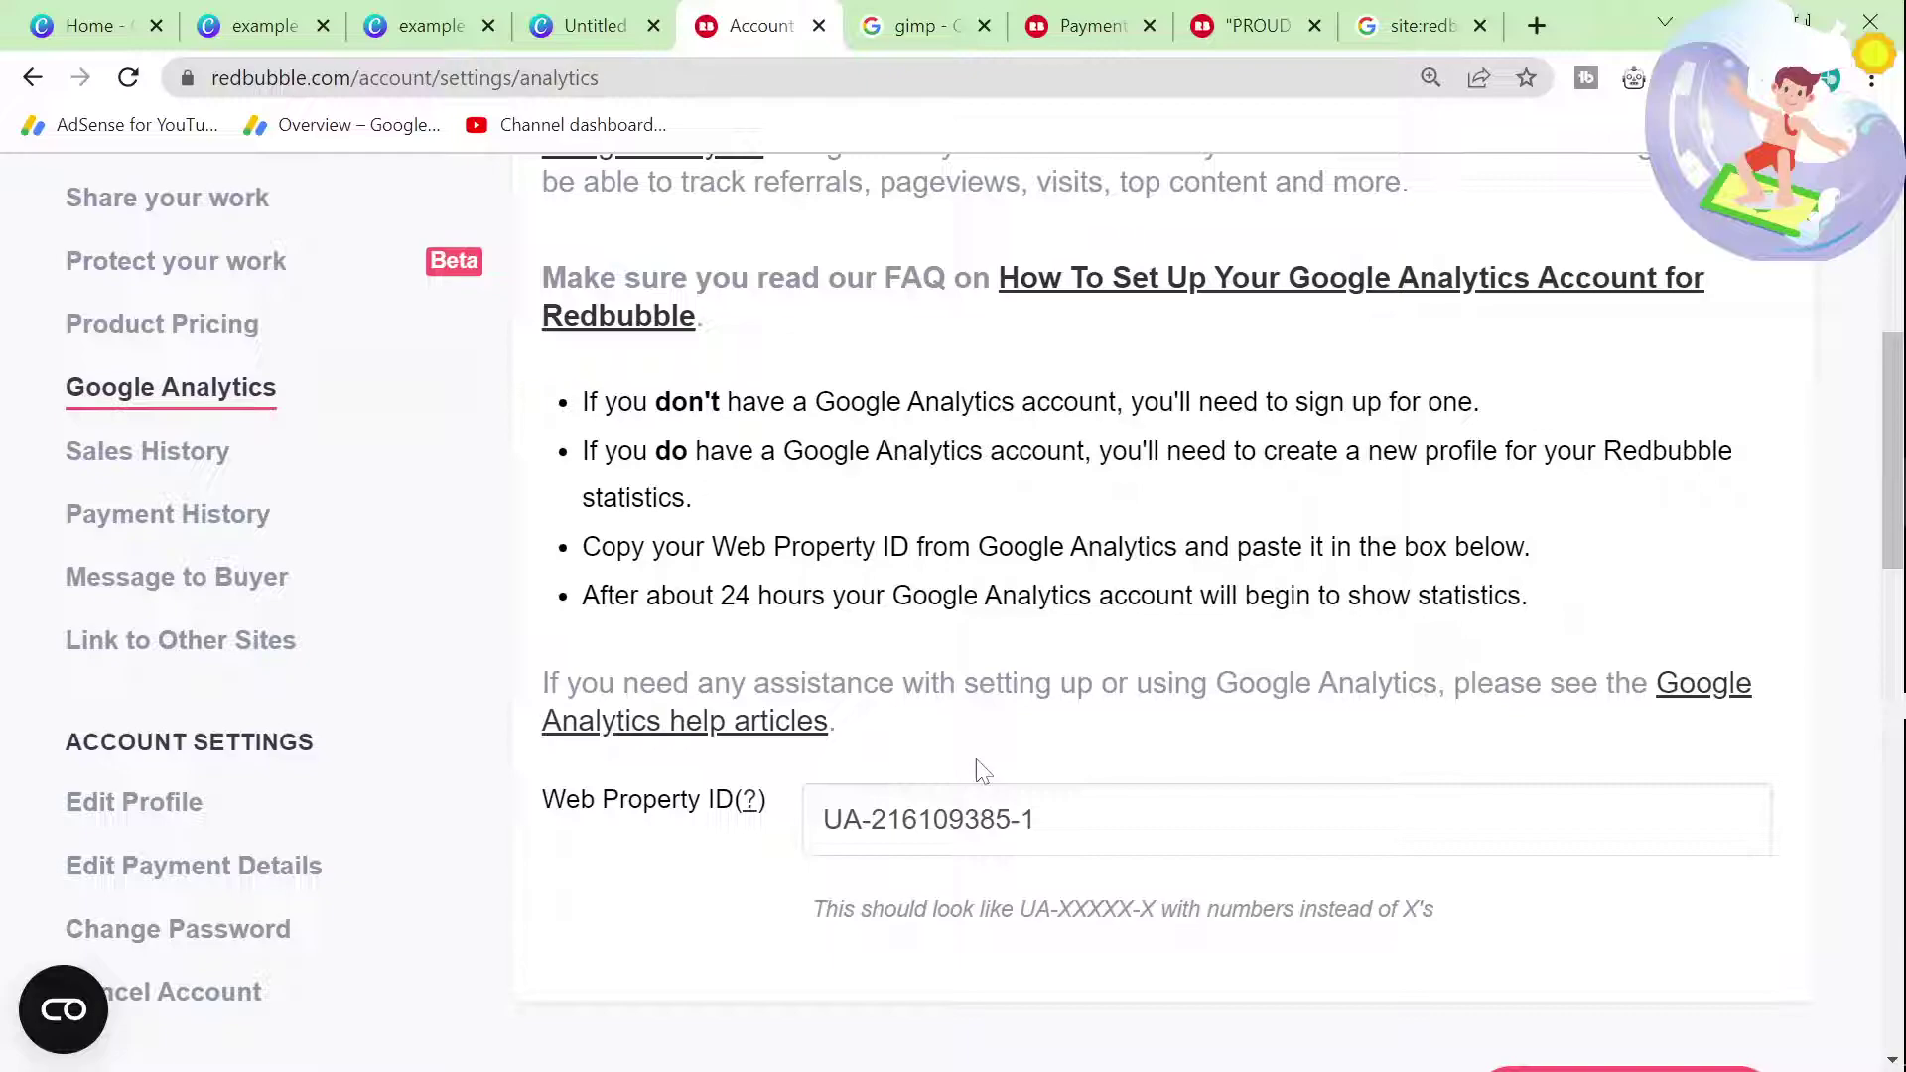
Step: Search for analytics in a new tab, open Google Analytics, and place its tab beside the Redbubble account settings tab
left_click(1533, 28)
type("analytics")
key("Return")
left_click(343, 426)
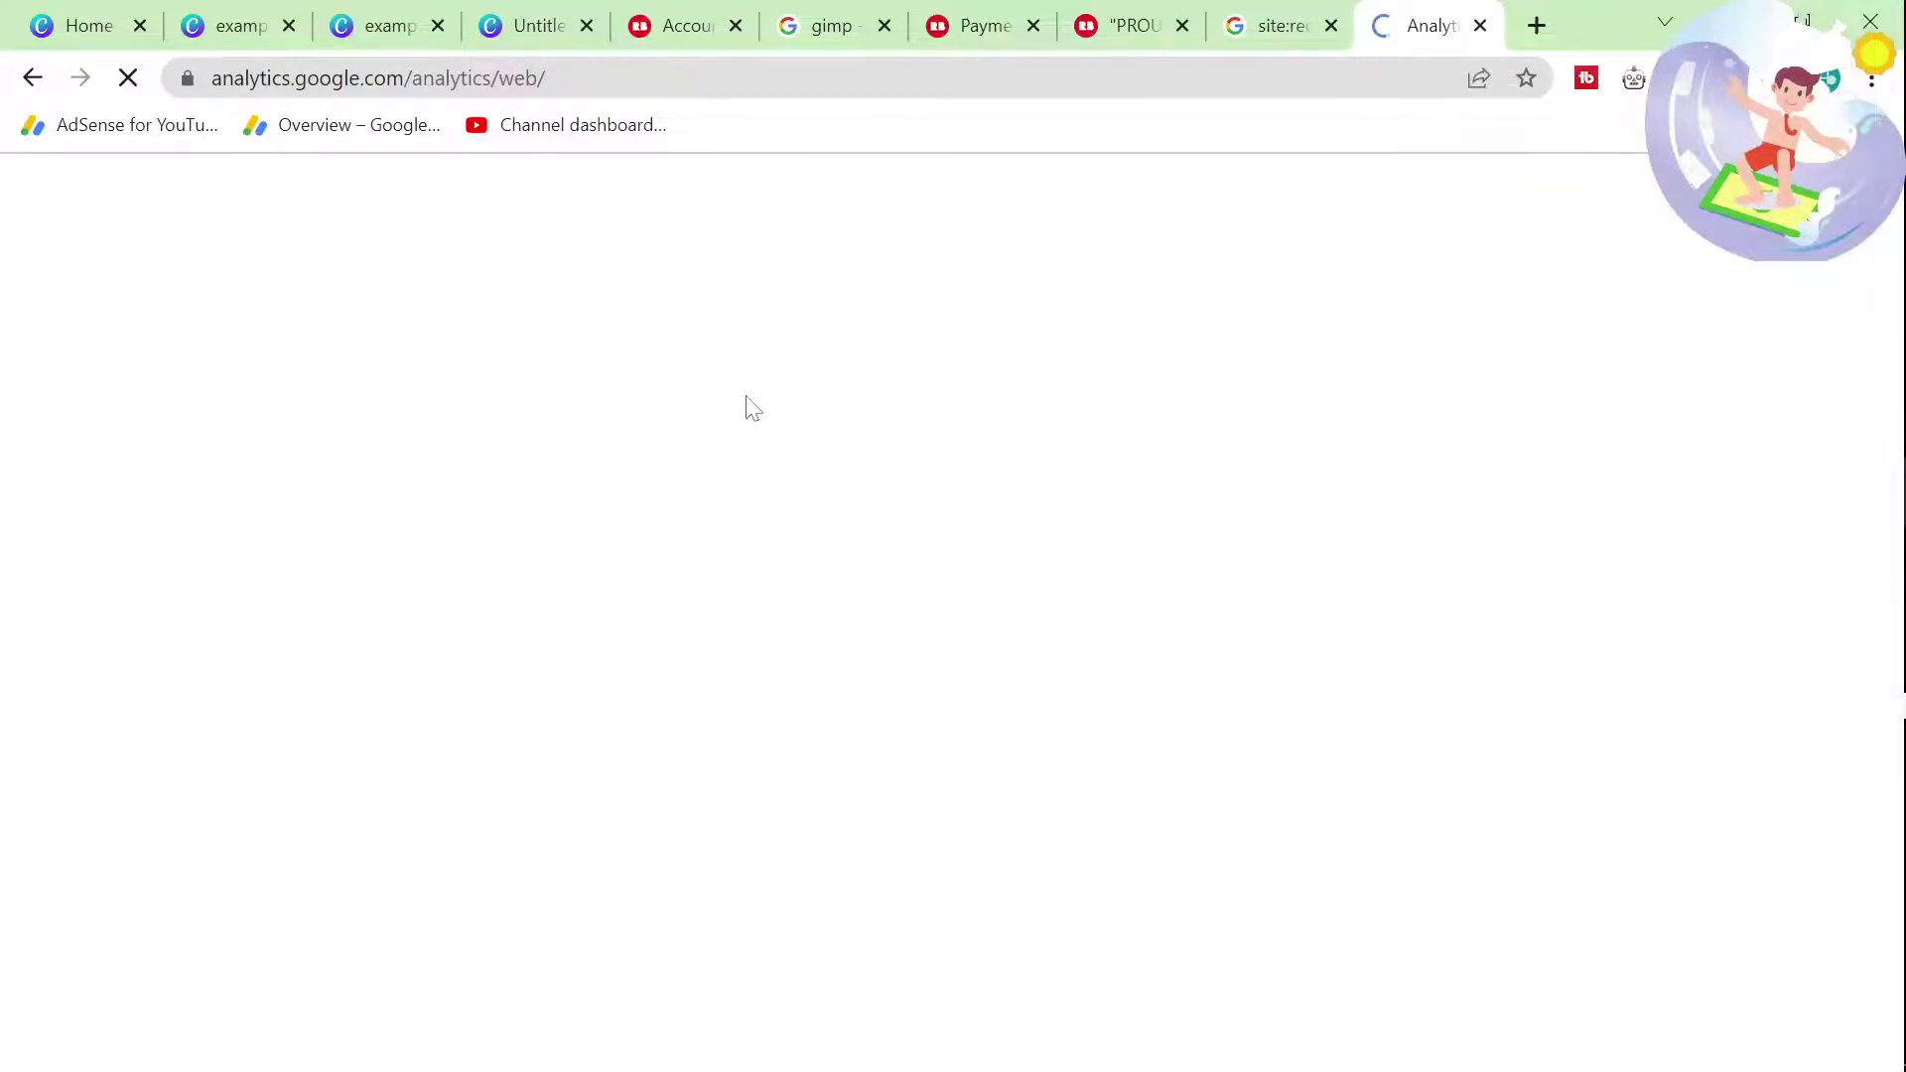
left_click_drag(1451, 6, 852, 8)
left_click(691, 12)
left_click(840, 6)
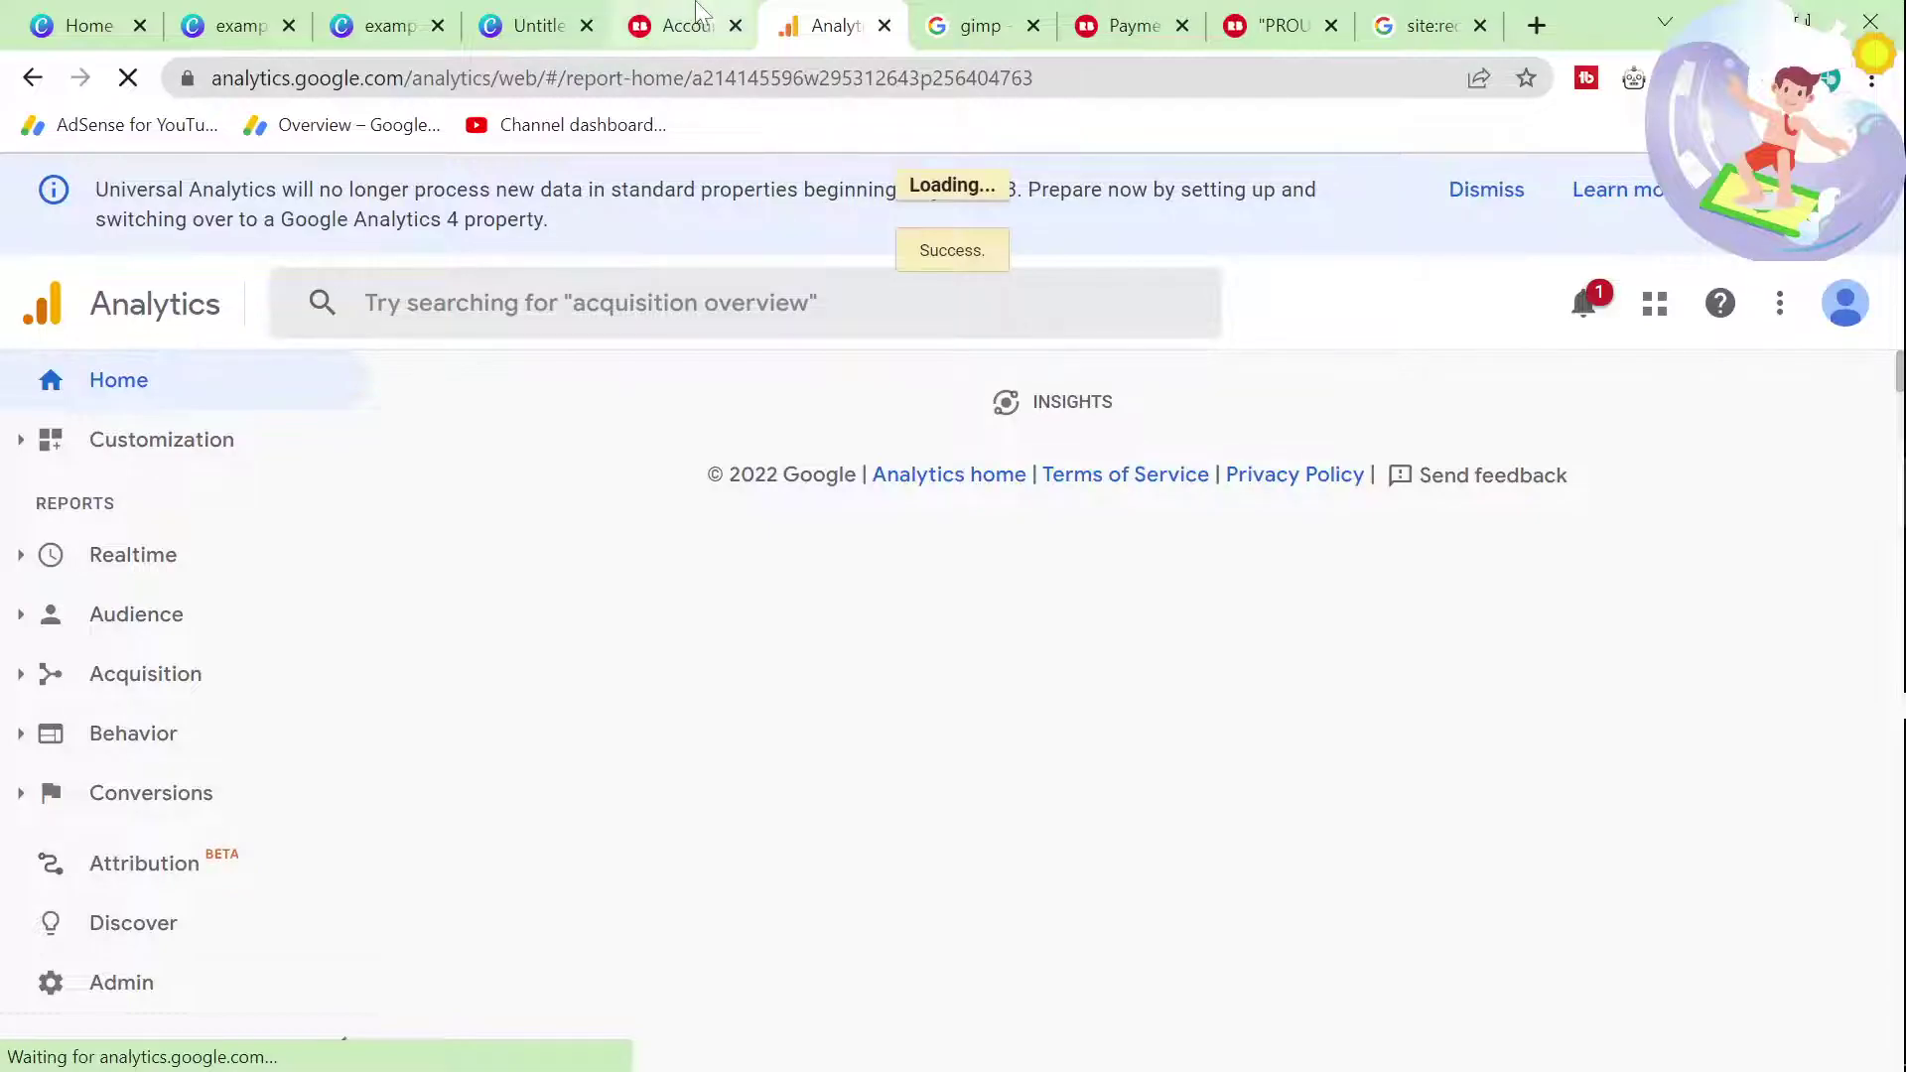
left_click(695, 12)
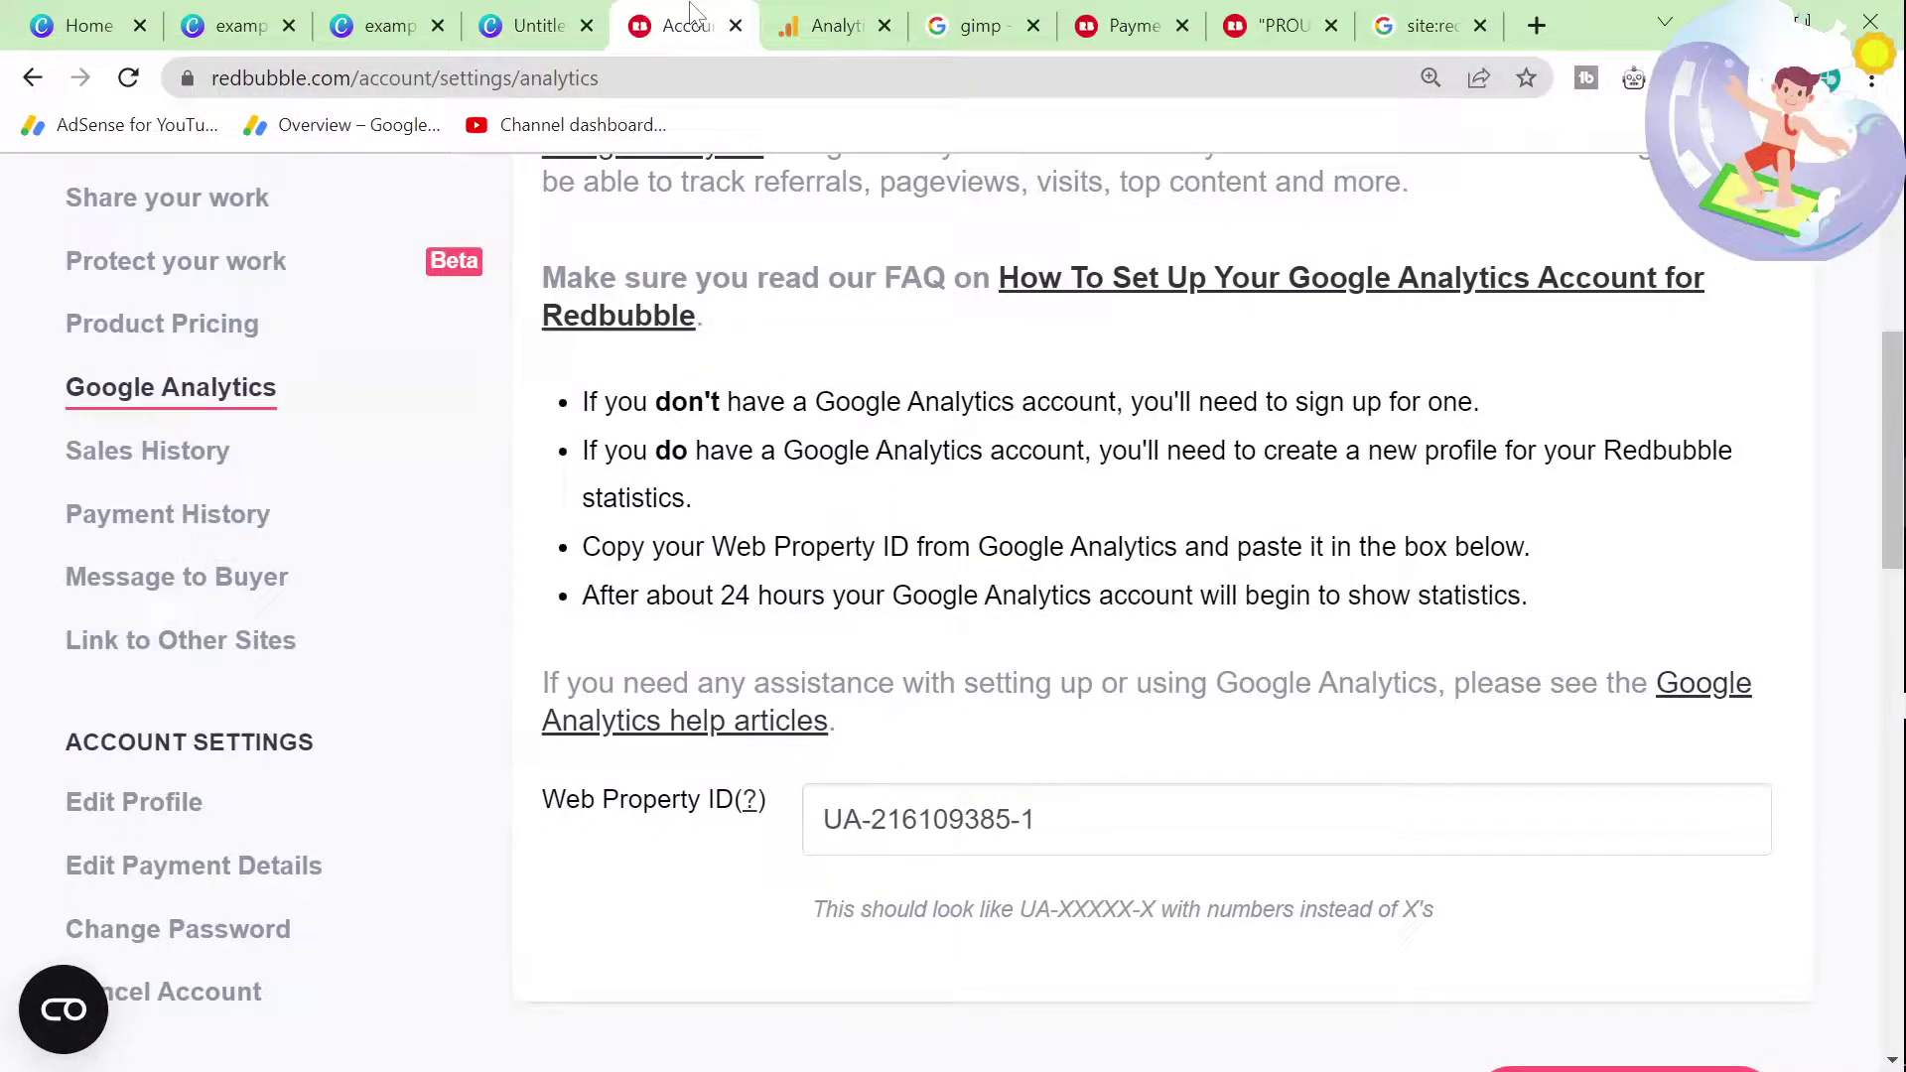
left_click(809, 22)
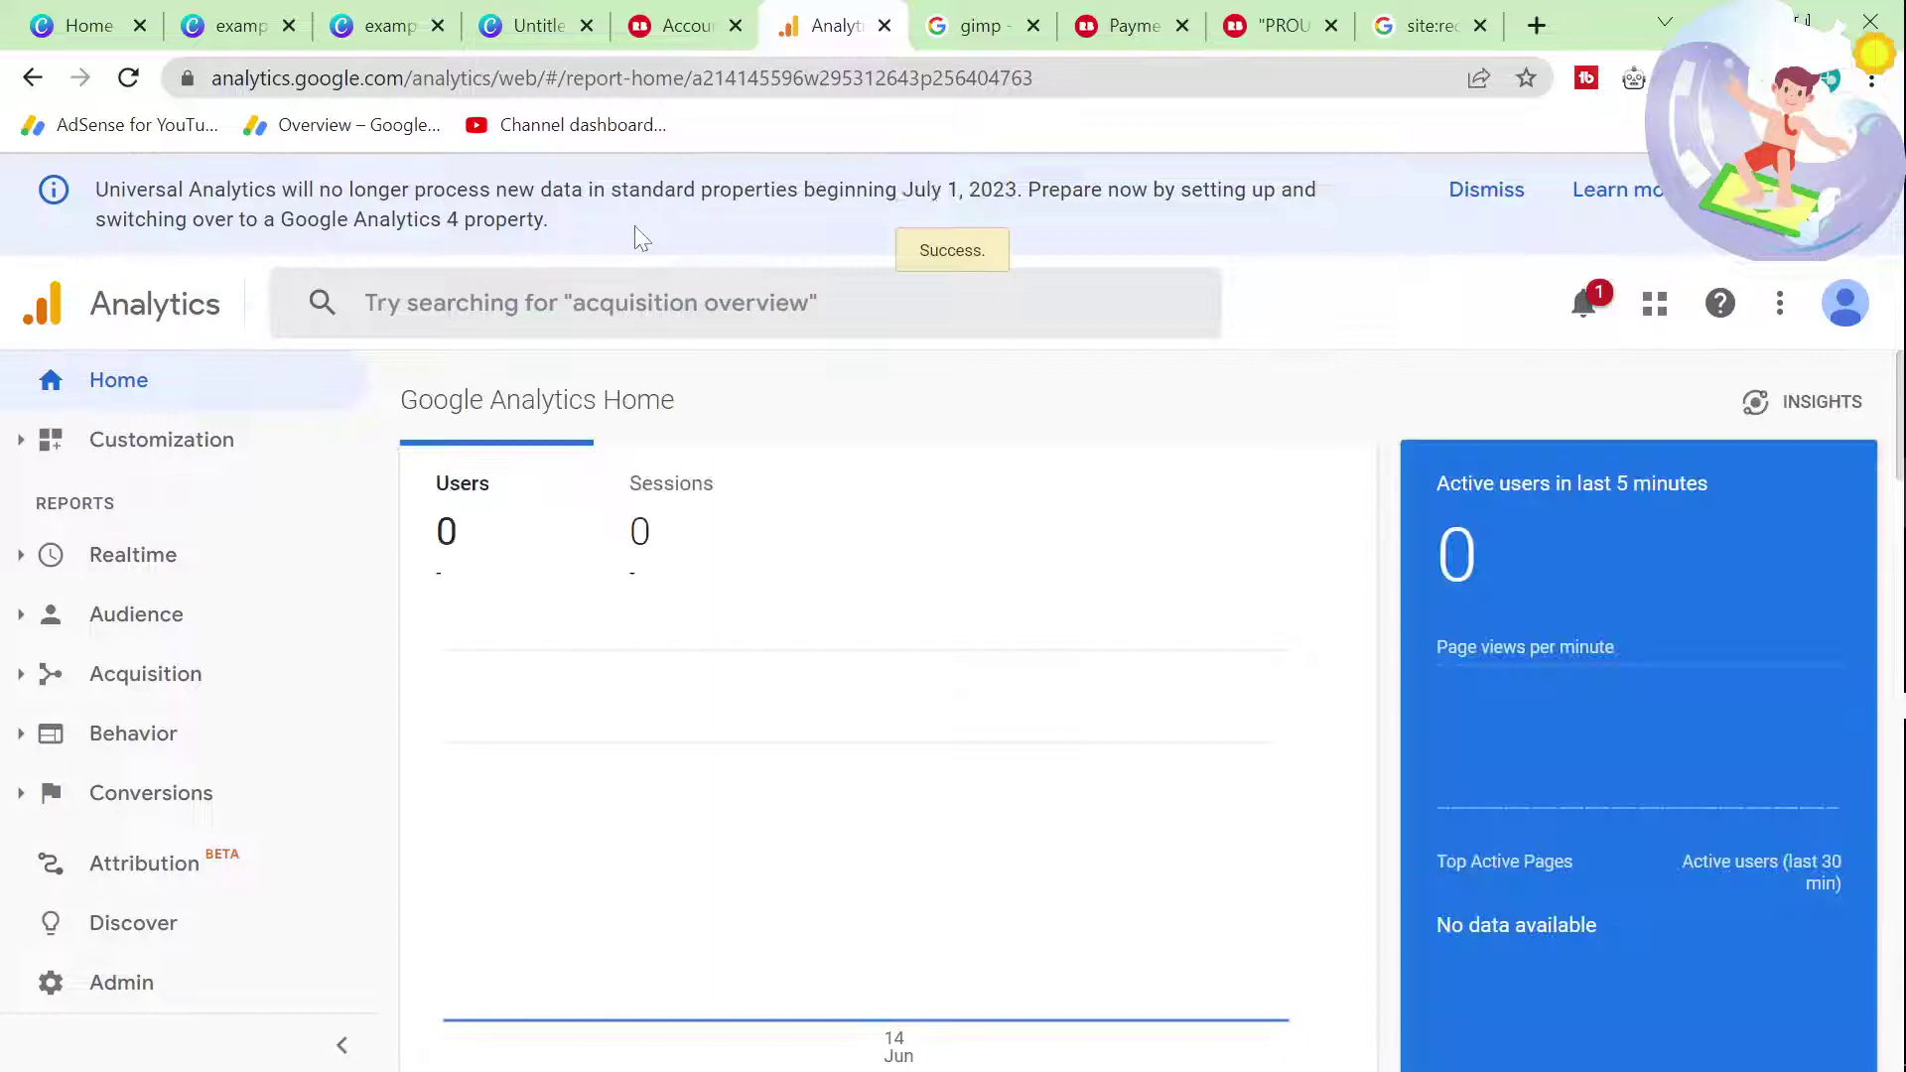
Step: Start creating a property in the Google Analytics admin area and name it exampleredbubblevideo
left_click(159, 986)
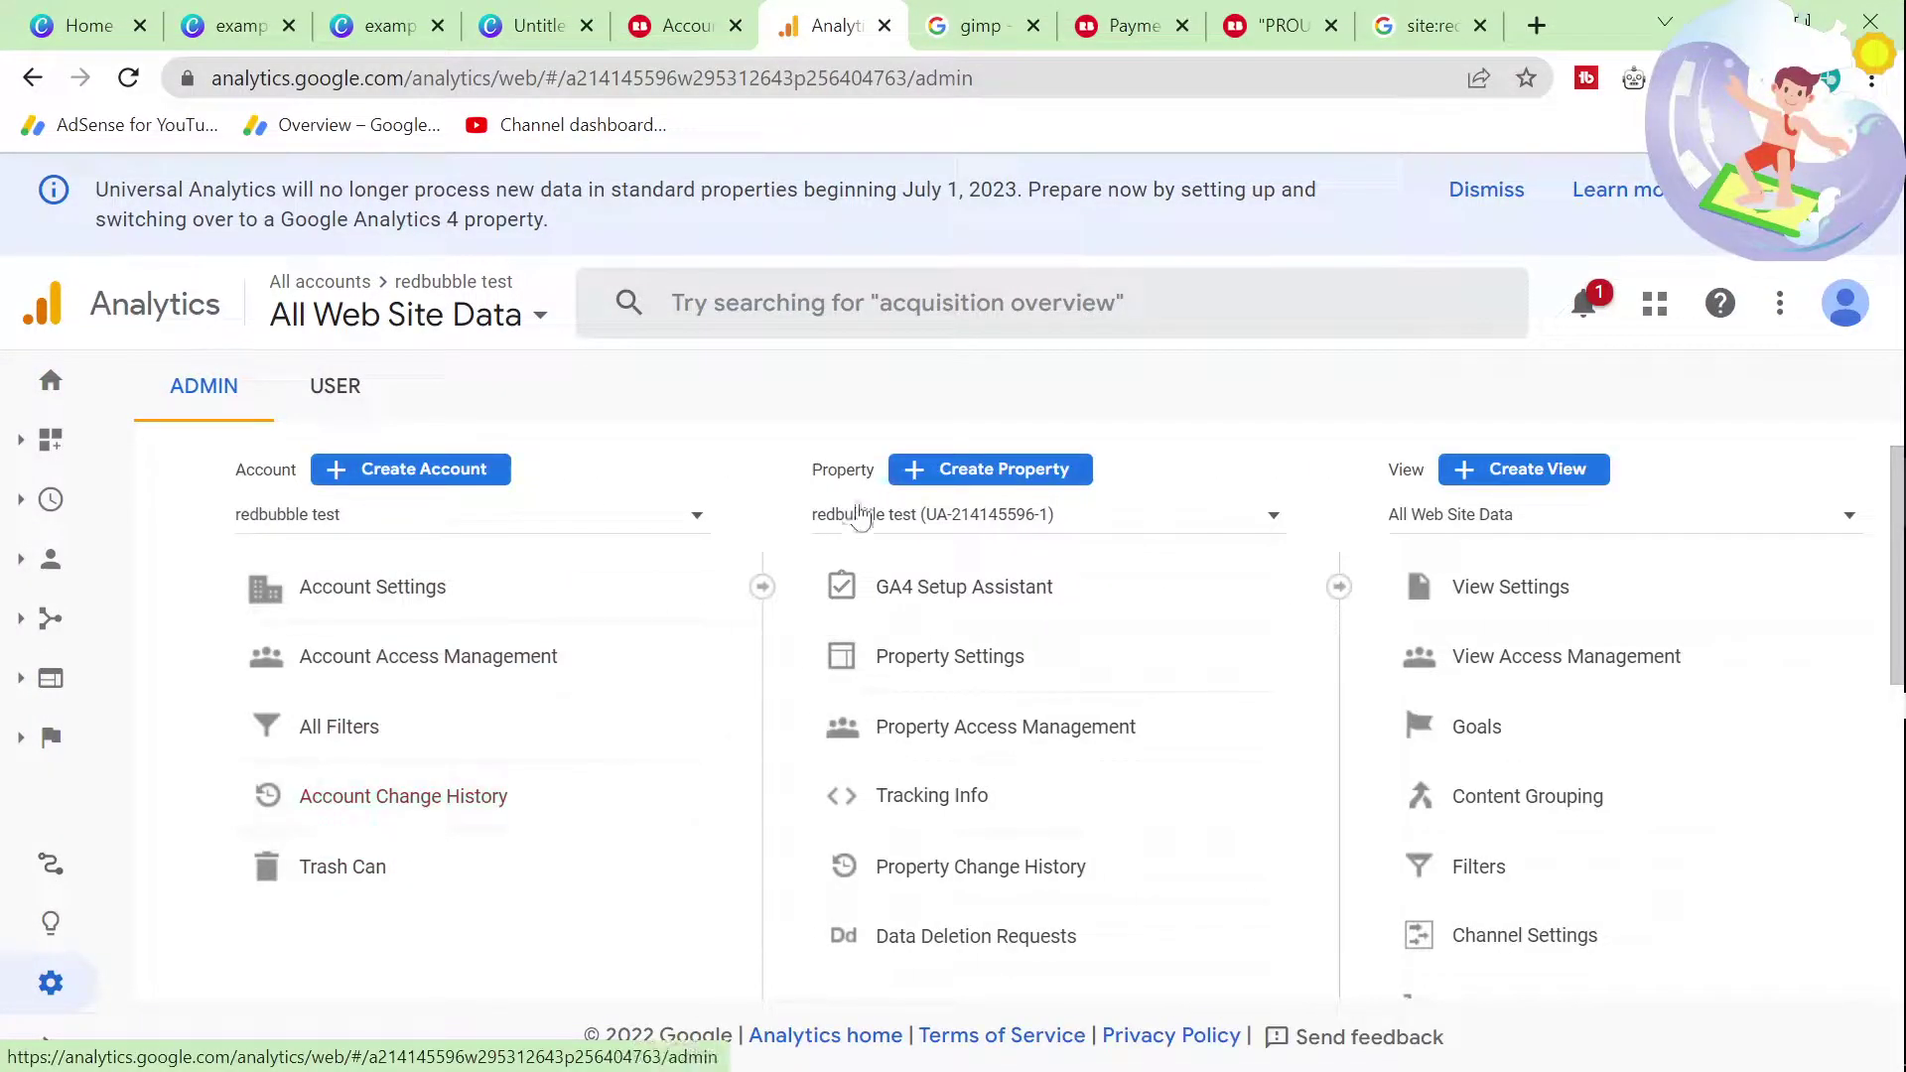
left_click(924, 470)
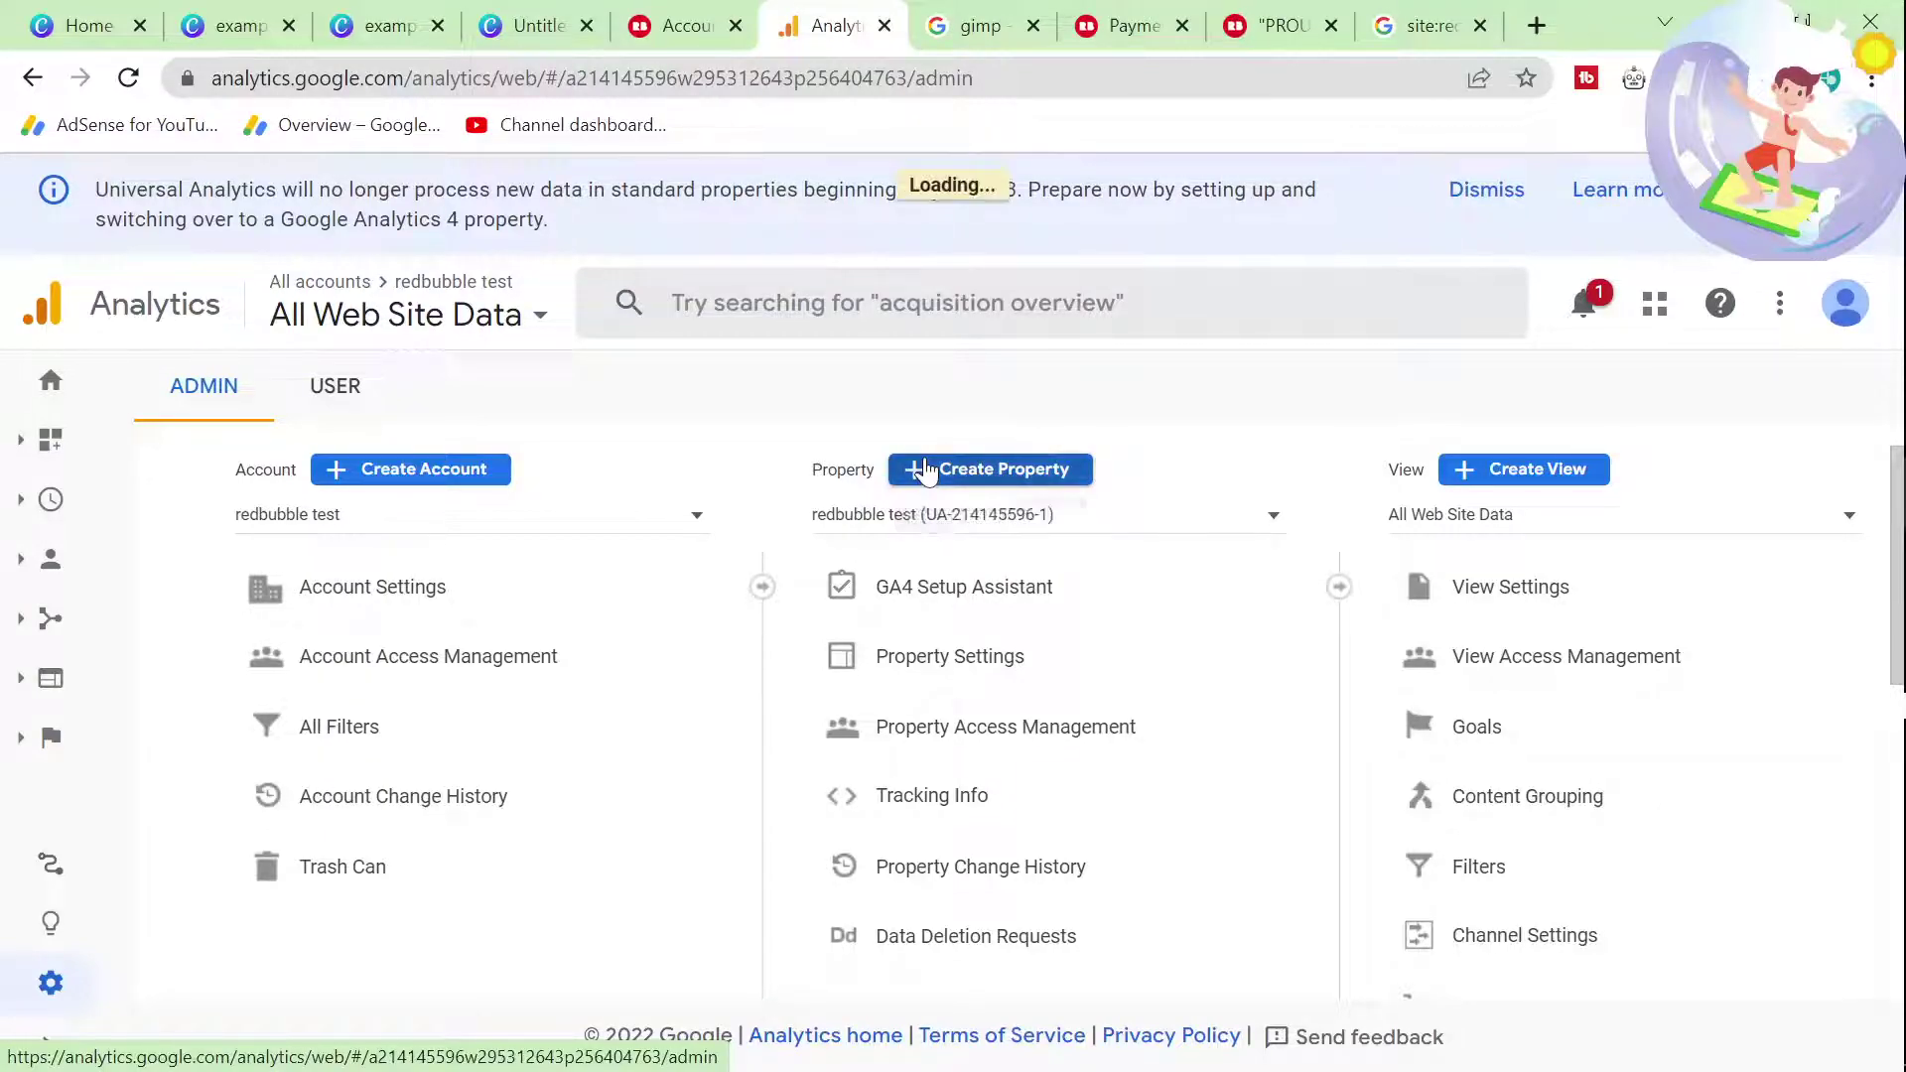
scroll(521, 663, "down", 2)
left_click(641, 632)
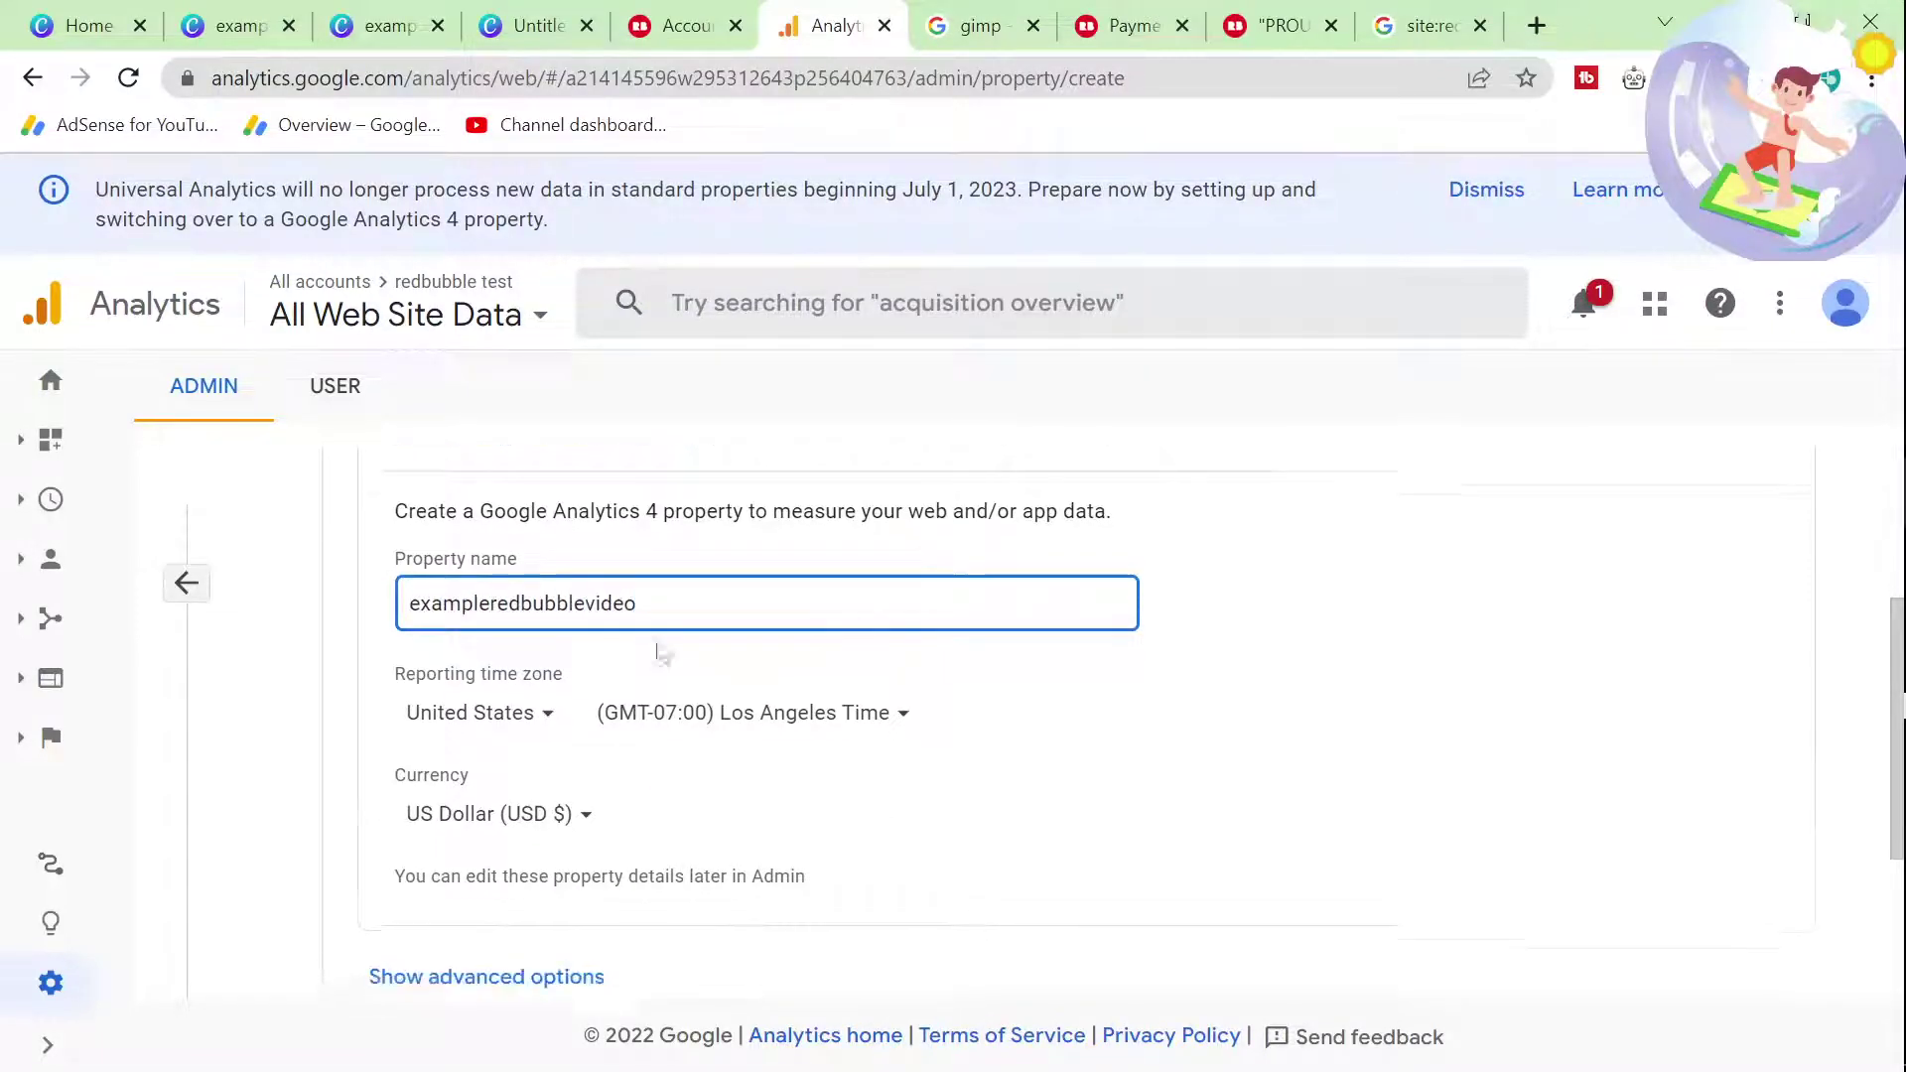
Step: Show the new property's advanced options and read the notice about Universal Analytics properties
scroll(486, 736, "down", 3)
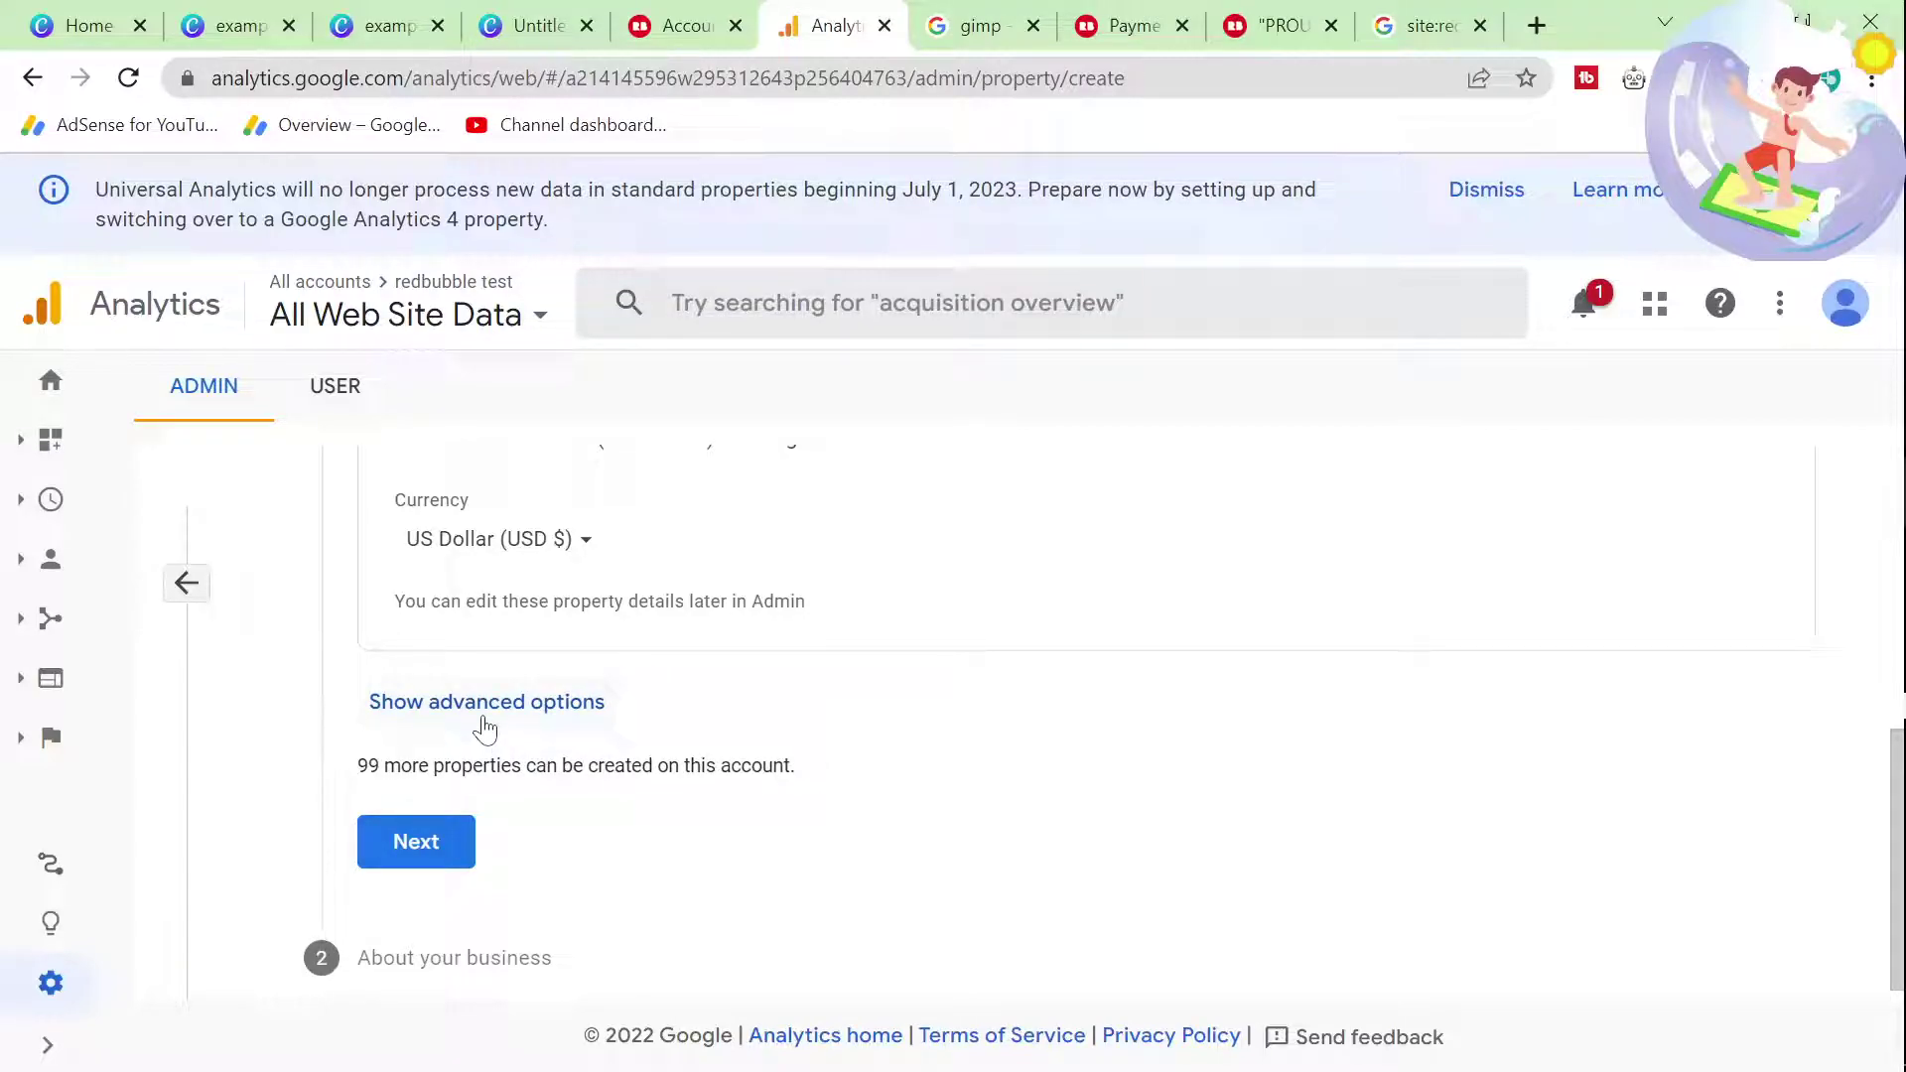
left_click(485, 723)
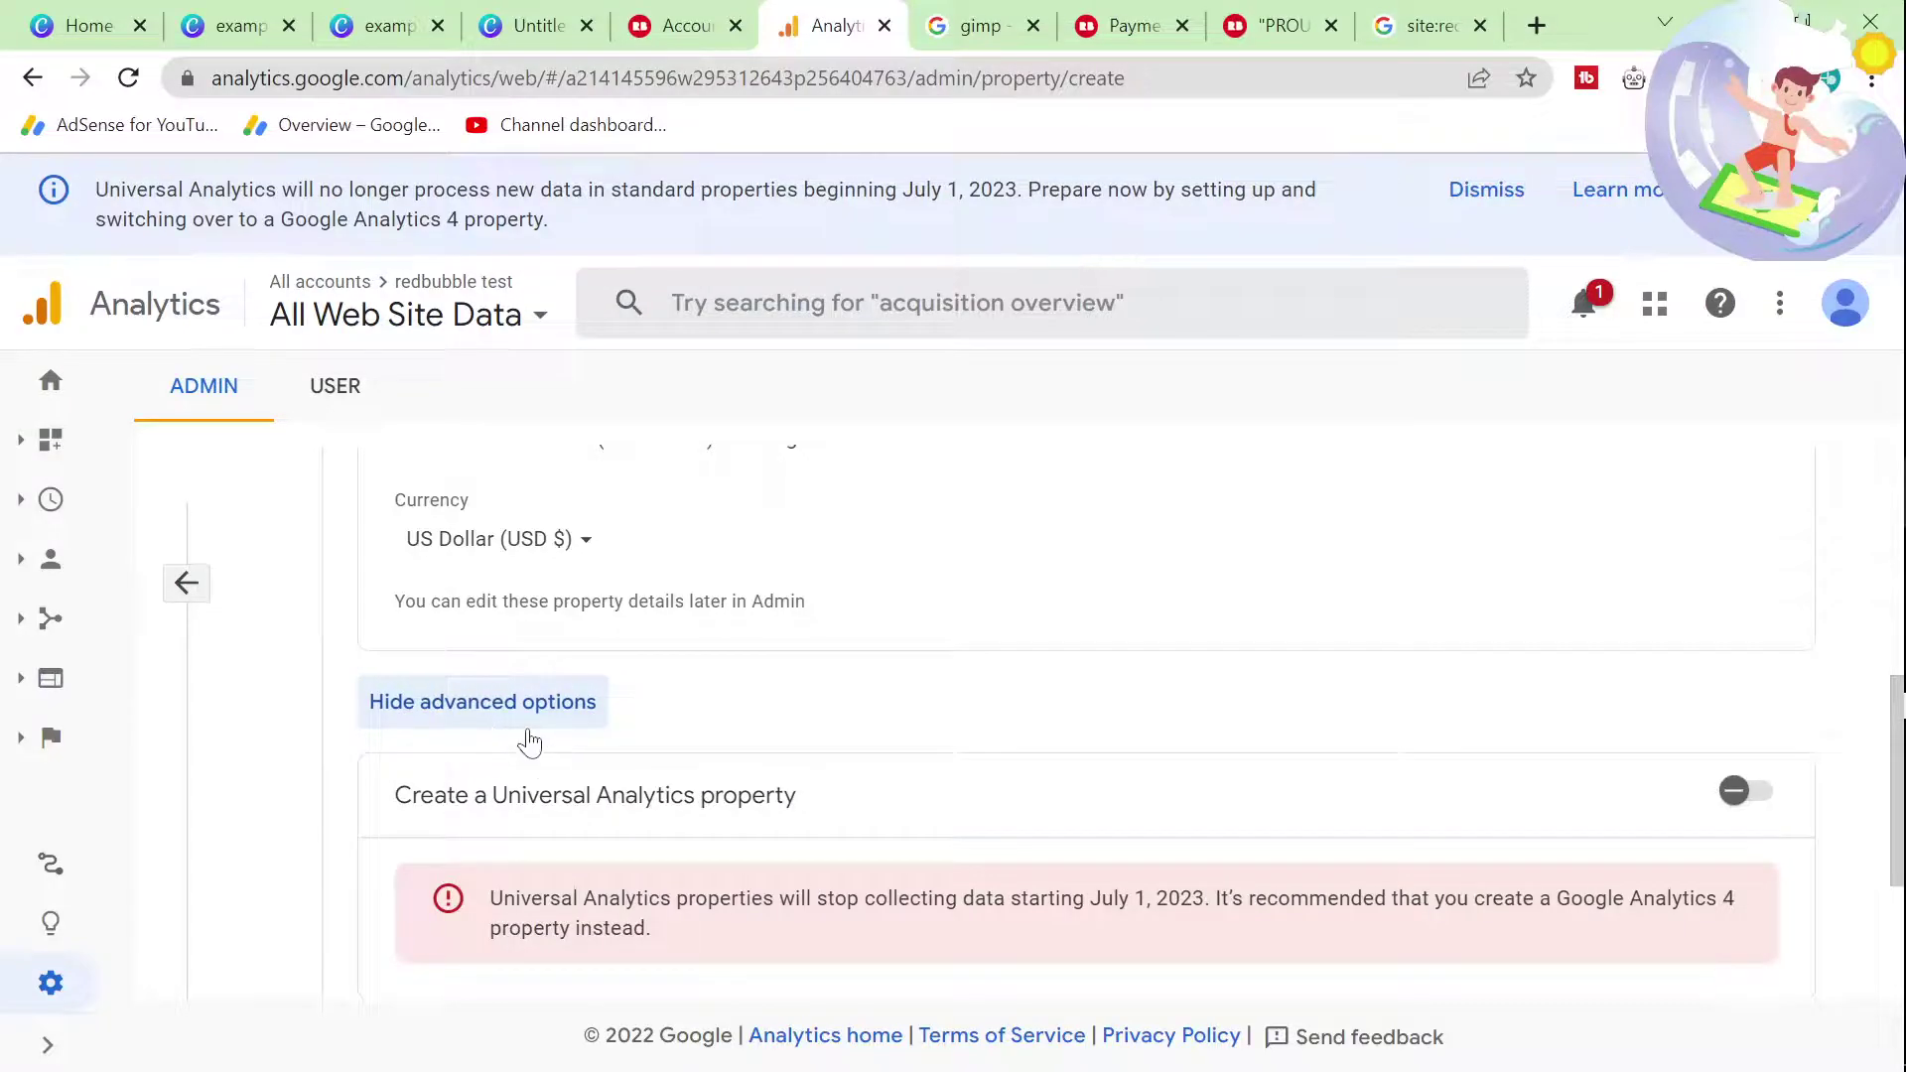
scroll(615, 780, "down", 3)
triple_click(683, 655)
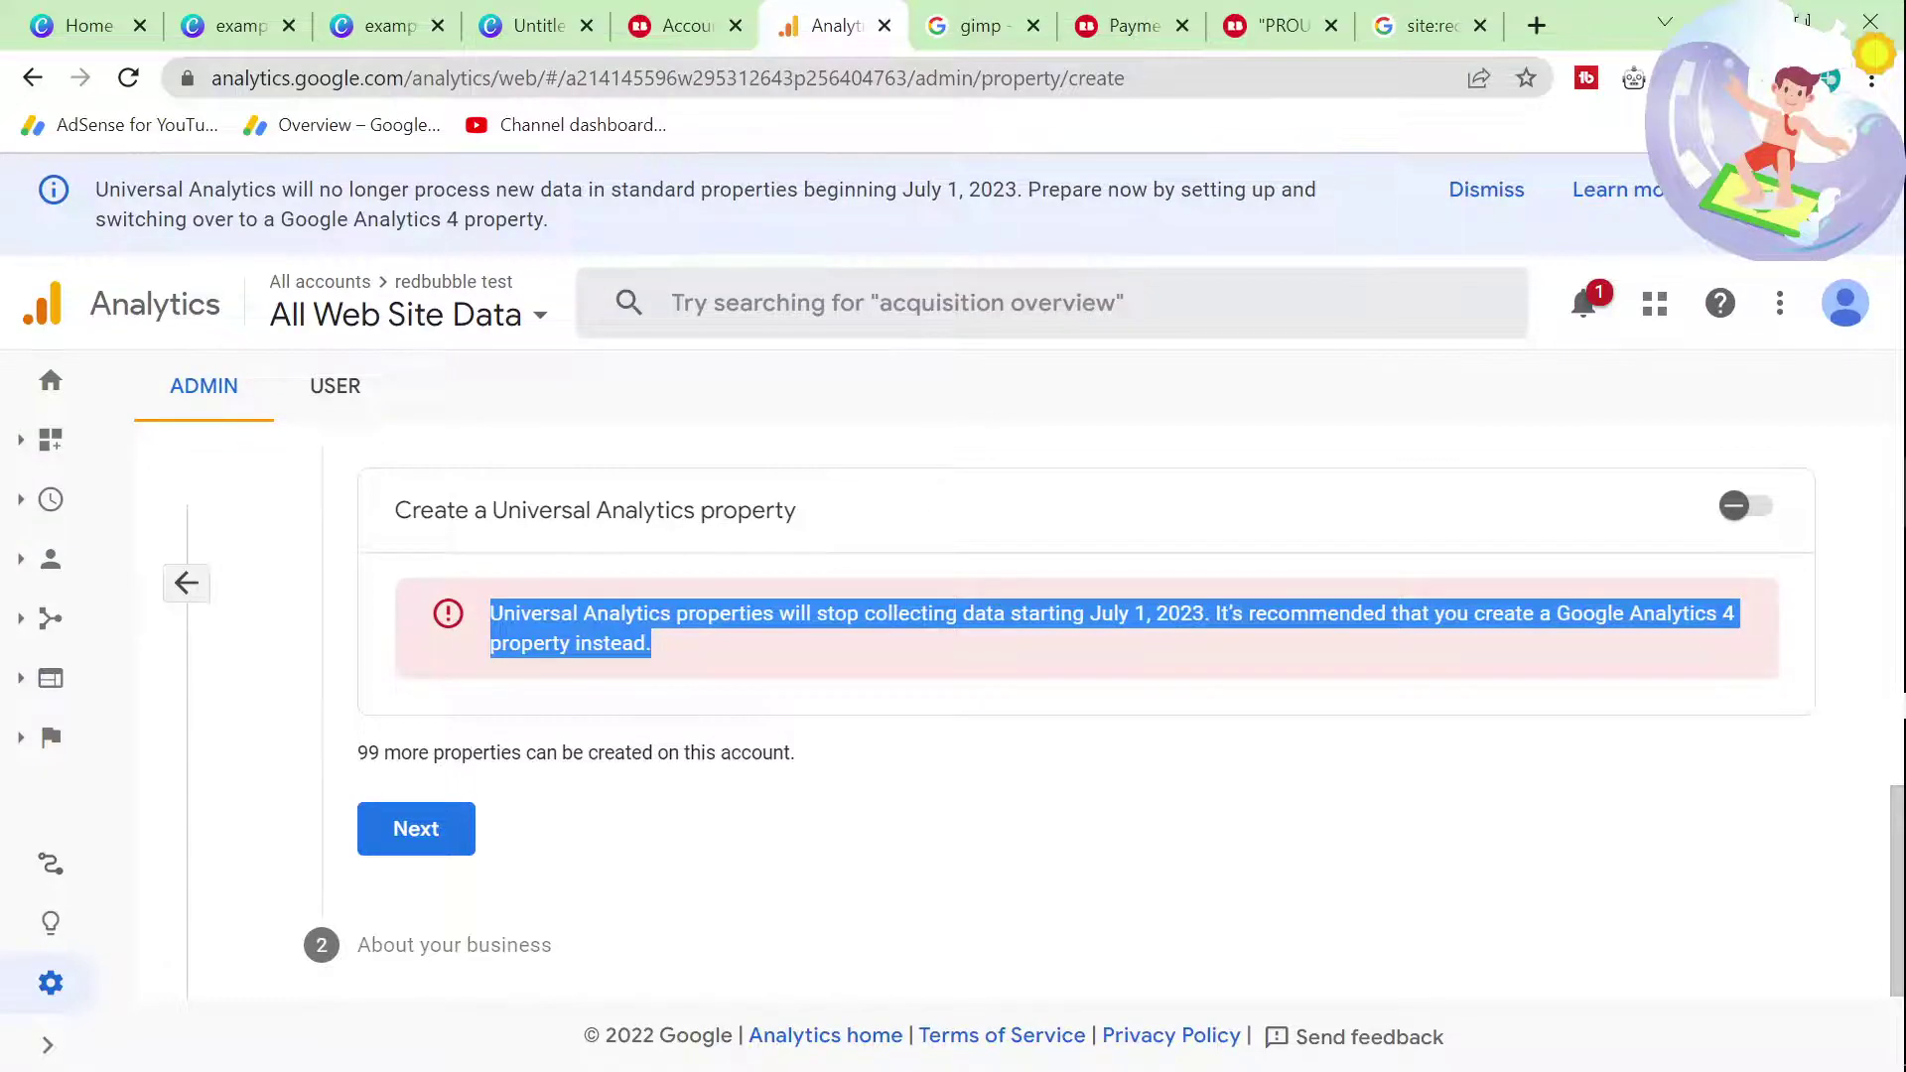
left_click(1195, 667)
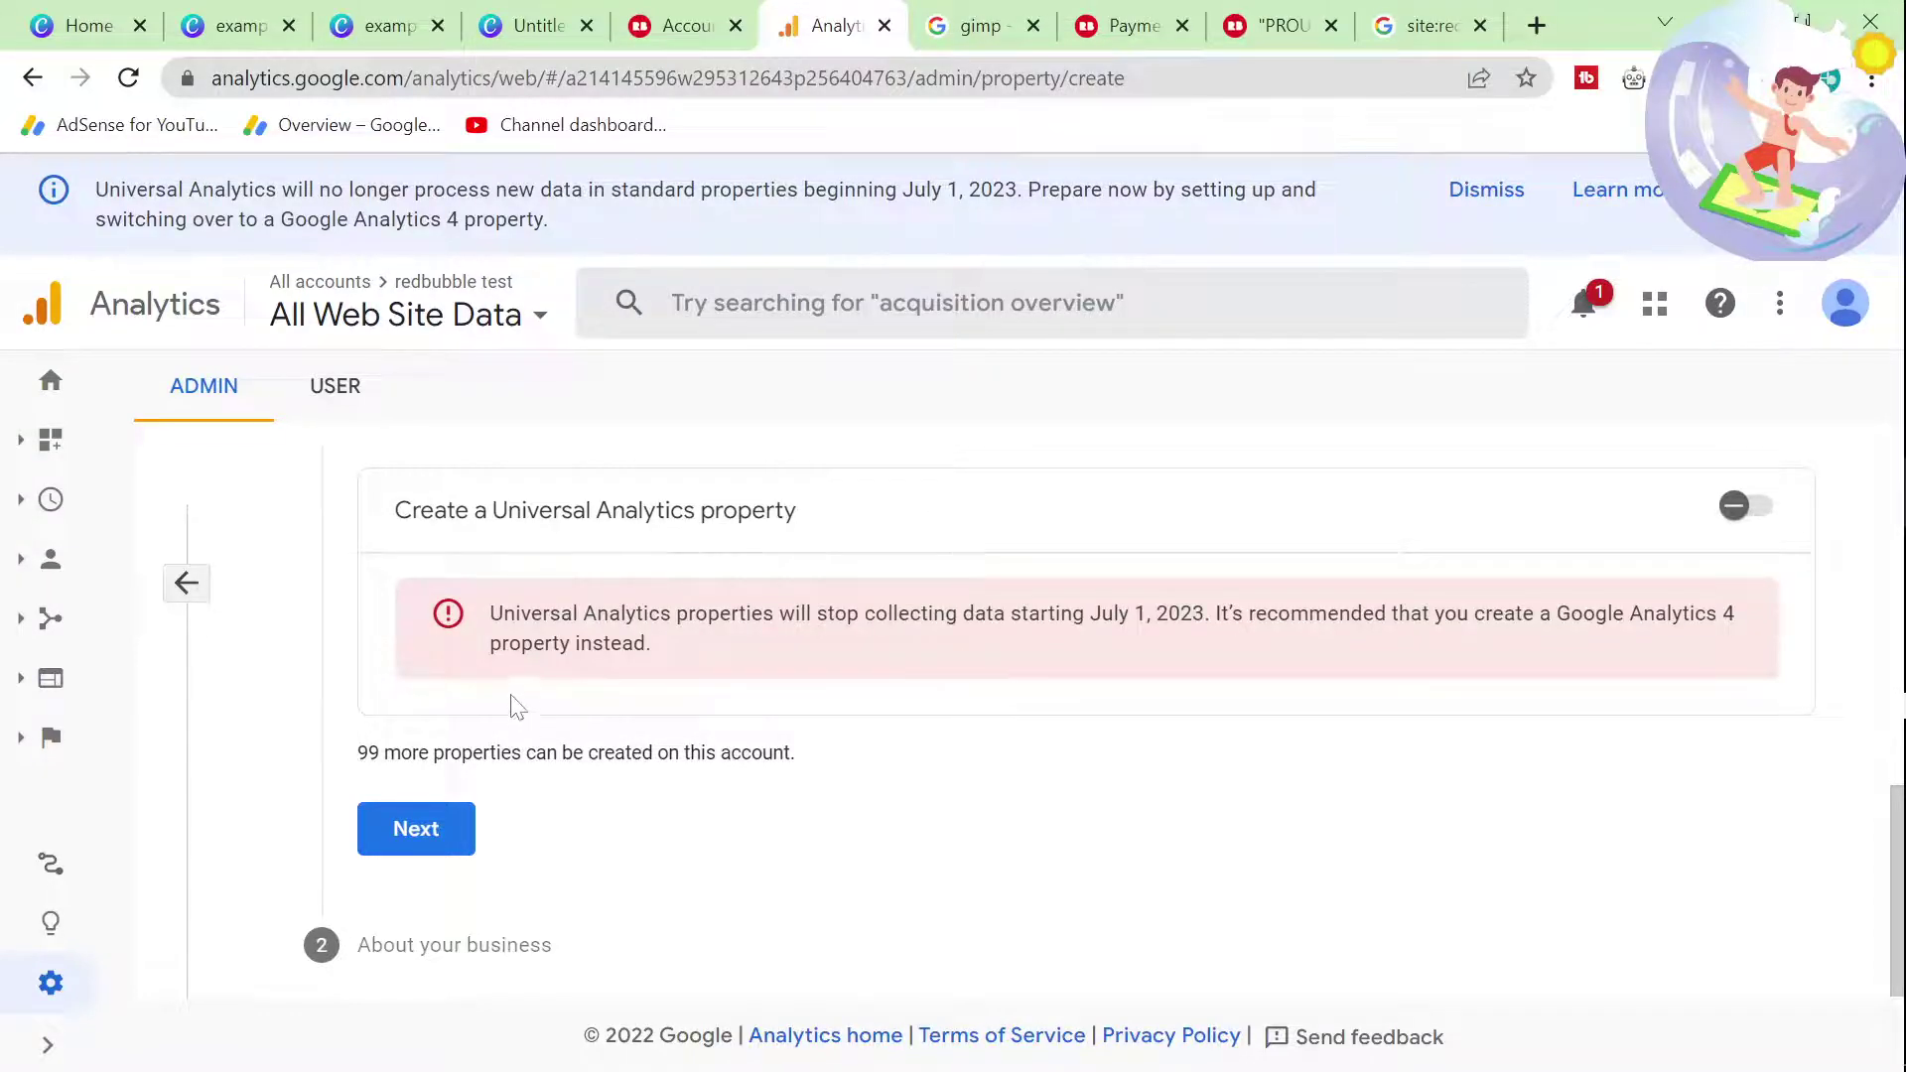
scroll(516, 707, "up", 1)
left_click_drag(411, 660, 703, 659)
left_click(809, 695)
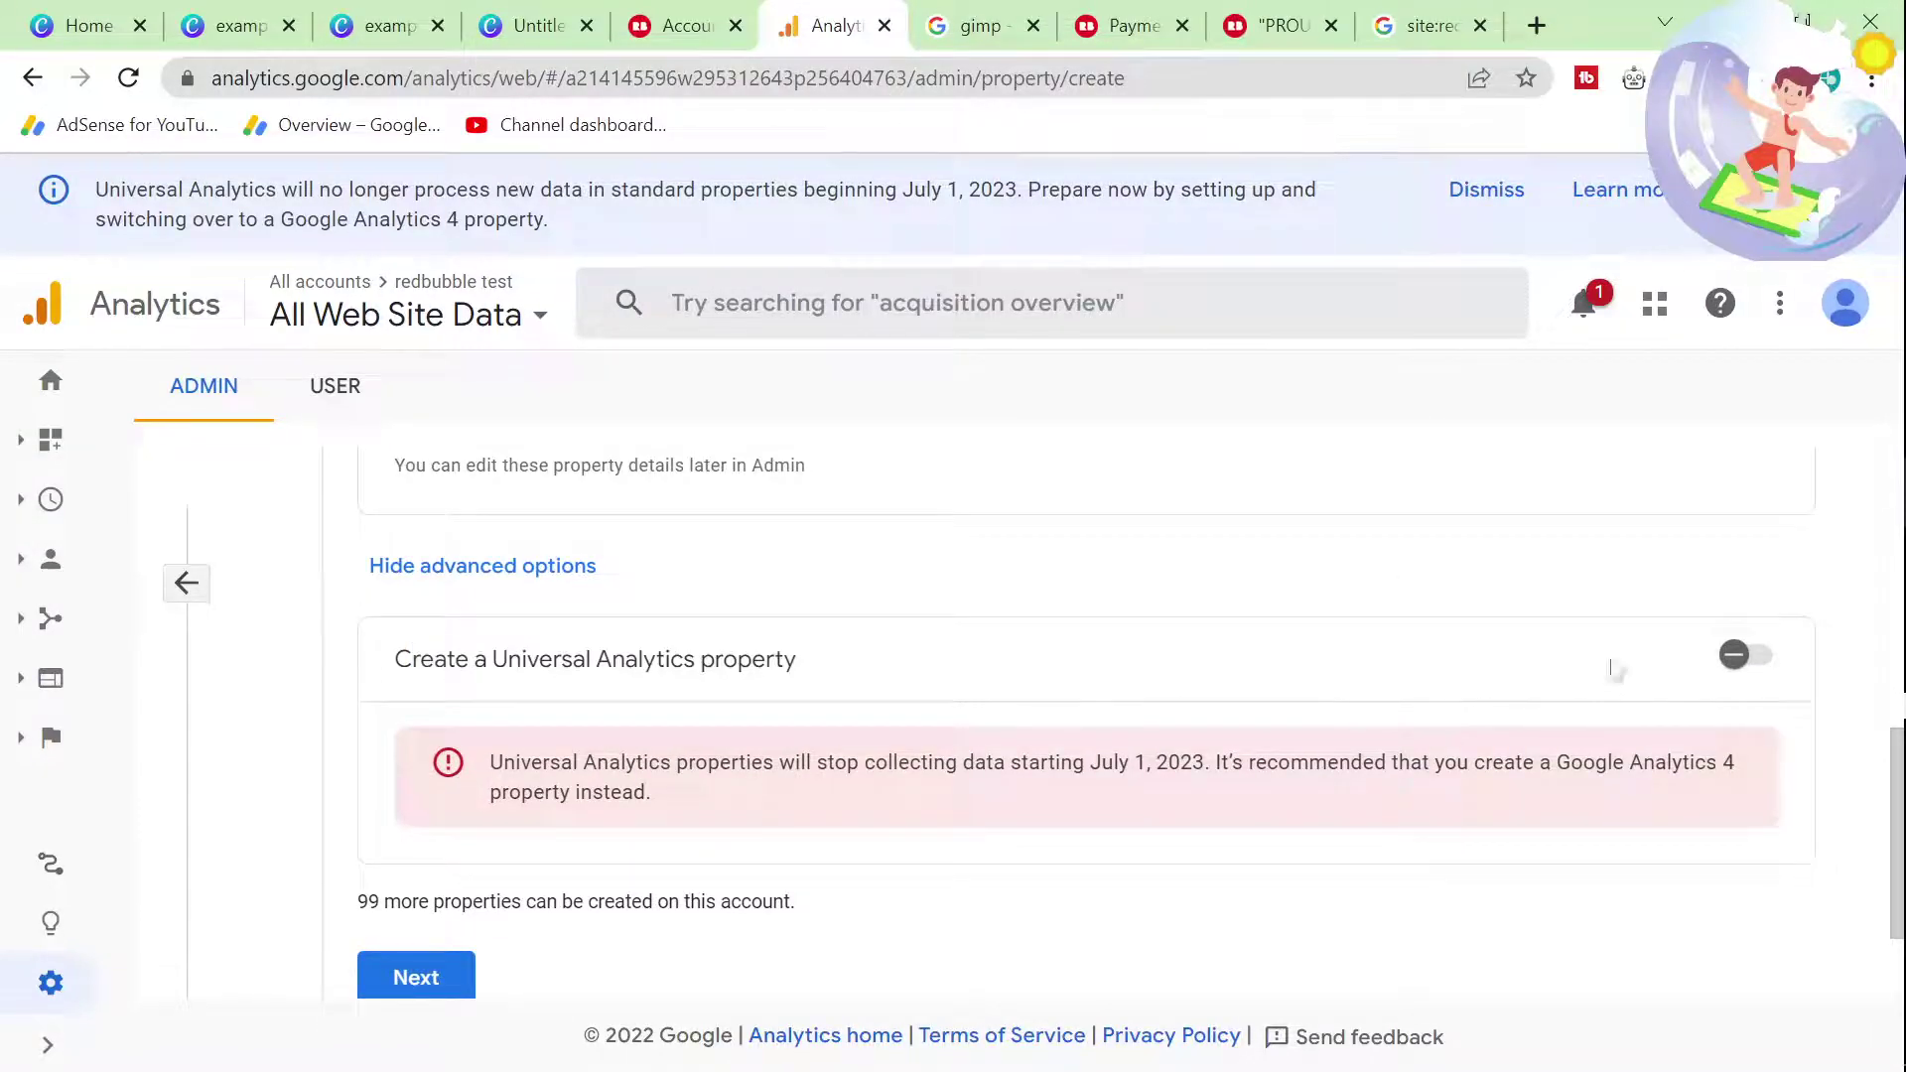
Step: Enable creation of a Universal Analytics property and set its website URL to redbubble.com
left_click(1749, 657)
scroll(1762, 671, "down", 1)
type("redbubble.com")
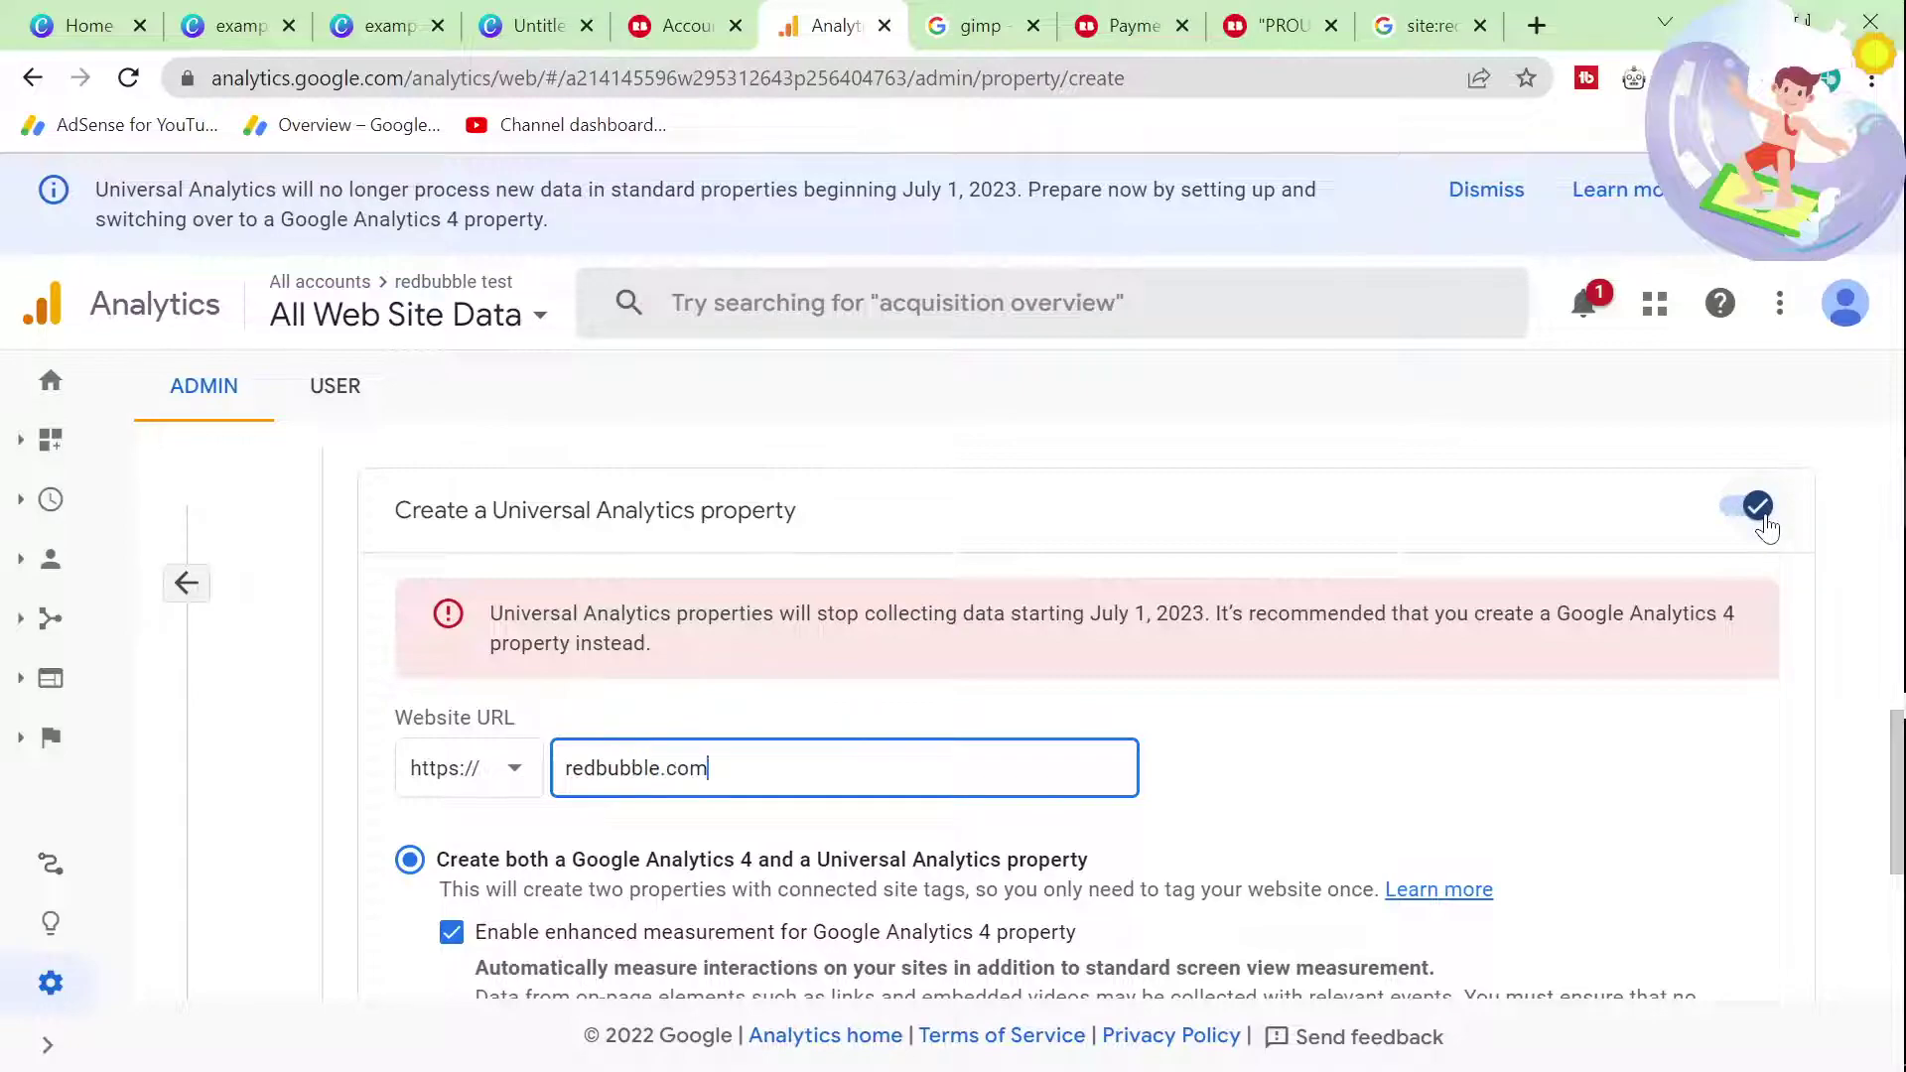
Step: Choose to create a Universal Analytics property only and continue to the business information
scroll(563, 705, "down", 4)
scroll(447, 779, "up", 3)
scroll(447, 780, "down", 3)
left_click(437, 665)
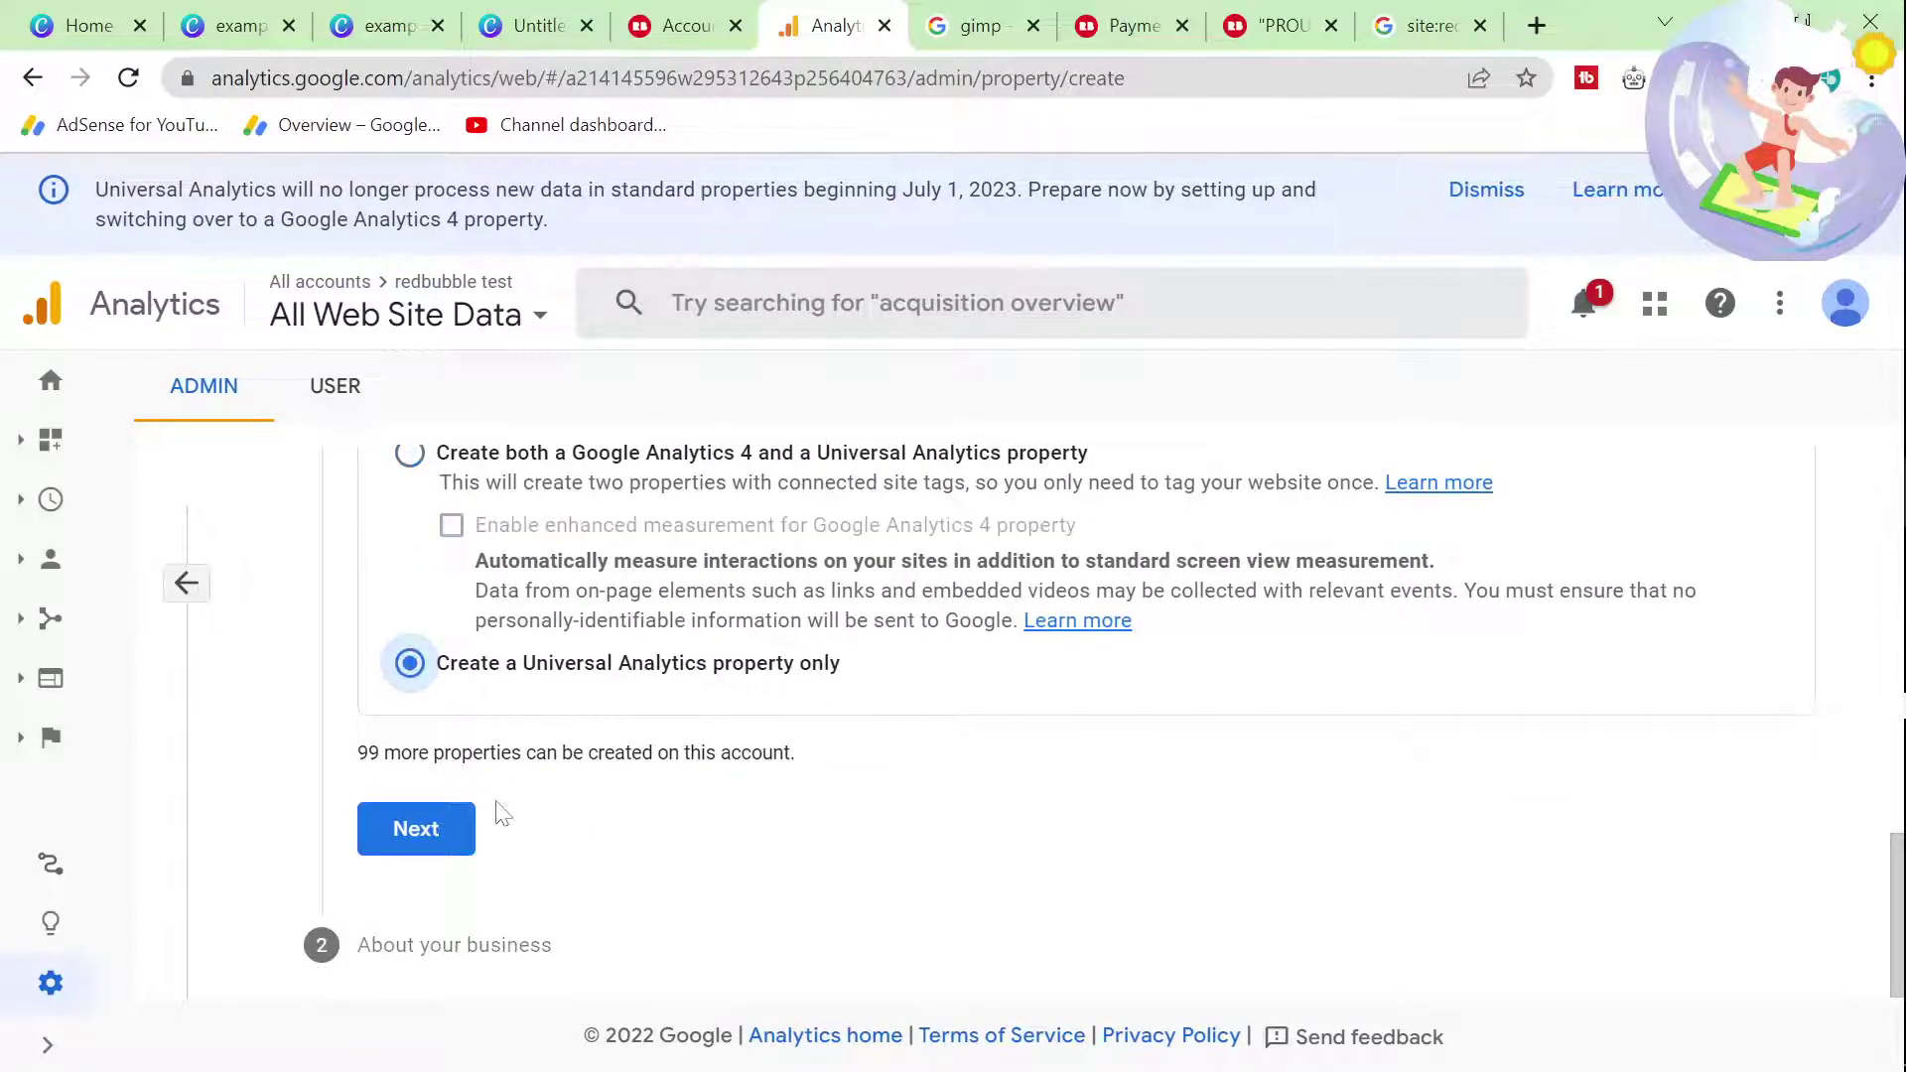
left_click(427, 838)
Step: Set the business size to Small, 1 to 10 employees
scroll(585, 854, "down", 6)
scroll(506, 735, "up", 3)
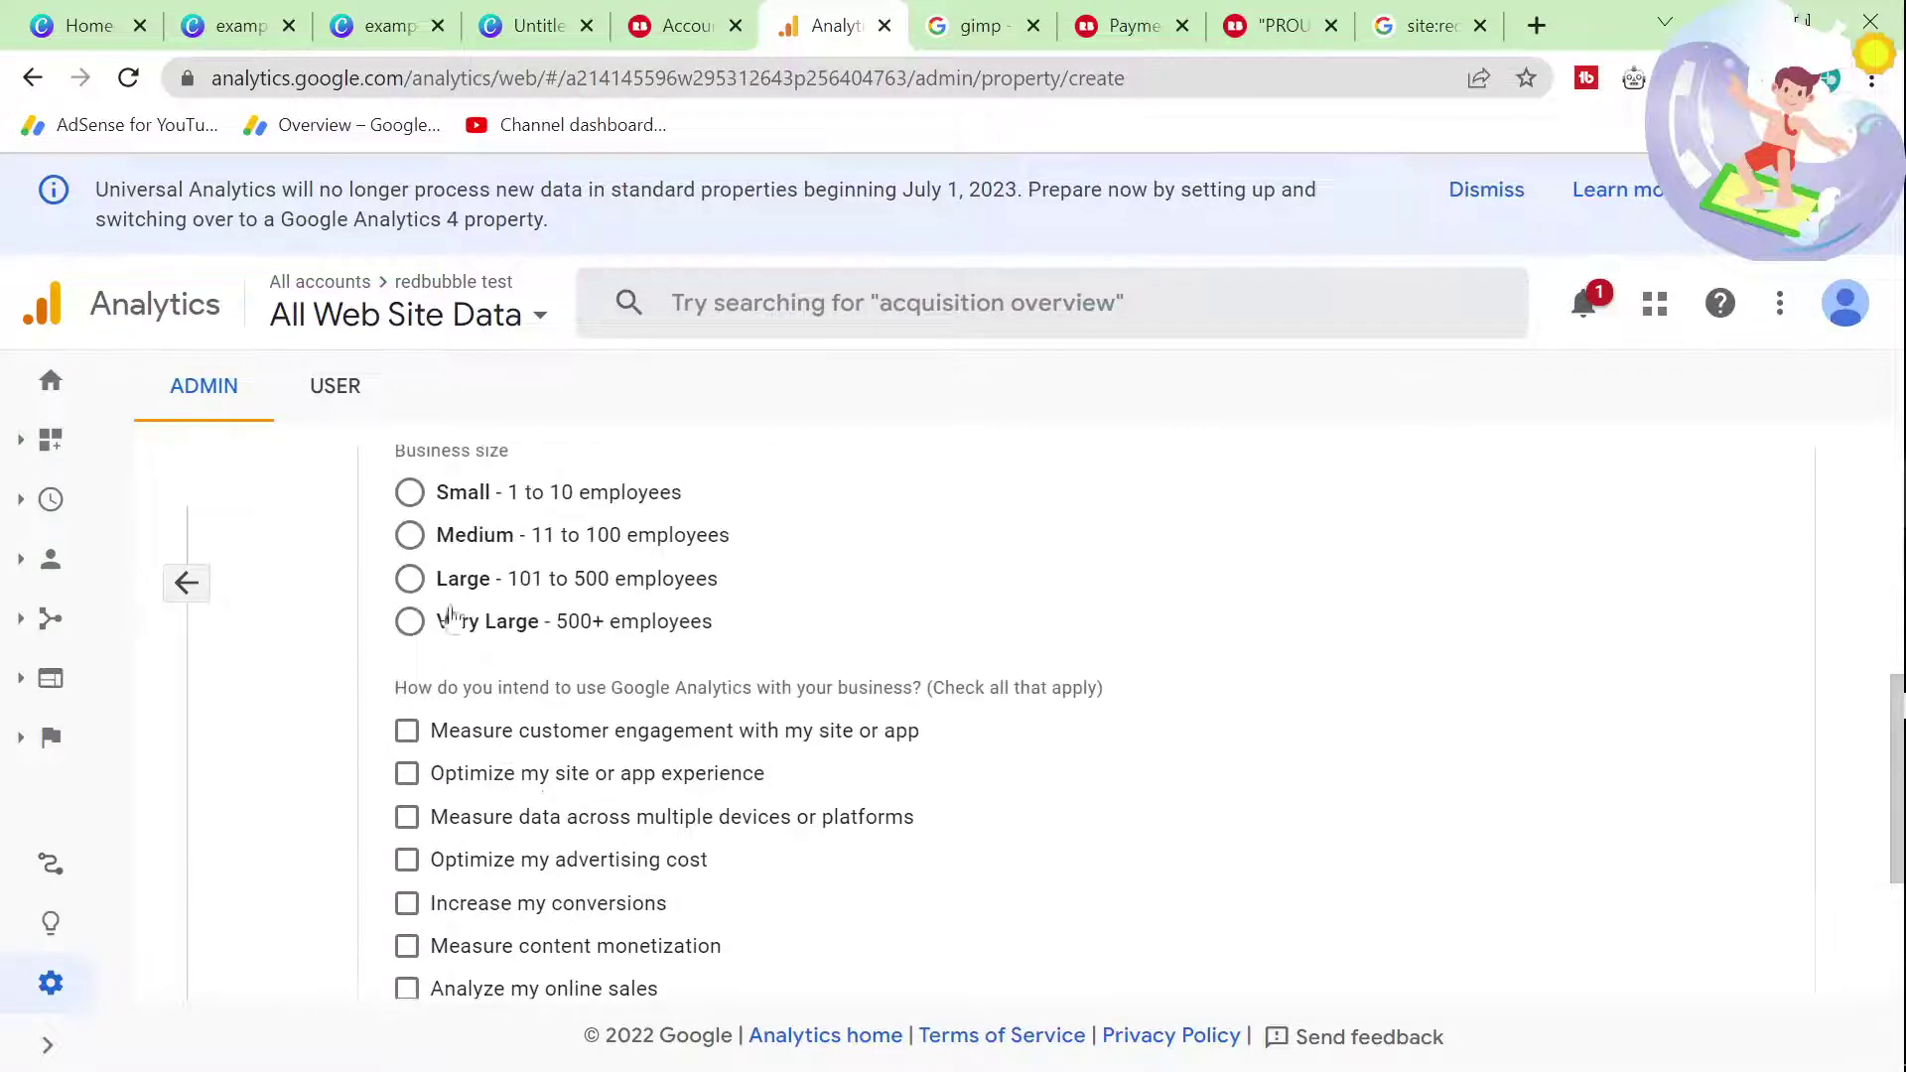
left_click(463, 496)
scroll(501, 635, "up", 6)
scroll(536, 744, "down", 1)
scroll(497, 794, "down", 5)
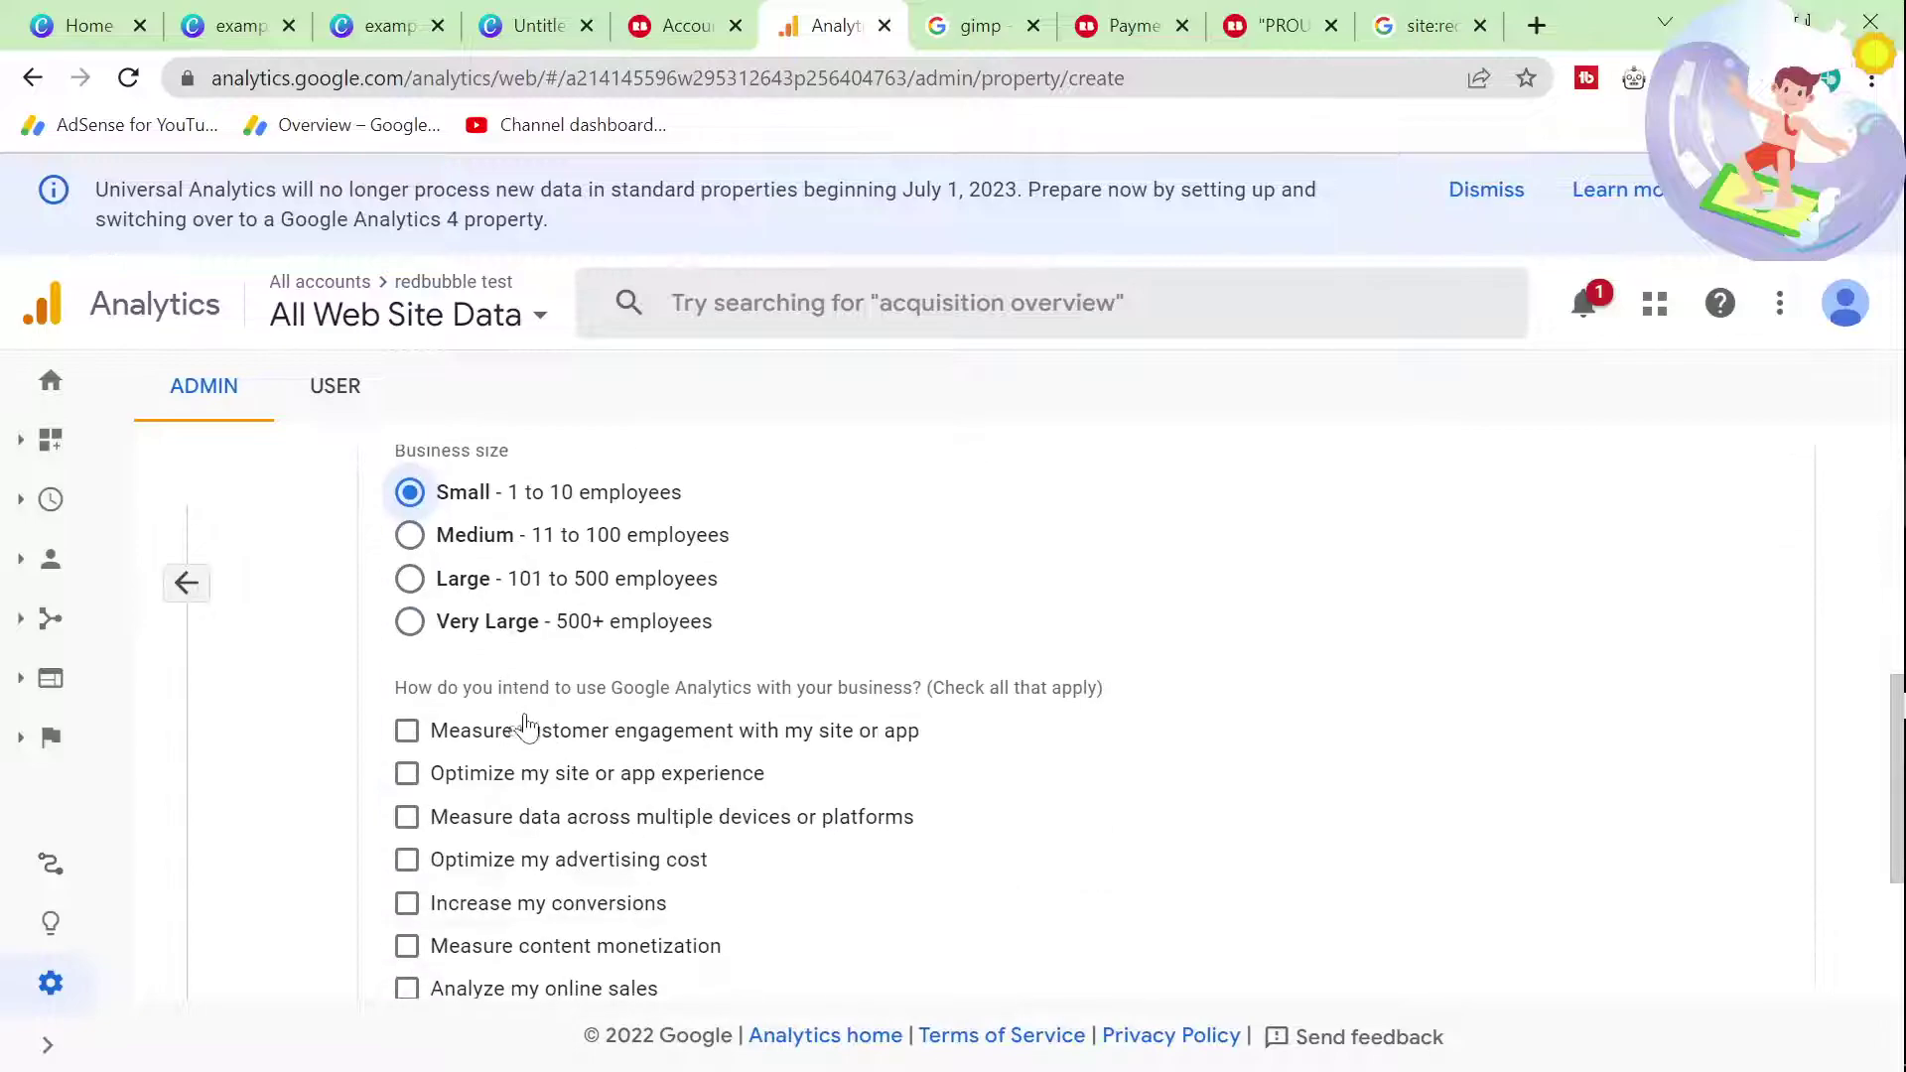
Step: Mark customer engagement, site or app experience, and data across multiple devices as the intended uses, and create the property
left_click(516, 740)
left_click(508, 774)
left_click(504, 818)
scroll(583, 878, "down", 3)
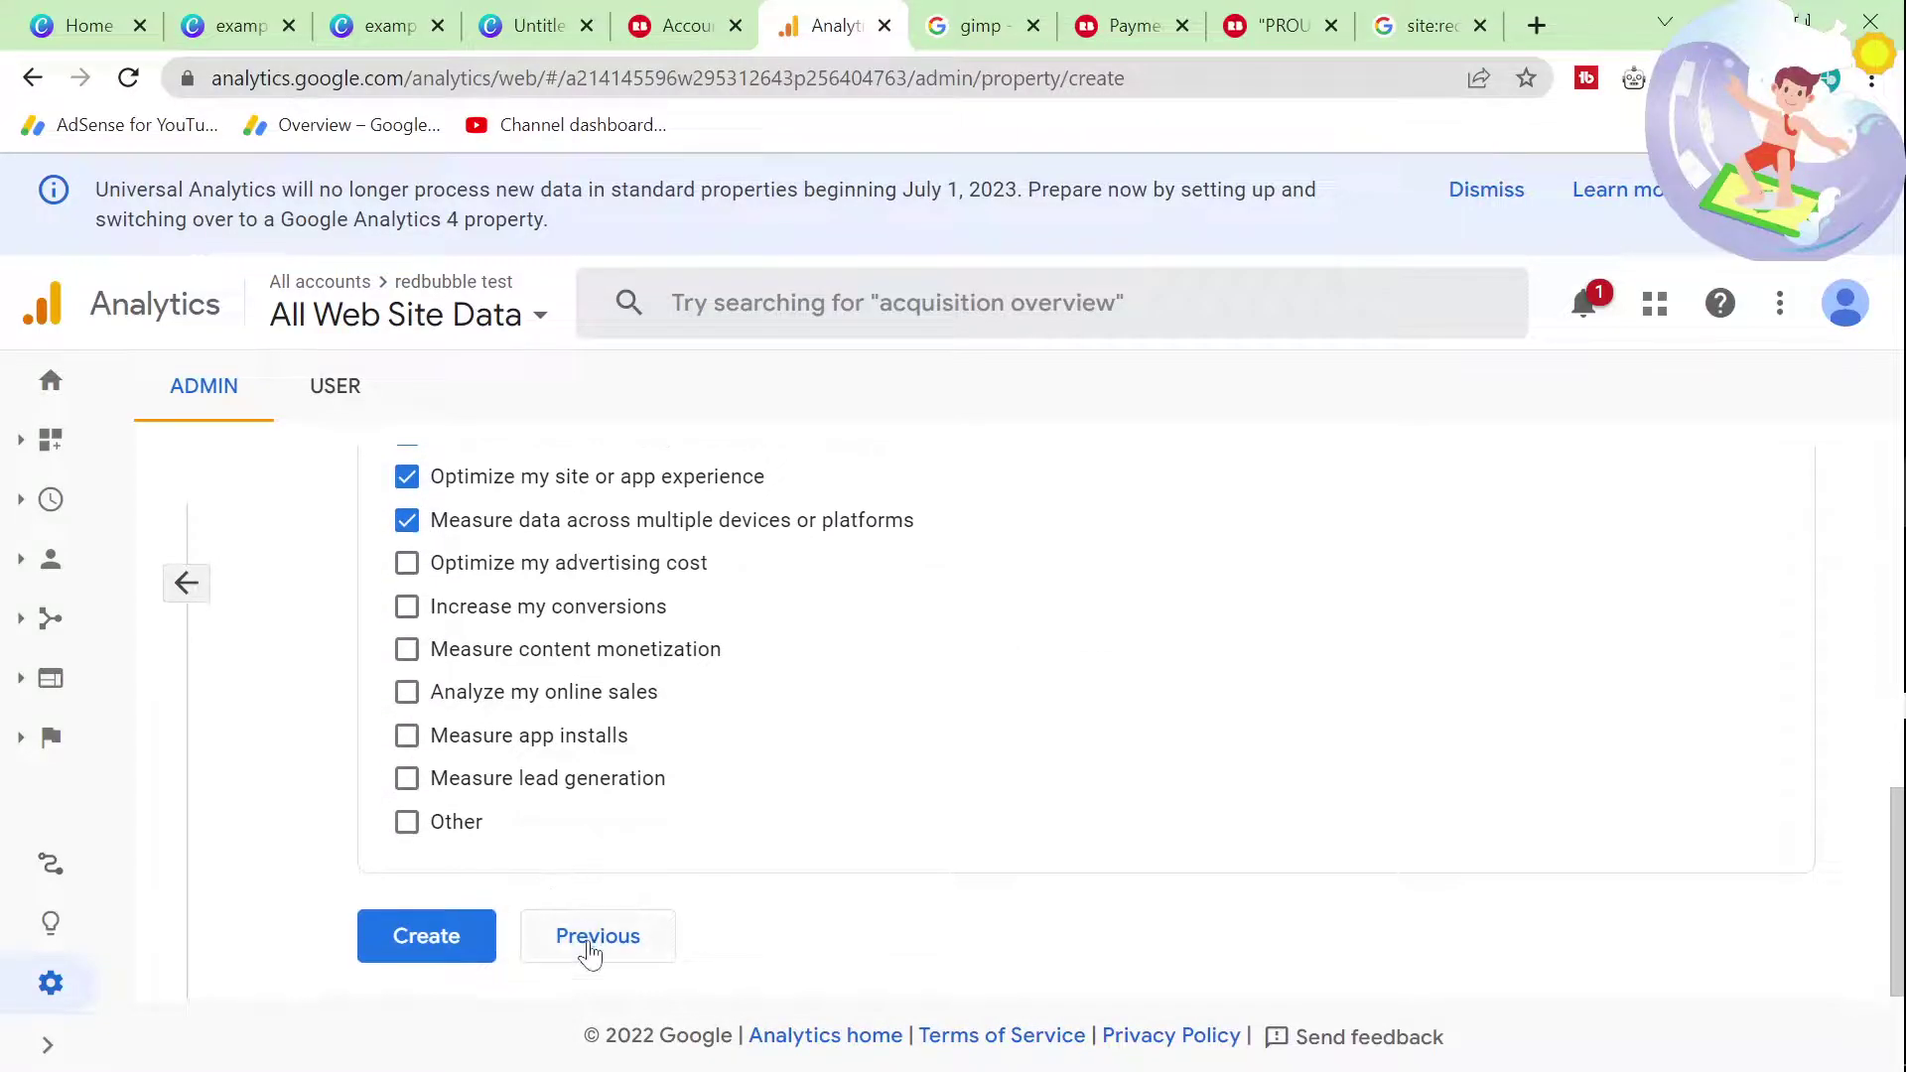
left_click(425, 936)
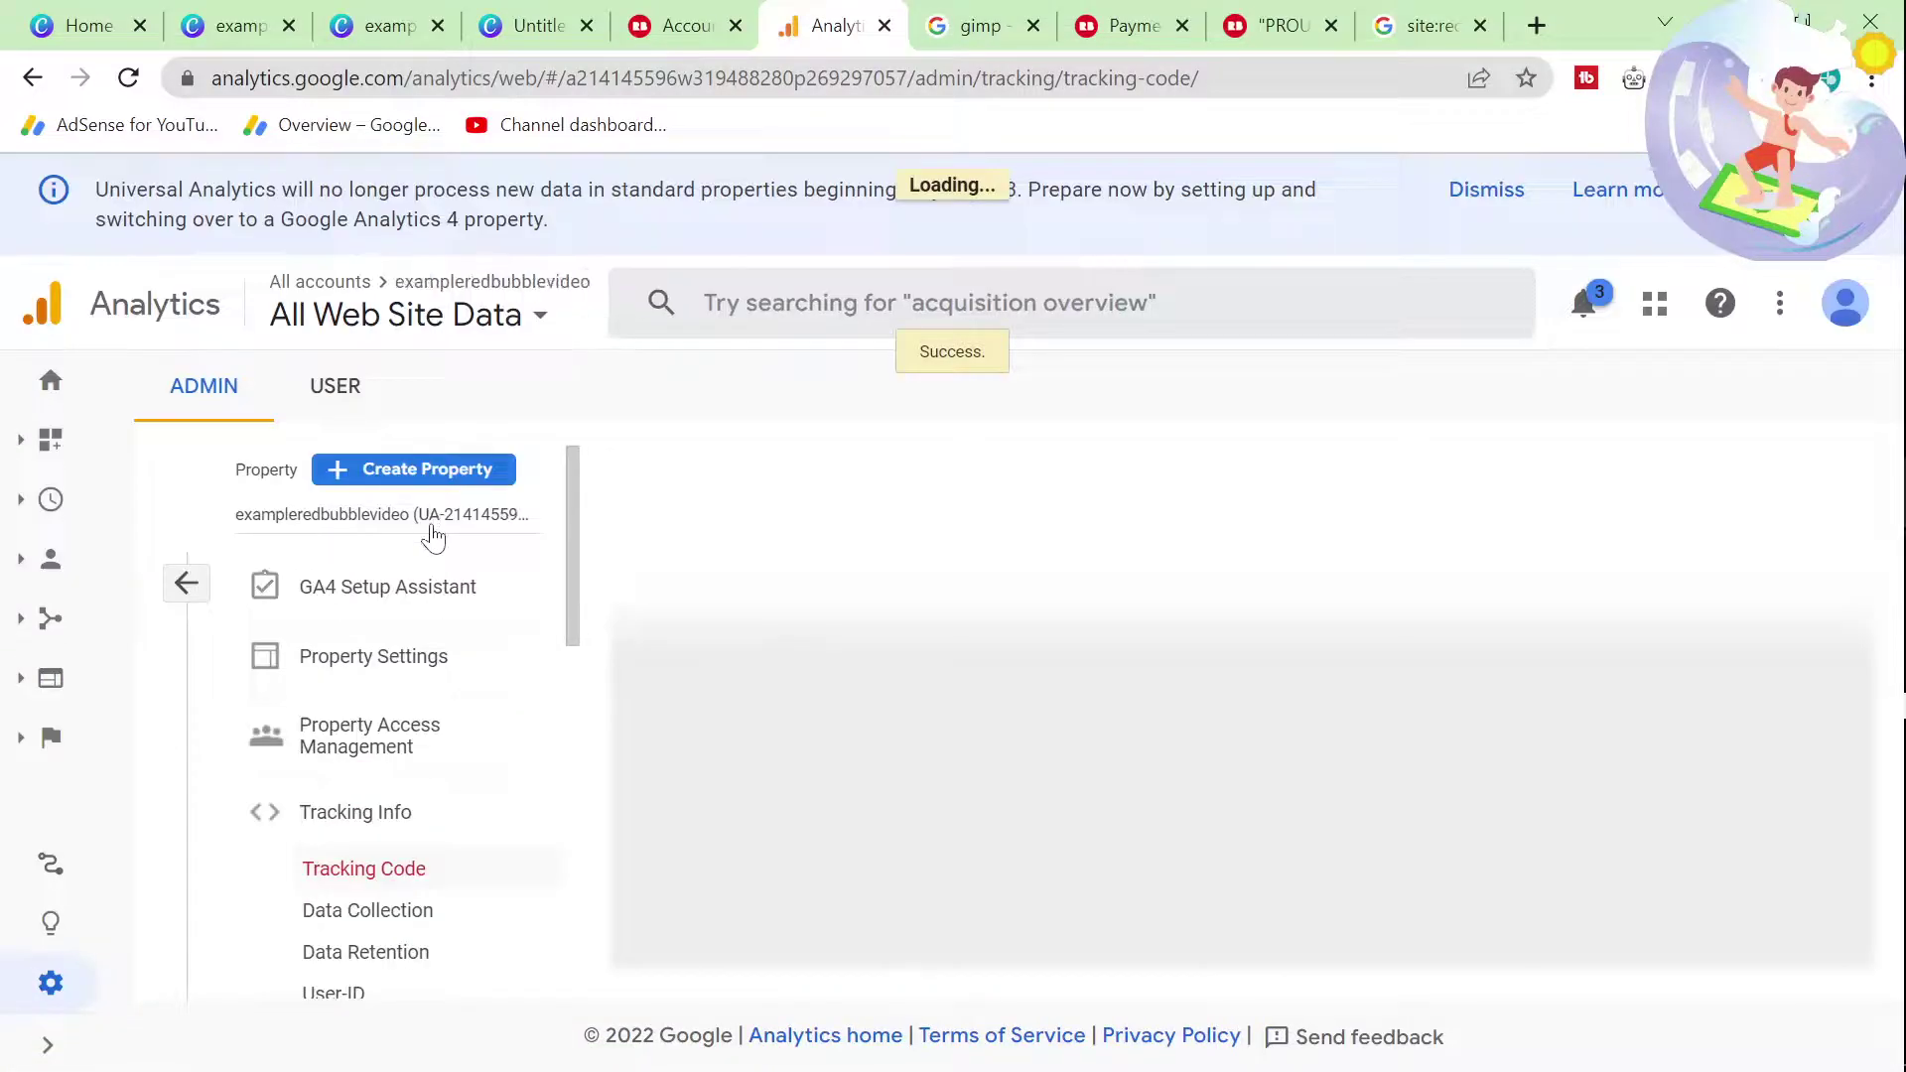
Step: Copy the new property's tracking ID from its tracking code page
left_click(513, 523)
left_click(854, 544)
left_click_drag(854, 544, 609, 544)
key("ctrl+c")
Step: Try replacing the Web Property ID in Redbubble's Google Analytics settings with the copied ID, and undo the replacement
left_click(706, 13)
left_click(1035, 819)
key("ctrl+a")
key("ctrl+v")
key("ctrl+z")
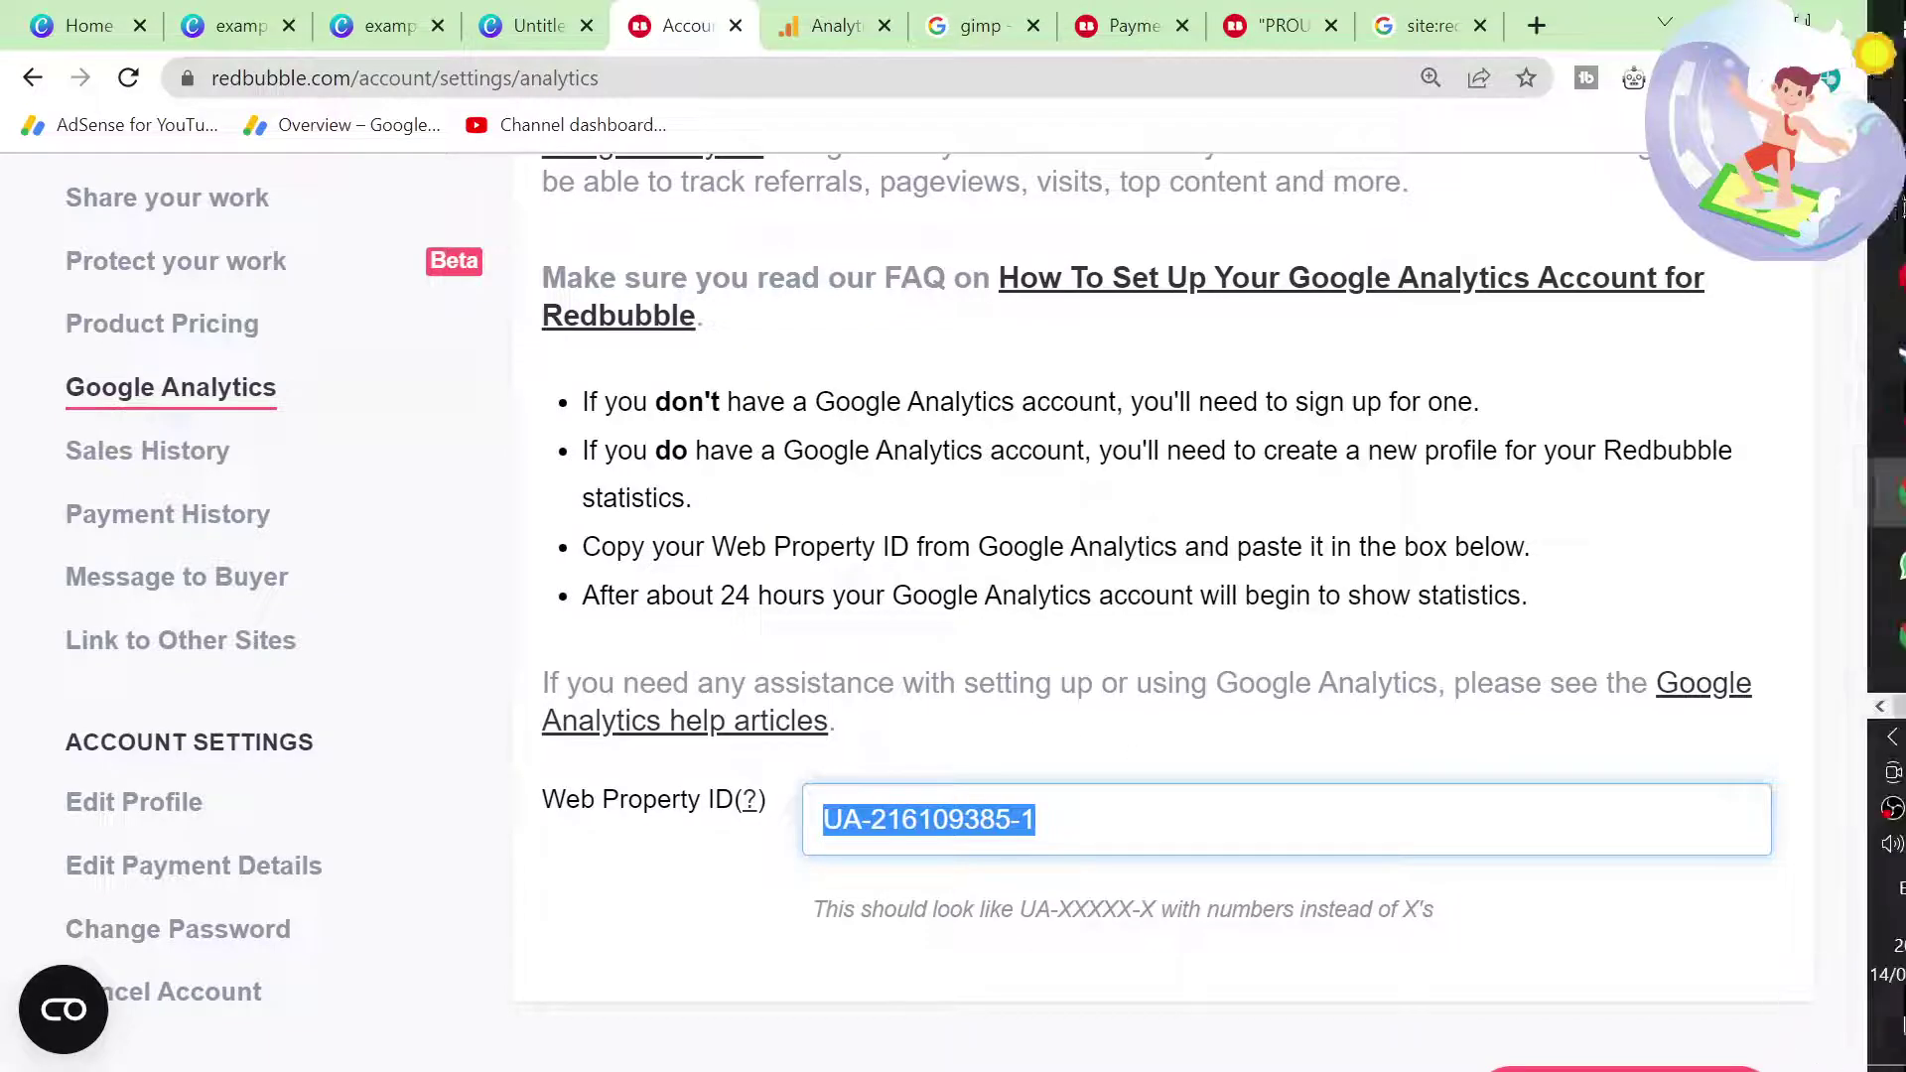
left_click(1206, 765)
Step: Return to the Redbubble home page and show the shop's account menu
scroll(1206, 764, "up", 3)
scroll(1206, 764, "down", 1)
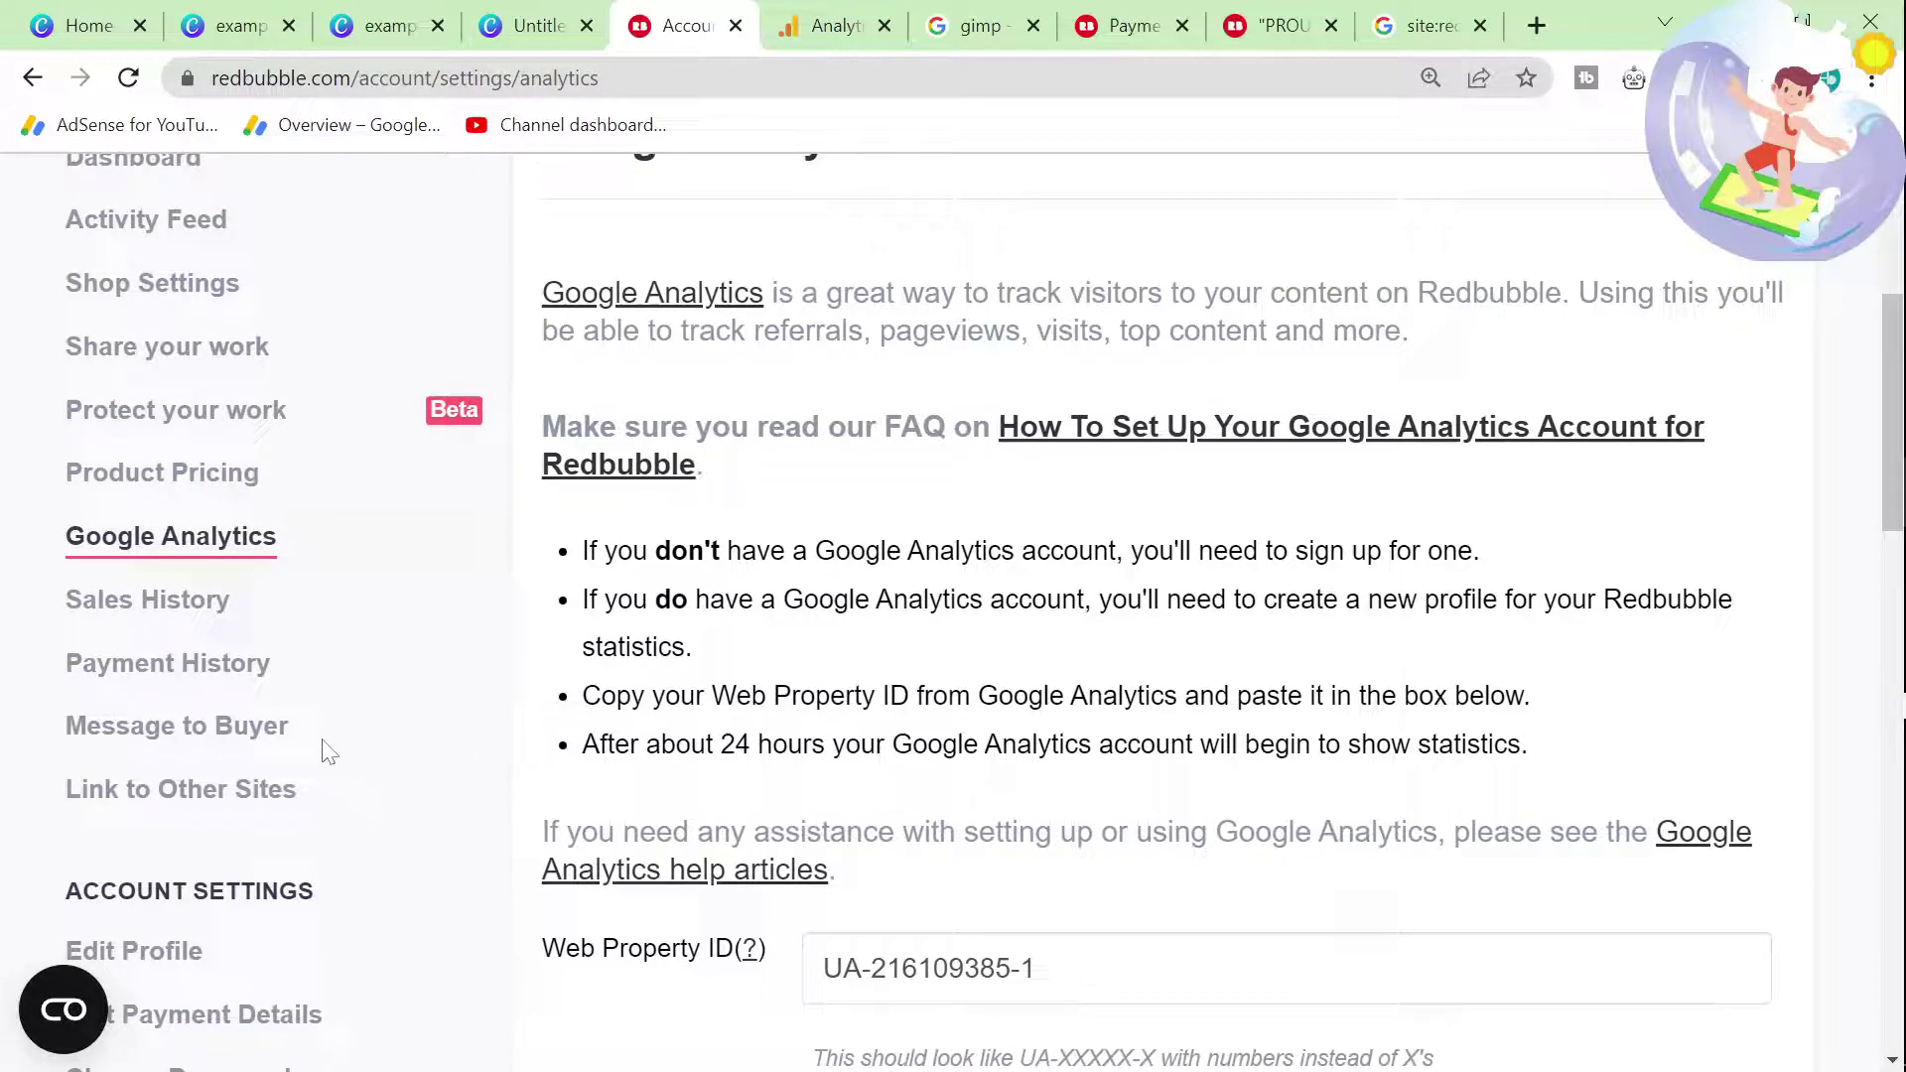
scroll(329, 751, "up", 3)
scroll(329, 751, "down", 3)
scroll(446, 794, "down", 3)
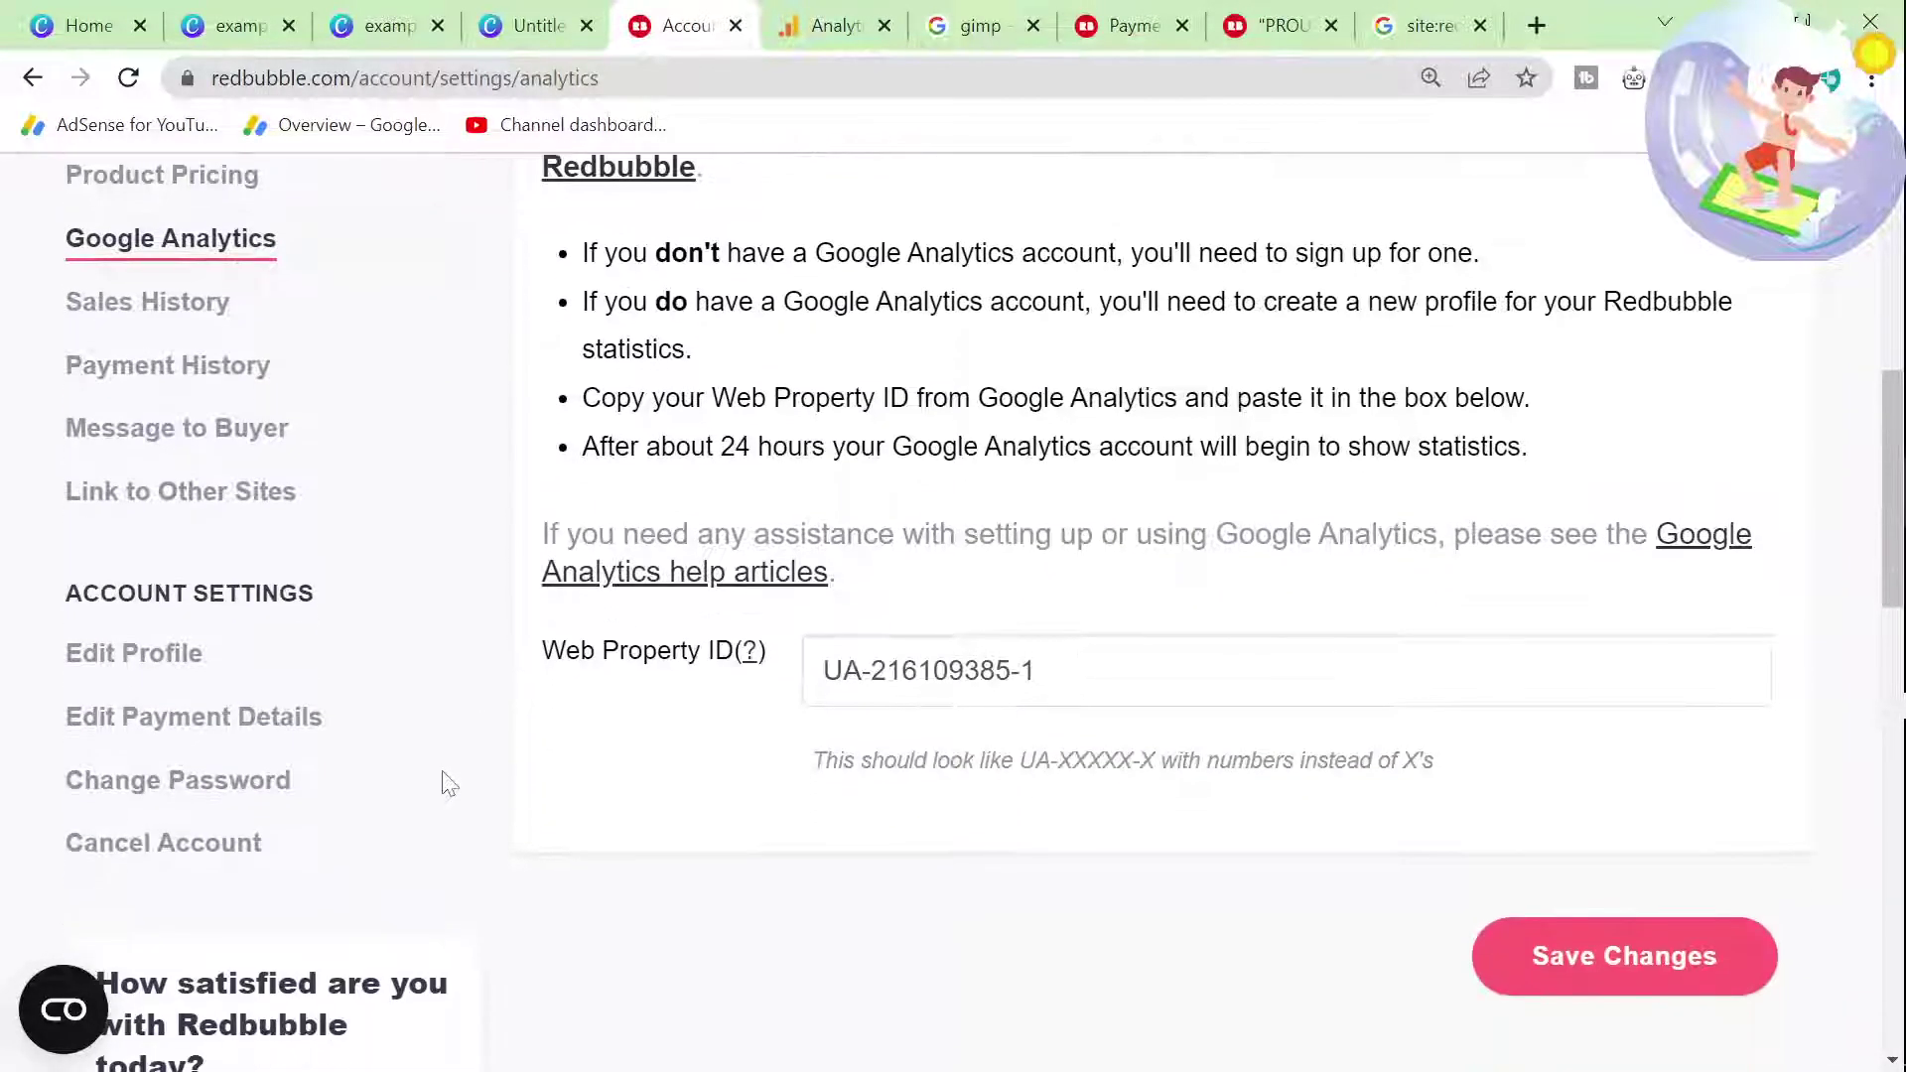
scroll(448, 784, "up", 10)
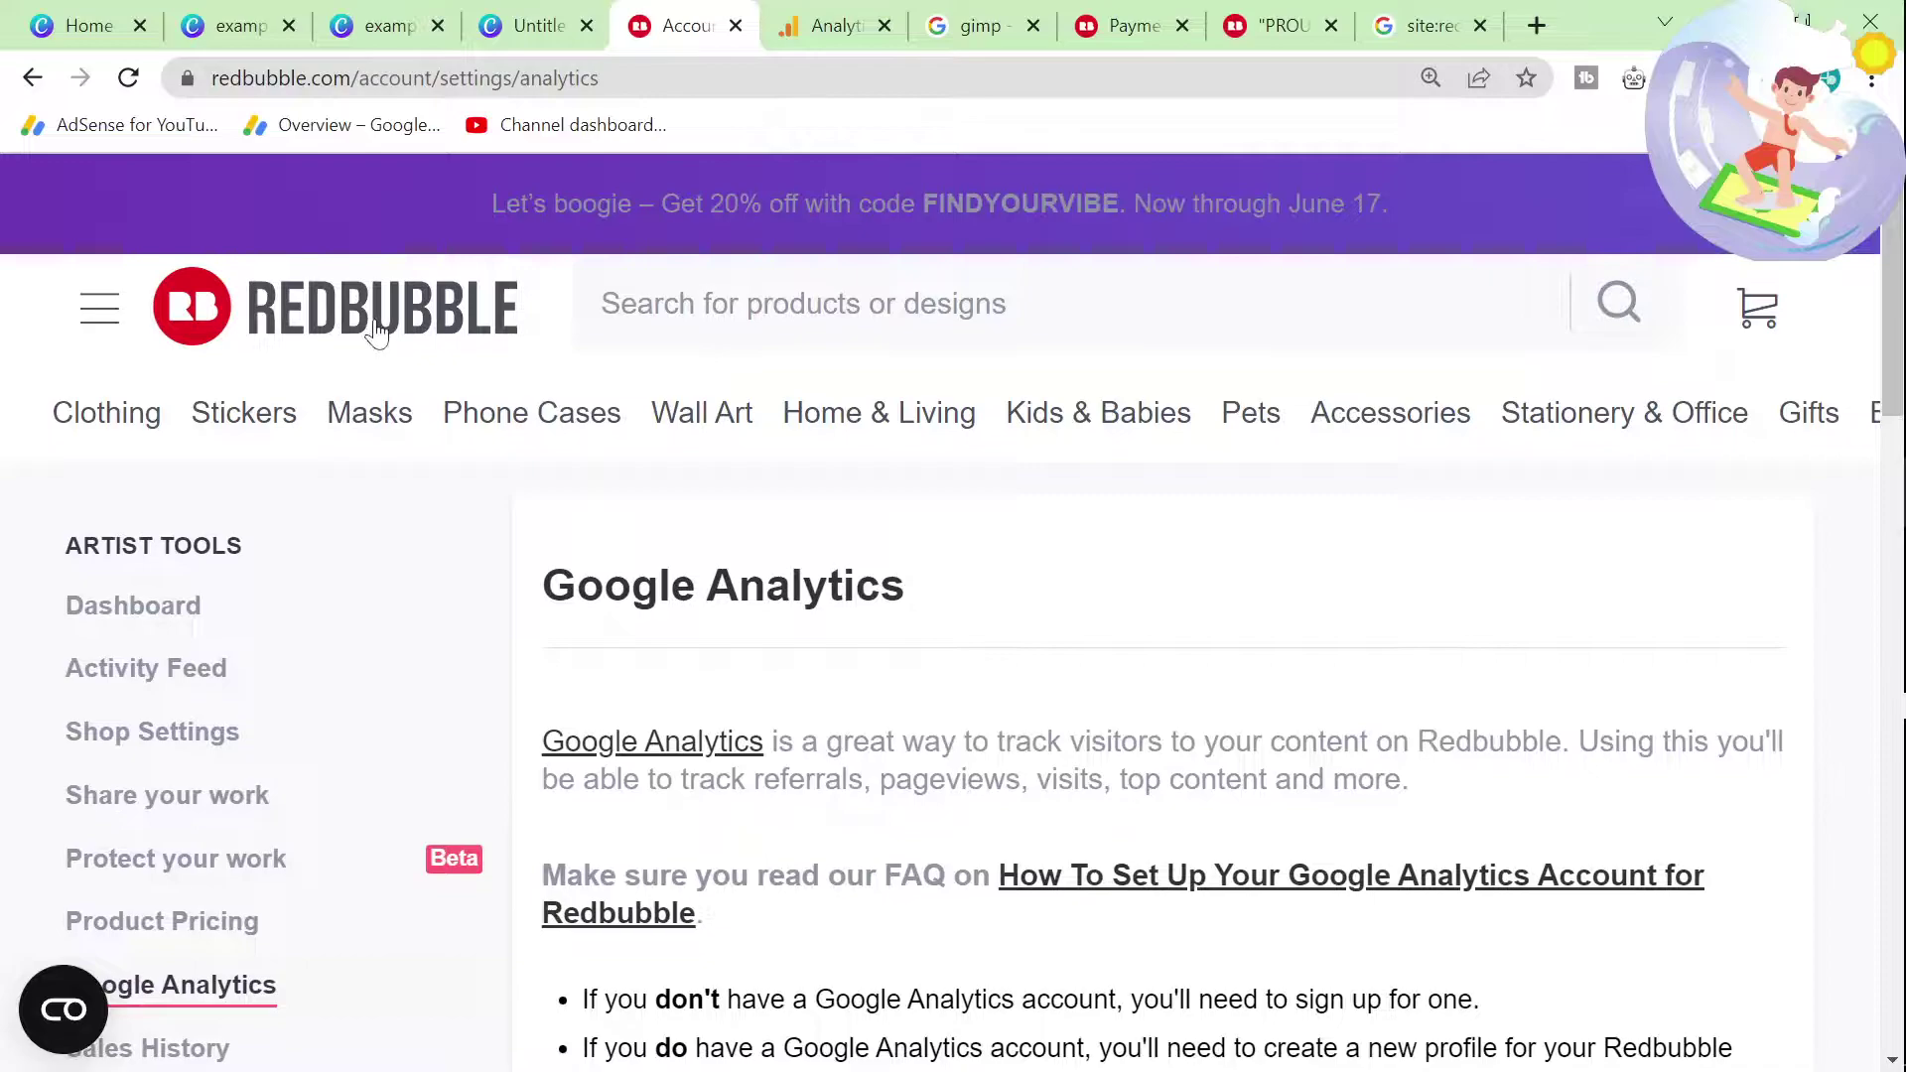
left_click(375, 335)
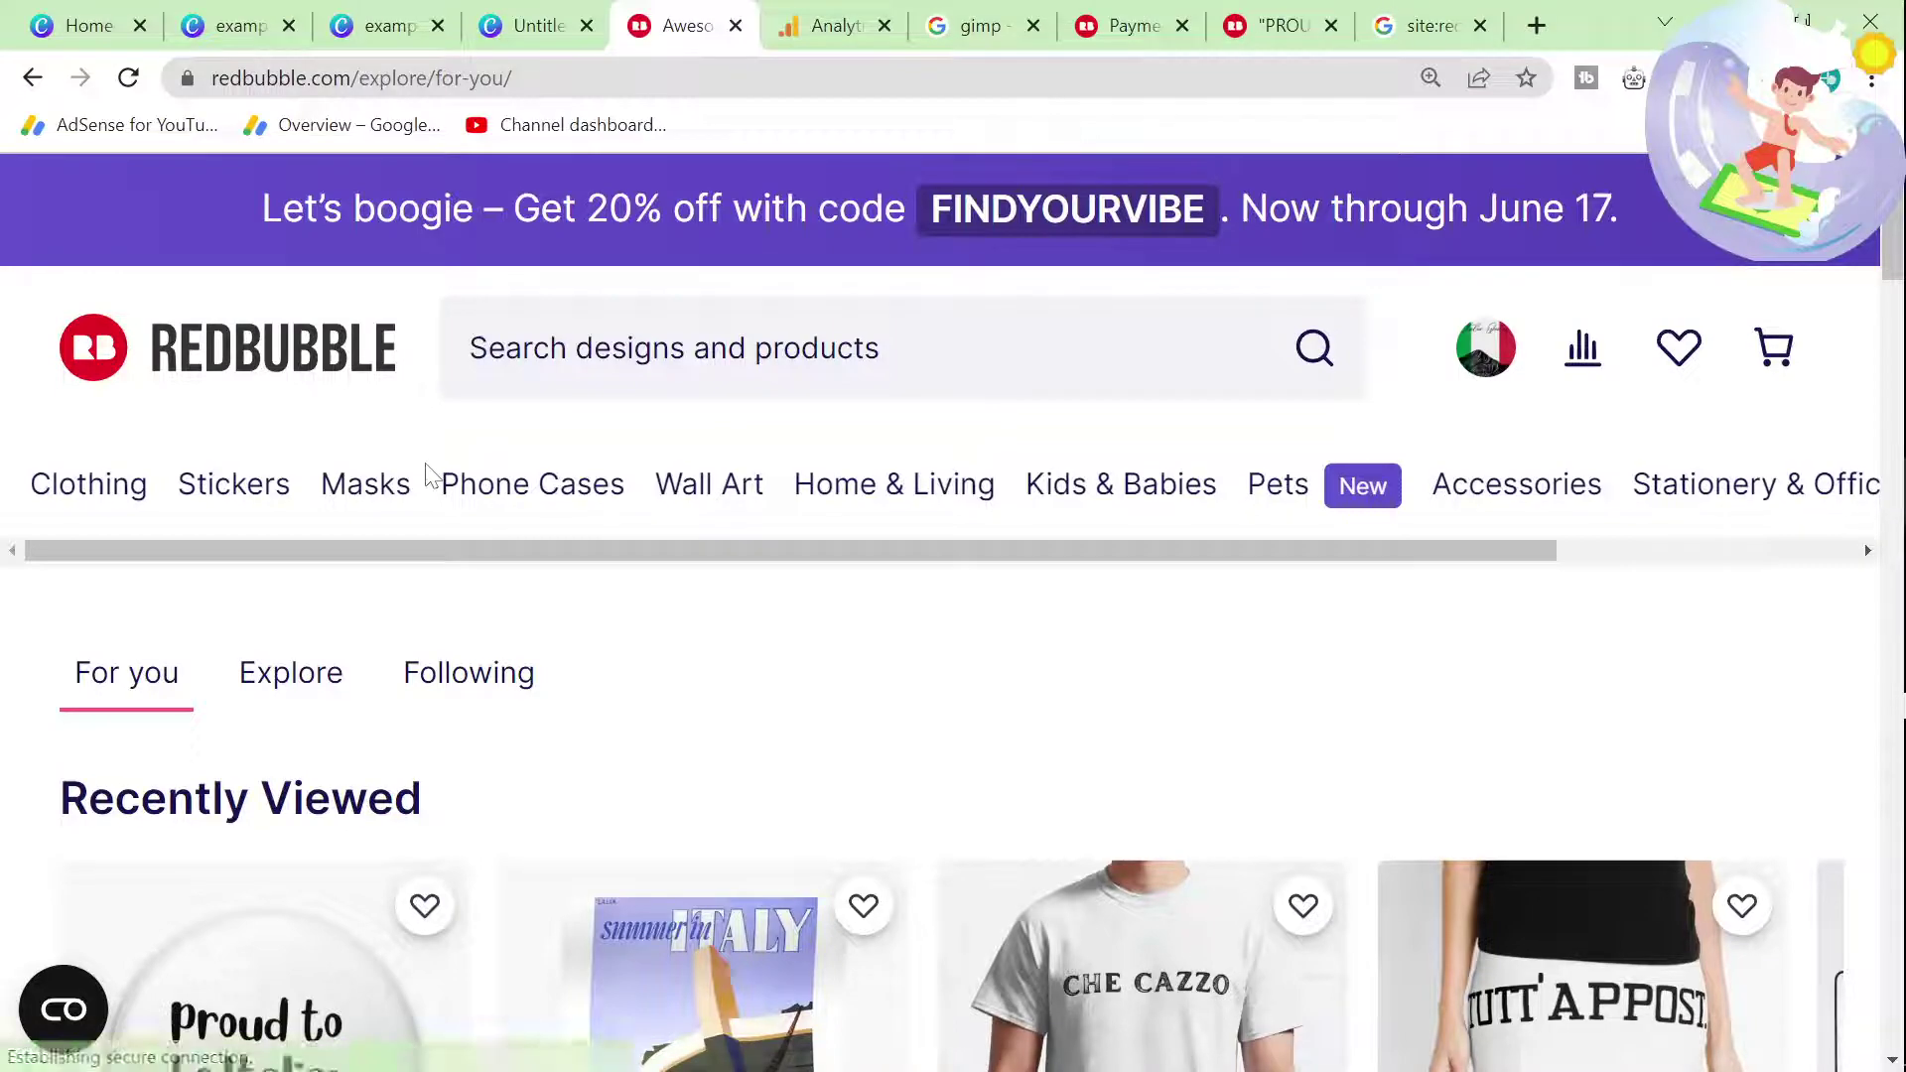
left_click(1516, 369)
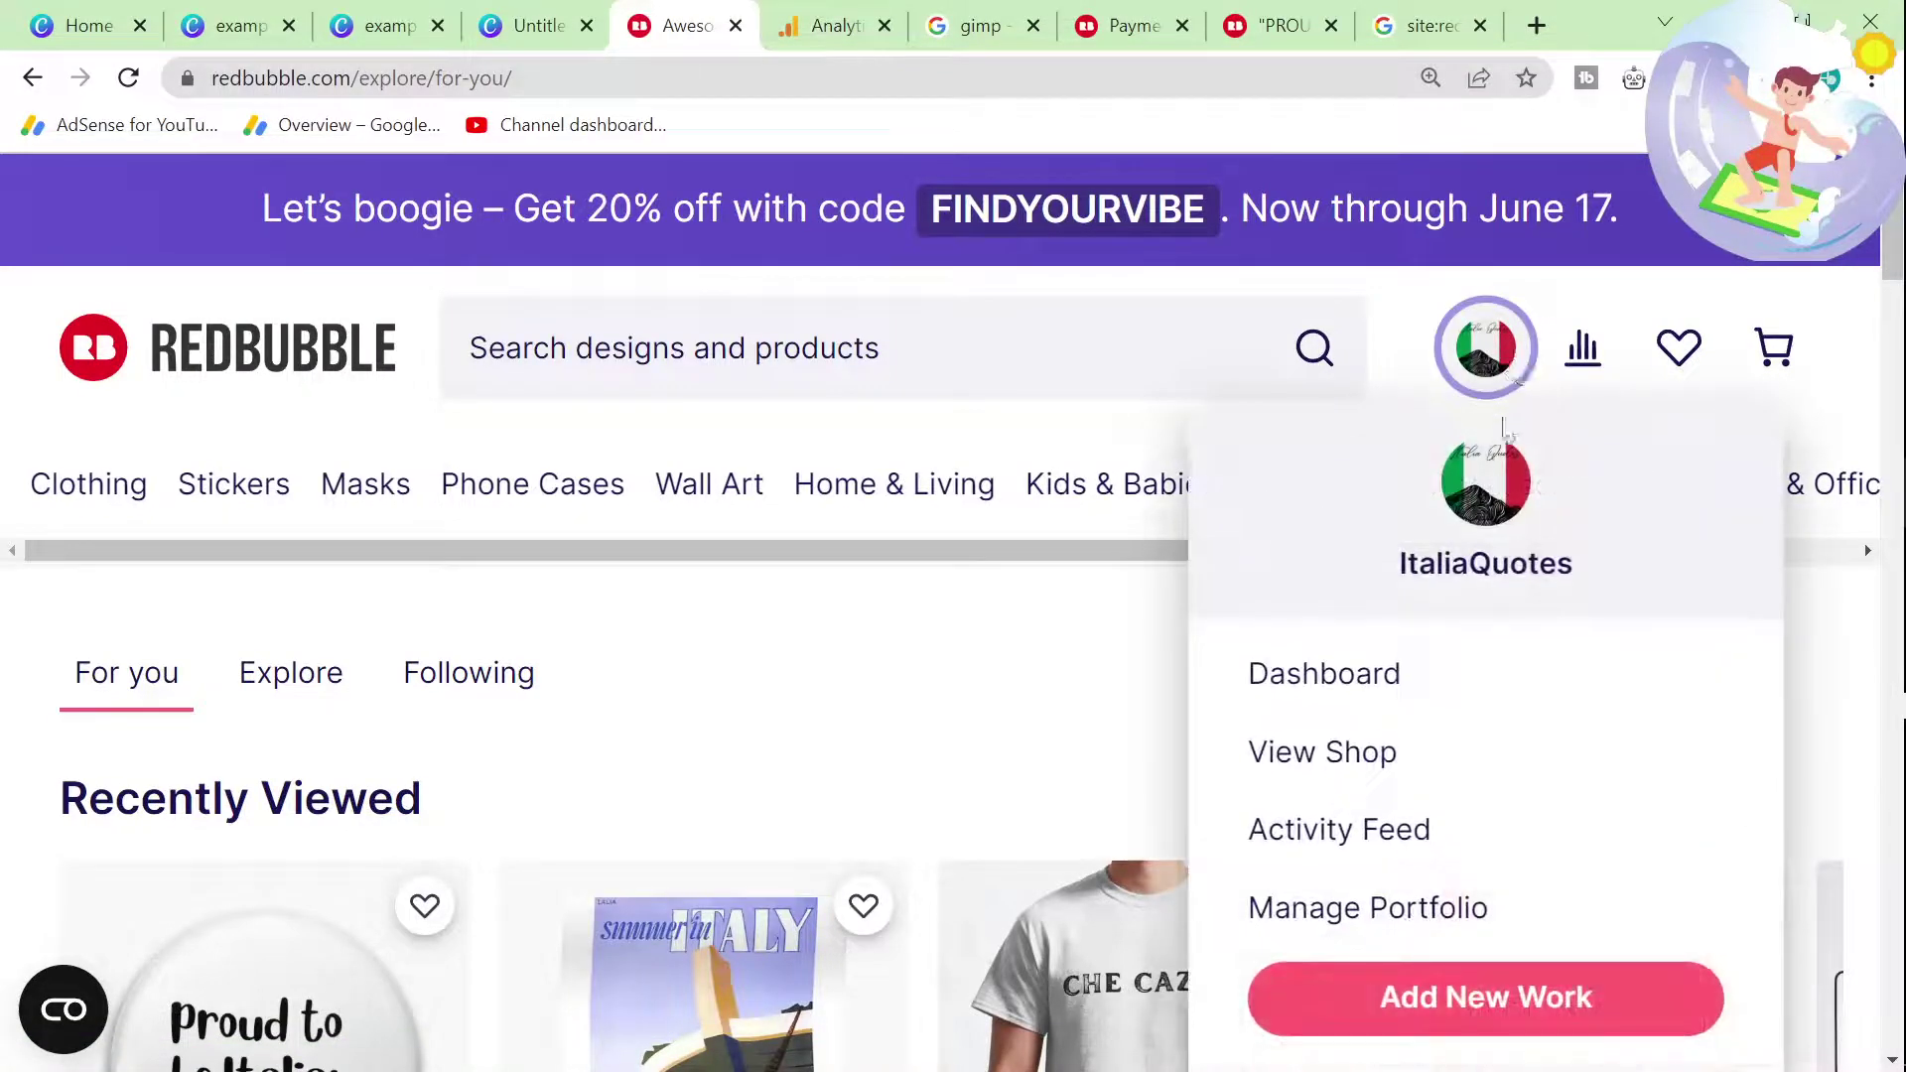
scroll(1494, 784, "down", 1)
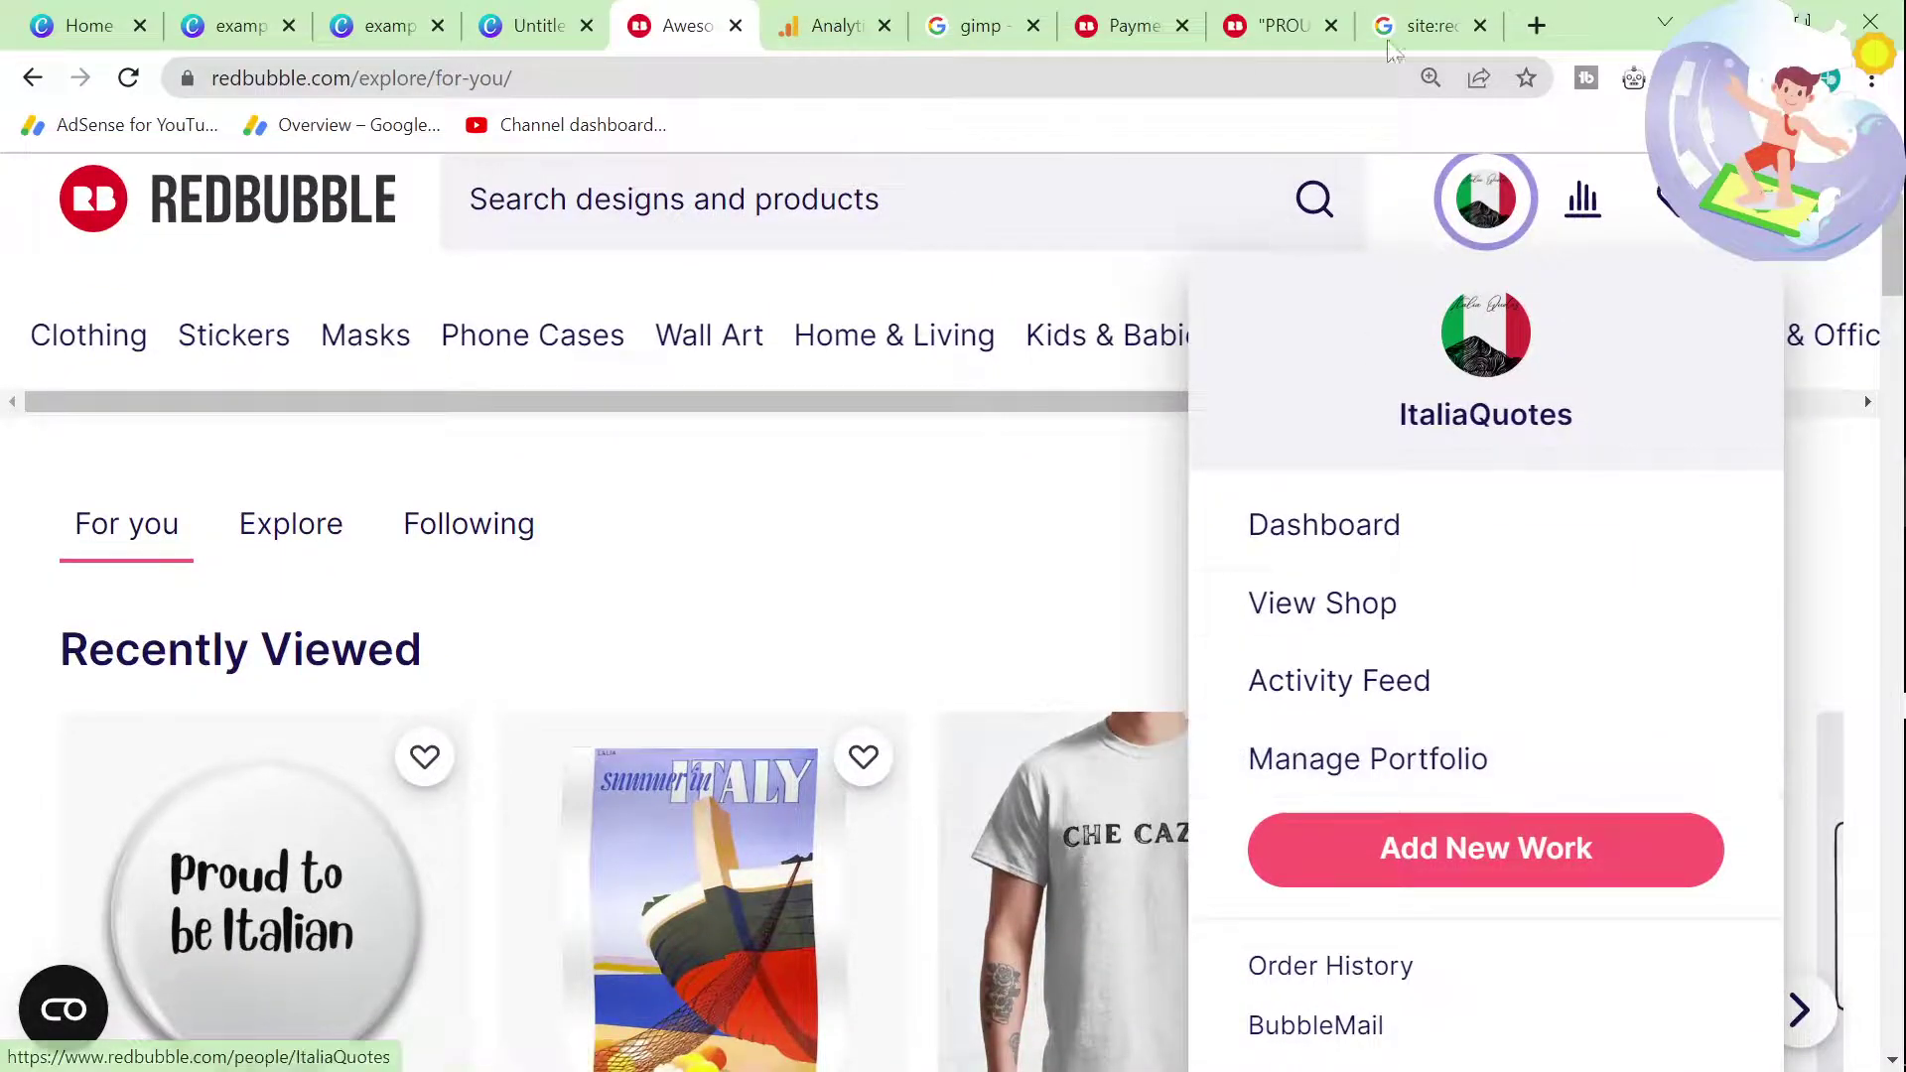
Step: Place the Google results tab beside the Redbubble tab, and switch to Canva's home page
left_click(1430, 24)
left_click_drag(1429, 25, 839, 25)
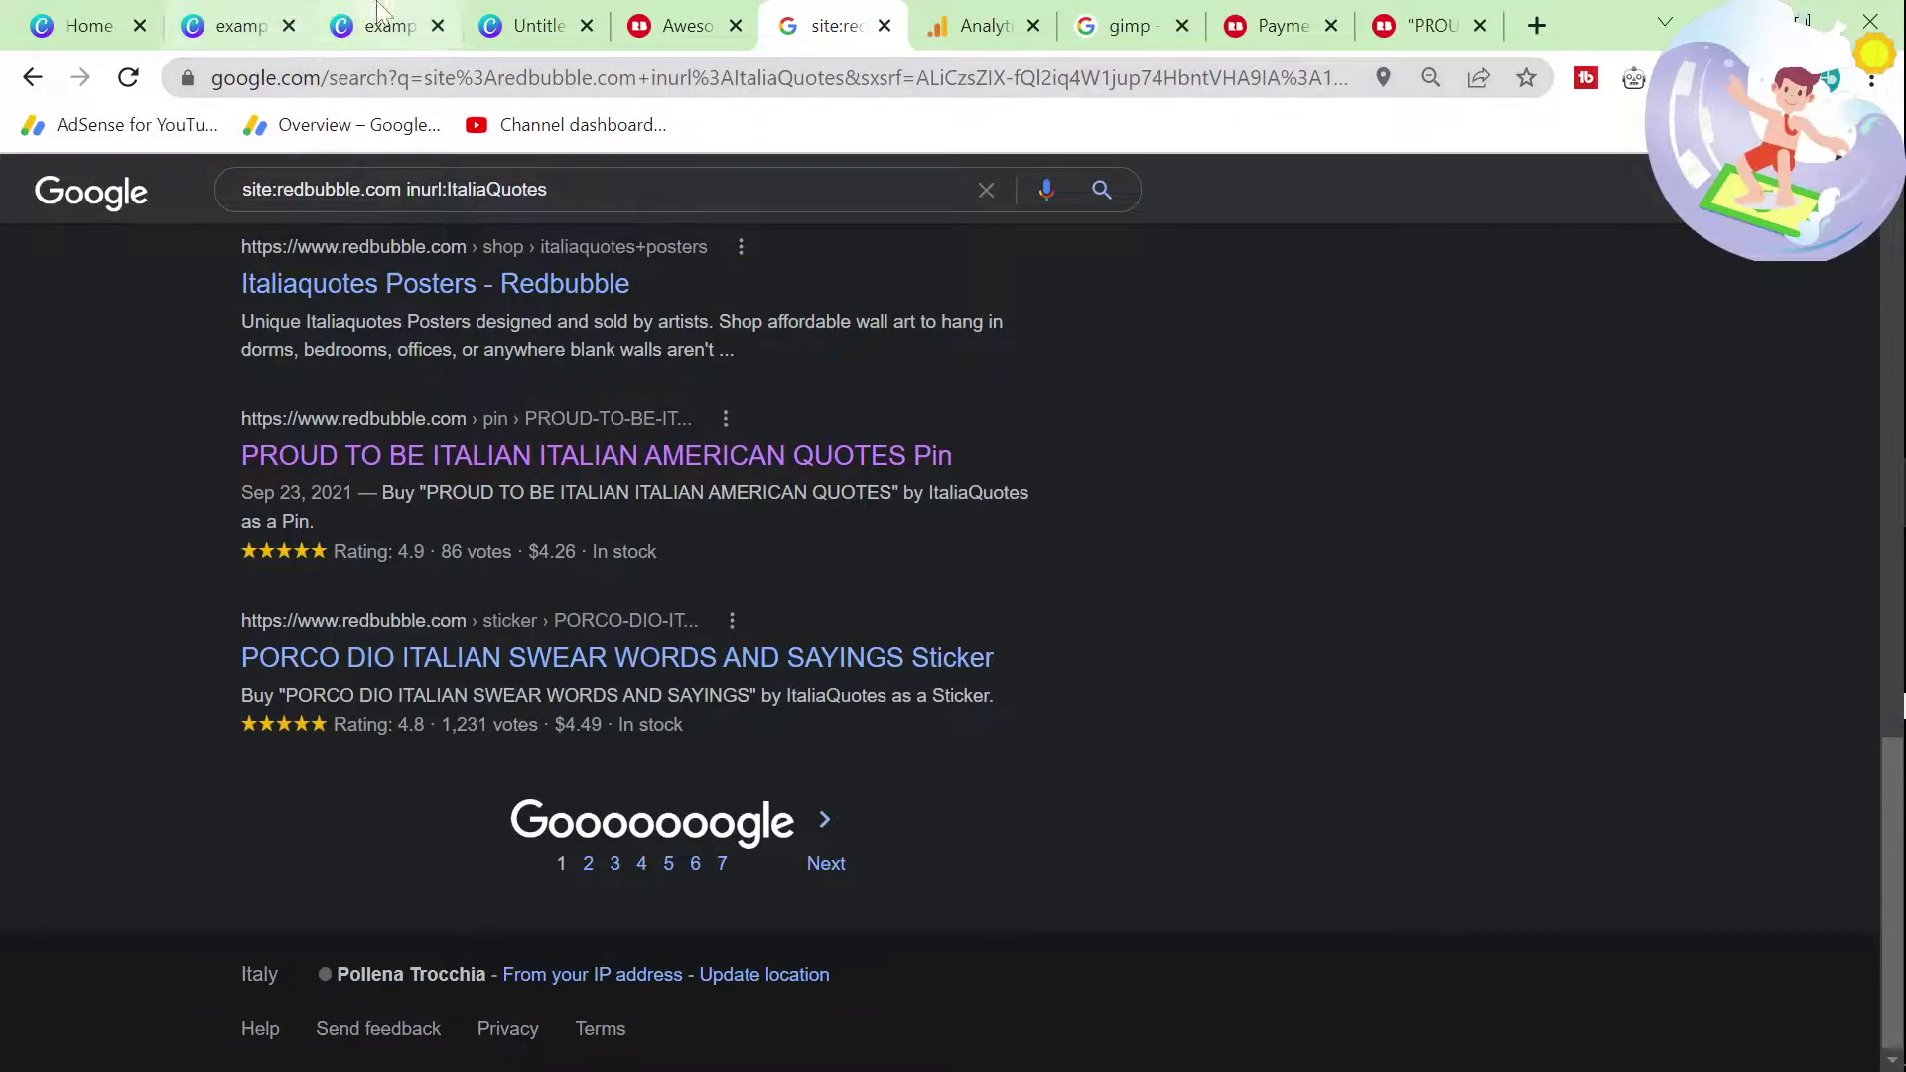
left_click(382, 25)
left_click(79, 188)
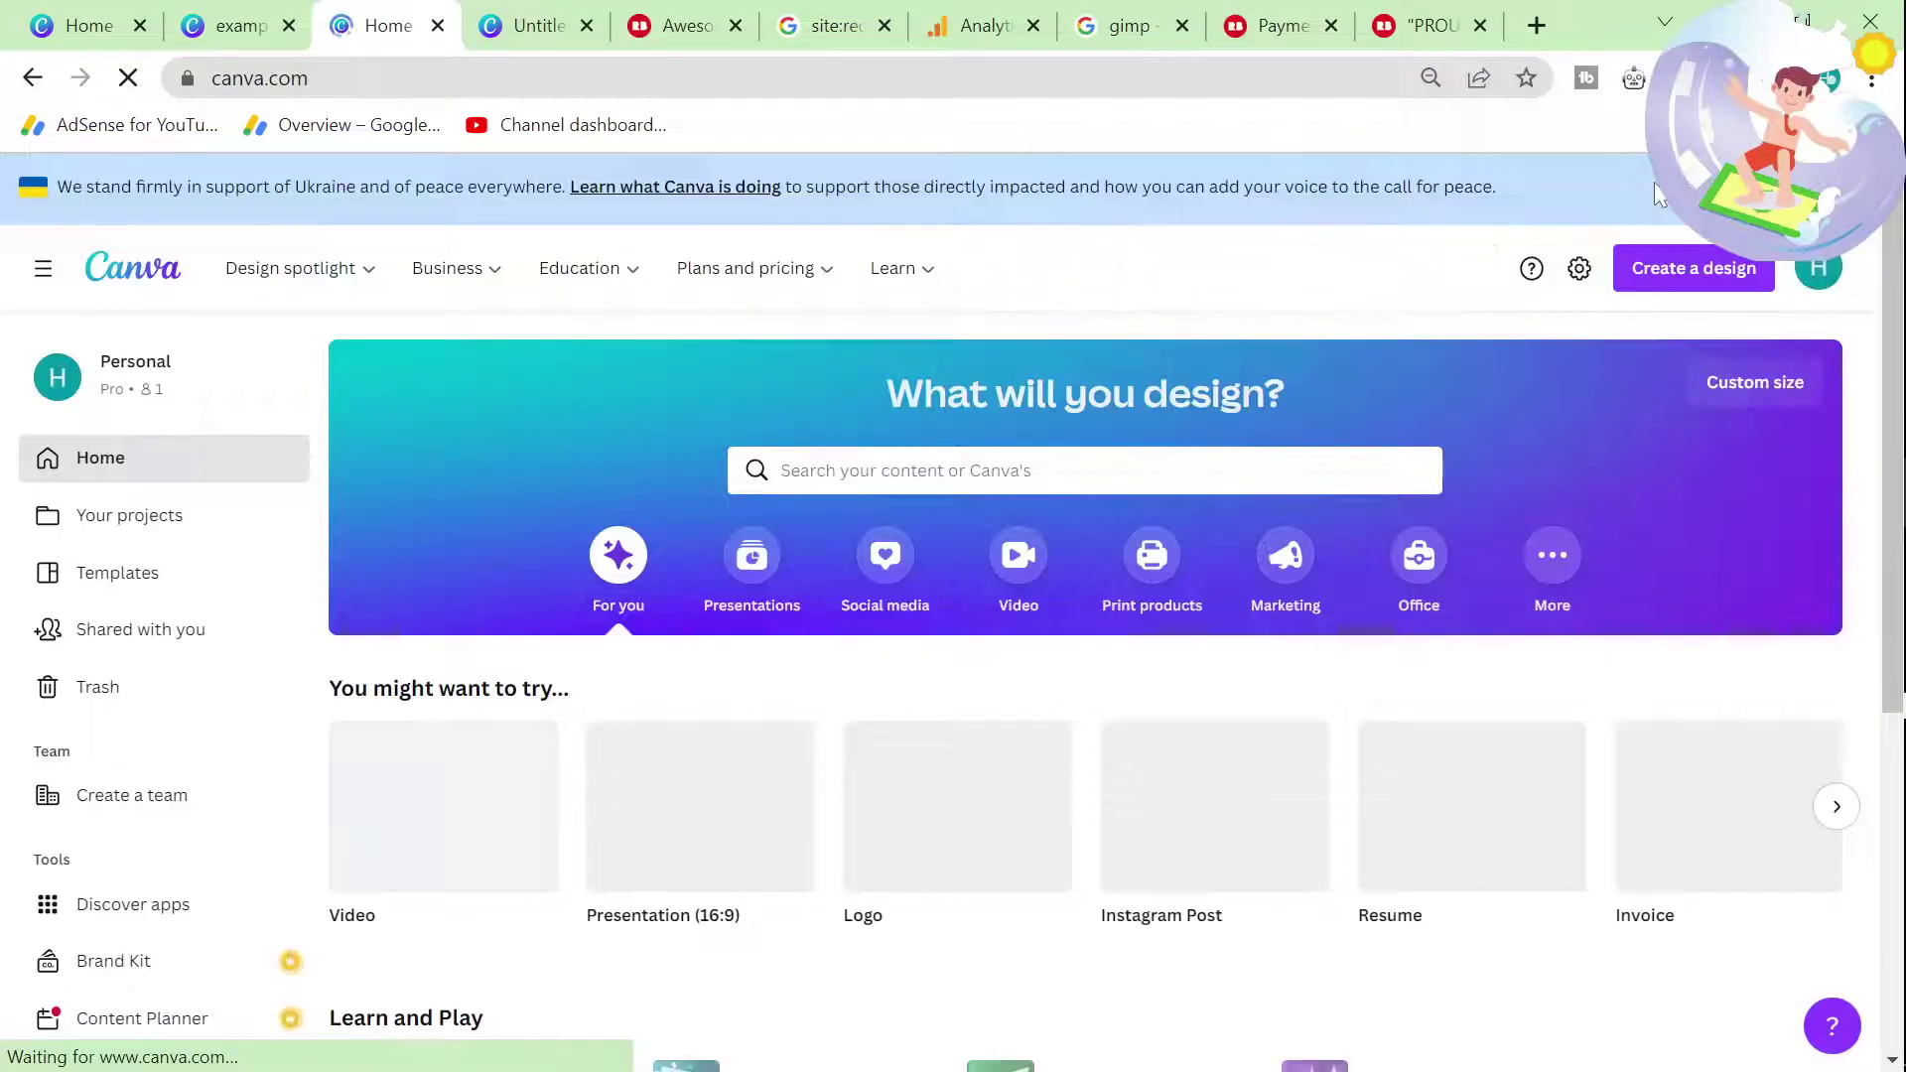
Step: Create a custom-size Canva design of 4500 × 5400 px and show its text options
left_click(1658, 282)
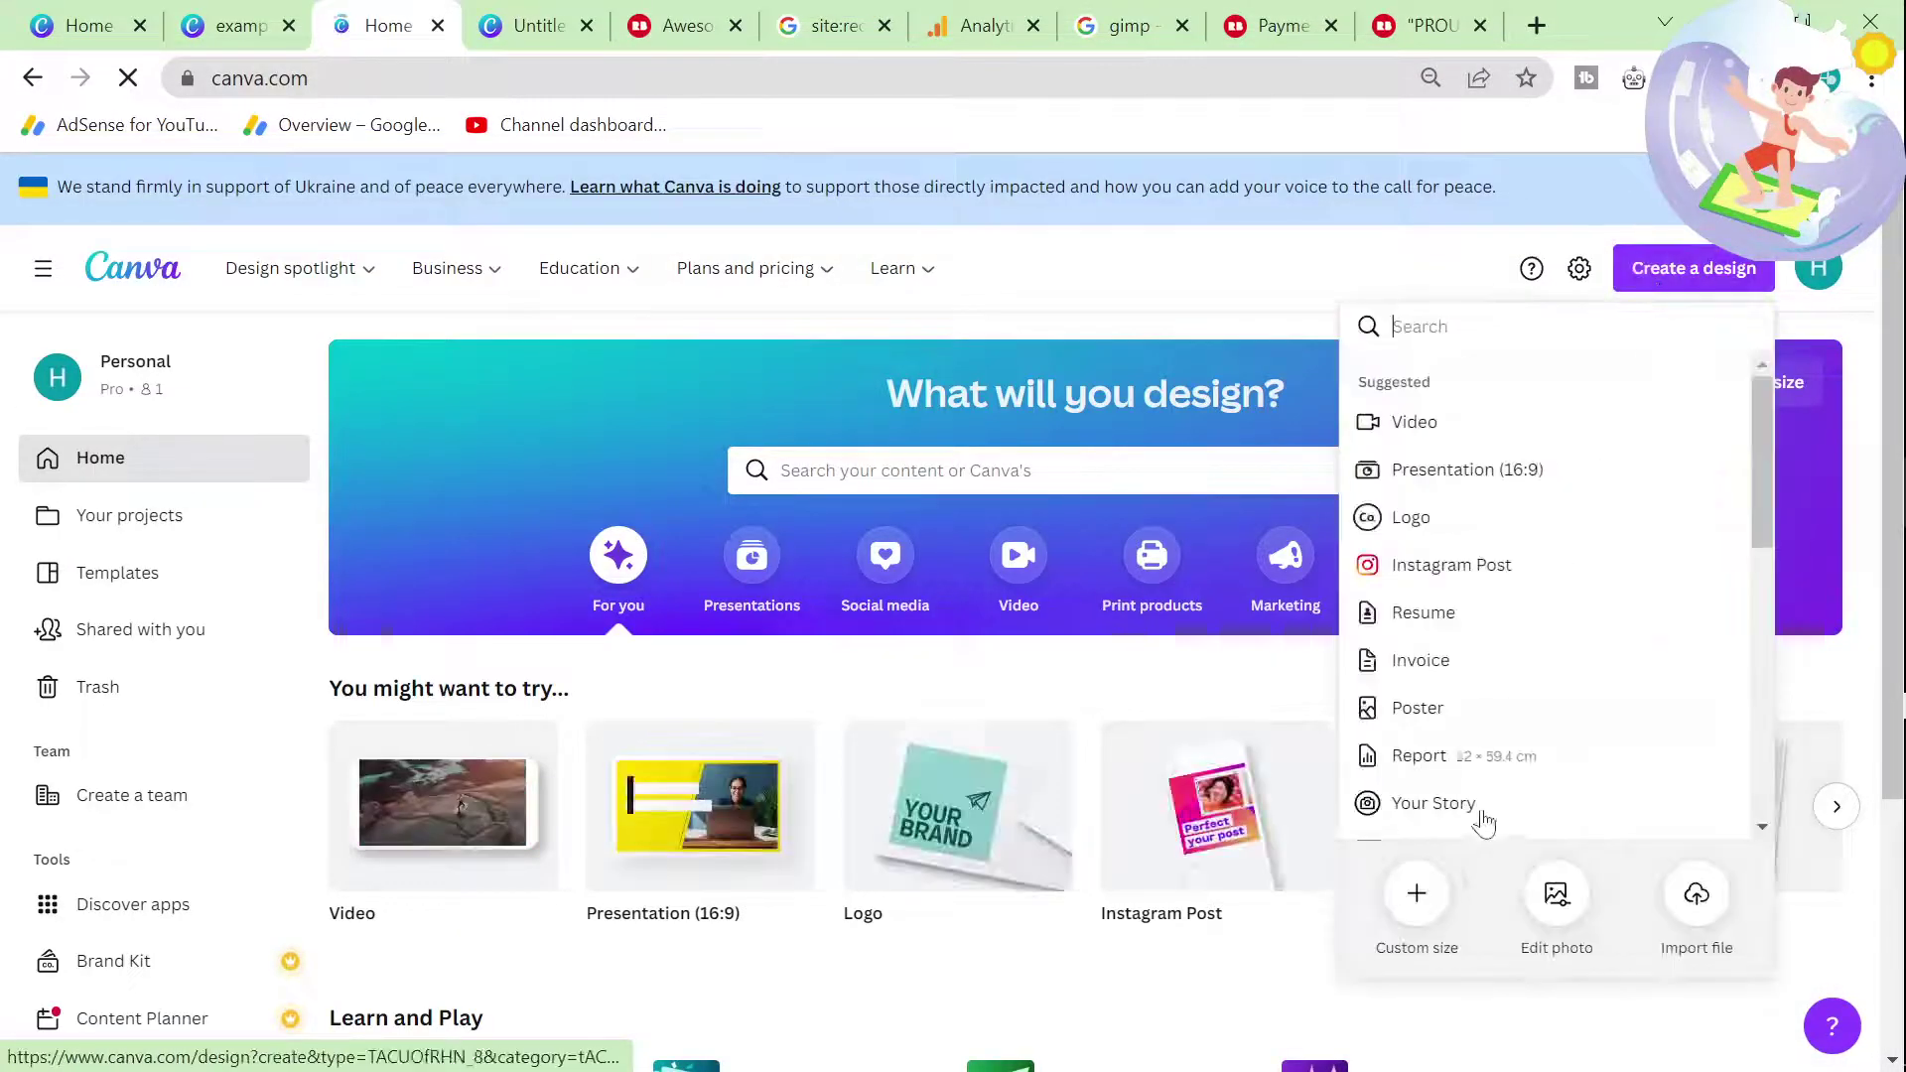
left_click(1414, 899)
type("4500")
key("Tab")
type("5400")
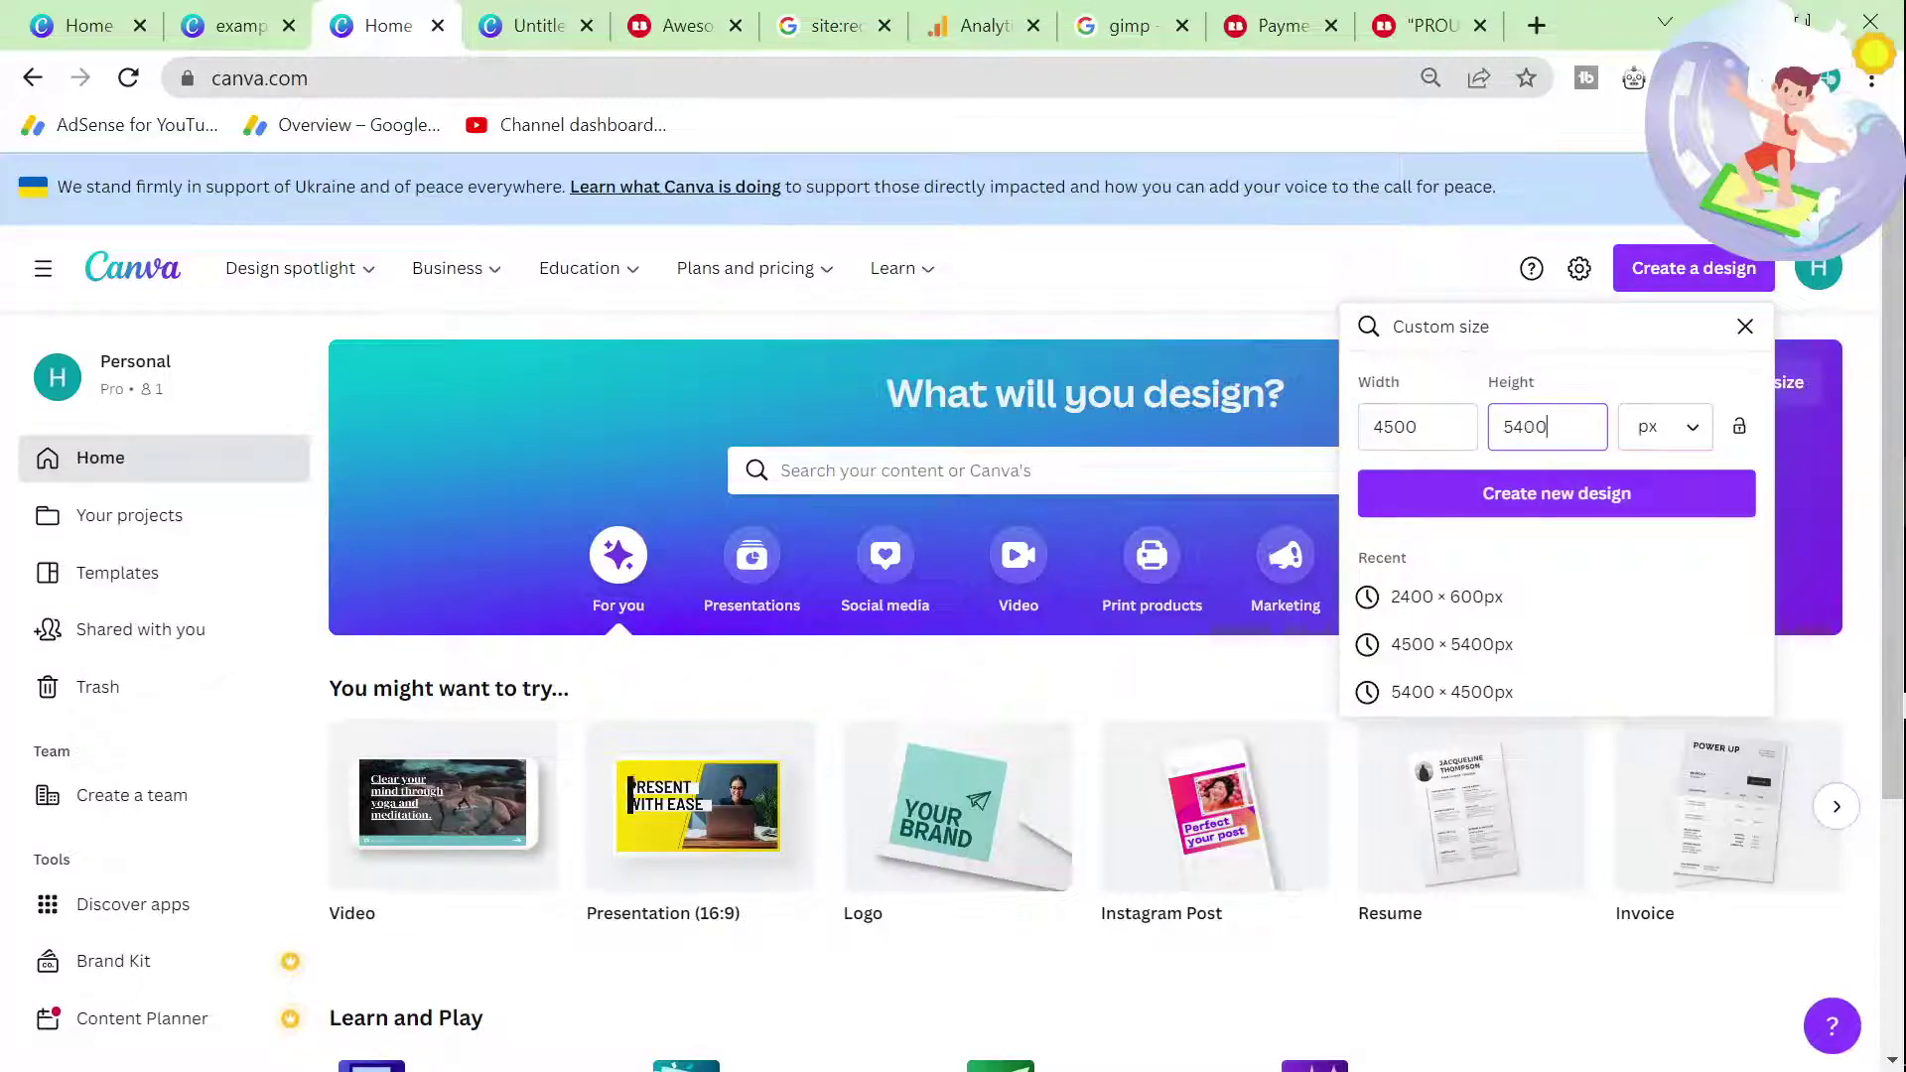
left_click(1557, 493)
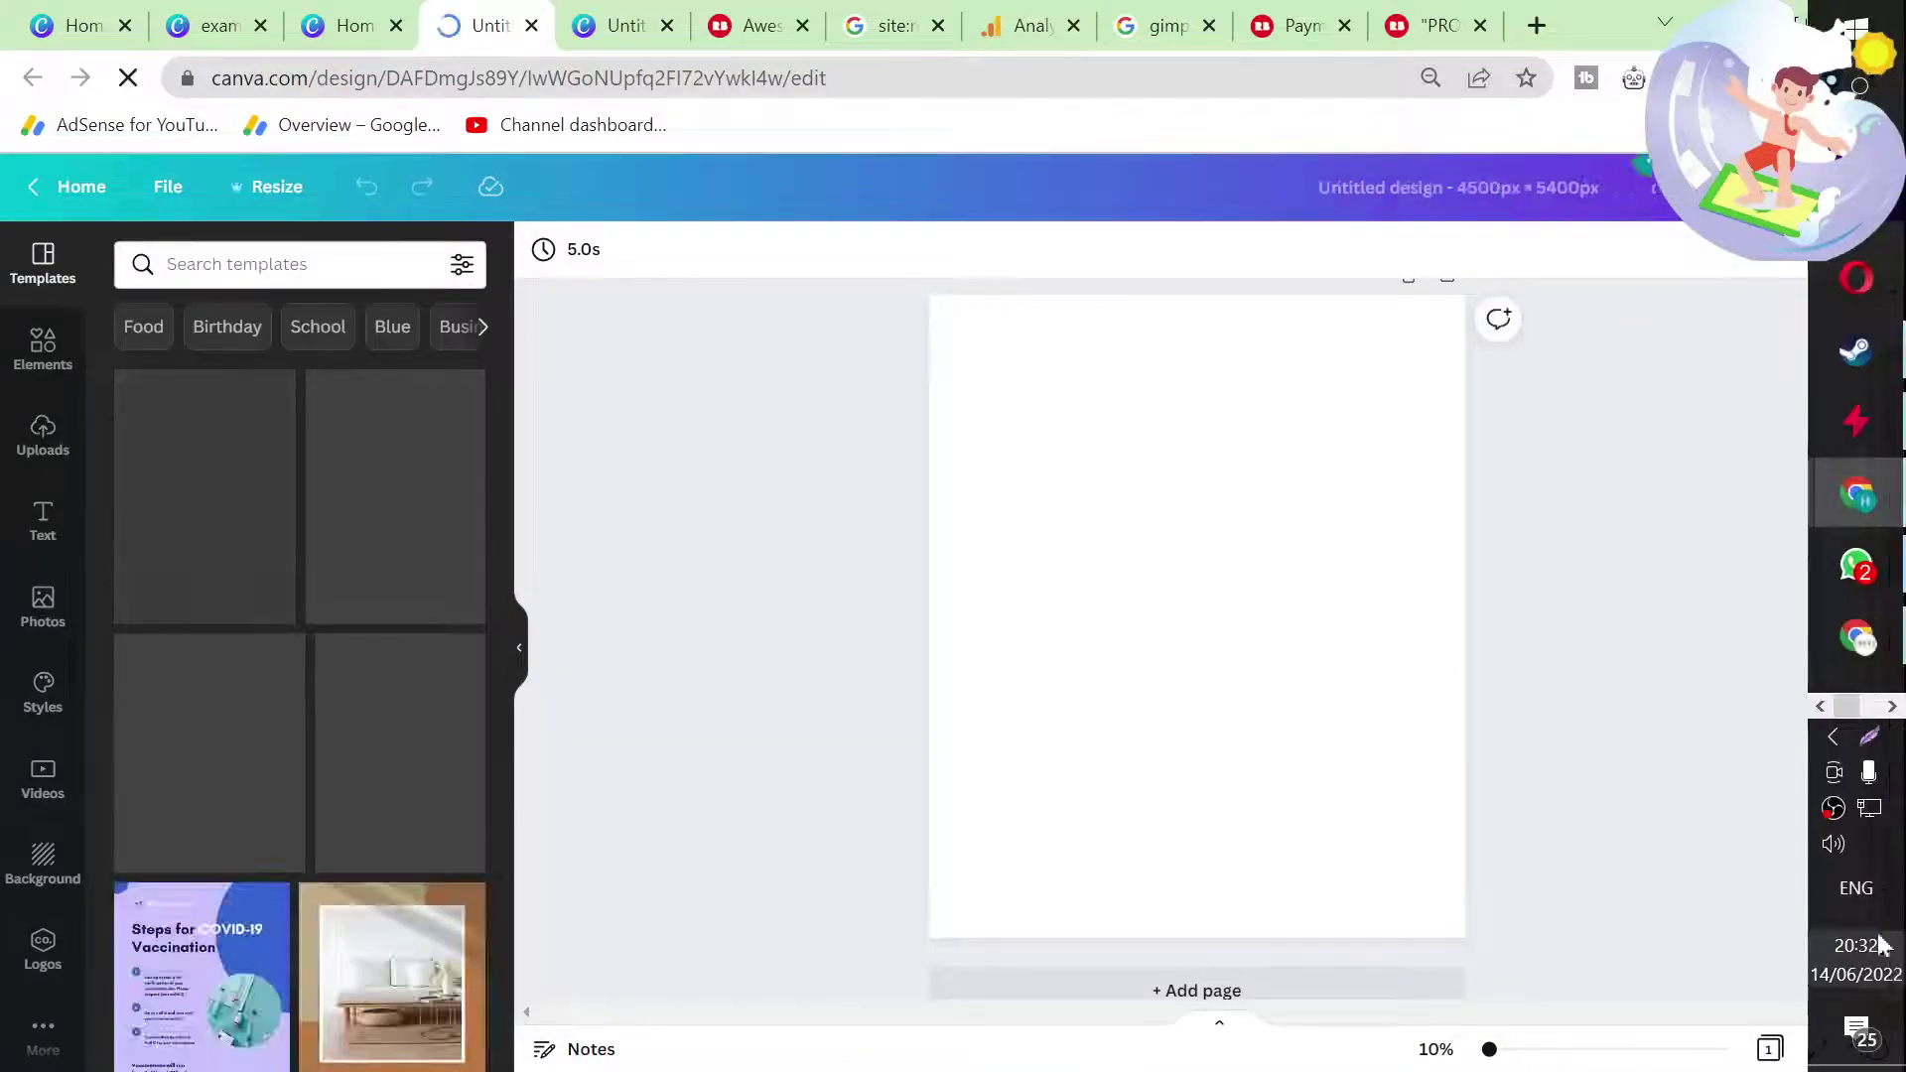
left_click(43, 521)
Step: Try a default heading and the "Festa di fine anno" text combination on the page, and delete both
left_click(234, 383)
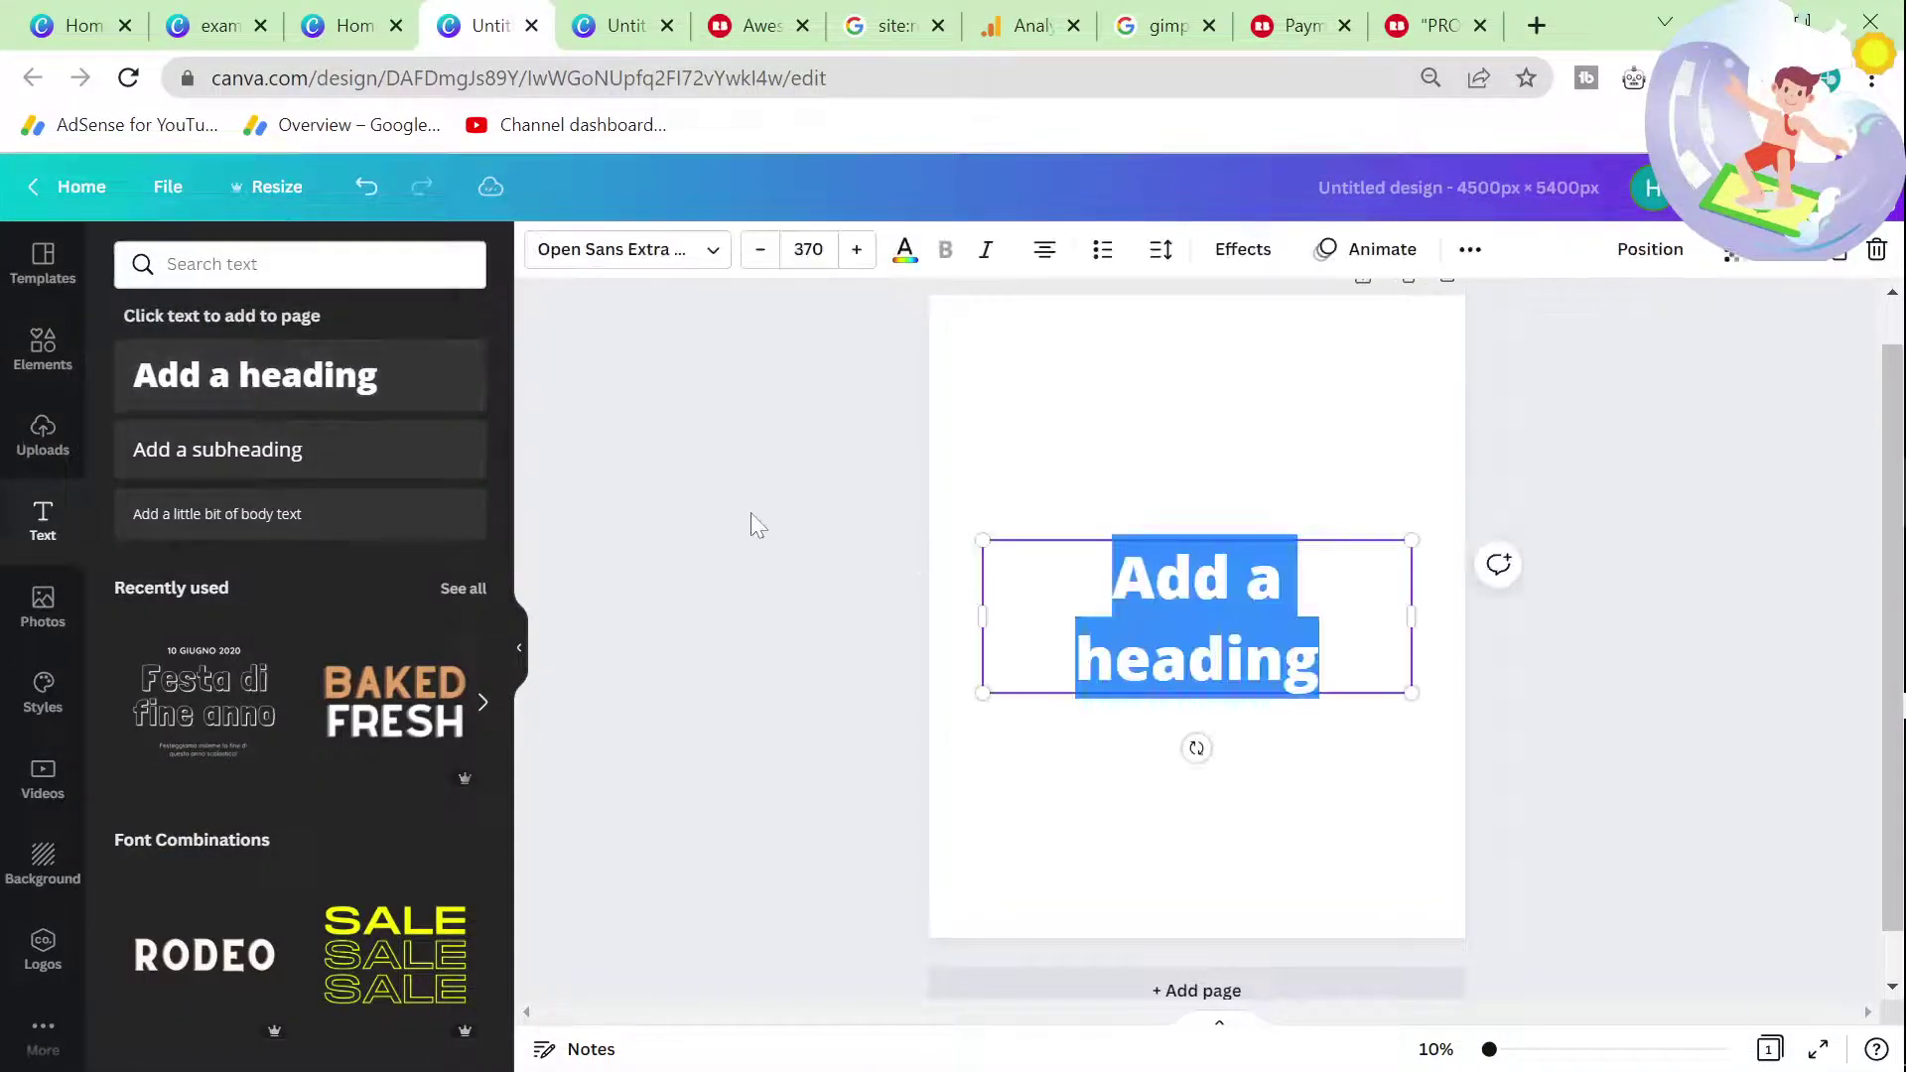
left_click(665, 536)
left_click(1089, 576)
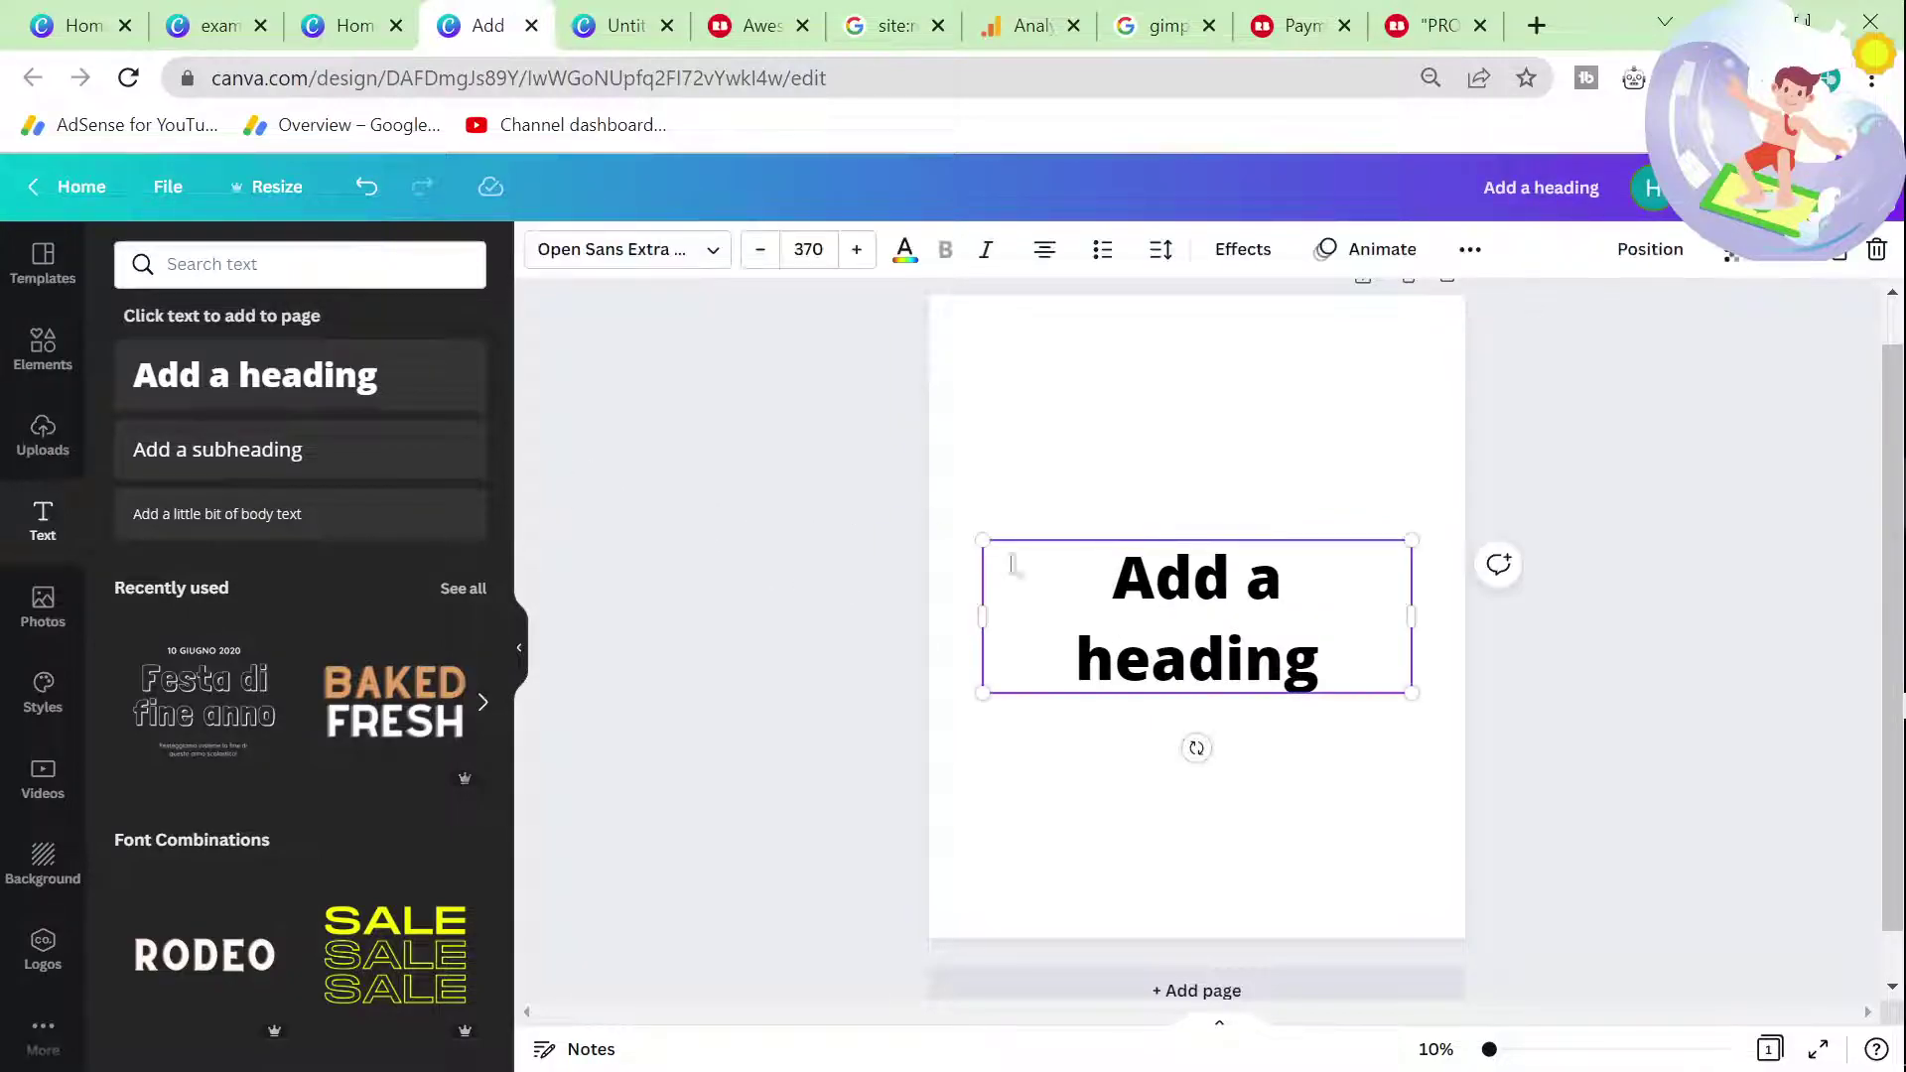
key("Delete")
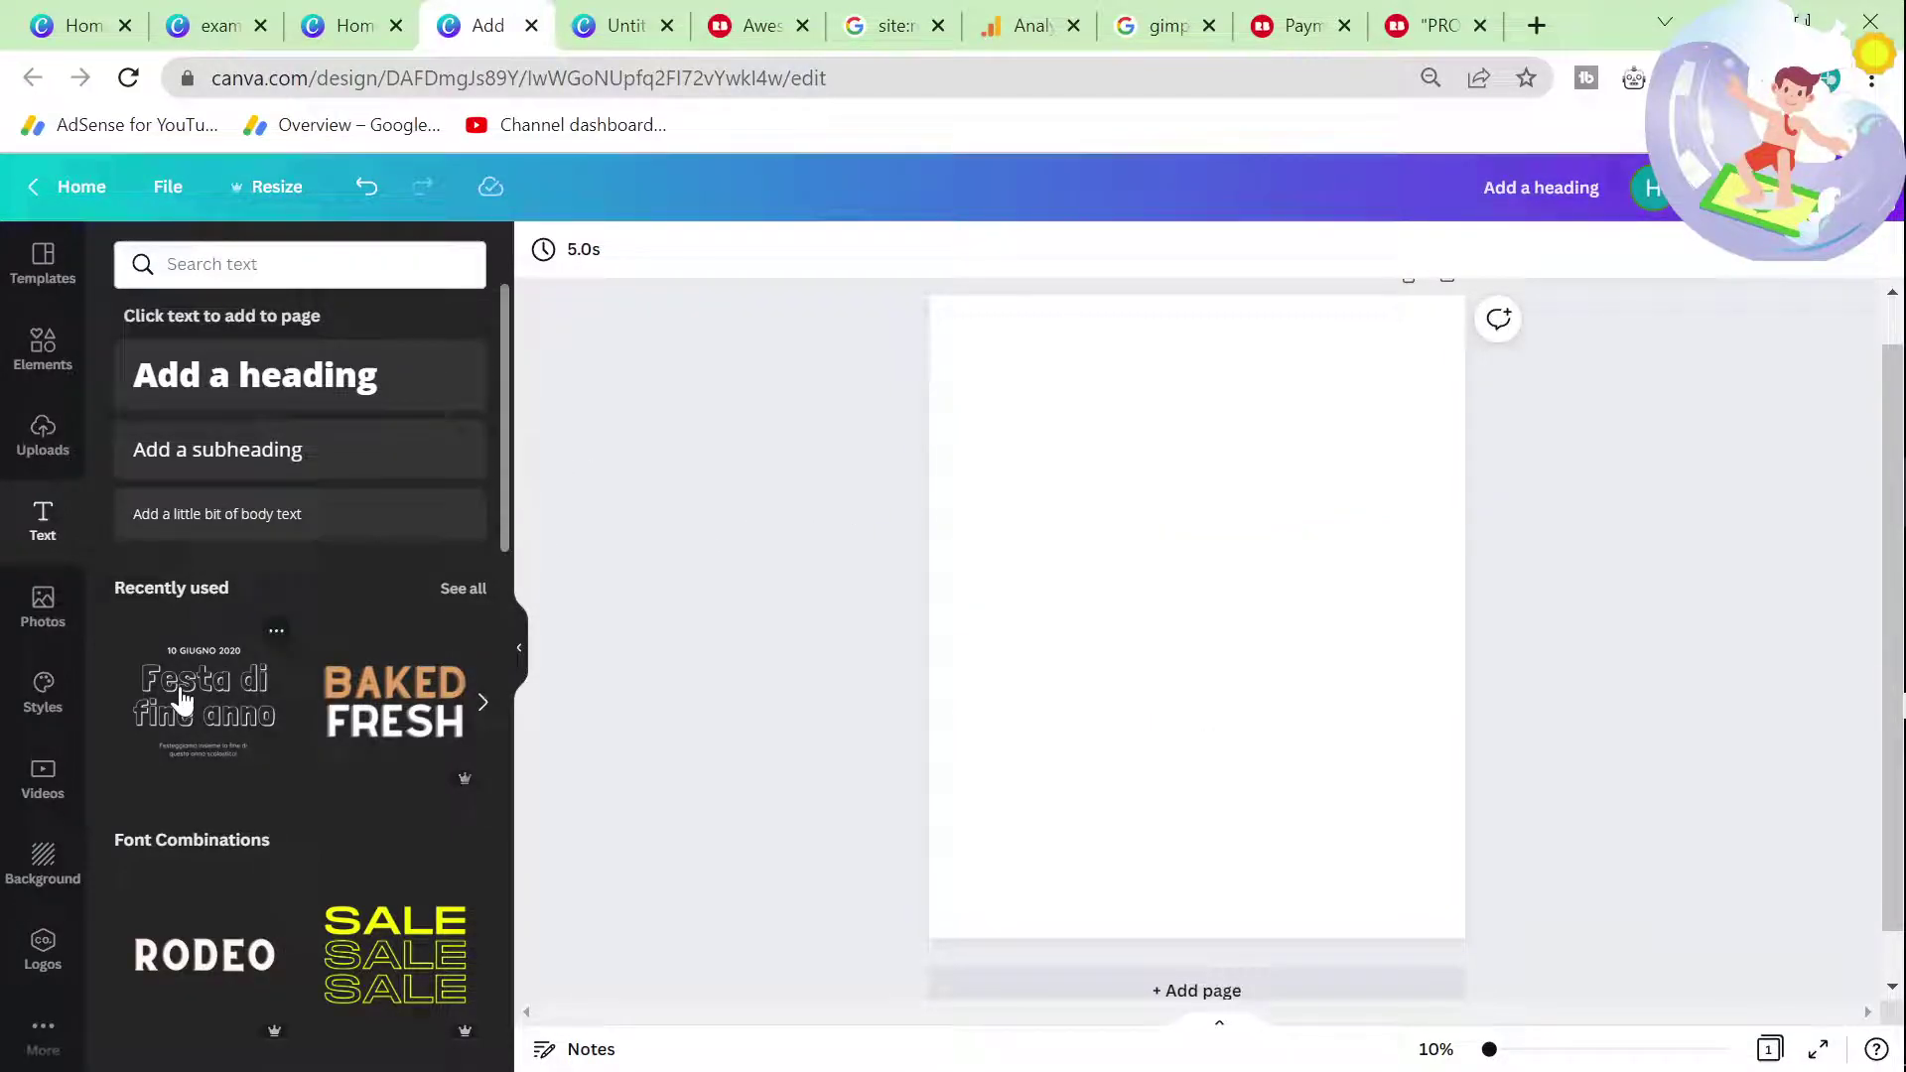
left_click(253, 695)
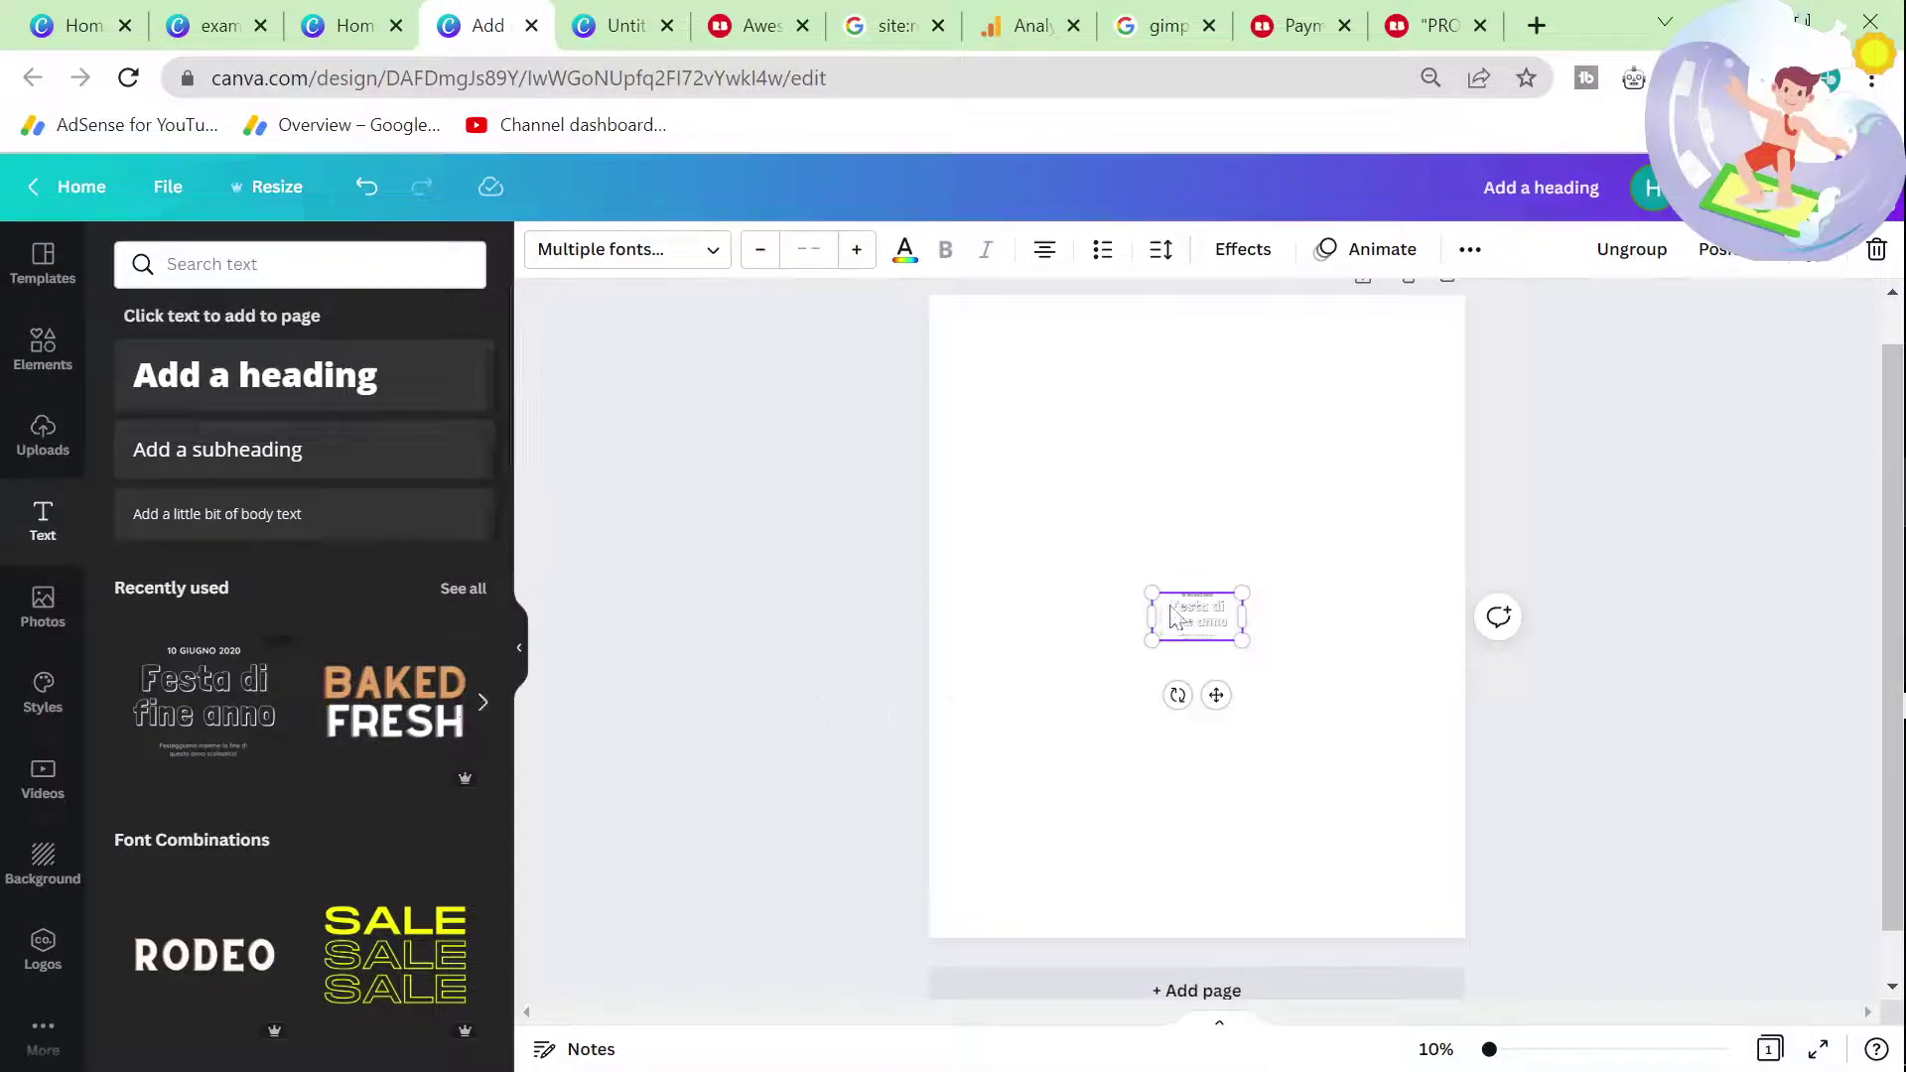
key("Delete")
Step: Add the "Festa di fine anno" text combination and enlarge it to about the width of the page
left_click(222, 699)
left_click_drag(1203, 635, 1485, 668)
key("Escape")
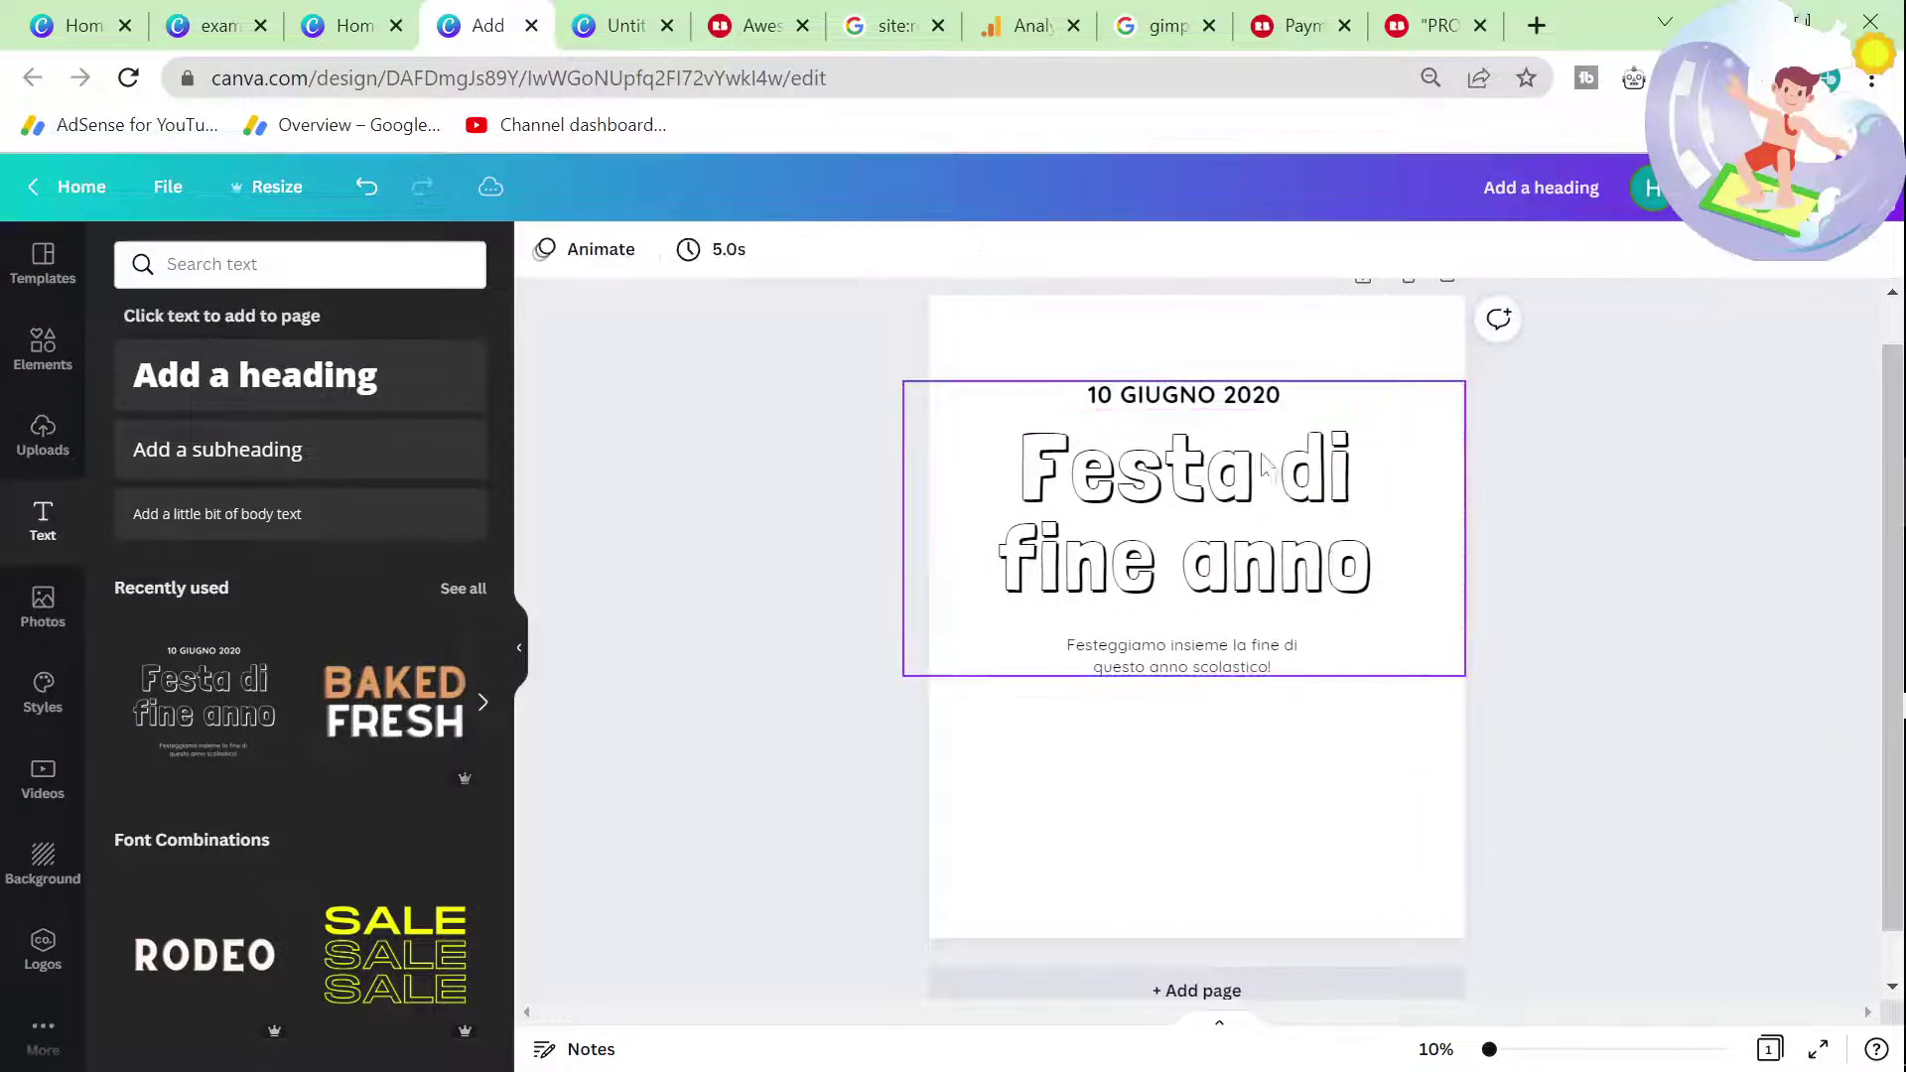
Step: Delete the date line above the title and the small description below it
double_click(1235, 401)
key("BackSpace")
key("Escape")
key("Escape")
left_click(1284, 396)
key("Delete")
left_click(1188, 671)
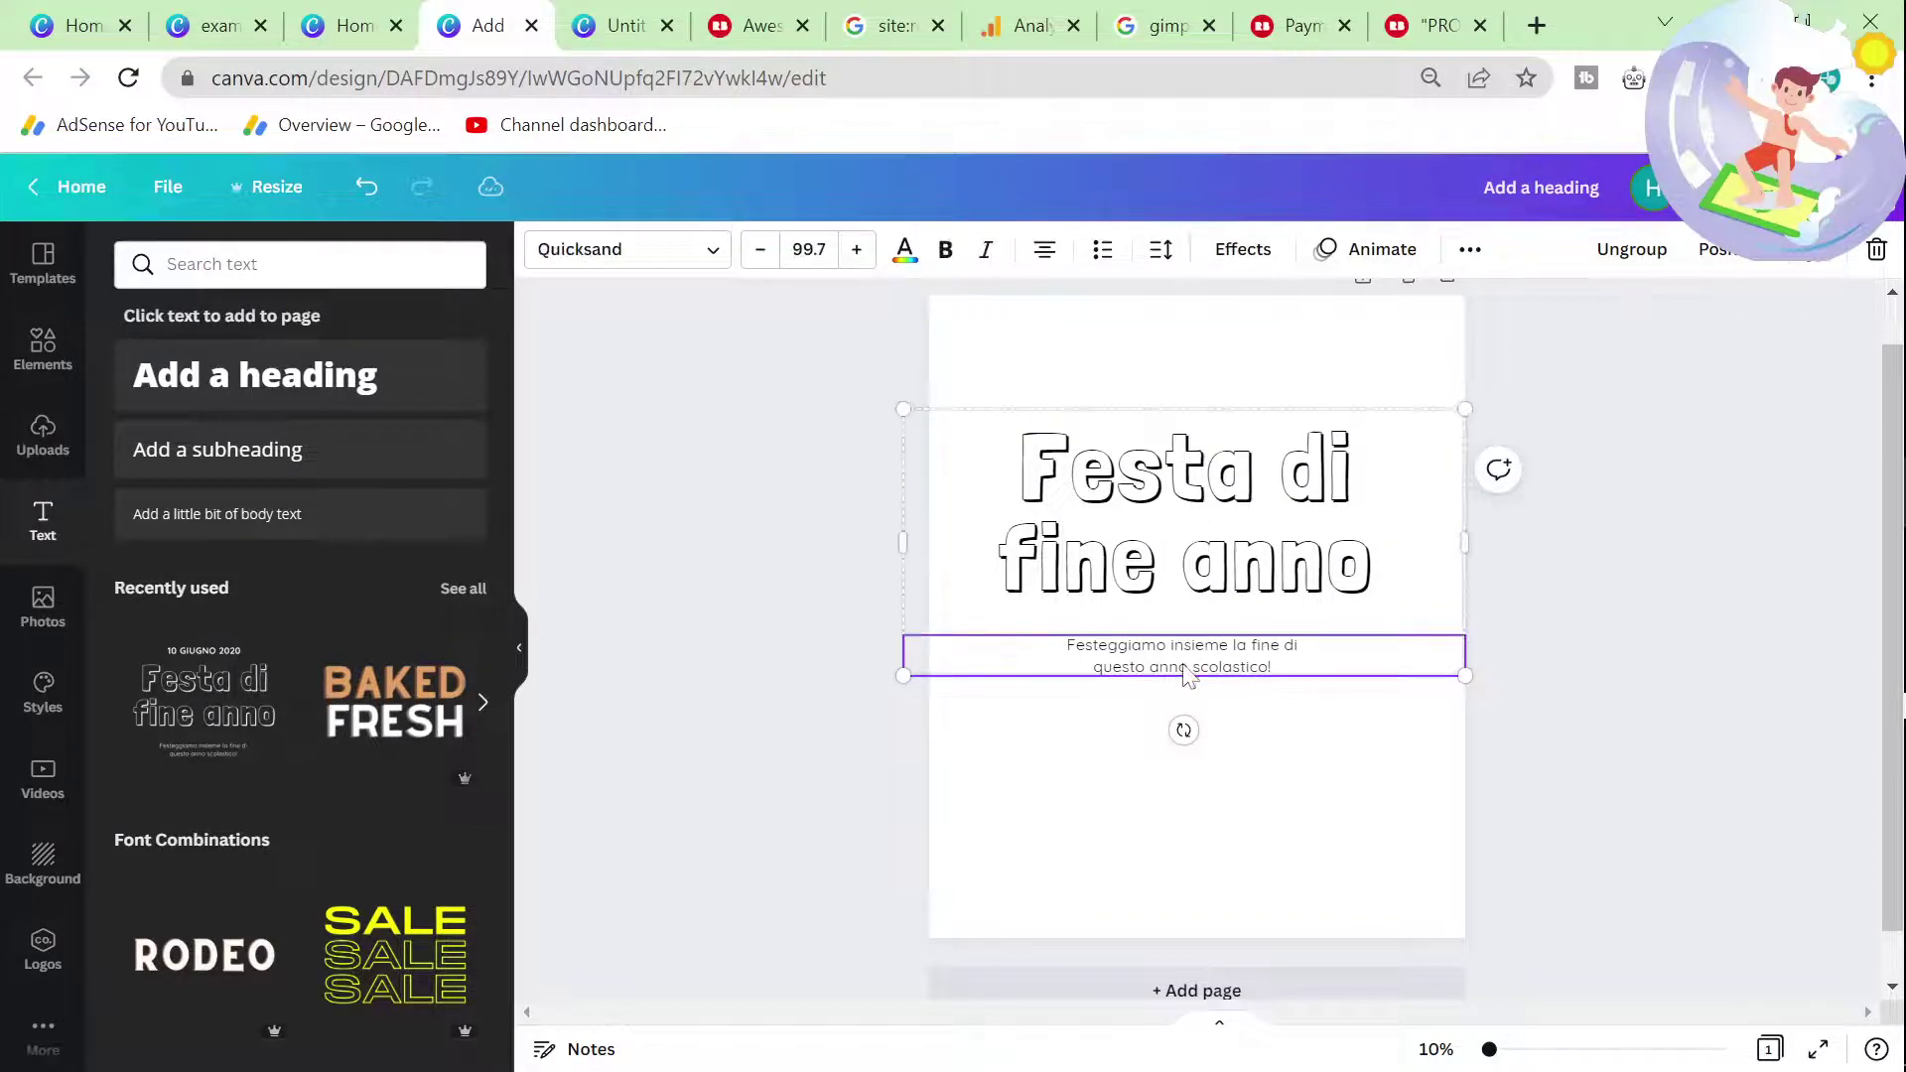
key("Delete")
Step: Replace the title text with "example design" and move it higher, centred on the page
double_click(1219, 530)
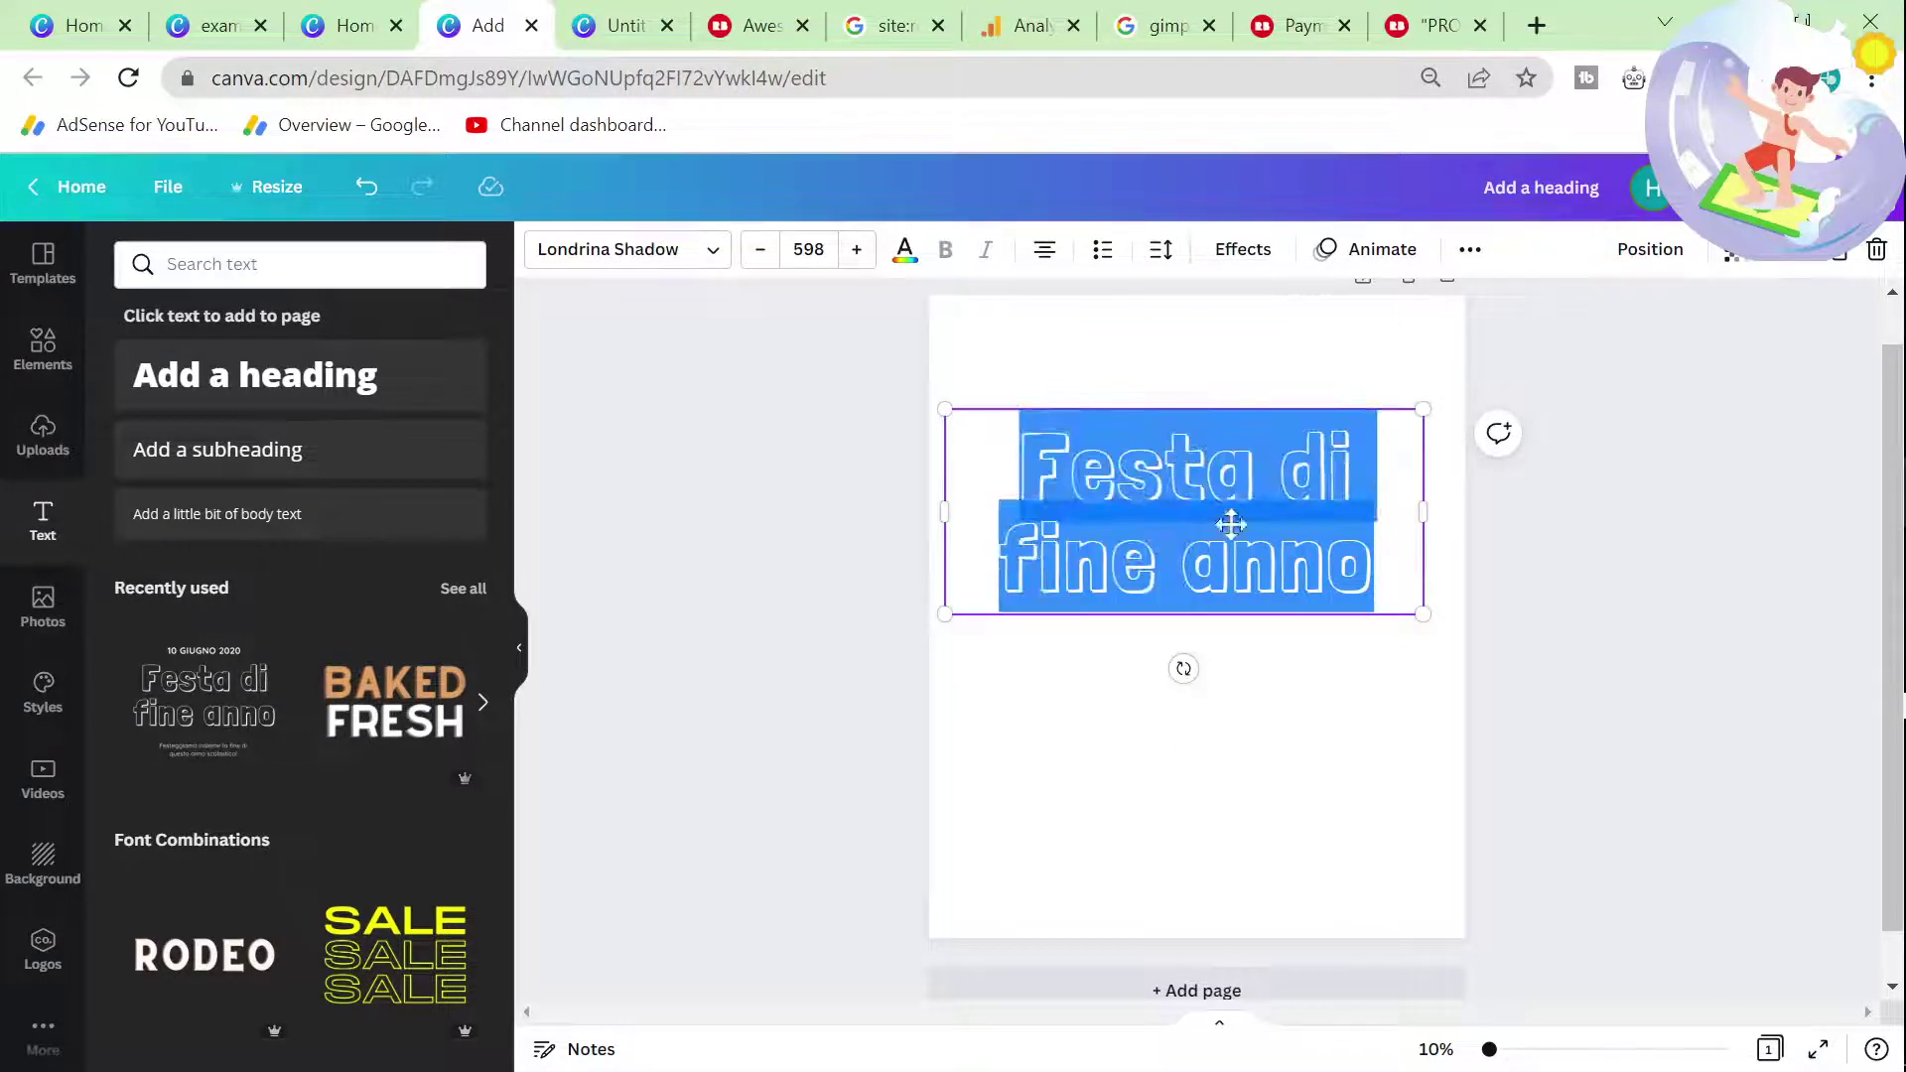
type("example design")
key("Escape")
key("Escape")
left_click_drag(1342, 580, 1276, 513)
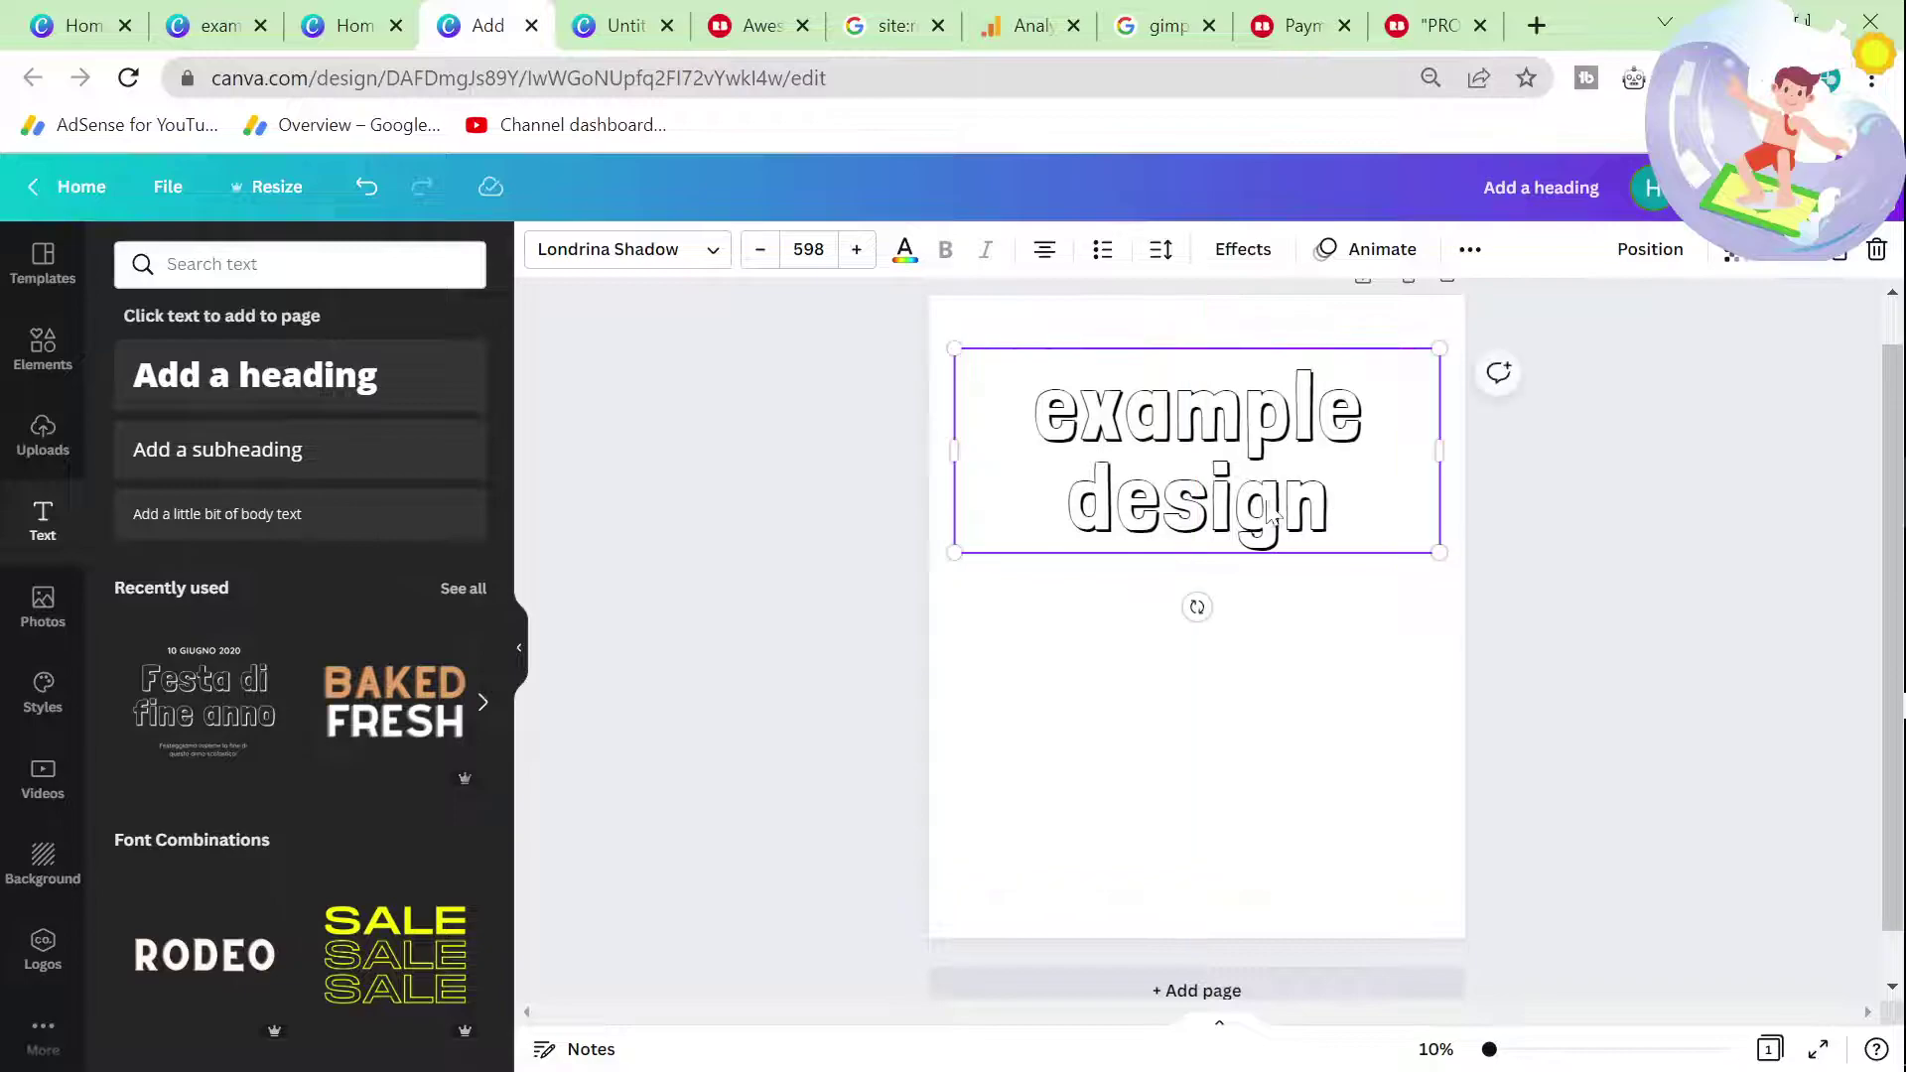
left_click(1568, 570)
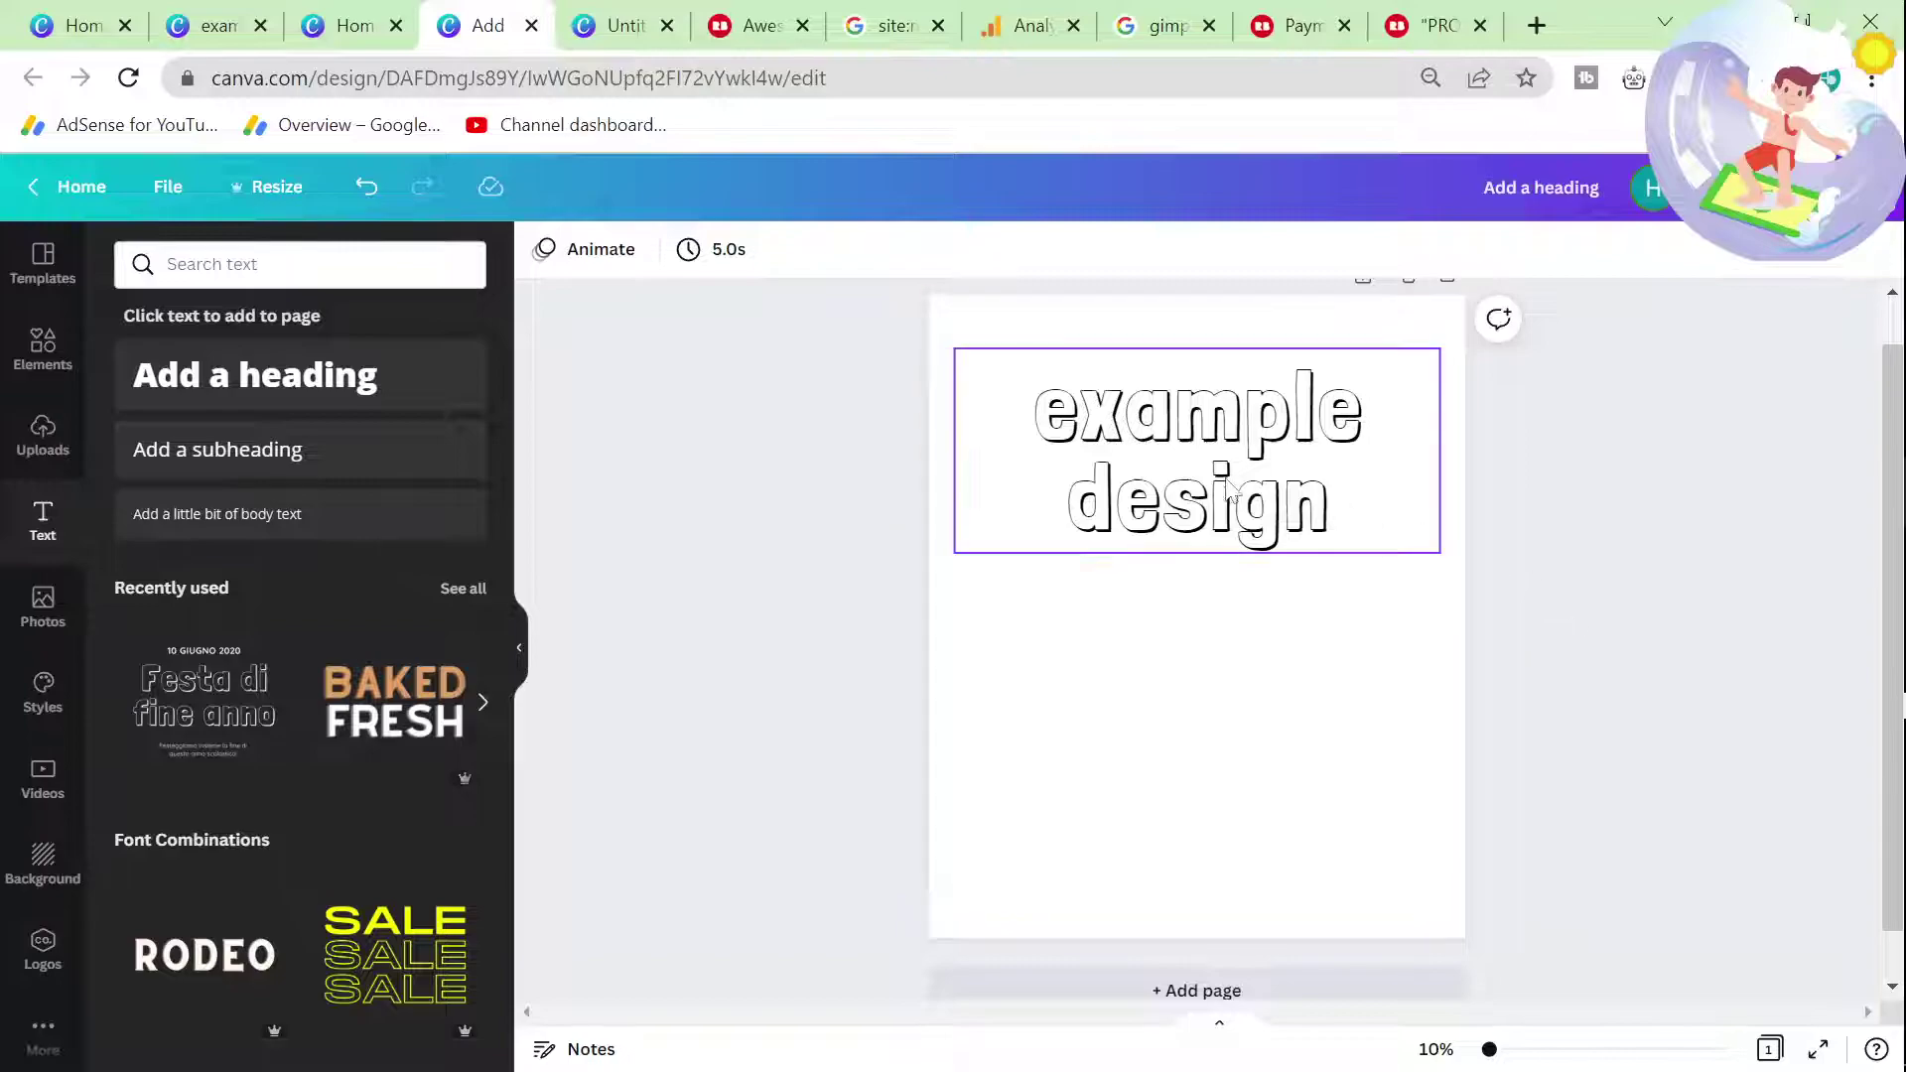
Step: Enlarge the title to the full page width, about font size 661, and shift it slightly down, keeping it centred
left_click(1427, 559)
left_click_drag(1427, 559, 1465, 574)
left_click_drag(1386, 507, 1385, 508)
left_click_drag(1246, 501, 1246, 520)
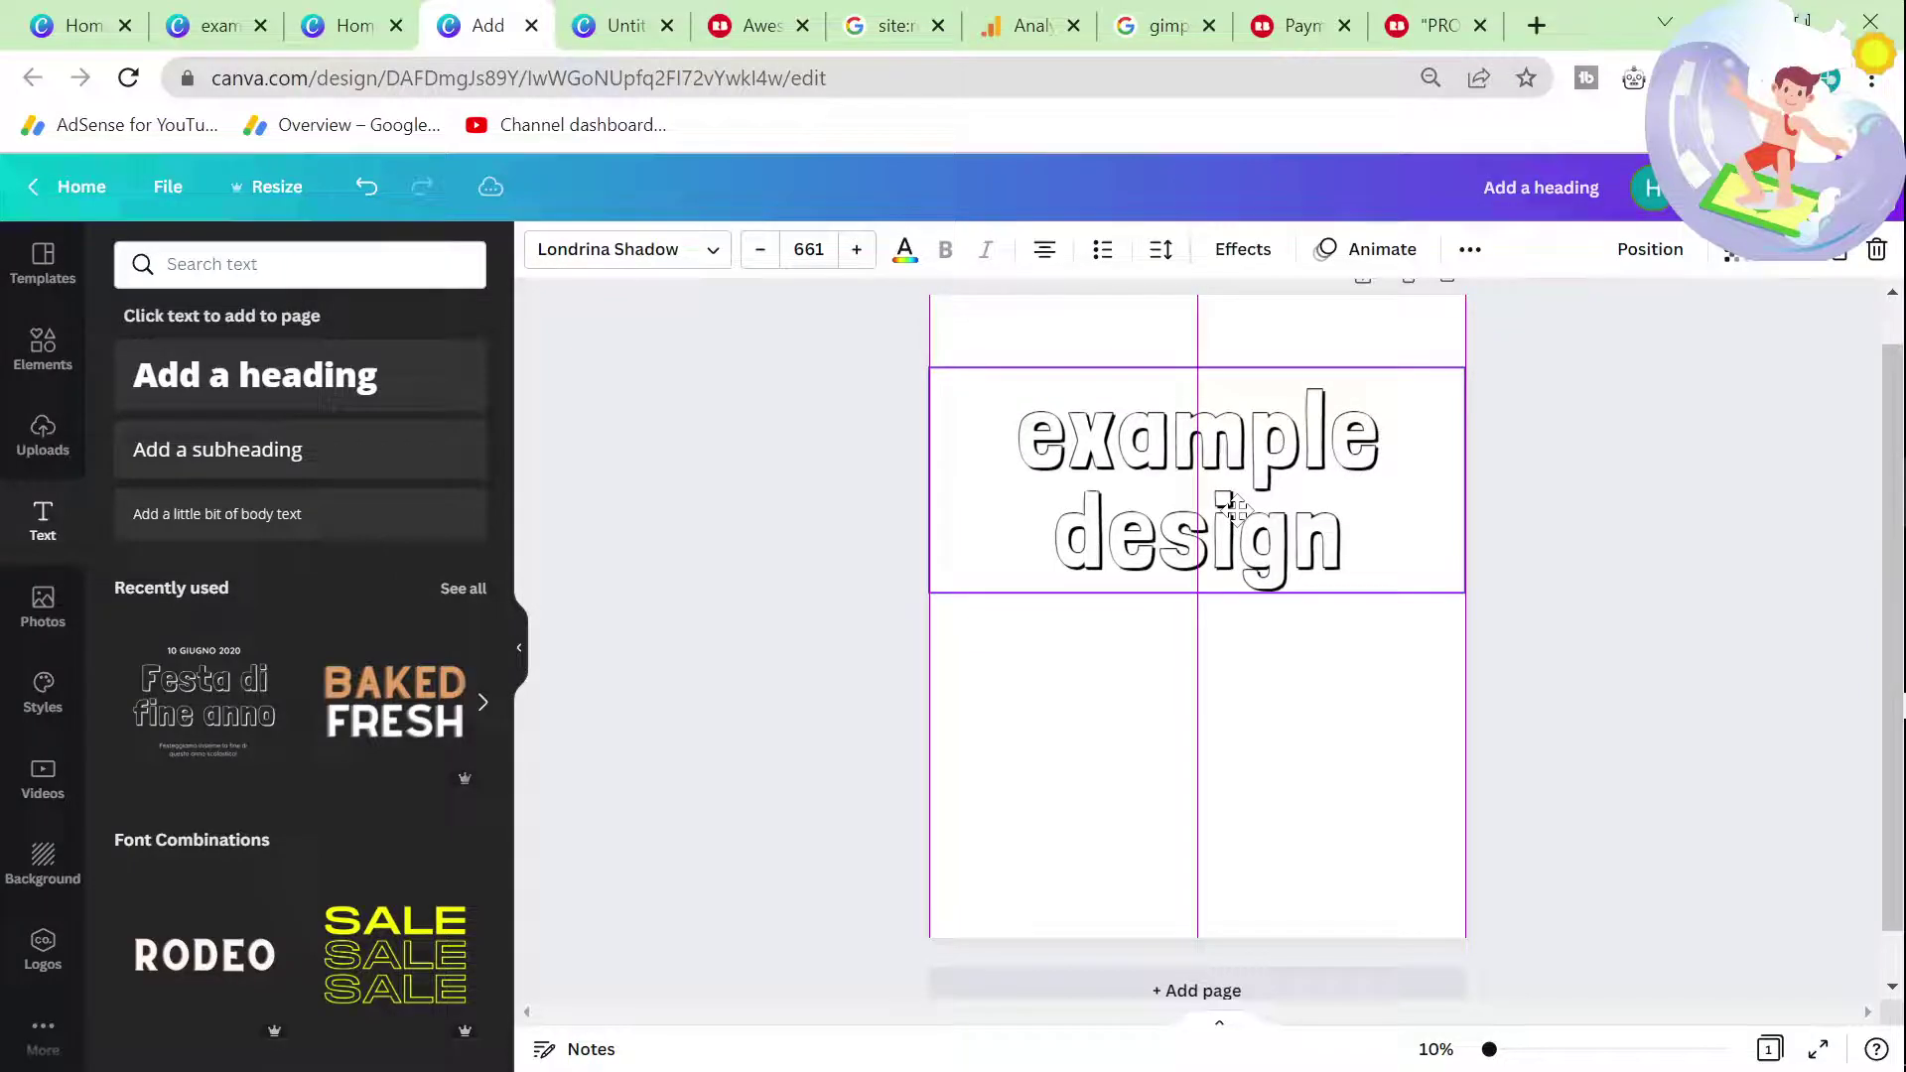
left_click(1581, 593)
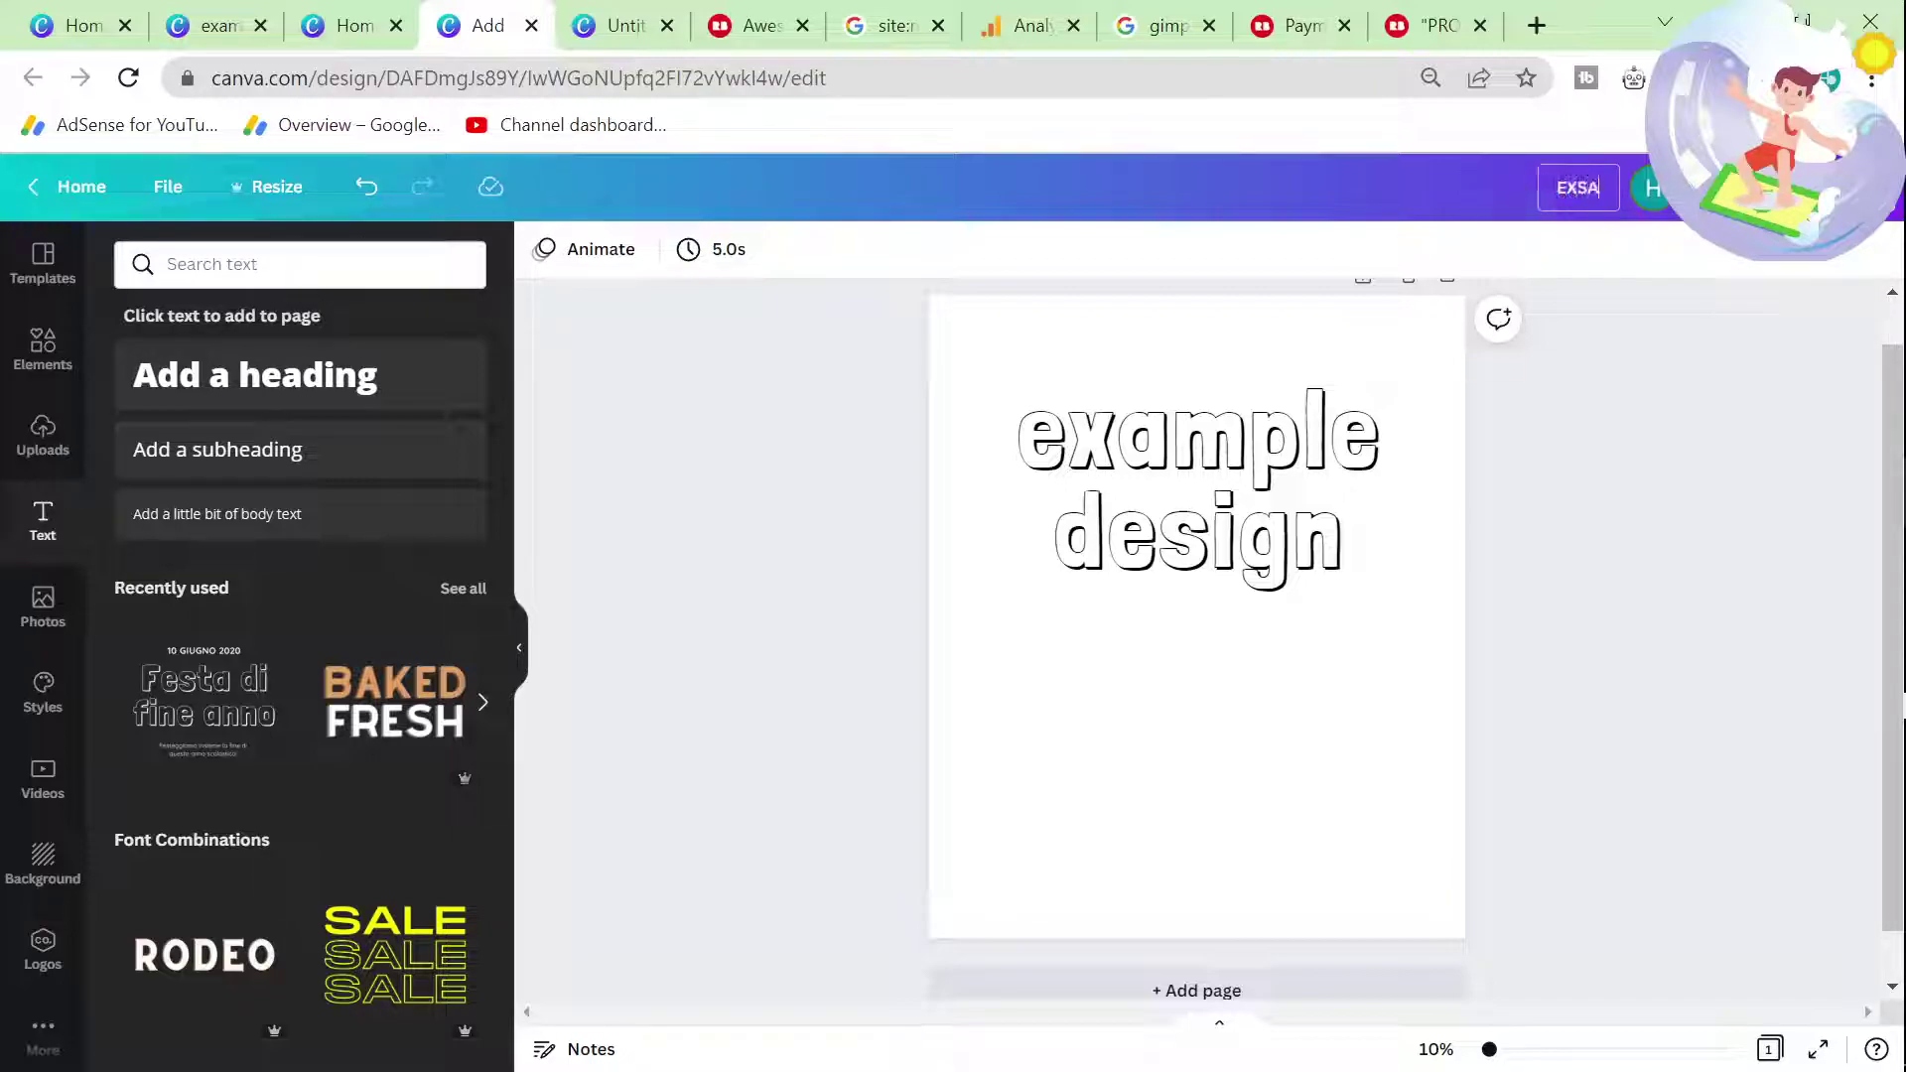
Step: Name the design "Example design" and download it as a PNG with a transparent background
type("mple design")
key("Return")
left_click(1846, 186)
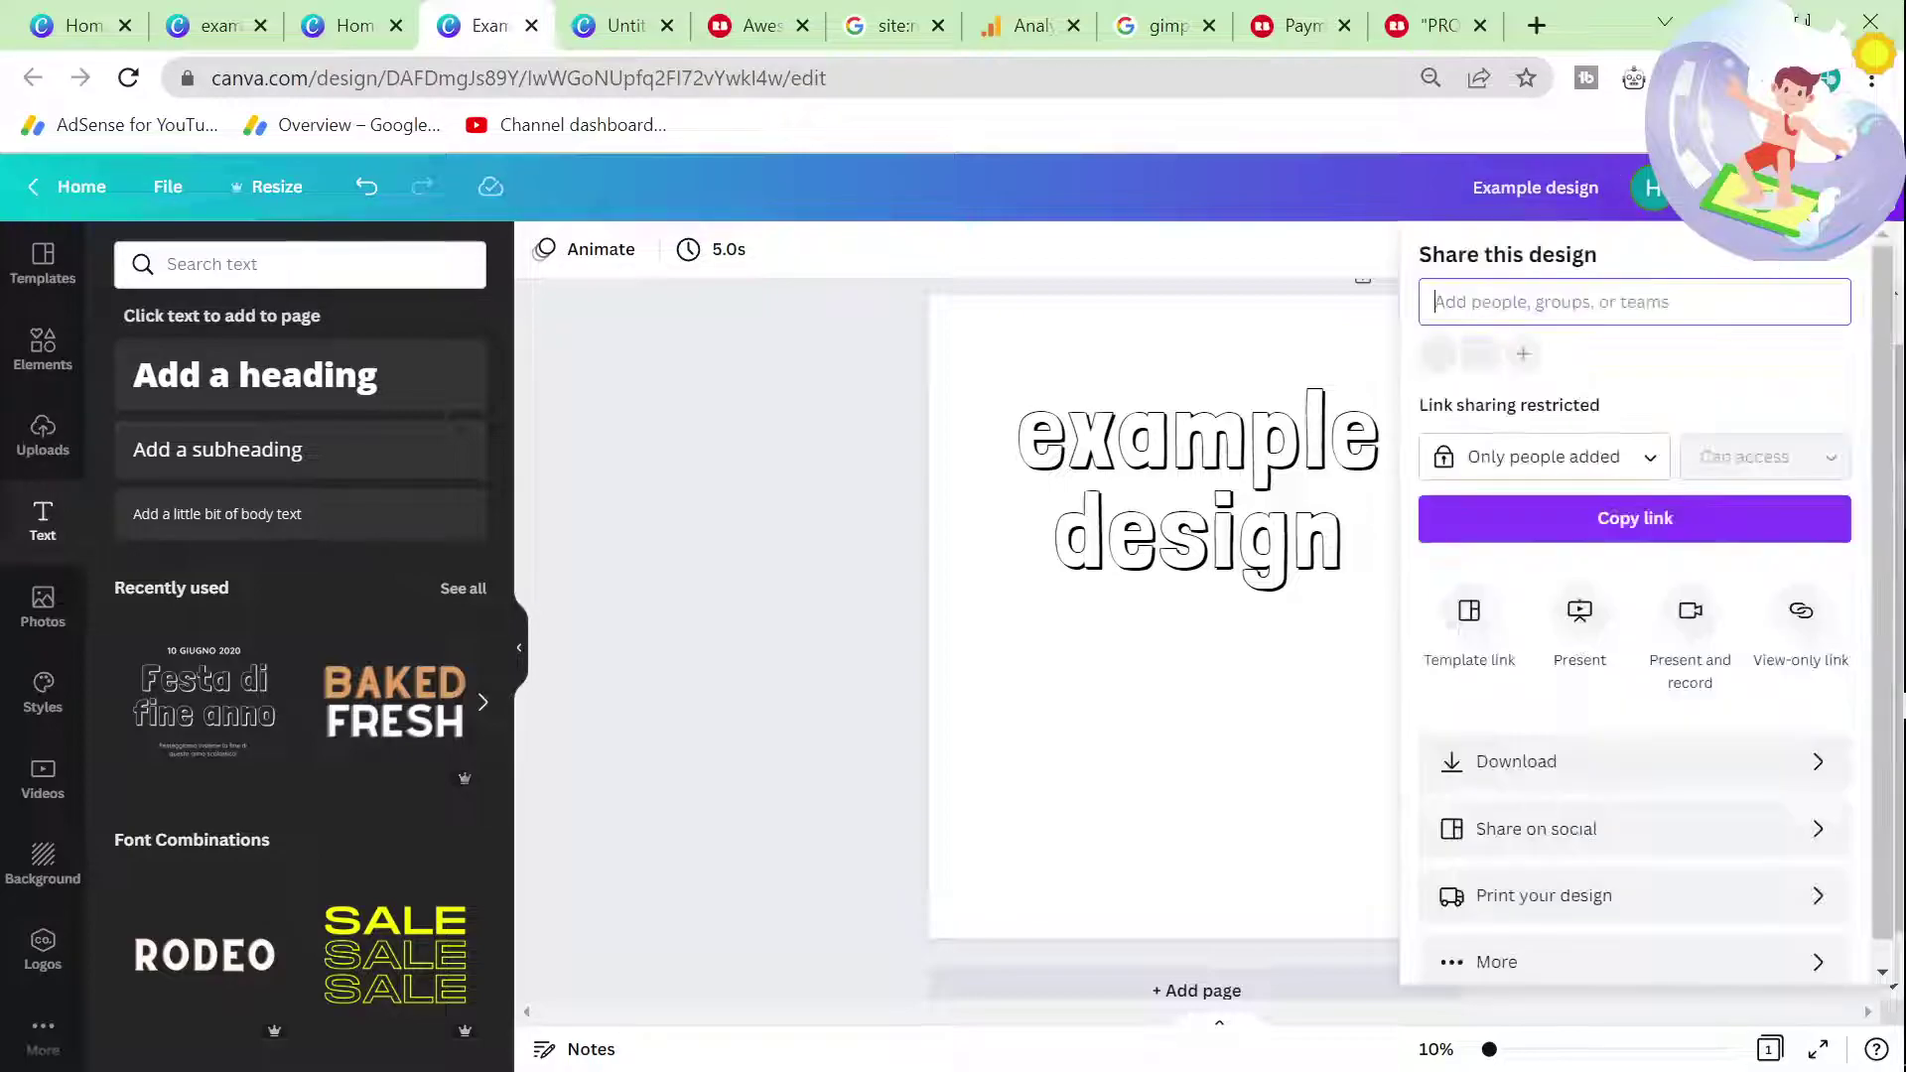
left_click(1561, 785)
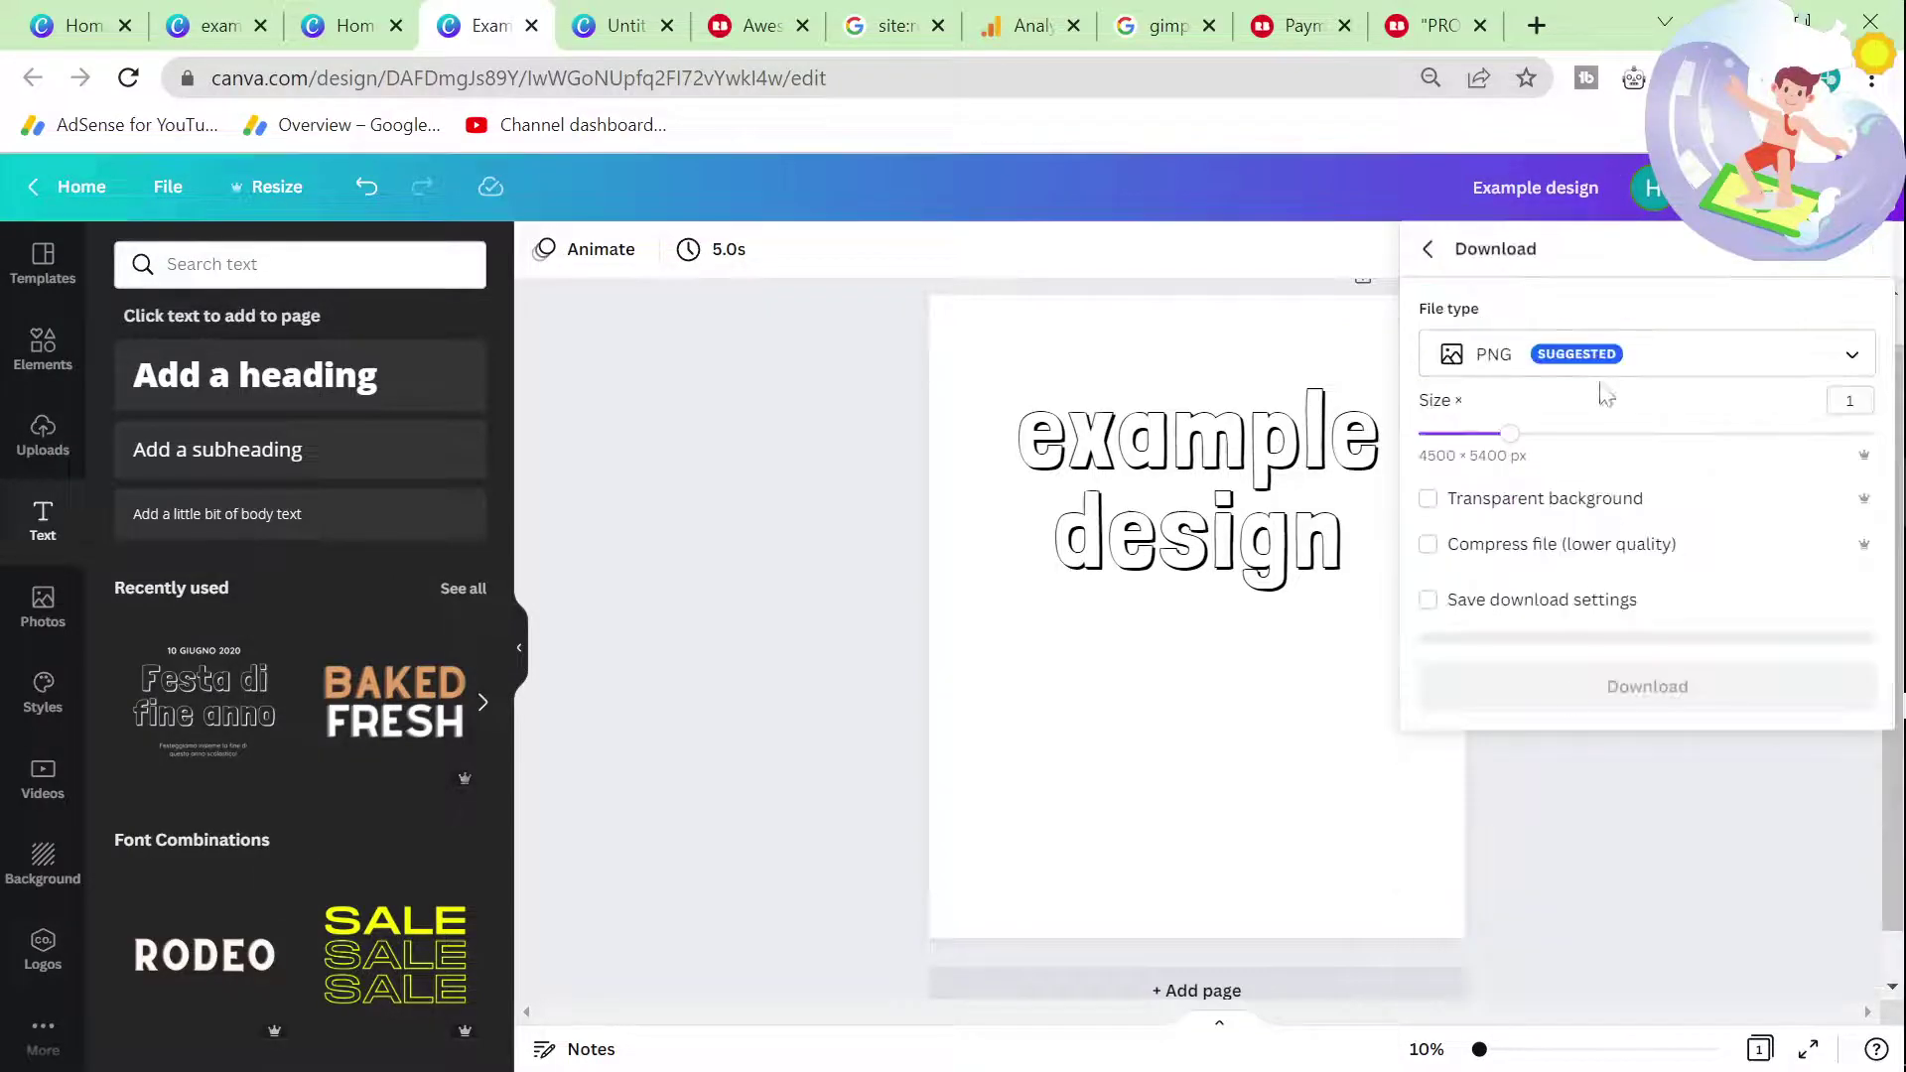
left_click(1530, 499)
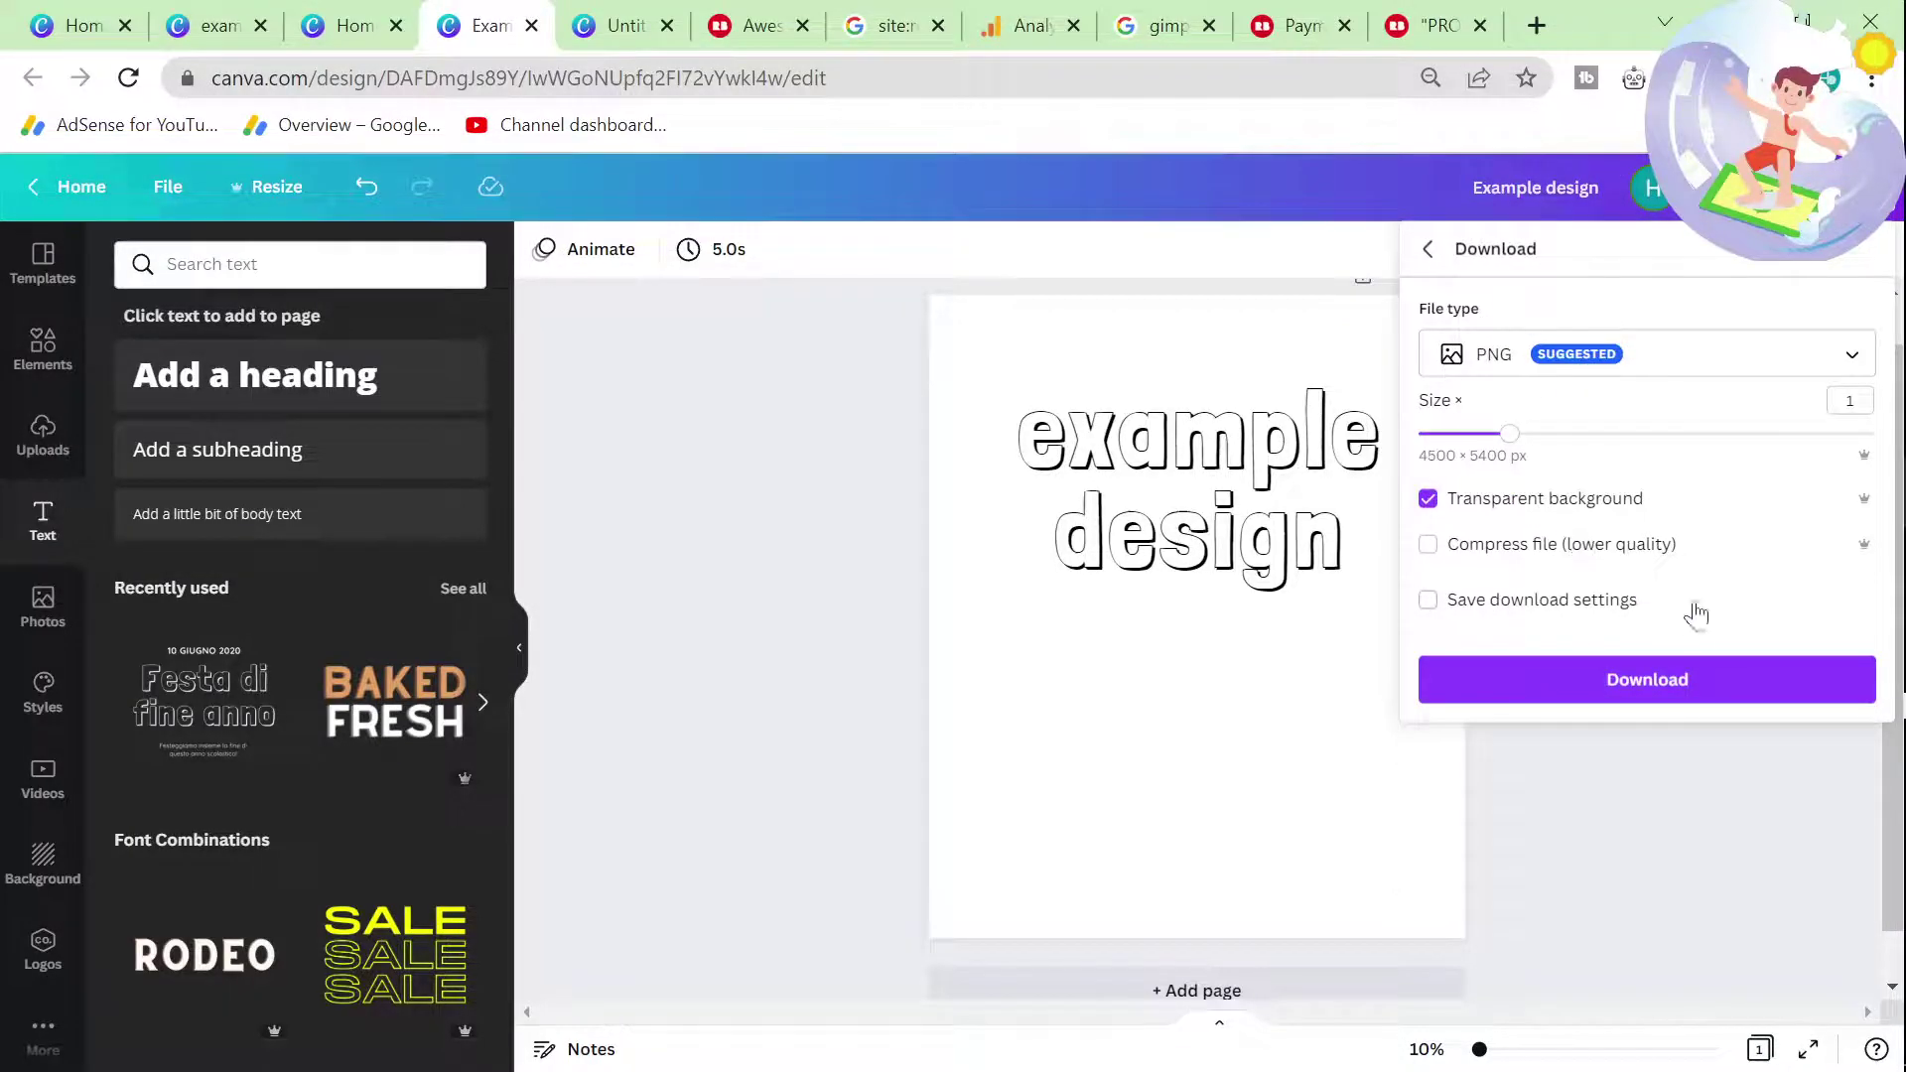
left_click(1671, 695)
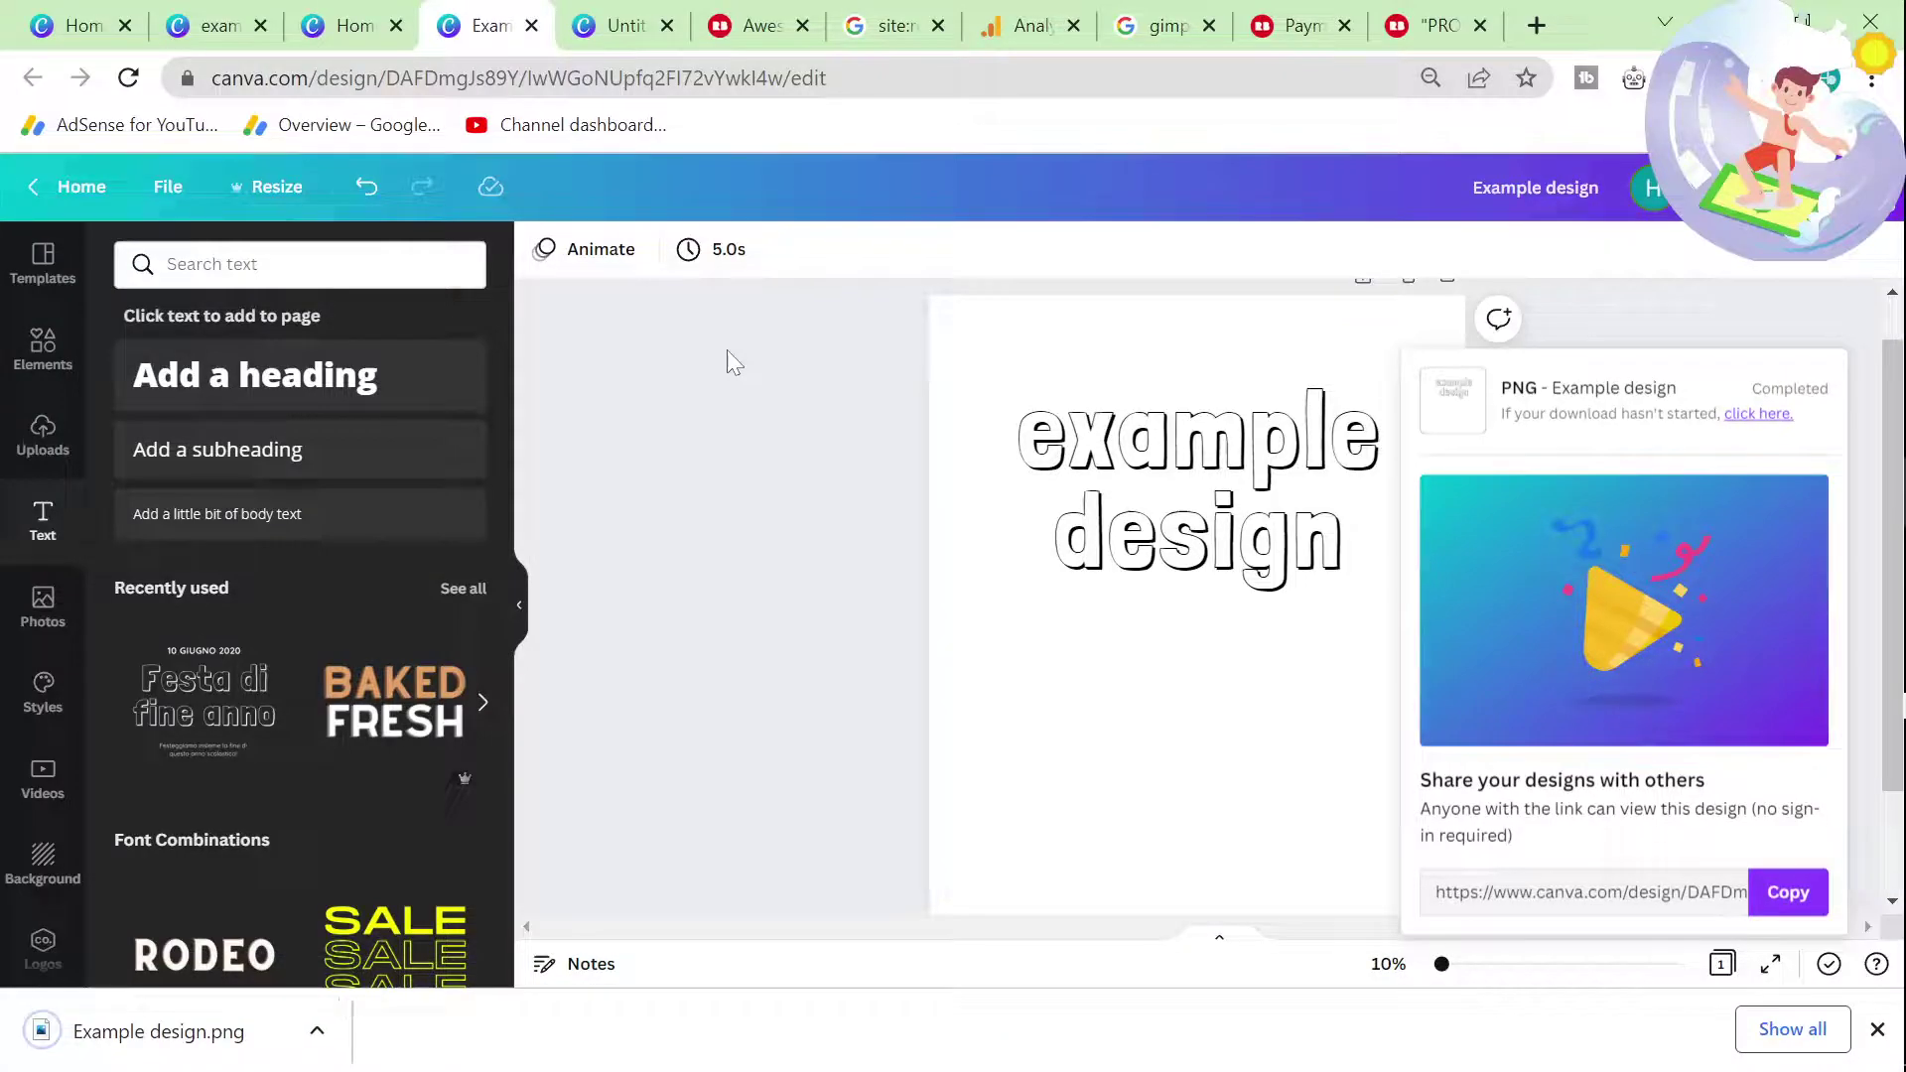
Step: Switch back to the Redbubble home page after checking the downloaded design in Canva
left_click(759, 16)
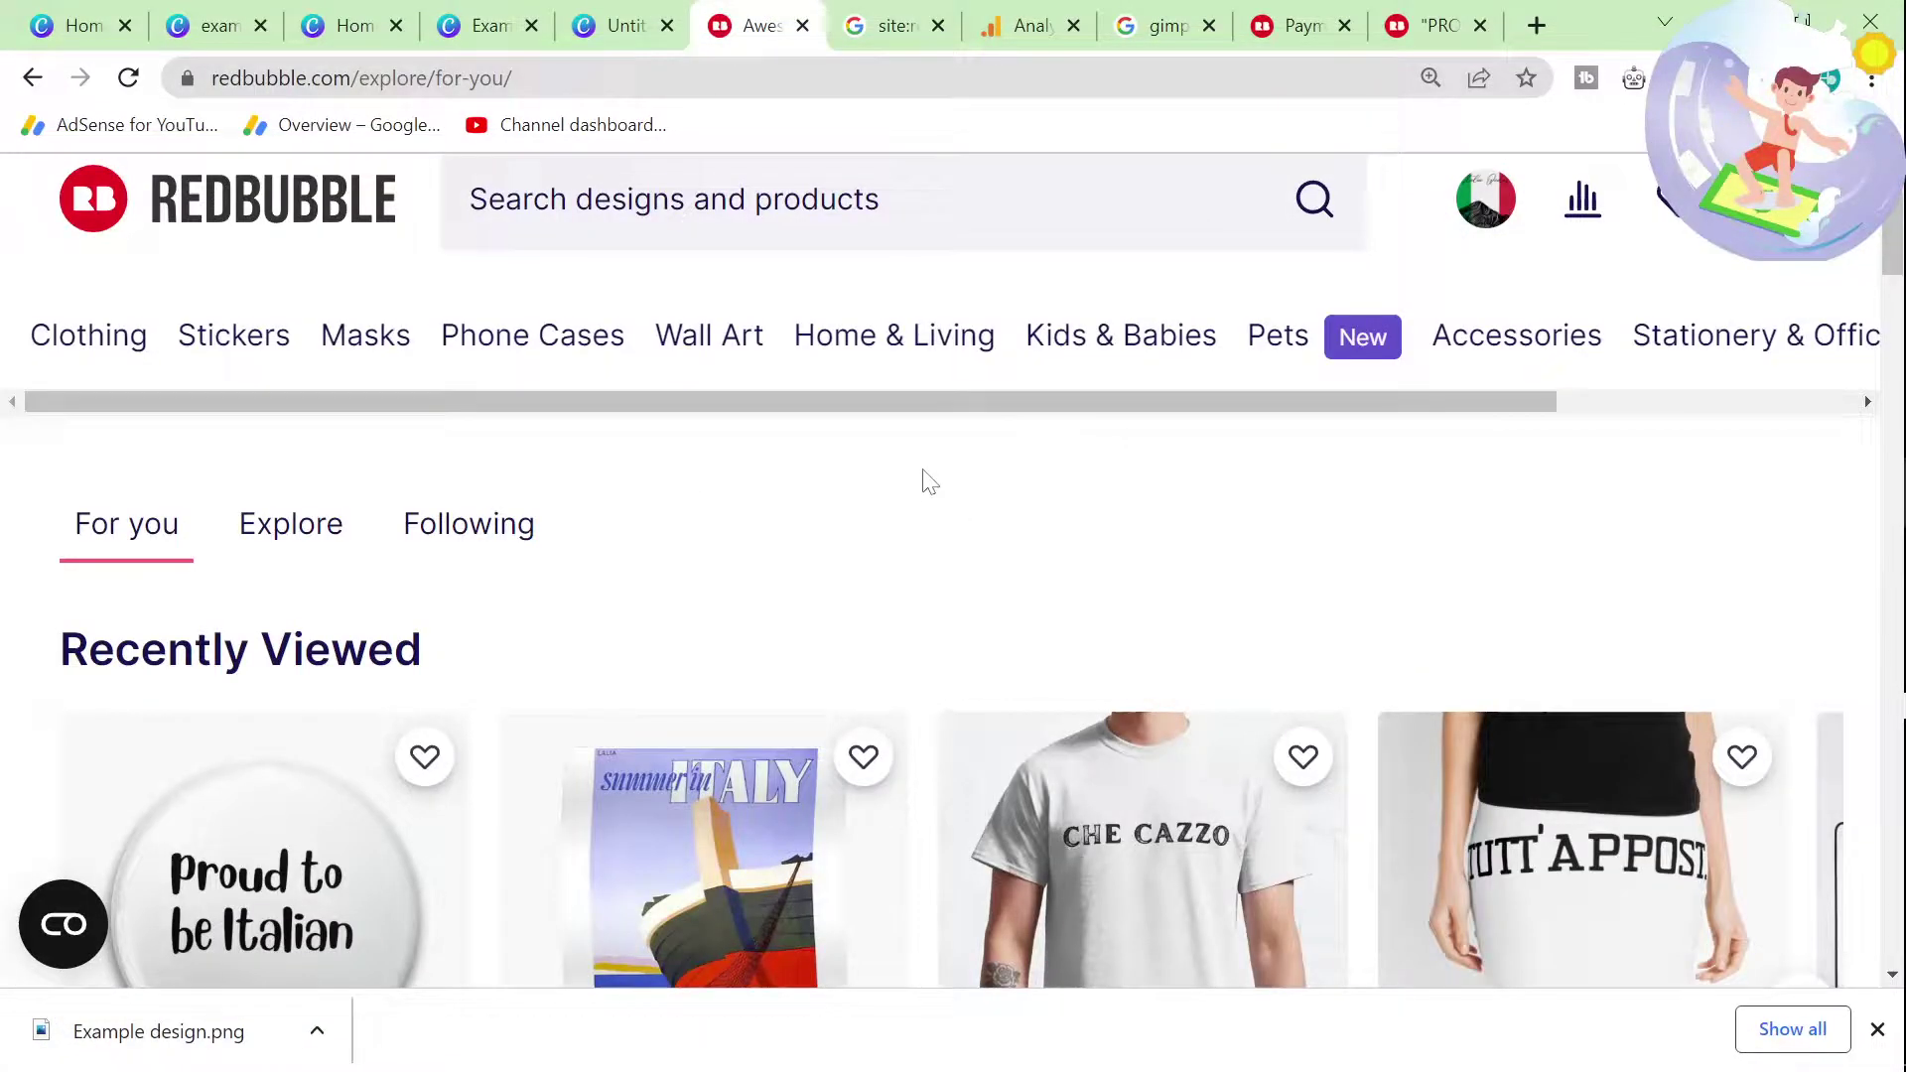
scroll(928, 481, "down", 3)
left_click(478, 25)
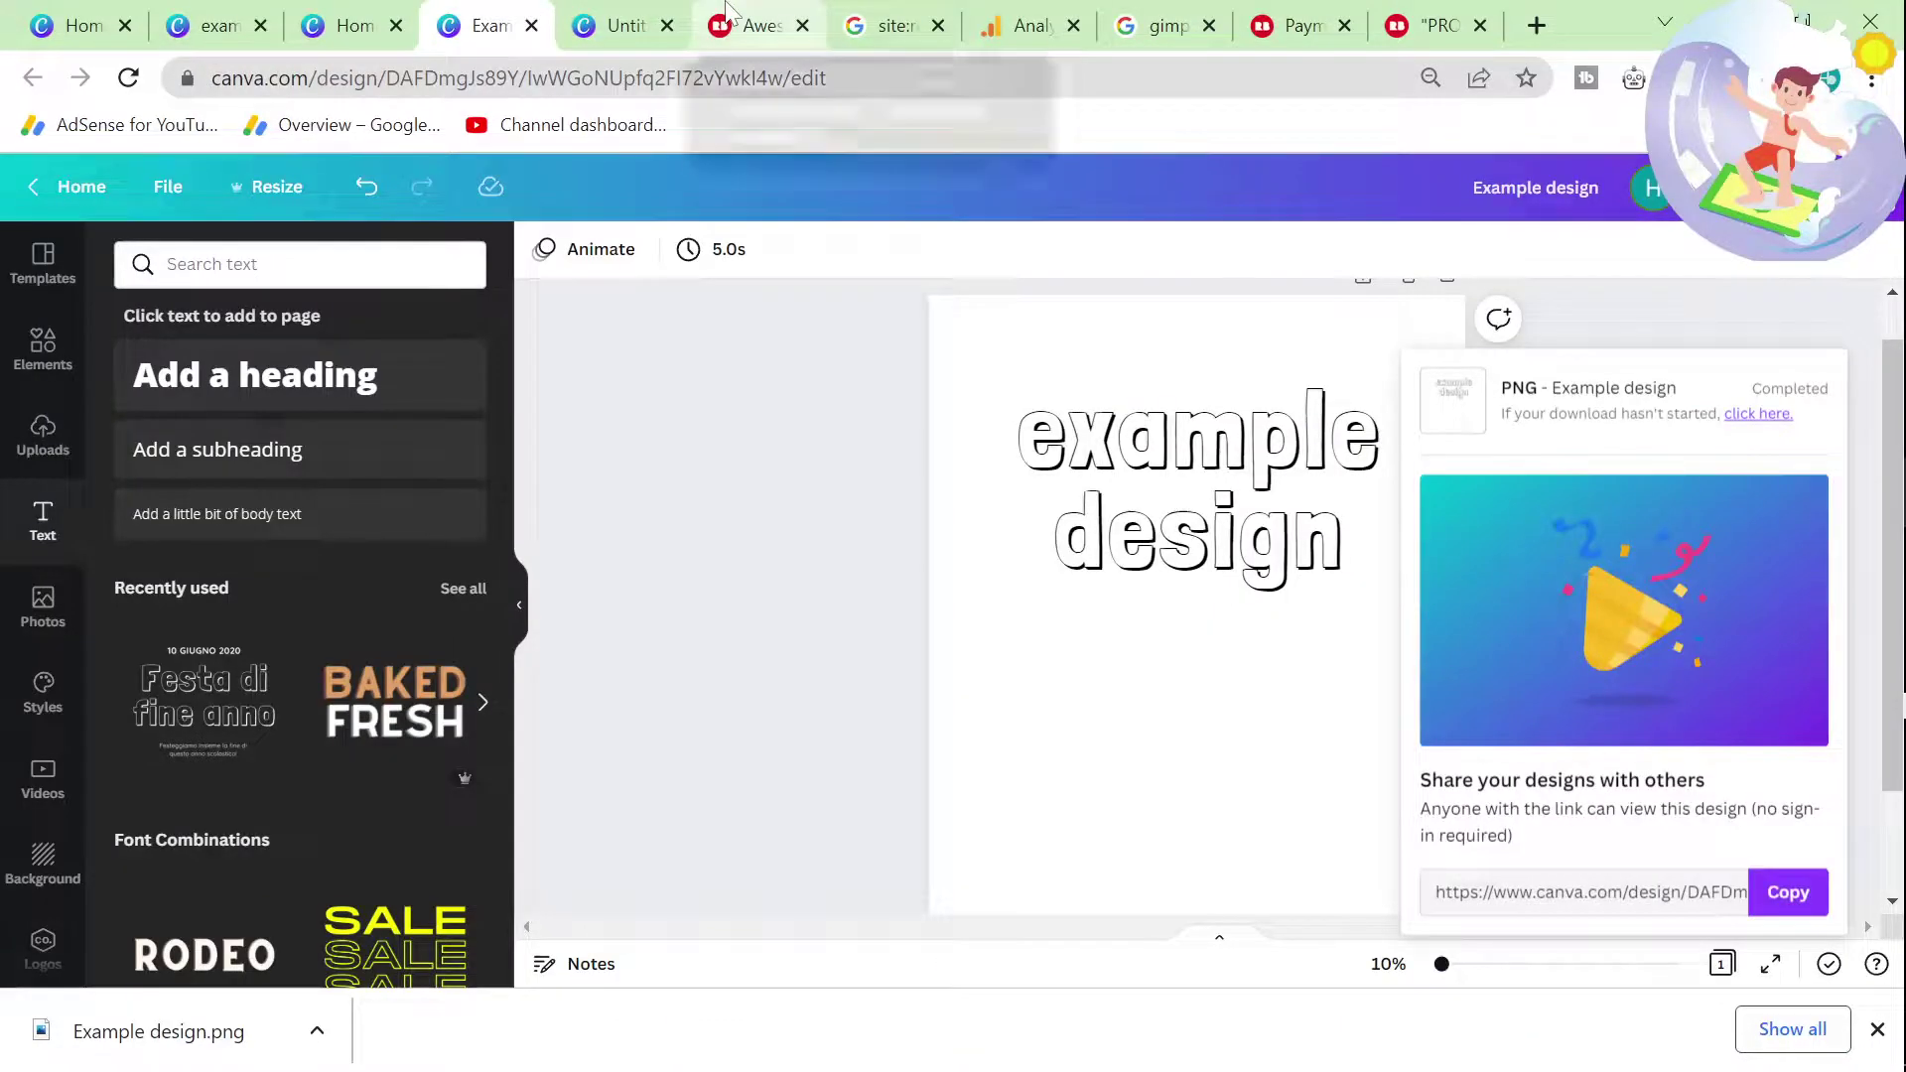
left_click(730, 12)
scroll(854, 451, "up", 3)
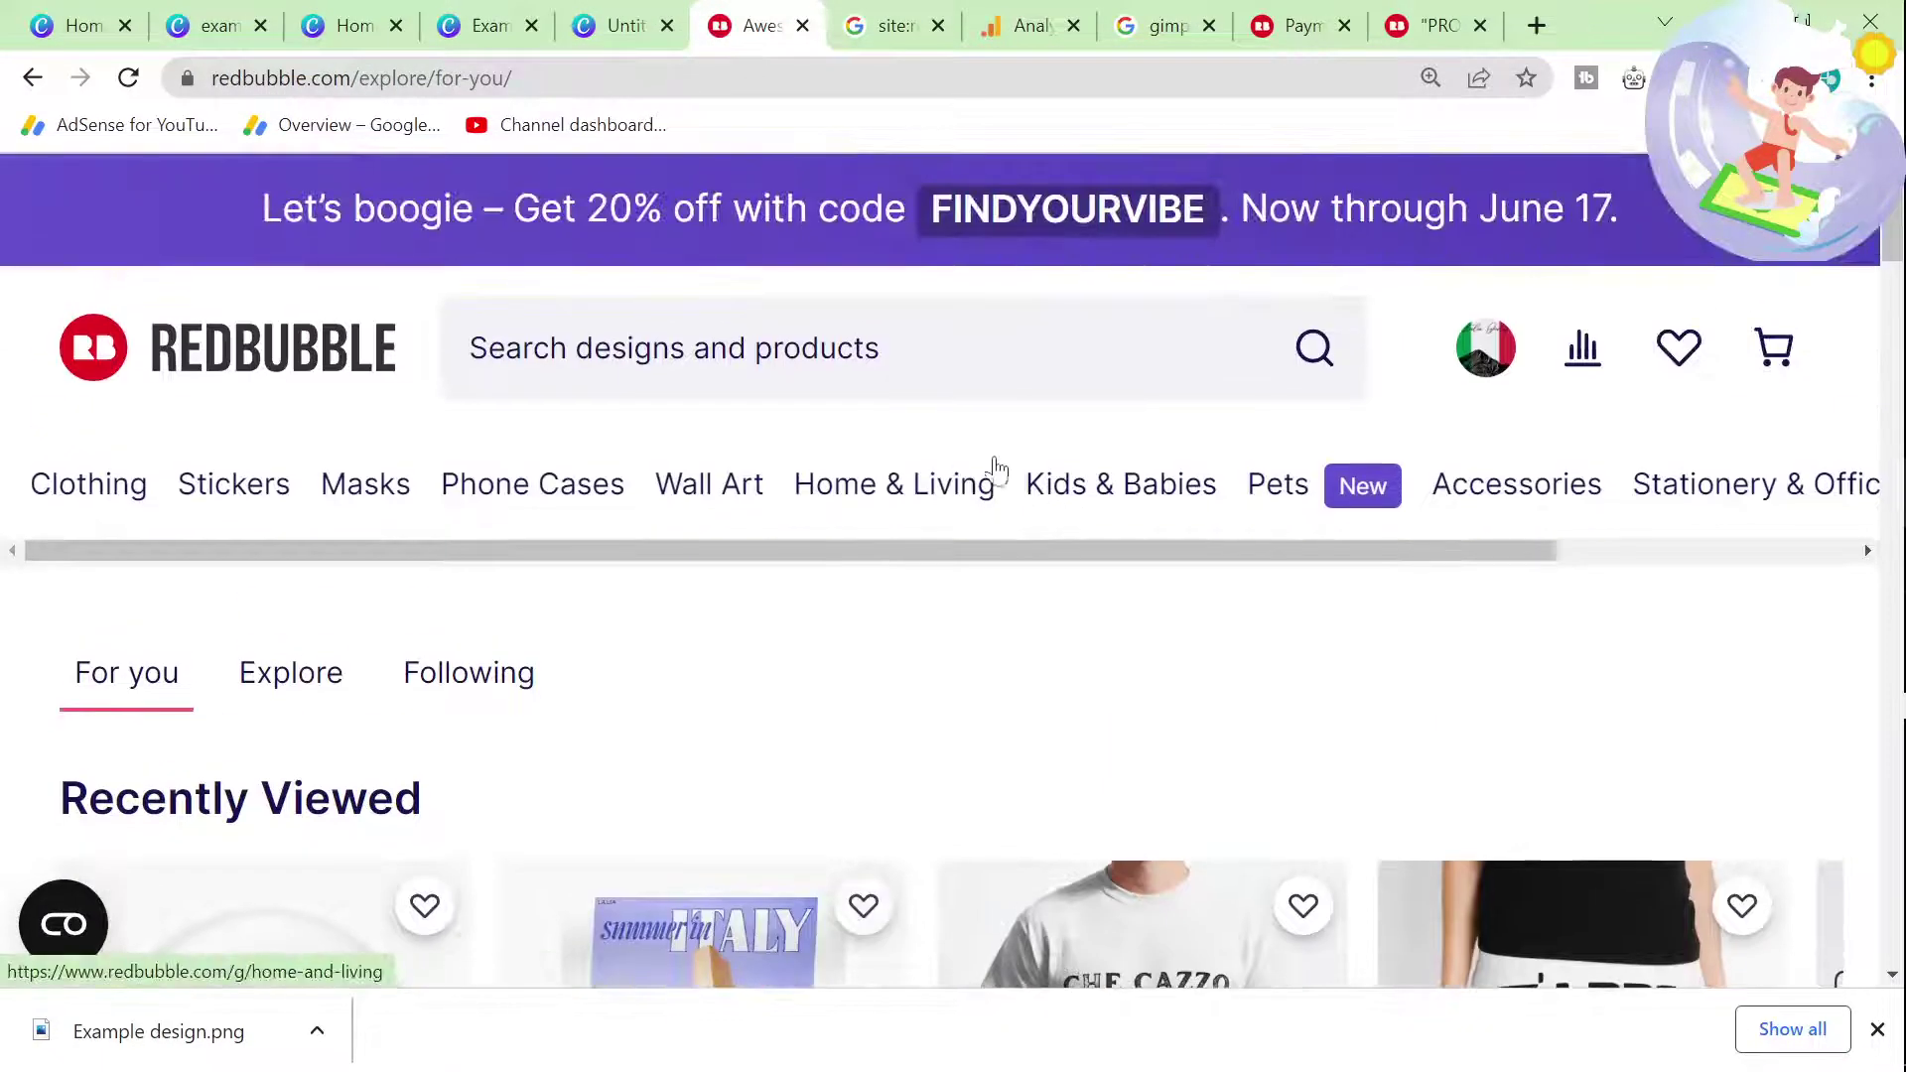
Step: Open the Add New Work page from the Redbubble account and try to upload Example design.png
key("alt+Tab")
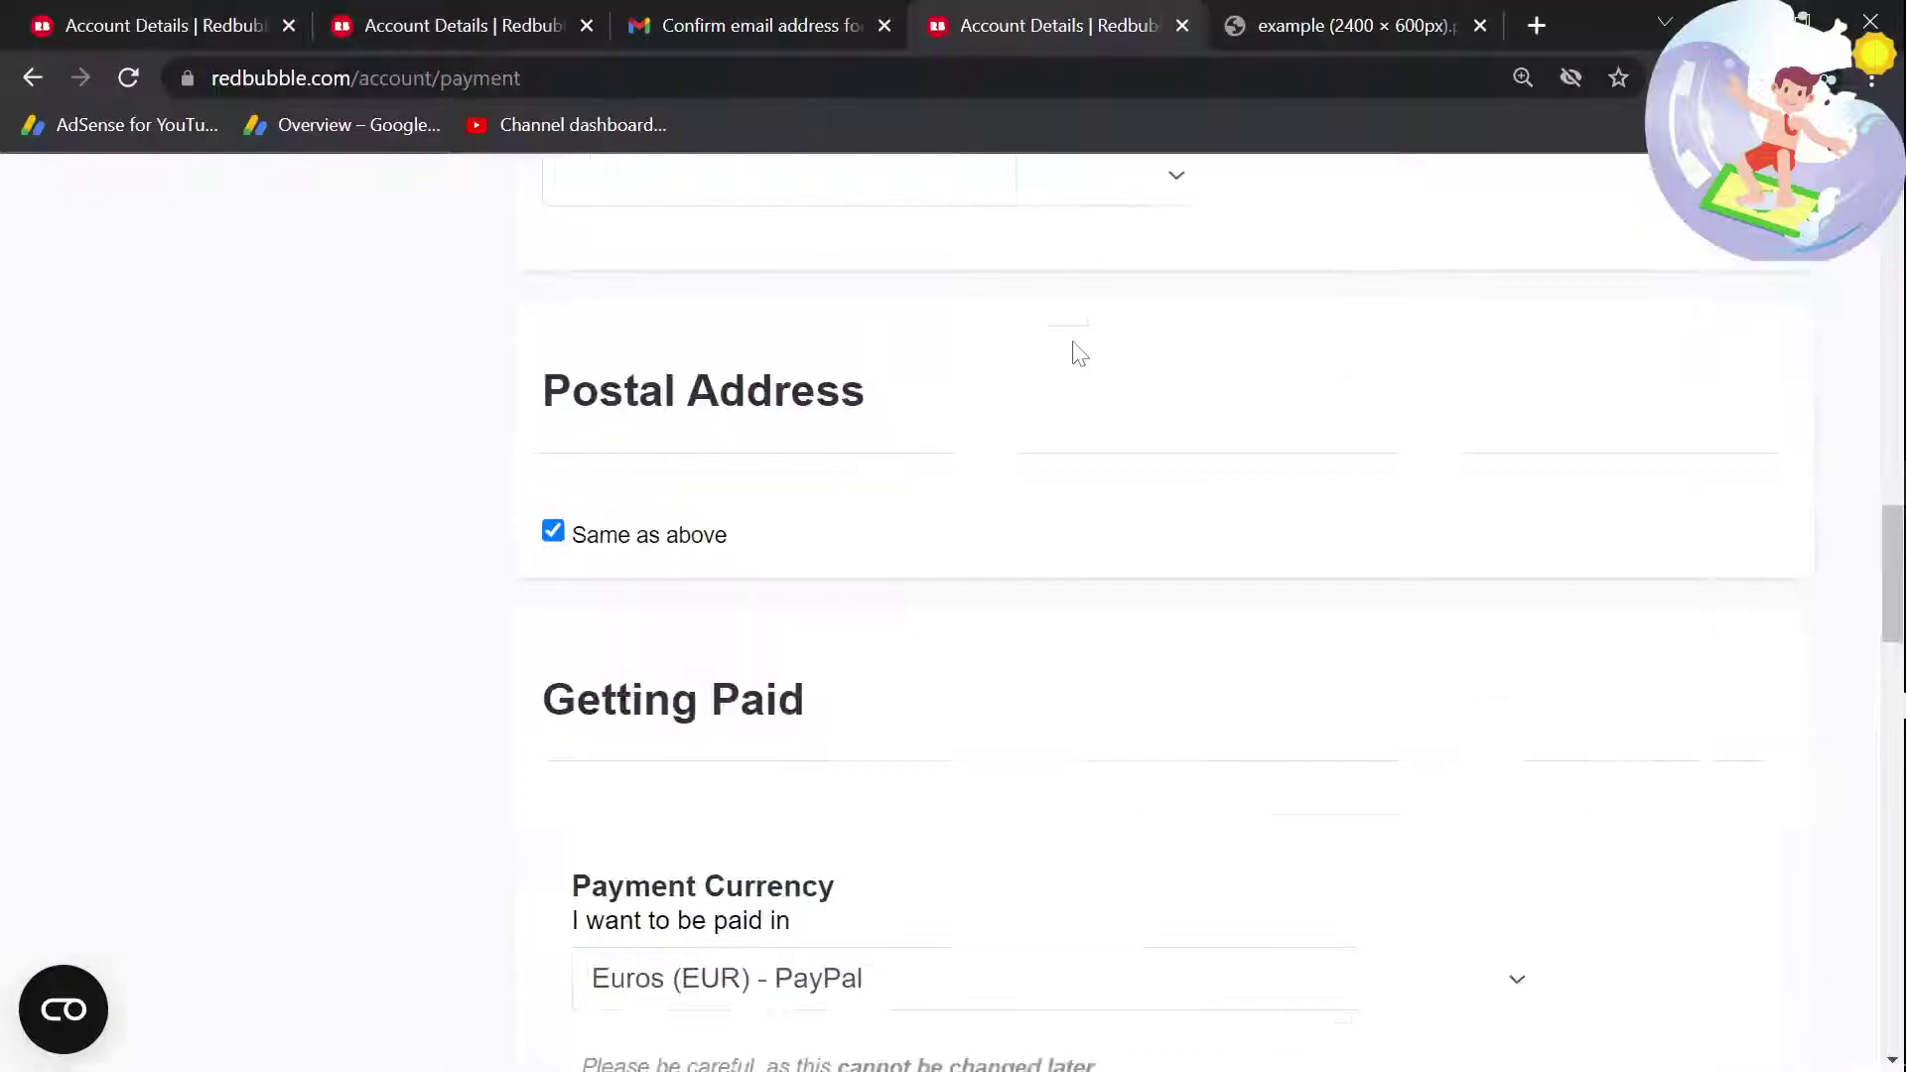
key("alt+Tab")
left_click(1479, 368)
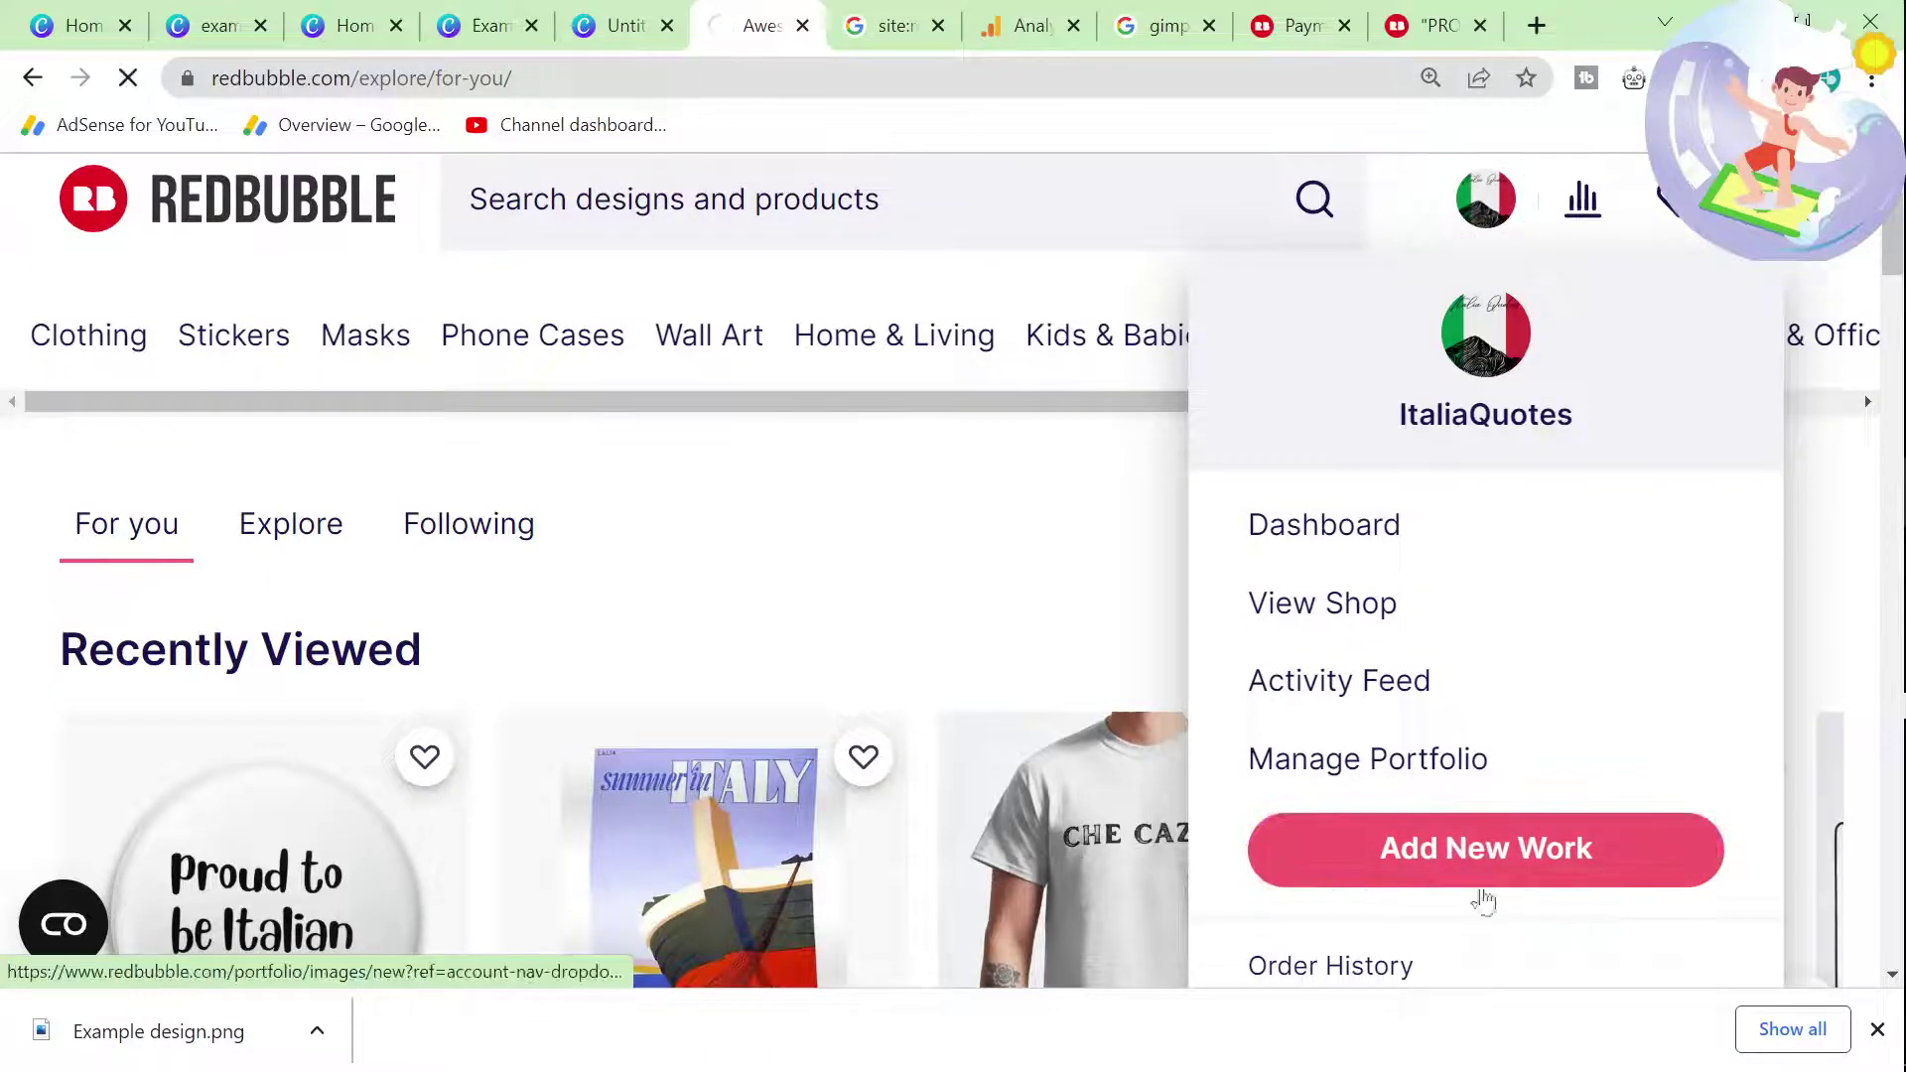
left_click(1430, 879)
scroll(1192, 844, "down", 3)
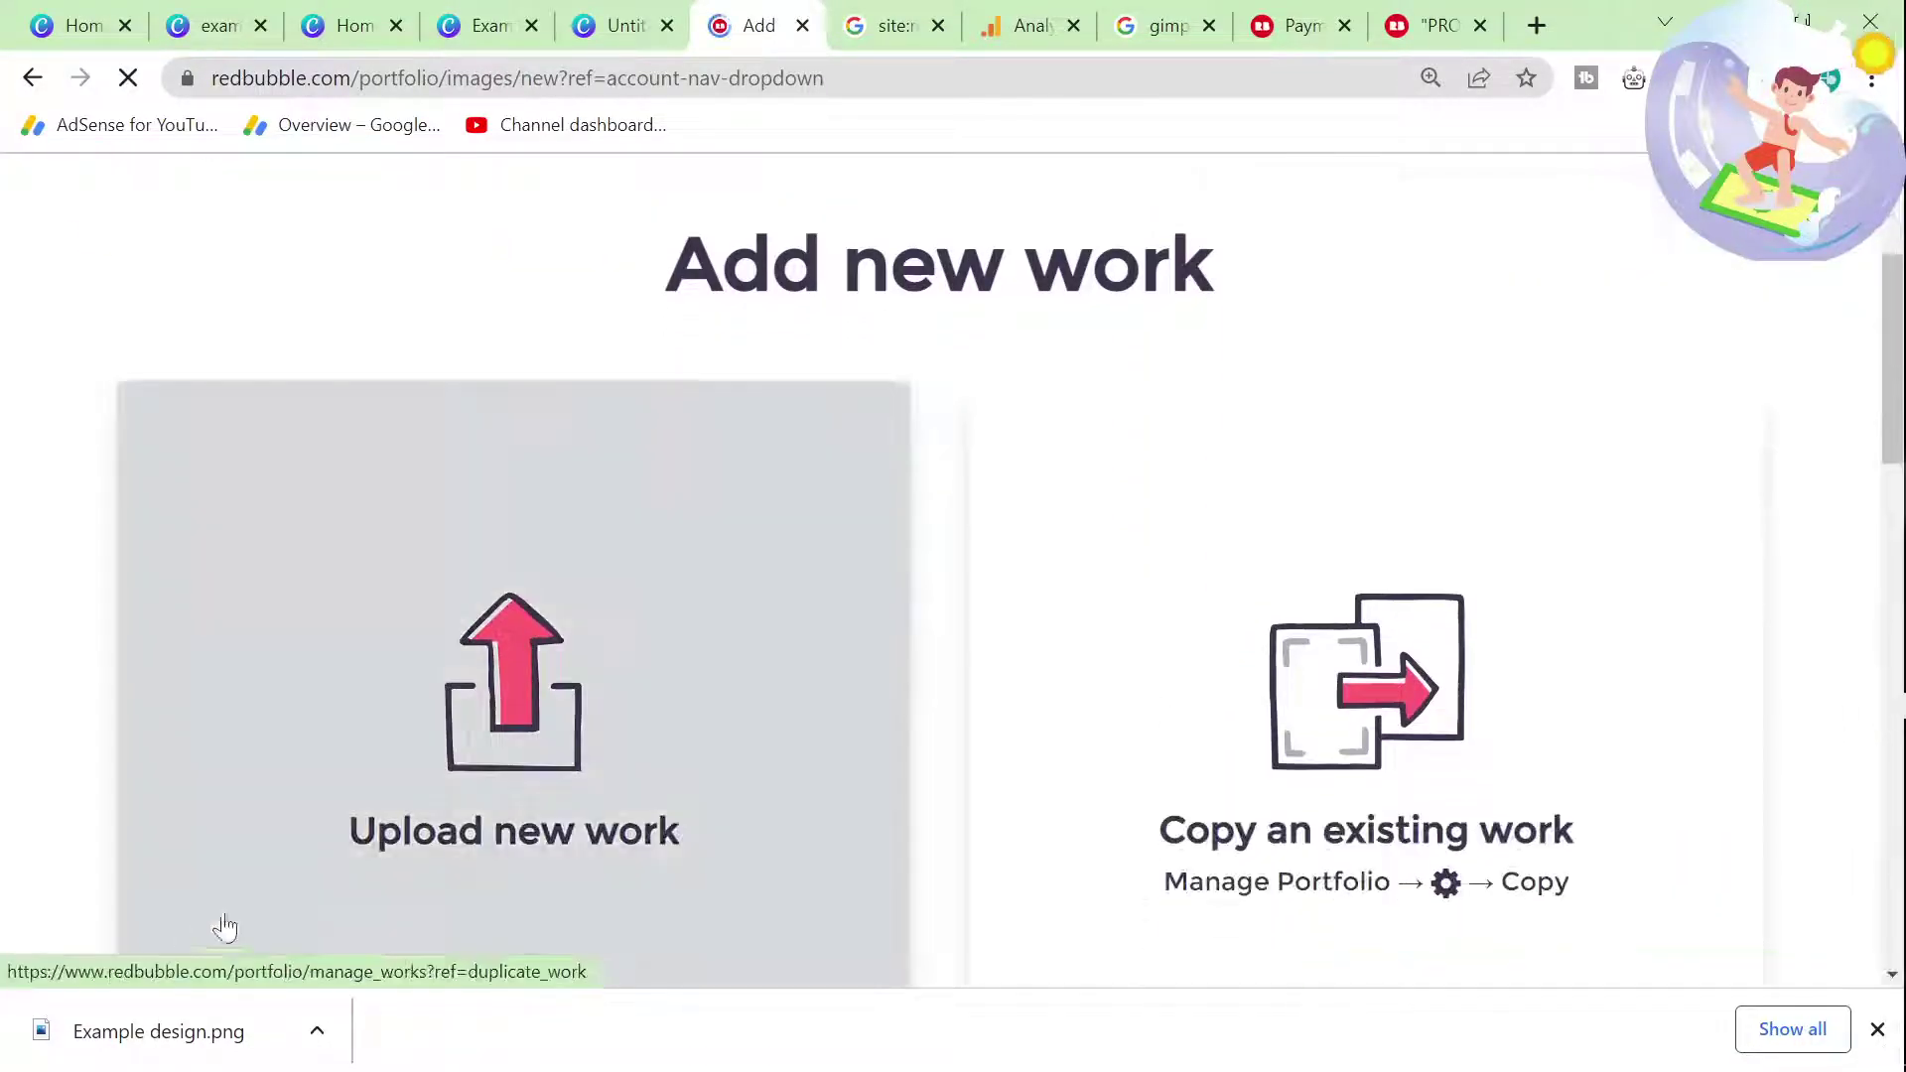
scroll(209, 968, "down", 1)
left_click_drag(191, 1038, 592, 757)
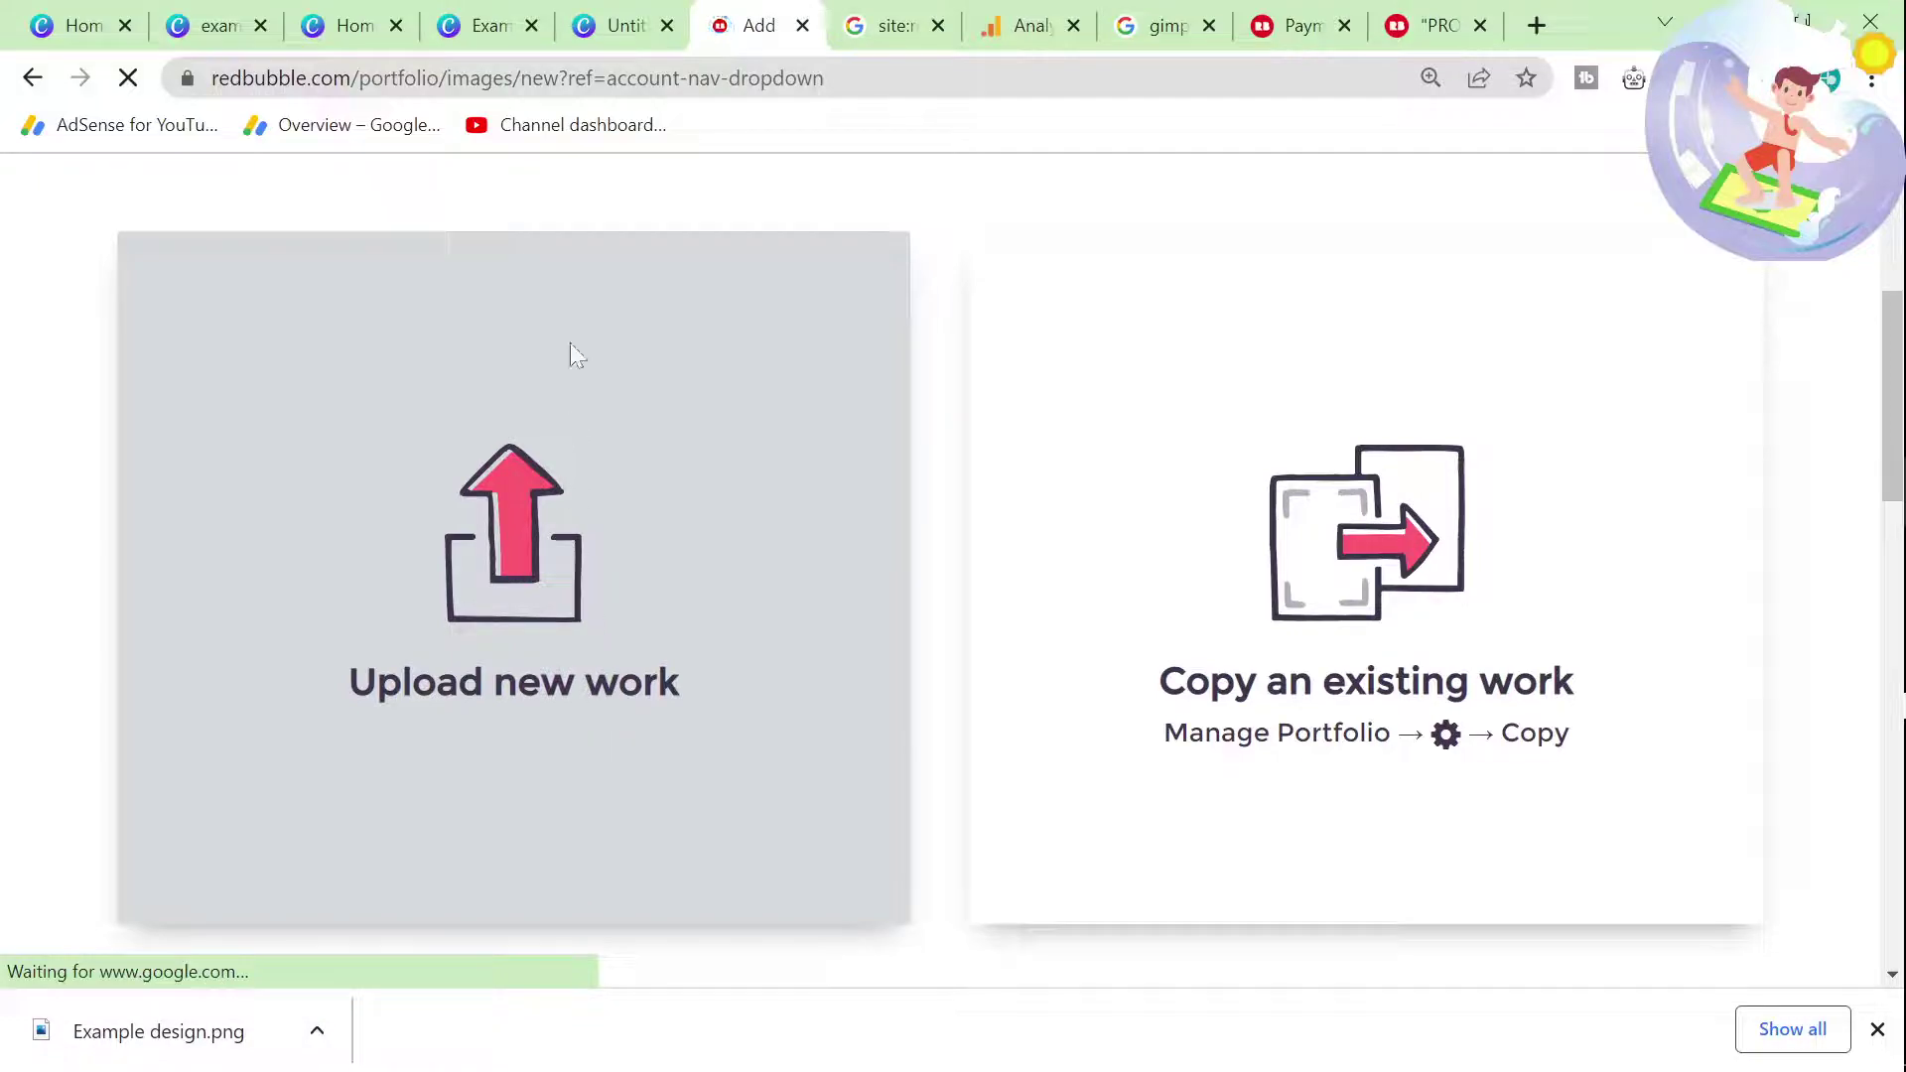
Step: Return to the Example design project in Canva and add a second blank page
left_click(643, 24)
left_click(481, 14)
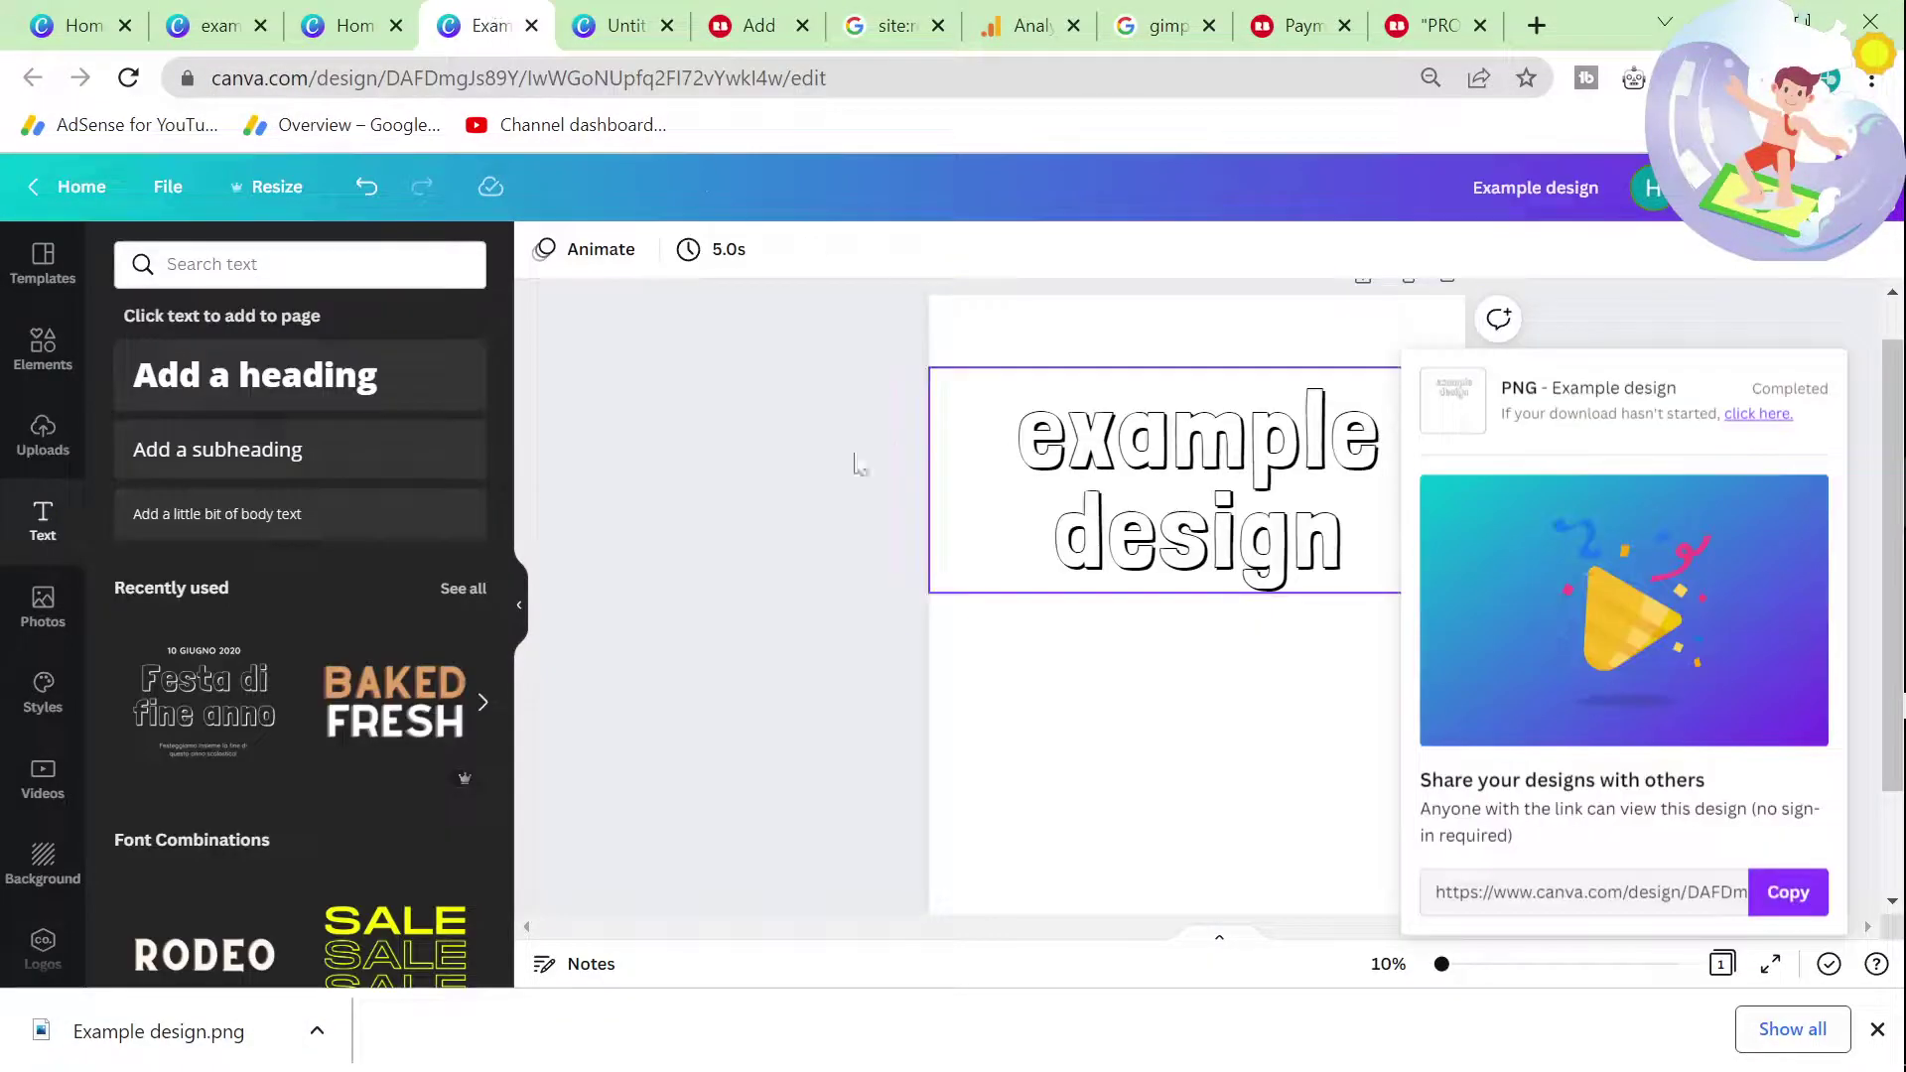
left_click(897, 455)
scroll(1170, 664, "down", 2)
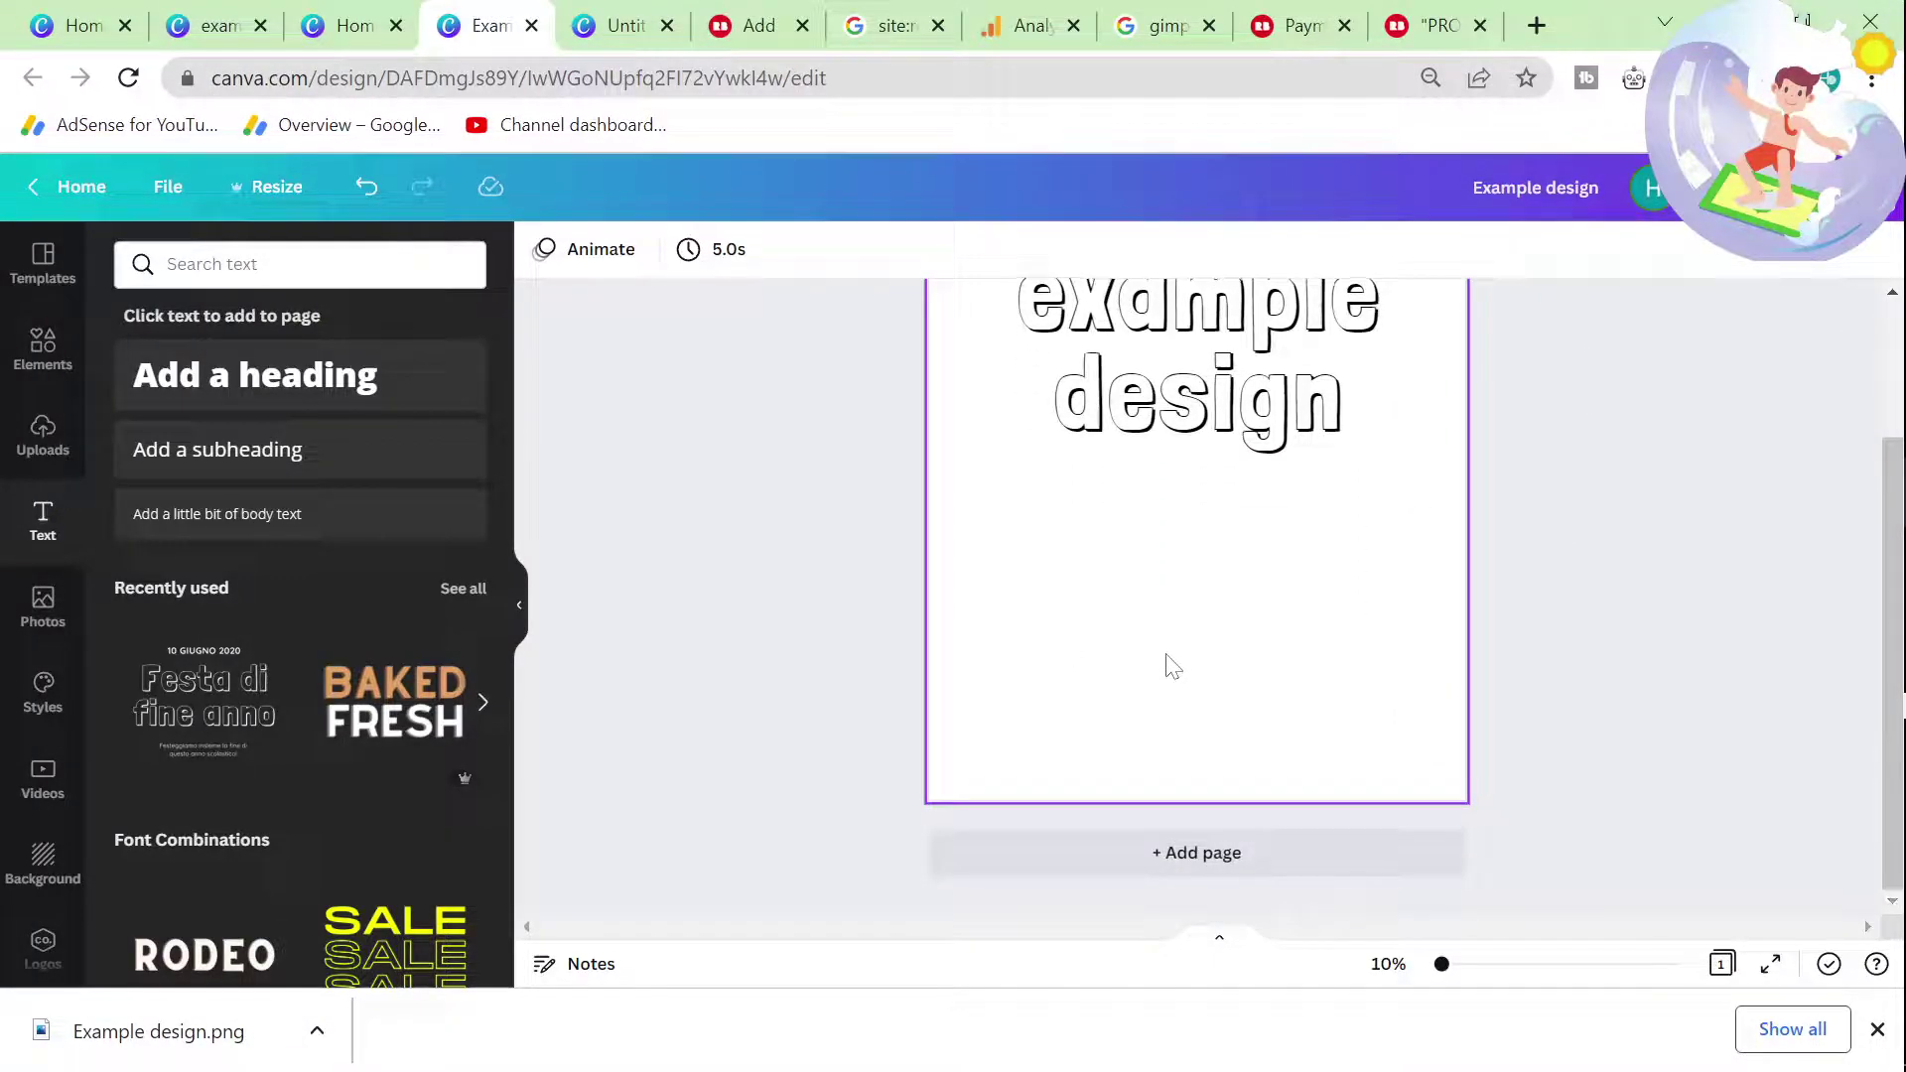
left_click(1222, 856)
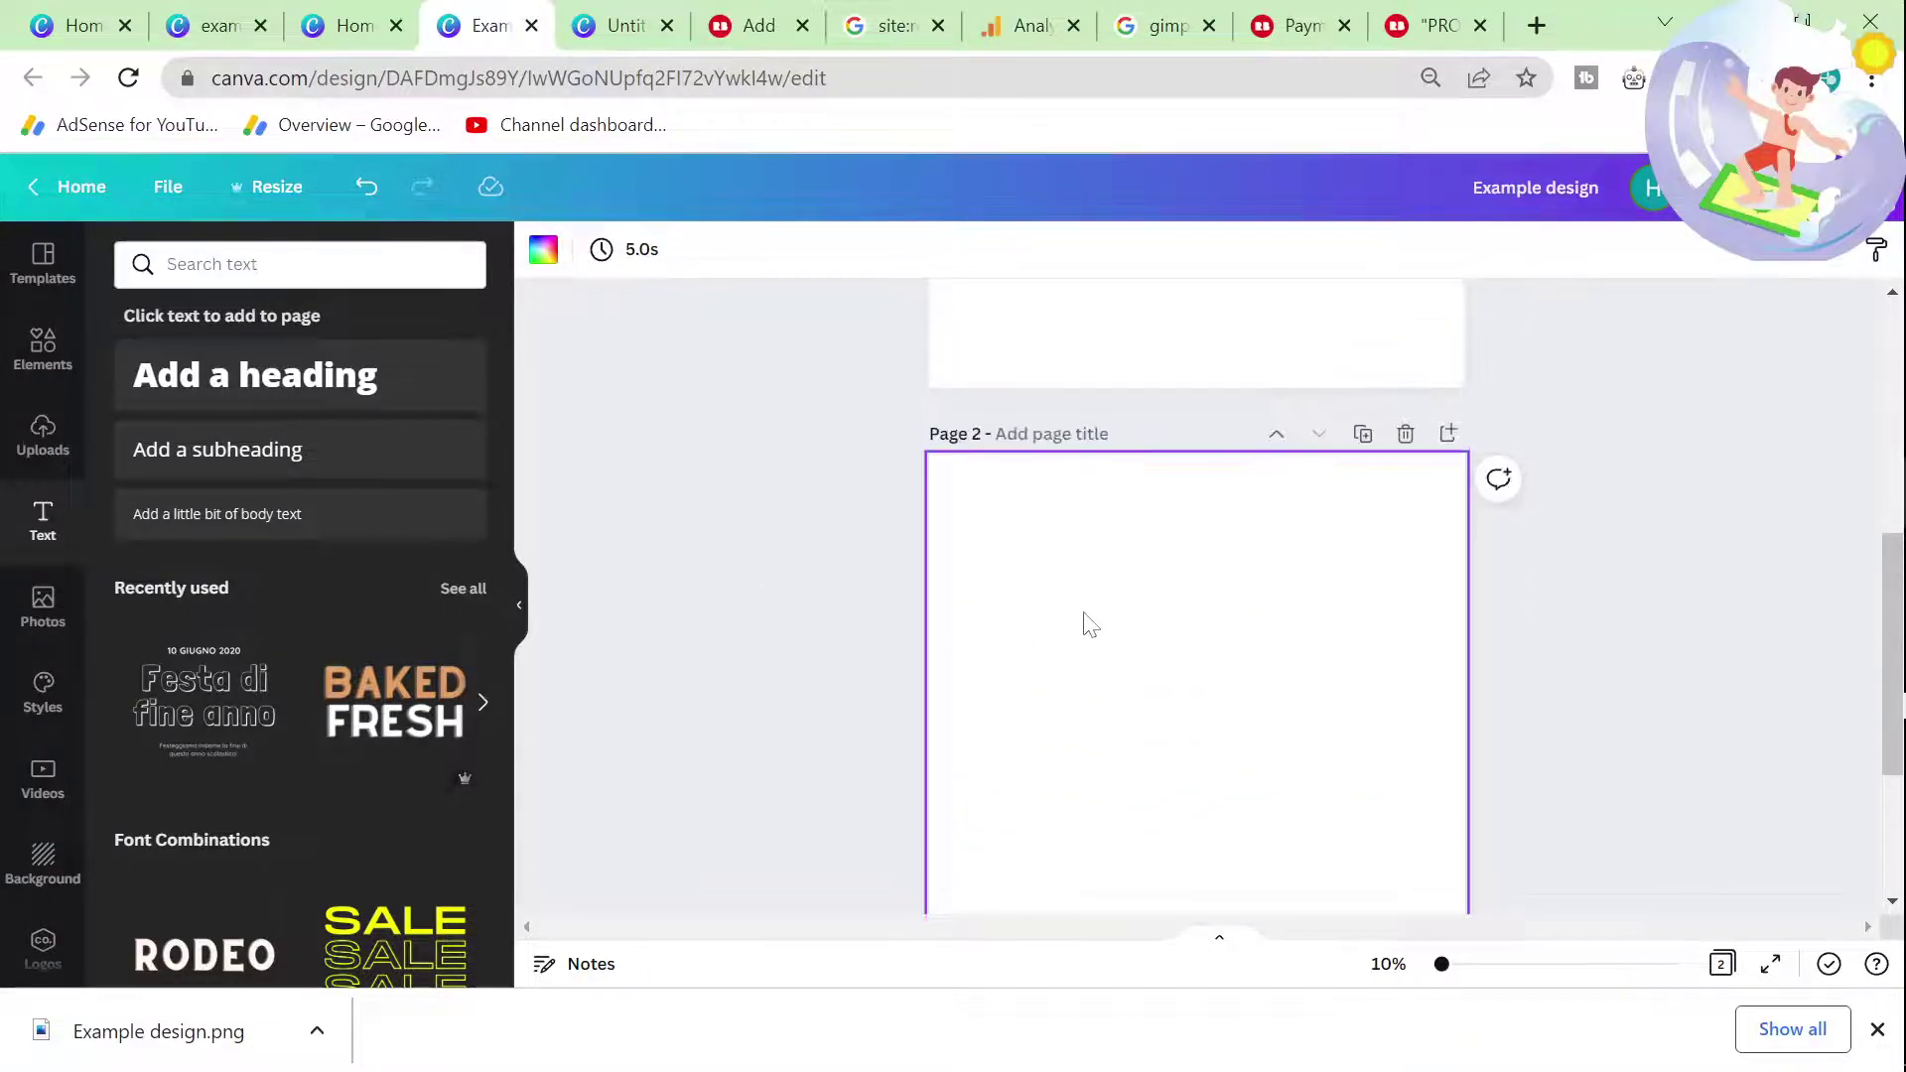
Step: Copy the "example design" text from page 1 onto page 2
scroll(1085, 557, "up", 3)
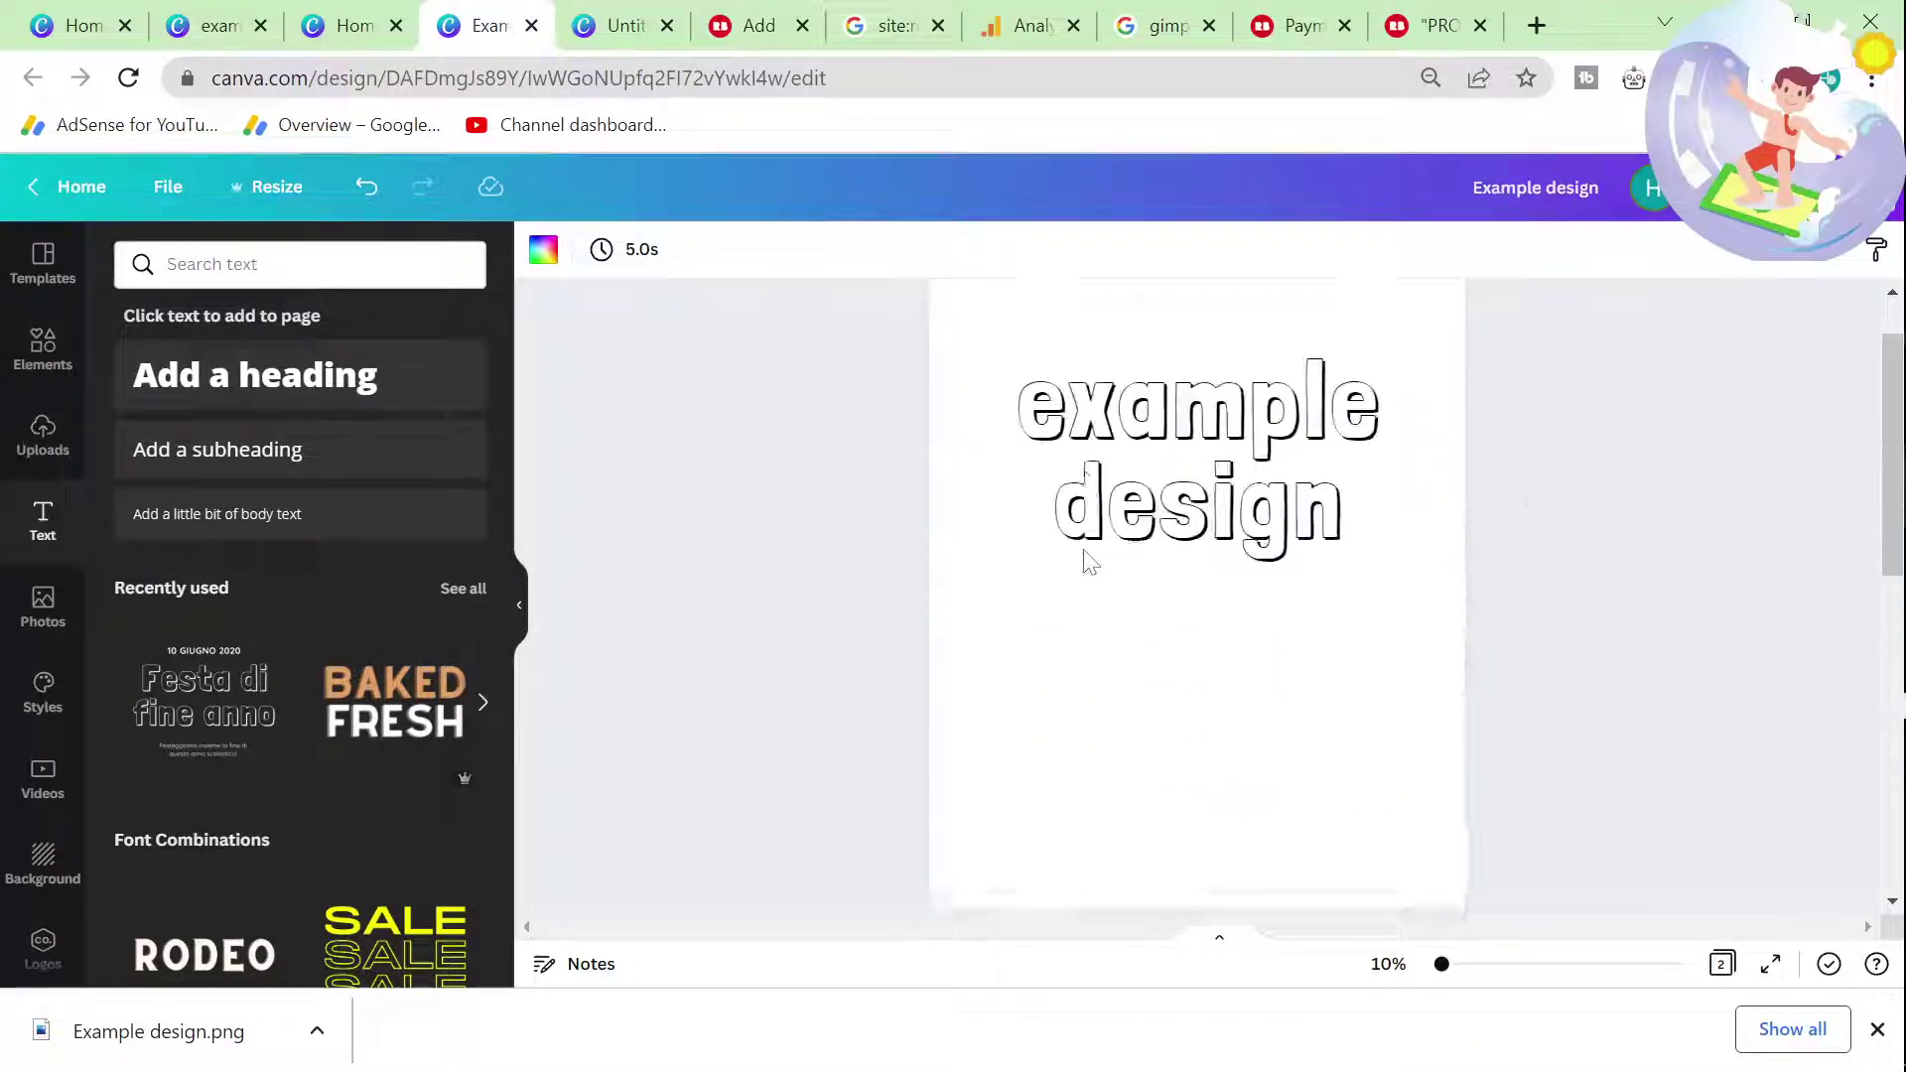
left_click(1241, 521)
key("ctrl+c")
scroll(1234, 715, "down", 5)
key("ctrl+v")
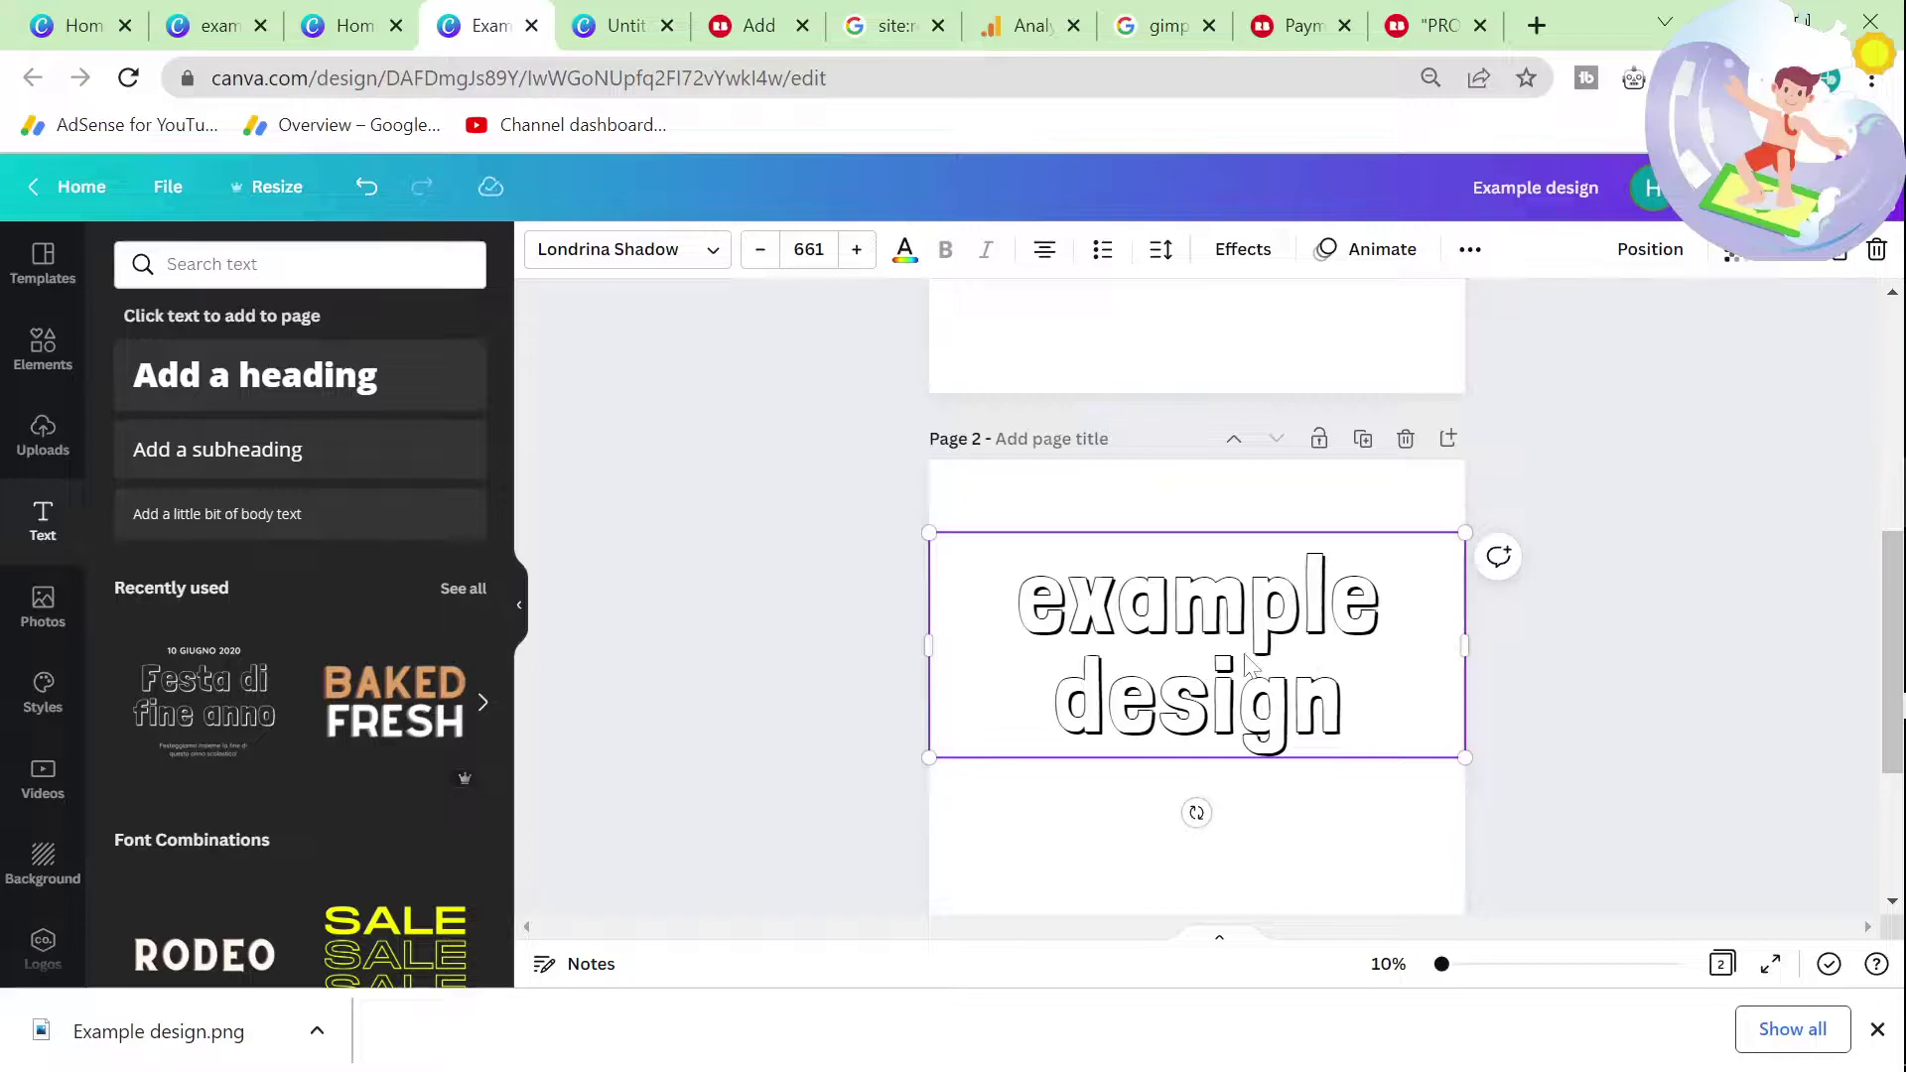
Step: Change the word "design" to "deesign" in the text on page 2
double_click(1248, 662)
left_click(1345, 697)
key("ctrl+shift+Left")
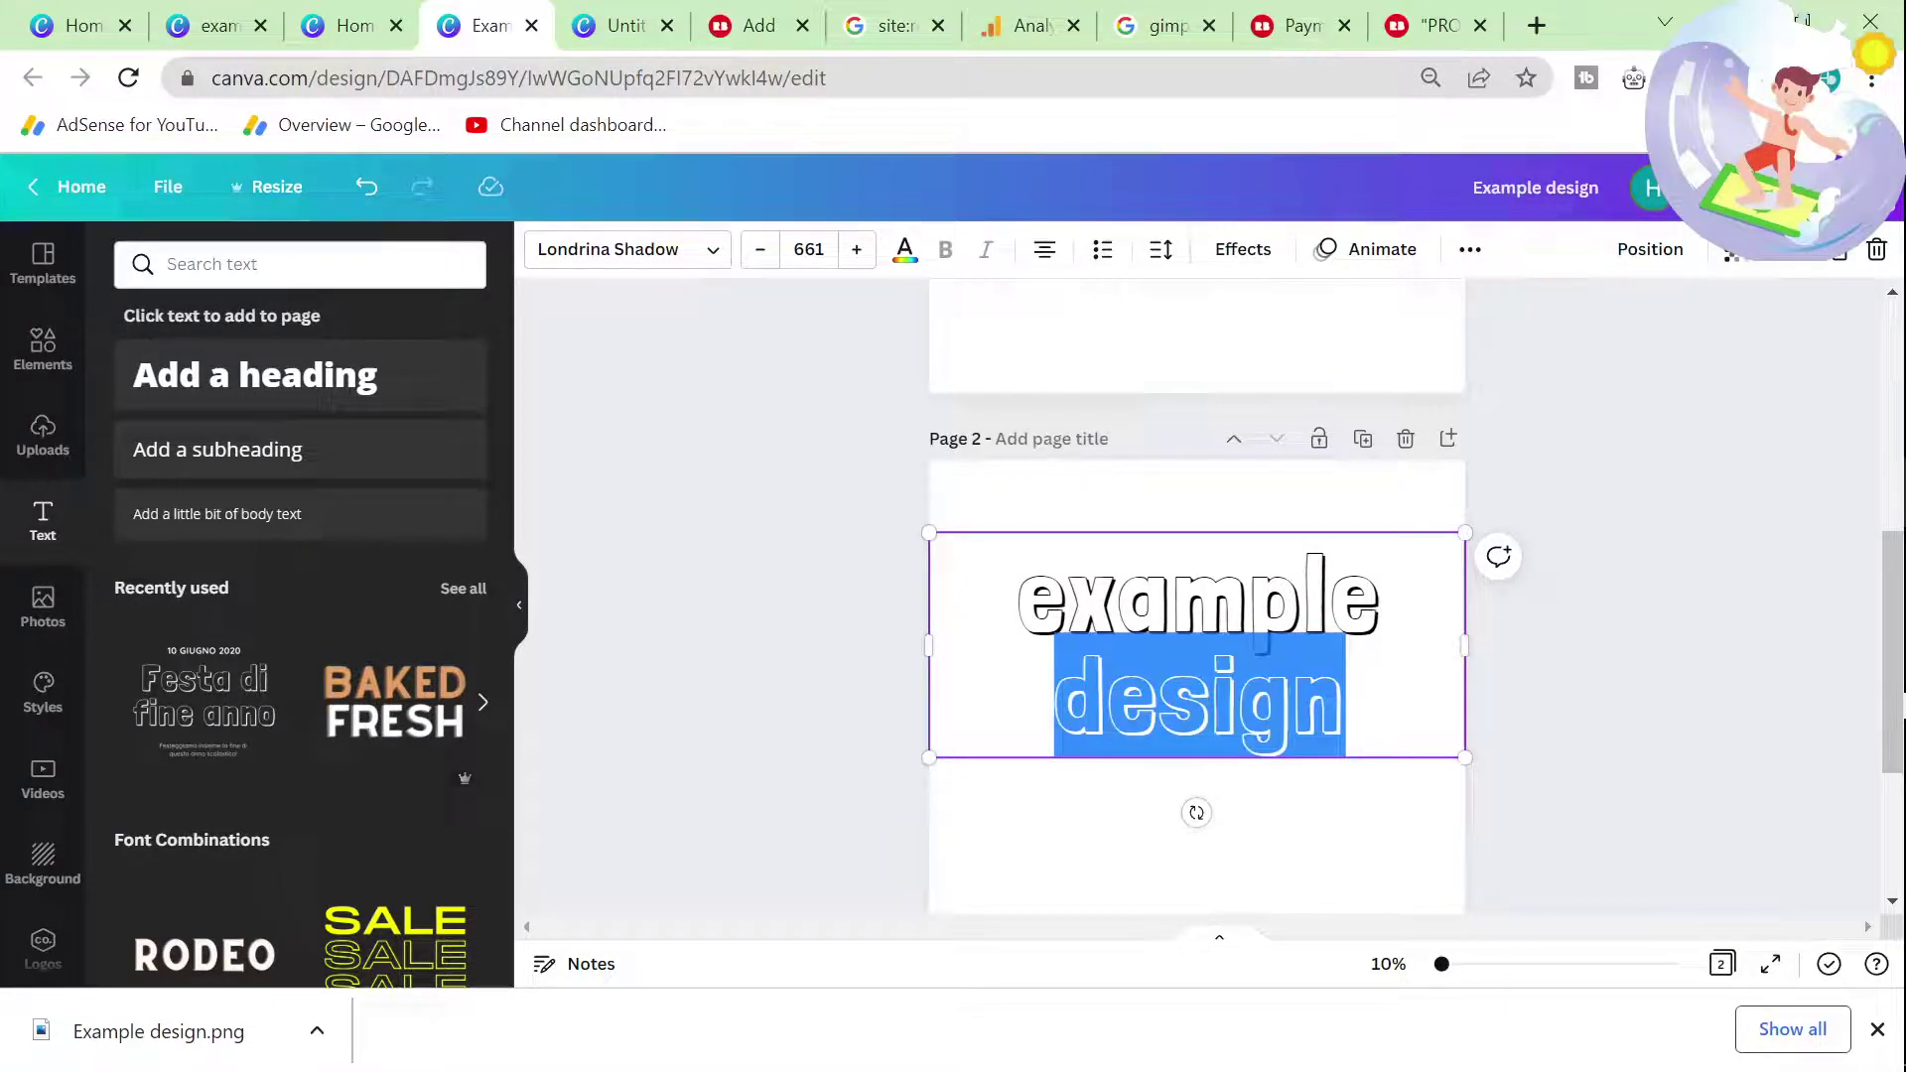
type("deesign")
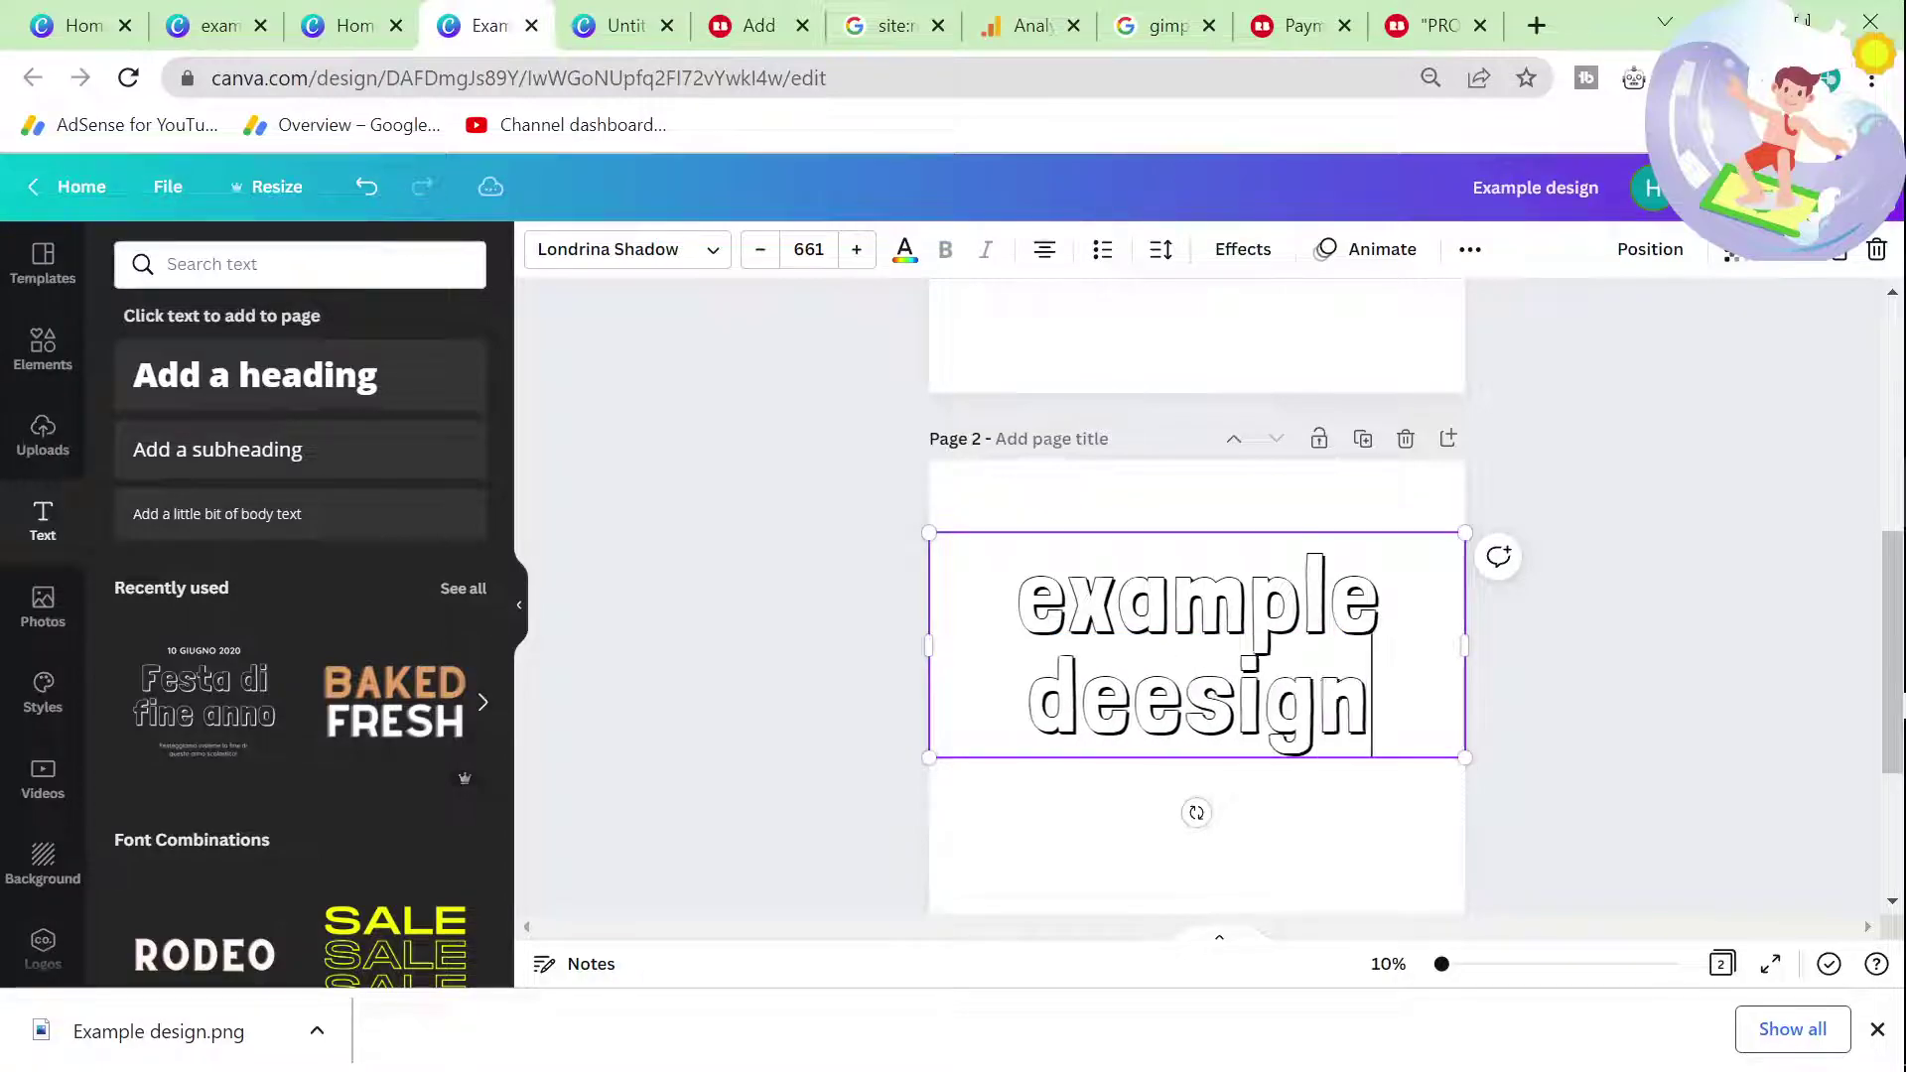
left_click(1027, 397)
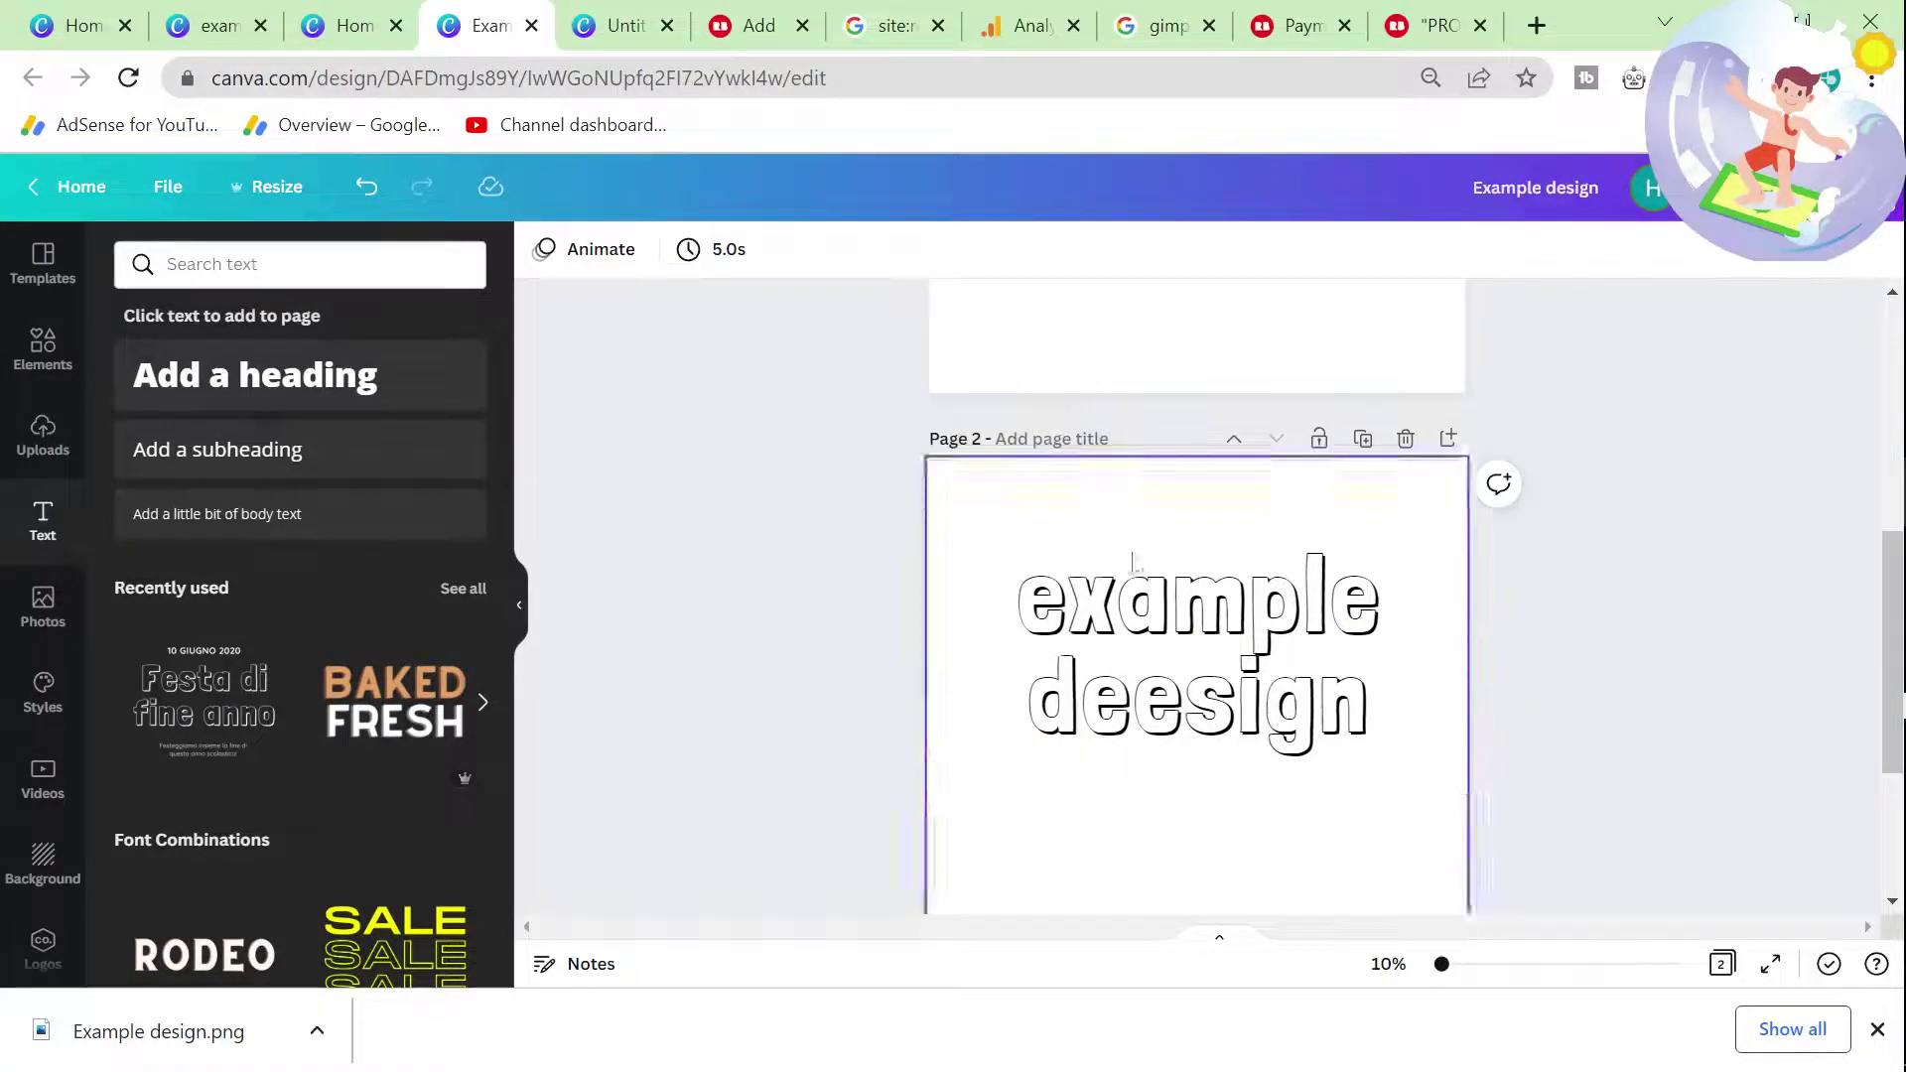
Step: Copy the text on page 2 and use it as the page title, "example deesign"
double_click(1191, 695)
key("ctrl+a")
key("ctrl+c")
left_click(1055, 442)
key("ctrl+v")
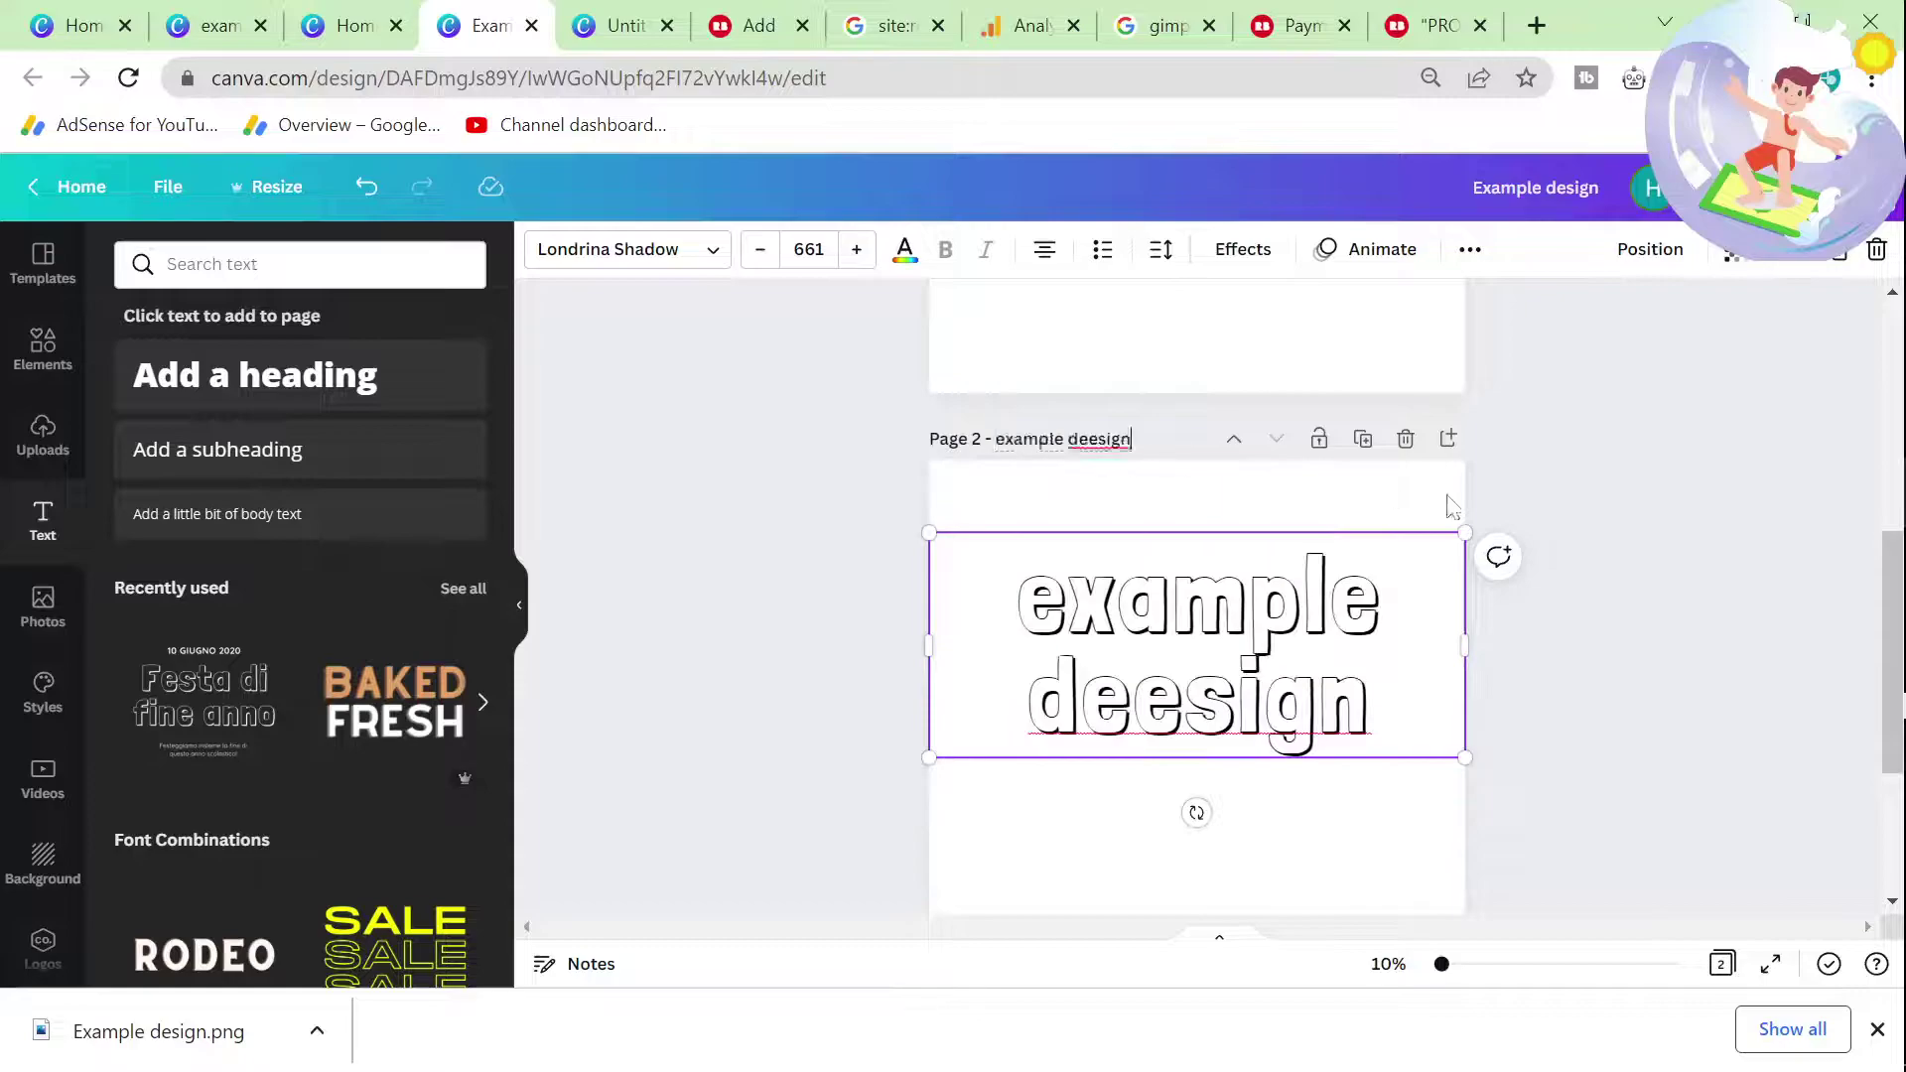
left_click(1666, 347)
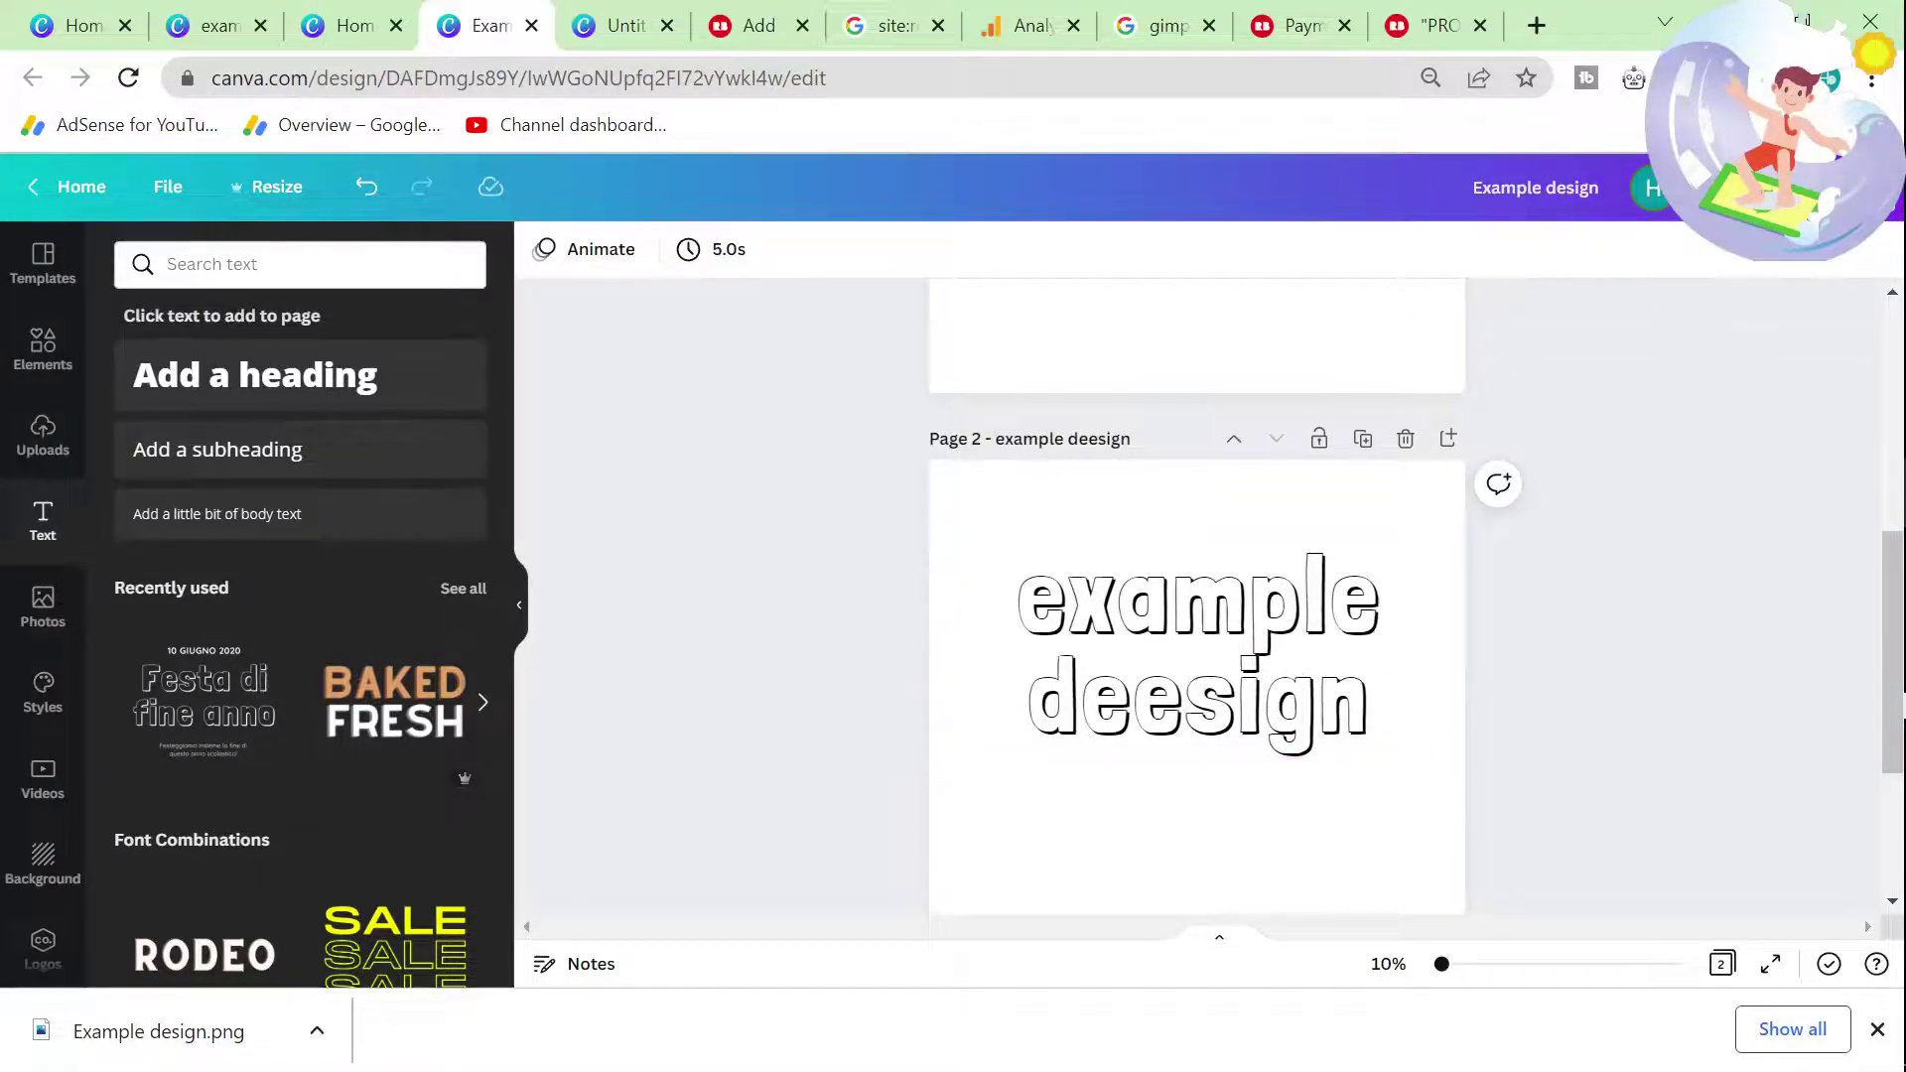
Step: Download only page 2 as a 4500 × 5400 px PNG with a transparent background
left_click(1777, 186)
left_click(1562, 770)
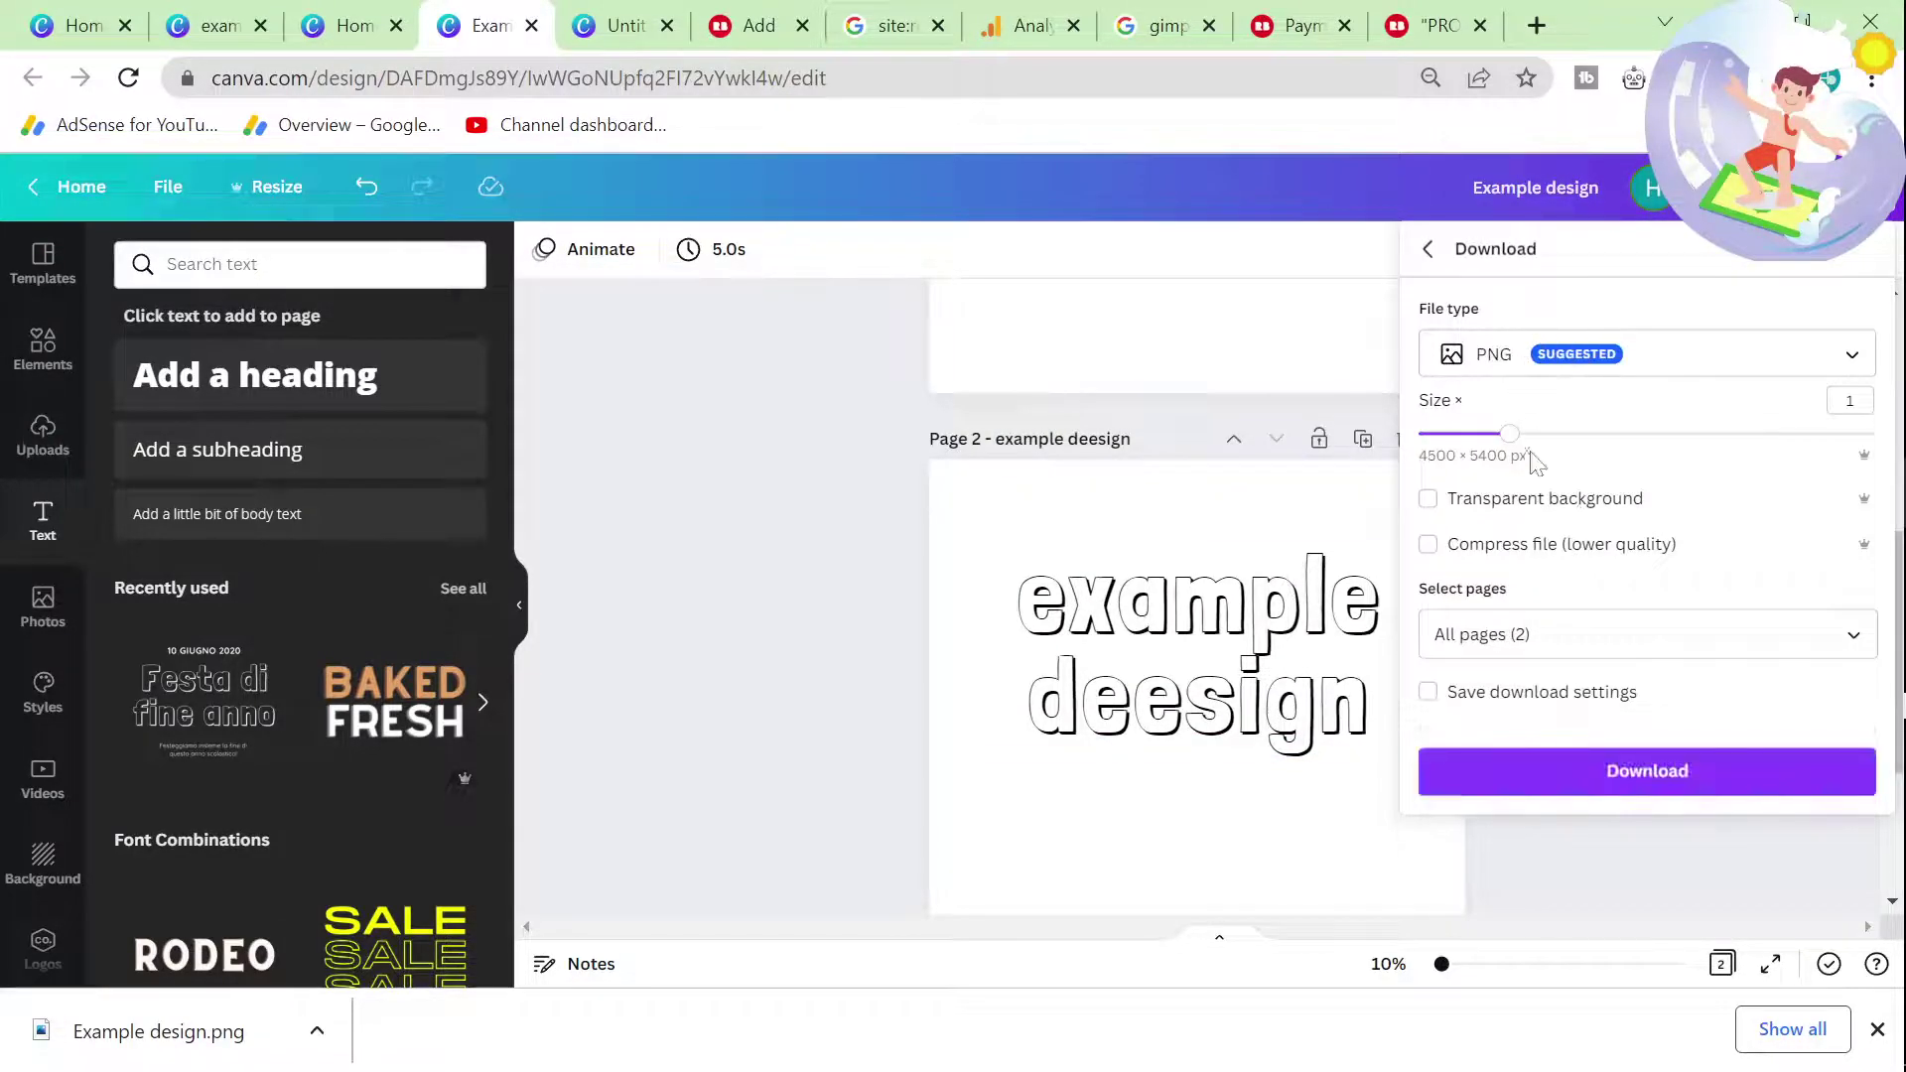
left_click(1553, 640)
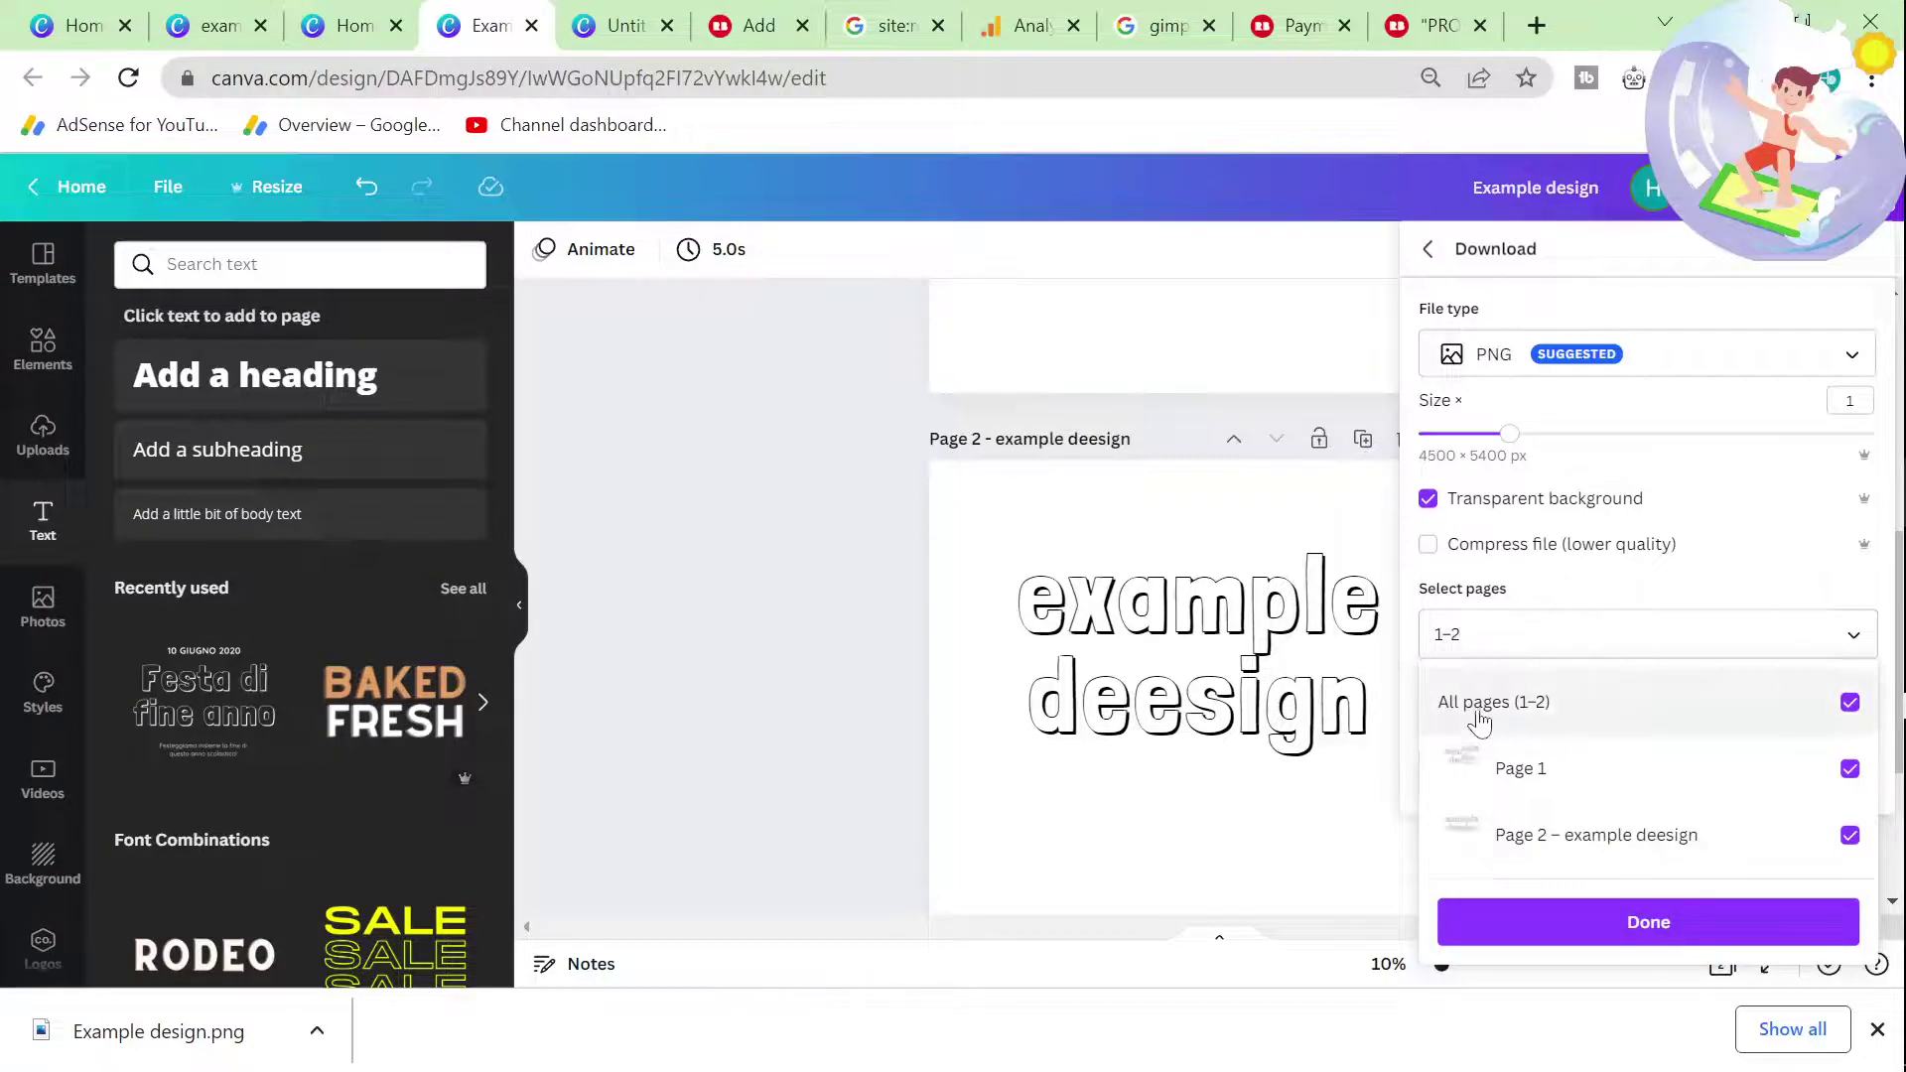
left_click(1848, 703)
left_click(1832, 837)
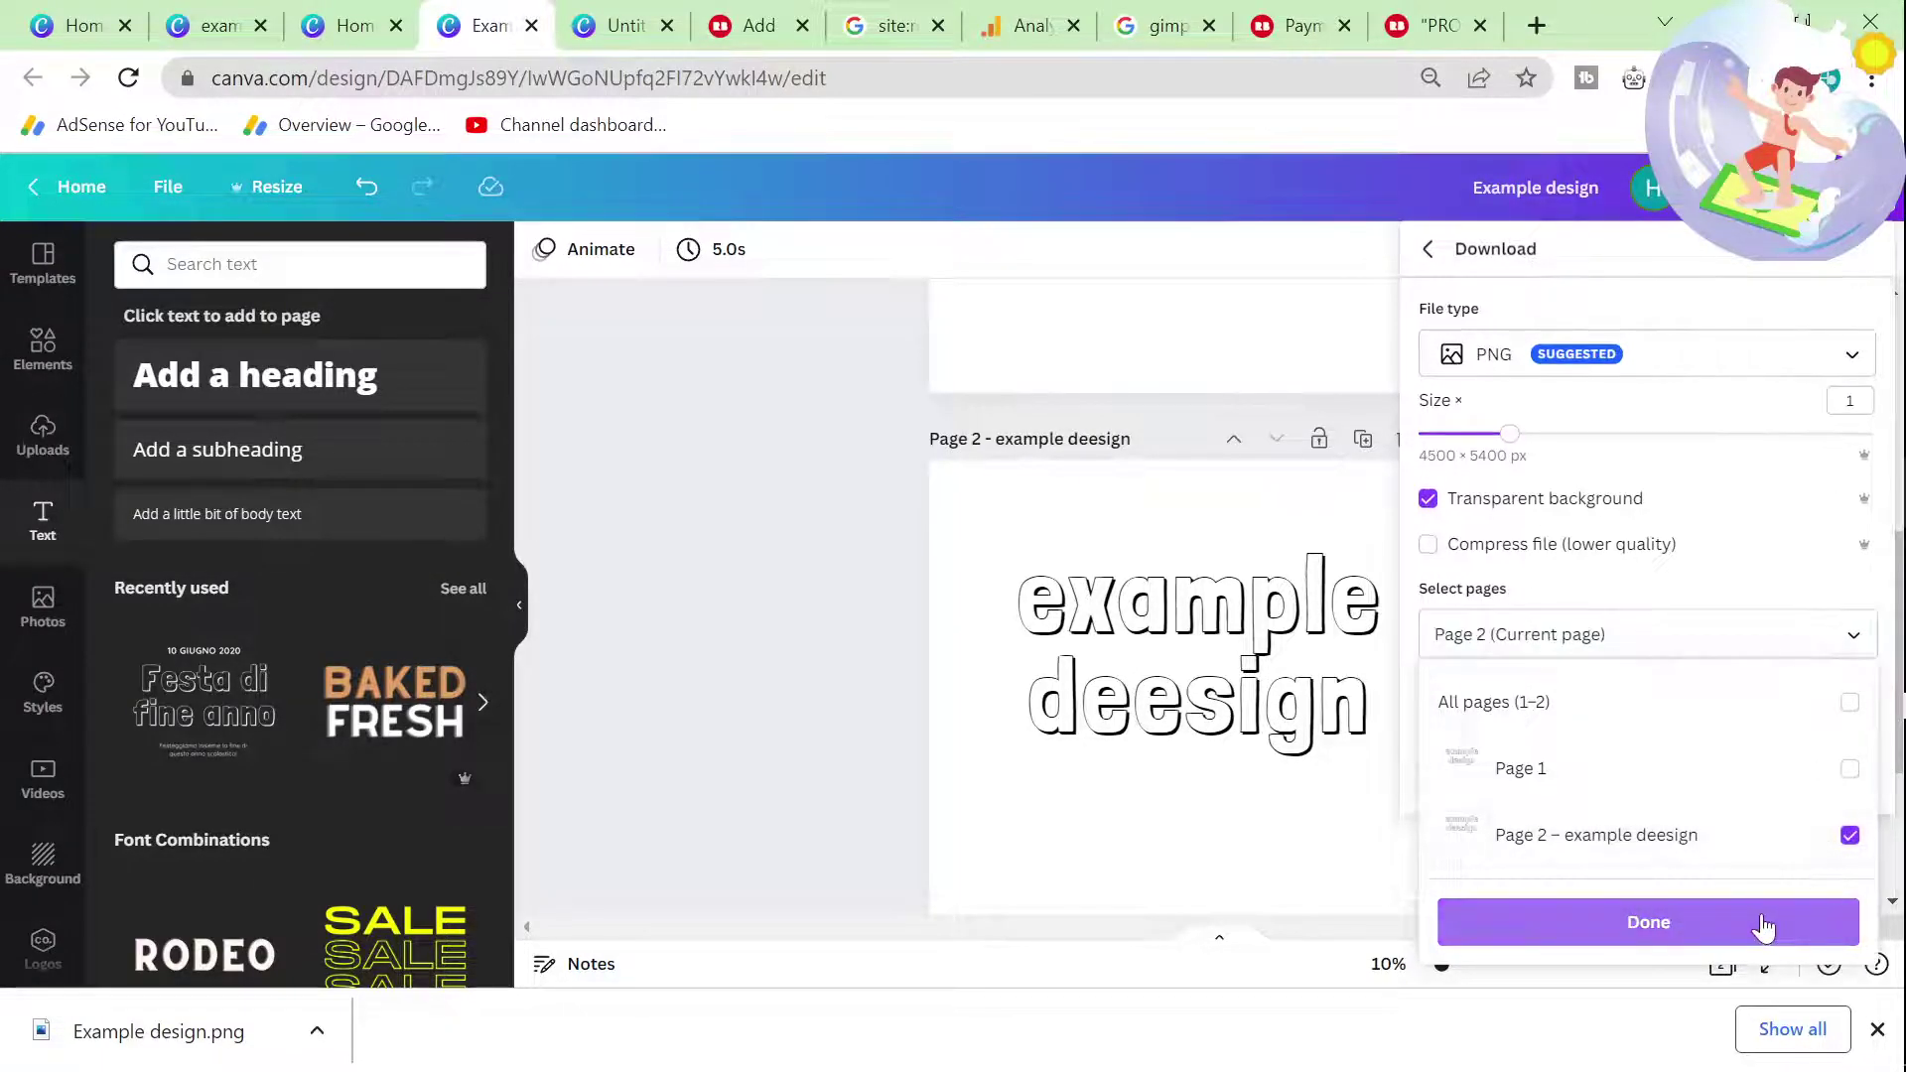
left_click(1759, 923)
left_click(1703, 764)
Step: Return to Redbubble's Add new work page and upload Example design.png as new work
key("alt+Tab")
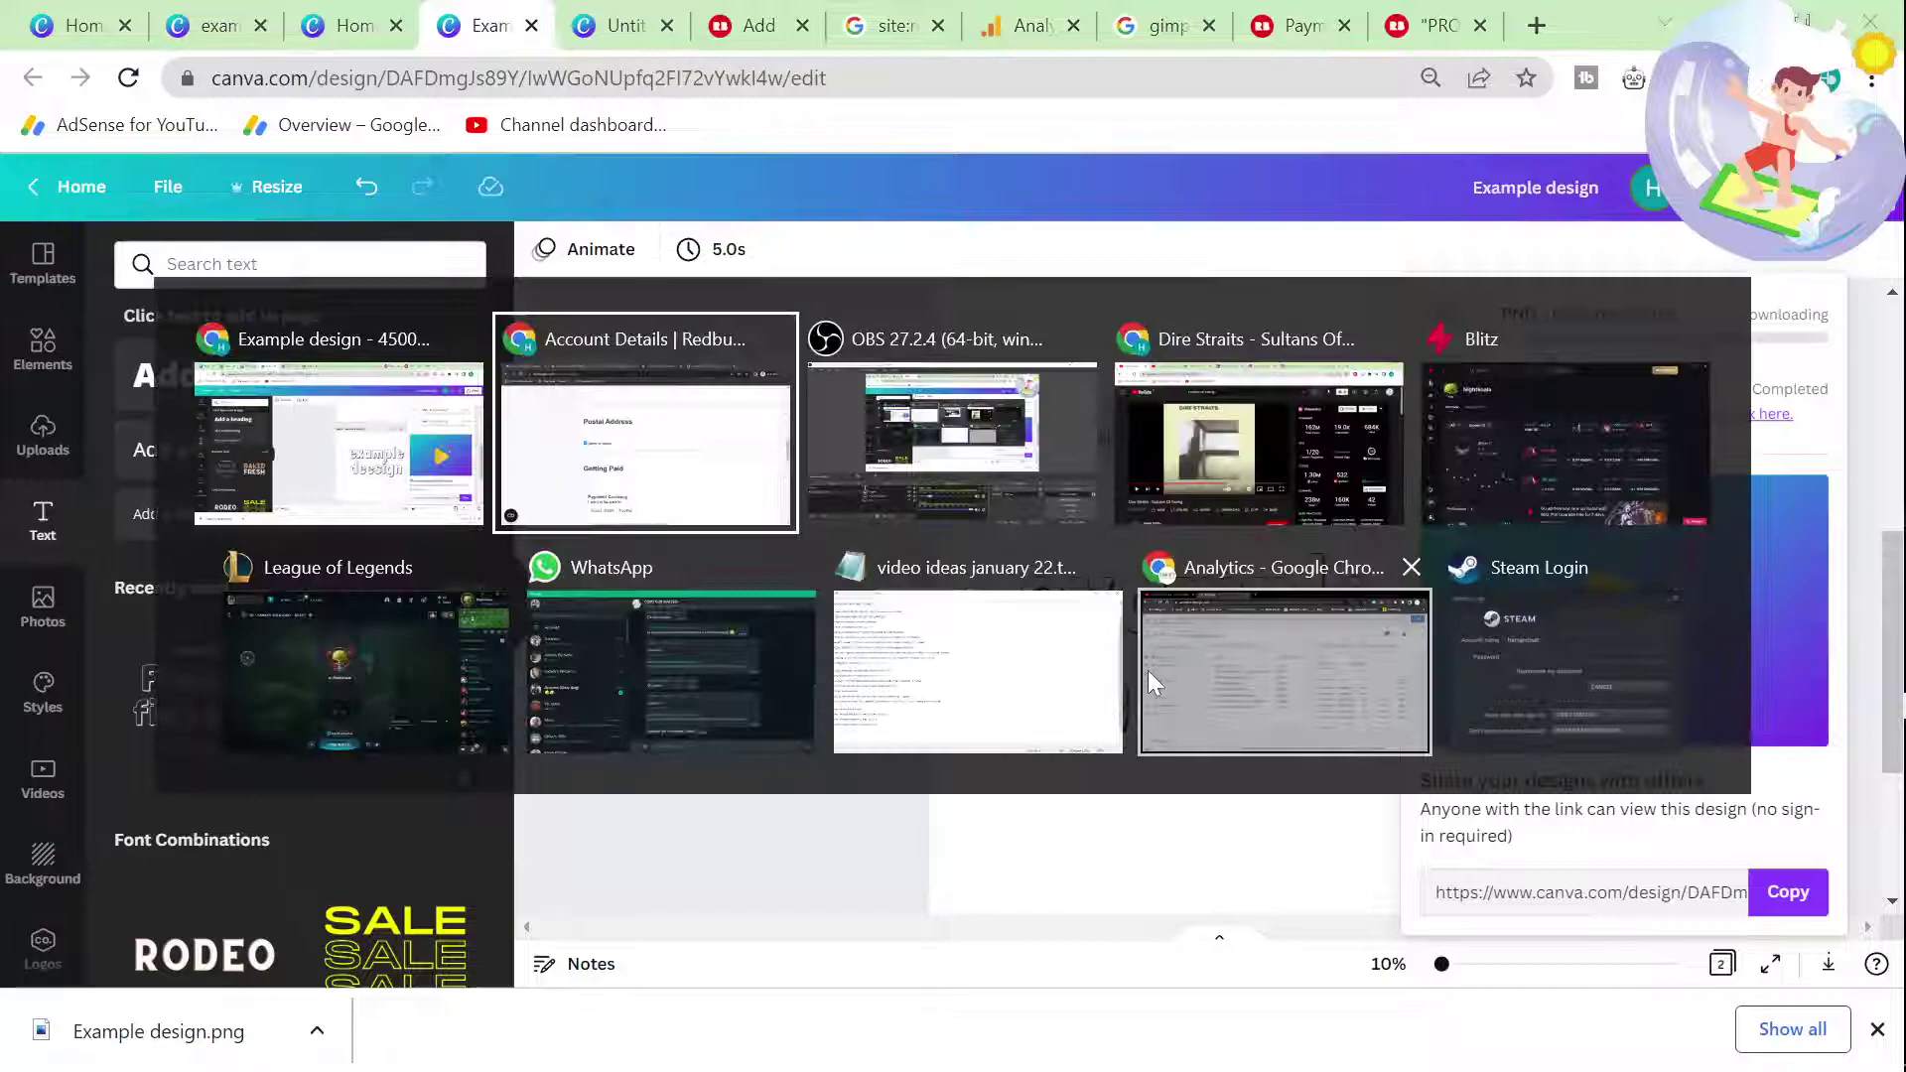
key("alt+Tab")
left_click(755, 25)
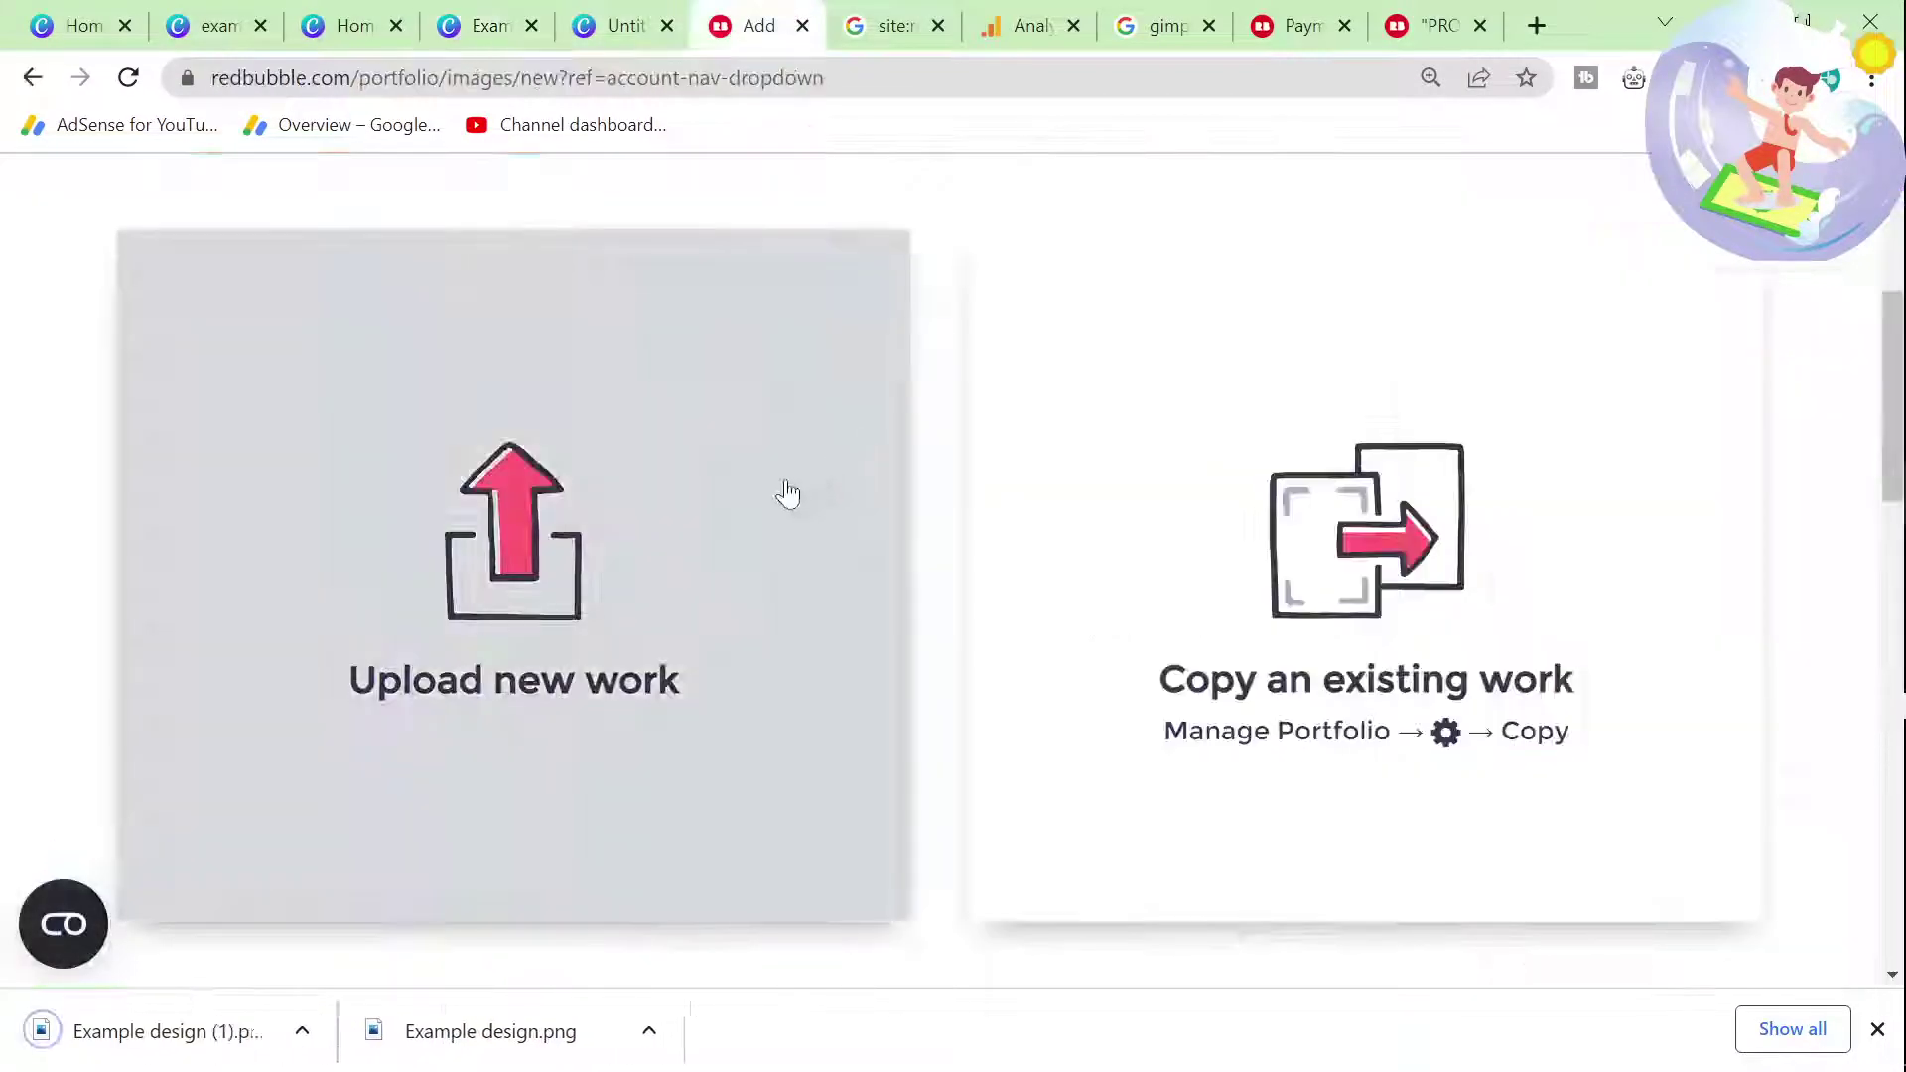
scroll(730, 556, "up", 4)
scroll(645, 616, "down", 6)
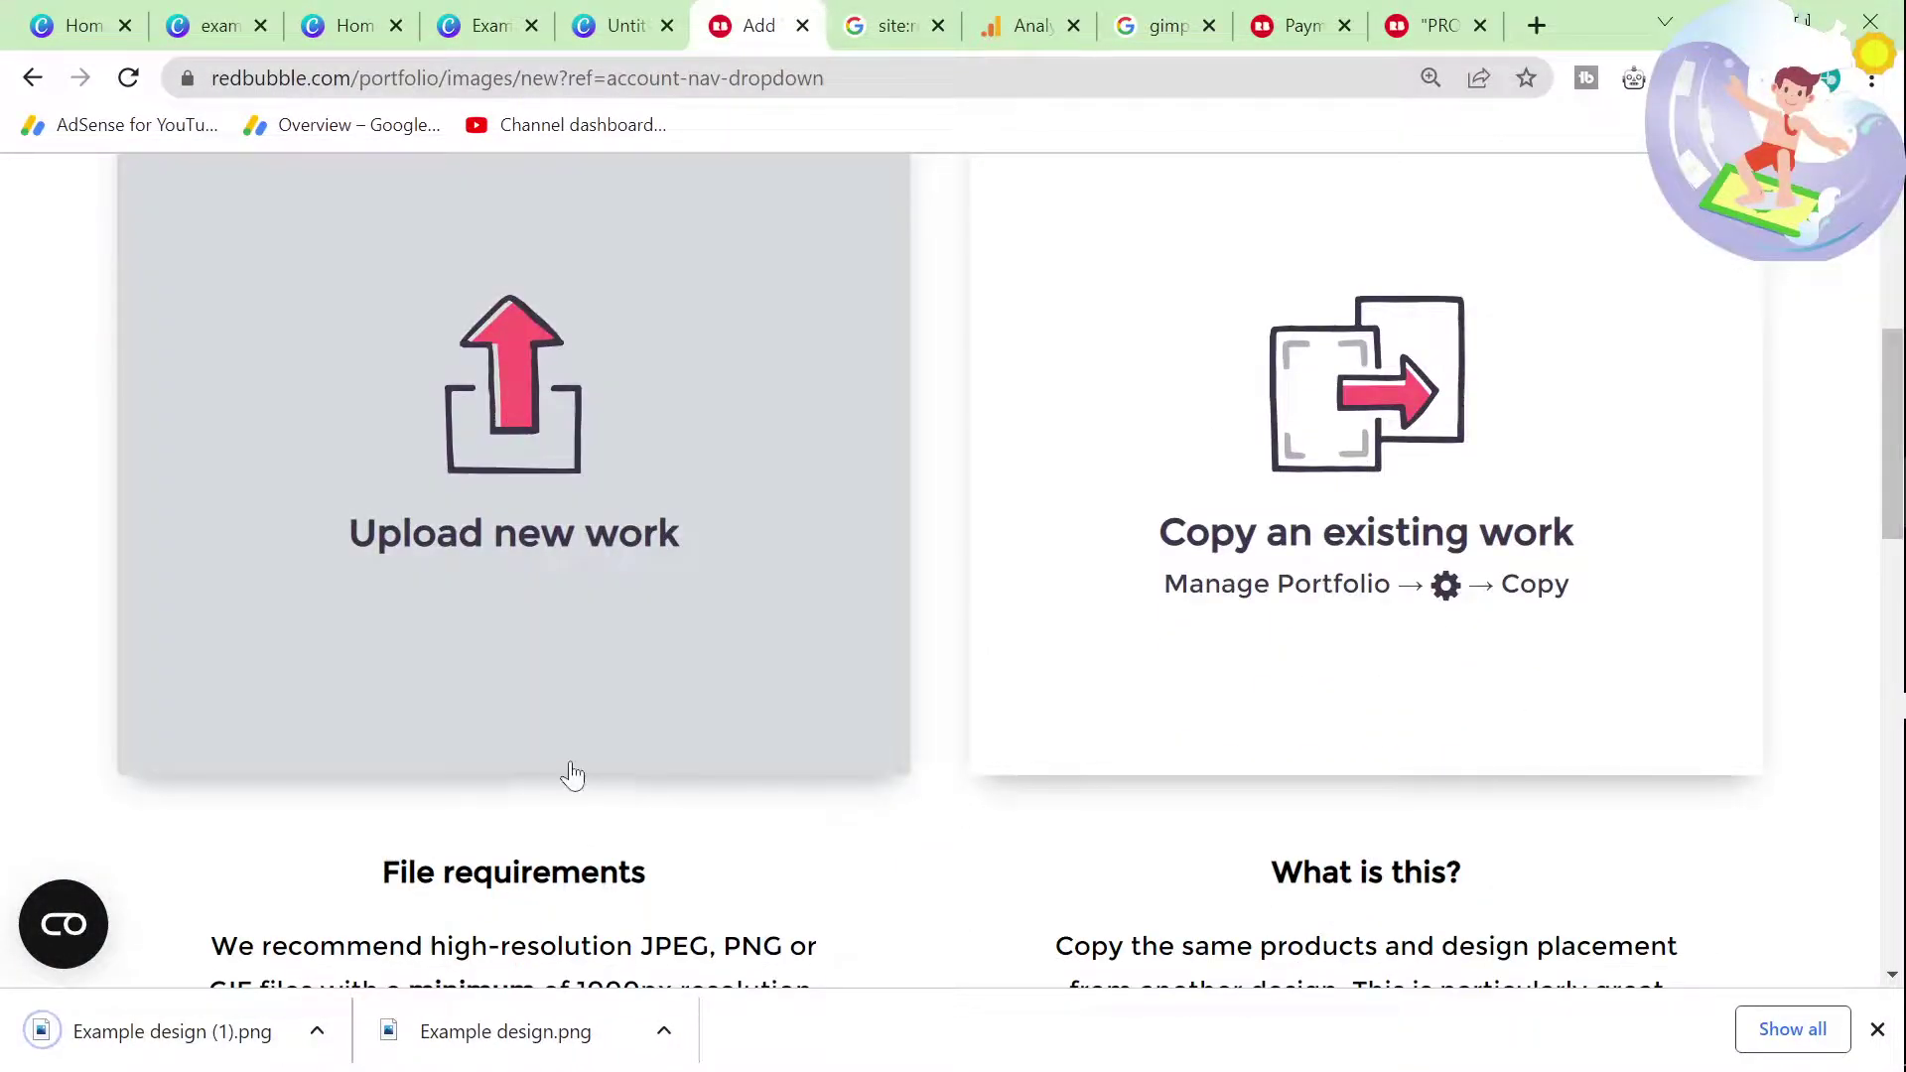
left_click_drag(446, 1047, 506, 764)
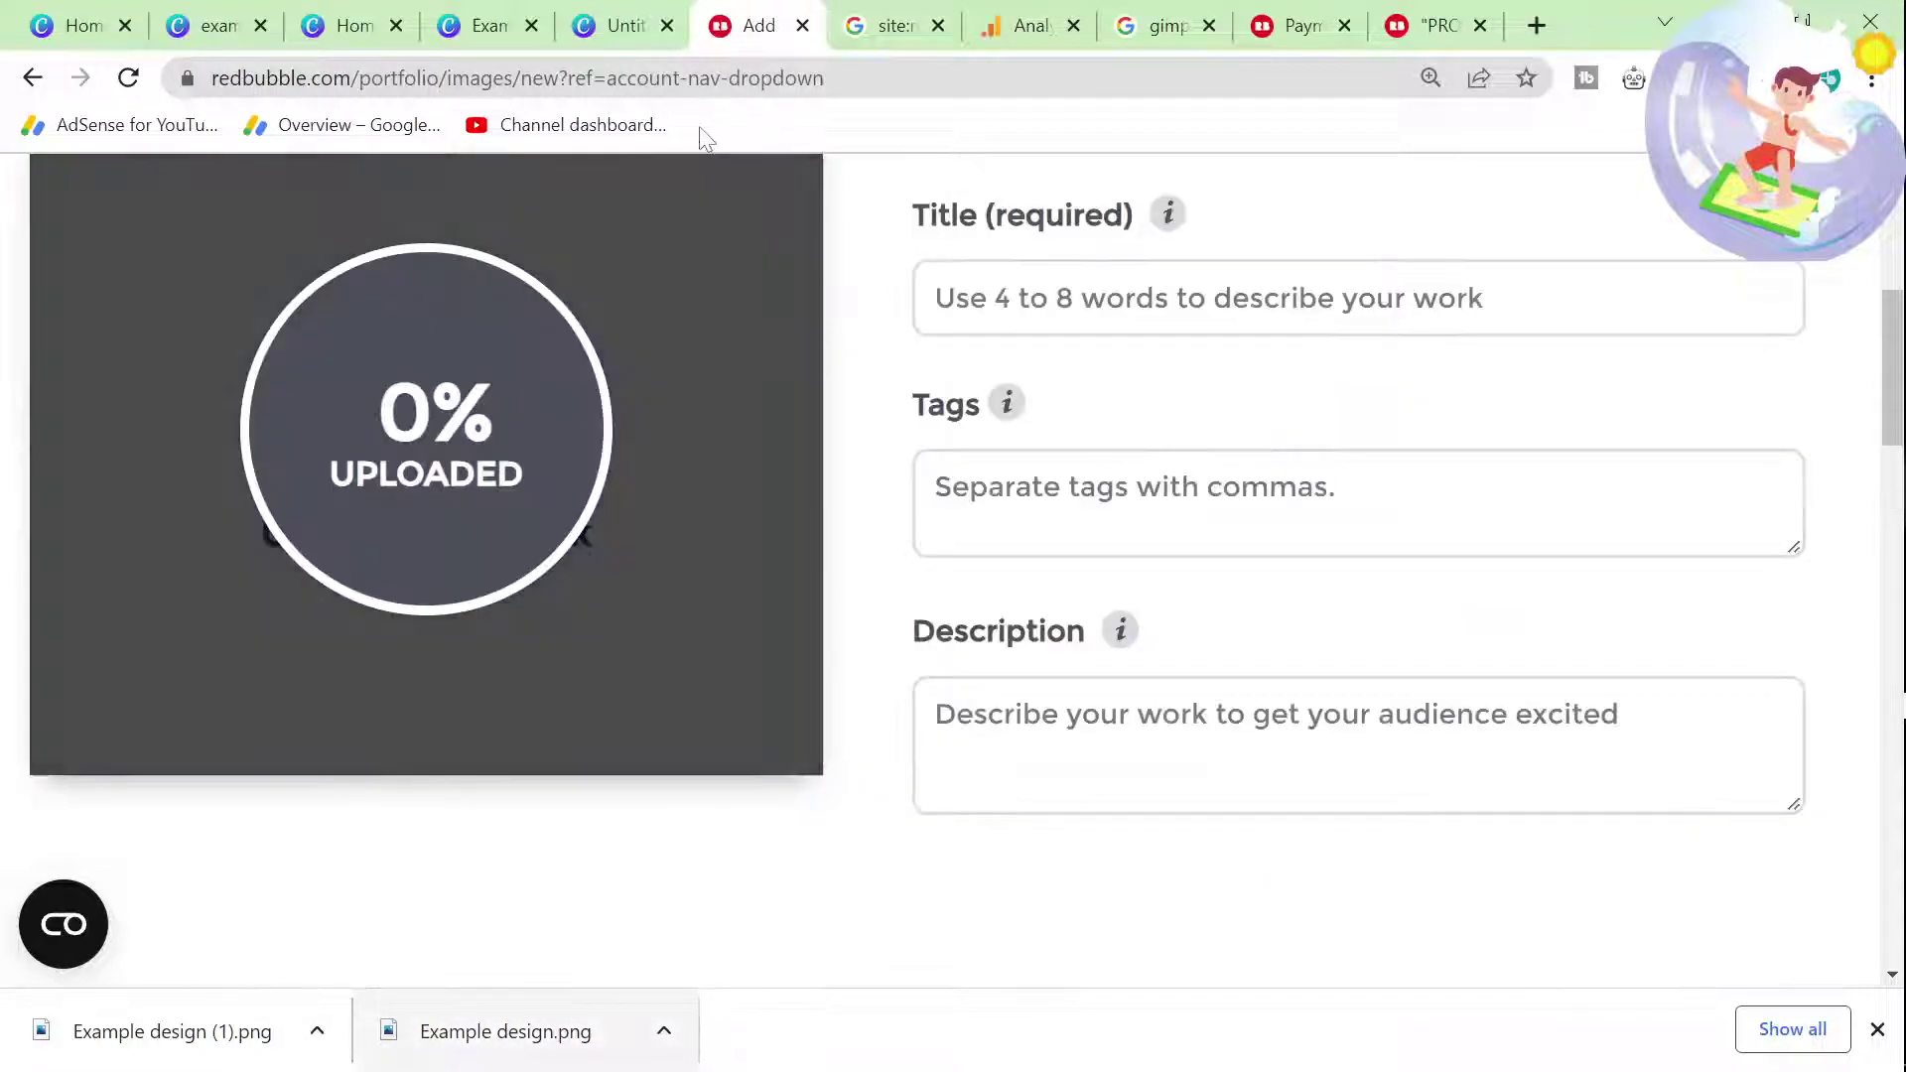
Step: Enter "PUT YOUR KEYWORD HERE WITH ADJECTIVES AND SUPERLATIVES ETC" as the English title of the work
left_click(1028, 302)
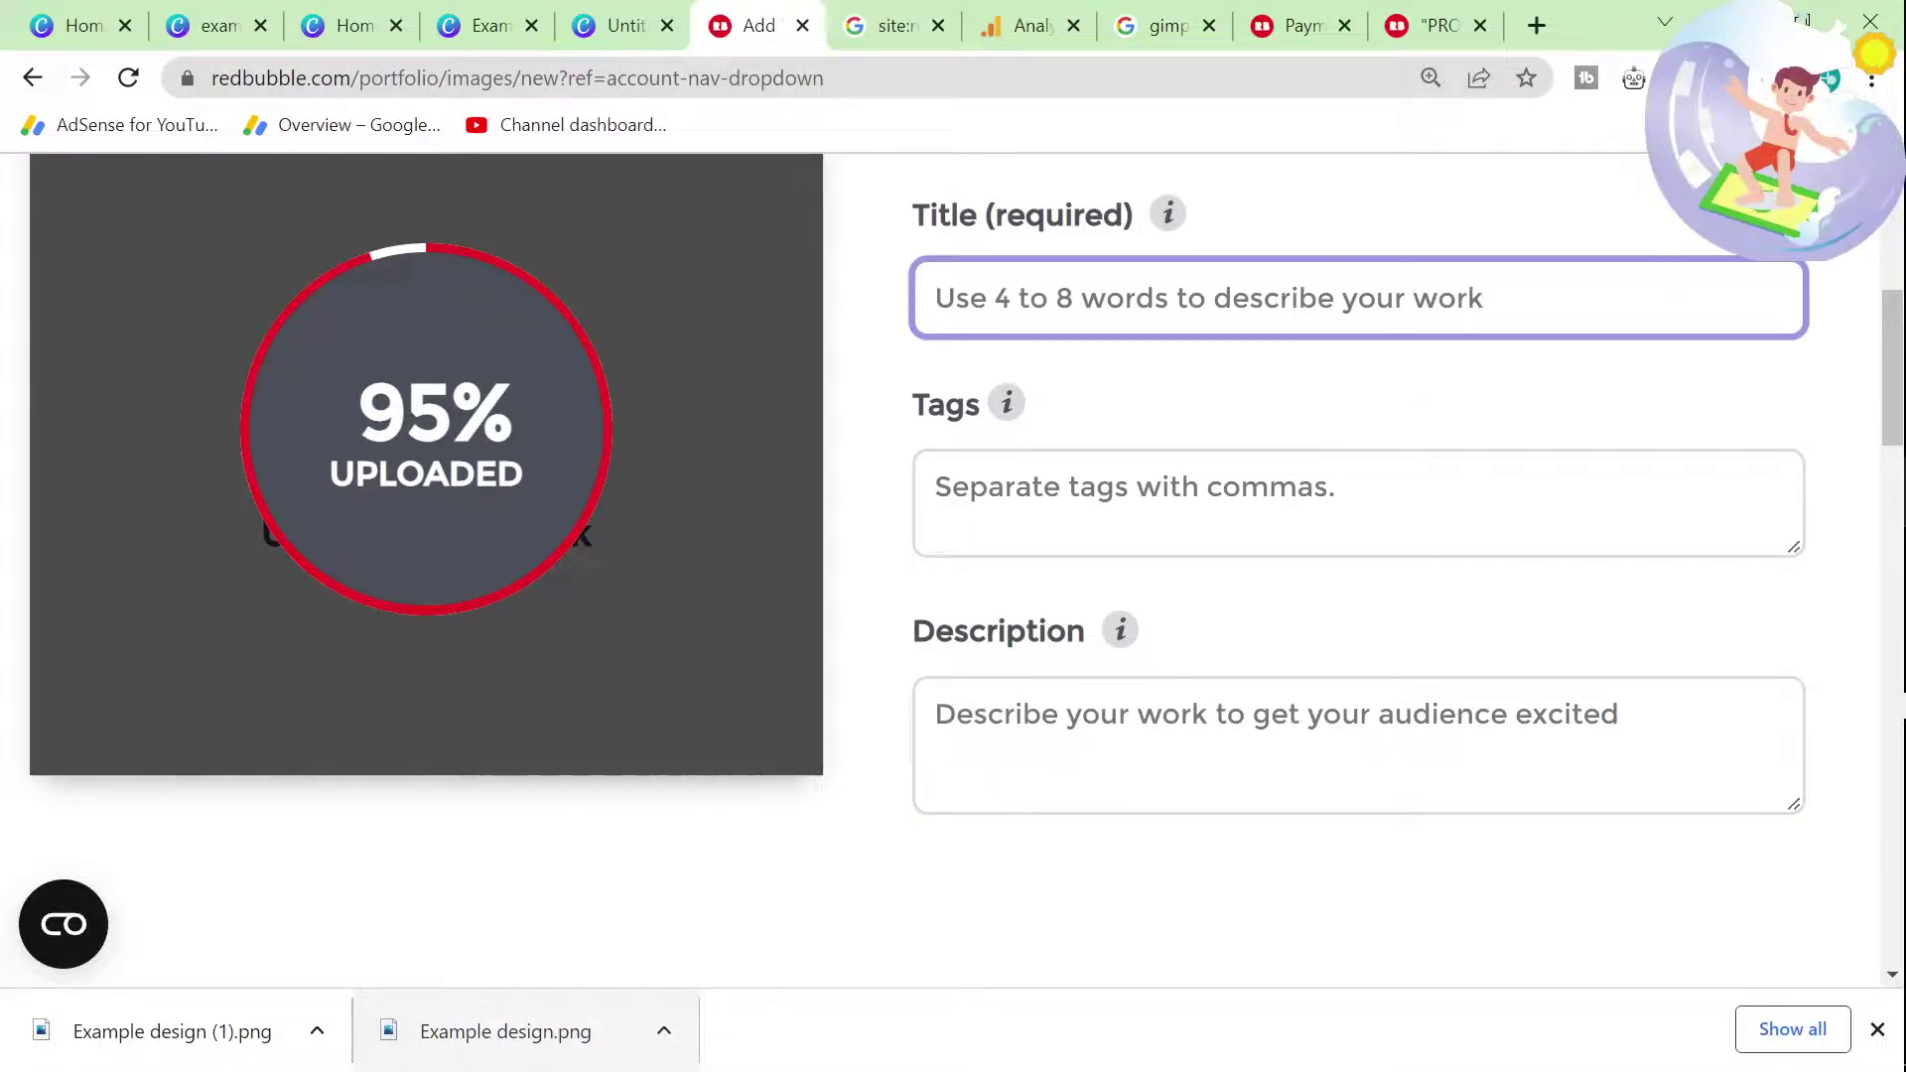
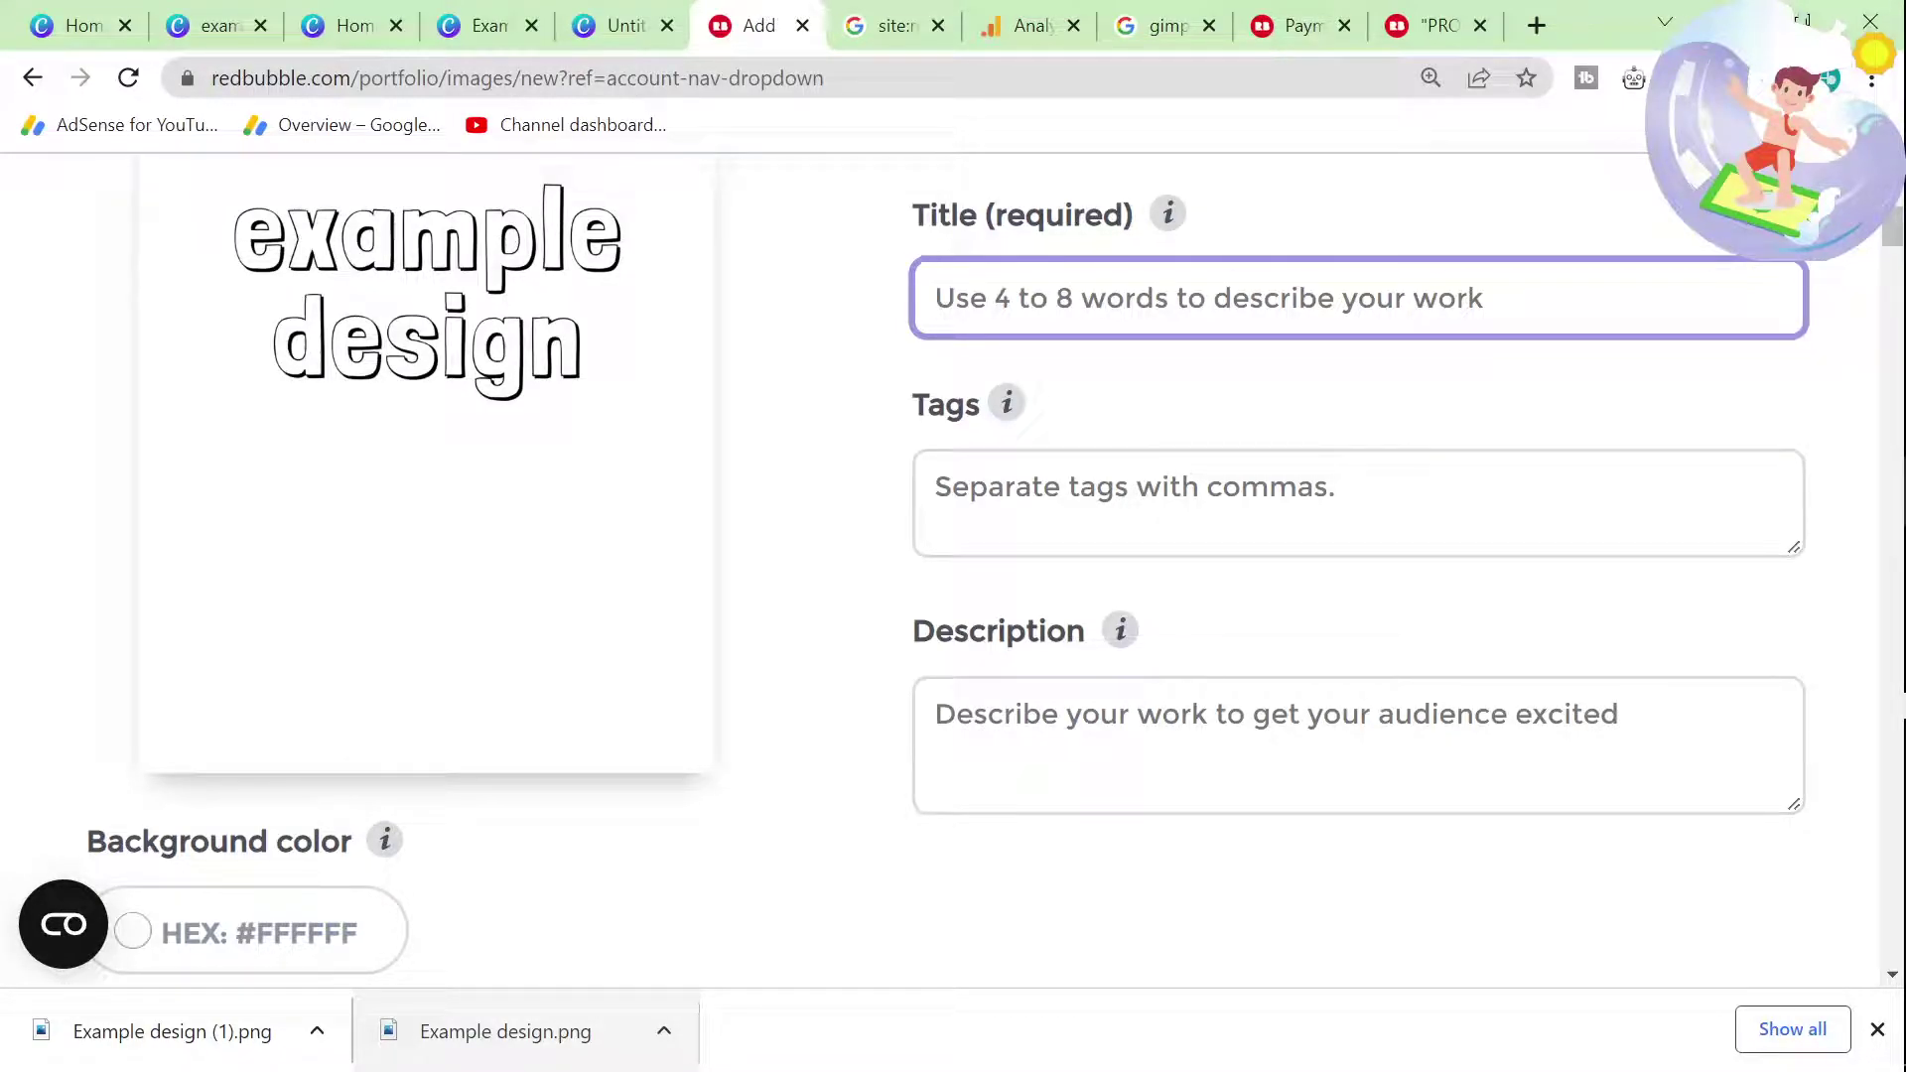
type("PUT YOUR KEYWORD HERE")
type(" WITH")
type(" ADJECTIVES AND SUPERLAT")
type("IVES")
type(" ETC")
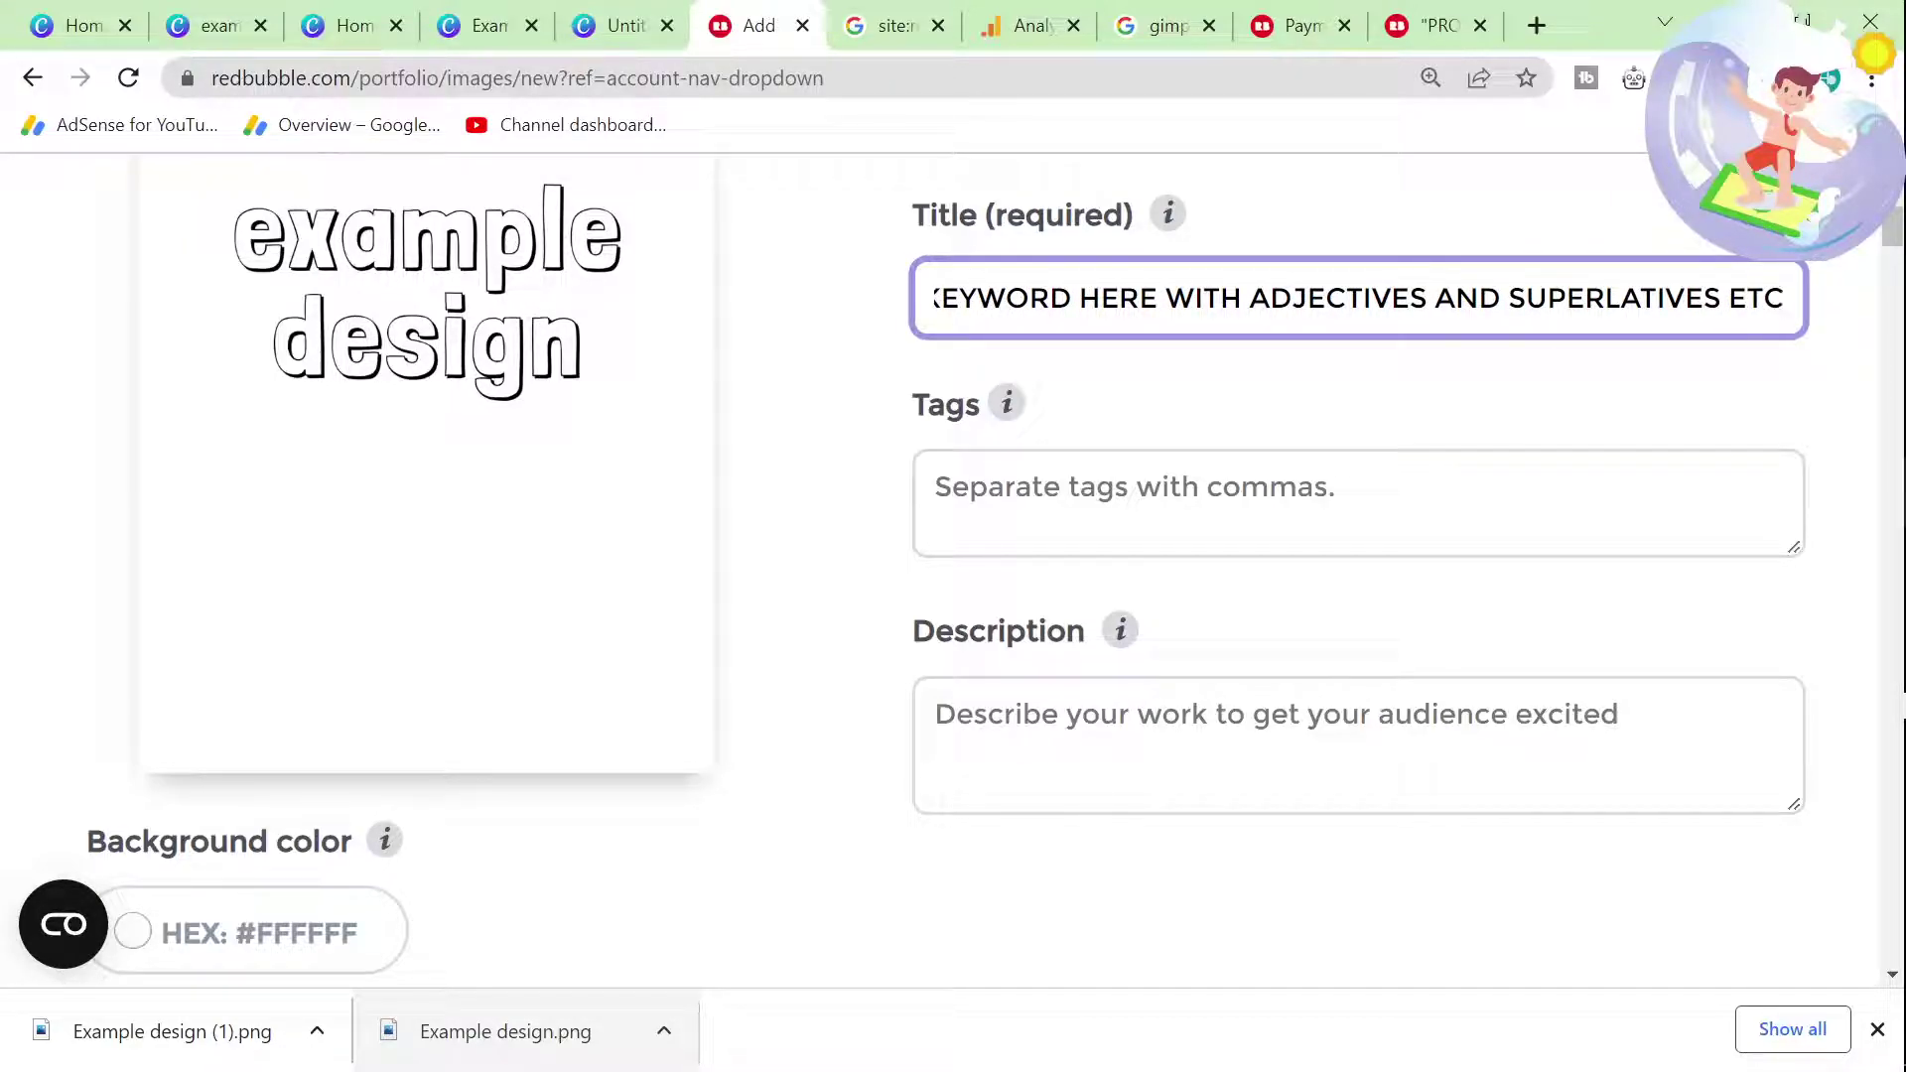
scroll(1032, 556, "up", 3)
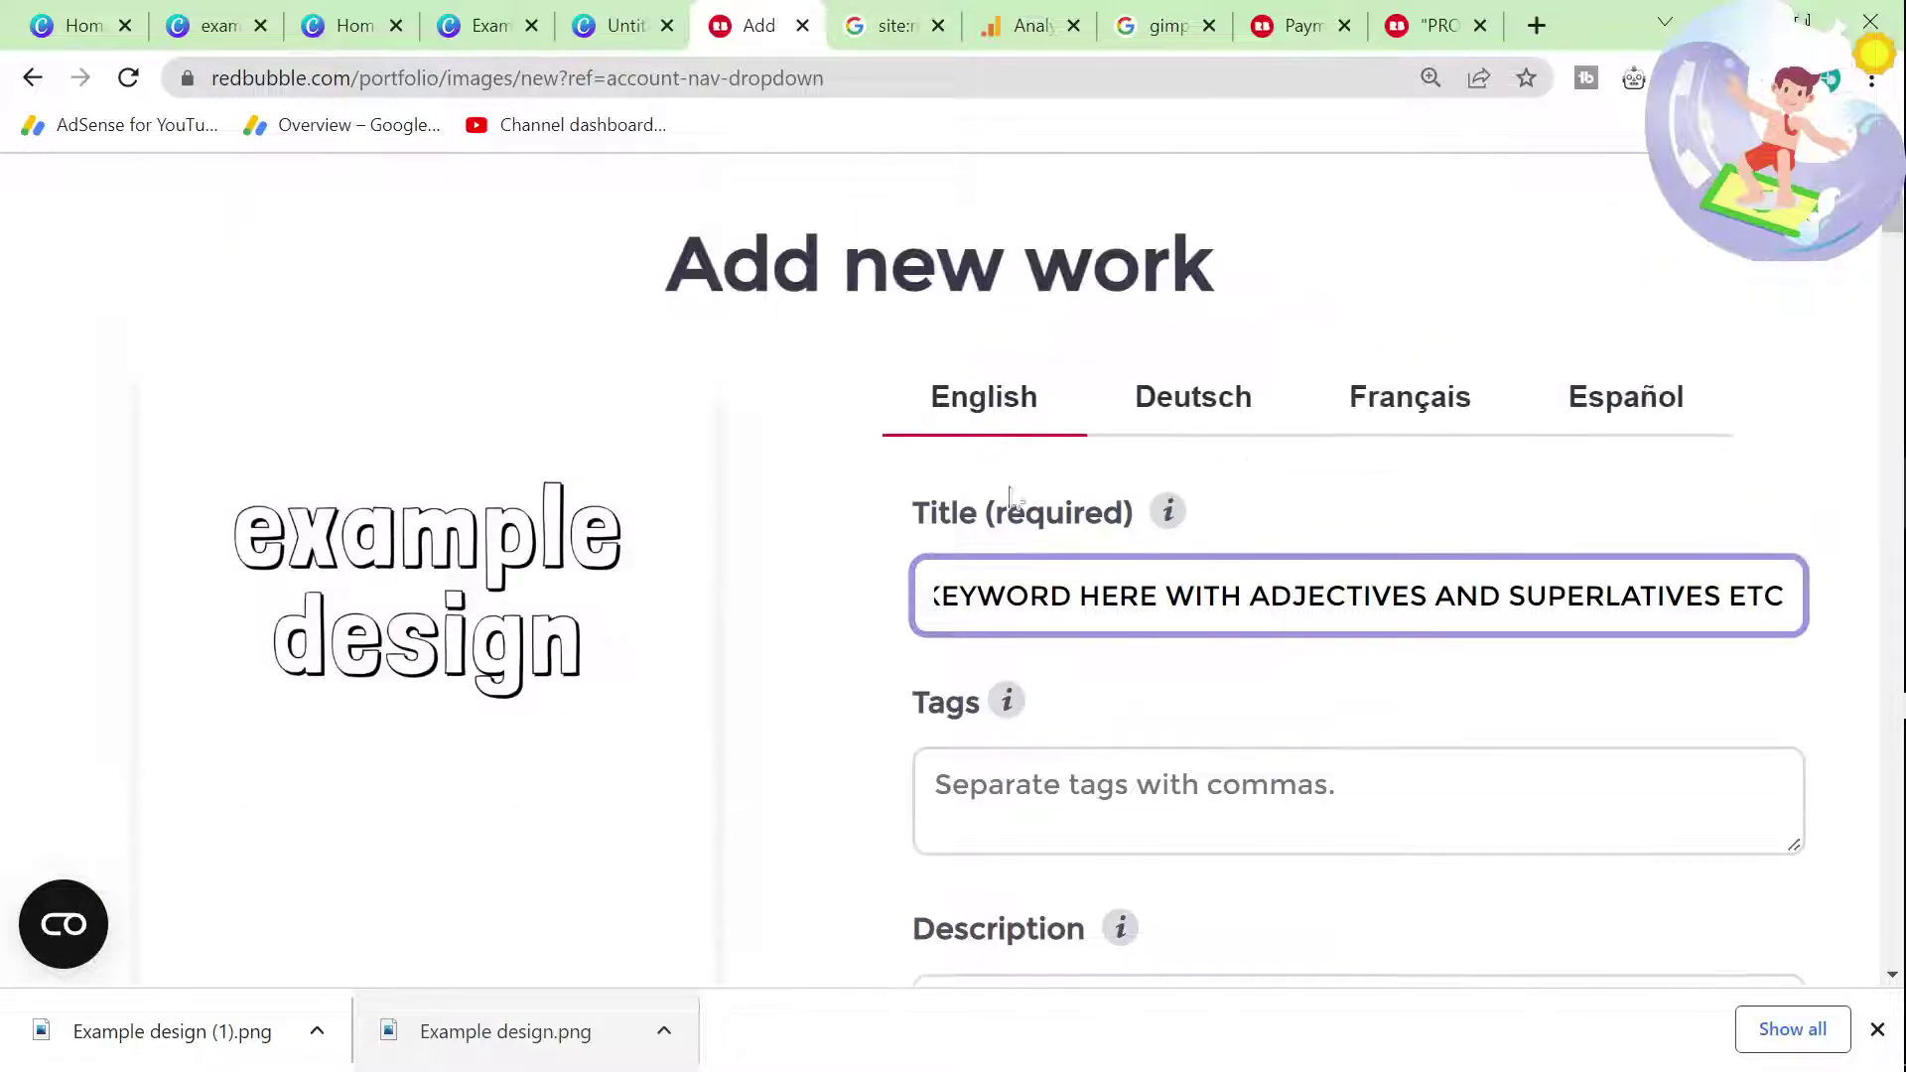
scroll(1035, 556, "down", 2)
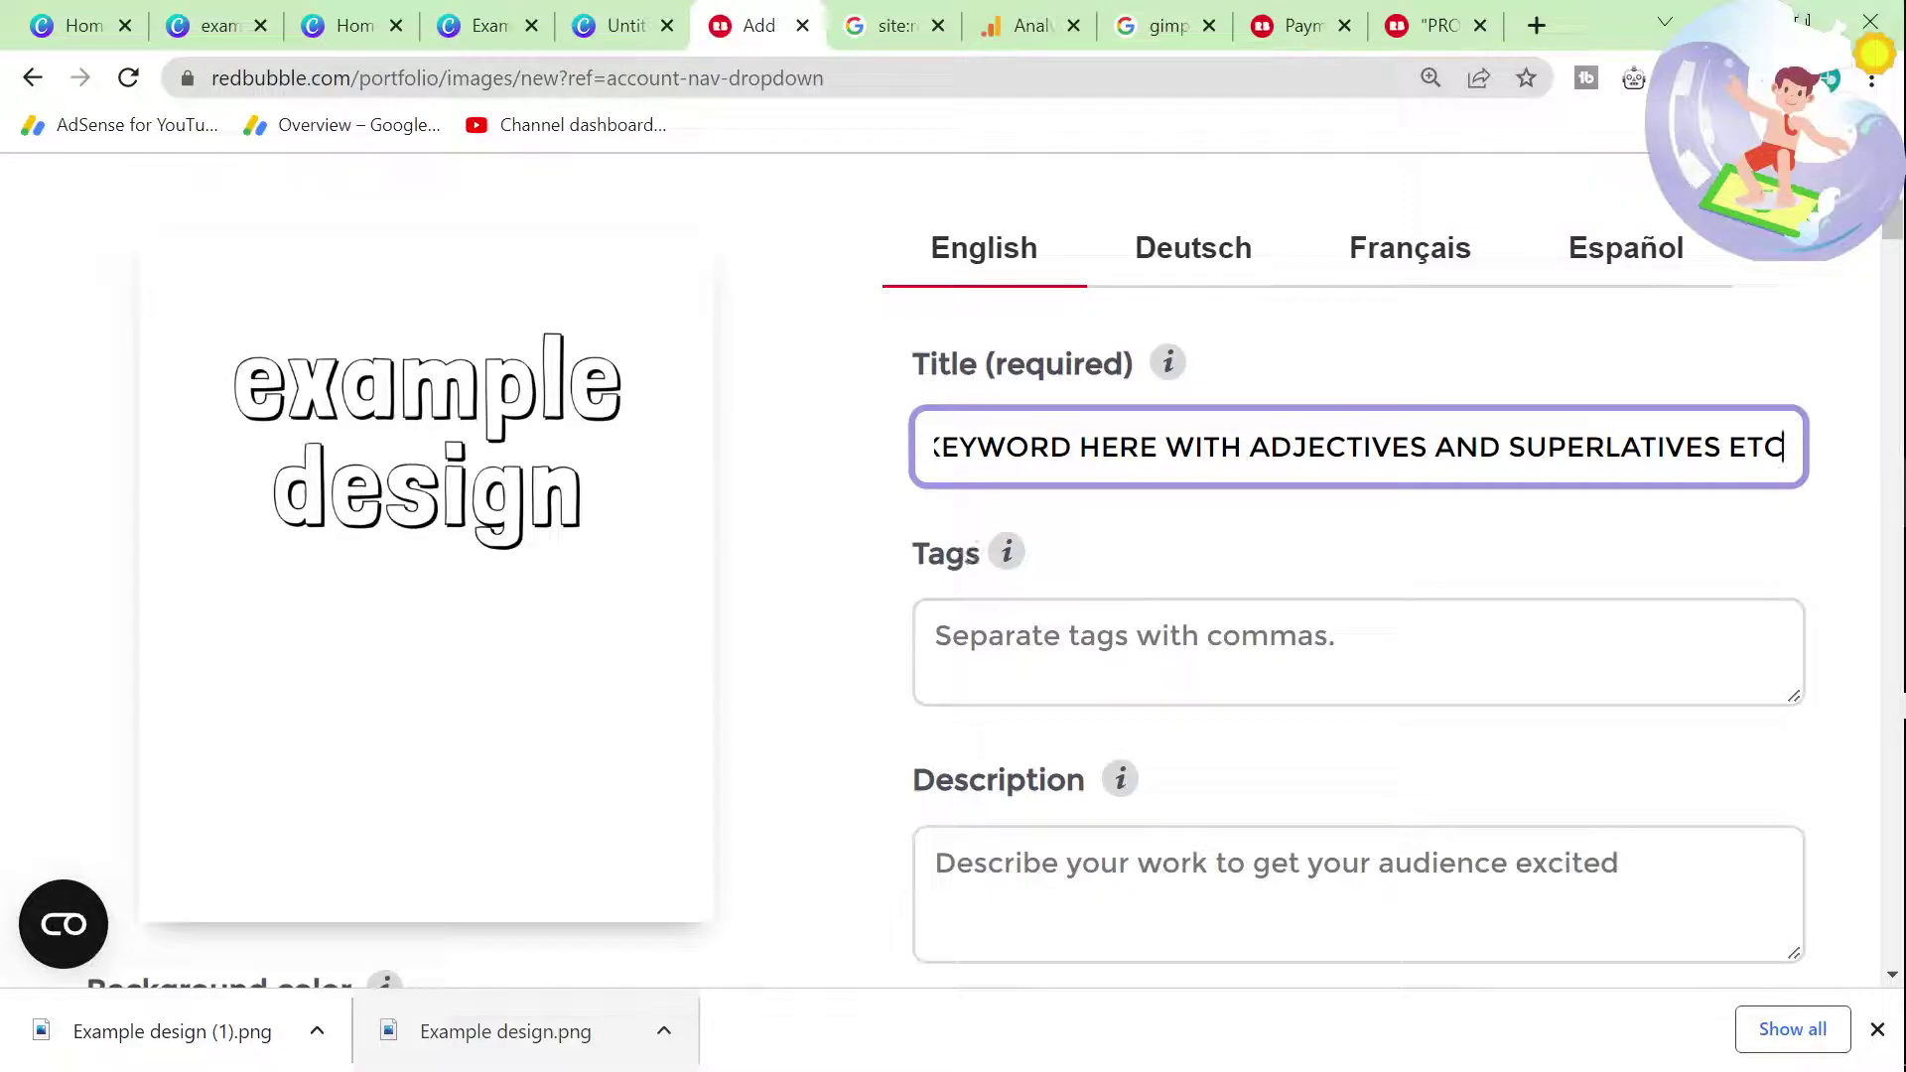
Step: Replace the placeholder title with EXAMPLE DESIGN enclosed in double quotation marks
key("ctrl+a")
key("BackSpace")
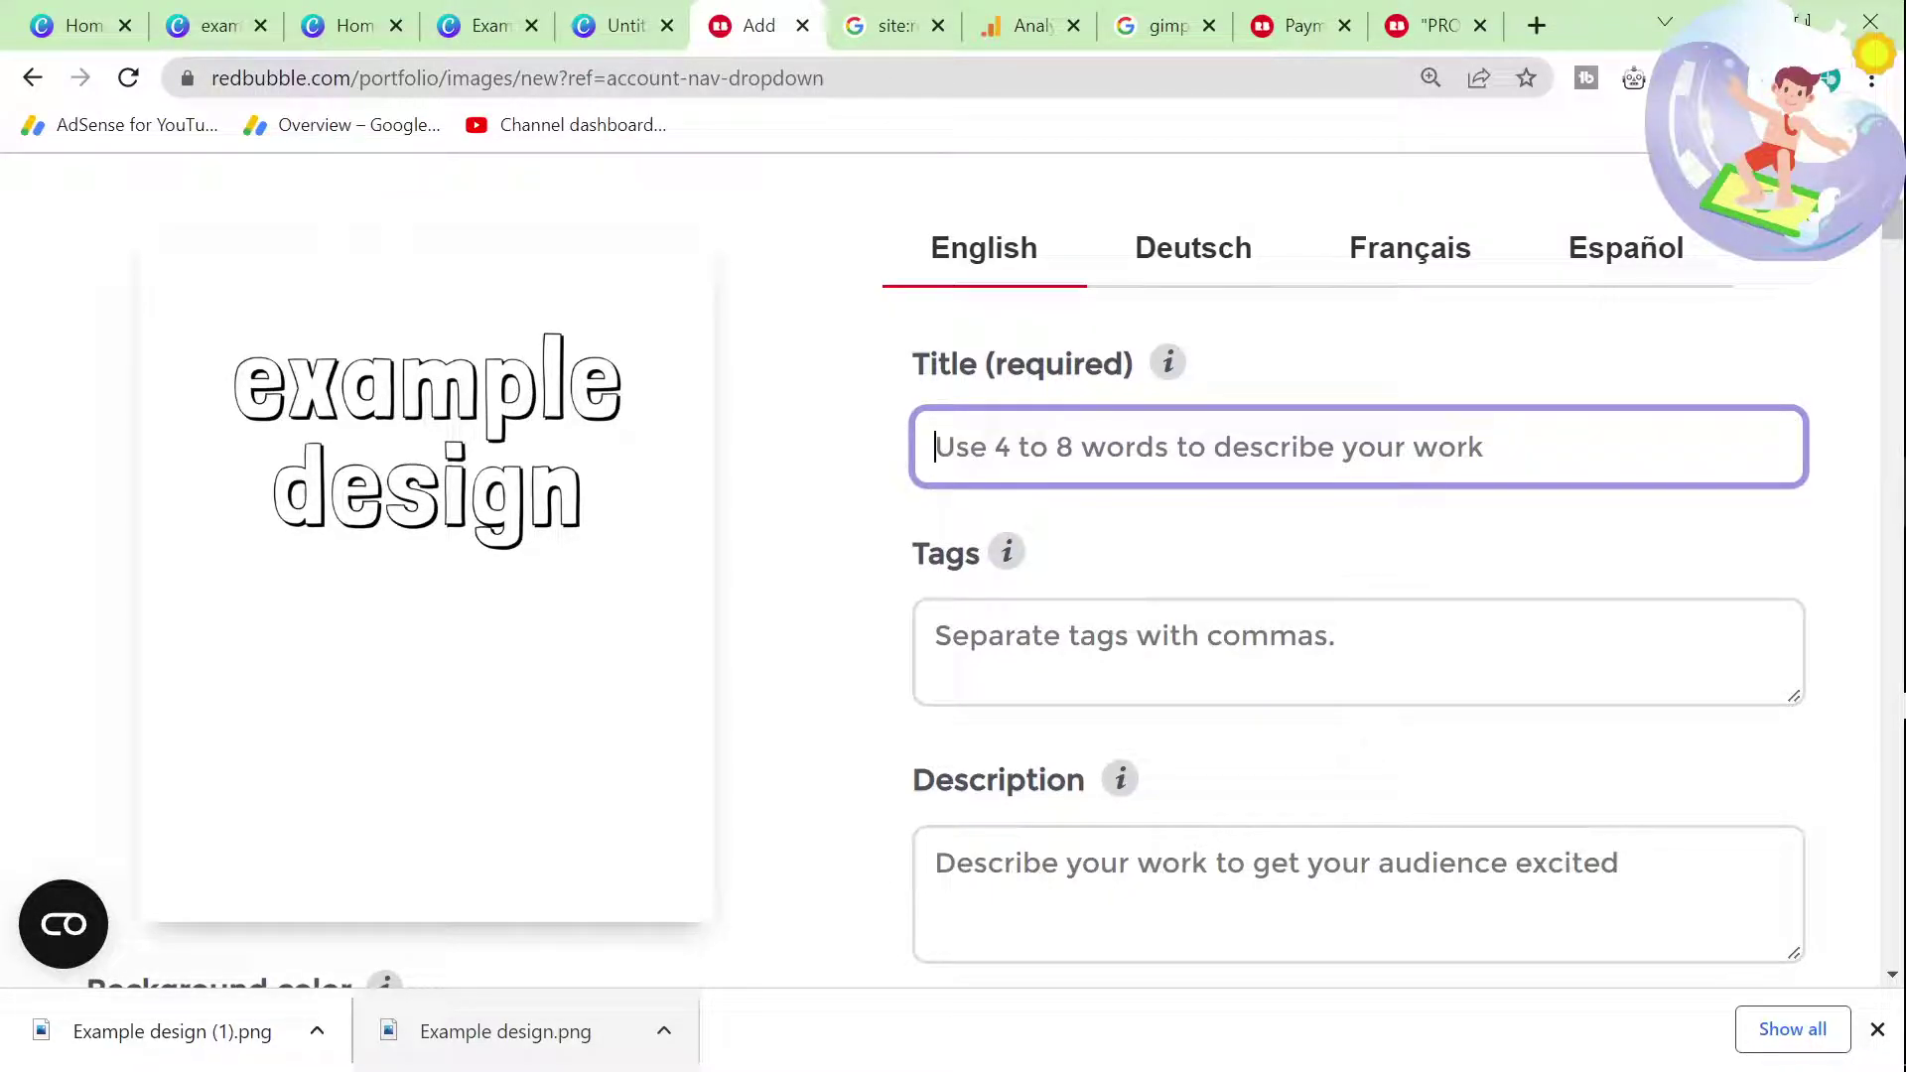
type("example design")
key("ctrl+a")
type("\"EXAMPLE DESIGN")
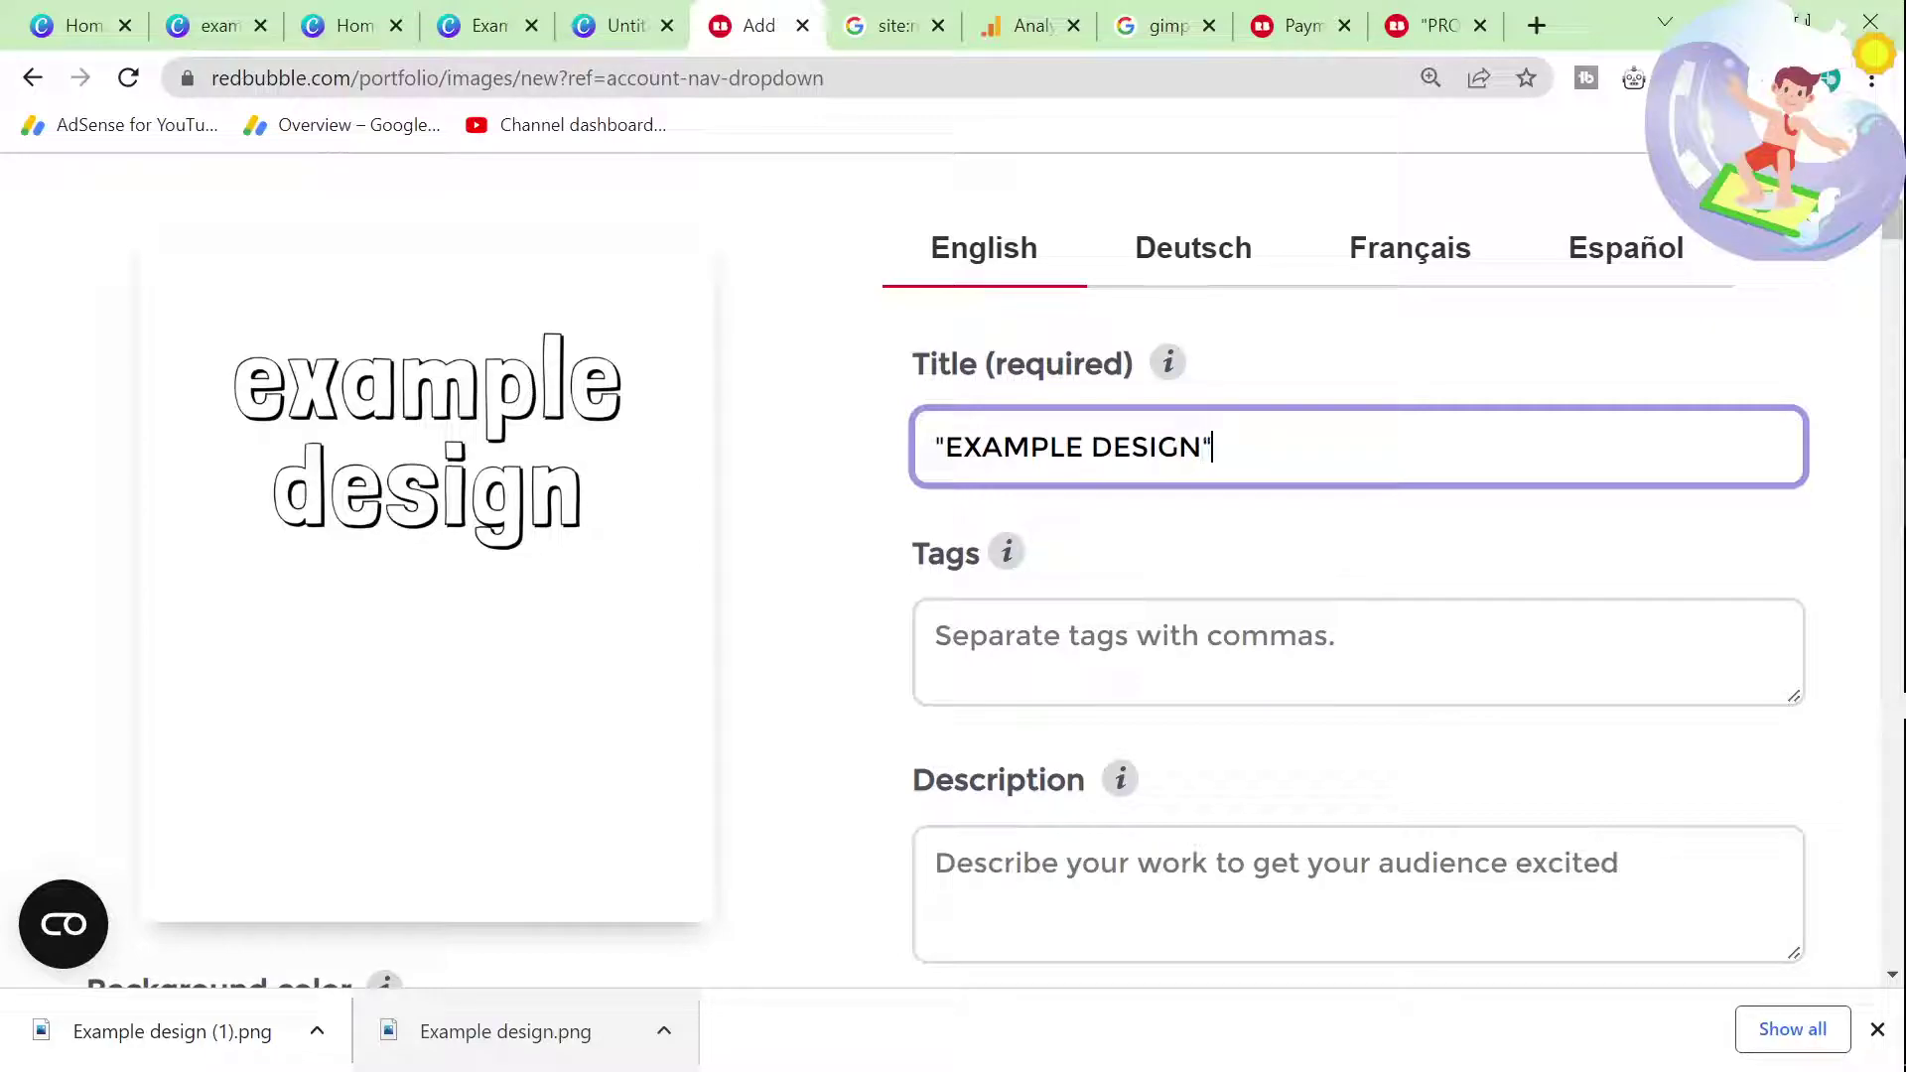
Step: Insert "Simple Black and White hollow Caligraphy" in front of the quoted EXAMPLE DESIGN in the title
key("Left")
key("shift+Left")
key("shift+Left")
key("shift+Left")
key("shift+Left")
key("shift+Left")
key("shift+Left")
key("shift+Left")
key("shift+Left")
key("shift+Left")
key("shift+Left")
key("shift+Left")
key("shift+Left")
key("shift+Left")
key("shift+Left")
key("shift+Left")
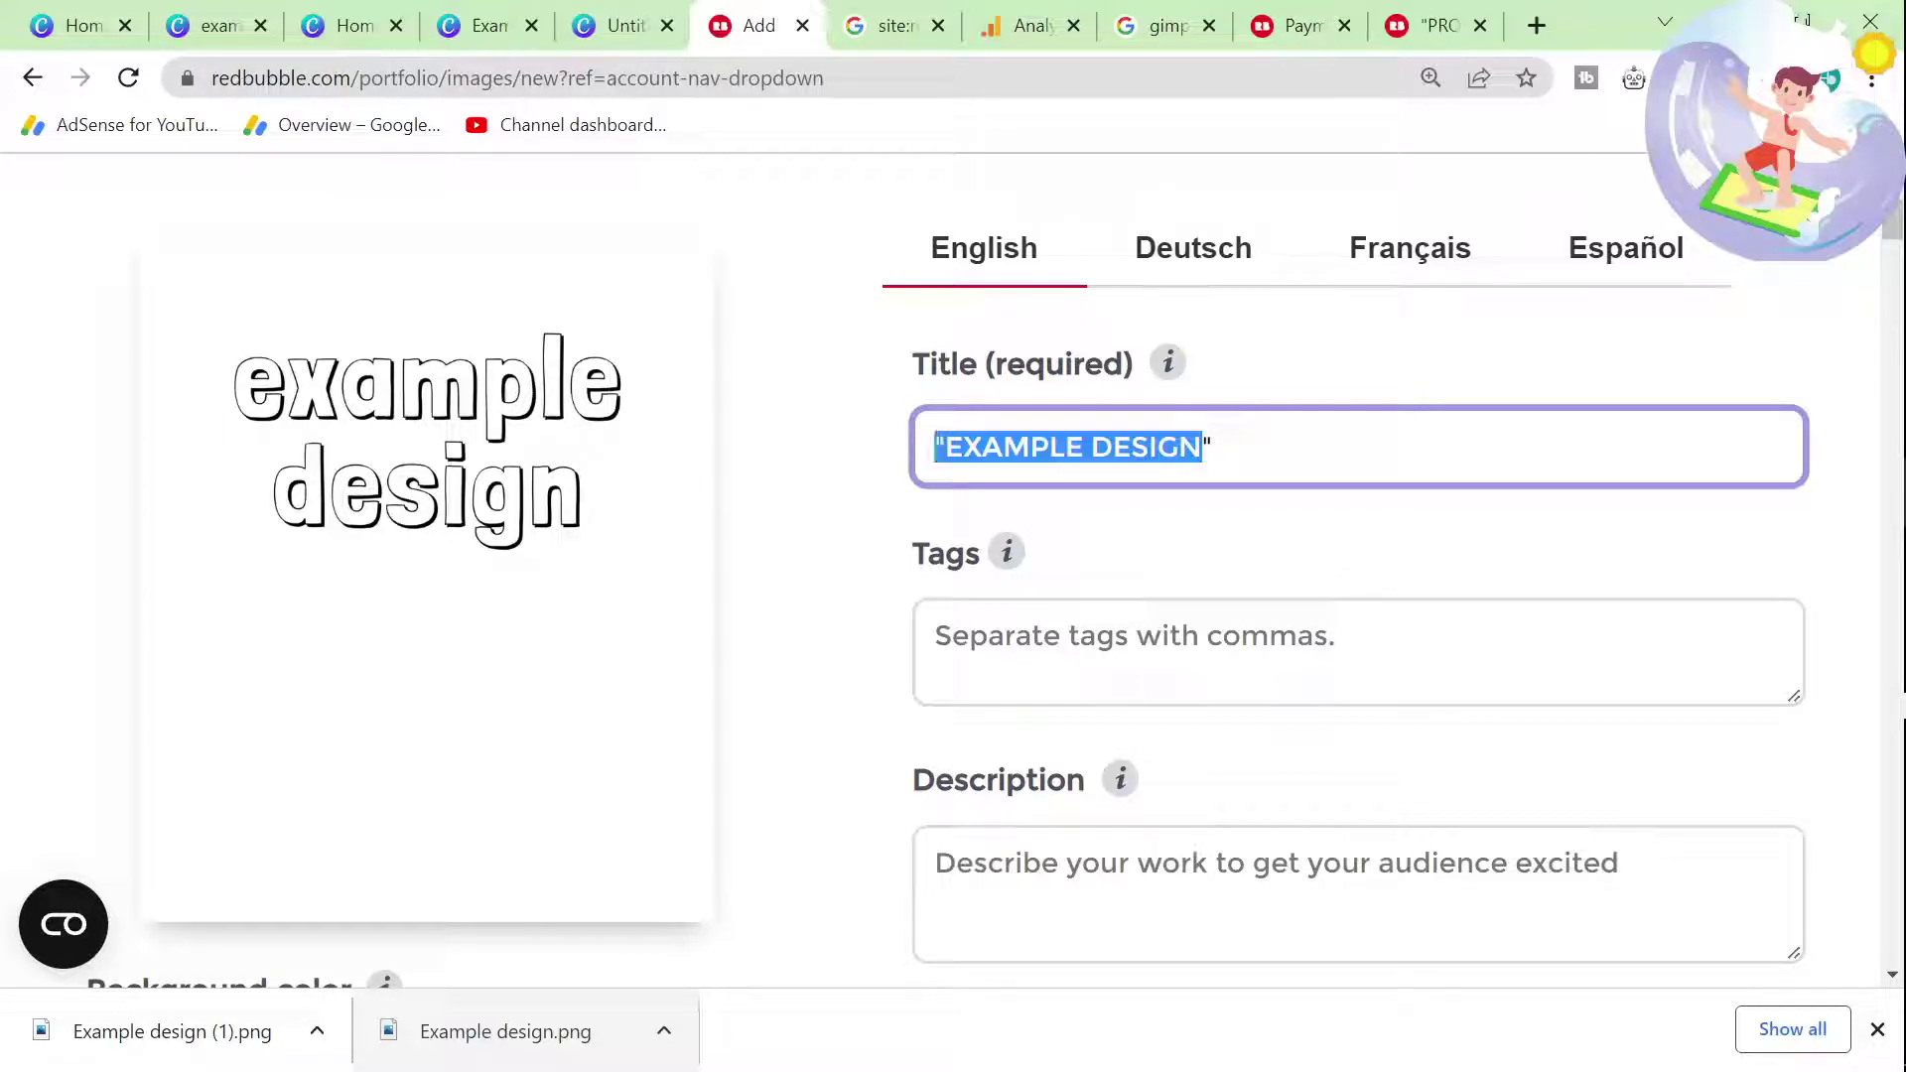
key("Left")
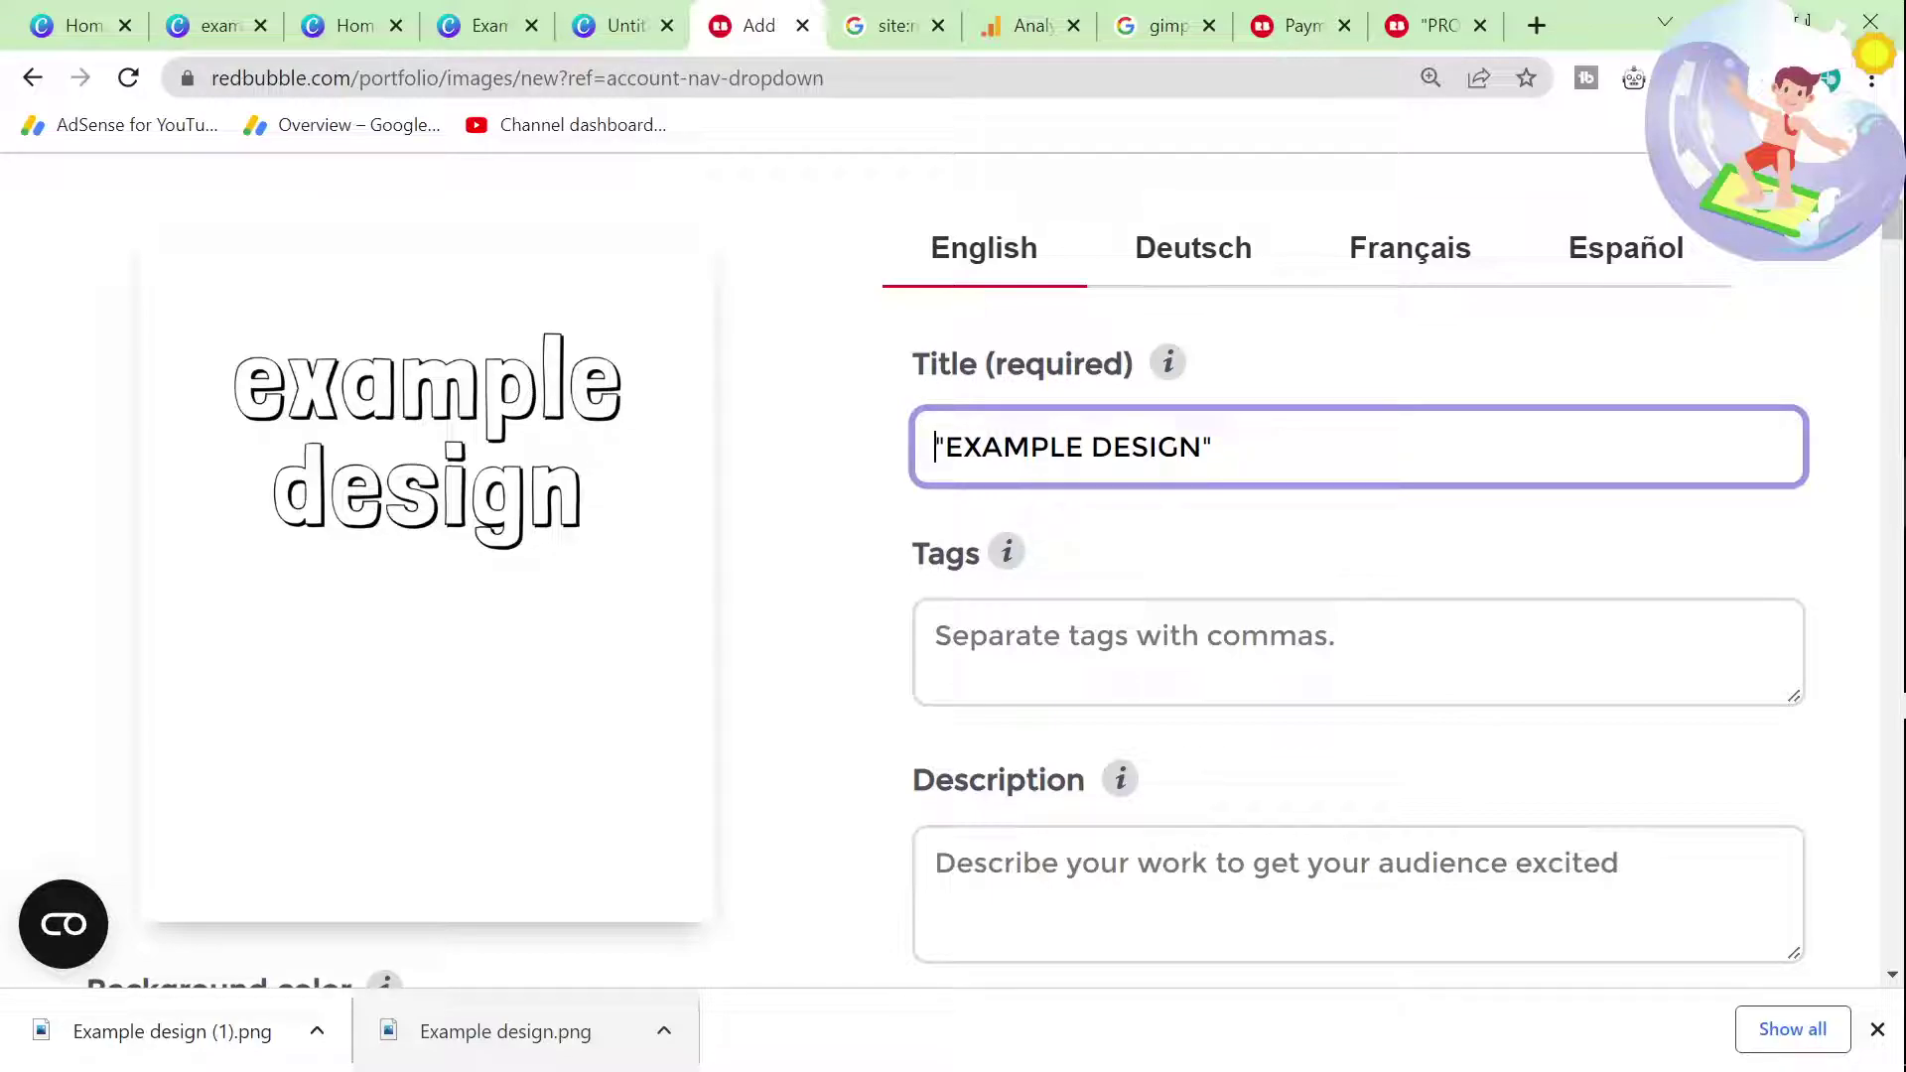
type("sIMP")
key("BackSpace")
key("BackSpace")
key("BackSpace")
key("BackSpace")
type("Simple")
type(" Black and White")
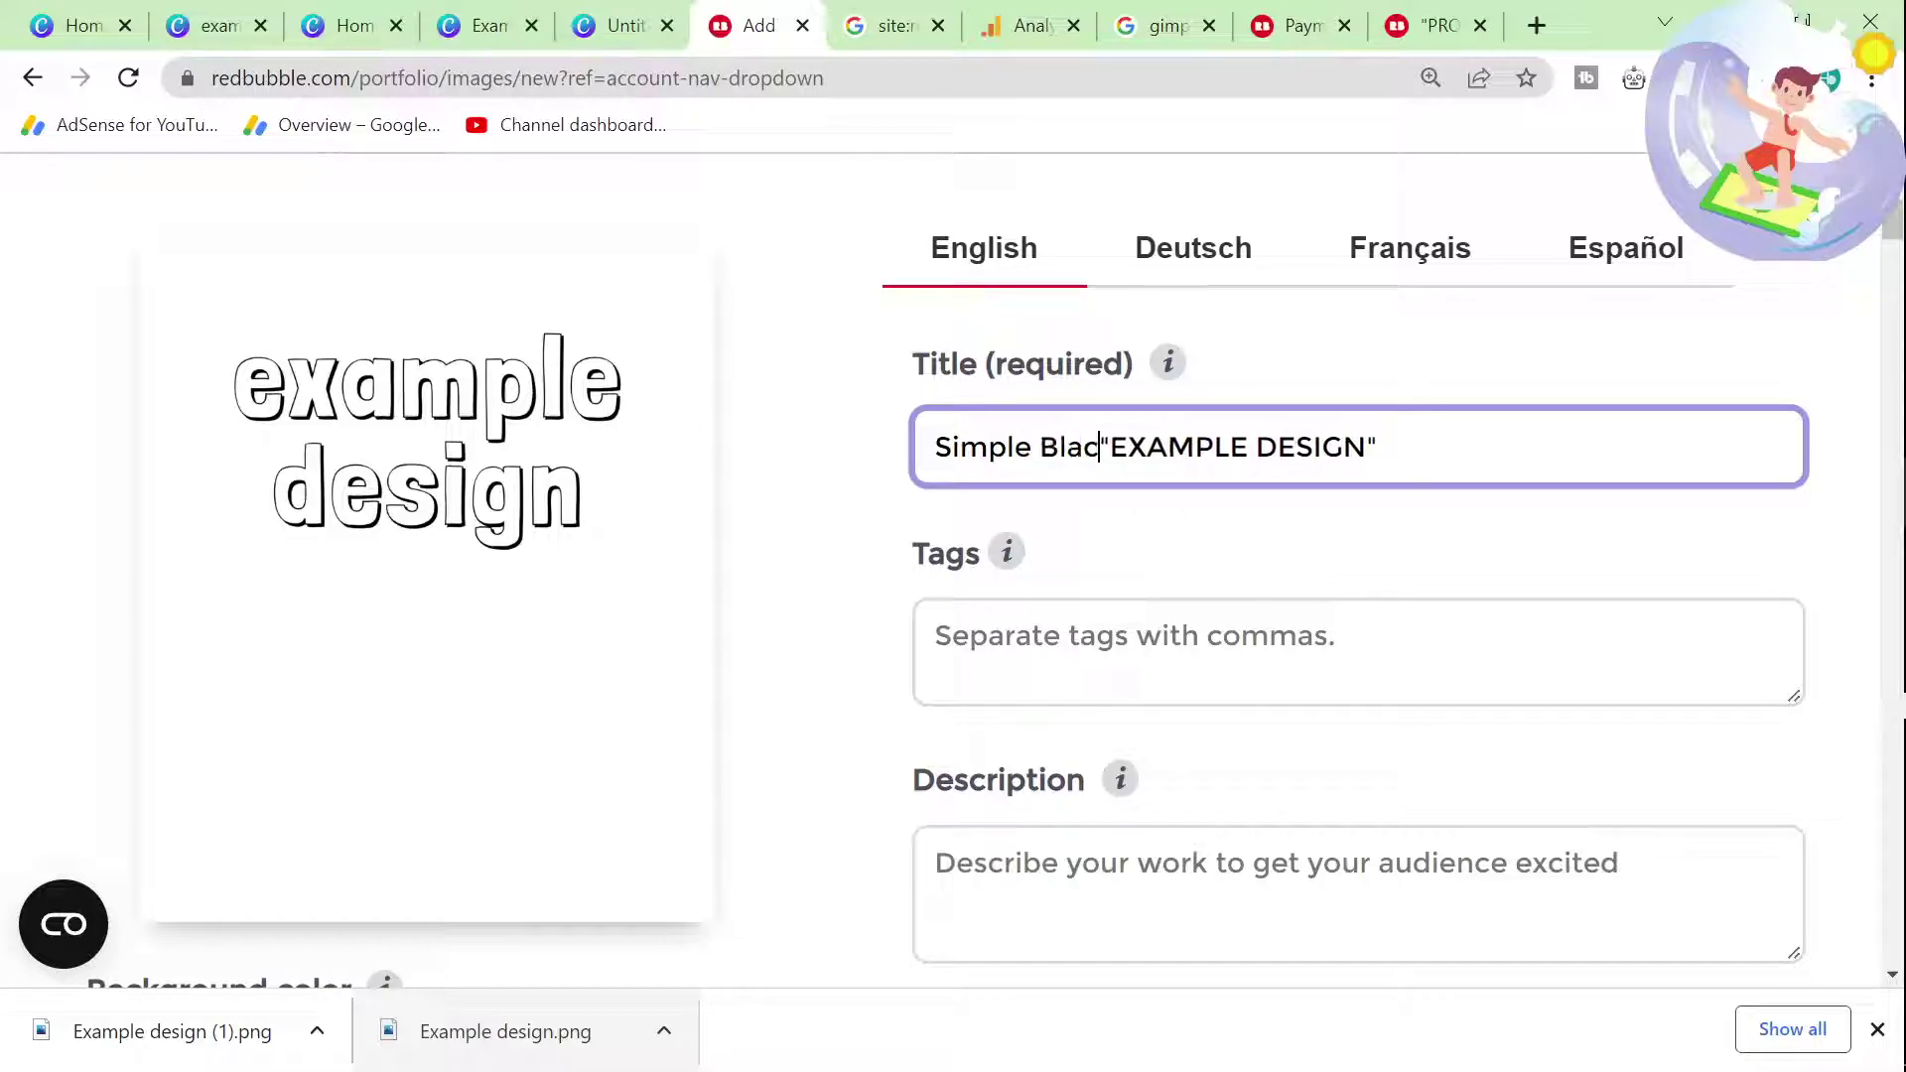
type(" hollow Caligr")
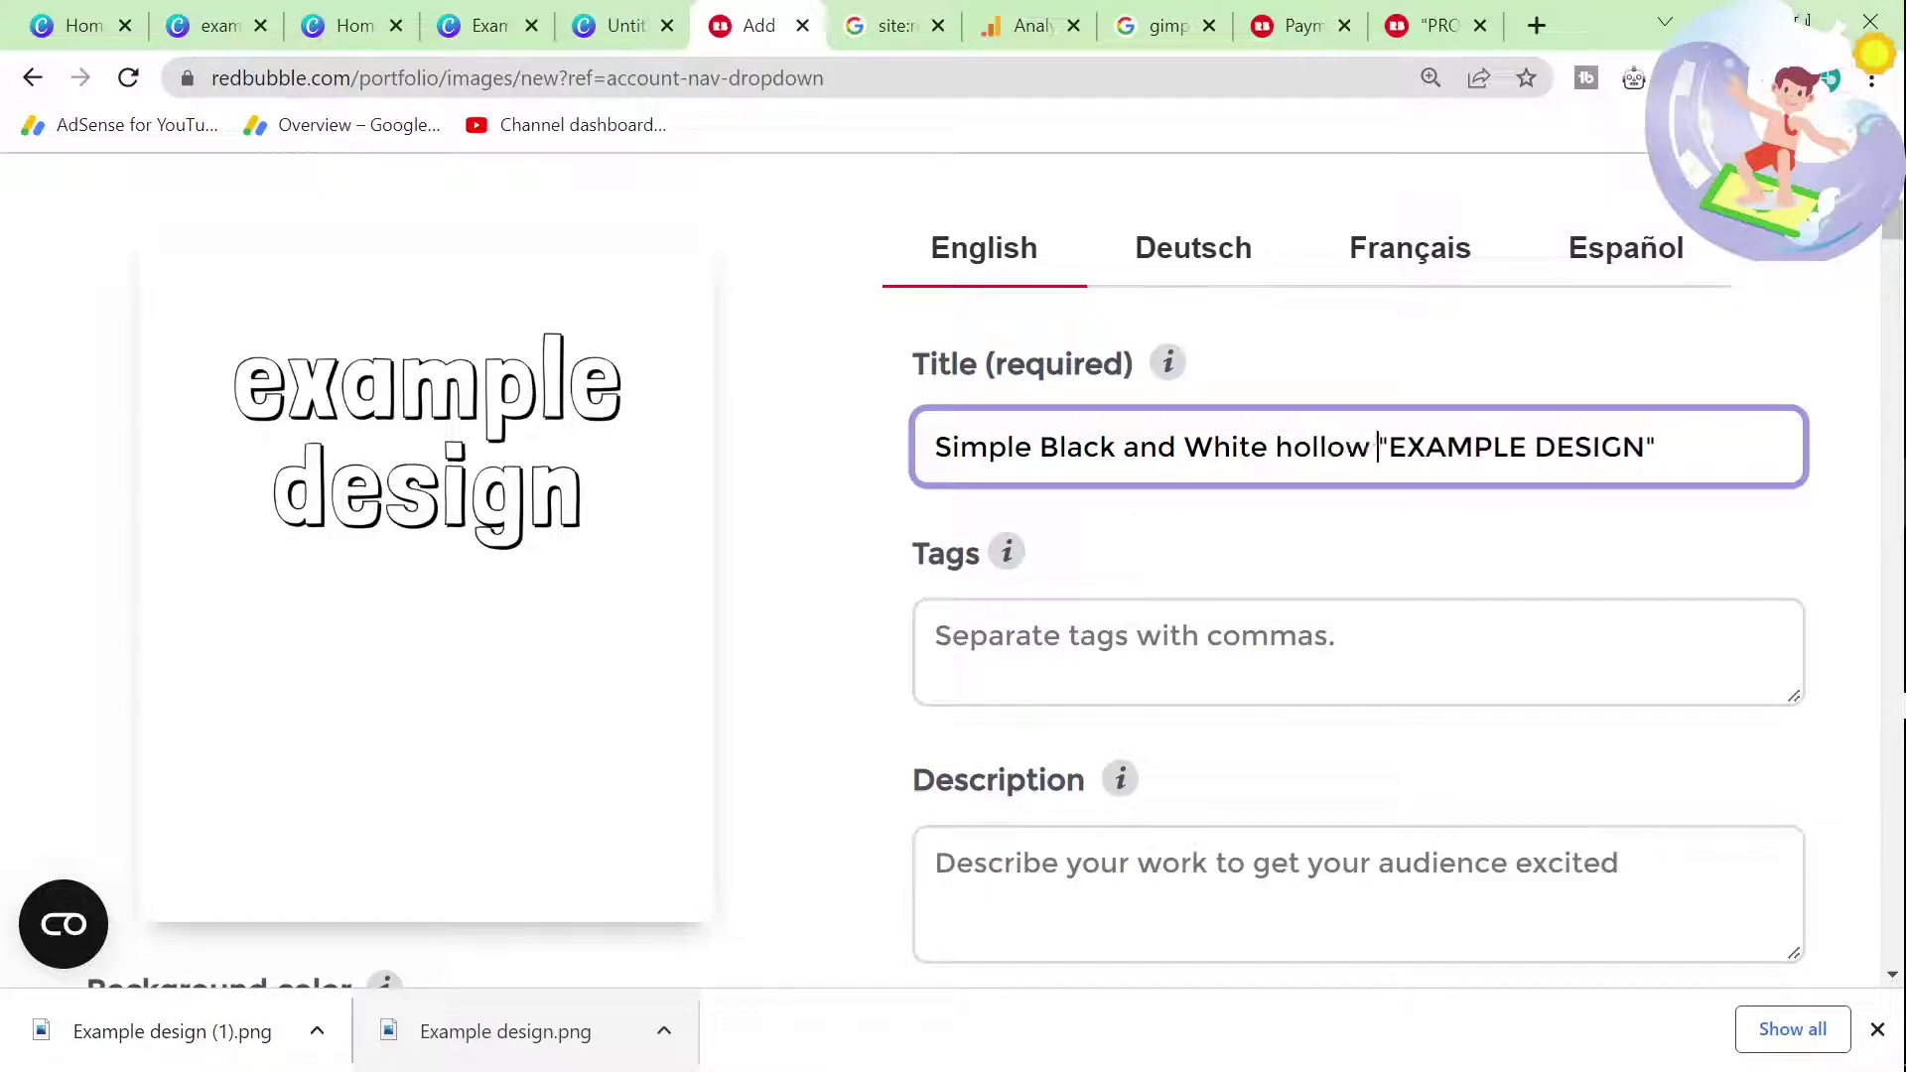
type("aphy")
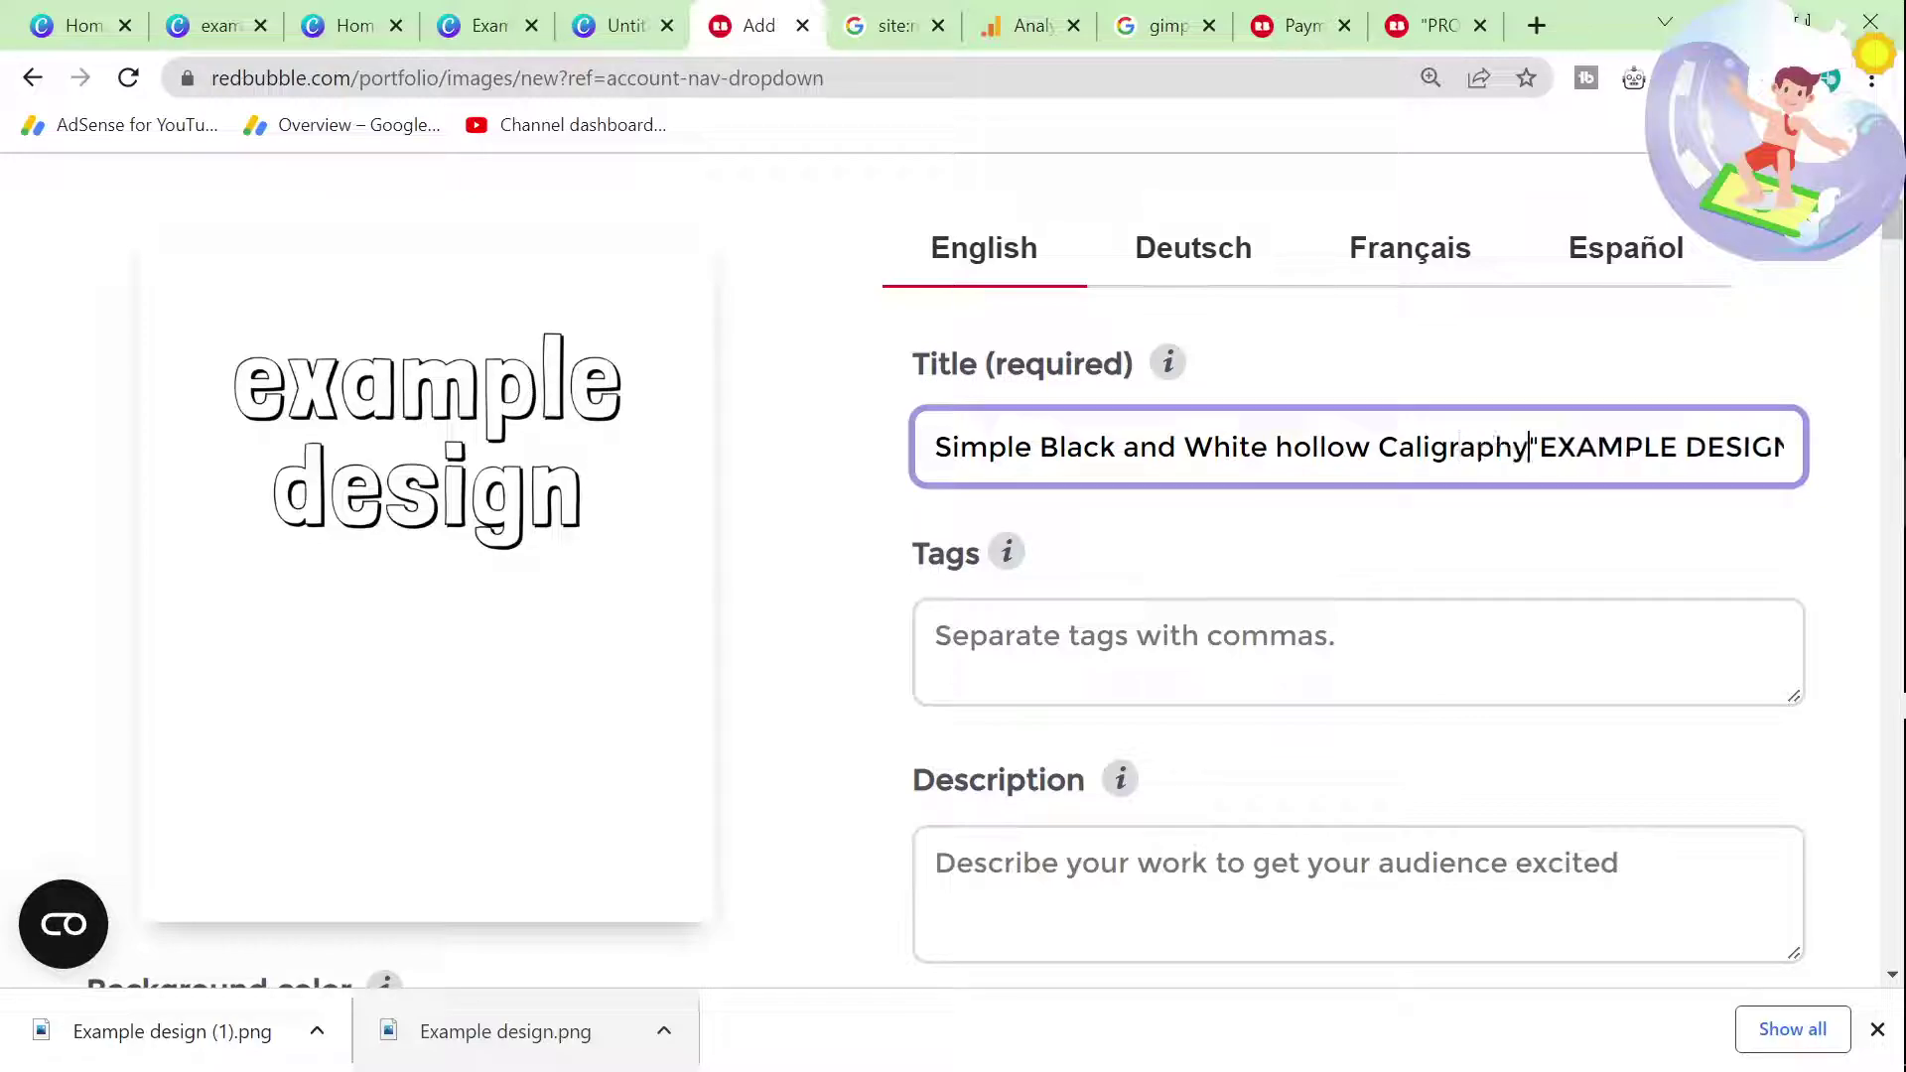
Step: Correct the spelling of Calligraphy in the title and append "- Unique STYLE" after the quoted EXAMPLE DESIGN
right_click(1467, 449)
left_click(1502, 484)
key("shift+End")
key("End")
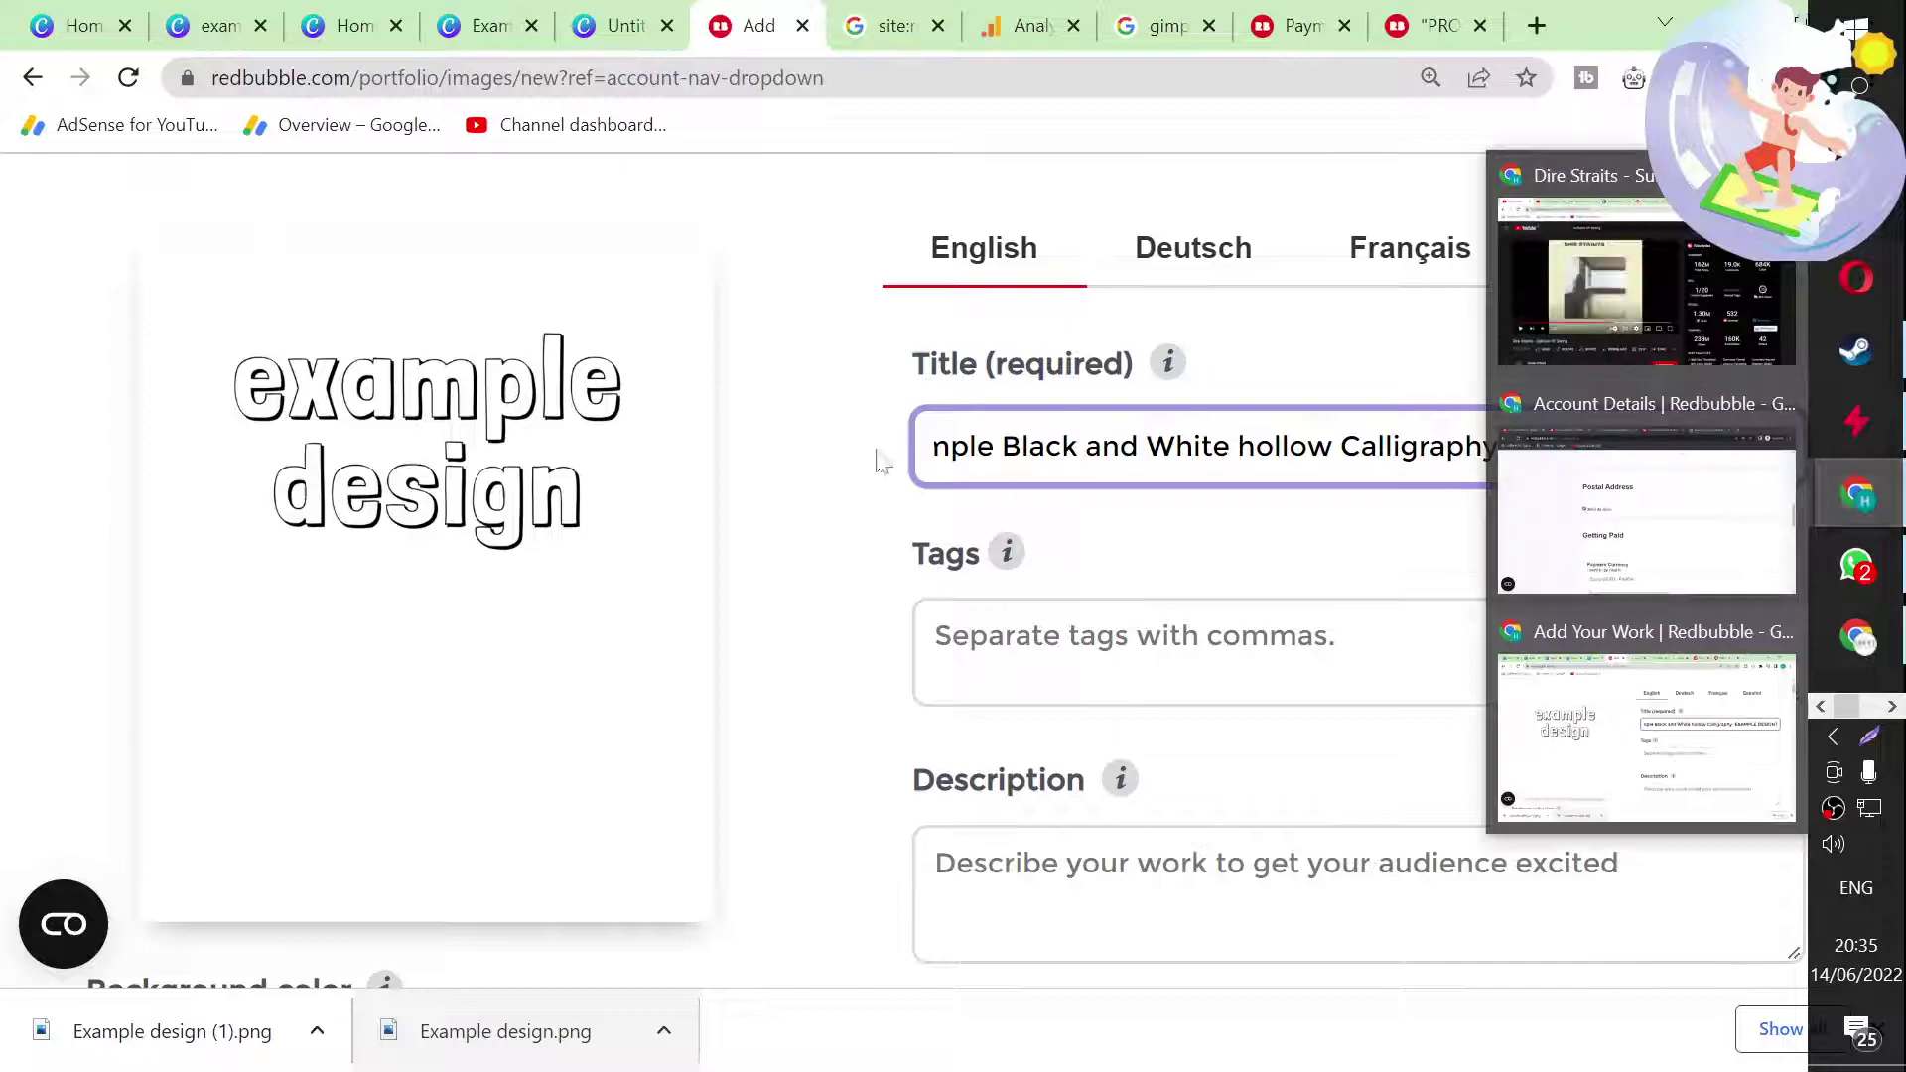
type("- ")
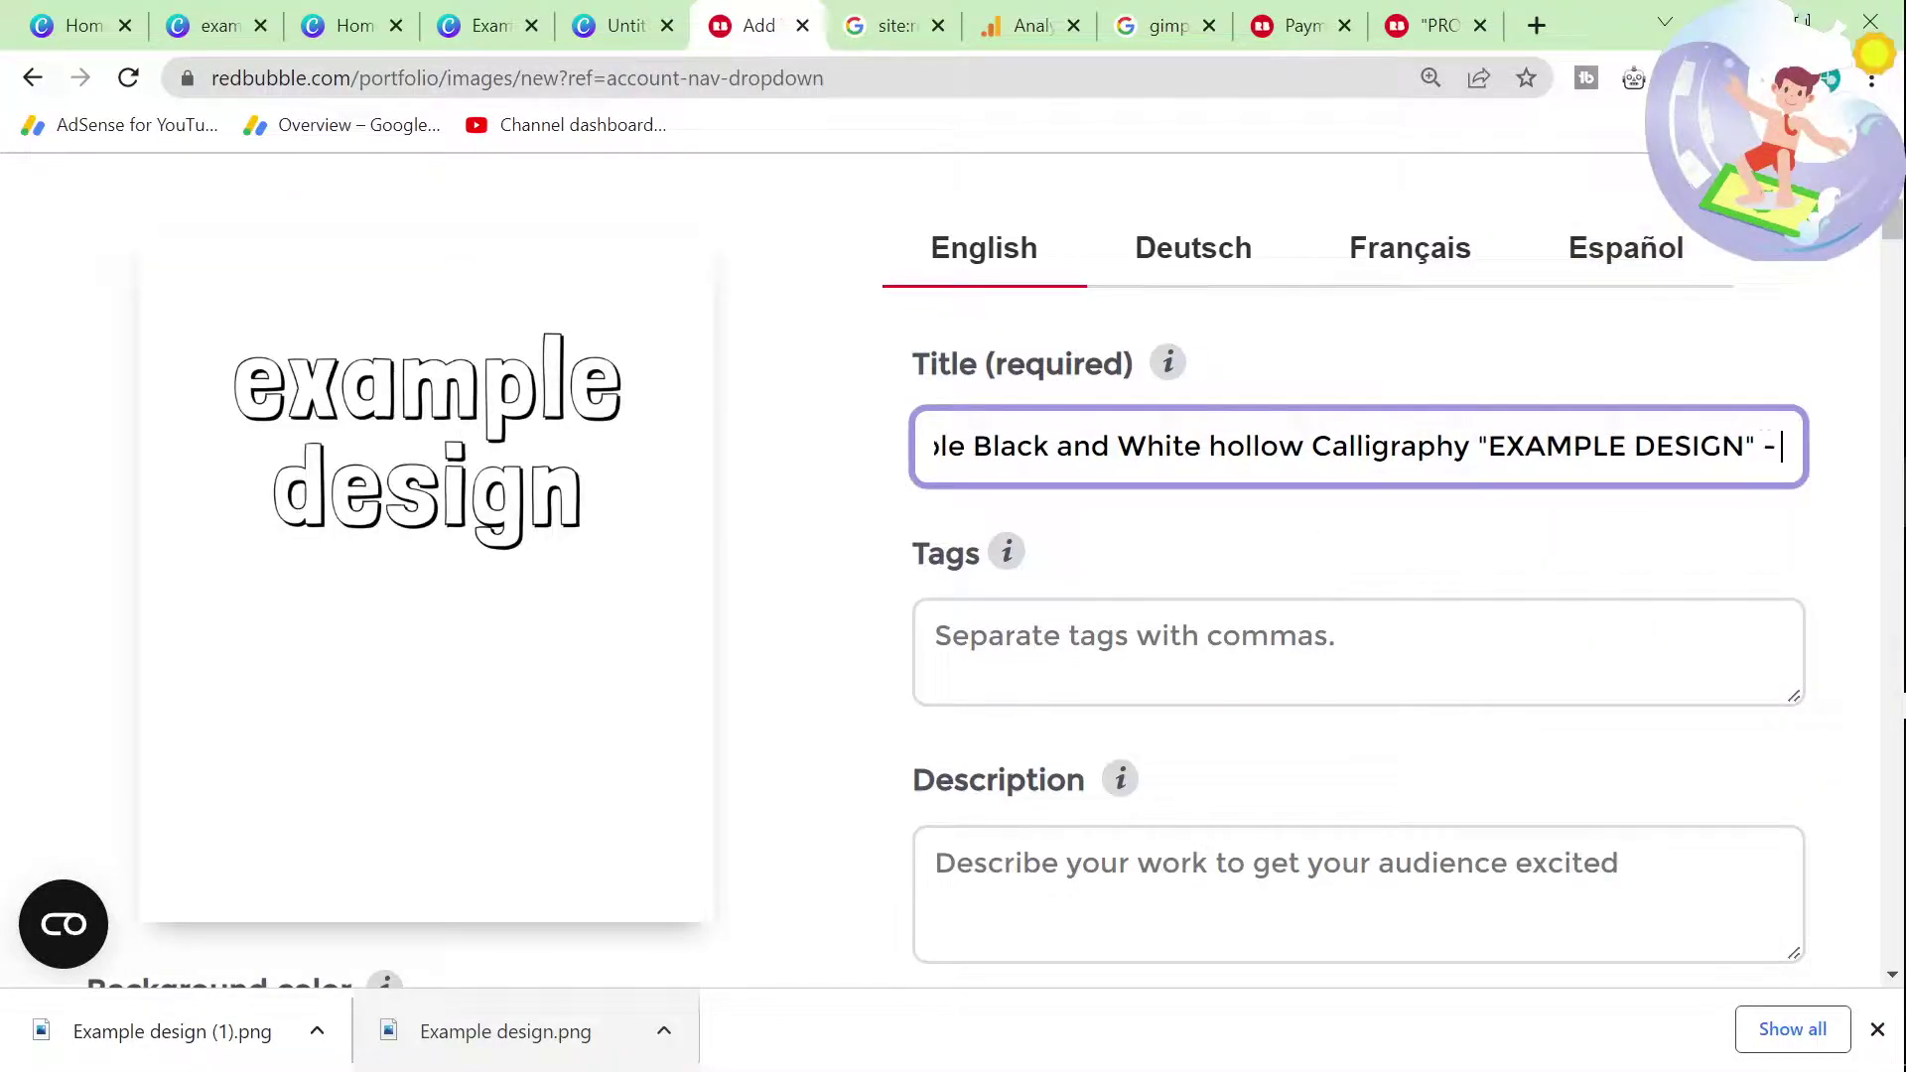
type("Unique STYLE")
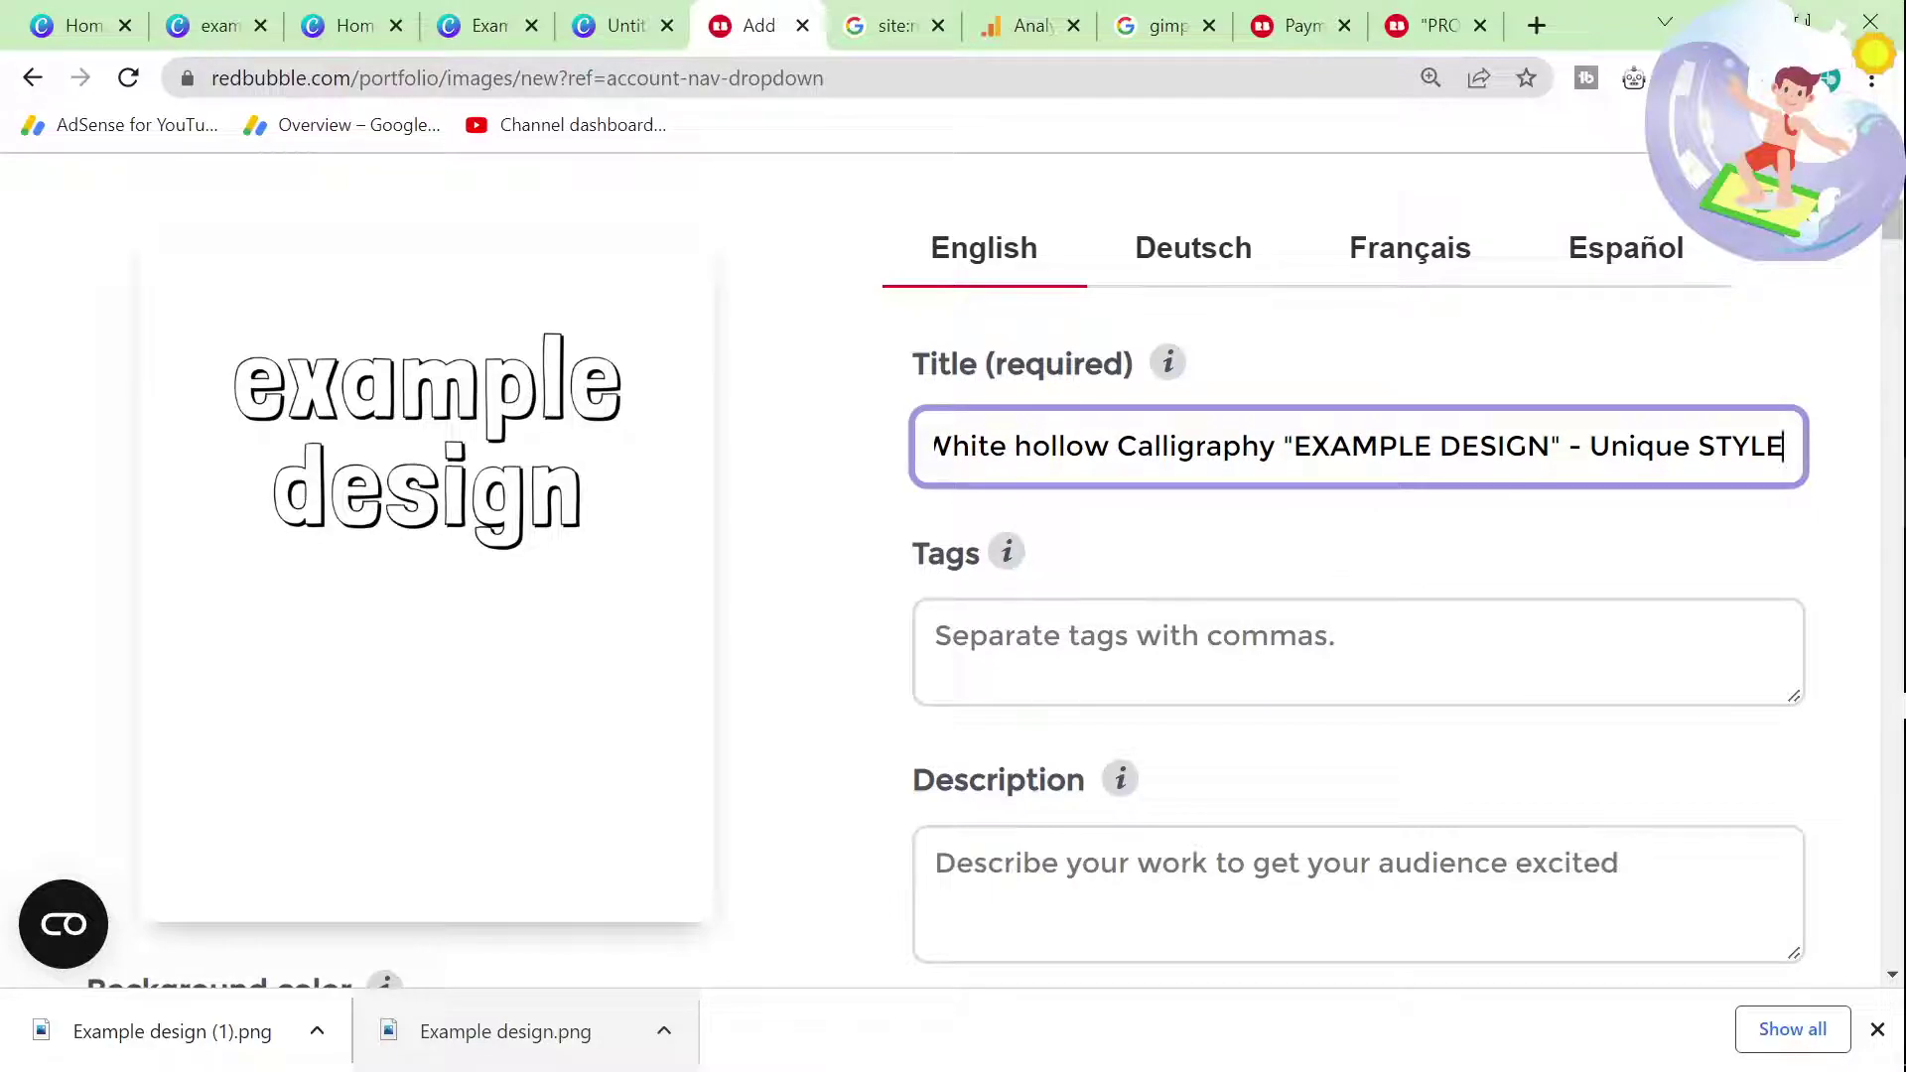
triple_click(1197, 447)
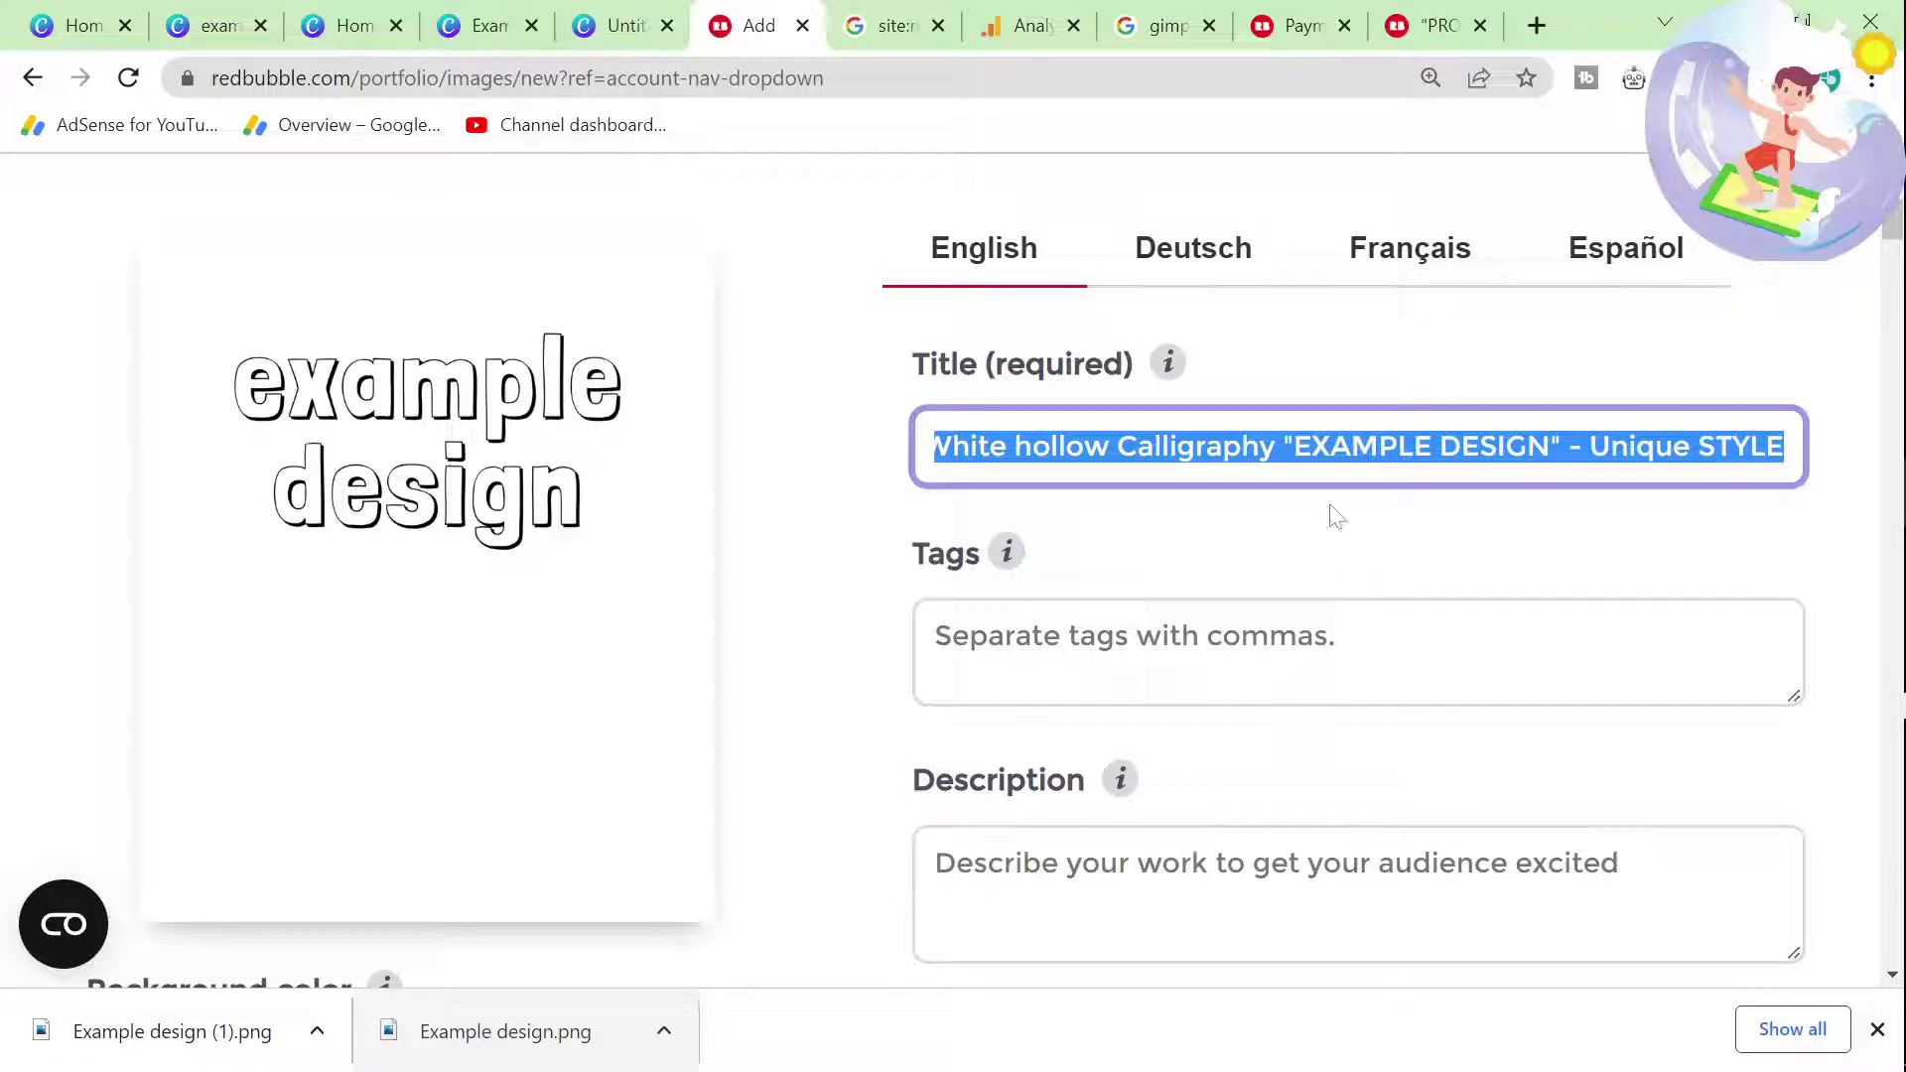
Step: Enter "example design, black and white," as the tags of the work
key("Tab")
type("example design")
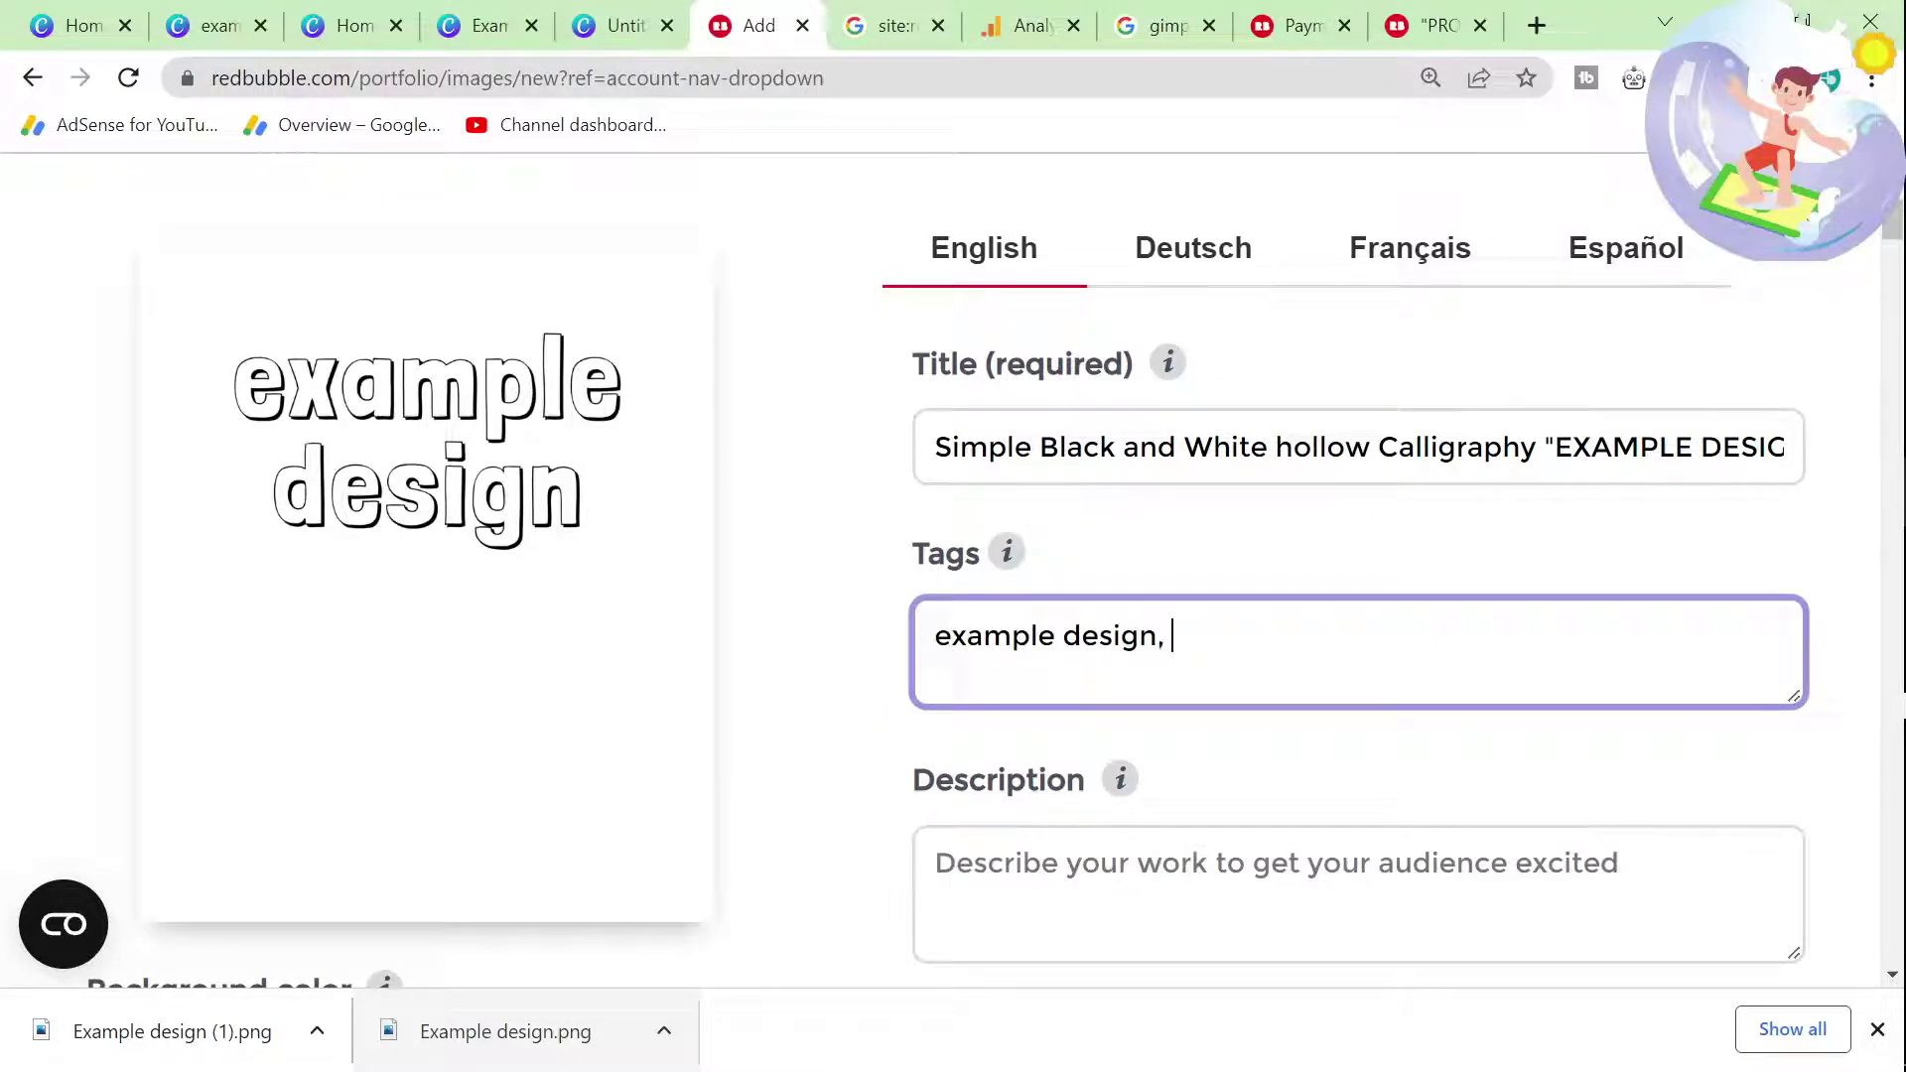
type(", w")
key("BackSpace")
type("black and ")
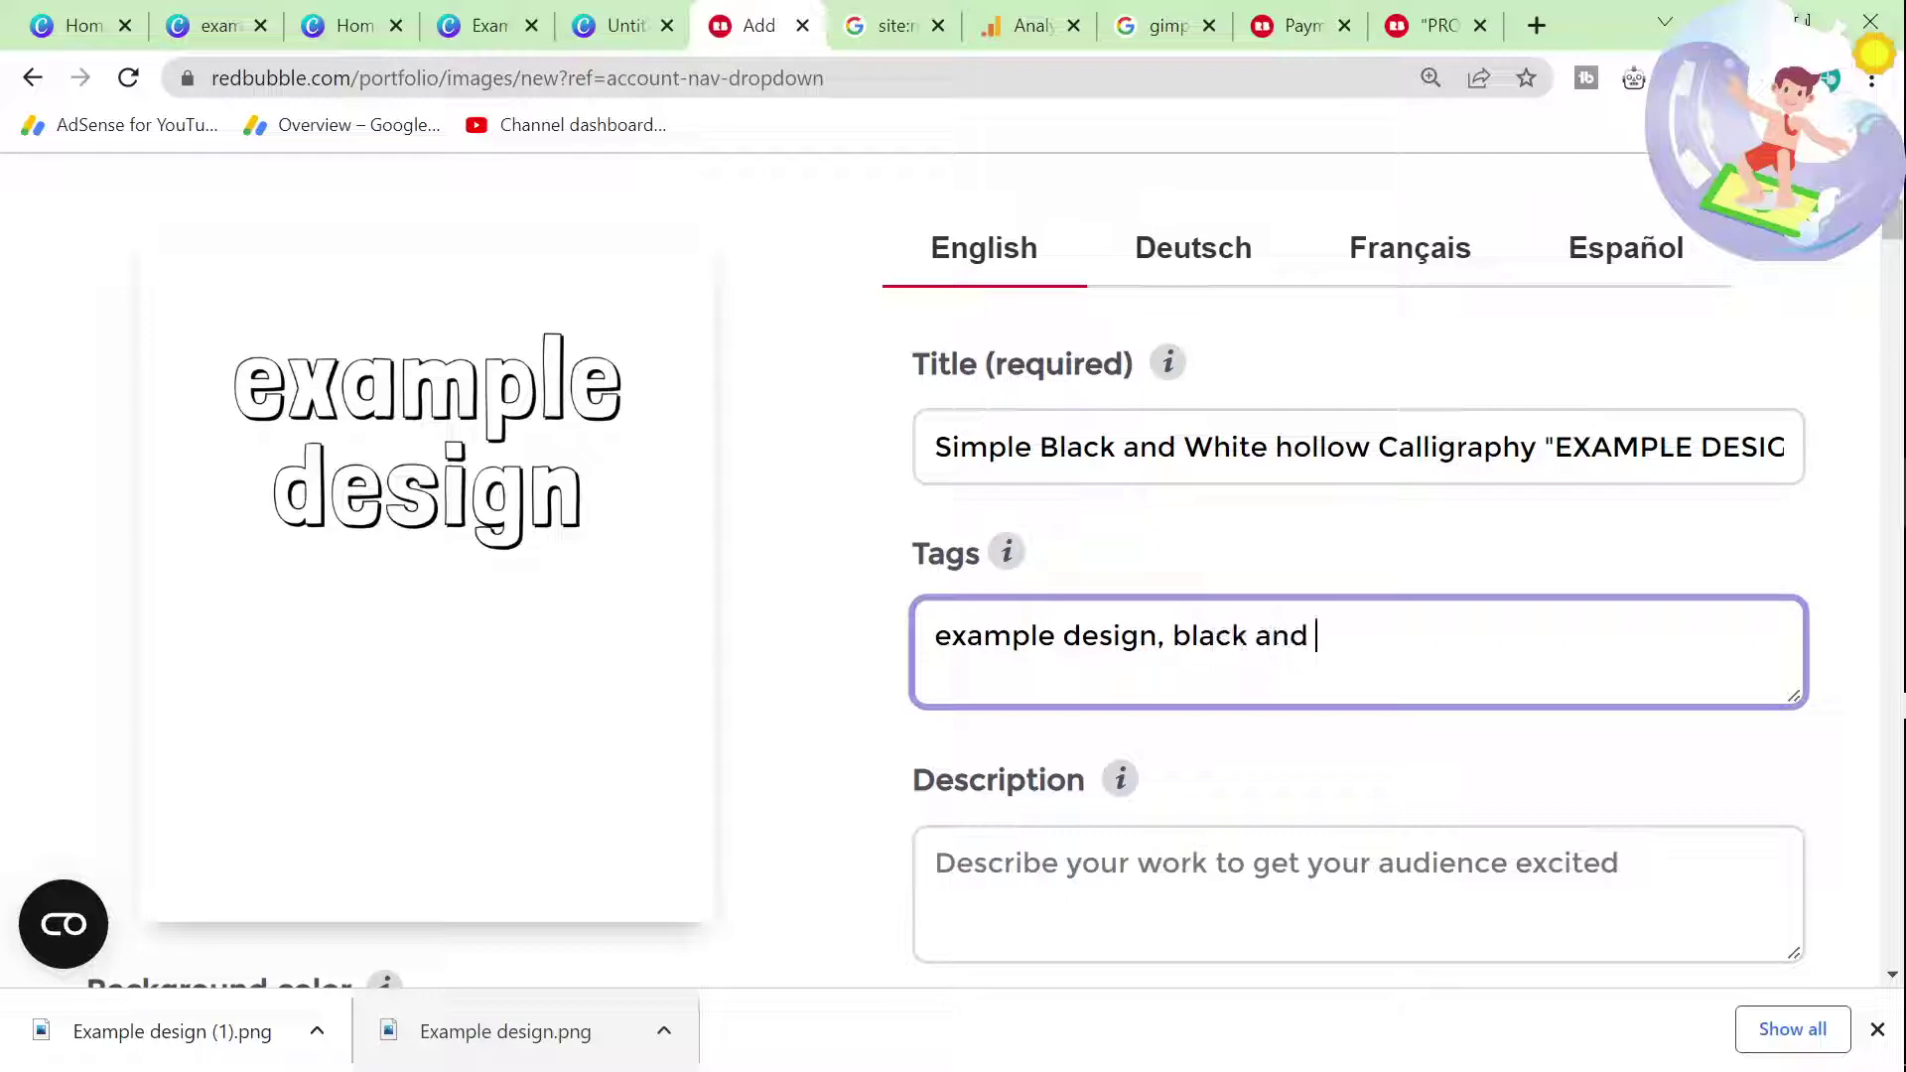
type("white,")
Step: Try black, maroon and orange-red on the Essential T-Shirt under Standard Print Clothing, ending back on white
scroll(1047, 724, "down", 3)
left_click(1056, 589)
scroll(1061, 603, "down", 6)
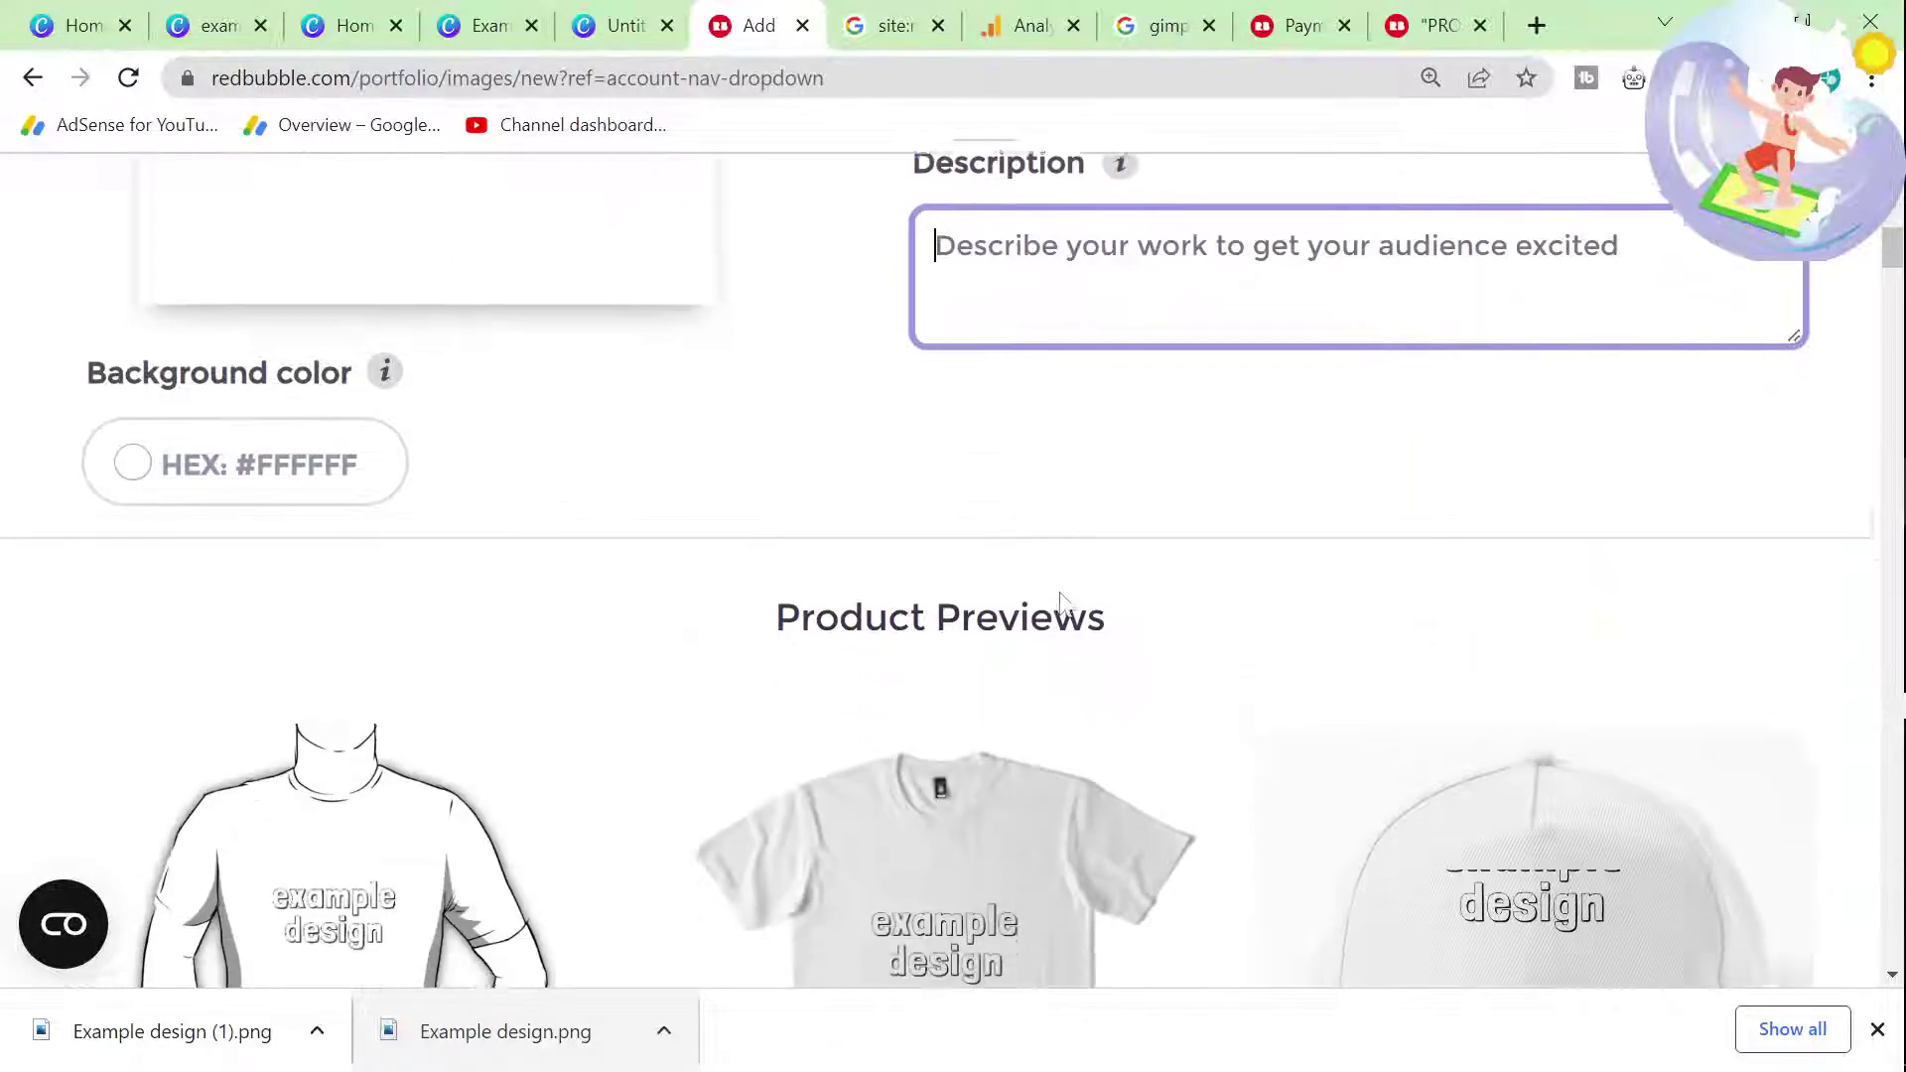
scroll(978, 732, "up", 5)
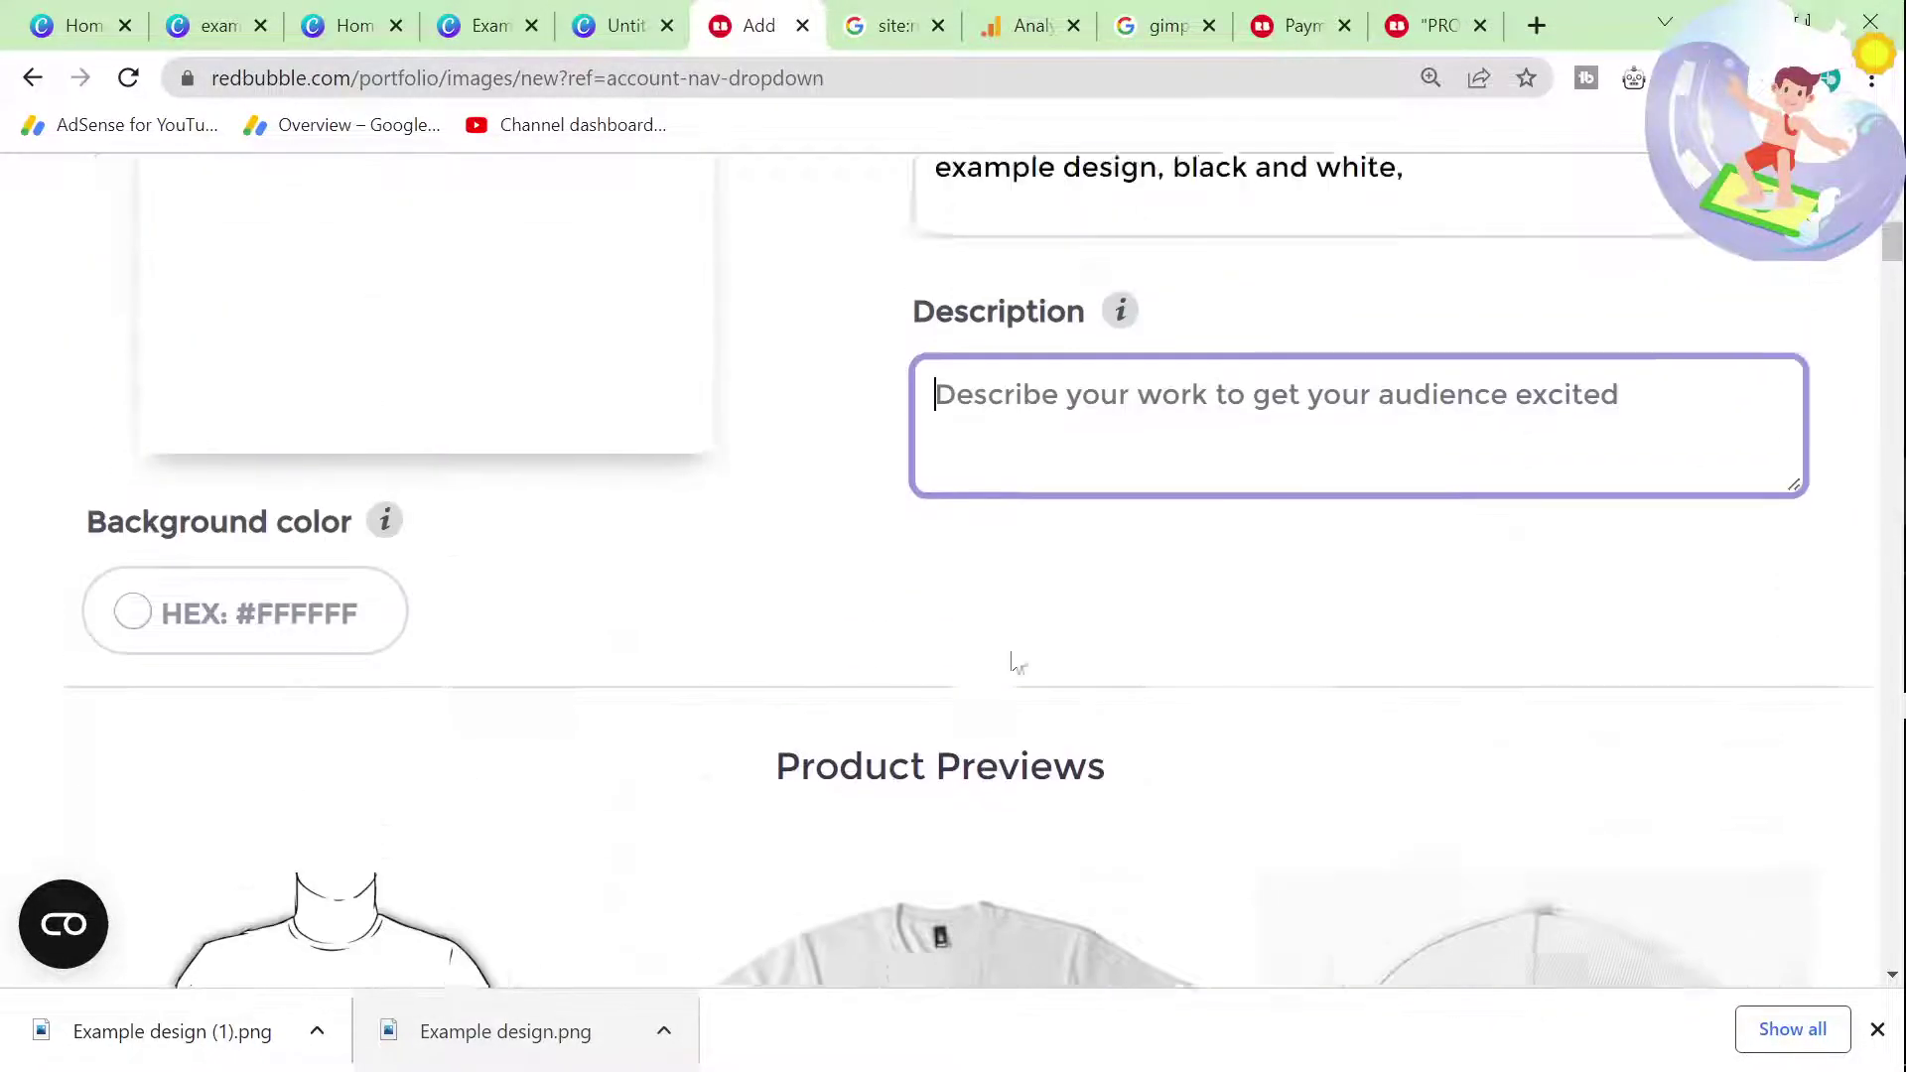
scroll(1135, 553, "down", 6)
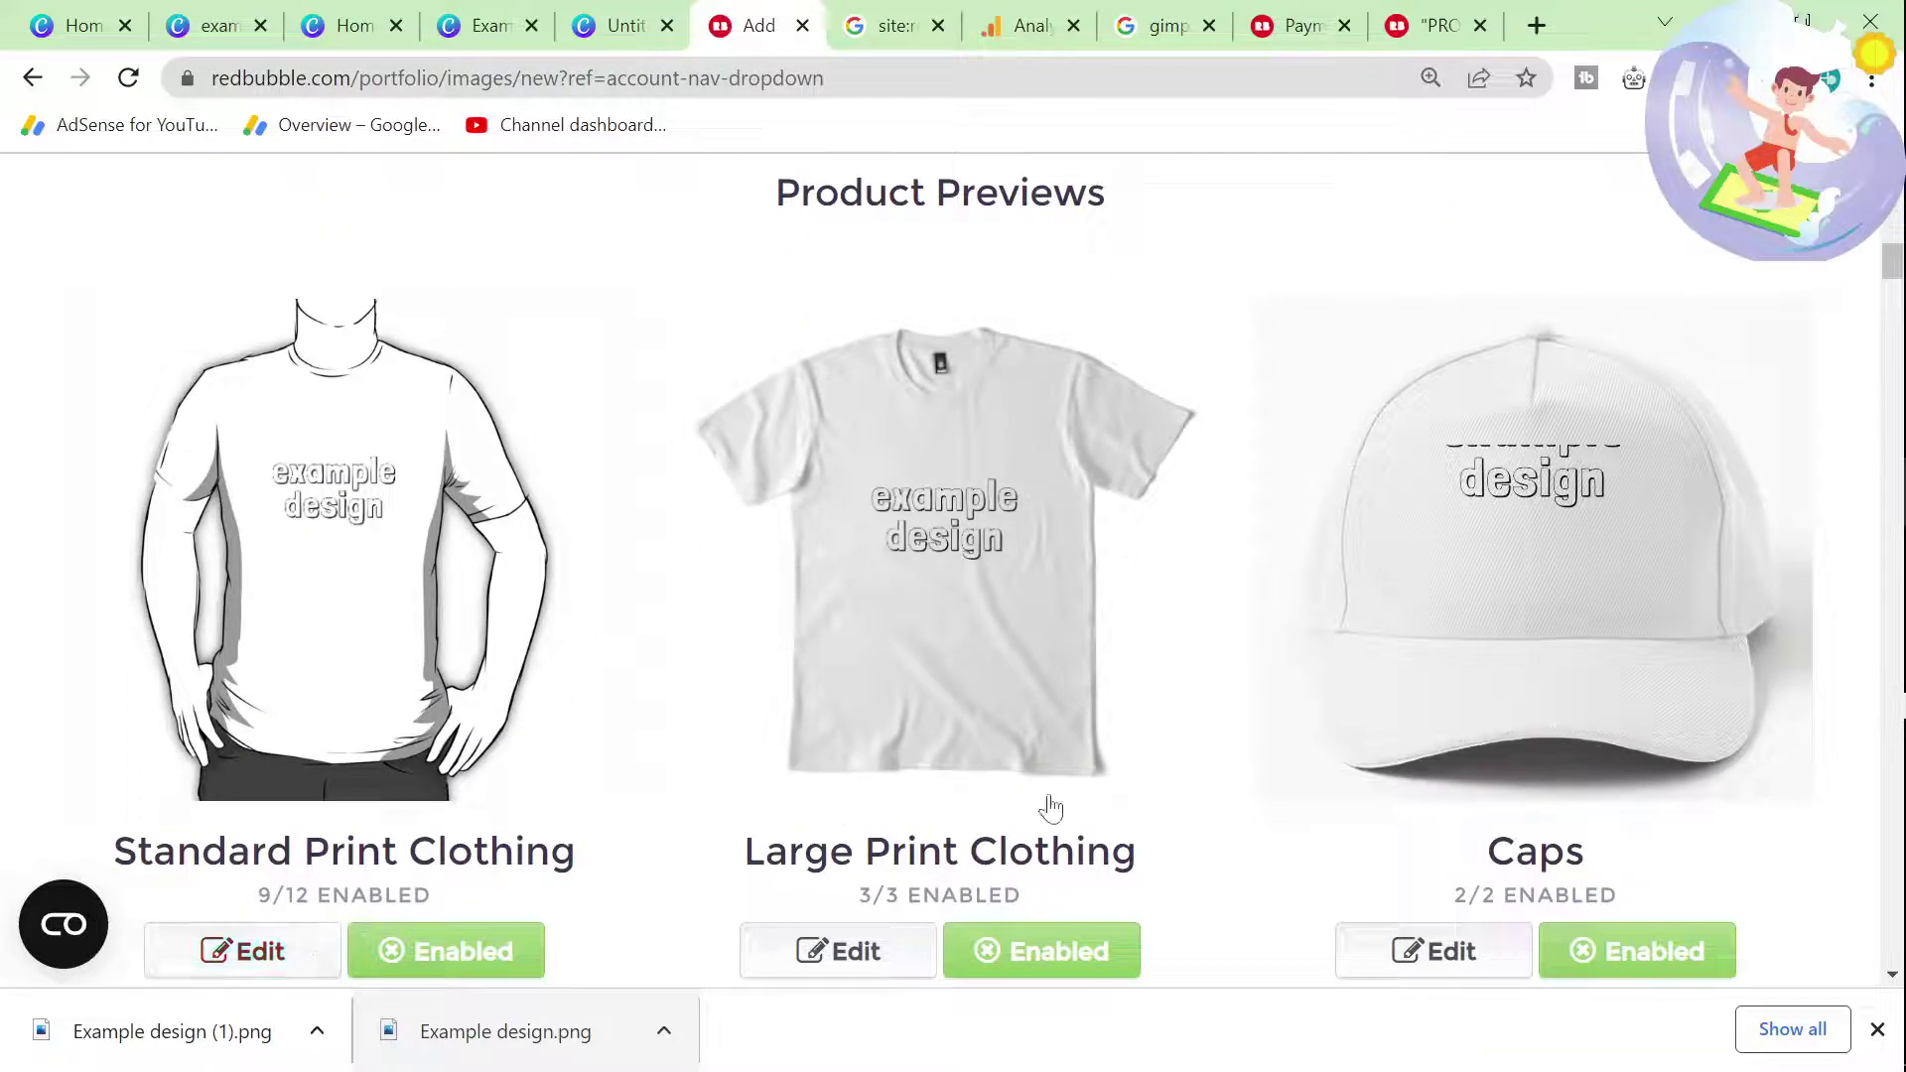
scroll(824, 753, "down", 3)
scroll(1231, 740, "down", 5)
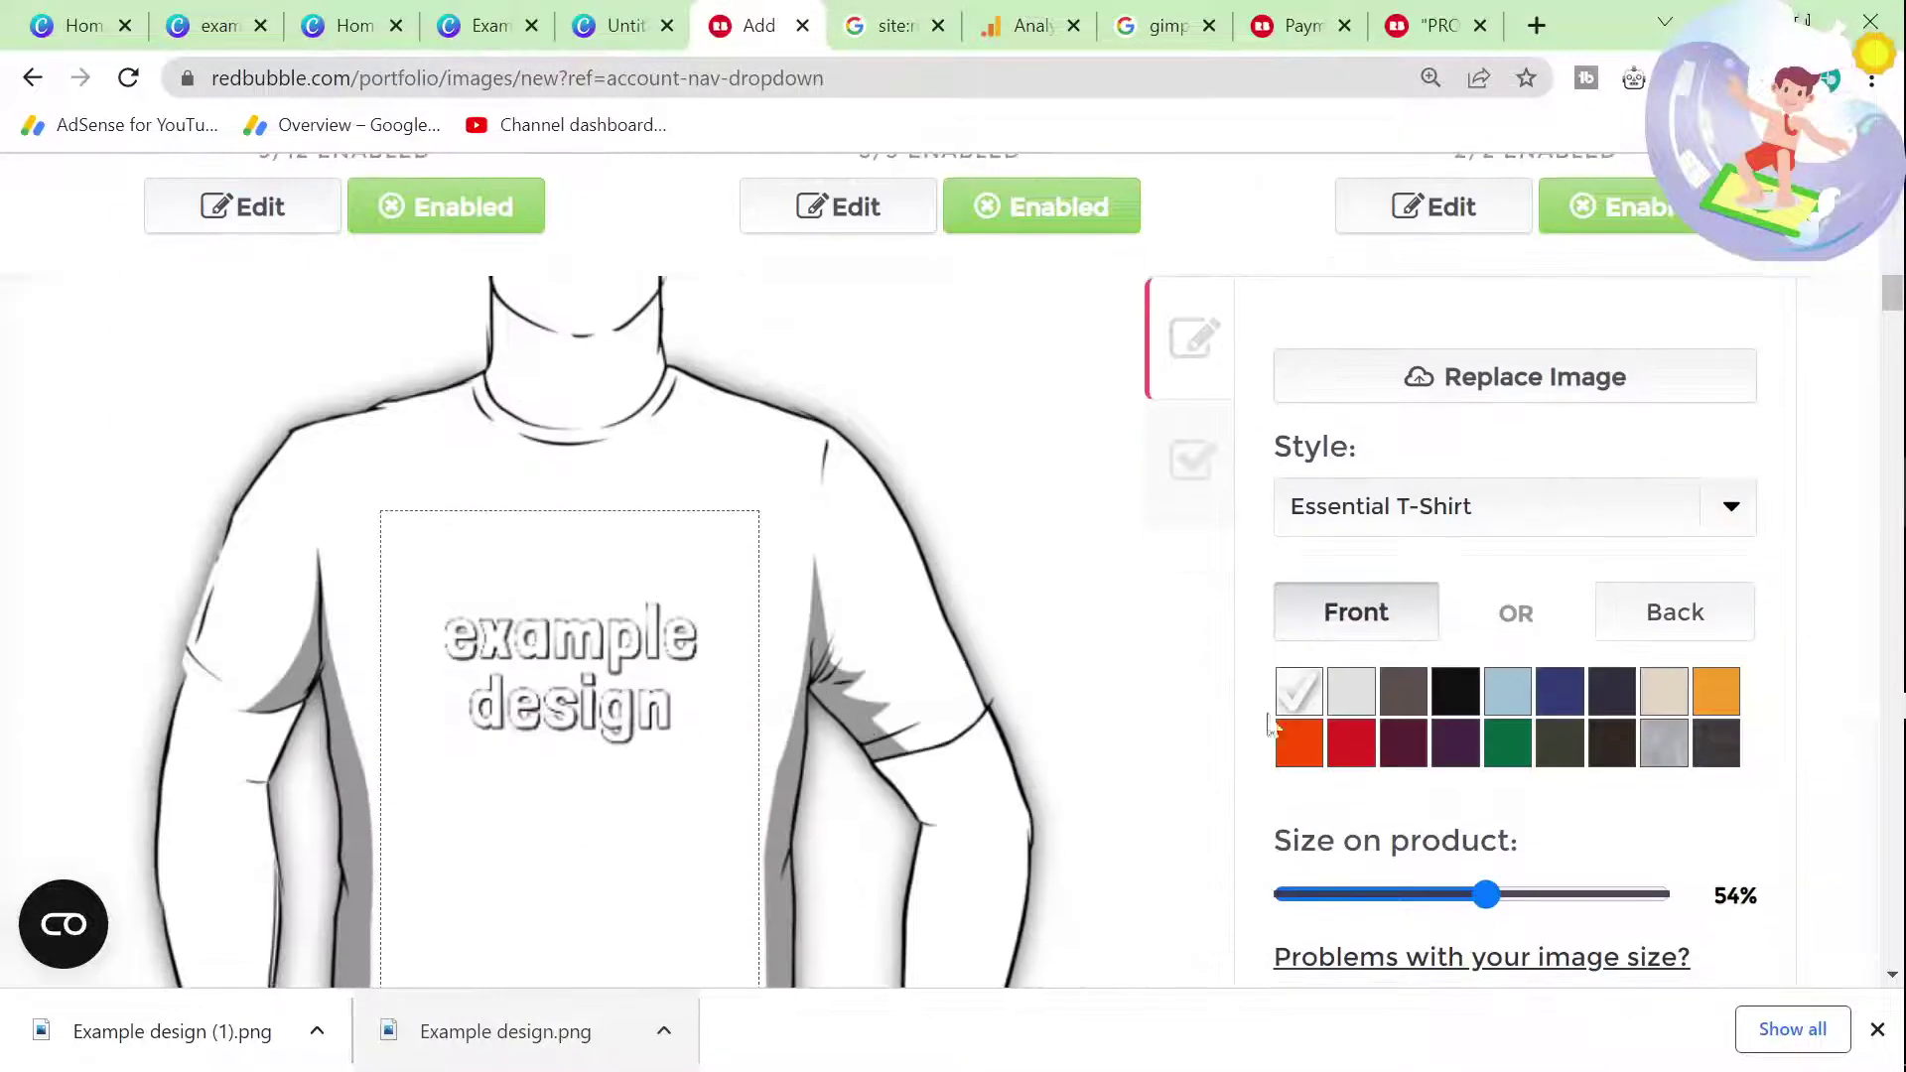
left_click(1454, 692)
scroll(1279, 710, "up", 3)
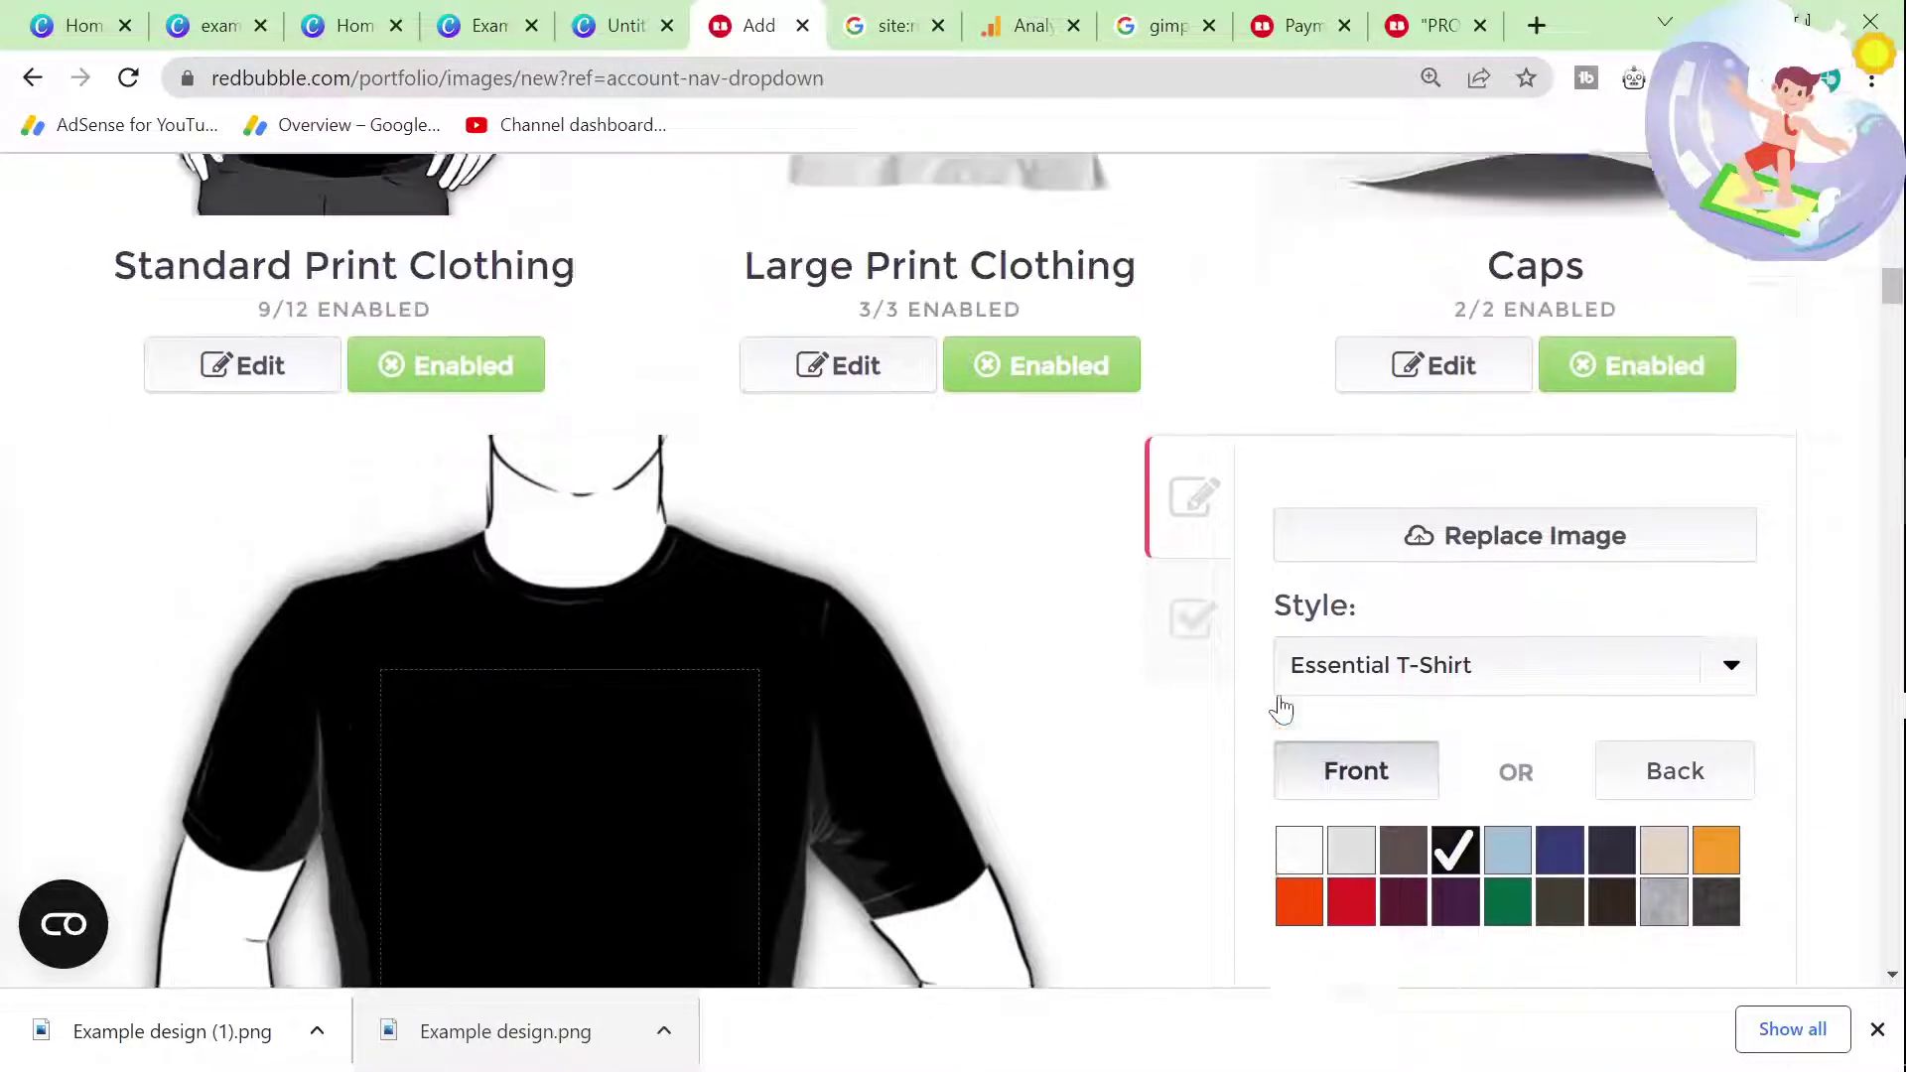
scroll(1280, 707, "down", 3)
left_click(1403, 743)
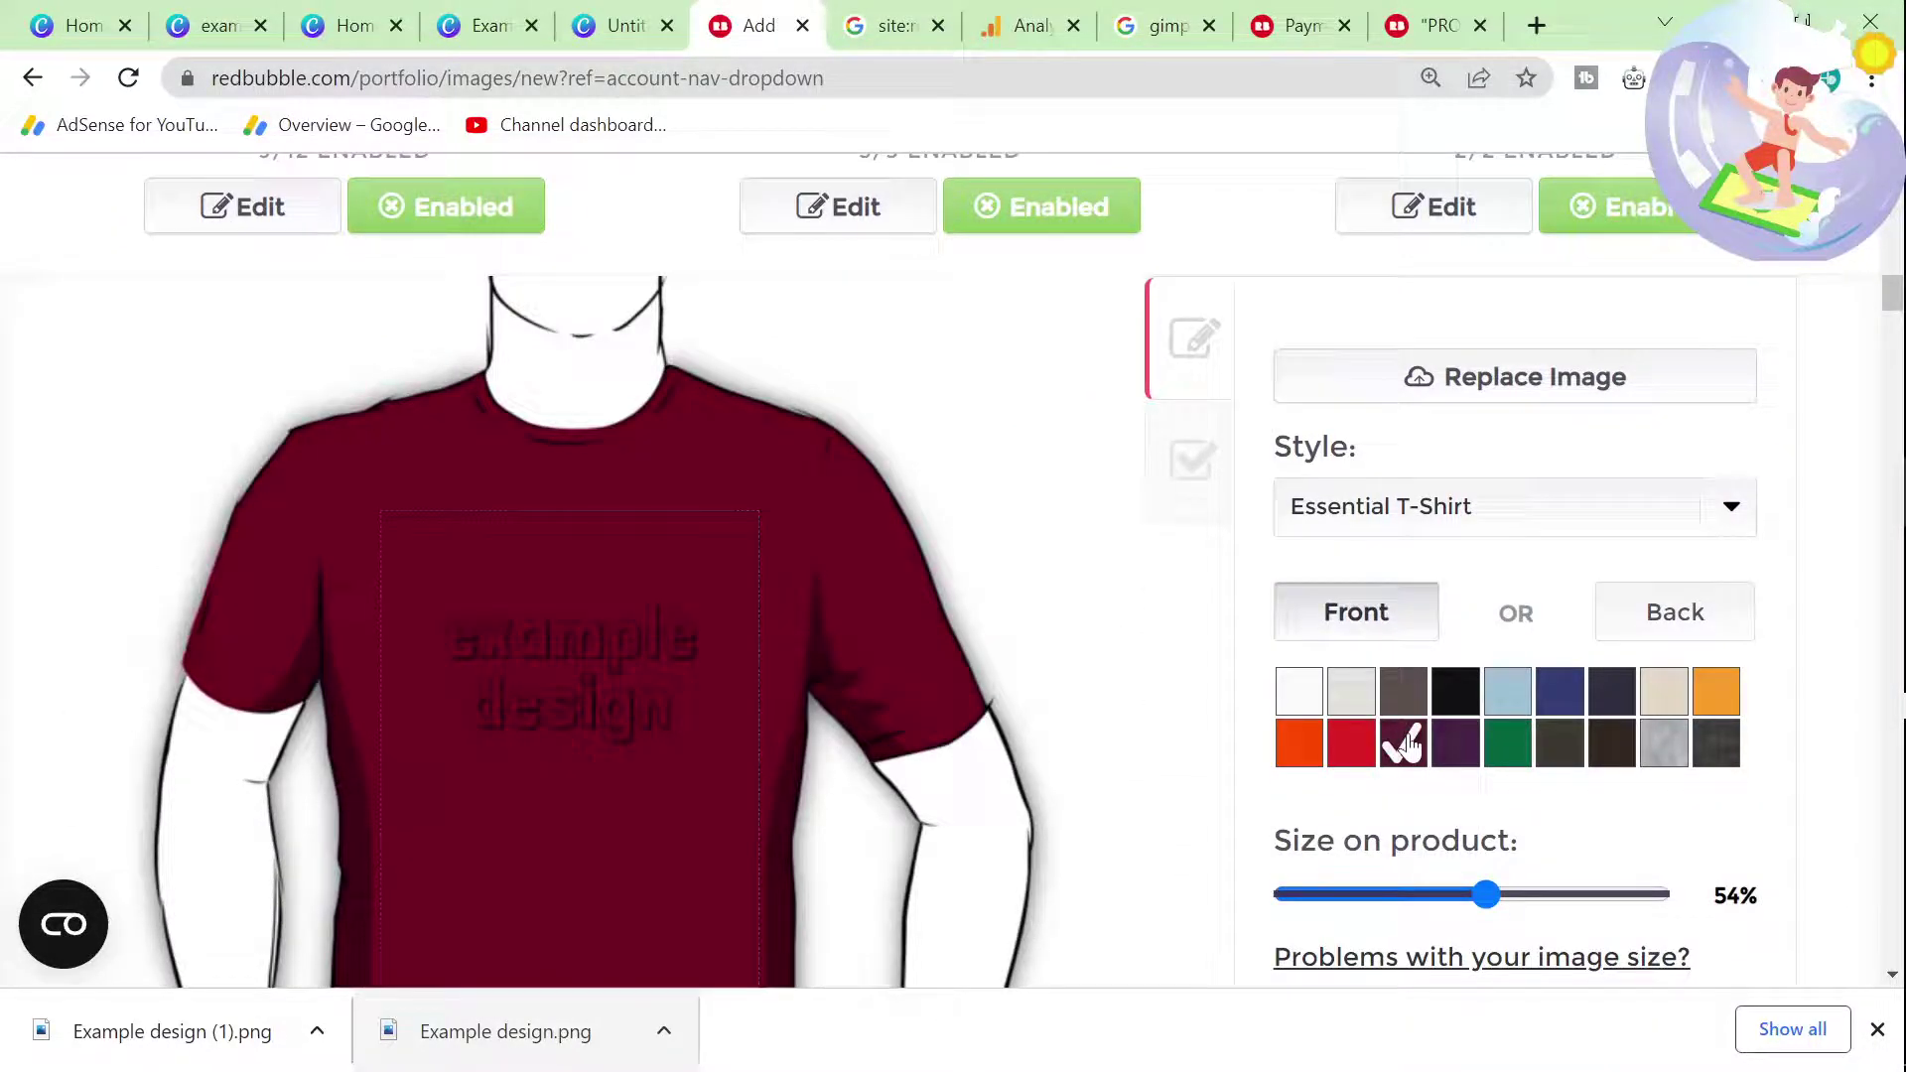
left_click(1296, 742)
left_click(1293, 703)
scroll(1021, 767, "up", 9)
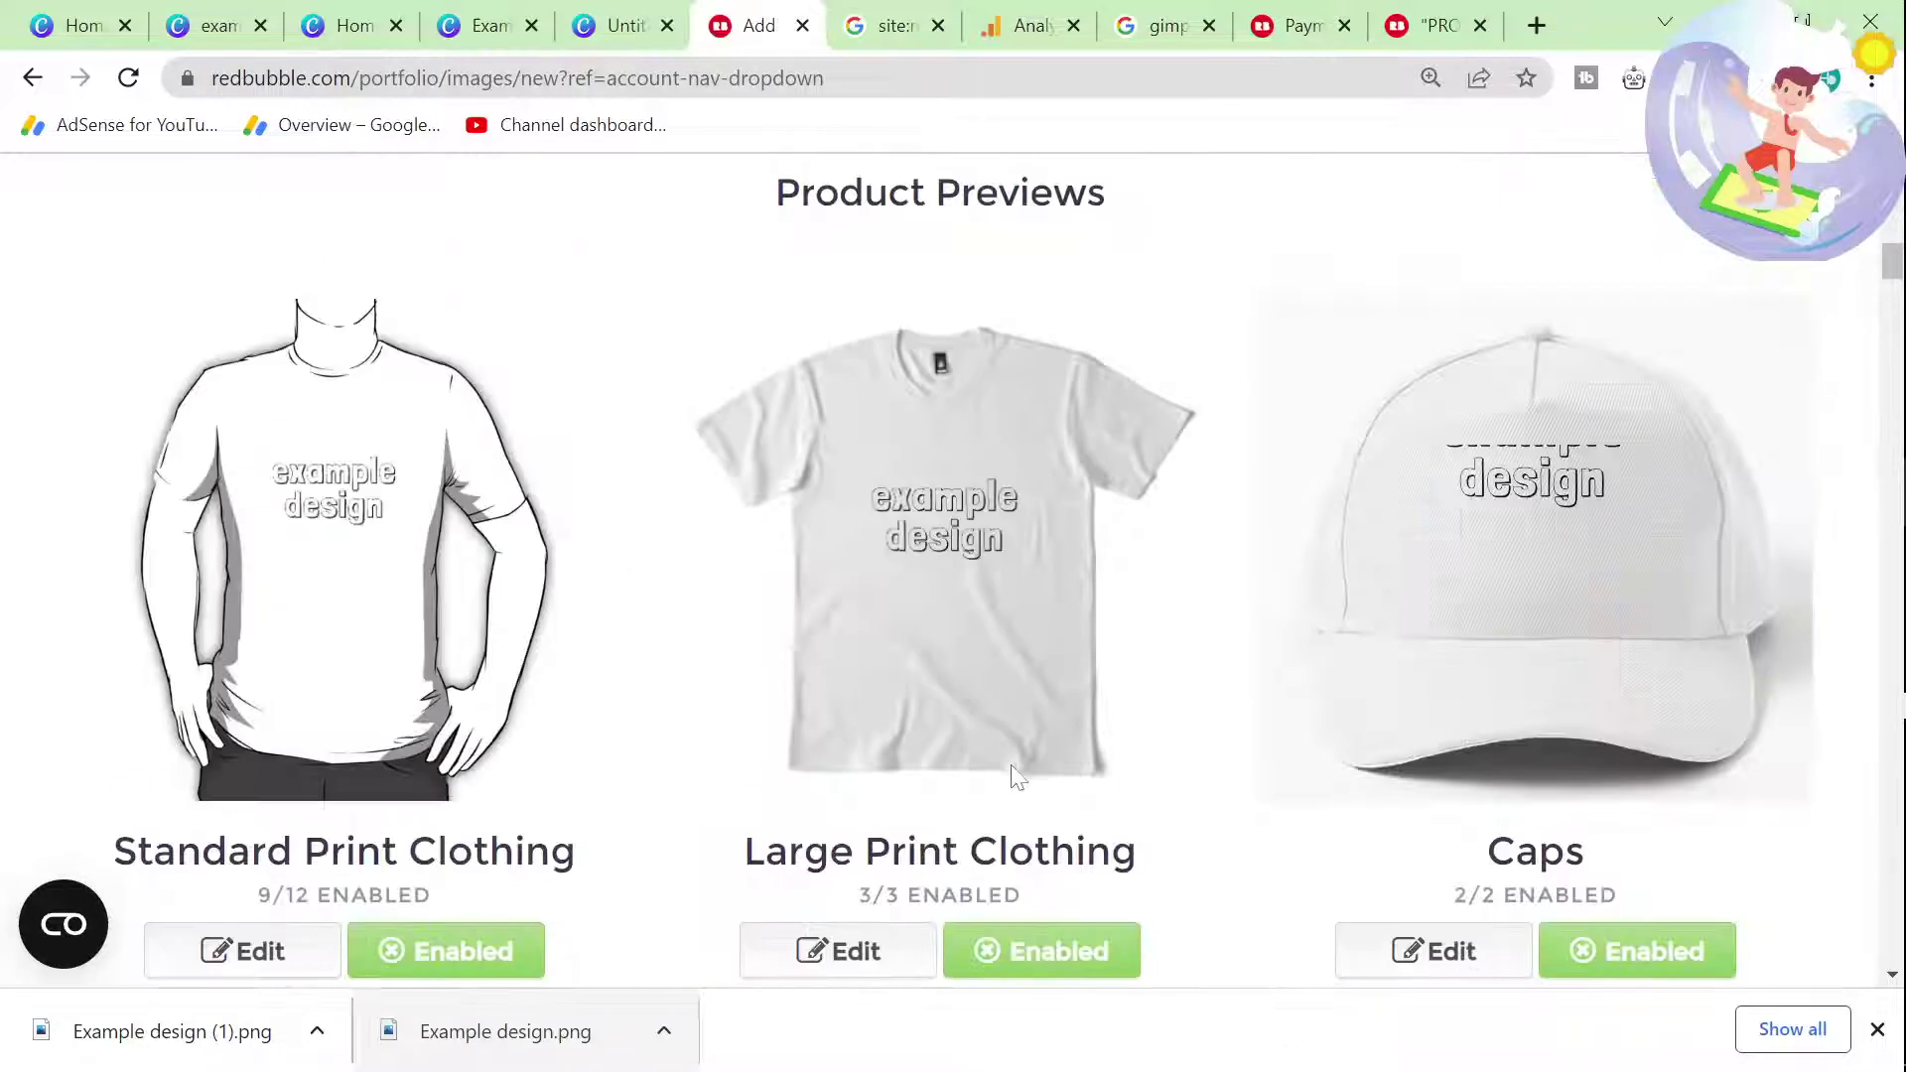
Step: Reposition the example design lower on the Caps product so the lettering fits, and apply the changes
scroll(561, 819, "down", 2)
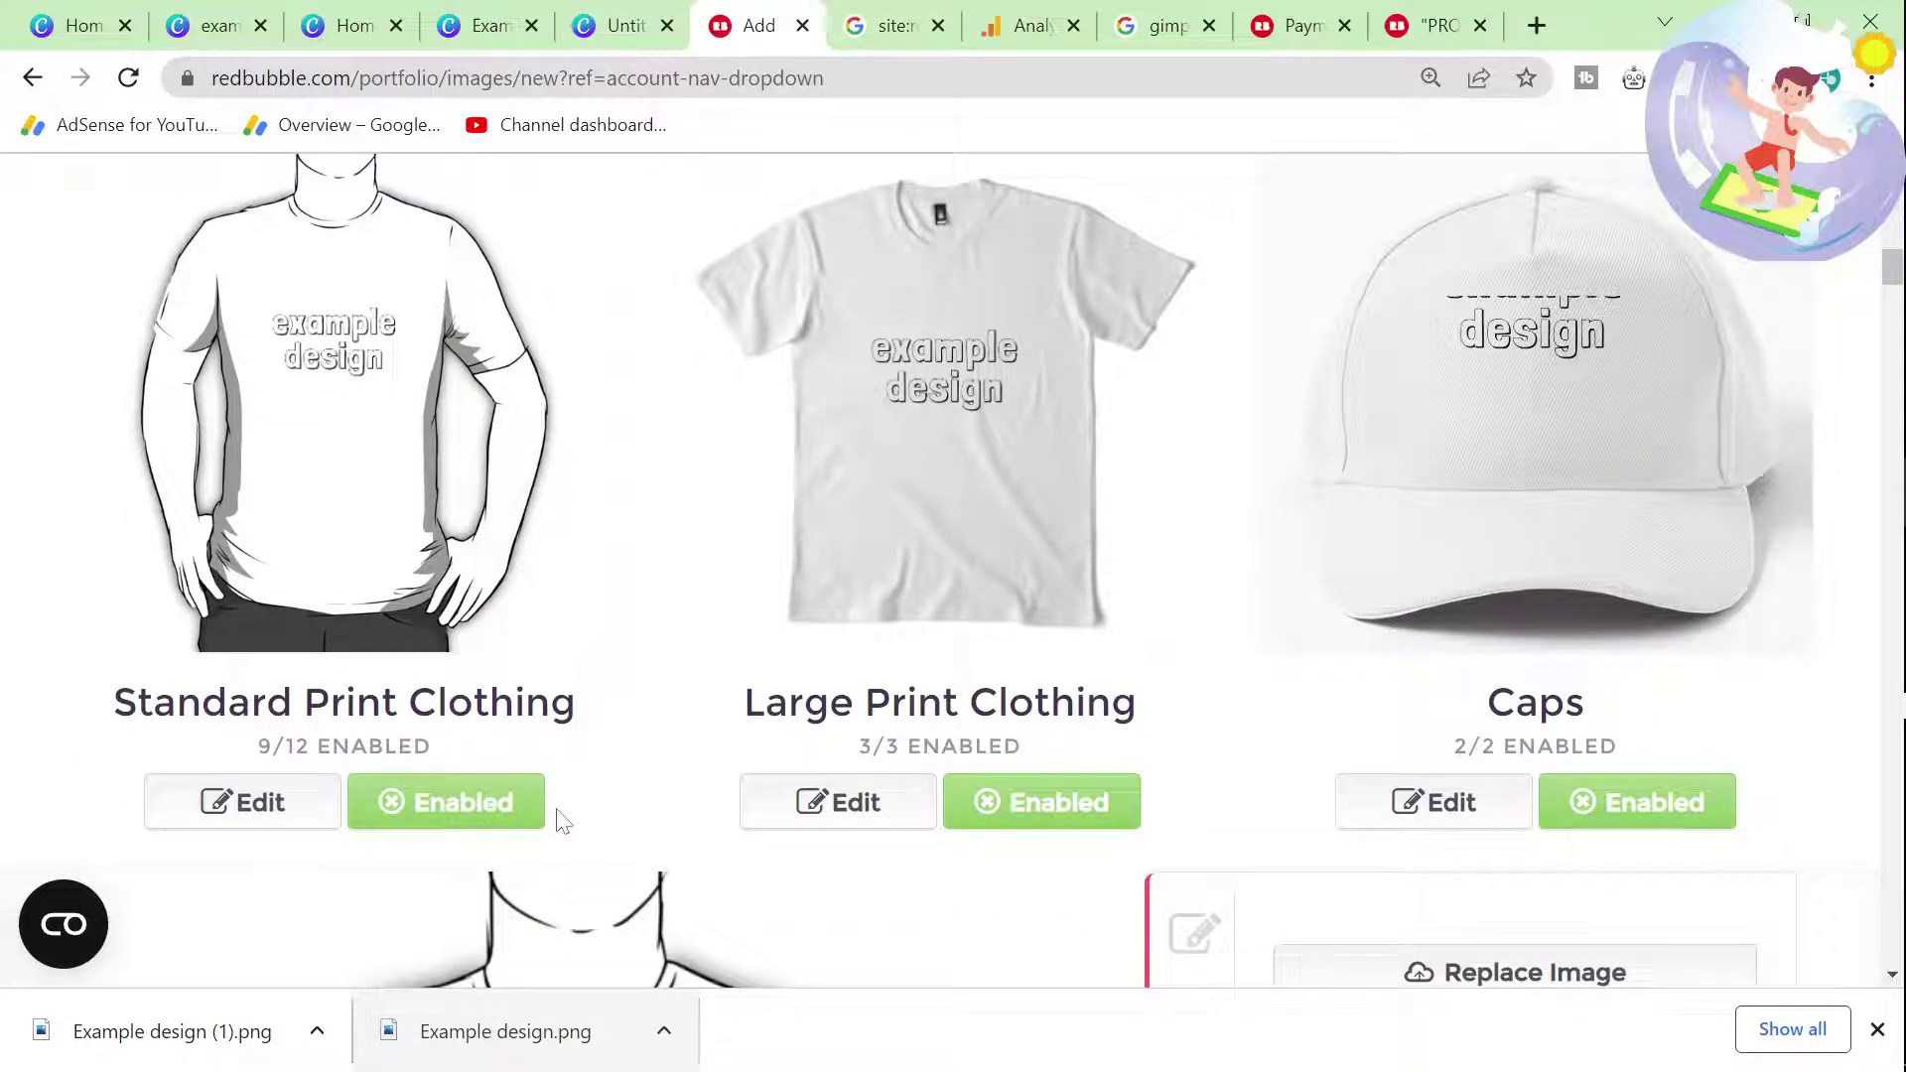
left_click(1373, 796)
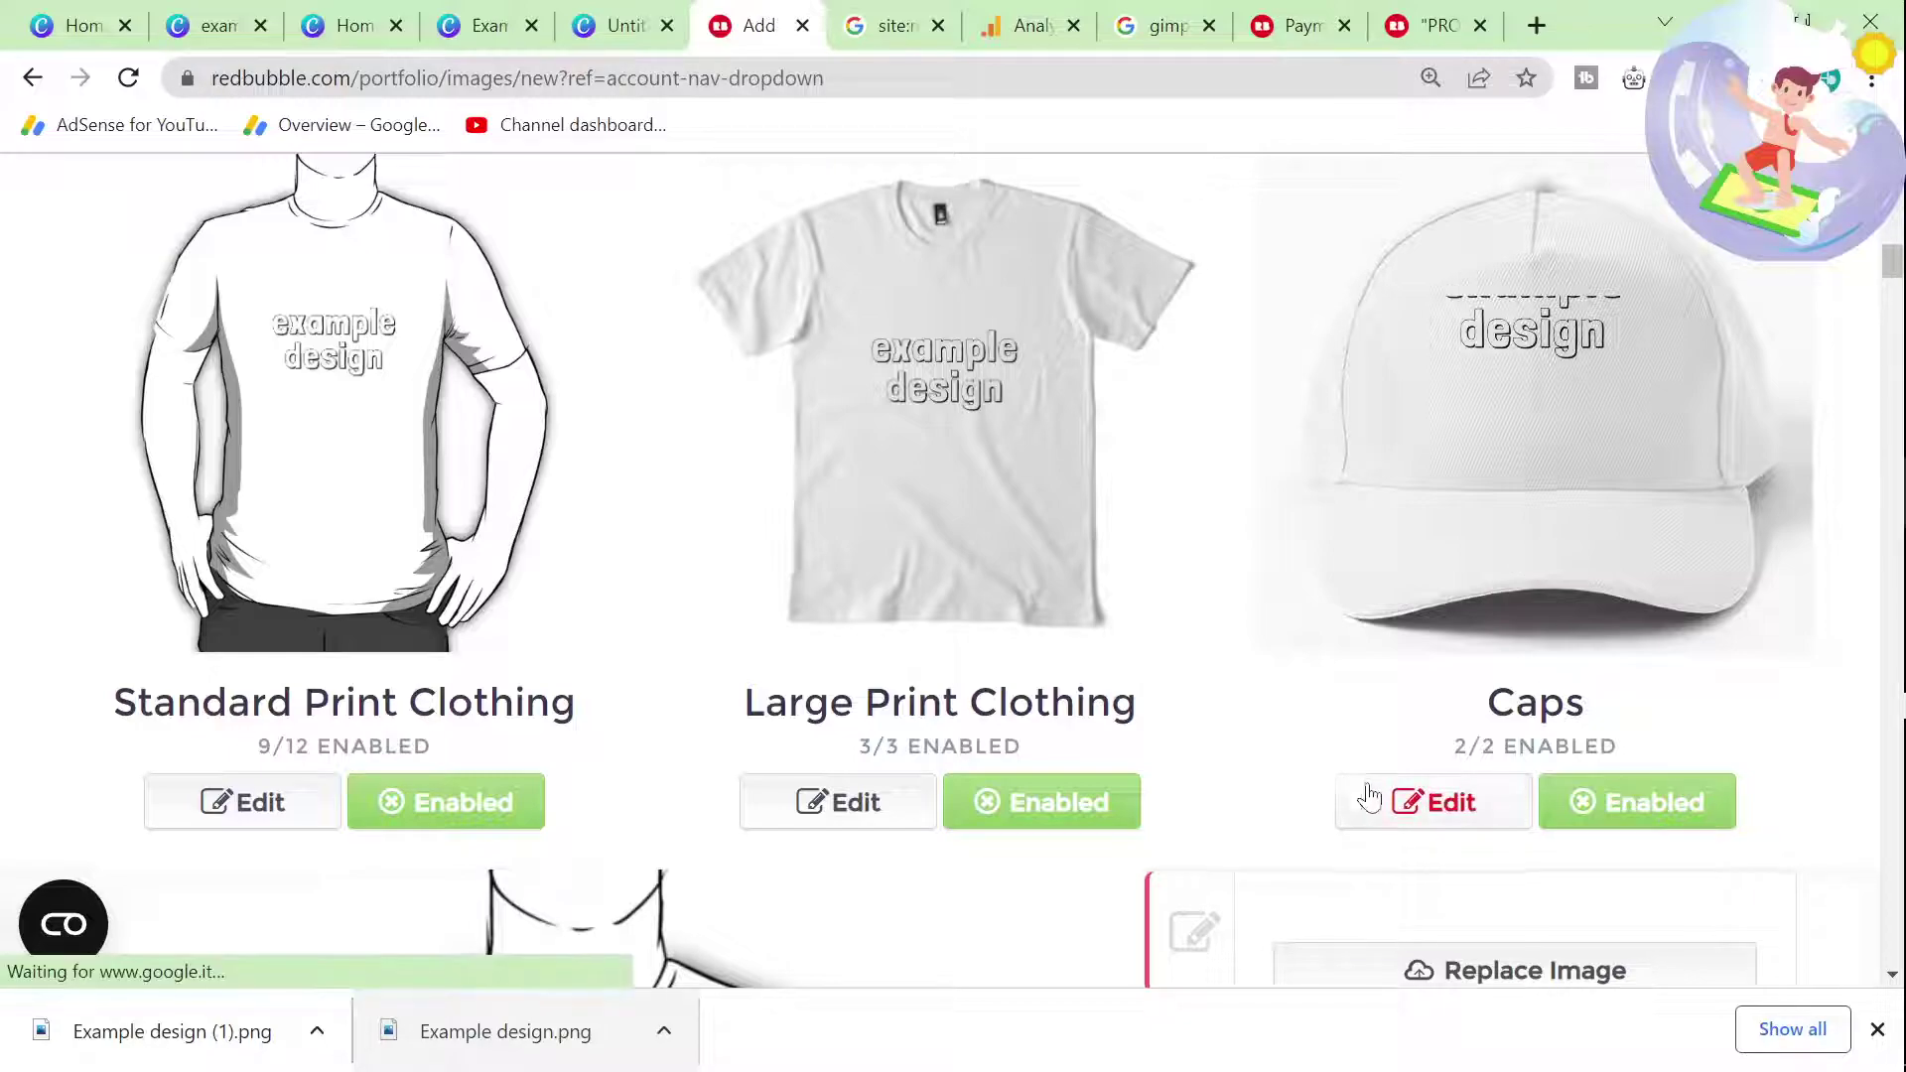
scroll(697, 590, "down", 3)
left_click_drag(730, 543, 725, 771)
scroll(1497, 730, "down", 5)
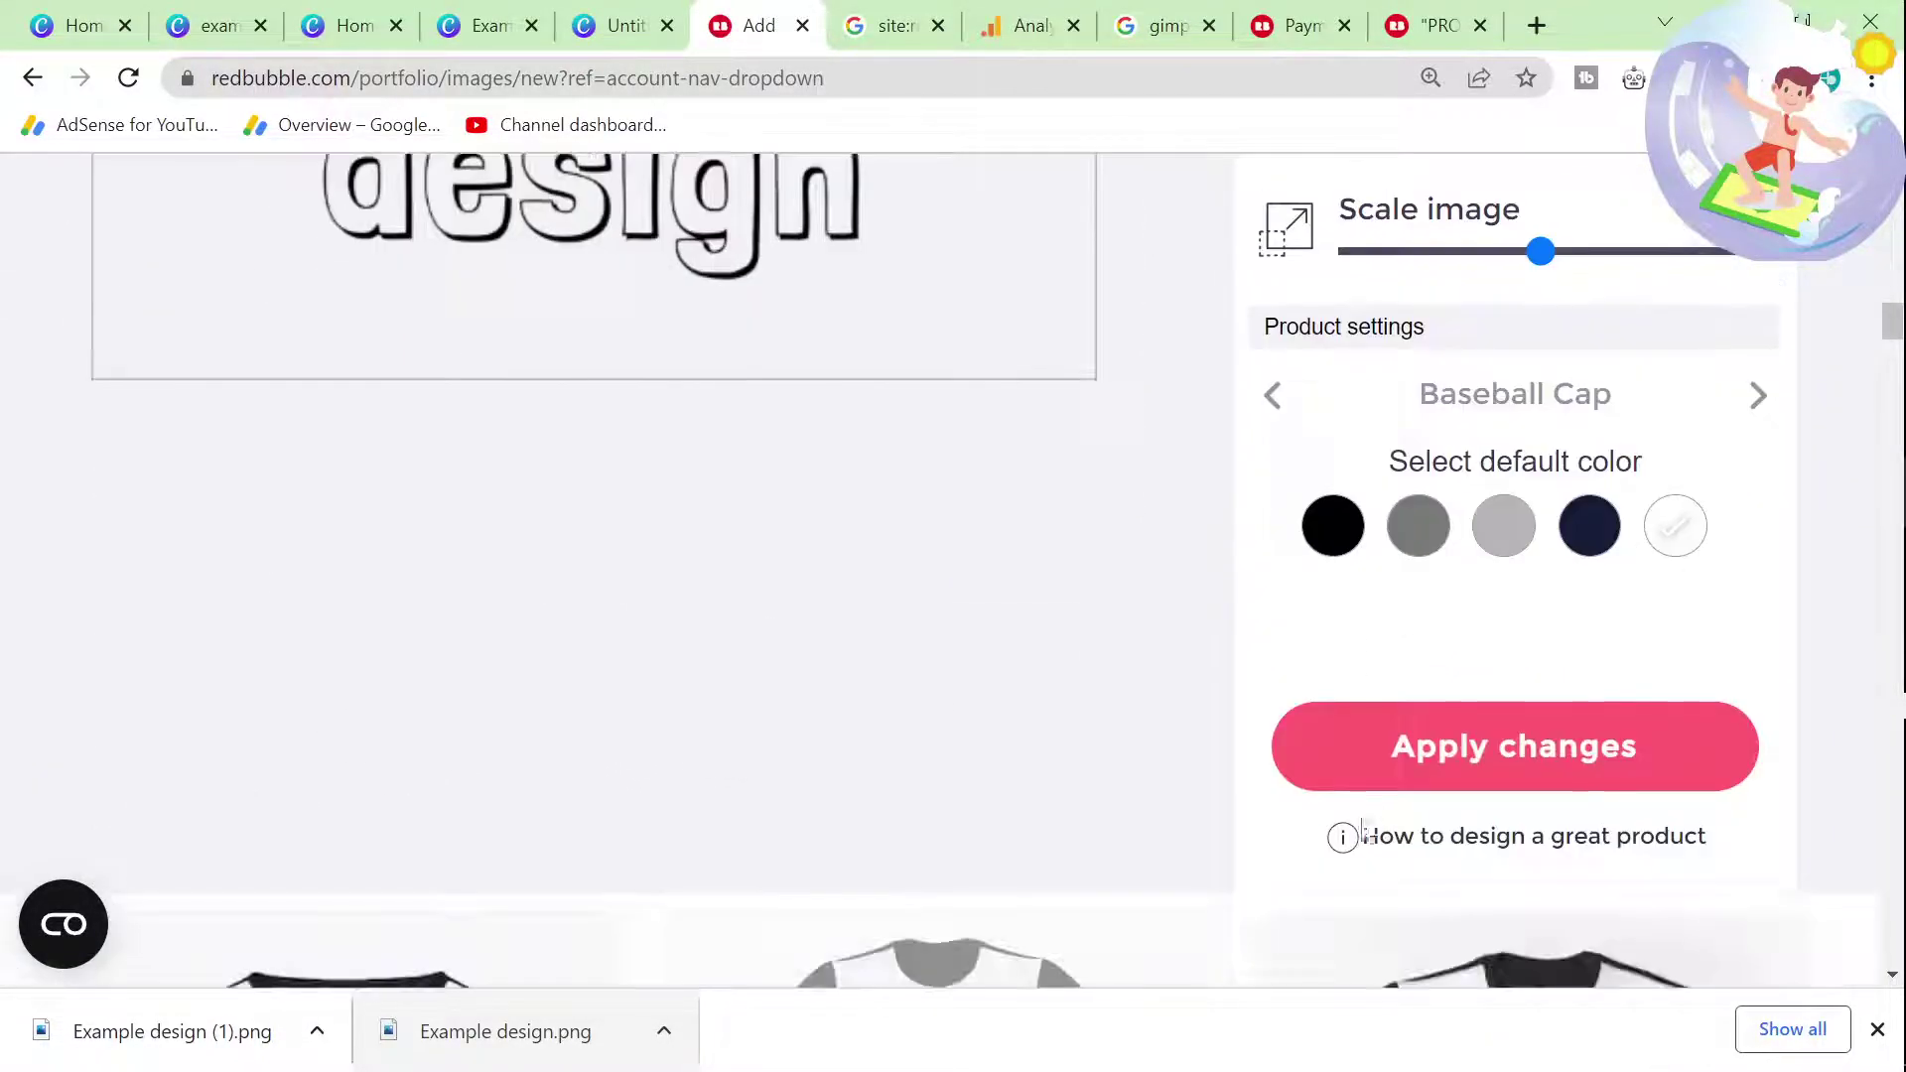
left_click(1497, 735)
Step: Move the design lower on the Graphic T-Shirt Dresses product and apply the changes
scroll(1273, 830, "down", 2)
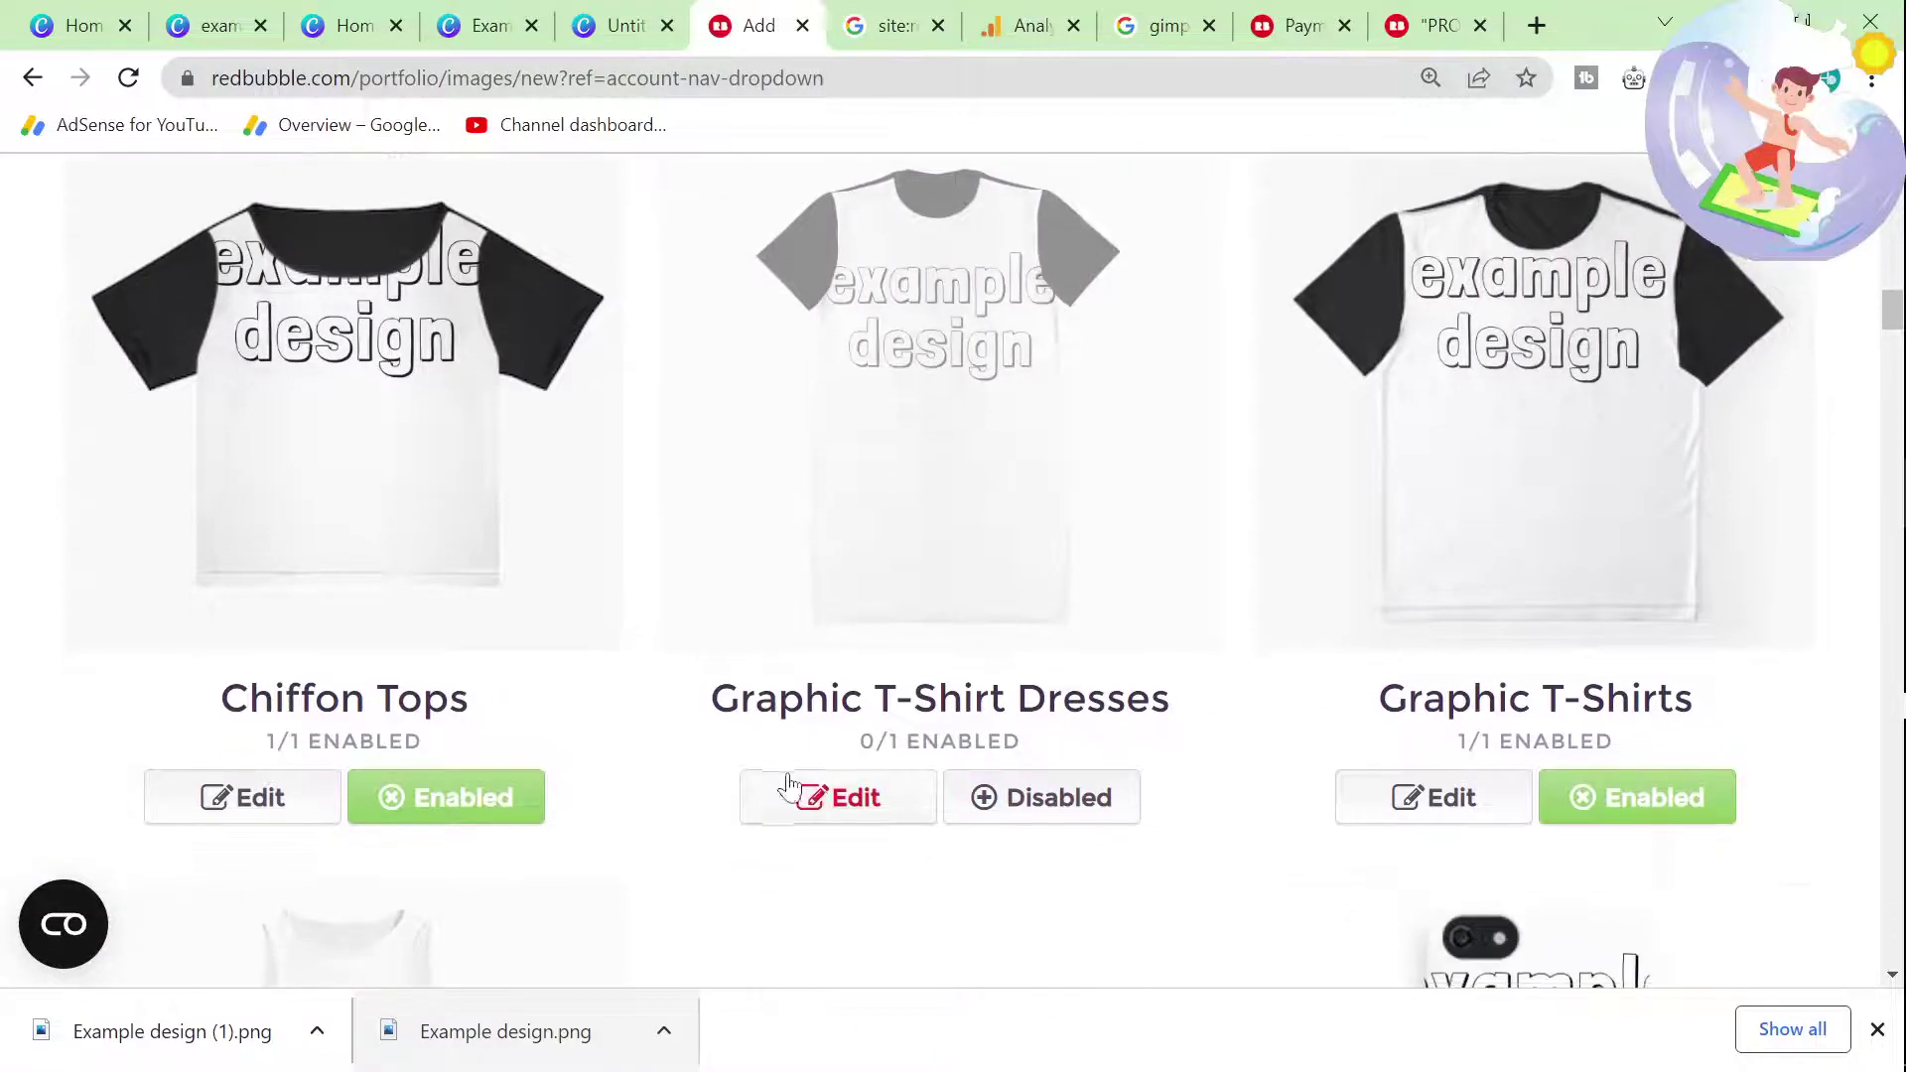
left_click(830, 795)
scroll(705, 627, "down", 10)
left_click_drag(706, 628, 708, 803)
scroll(1052, 767, "down", 5)
left_click(1514, 592)
Step: Move the design below the neckline on the Chiffon Tops product and apply the changes
scroll(672, 902, "up", 6)
left_click(245, 946)
scroll(1092, 596, "down", 5)
left_click_drag(1092, 526, 1105, 863)
scroll(1105, 863, "down", 4)
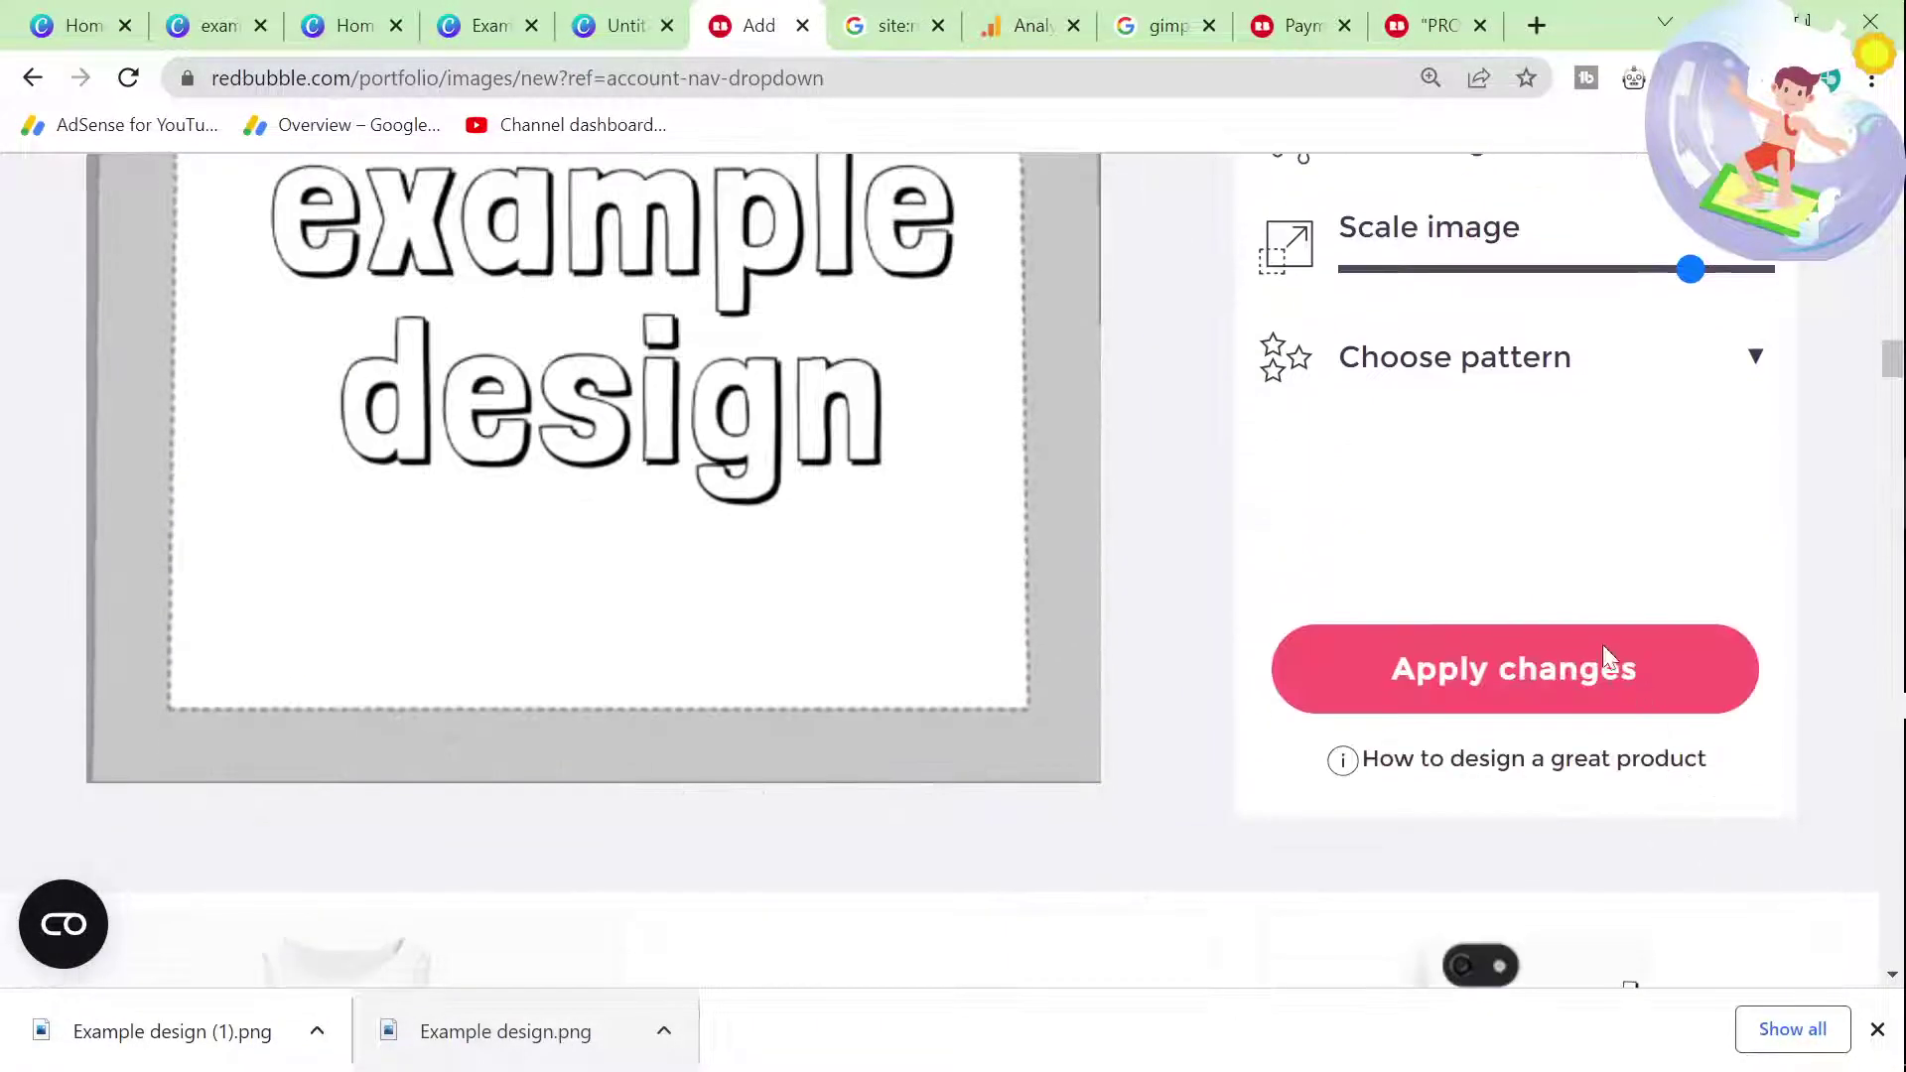
left_click(1604, 659)
Step: Enable the Graphic T-Shirt Dresses product for this work
scroll(855, 791, "up", 3)
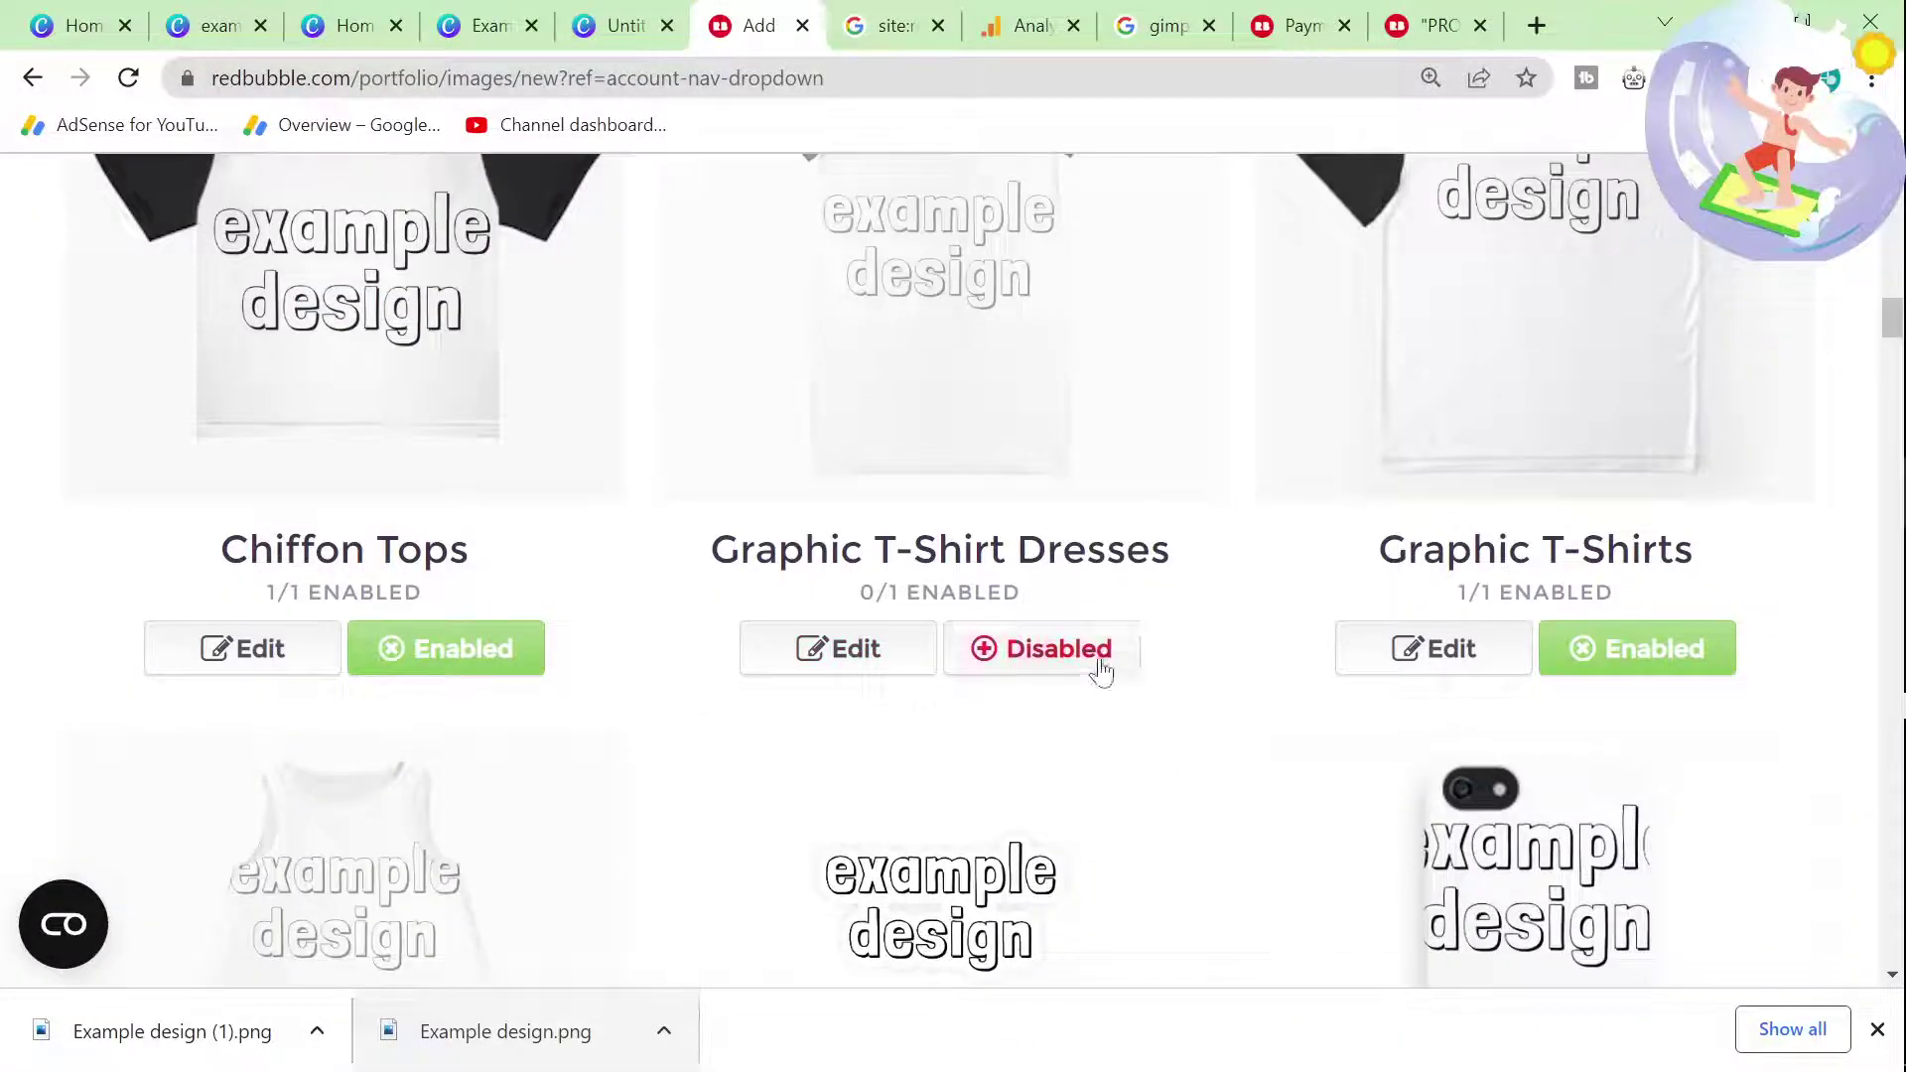
left_click(1102, 672)
scroll(1042, 723, "up", 3)
scroll(1191, 705, "down", 6)
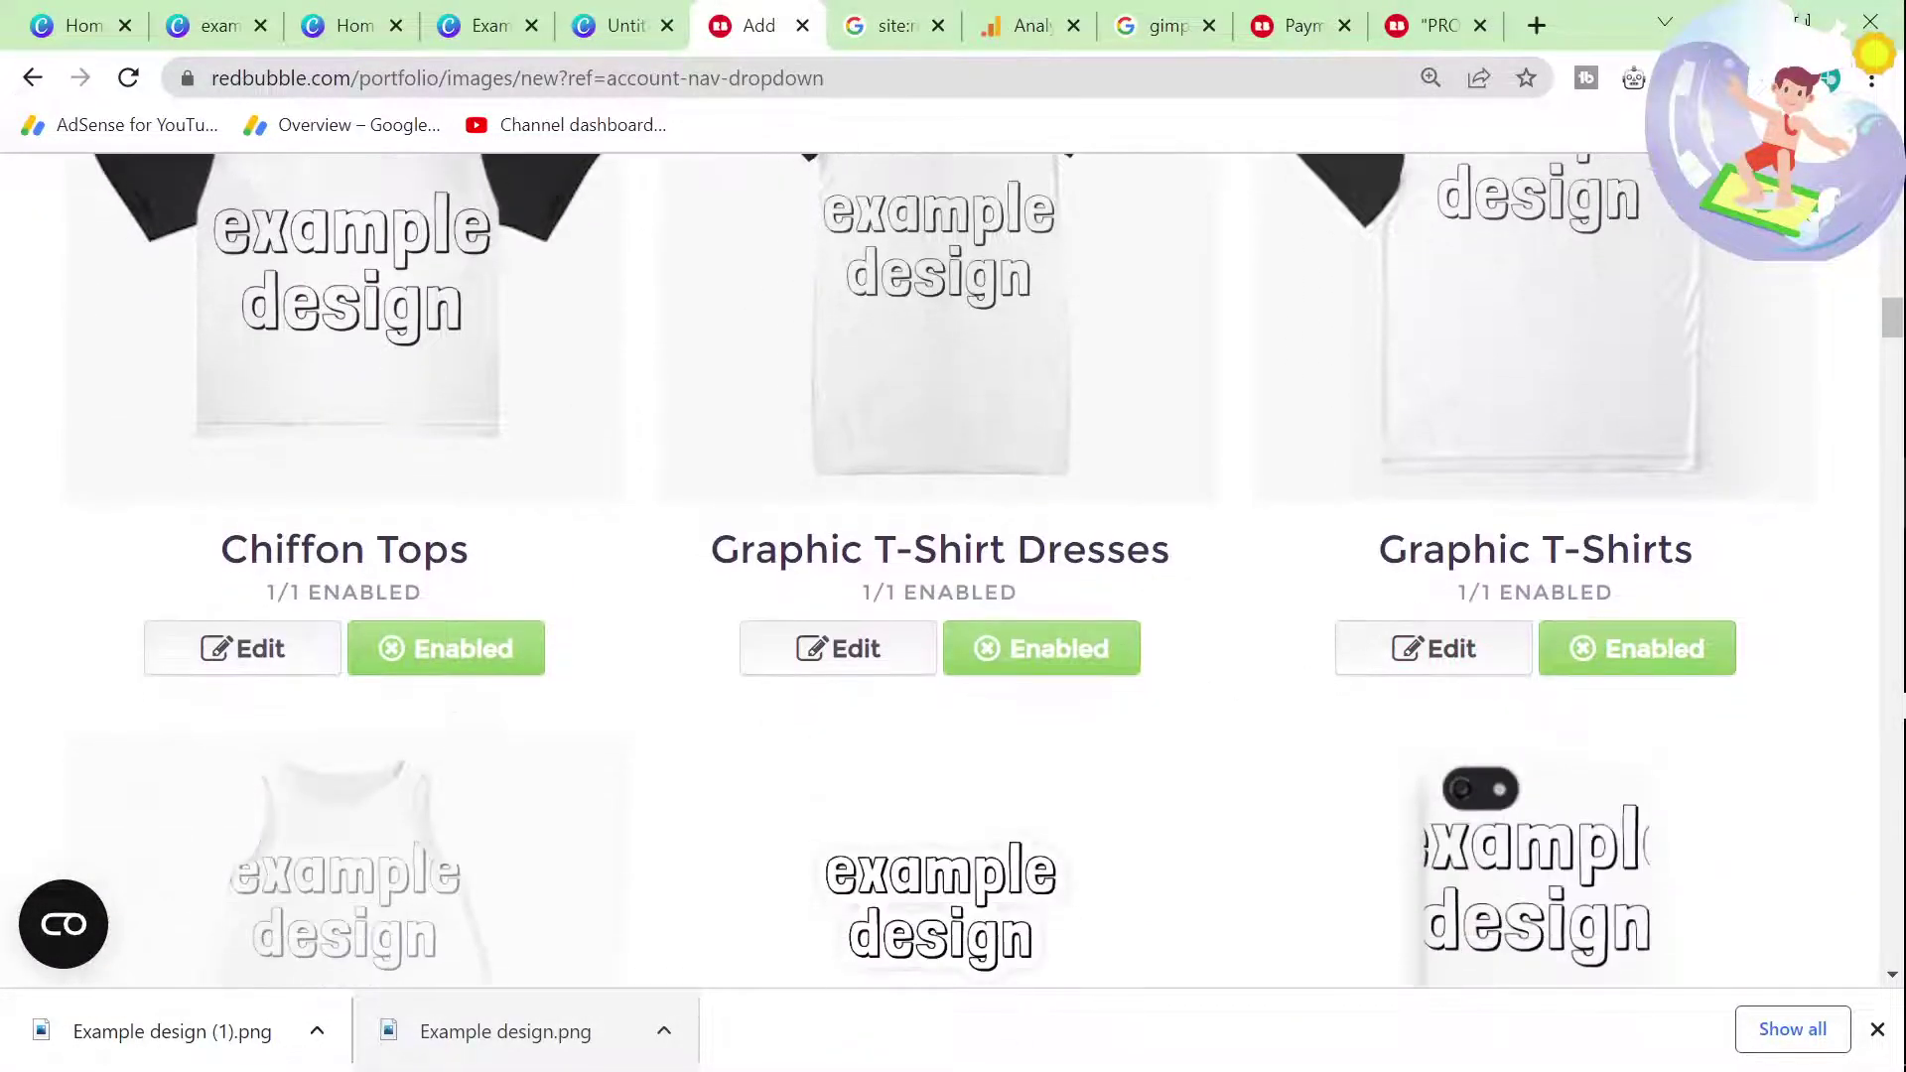
Step: Scale the design down on Phone Cases & Skins so the full lettering fits, and apply the changes
scroll(1409, 795, "down", 2)
left_click(1434, 948)
scroll(1456, 927, "down", 6)
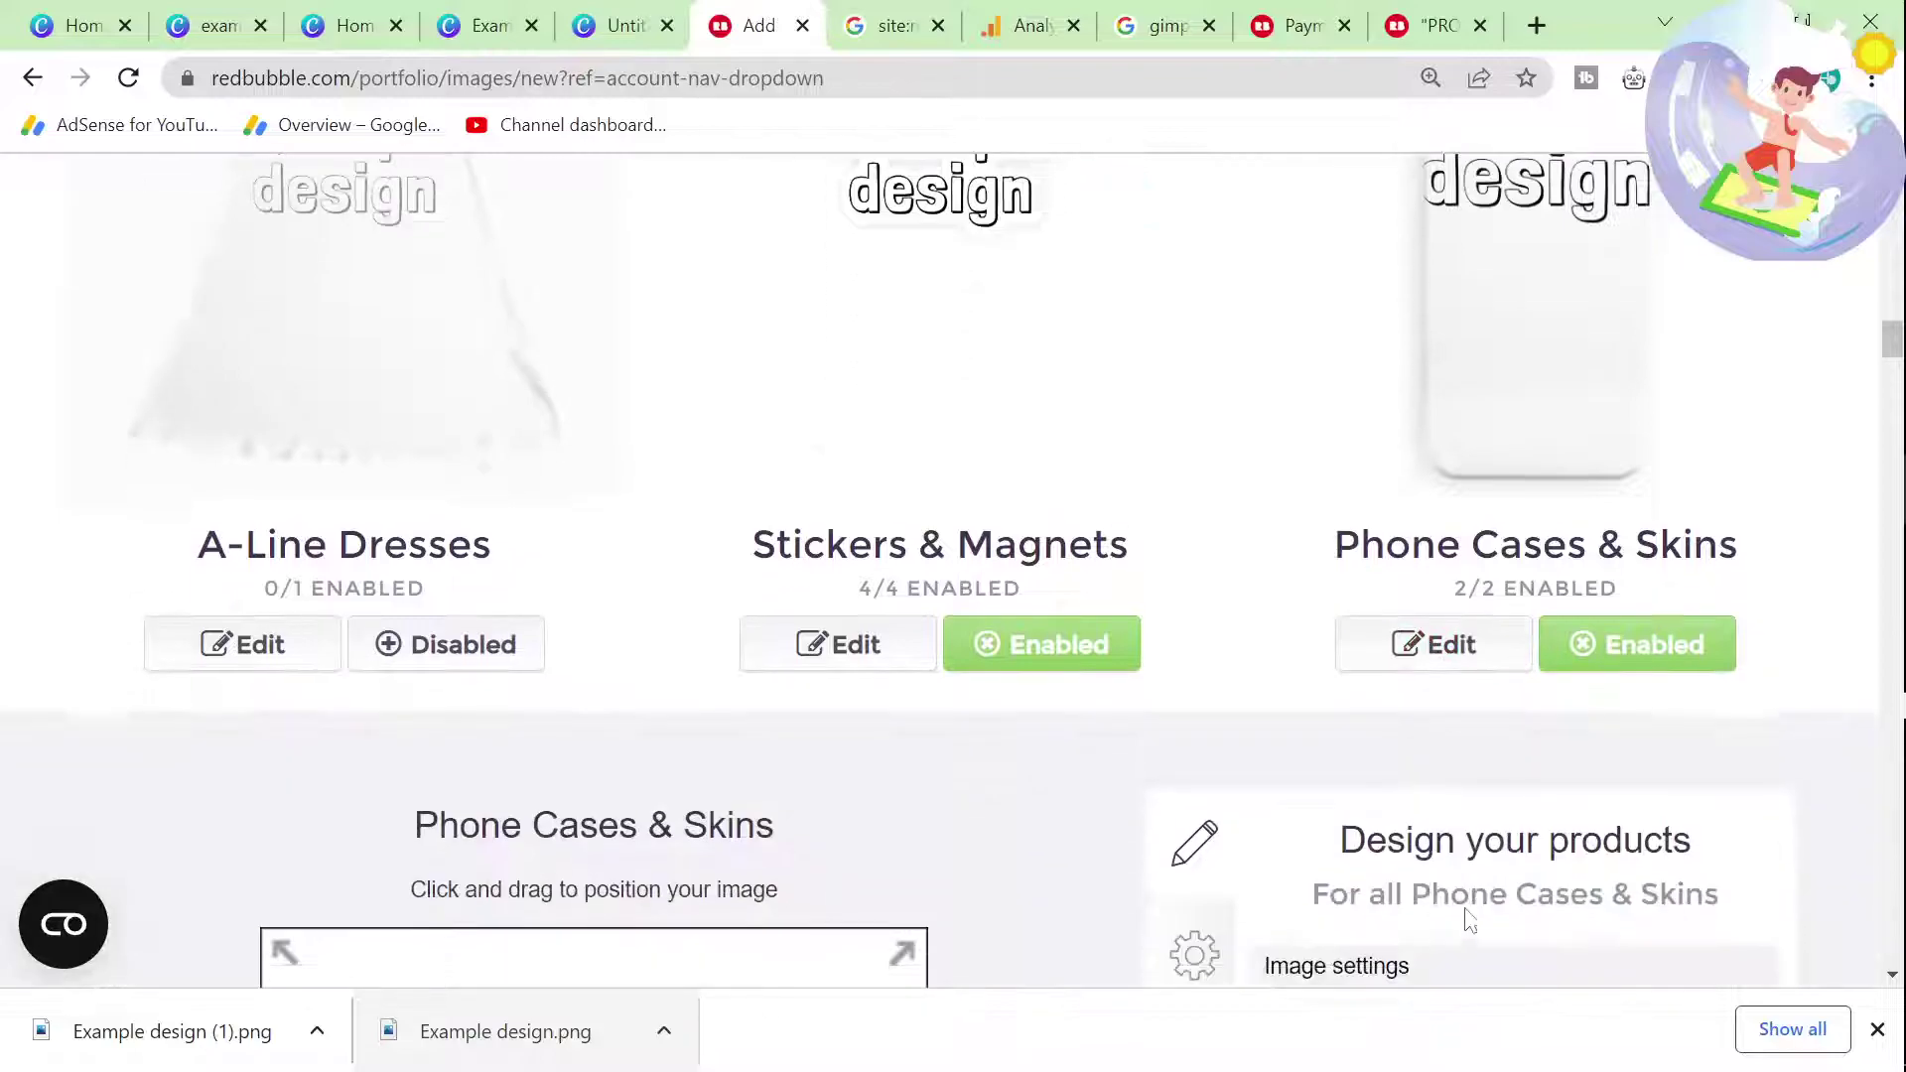
scroll(1608, 853, "down", 4)
mouse_move(1459, 715)
left_mouse_down()
mouse_move(1442, 713)
mouse_move(1476, 714)
left_mouse_up()
scroll(1529, 669, "down", 10)
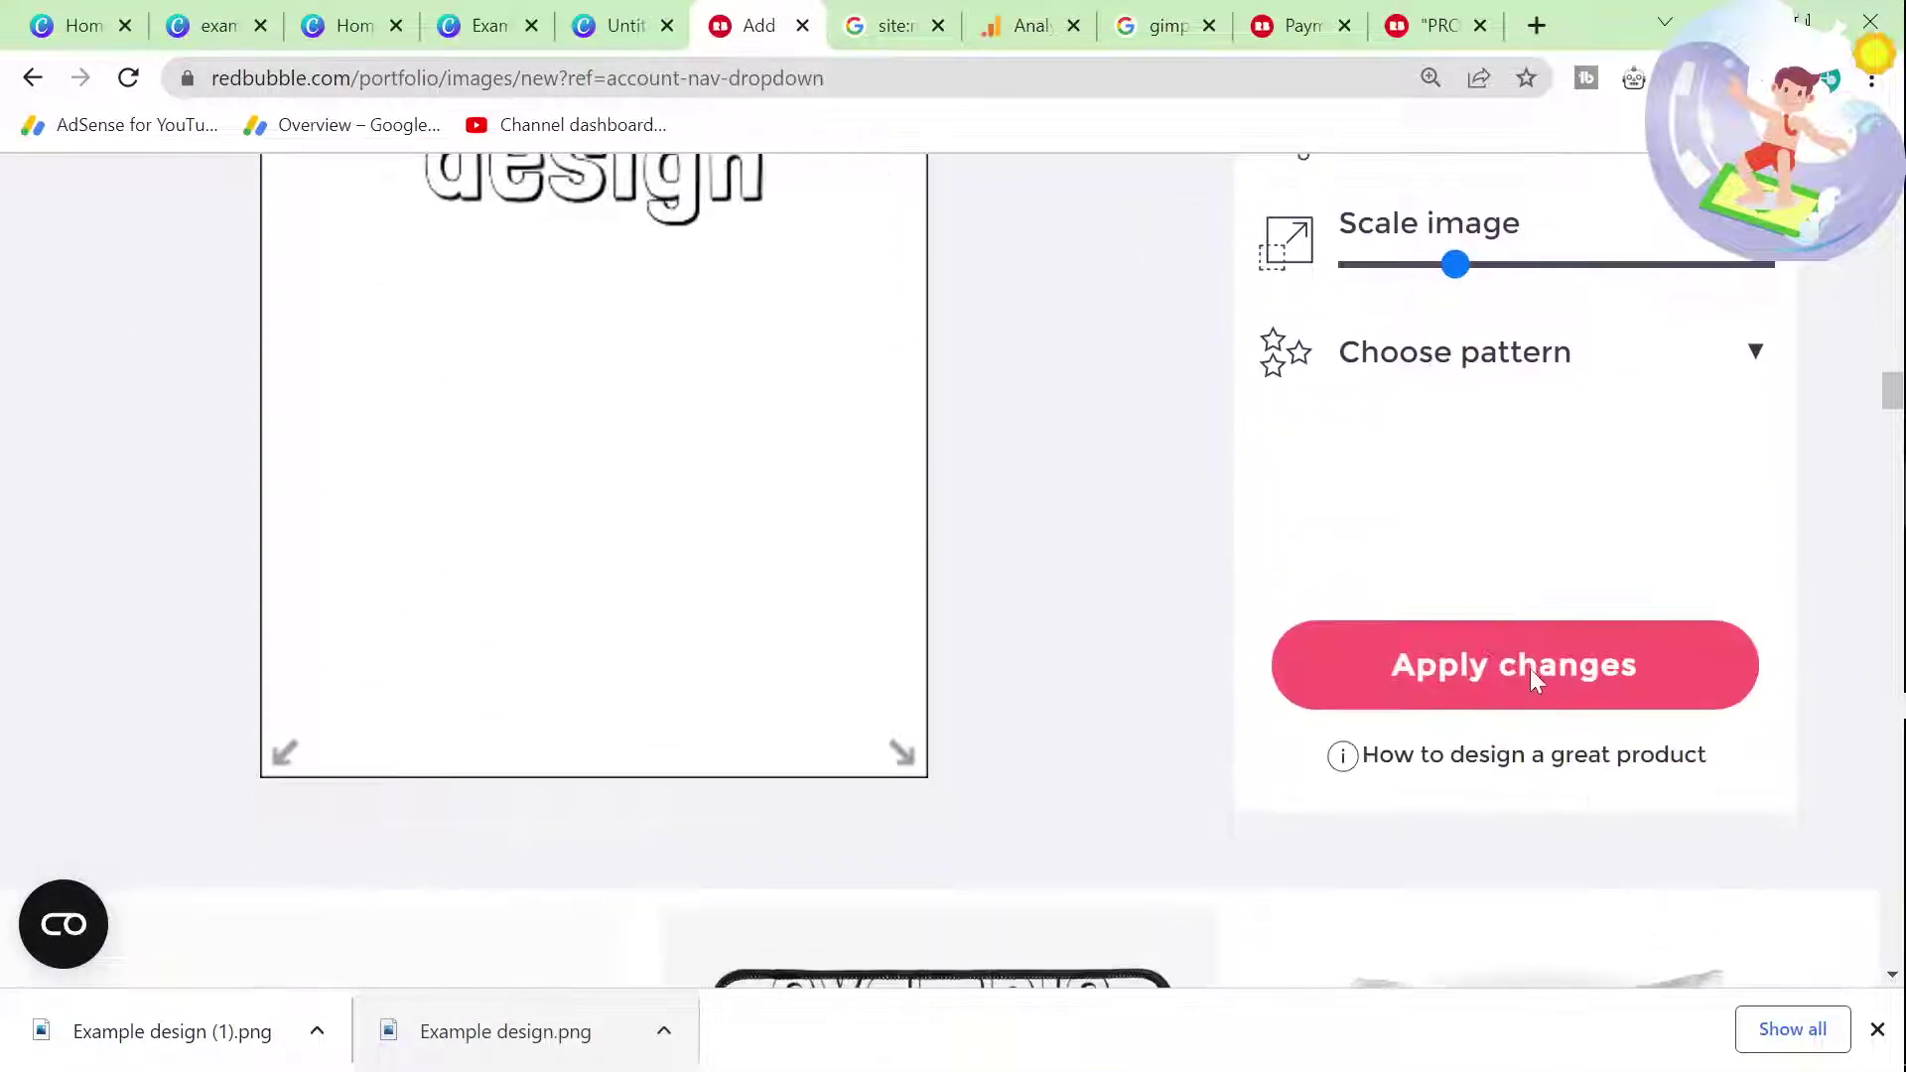
scroll(1534, 690, "up", 3)
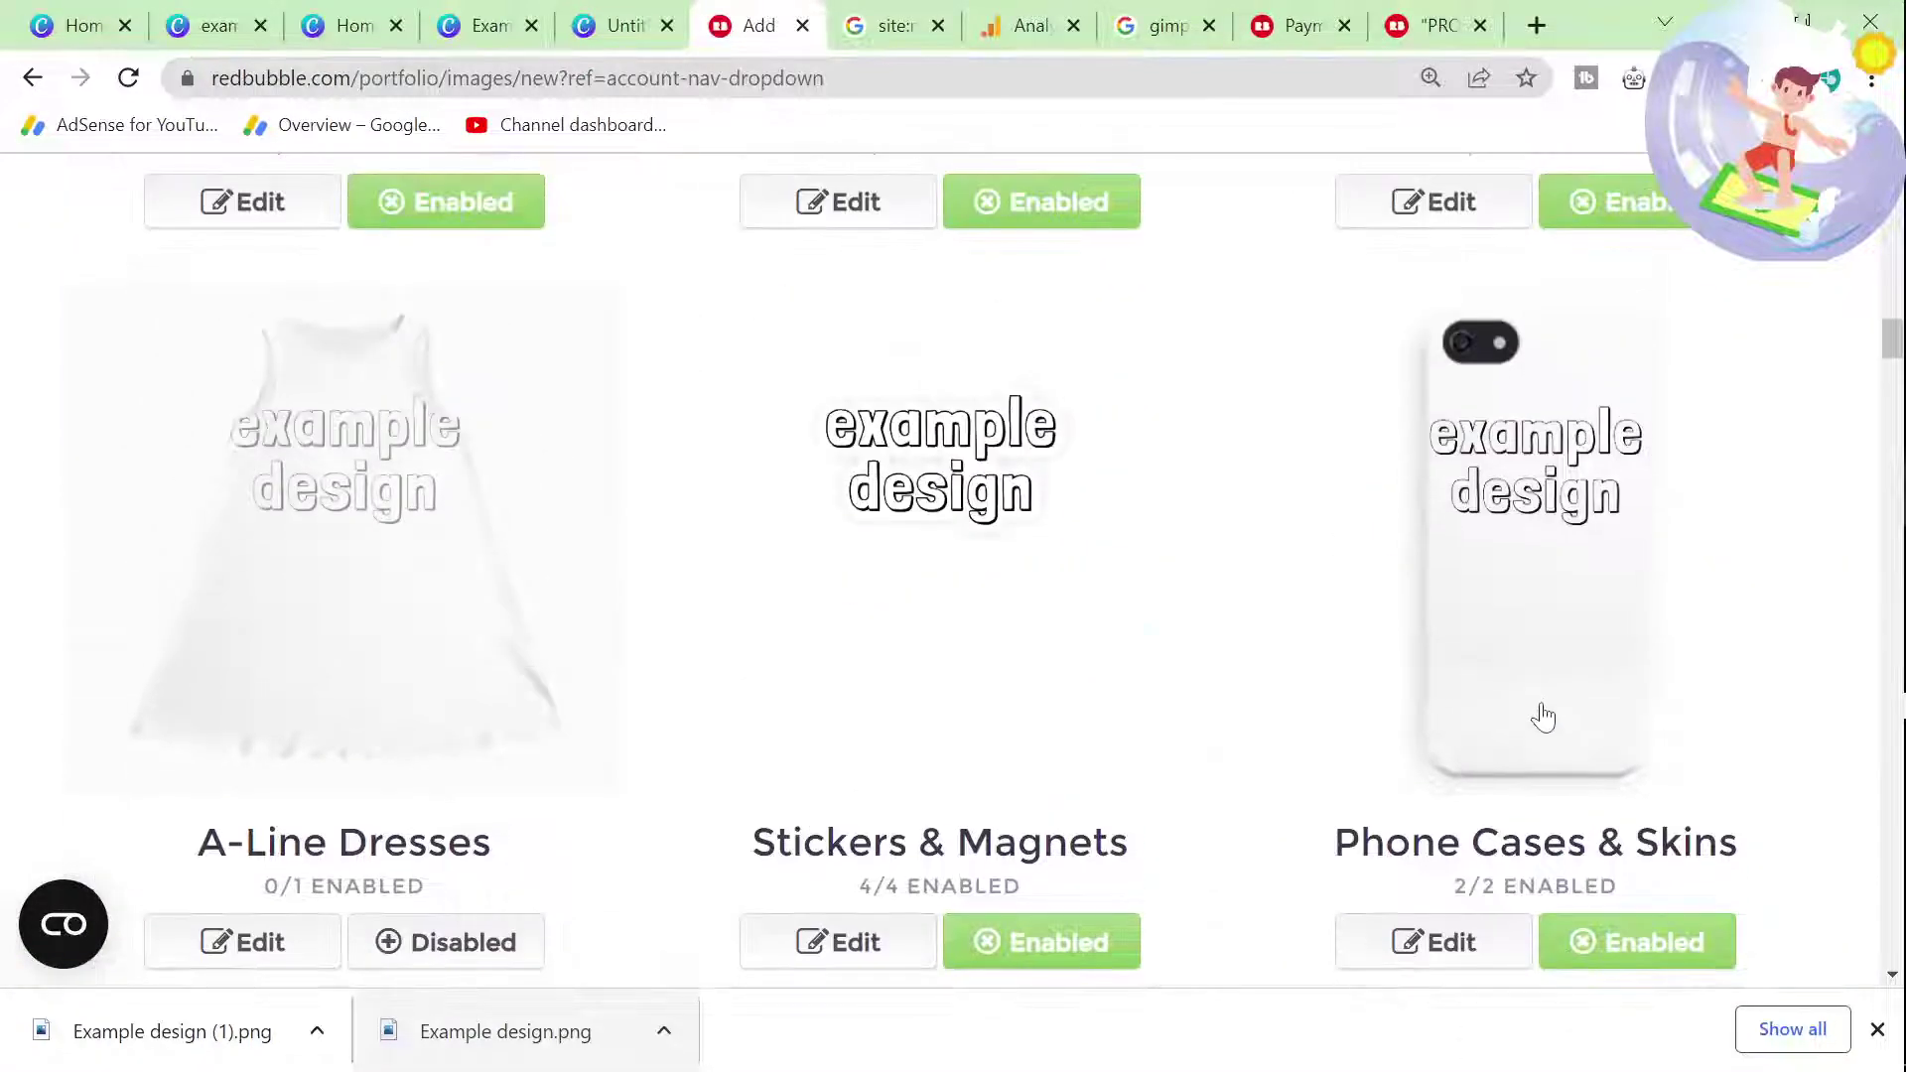
Step: Move the design lower on the A-Line Dresses product and apply the changes
scroll(523, 694, "down", 2)
left_click(296, 814)
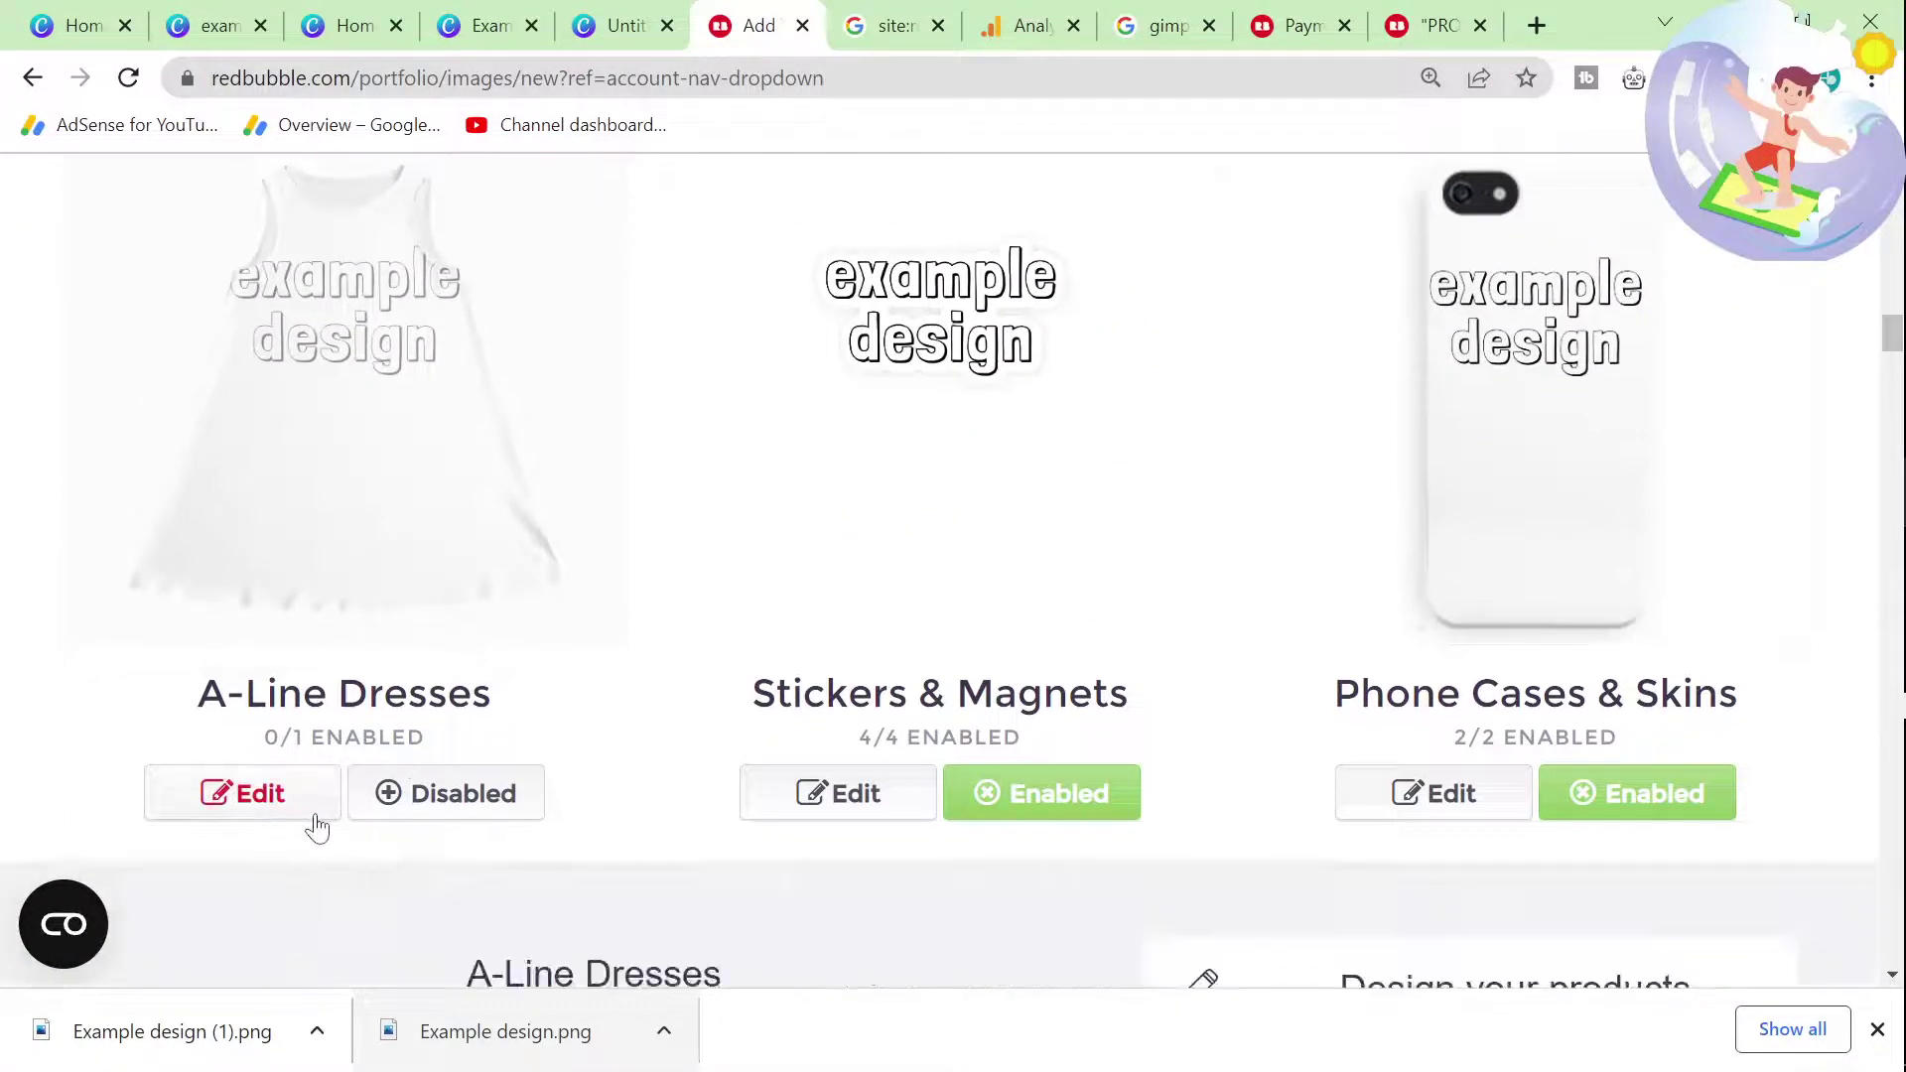
left_click_drag(713, 847, 715, 923)
scroll(714, 894, "down", 5)
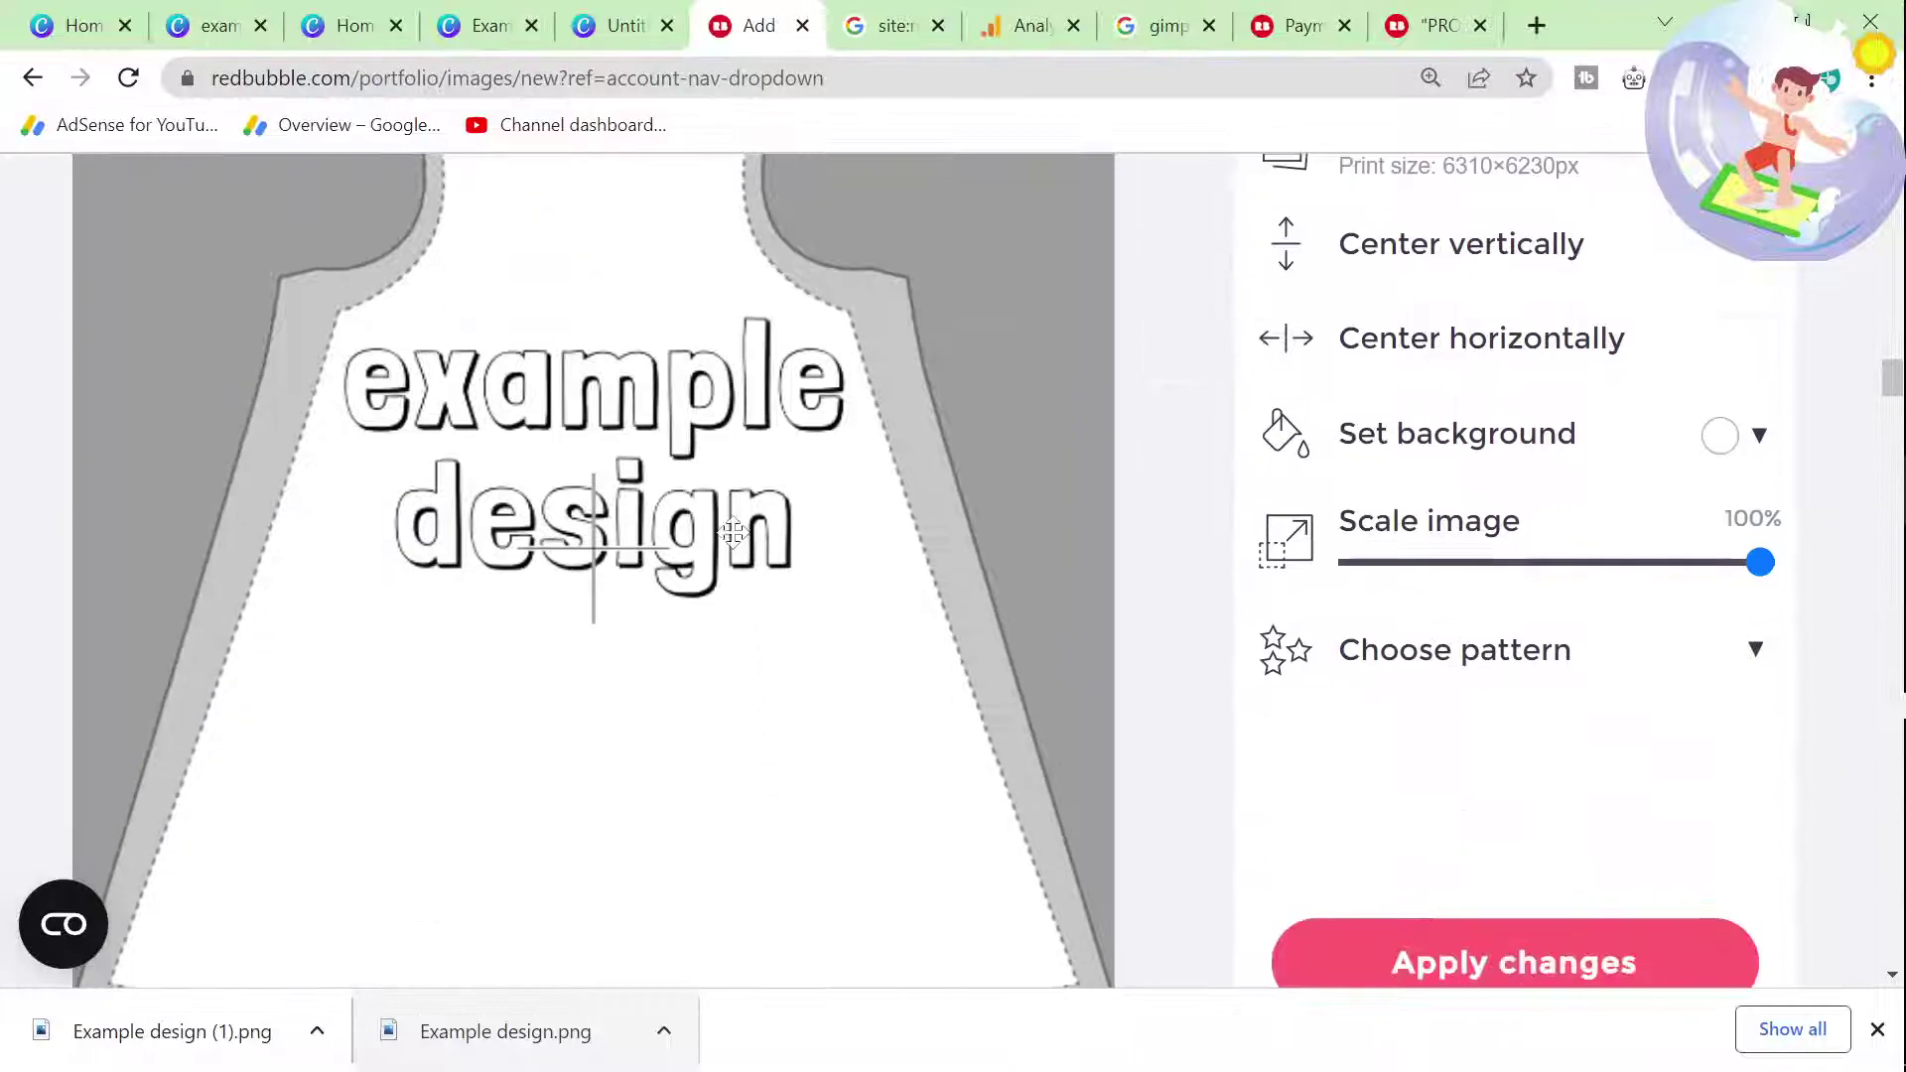
scroll(1382, 937, "down", 1)
left_click(1291, 889)
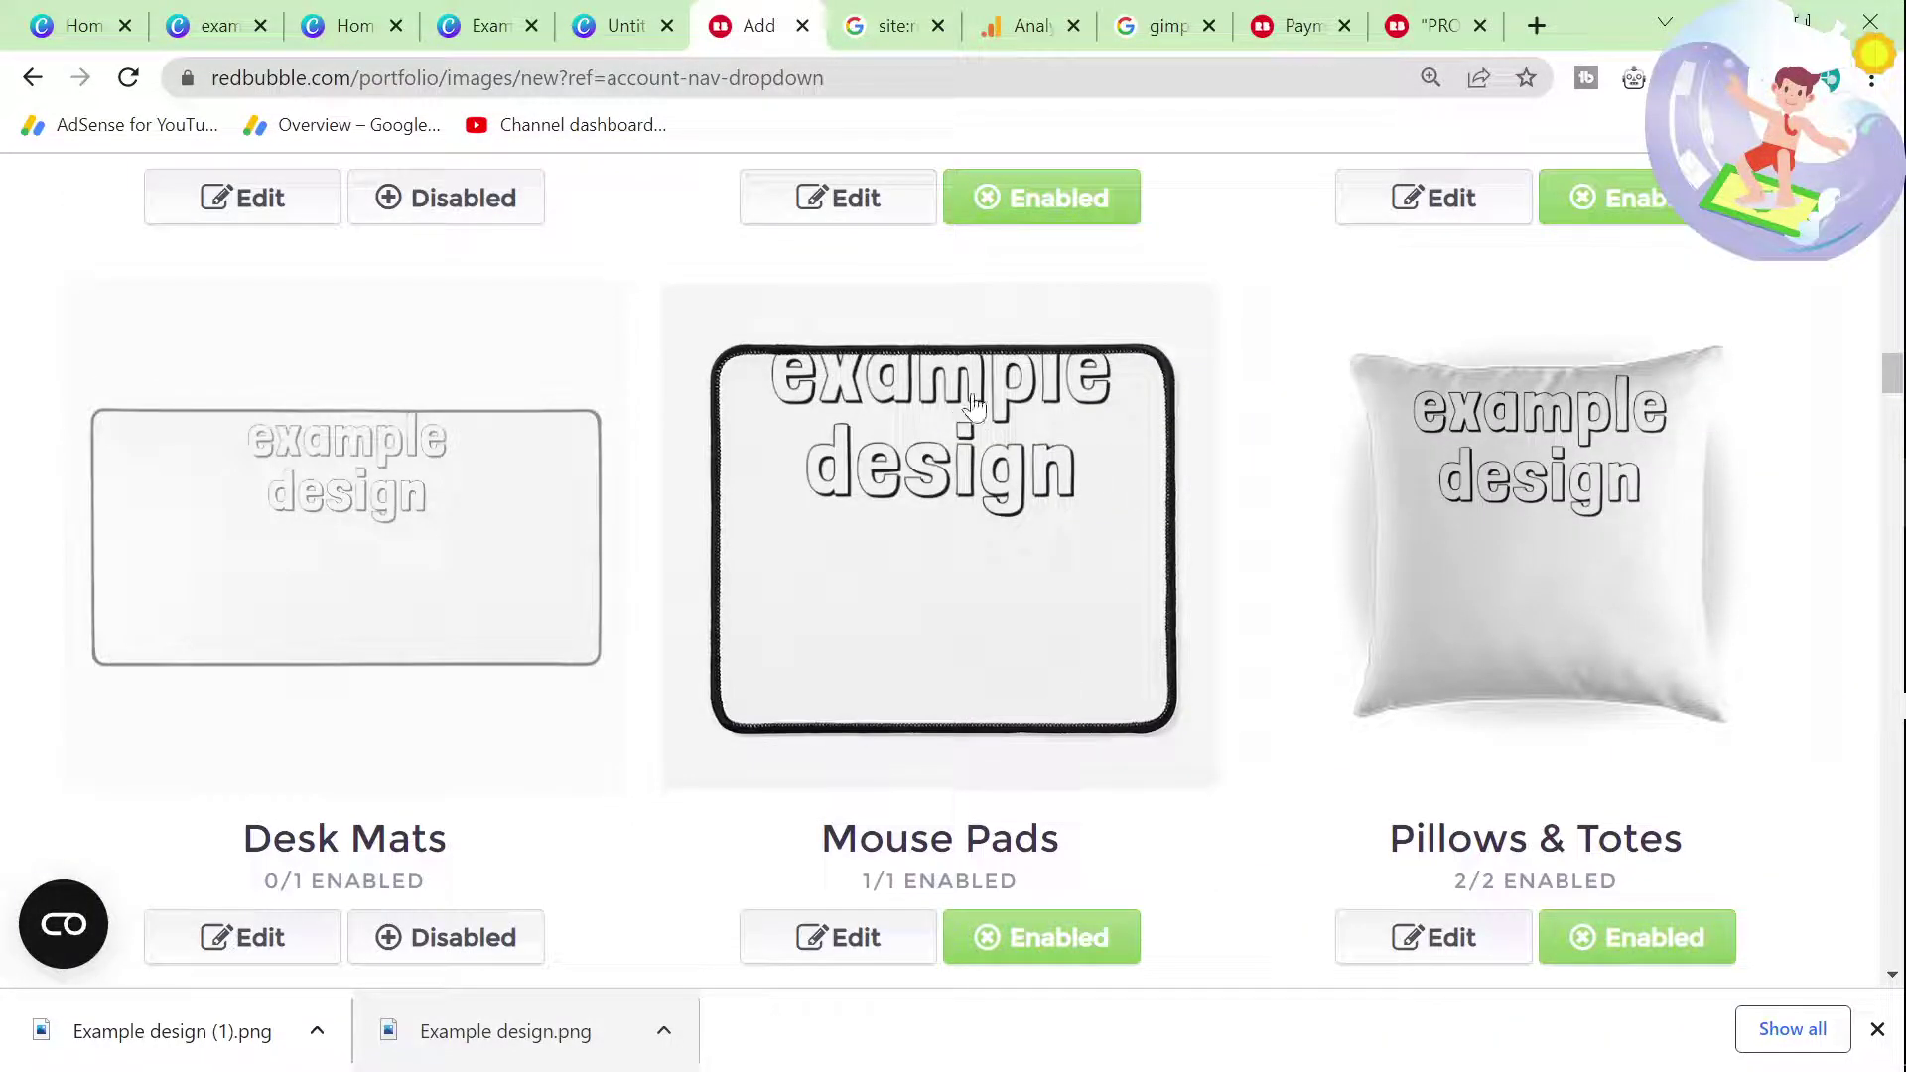
Step: Switch to the Example design in Canva, move its text lower on the page, and return to Redbubble's Add Your Work page
left_click(469, 24)
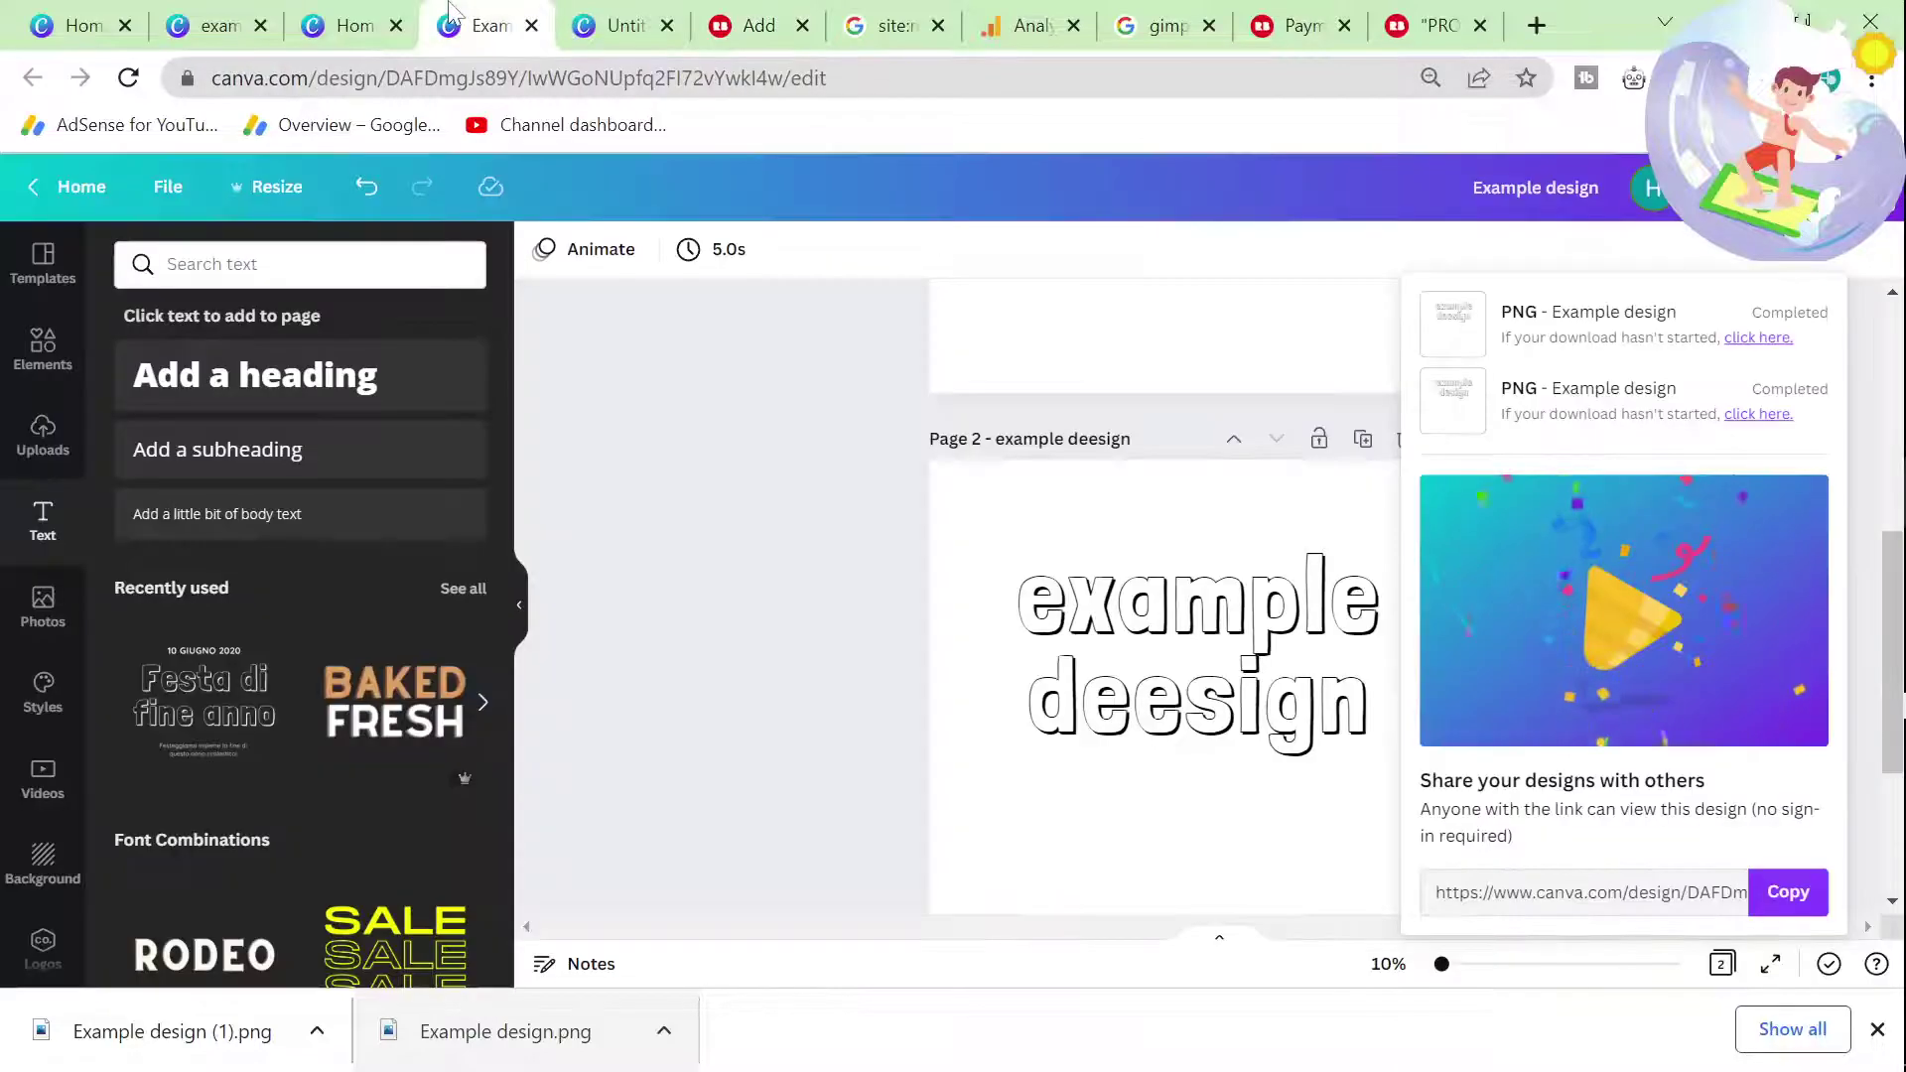
scroll(1148, 532, "up", 4)
left_click_drag(1171, 397, 1172, 537)
left_click(1599, 611)
mouse_move(1320, 553)
left_mouse_down()
mouse_move(1294, 554)
mouse_move(1310, 556)
left_mouse_up()
left_click(1535, 534)
left_click(573, 16)
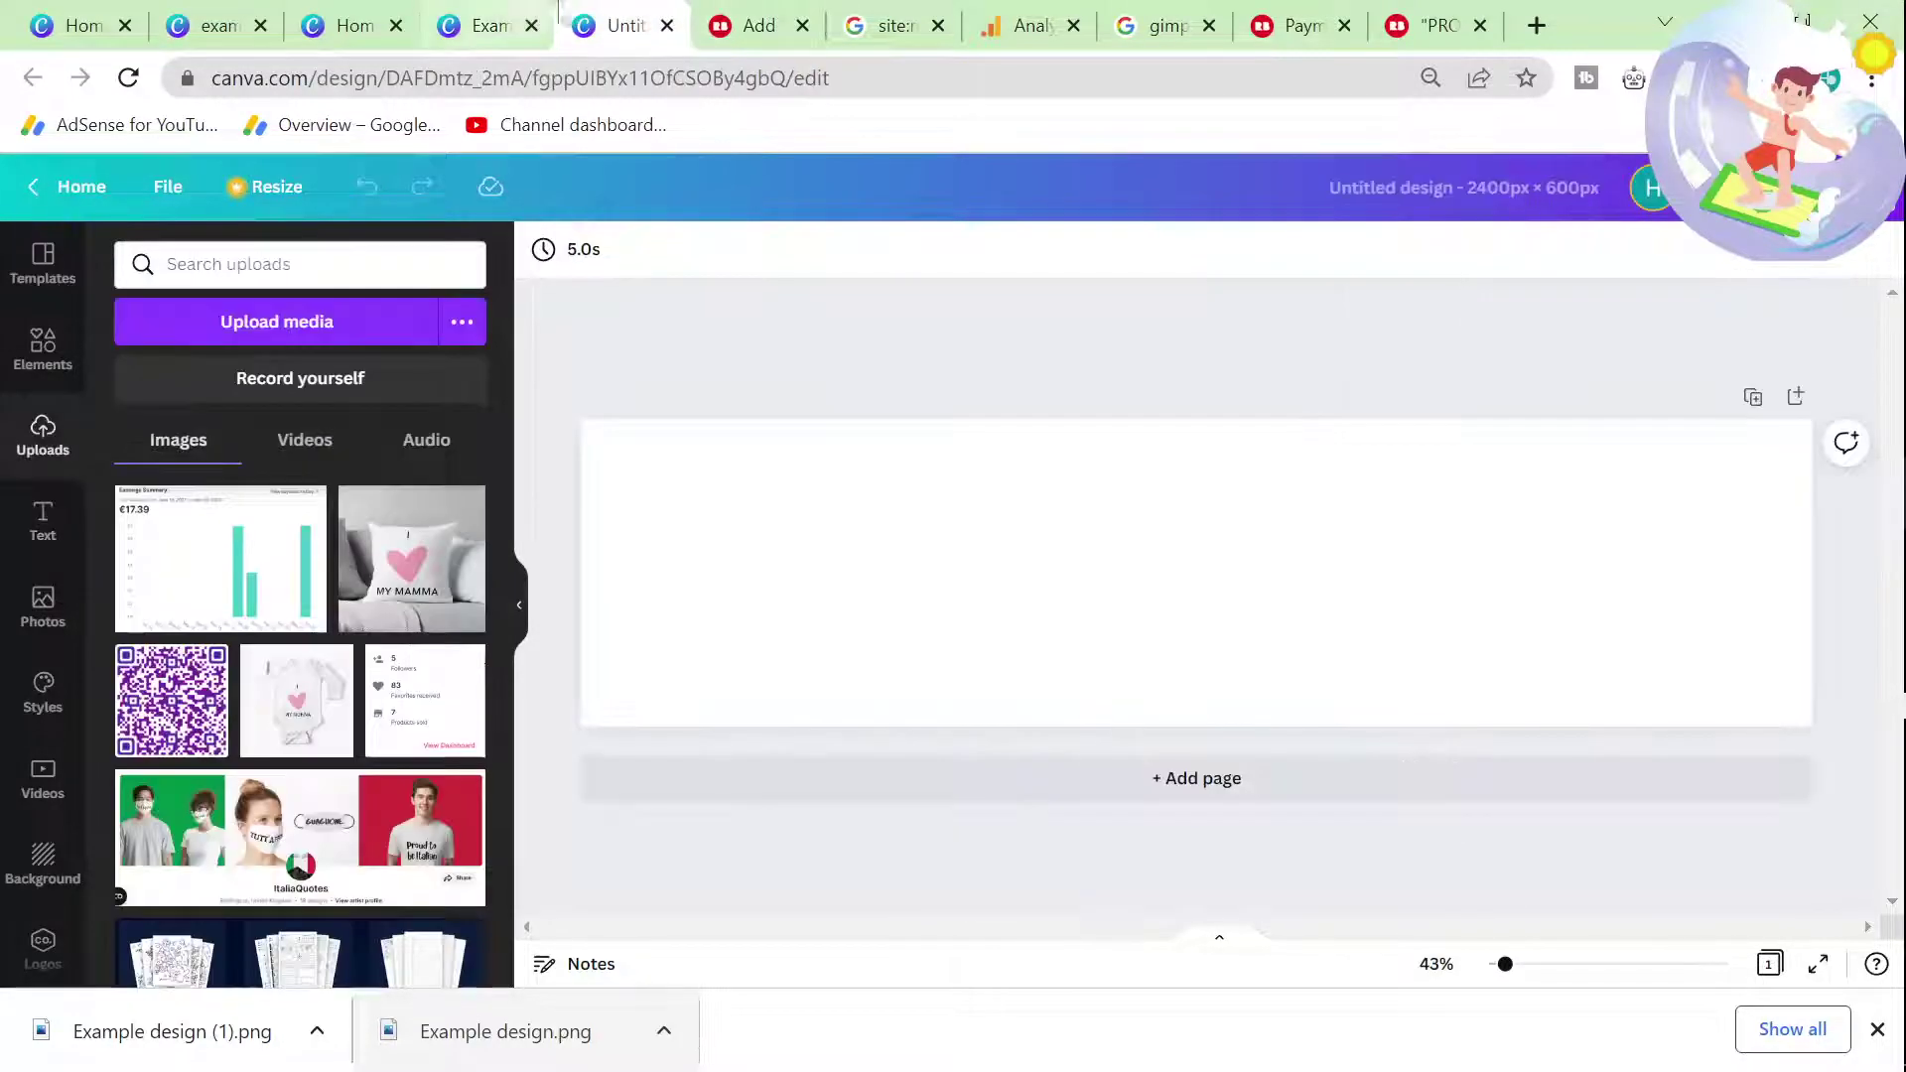
left_click(754, 24)
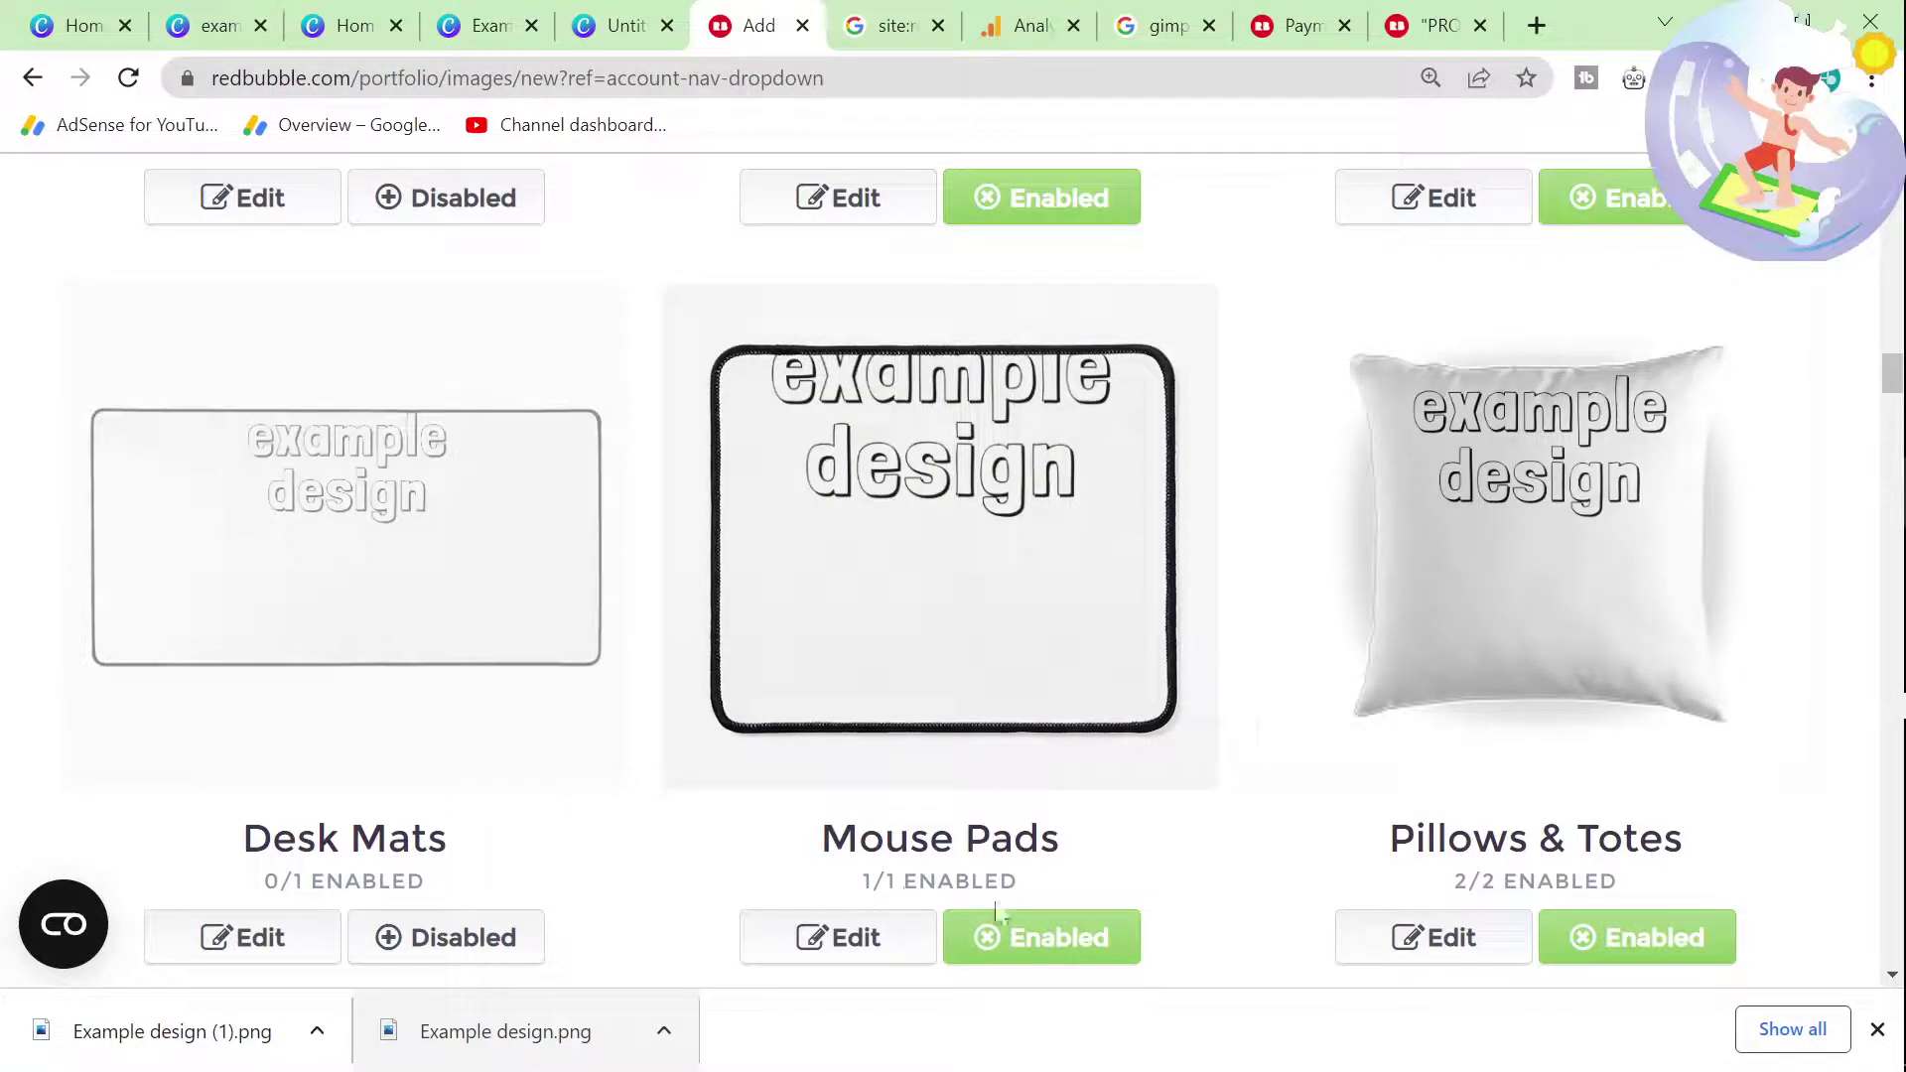
Step: Move the design lower on the Mouse Pads product so the cropped lettering fits, and apply the changes
left_click(851, 941)
left_click_drag(731, 553, 737, 775)
scroll(1611, 831, "down", 10)
scroll(953, 536, "up", 2)
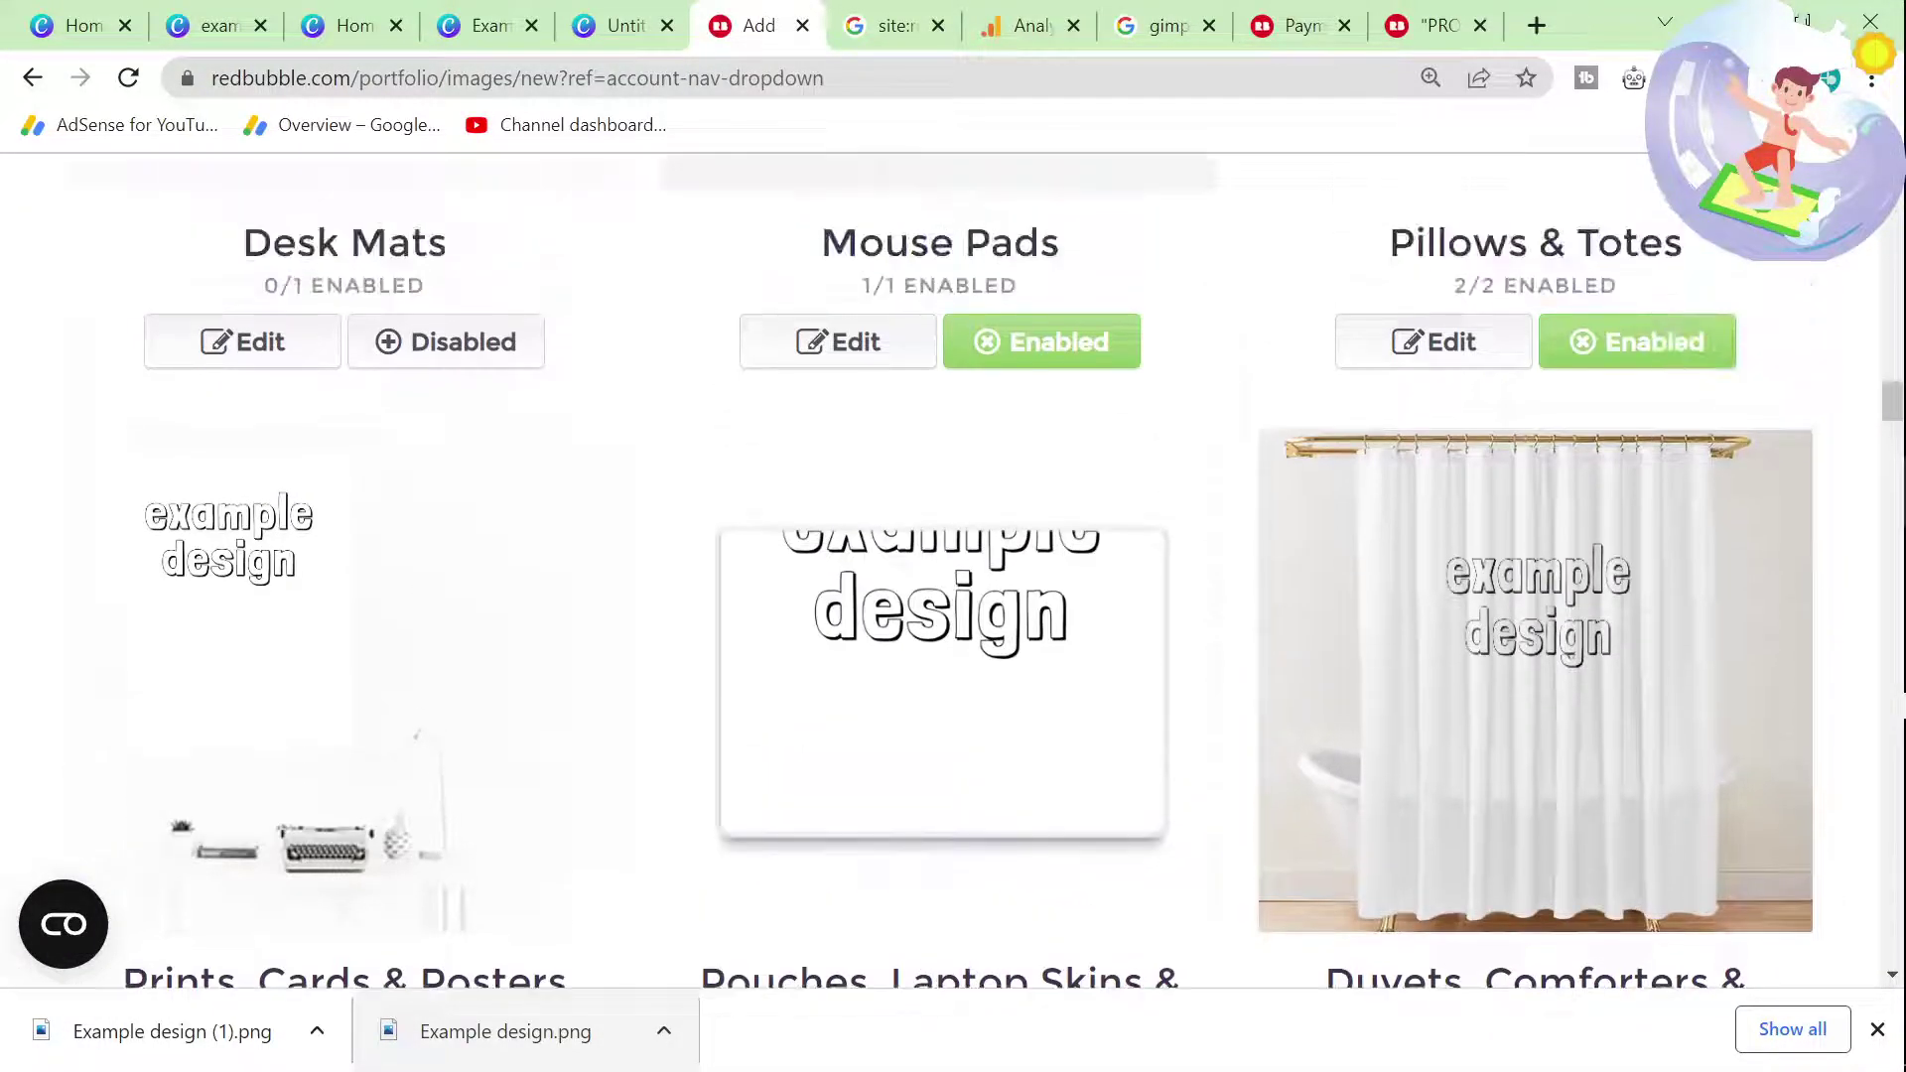
Step: Set the work's media categories to Design & Illustration and Digital Art
scroll(457, 541, "down", 10)
scroll(457, 541, "up", 2)
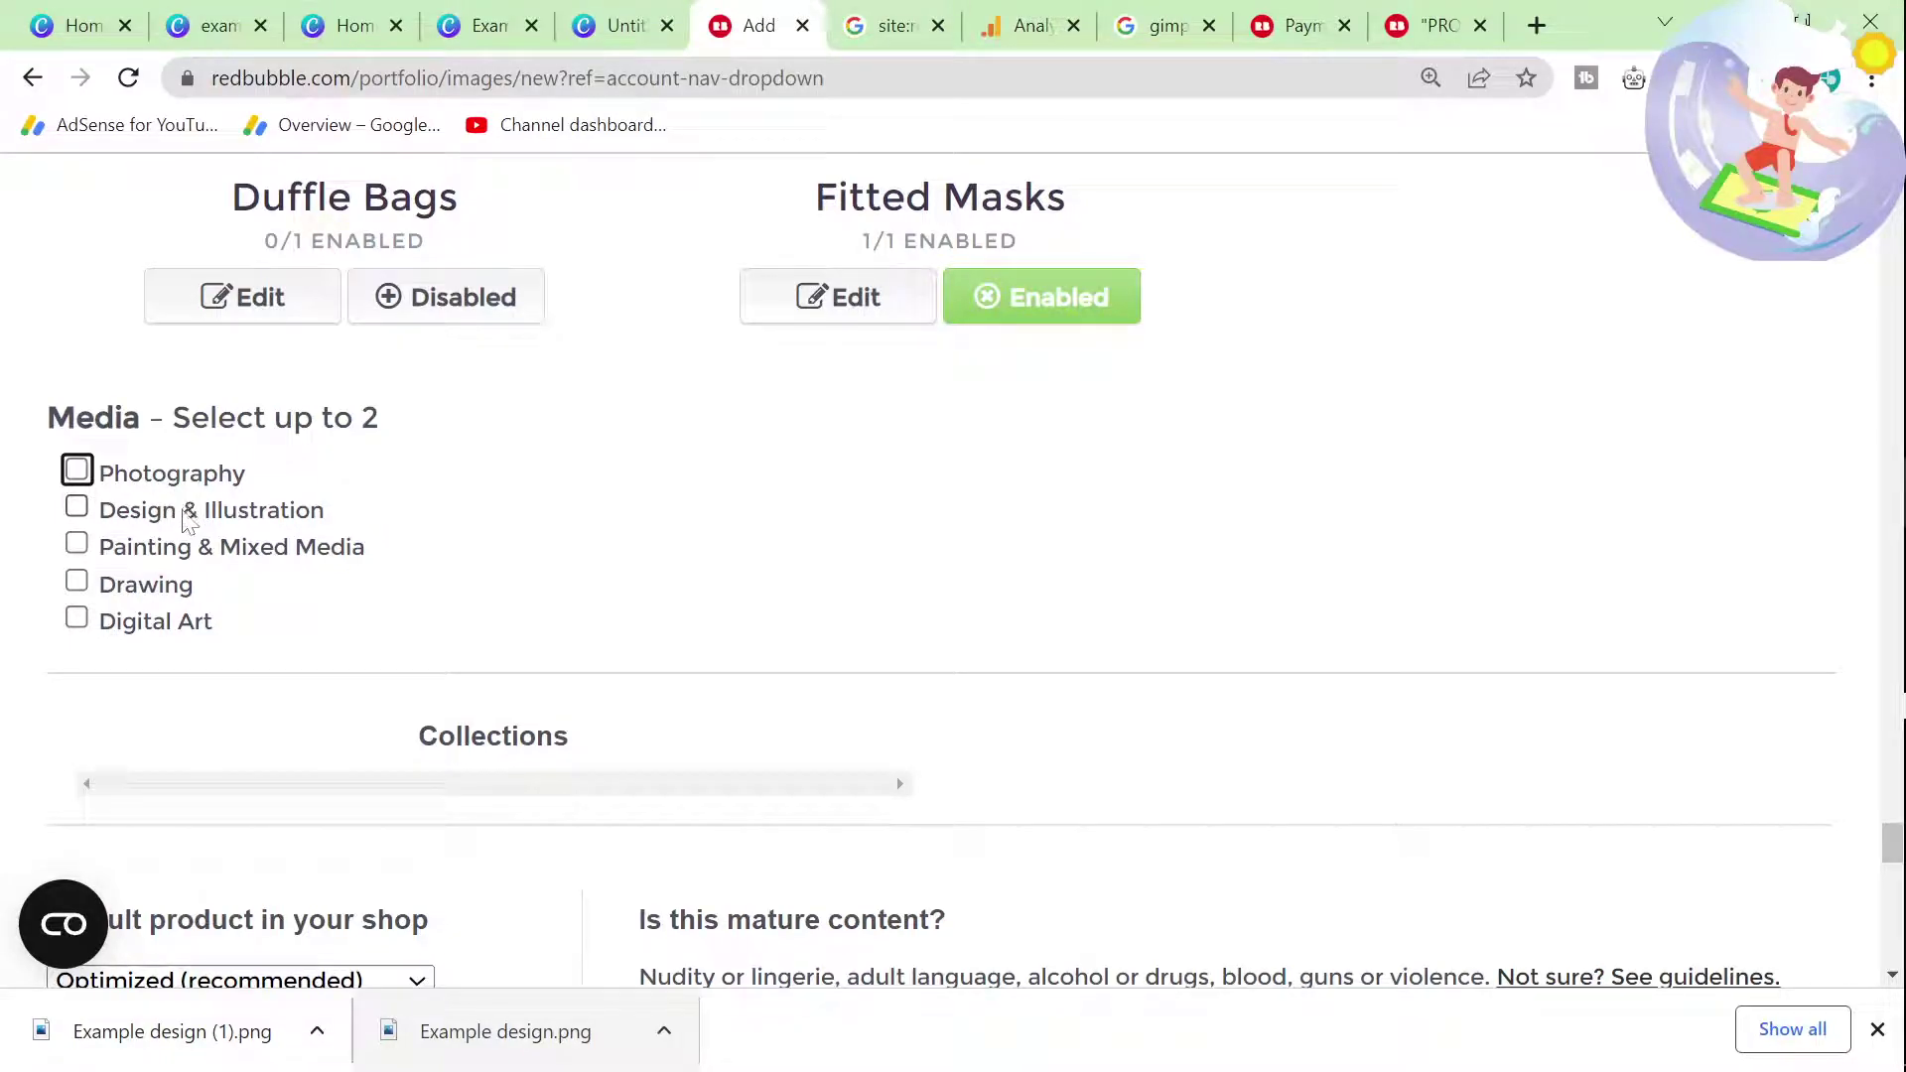
left_click(188, 561)
left_click(181, 621)
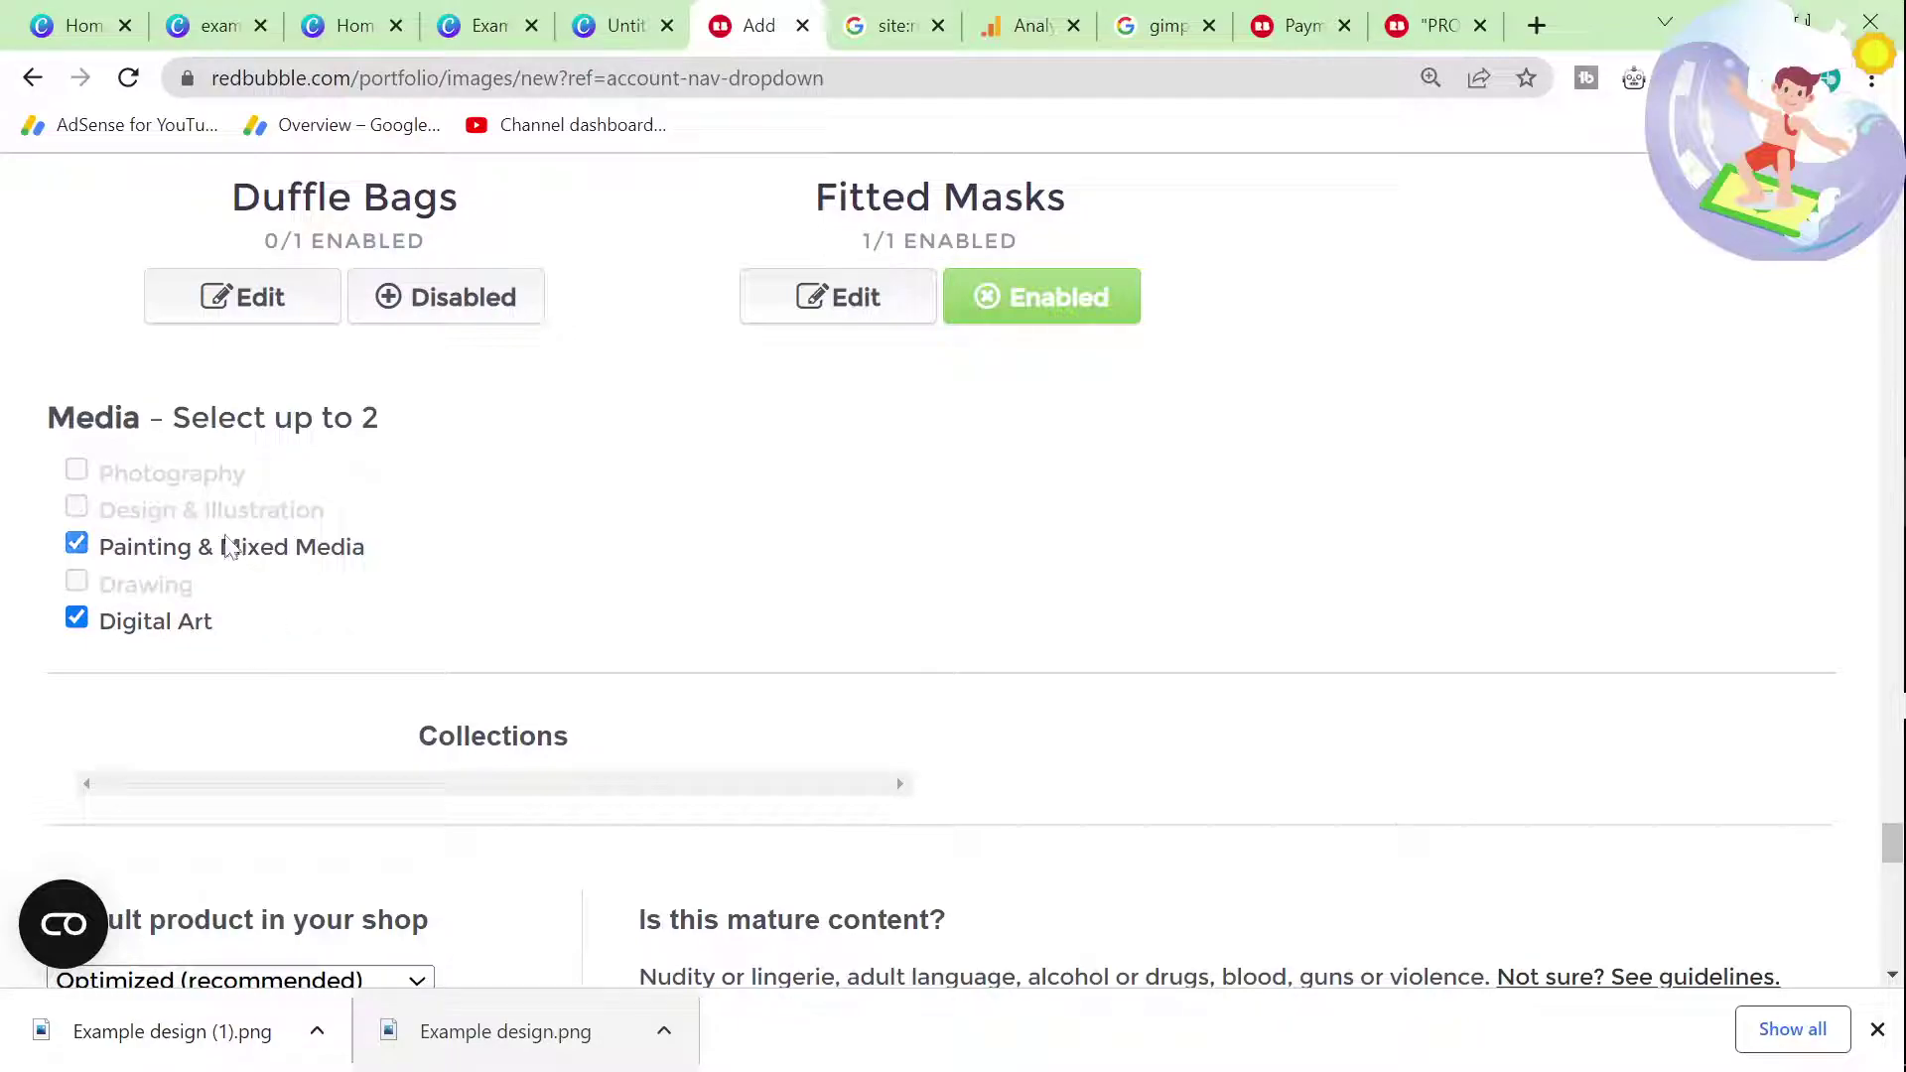
left_click(228, 547)
left_click(198, 509)
Step: Mark the work as not mature content and set the default shop product to T-Shirt
scroll(318, 616, "down", 6)
left_click(765, 442)
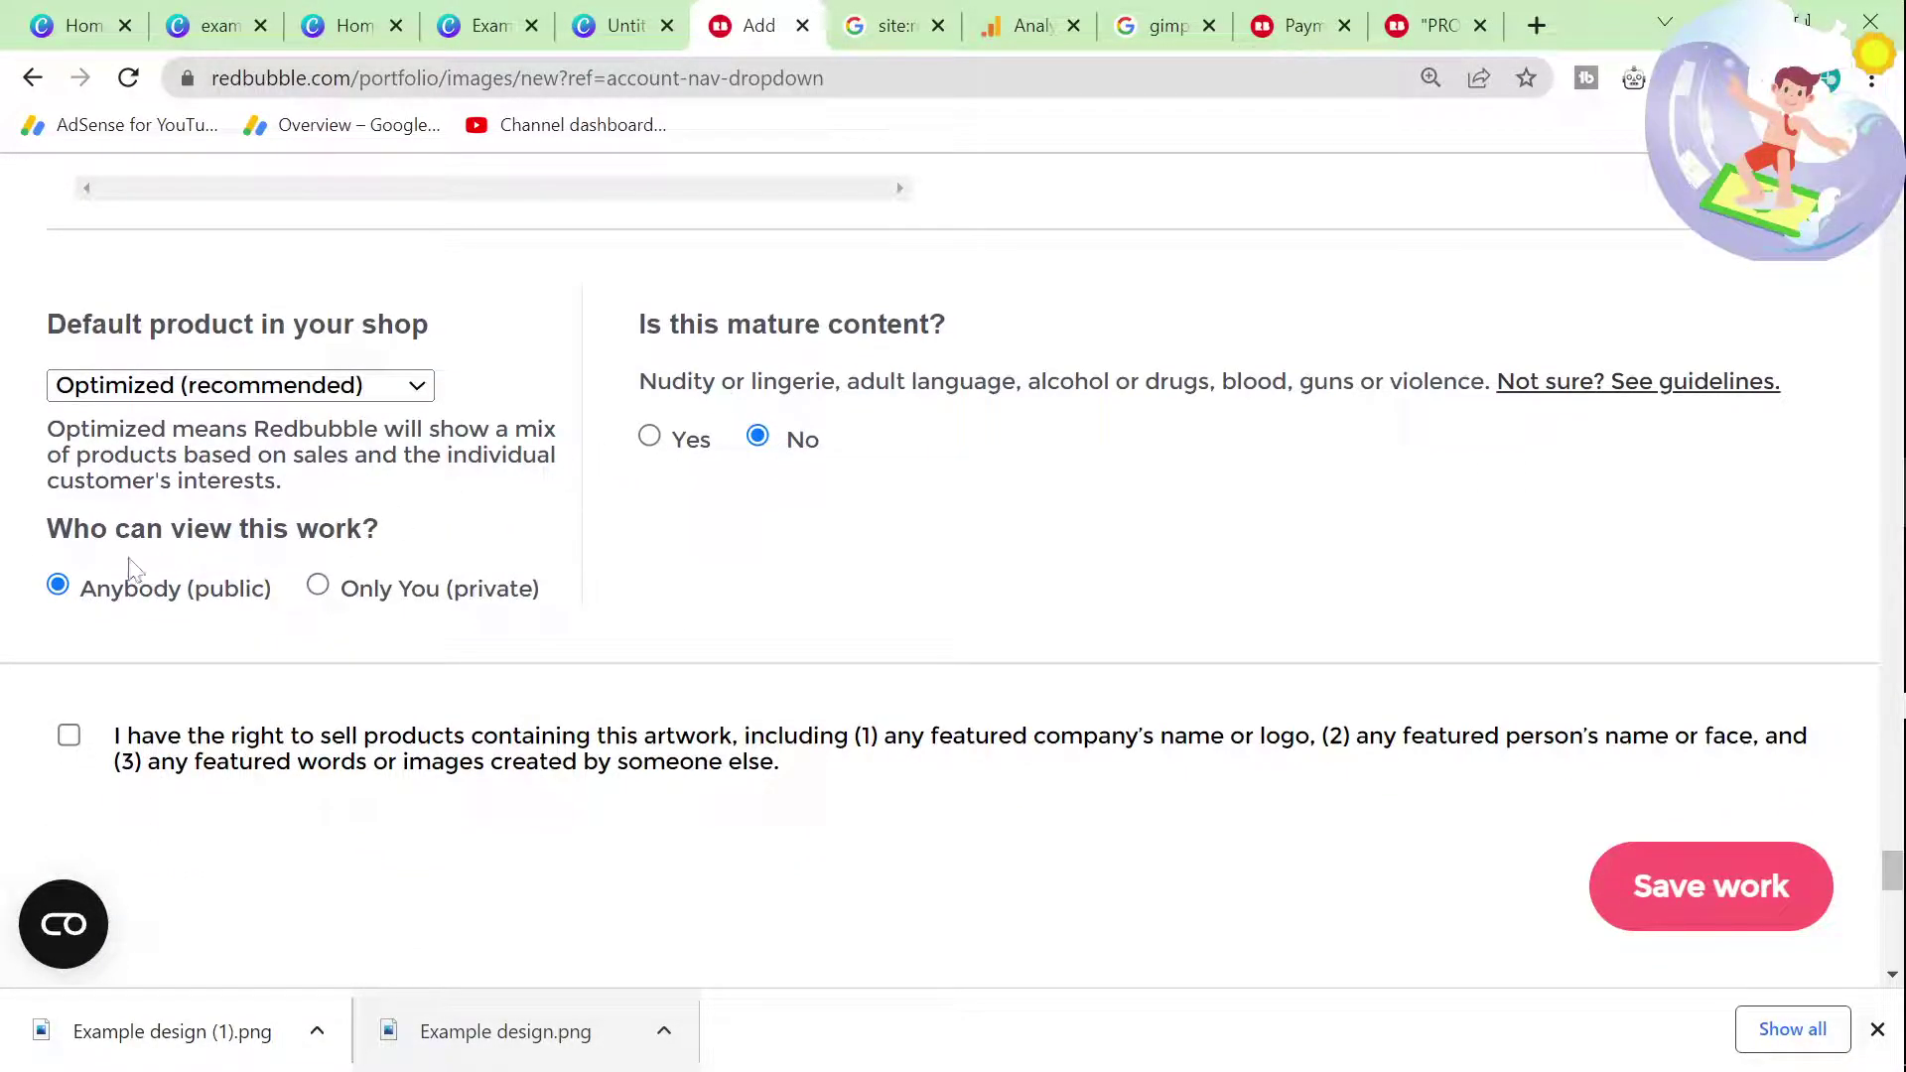
left_click(276, 397)
left_click(236, 617)
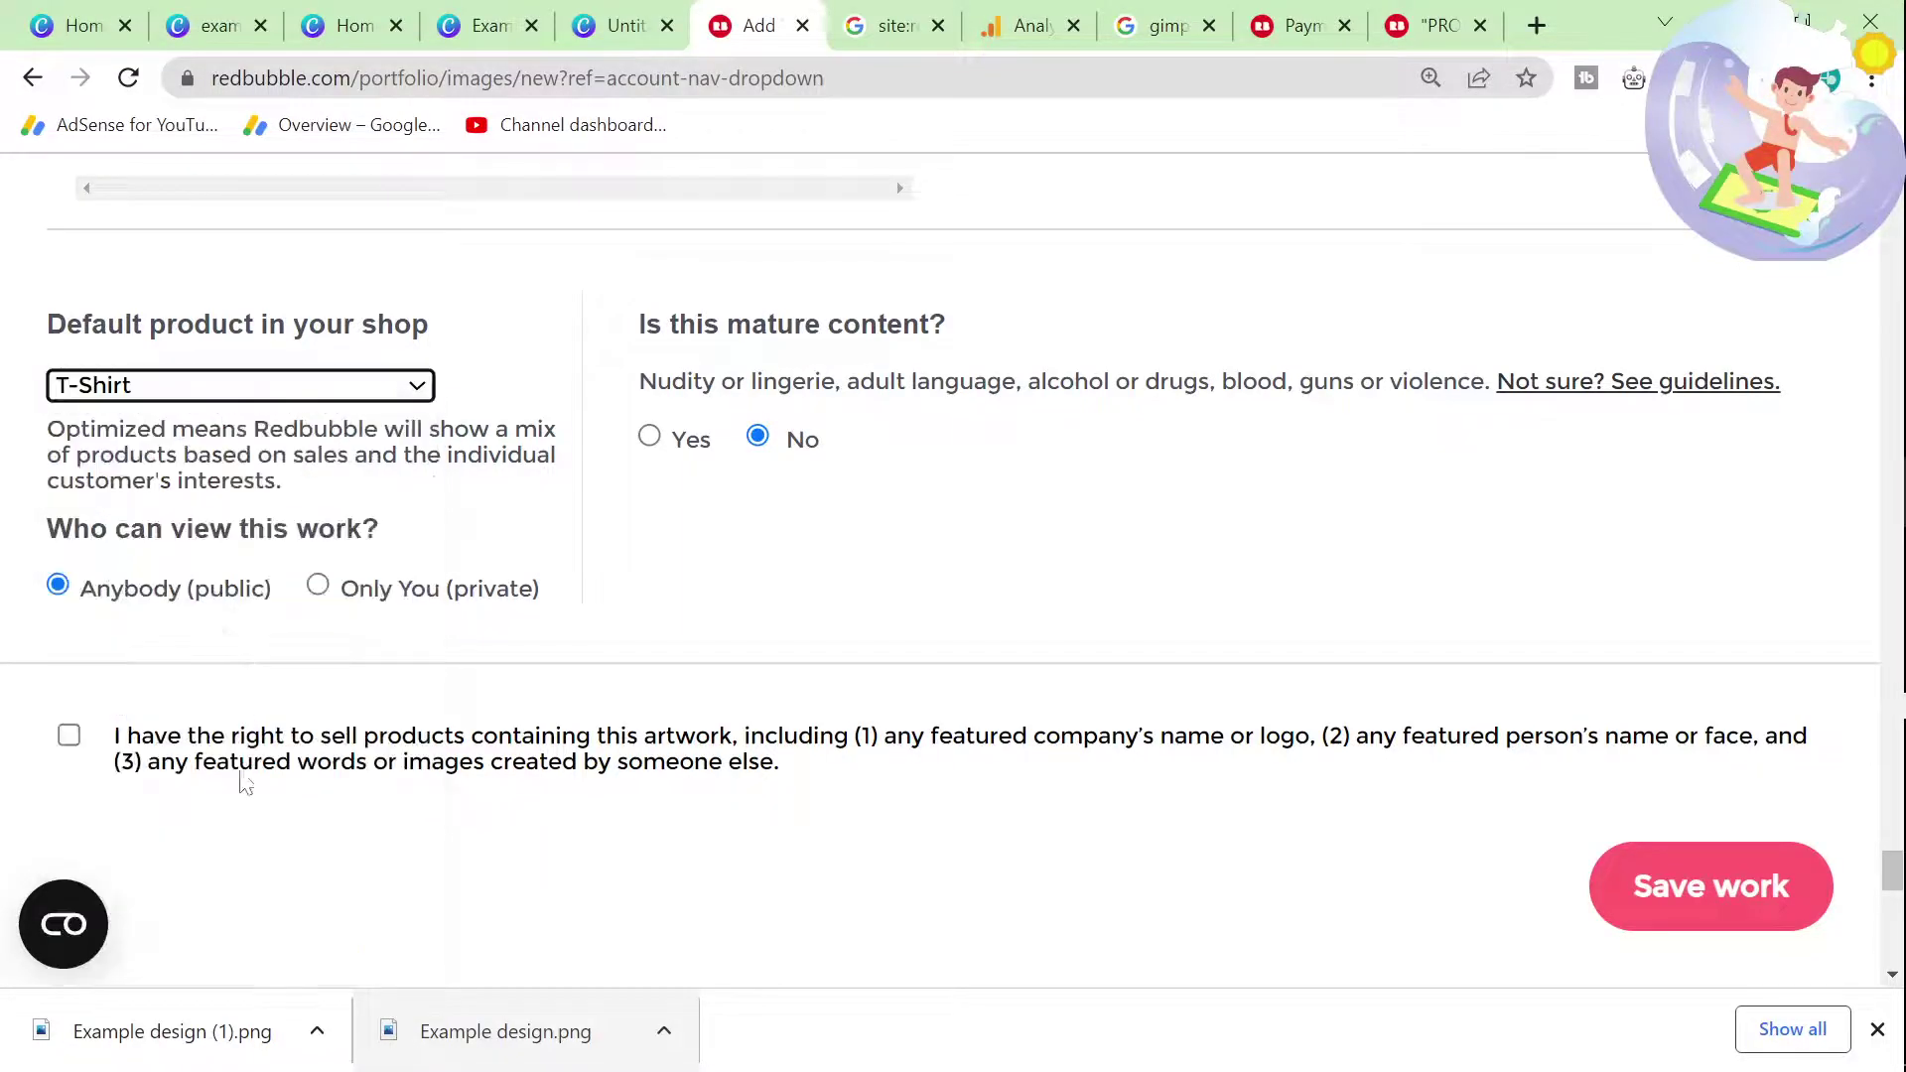
Step: Confirm the right to sell products containing this artwork and save the work
left_click(139, 767)
left_click(1659, 884)
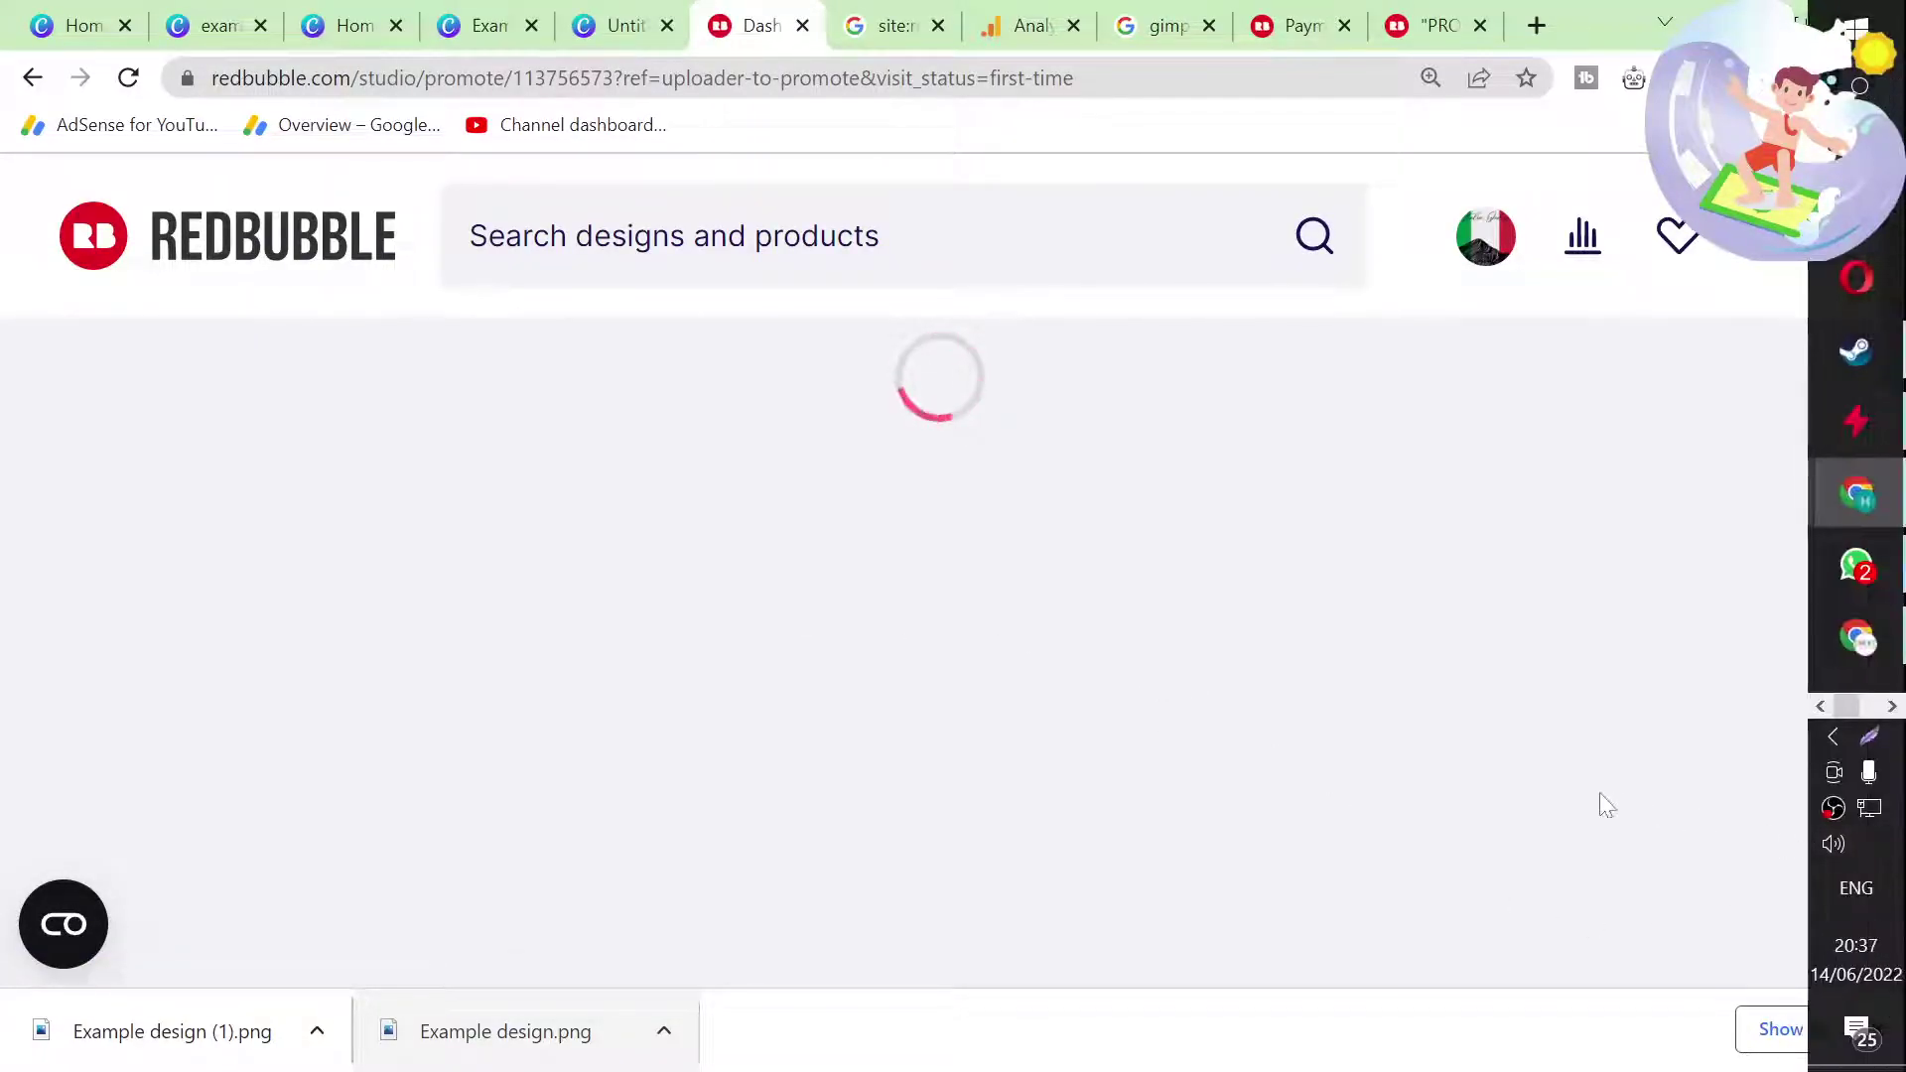
Step: Open the portfolio management page listing the shop's works
scroll(920, 614, "down", 7)
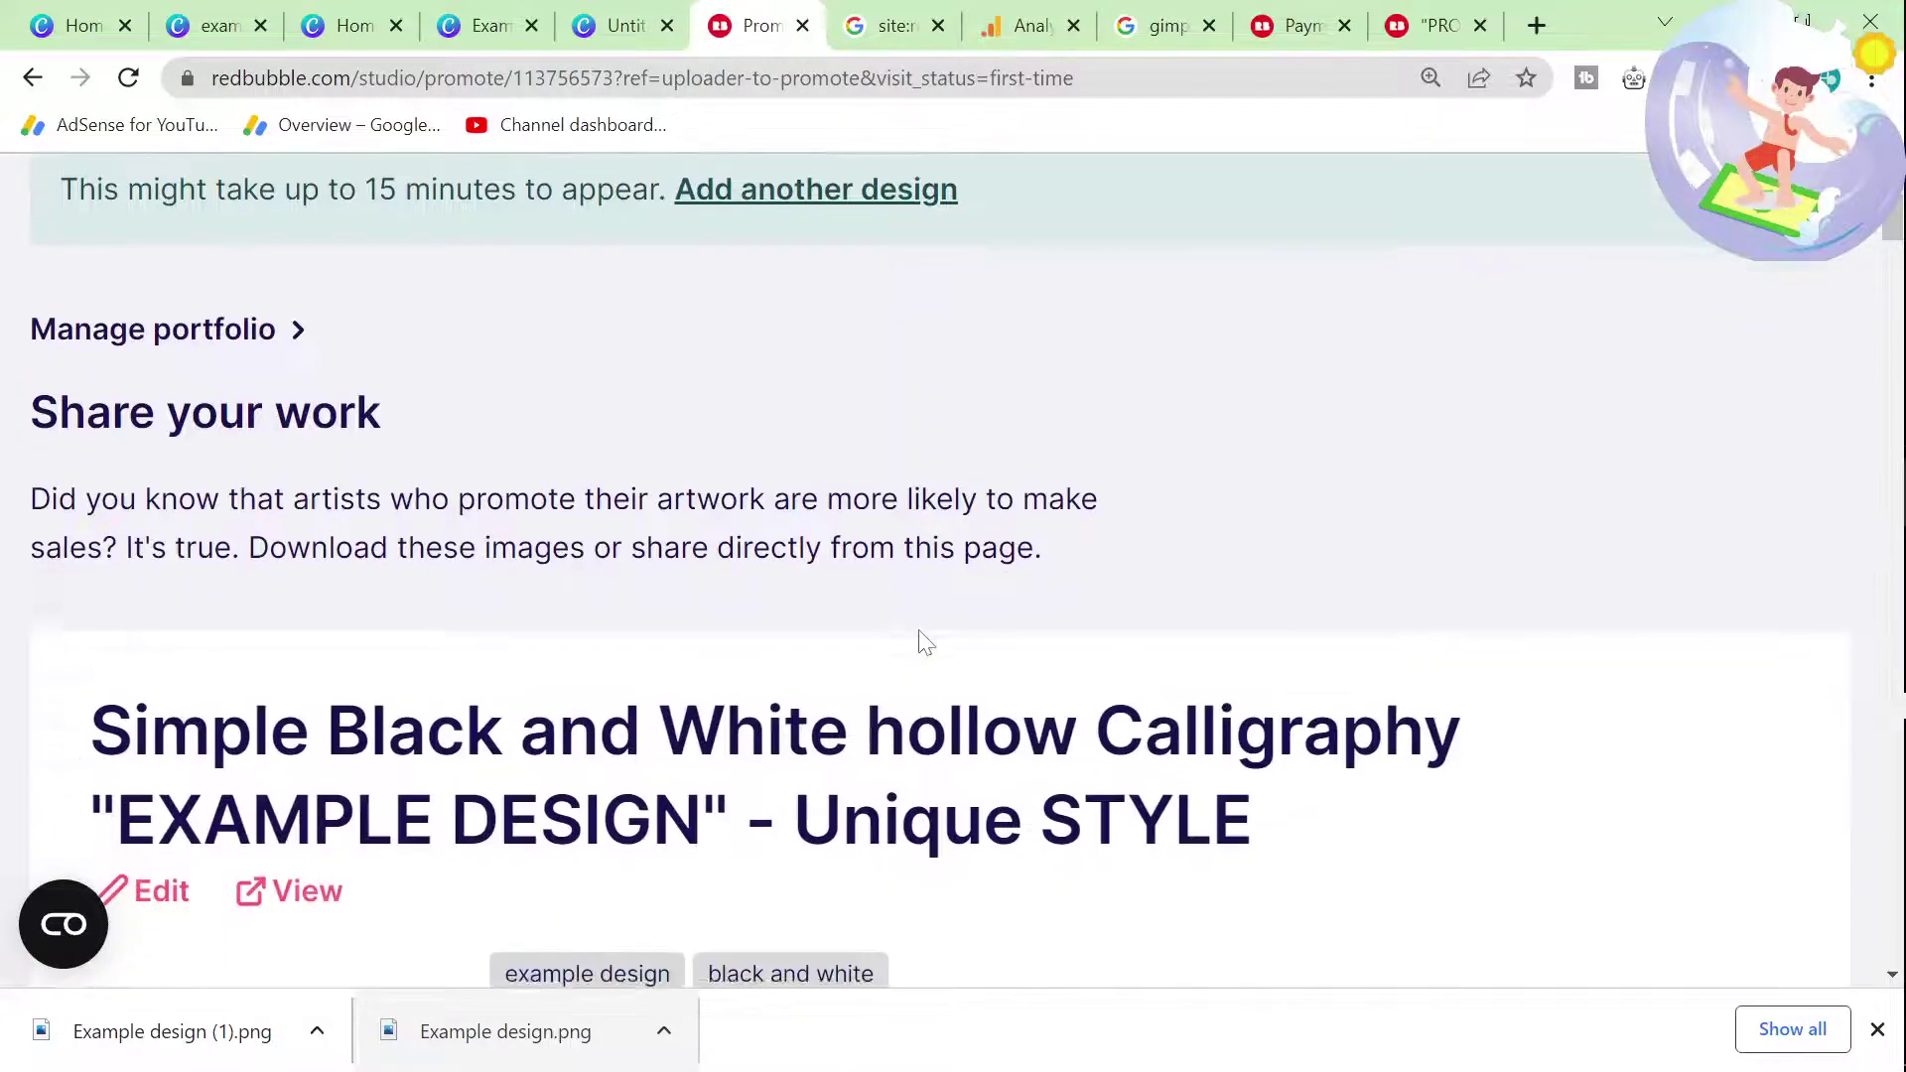
scroll(927, 638, "up", 7)
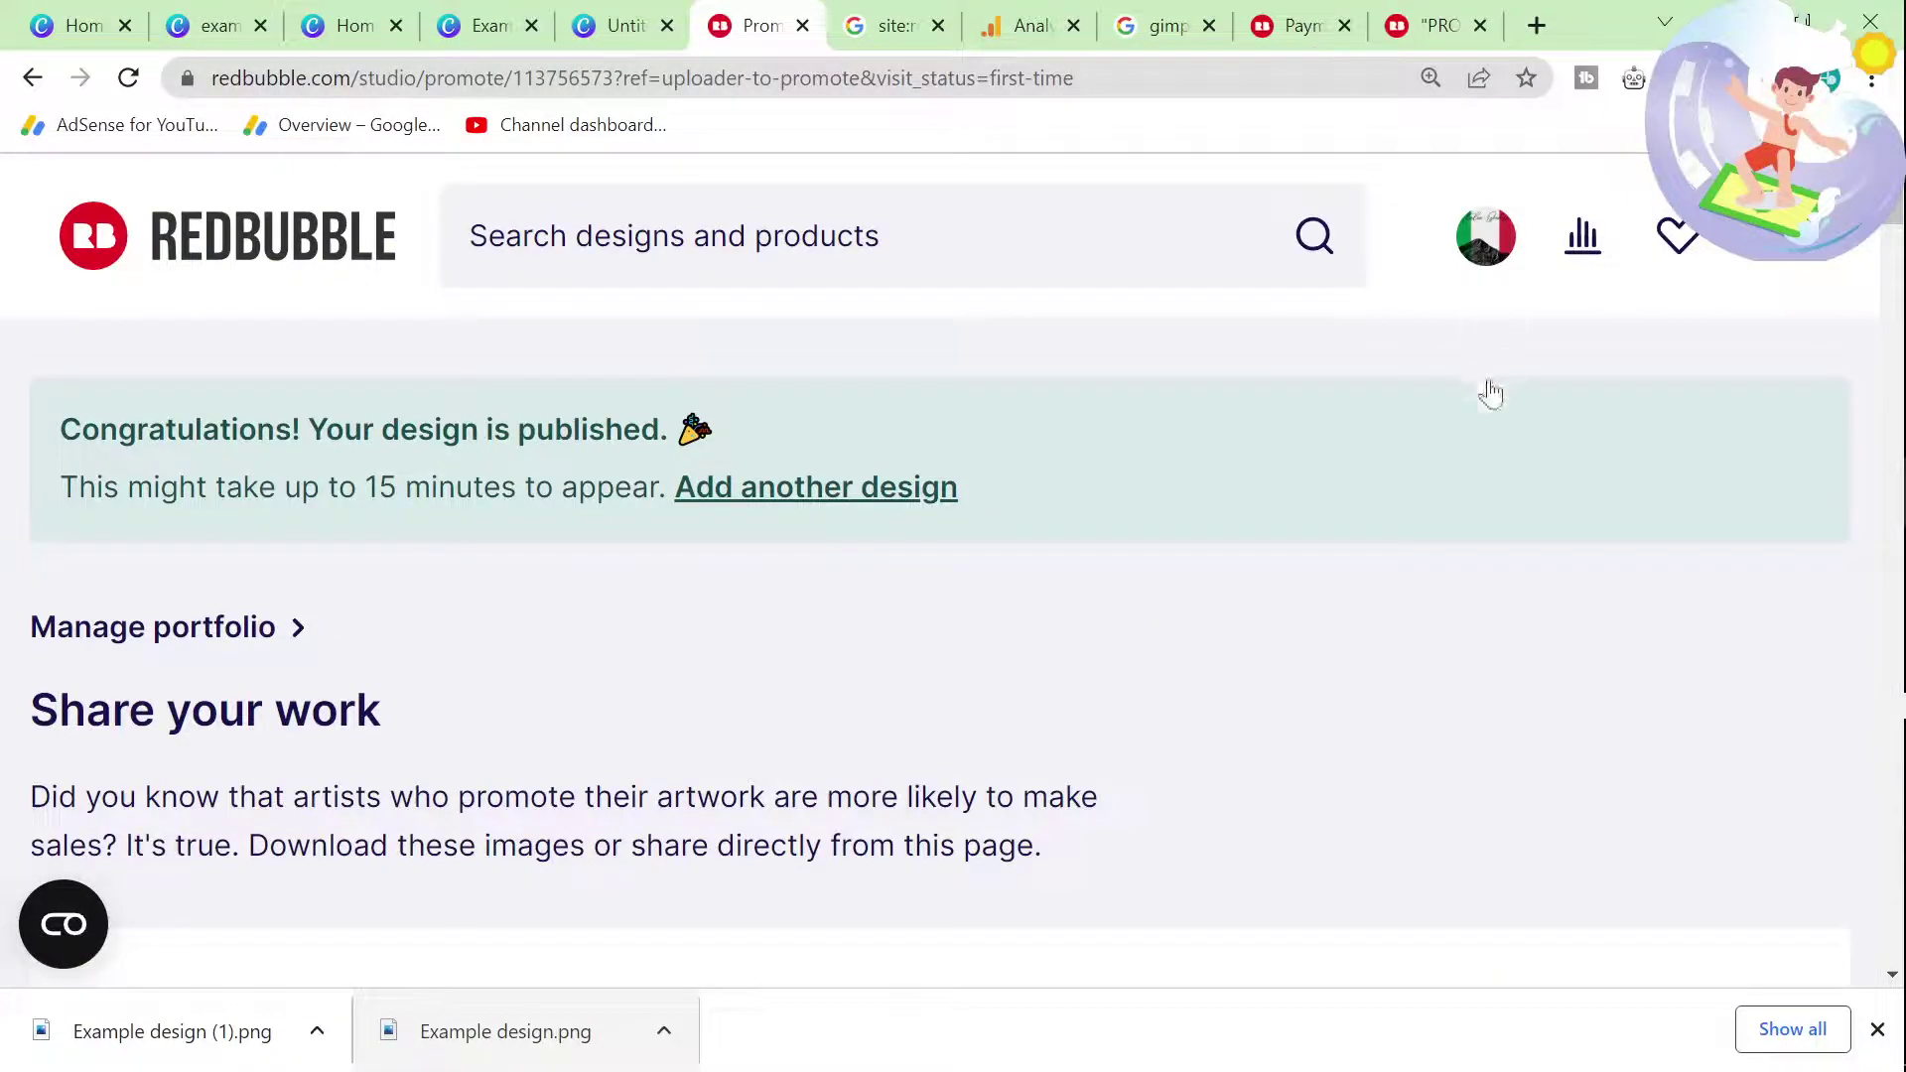
mouse_move(1499, 283)
left_click(1427, 794)
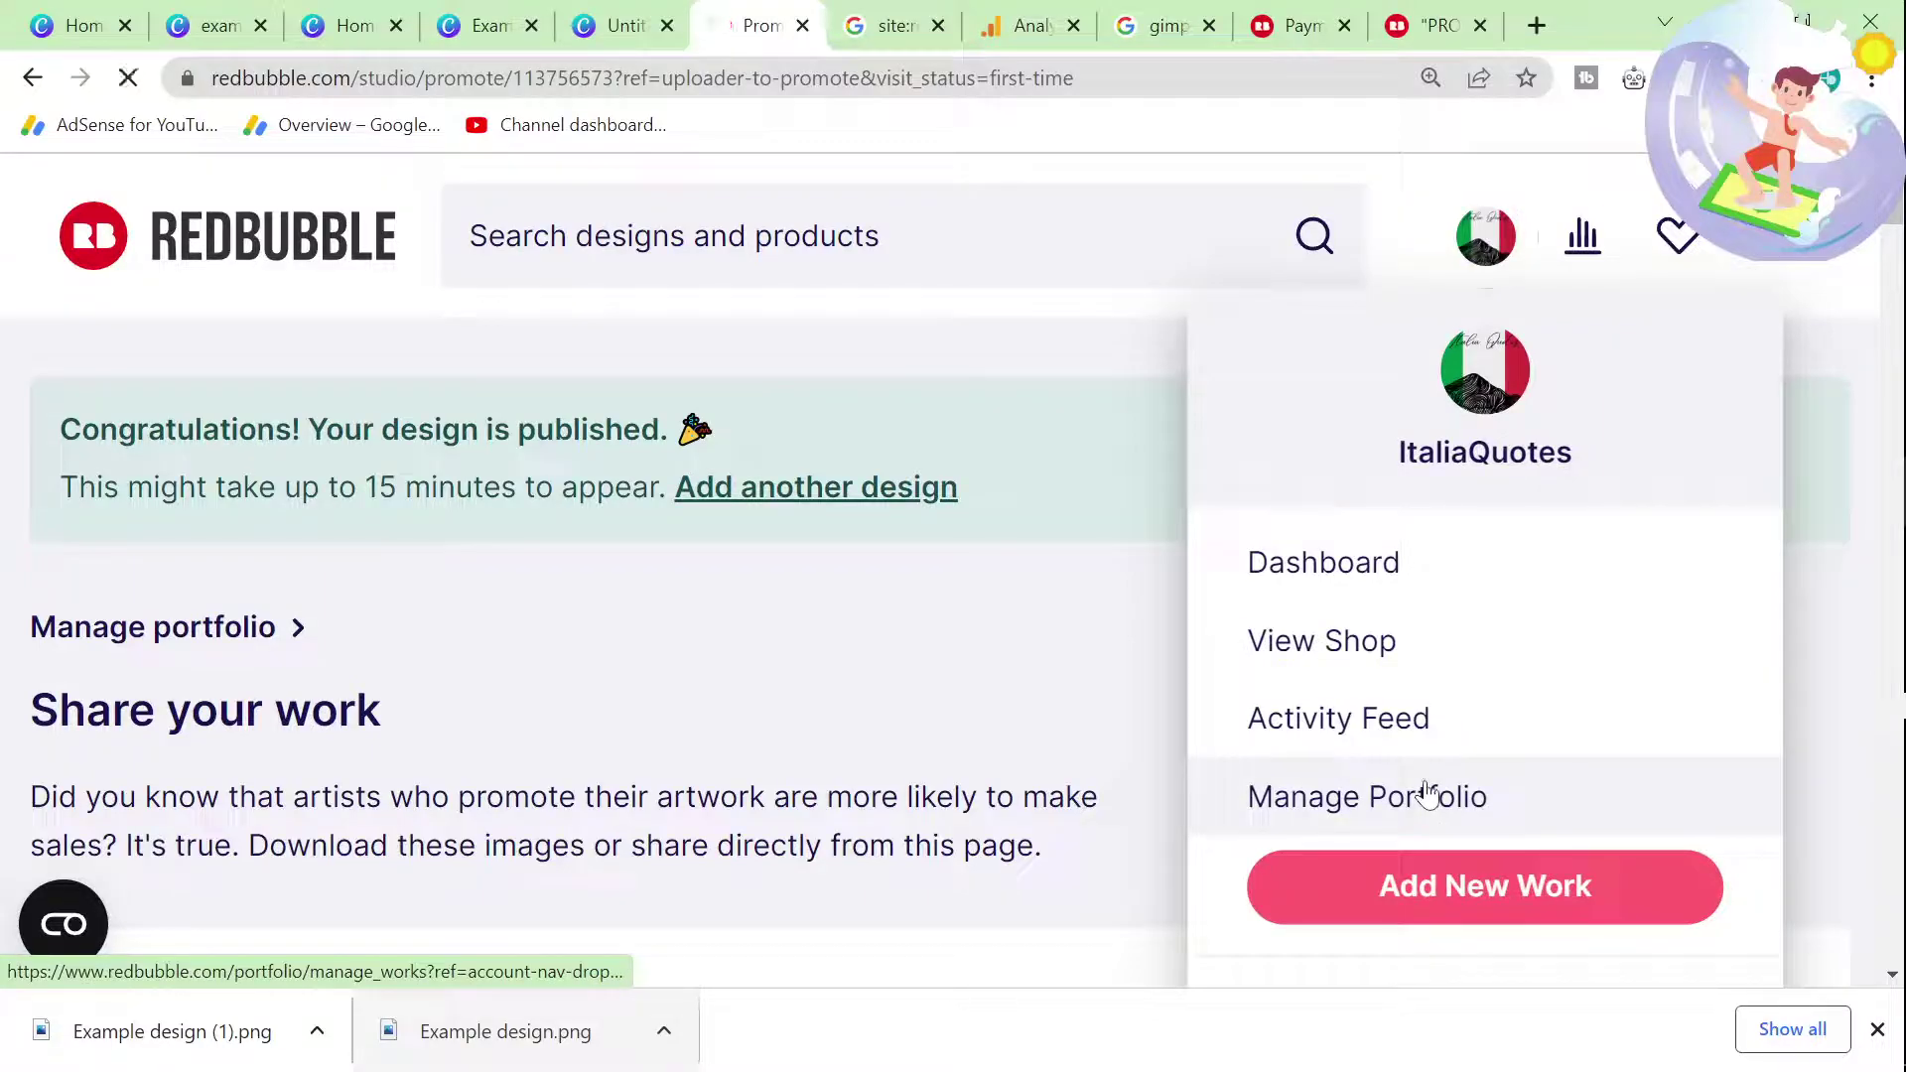
Step: Look through the works in the portfolio, from the newest example design to the older Italian expression designs
scroll(1056, 568, "down", 6)
scroll(993, 645, "down", 7)
scroll(914, 722, "up", 4)
scroll(914, 722, "down", 15)
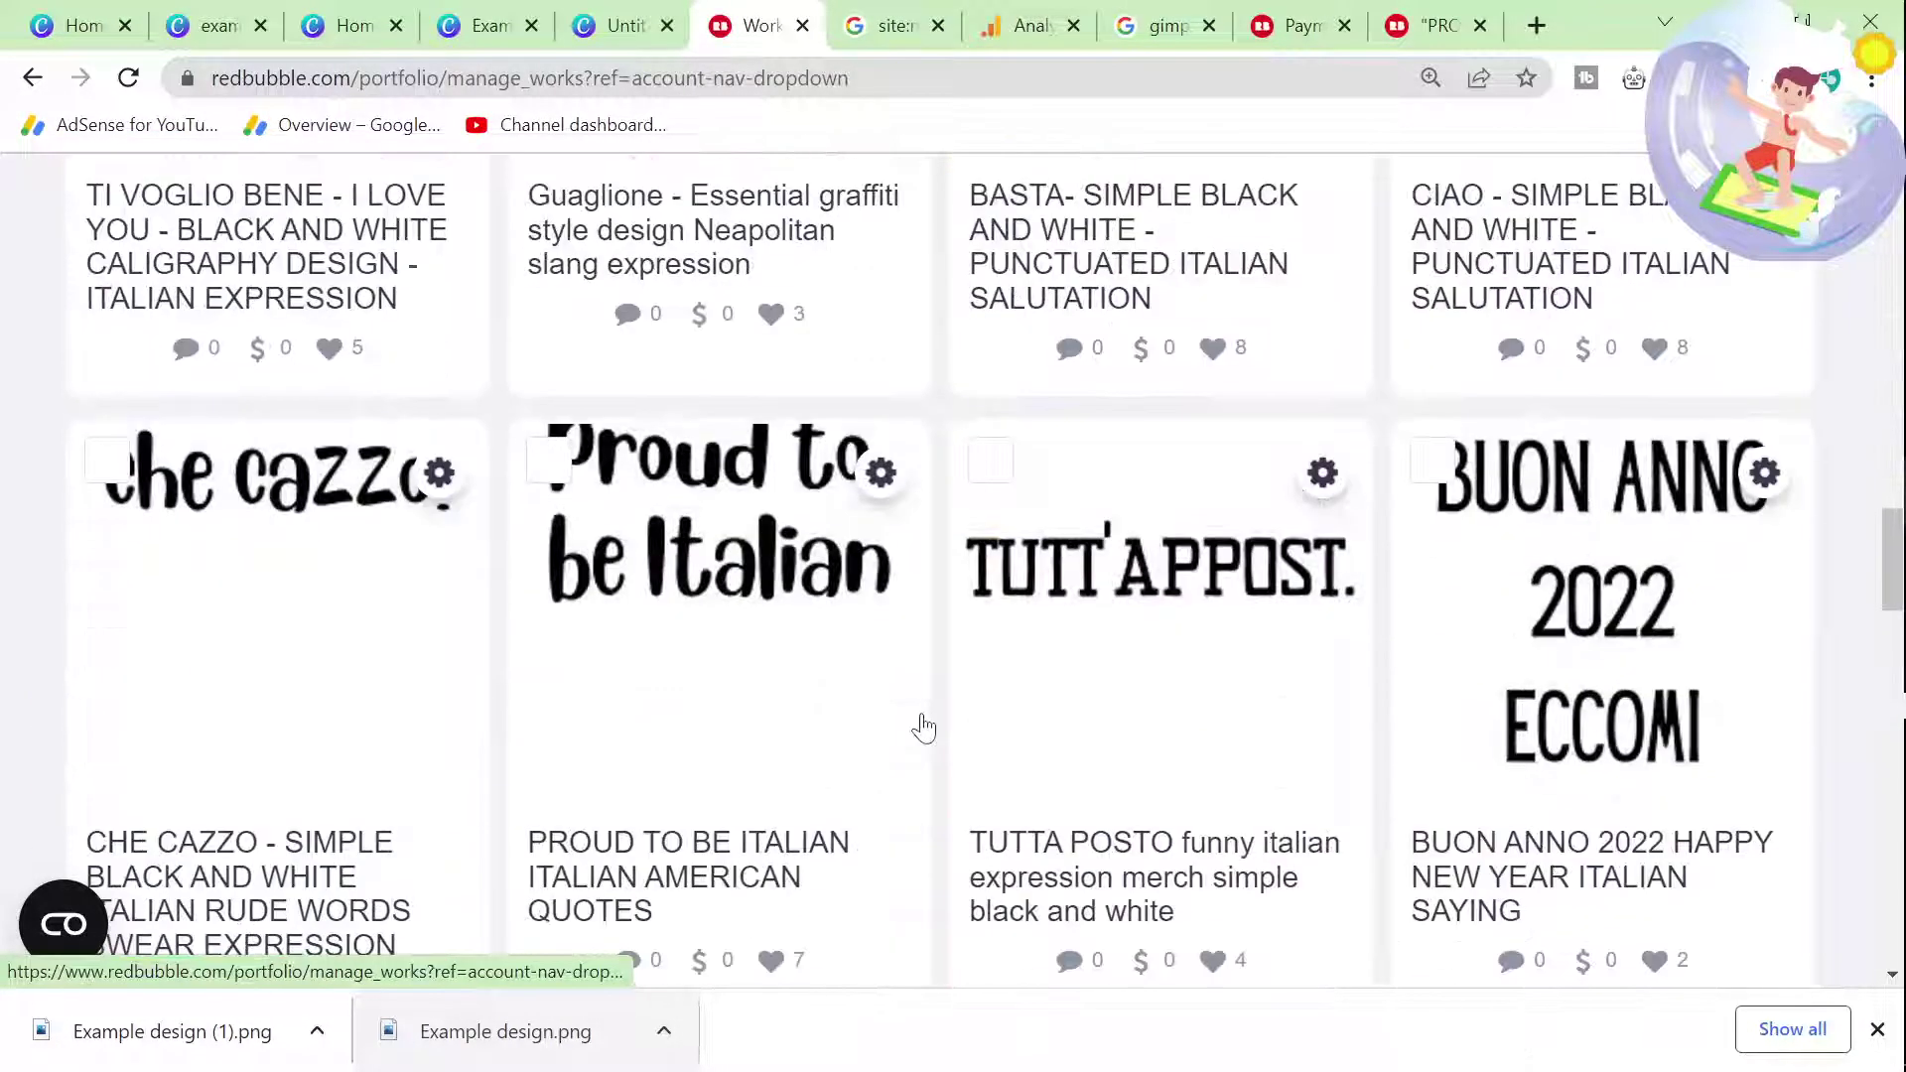
scroll(923, 727, "down", 8)
scroll(924, 728, "up", 1)
scroll(923, 727, "down", 2)
scroll(924, 727, "up", 4)
scroll(923, 728, "up", 20)
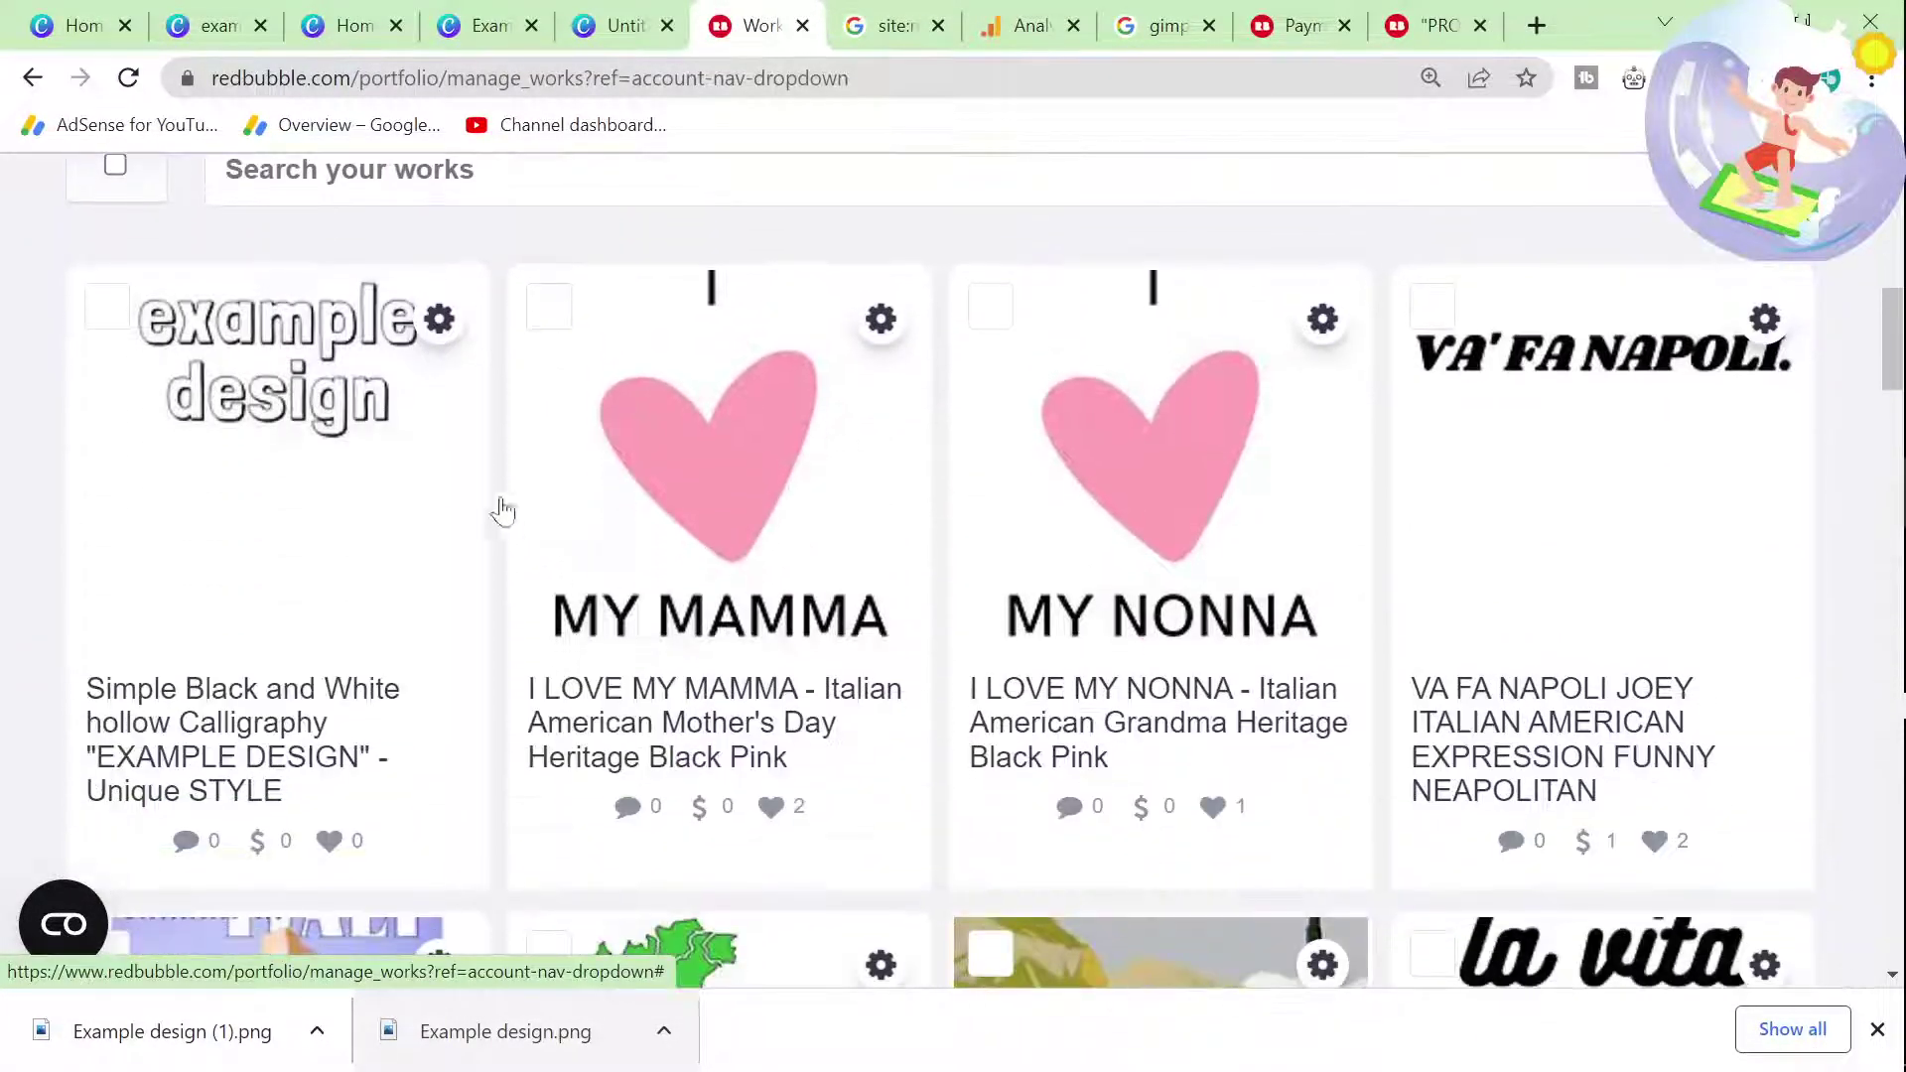
Step: Copy the settings of the "EXAMPLE DESIGN" work to start a new upload
left_click(439, 319)
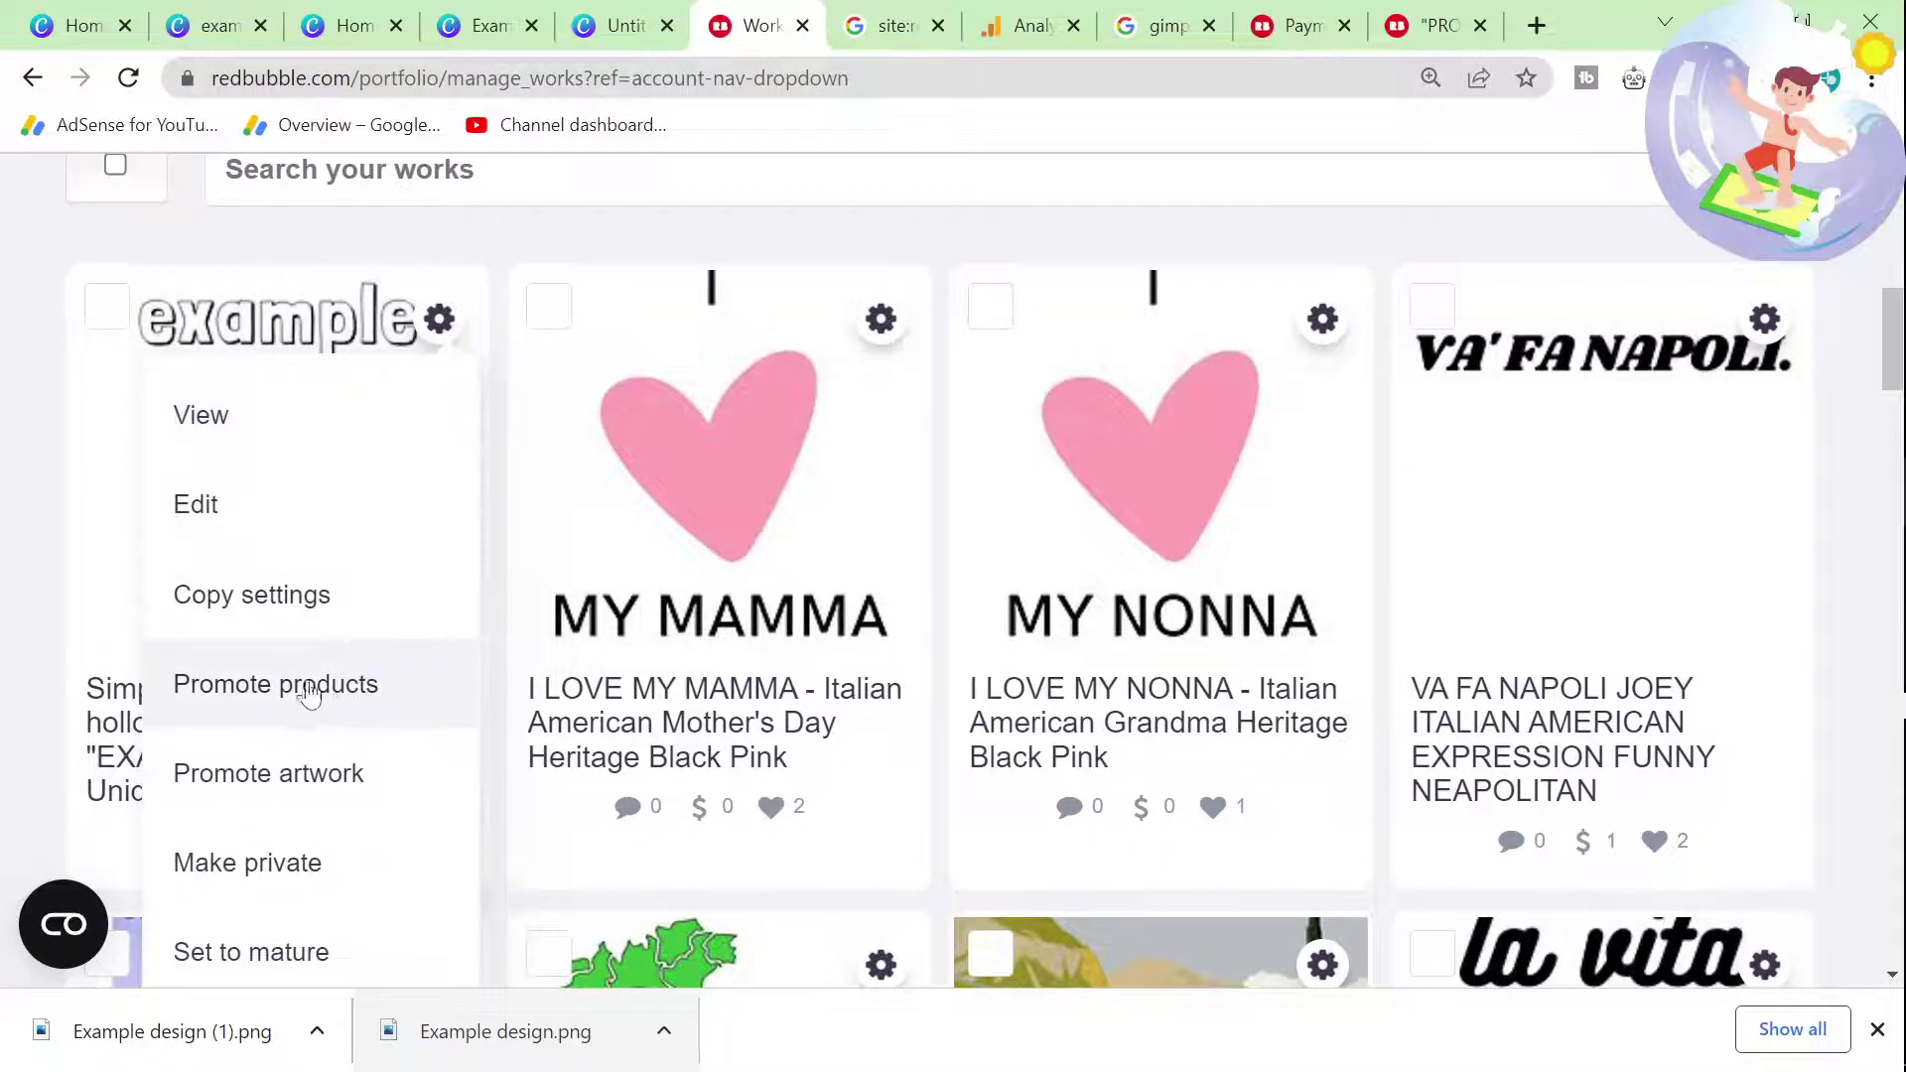
scroll(301, 729, "down", 1)
scroll(298, 724, "up", 1)
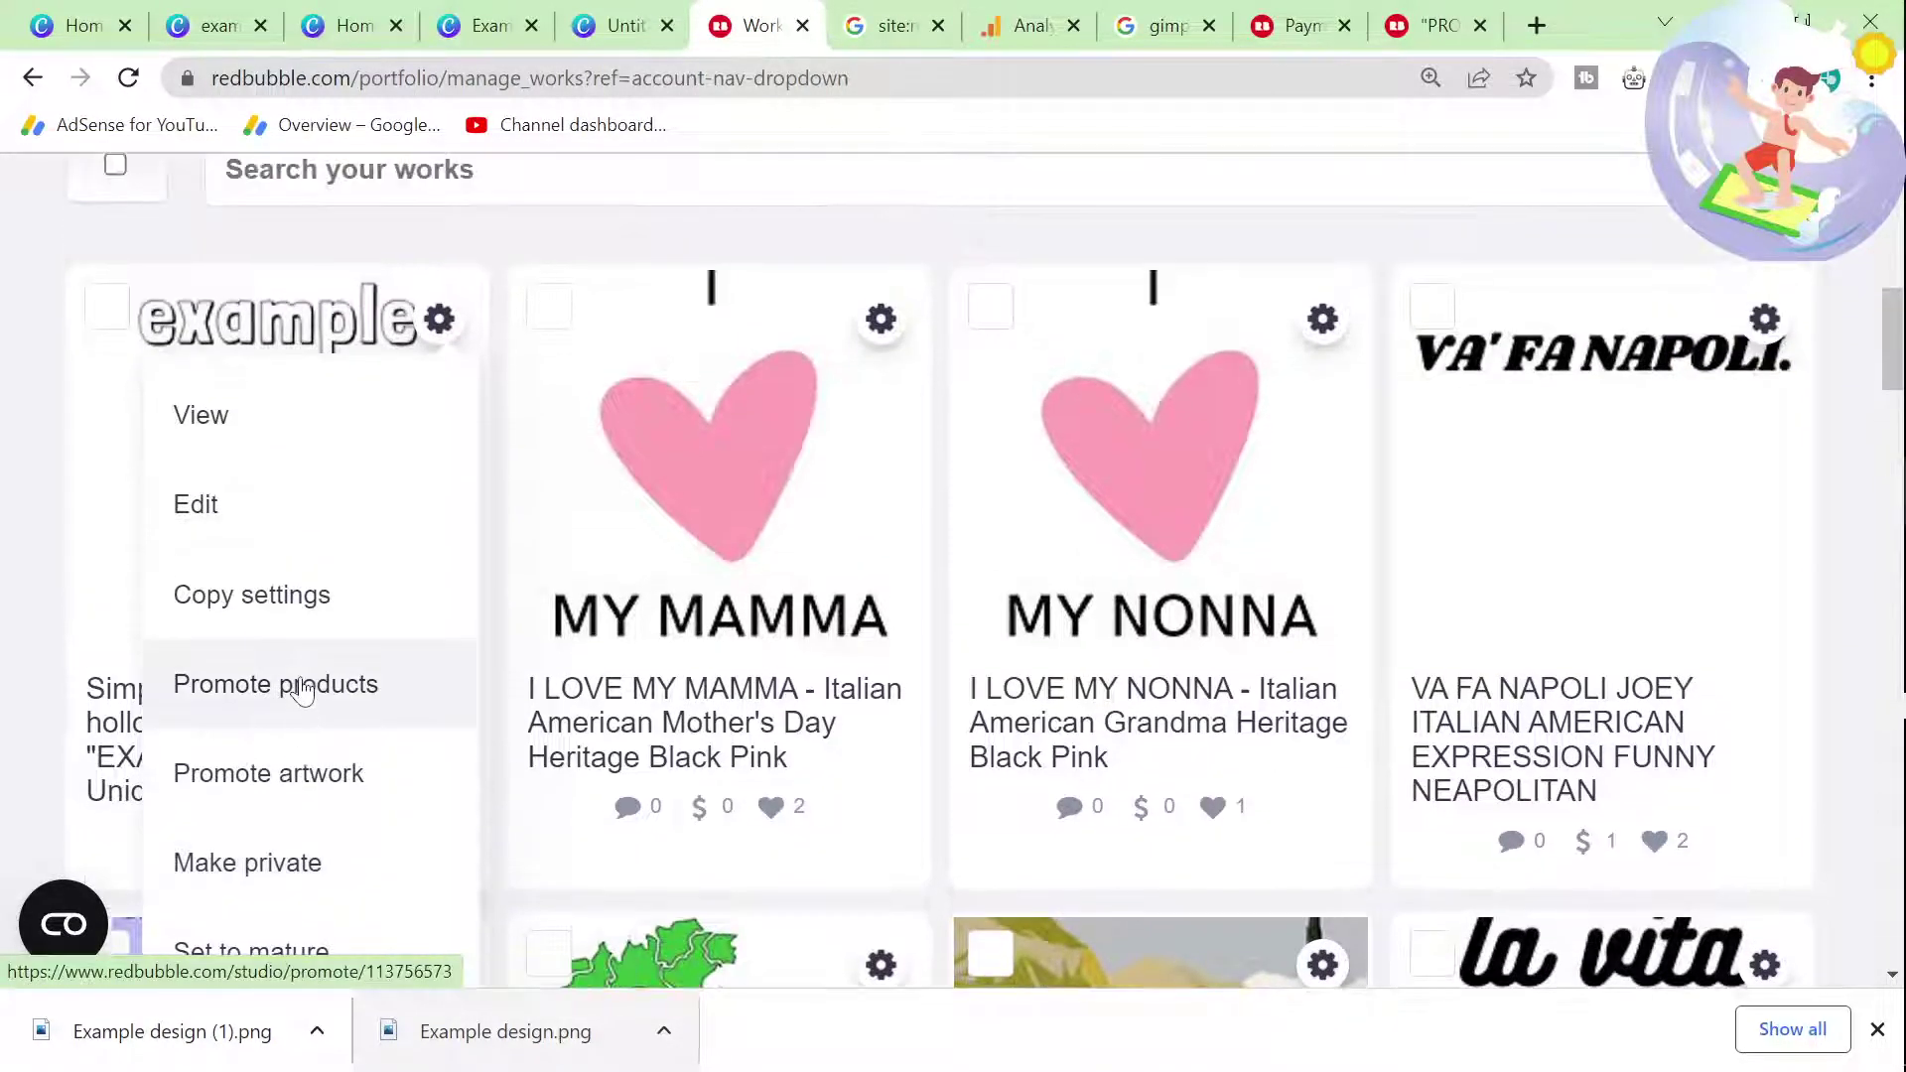
left_click(302, 605)
scroll(303, 621, "down", 15)
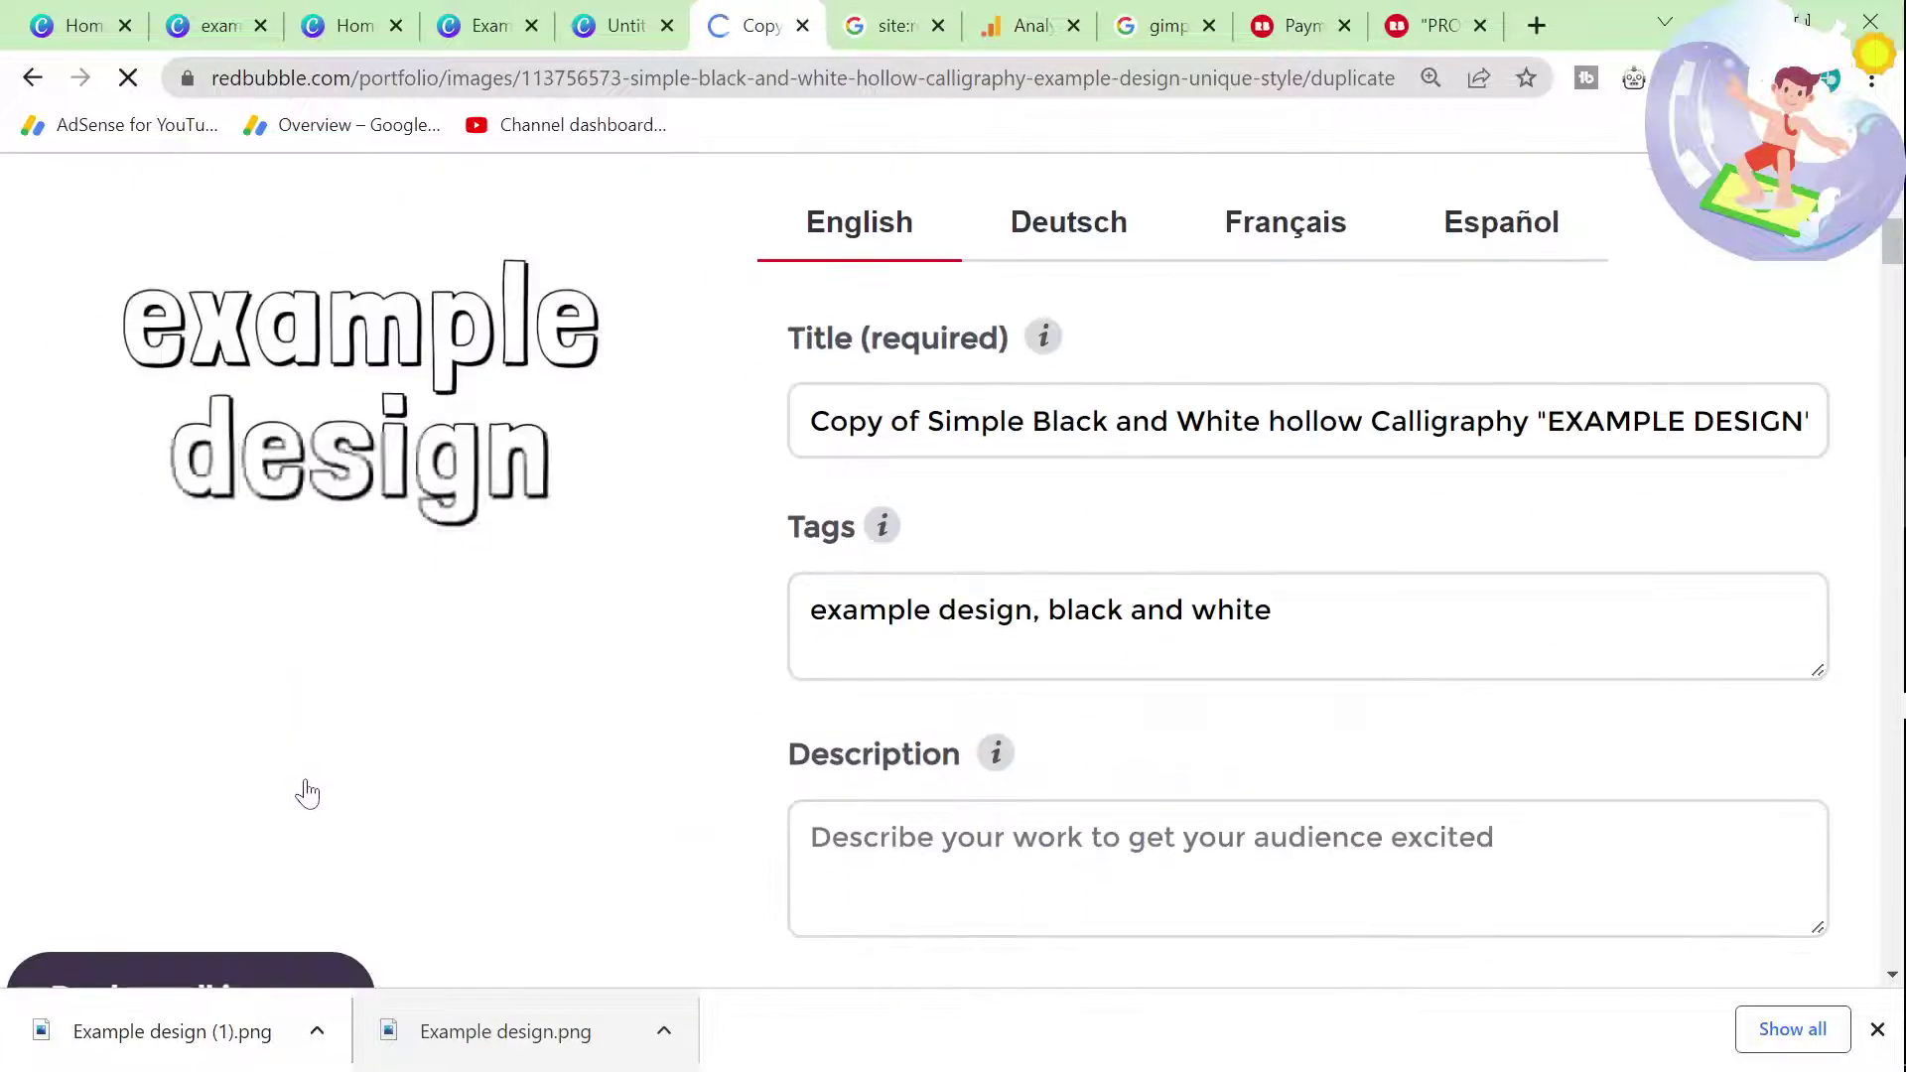
scroll(503, 681, "up", 2)
scroll(502, 681, "down", 2)
Step: Try to replace the copied work's image with the downloaded example design file
left_click(608, 20)
left_click(717, 18)
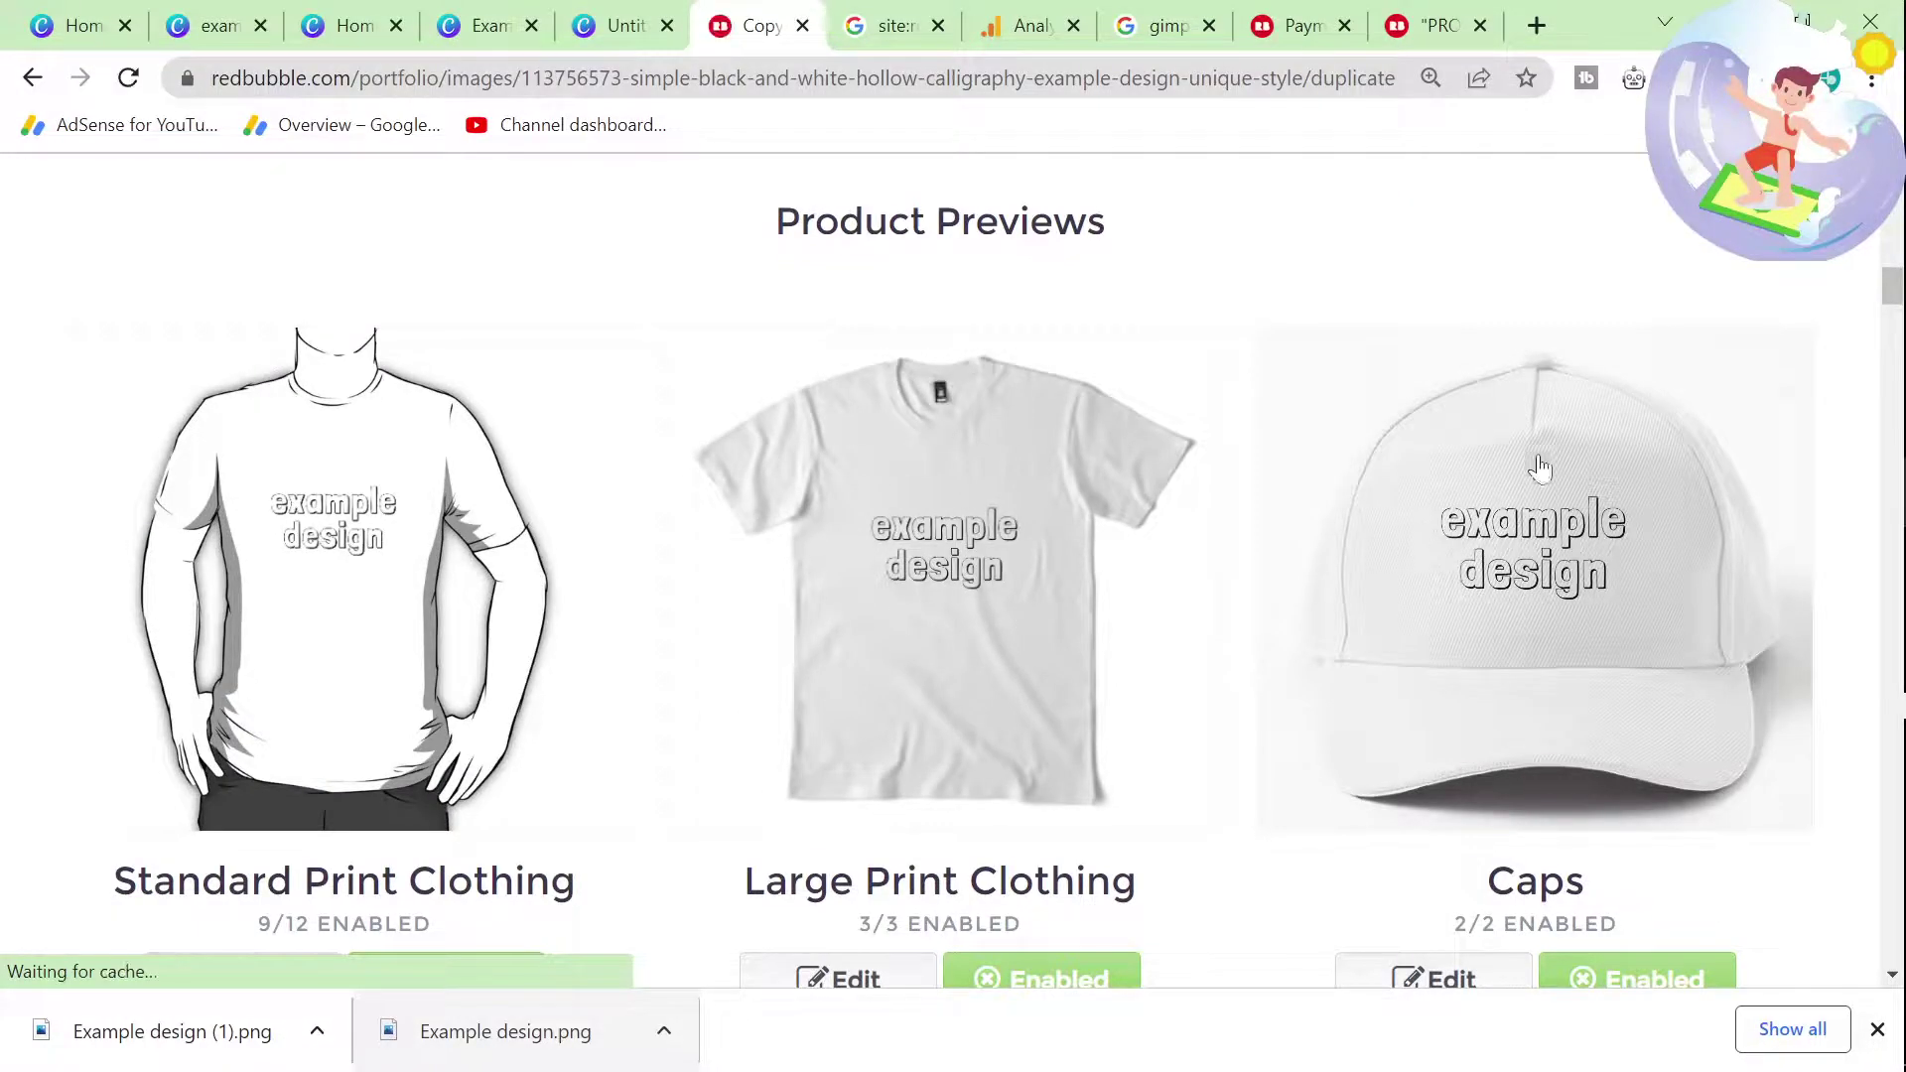
scroll(744, 711, "up", 6)
left_click_drag(323, 1043, 170, 426)
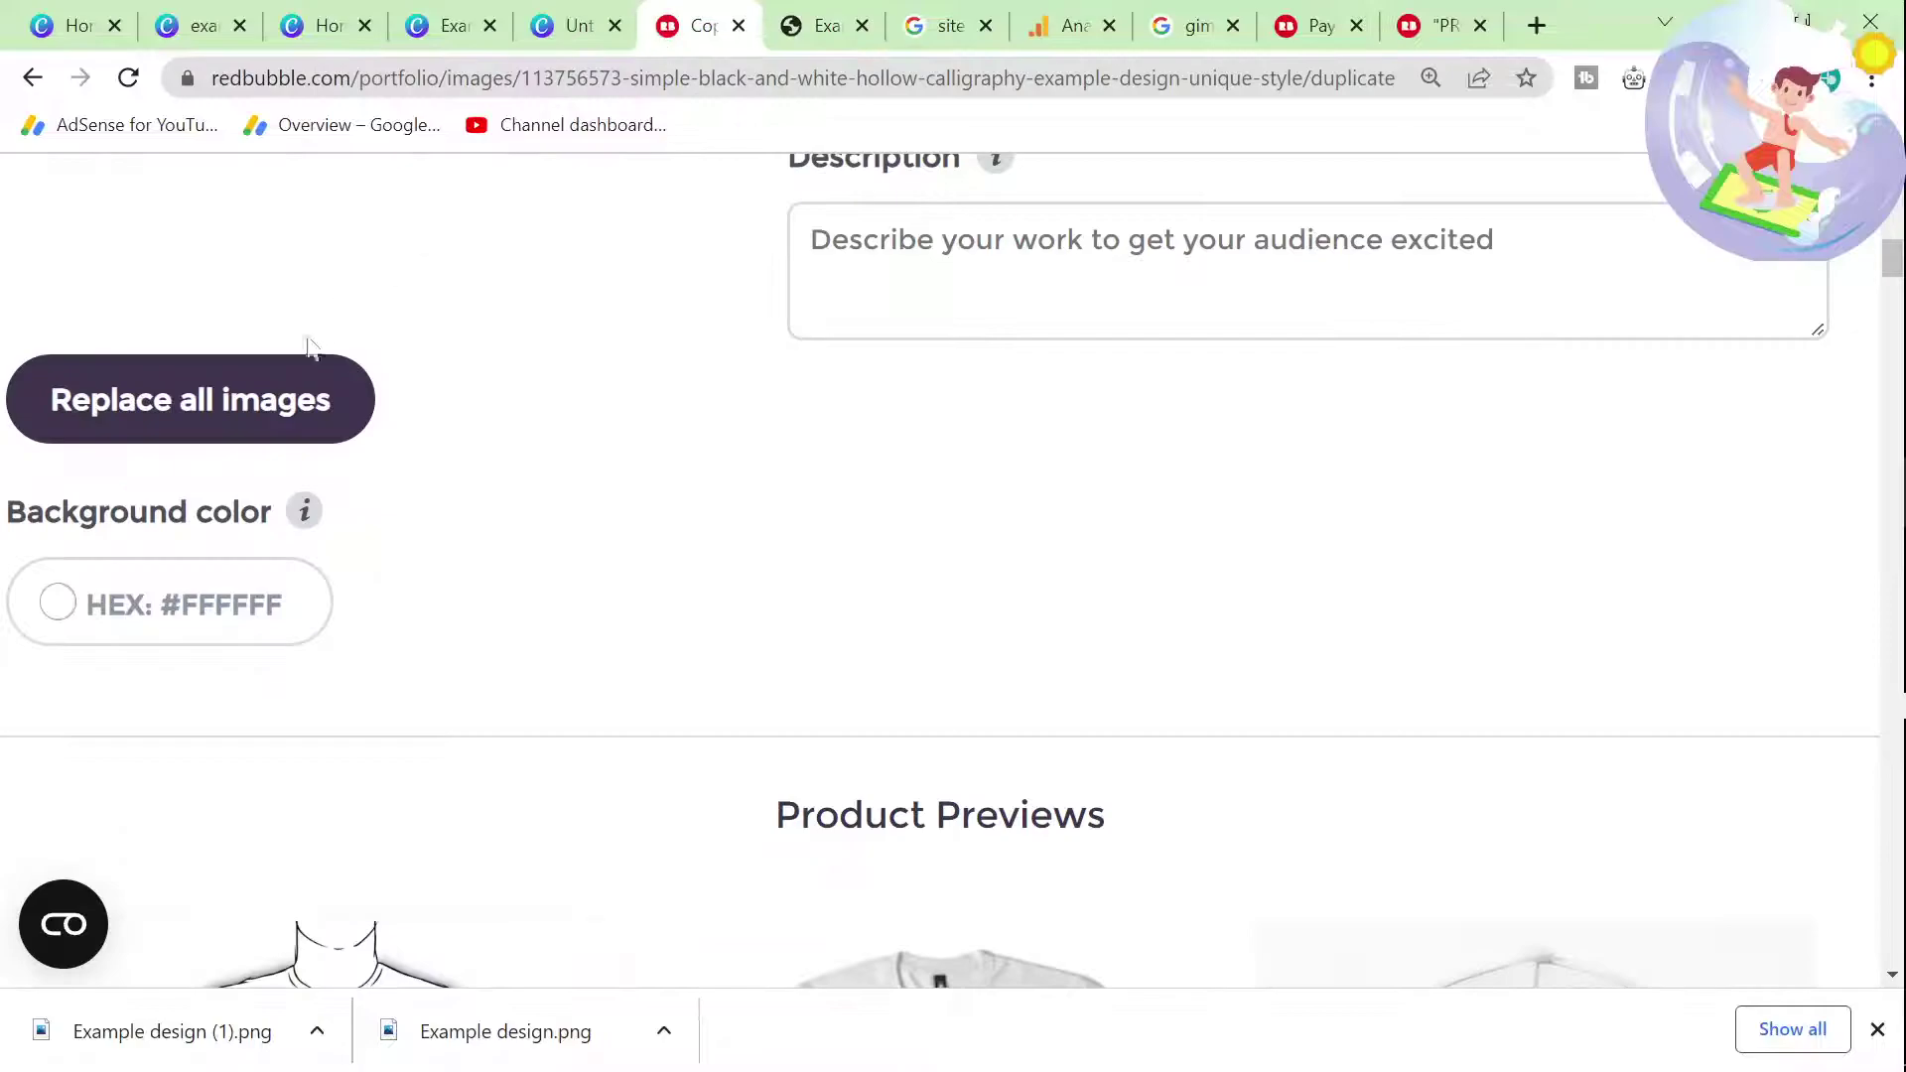
Step: Replace all images of the copied work with the "example deesign" image file
left_click(279, 409)
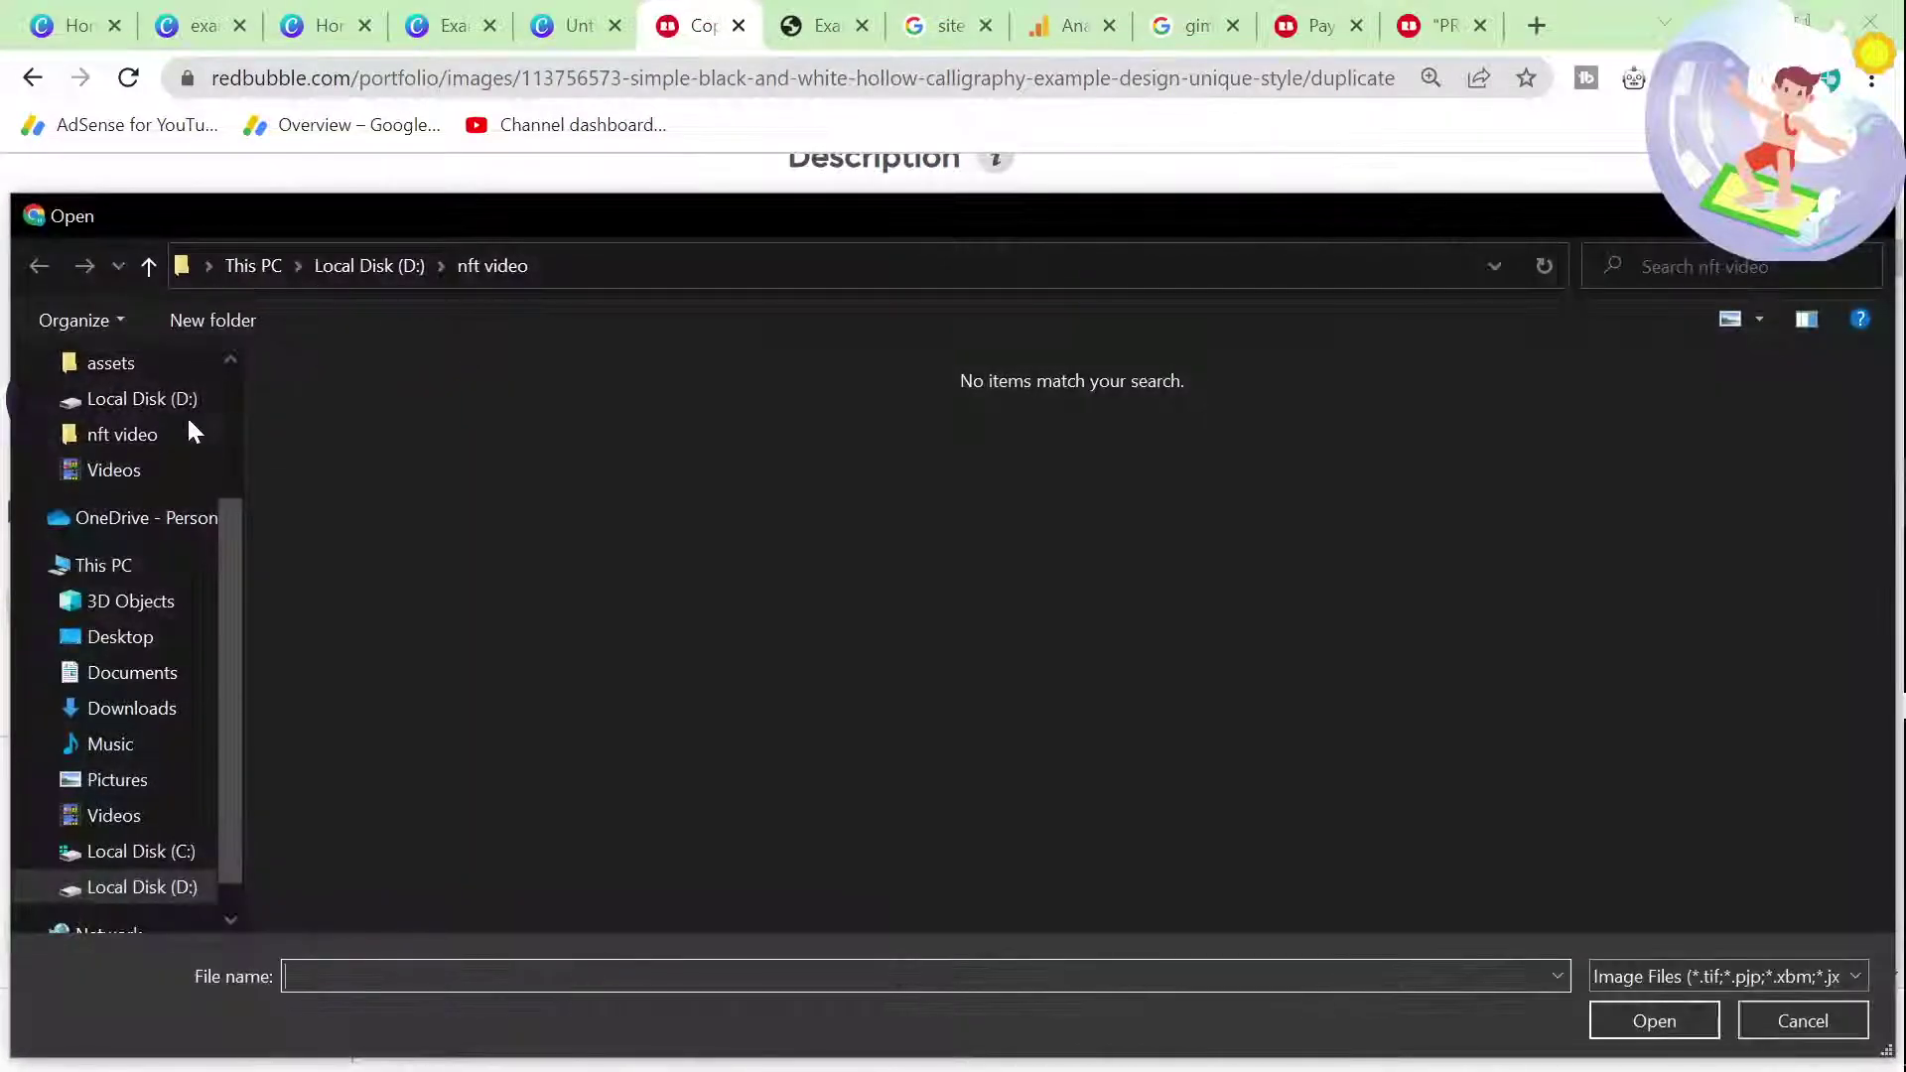
scroll(169, 531, "up", 2)
left_click(139, 459)
double_click(455, 443)
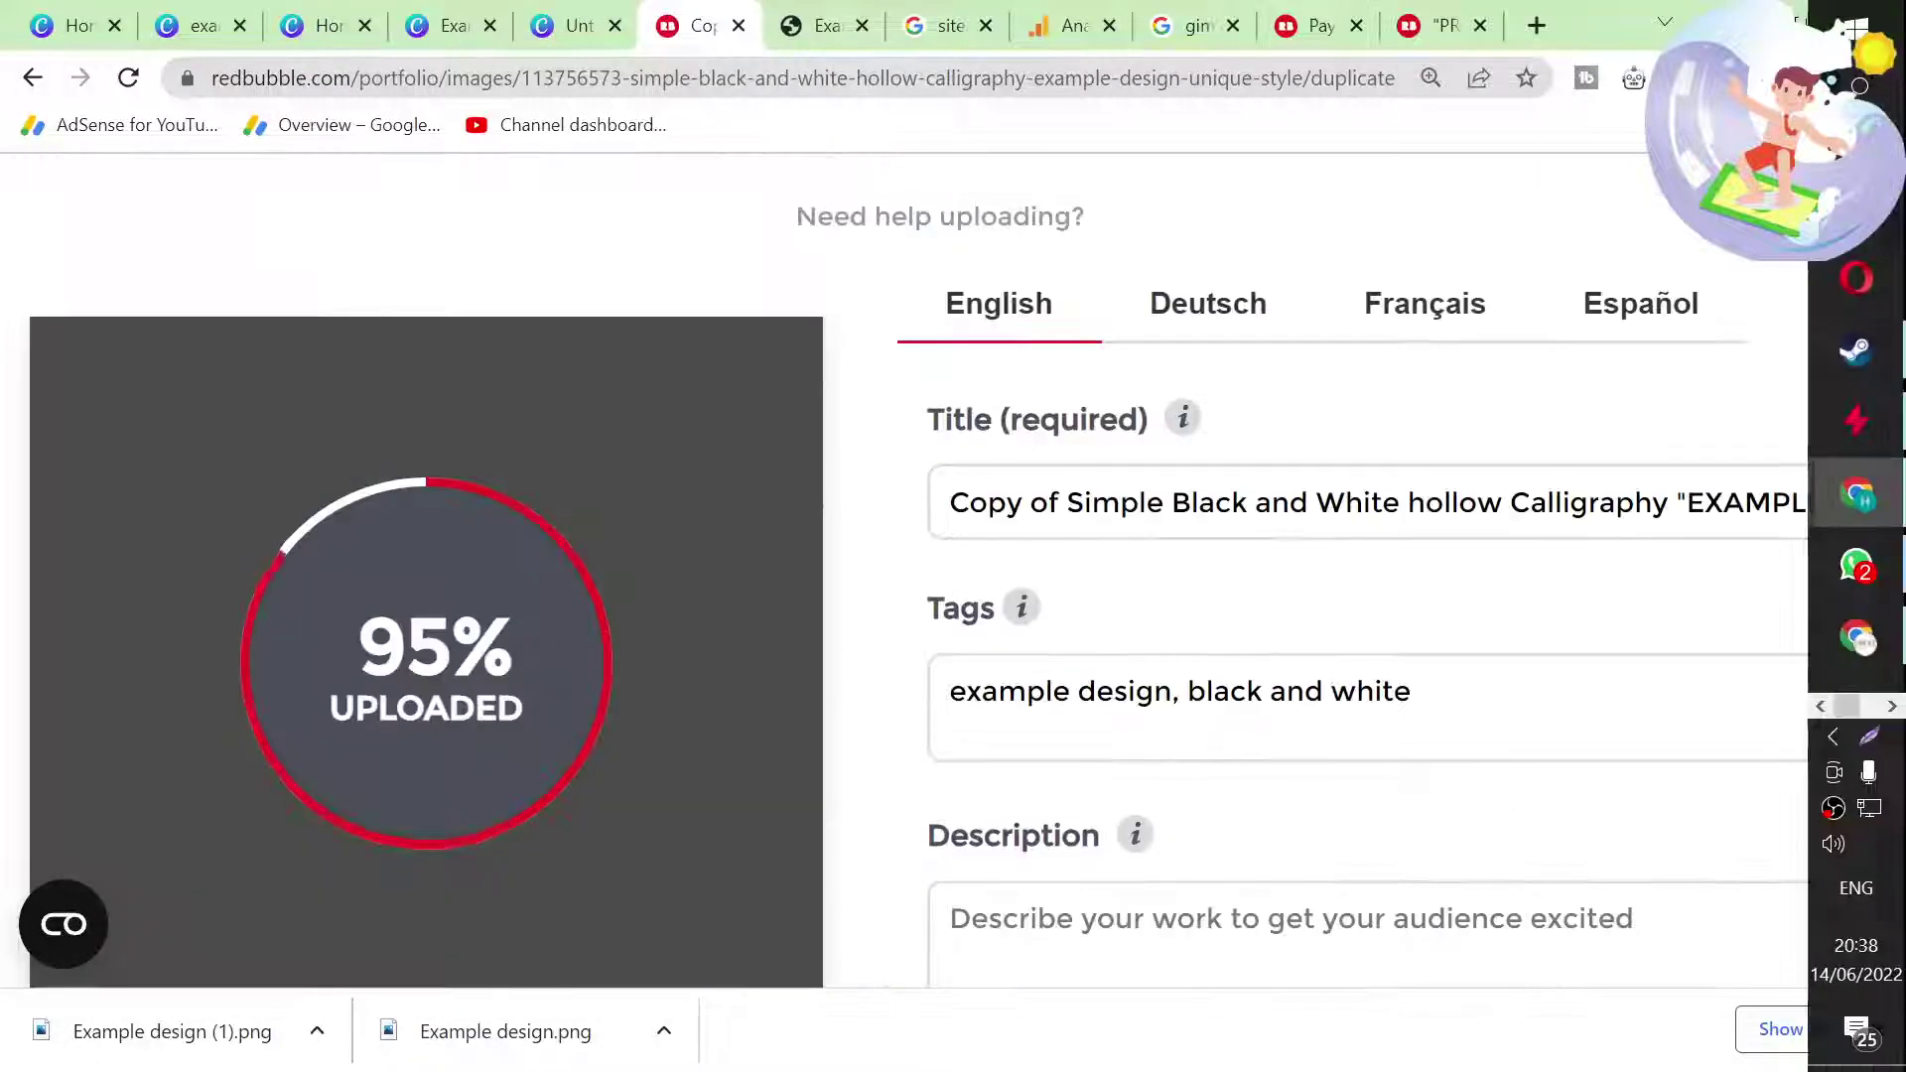
Step: Check the copied work's product previews to see how the replaced artwork is placed on each product
scroll(1119, 829, "down", 5)
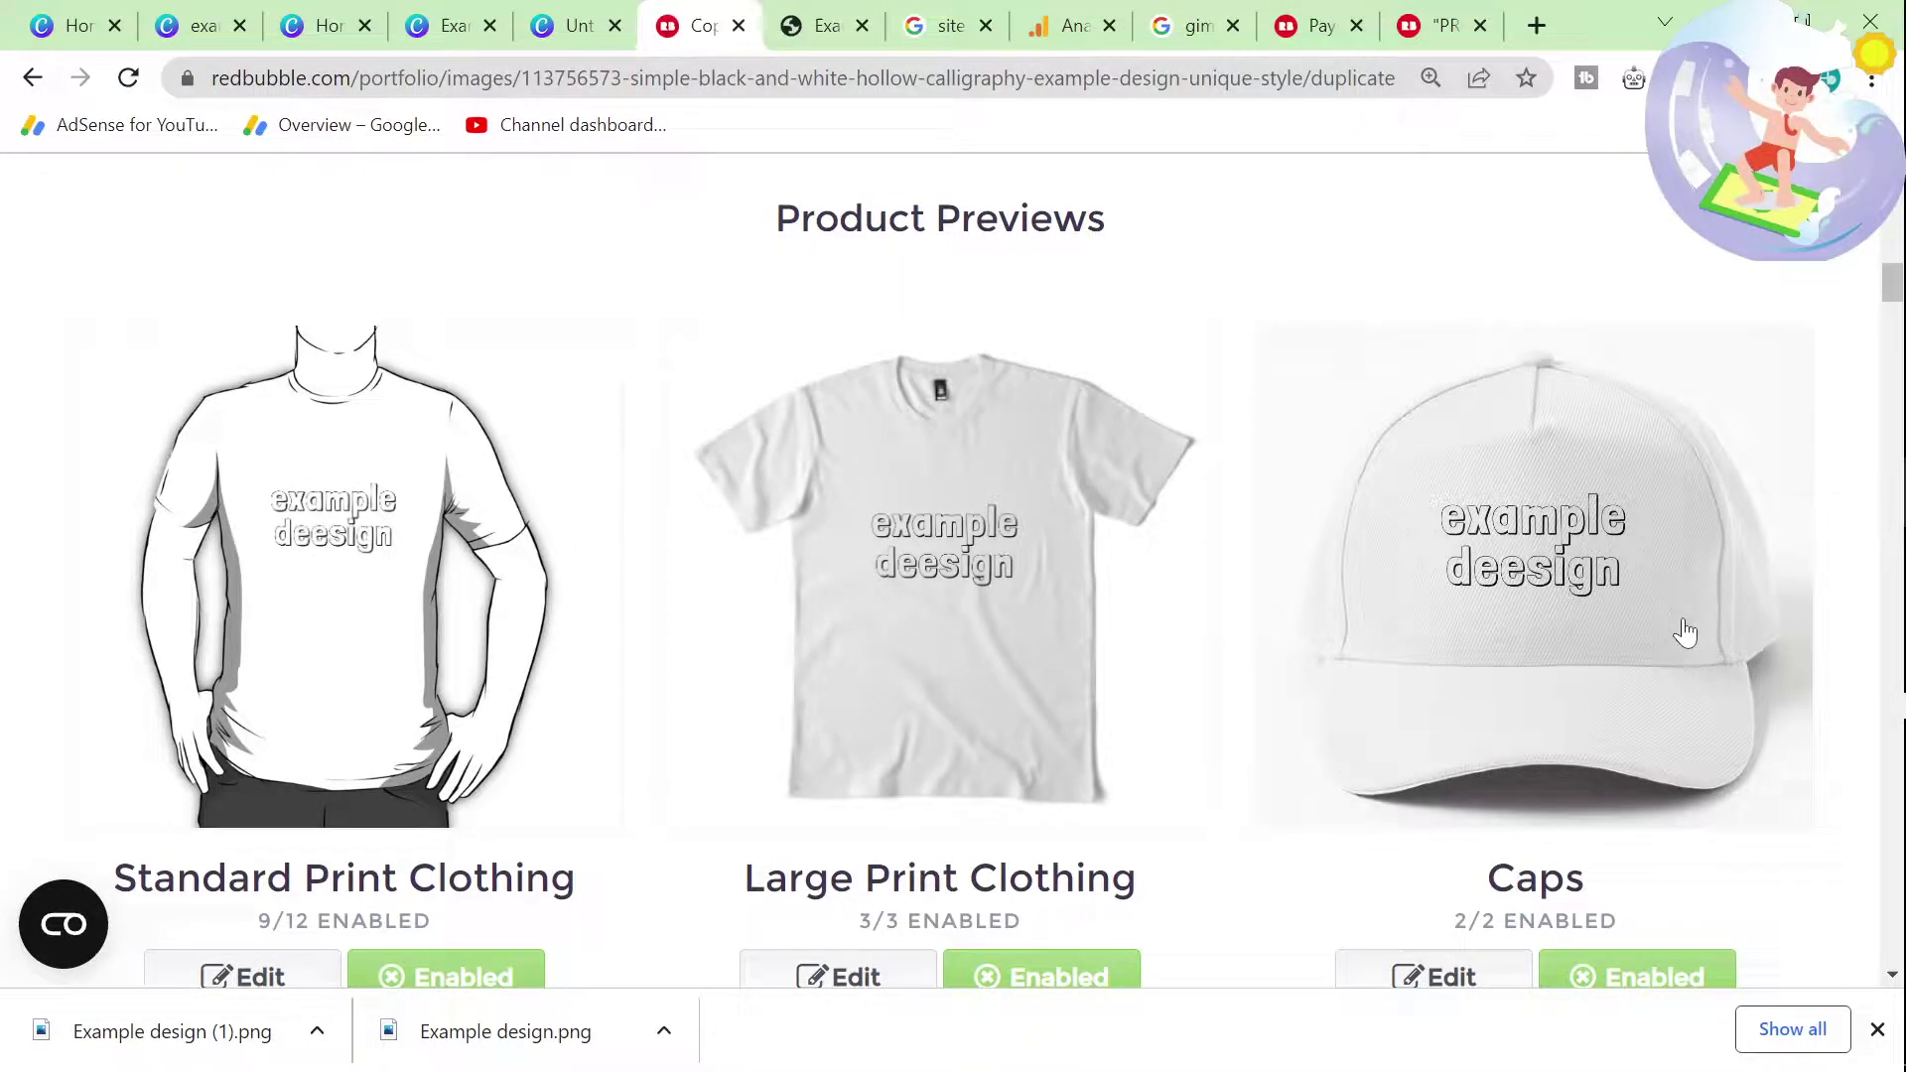
scroll(1201, 682, "down", 15)
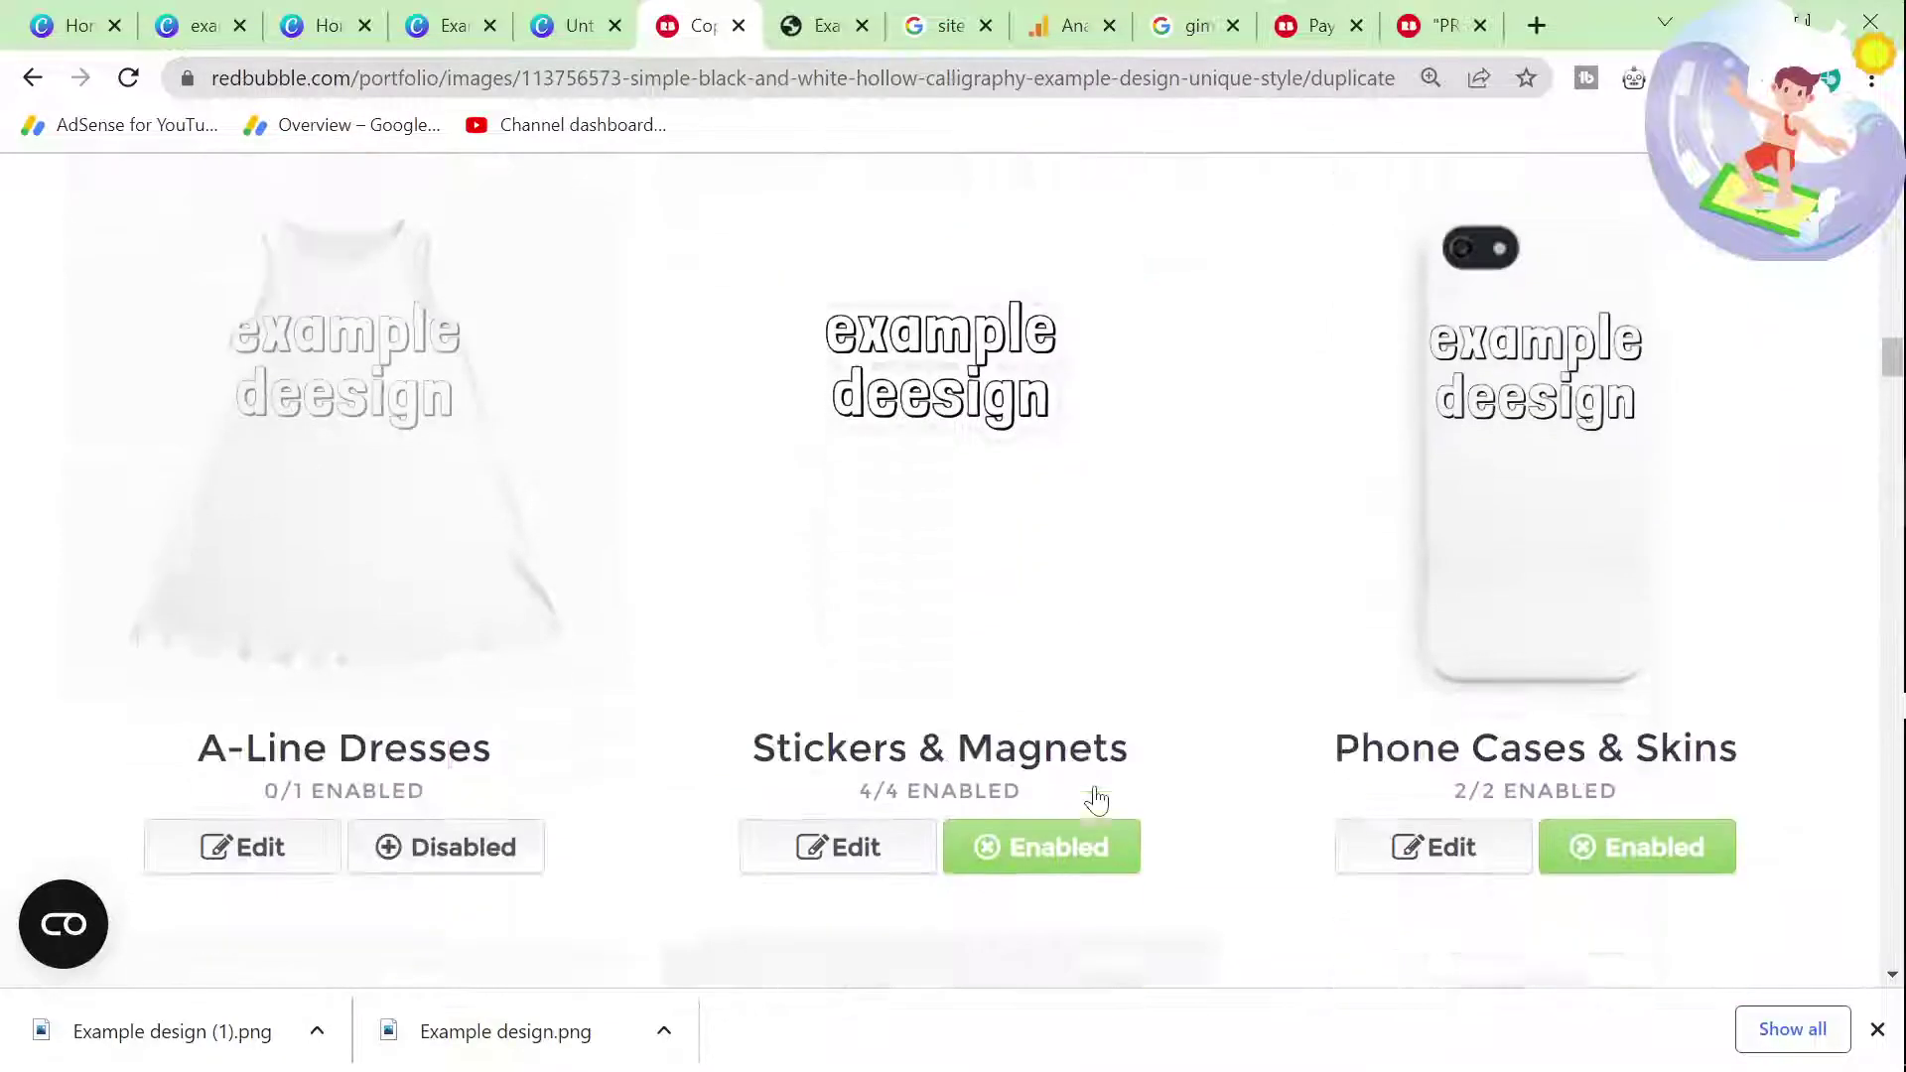
scroll(1093, 795, "up", 20)
scroll(1118, 792, "up", 3)
scroll(1115, 787, "down", 6)
scroll(1115, 800, "up", 6)
scroll(1149, 764, "up", 3)
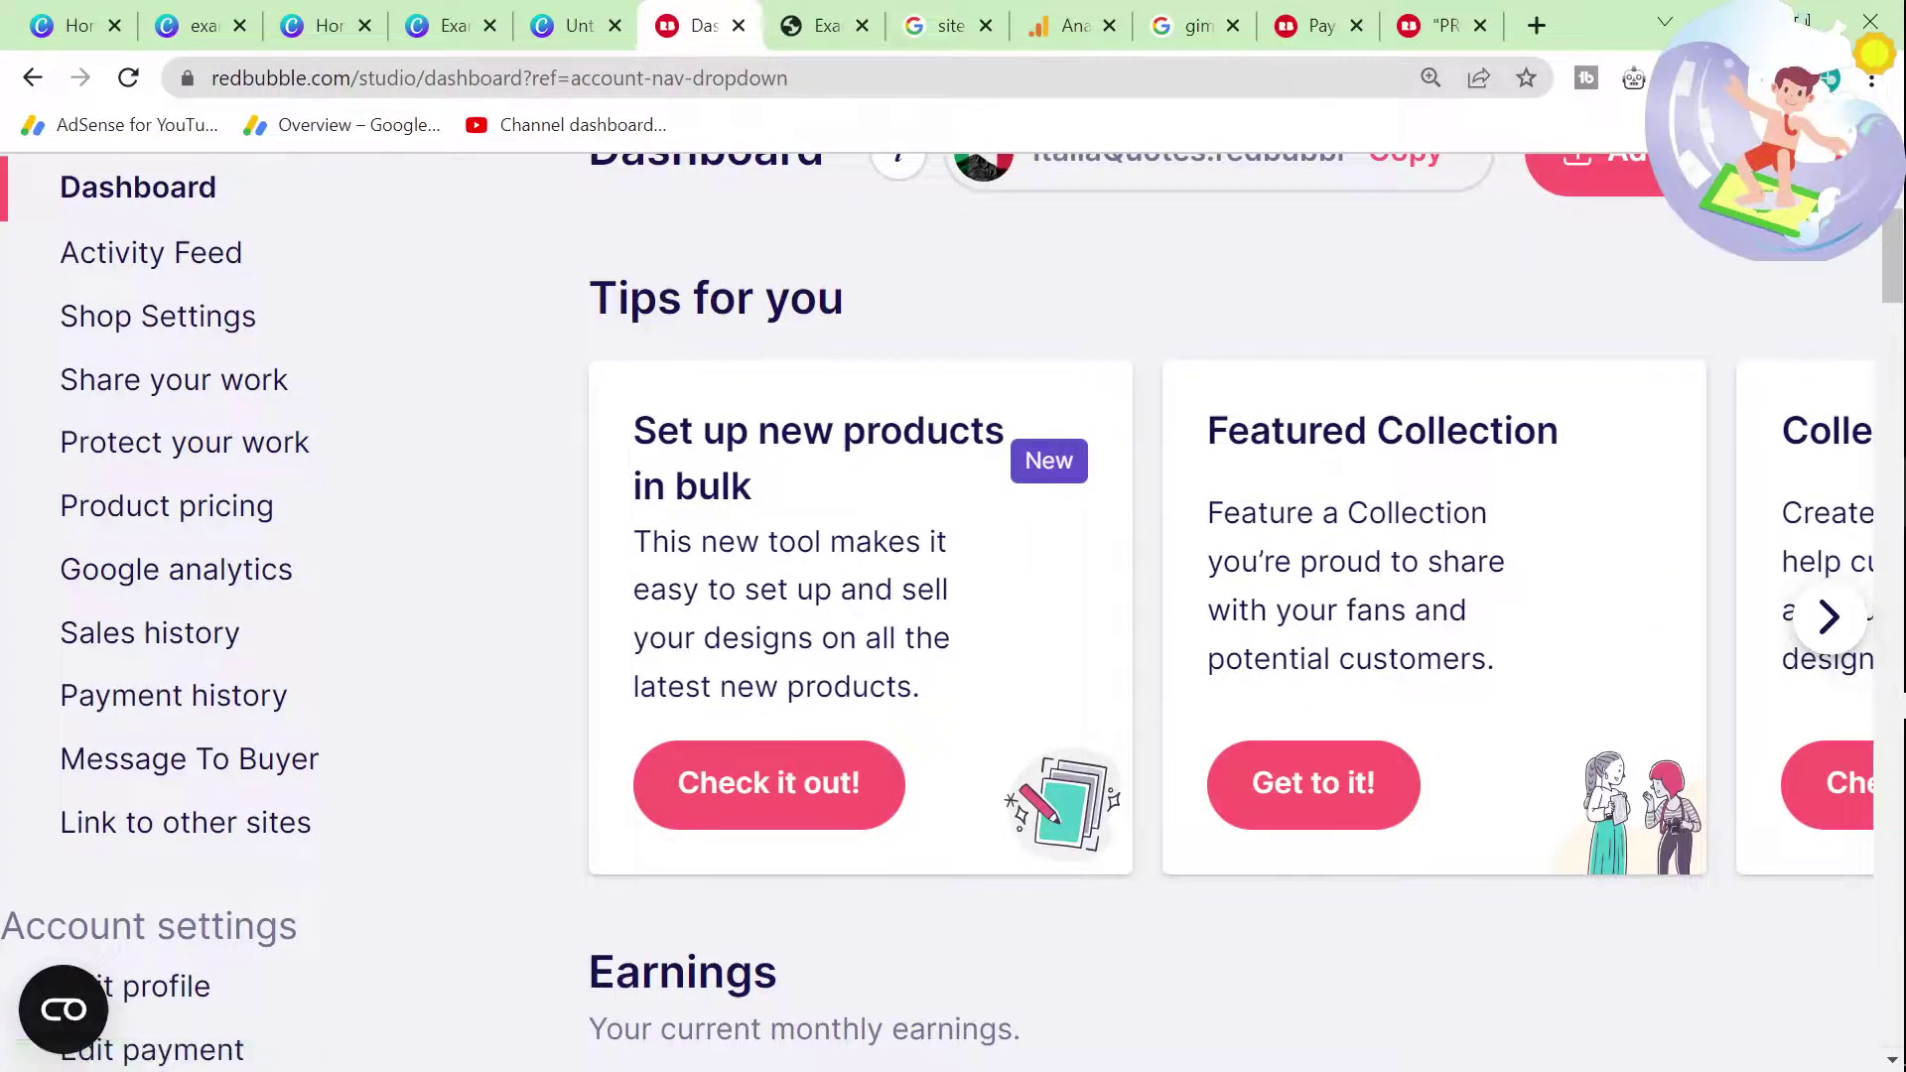
Step: Review the artist dashboard's earnings, sold works and audience traffic sources for the last 12 months
scroll(1572, 918, "down", 10)
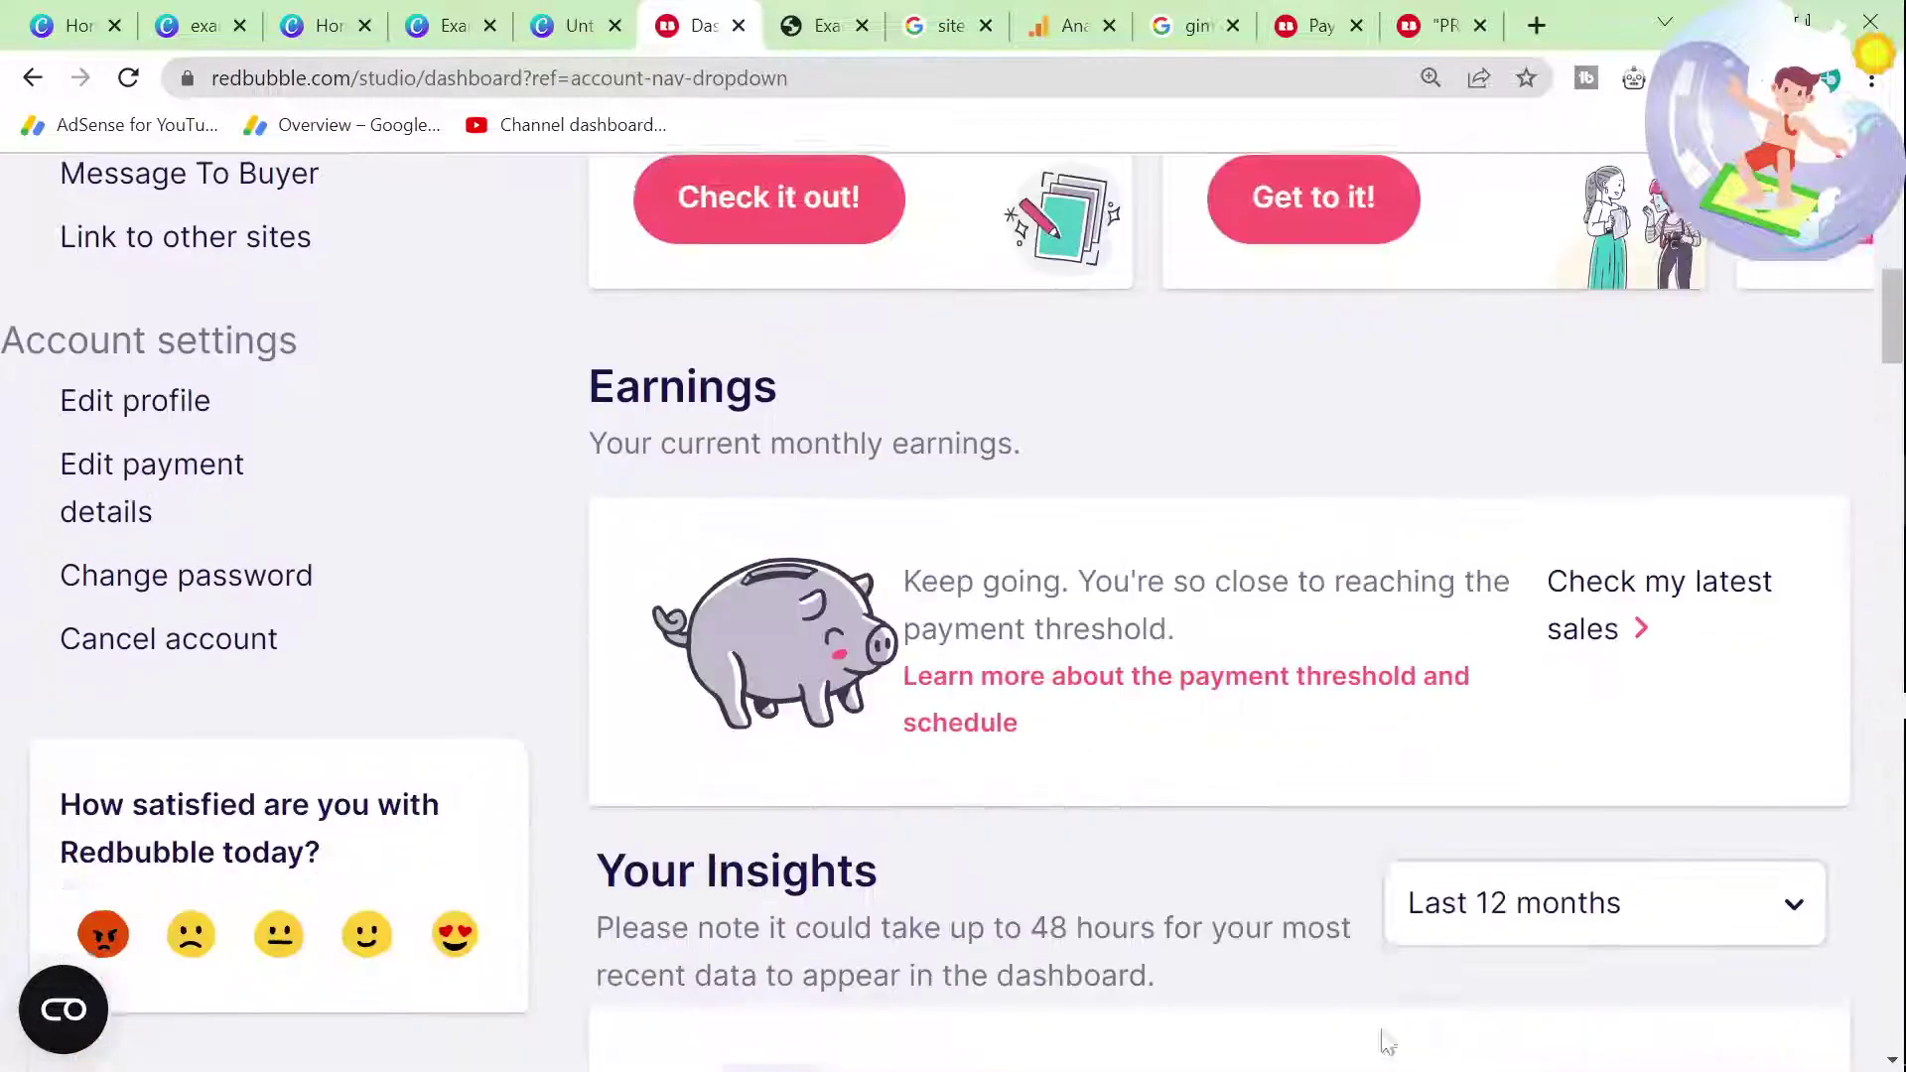
scroll(1311, 1007, "down", 4)
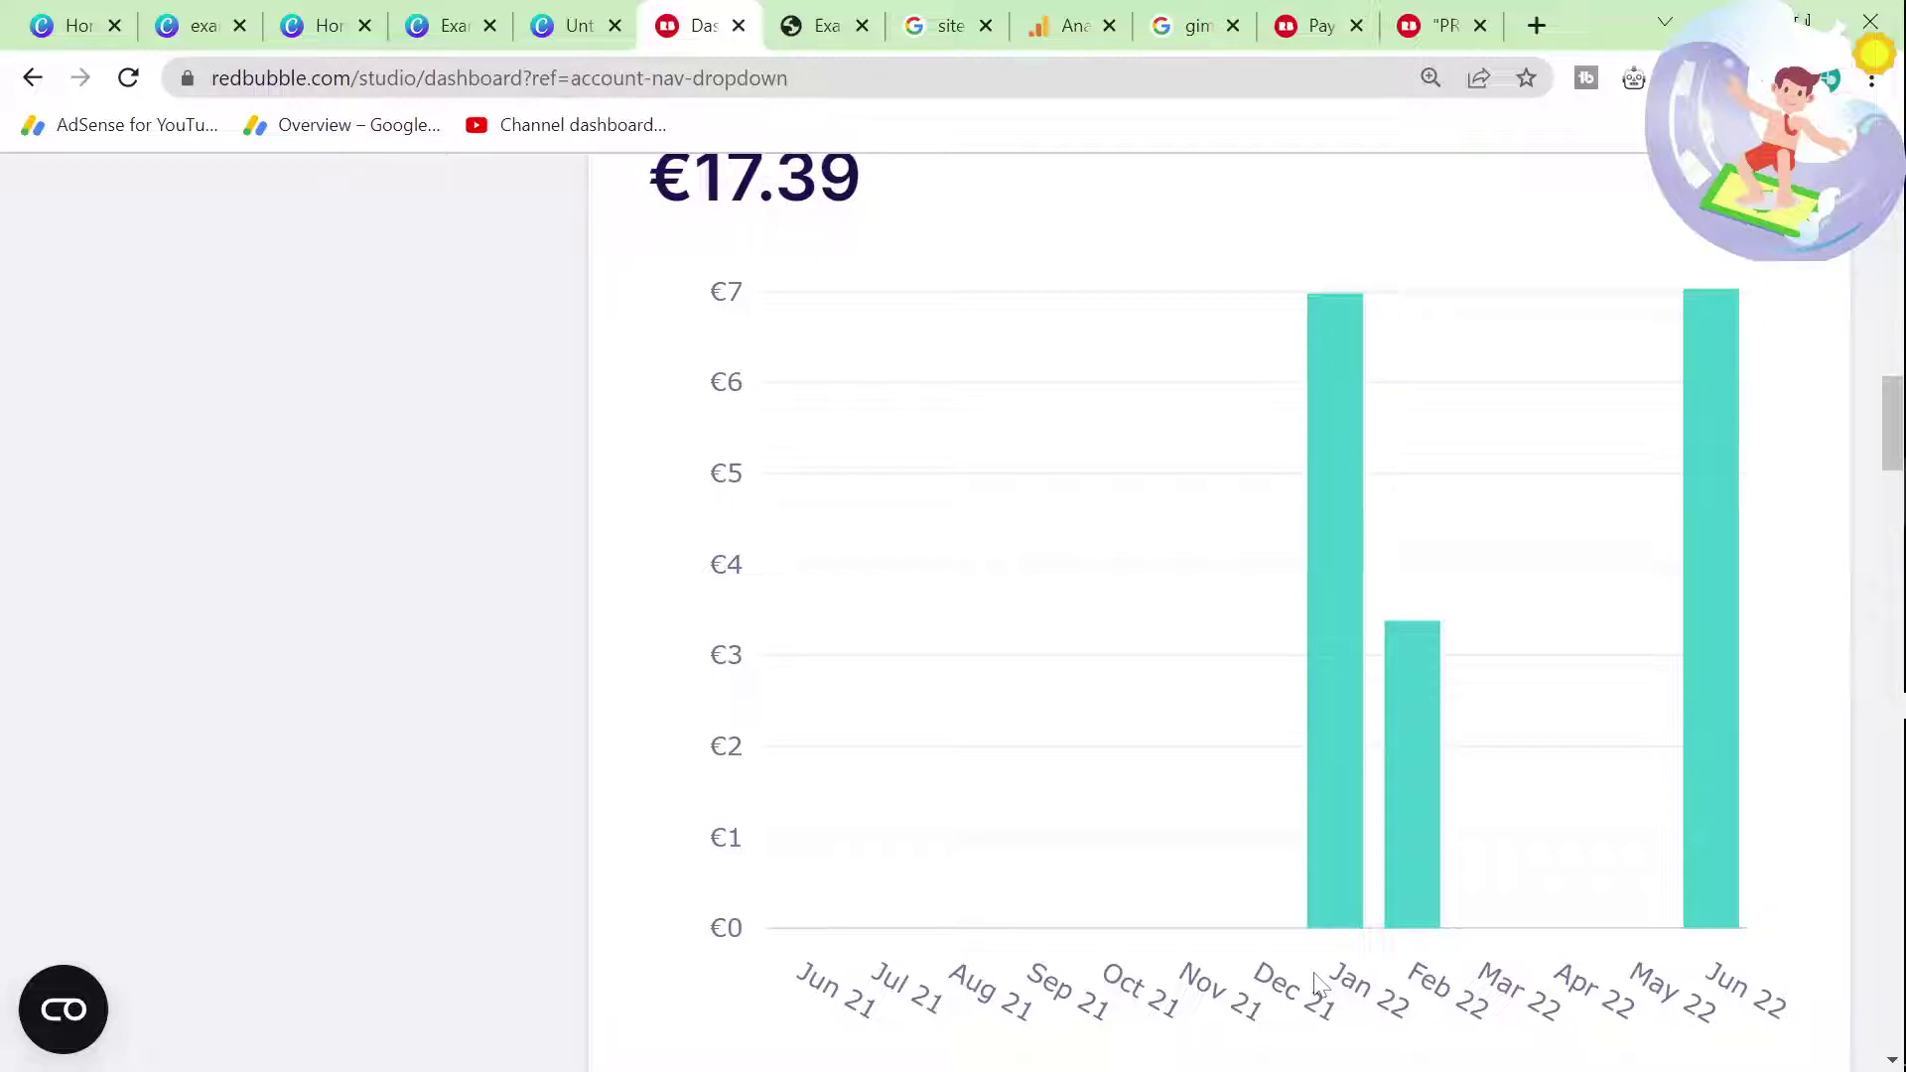
scroll(987, 702, "down", 18)
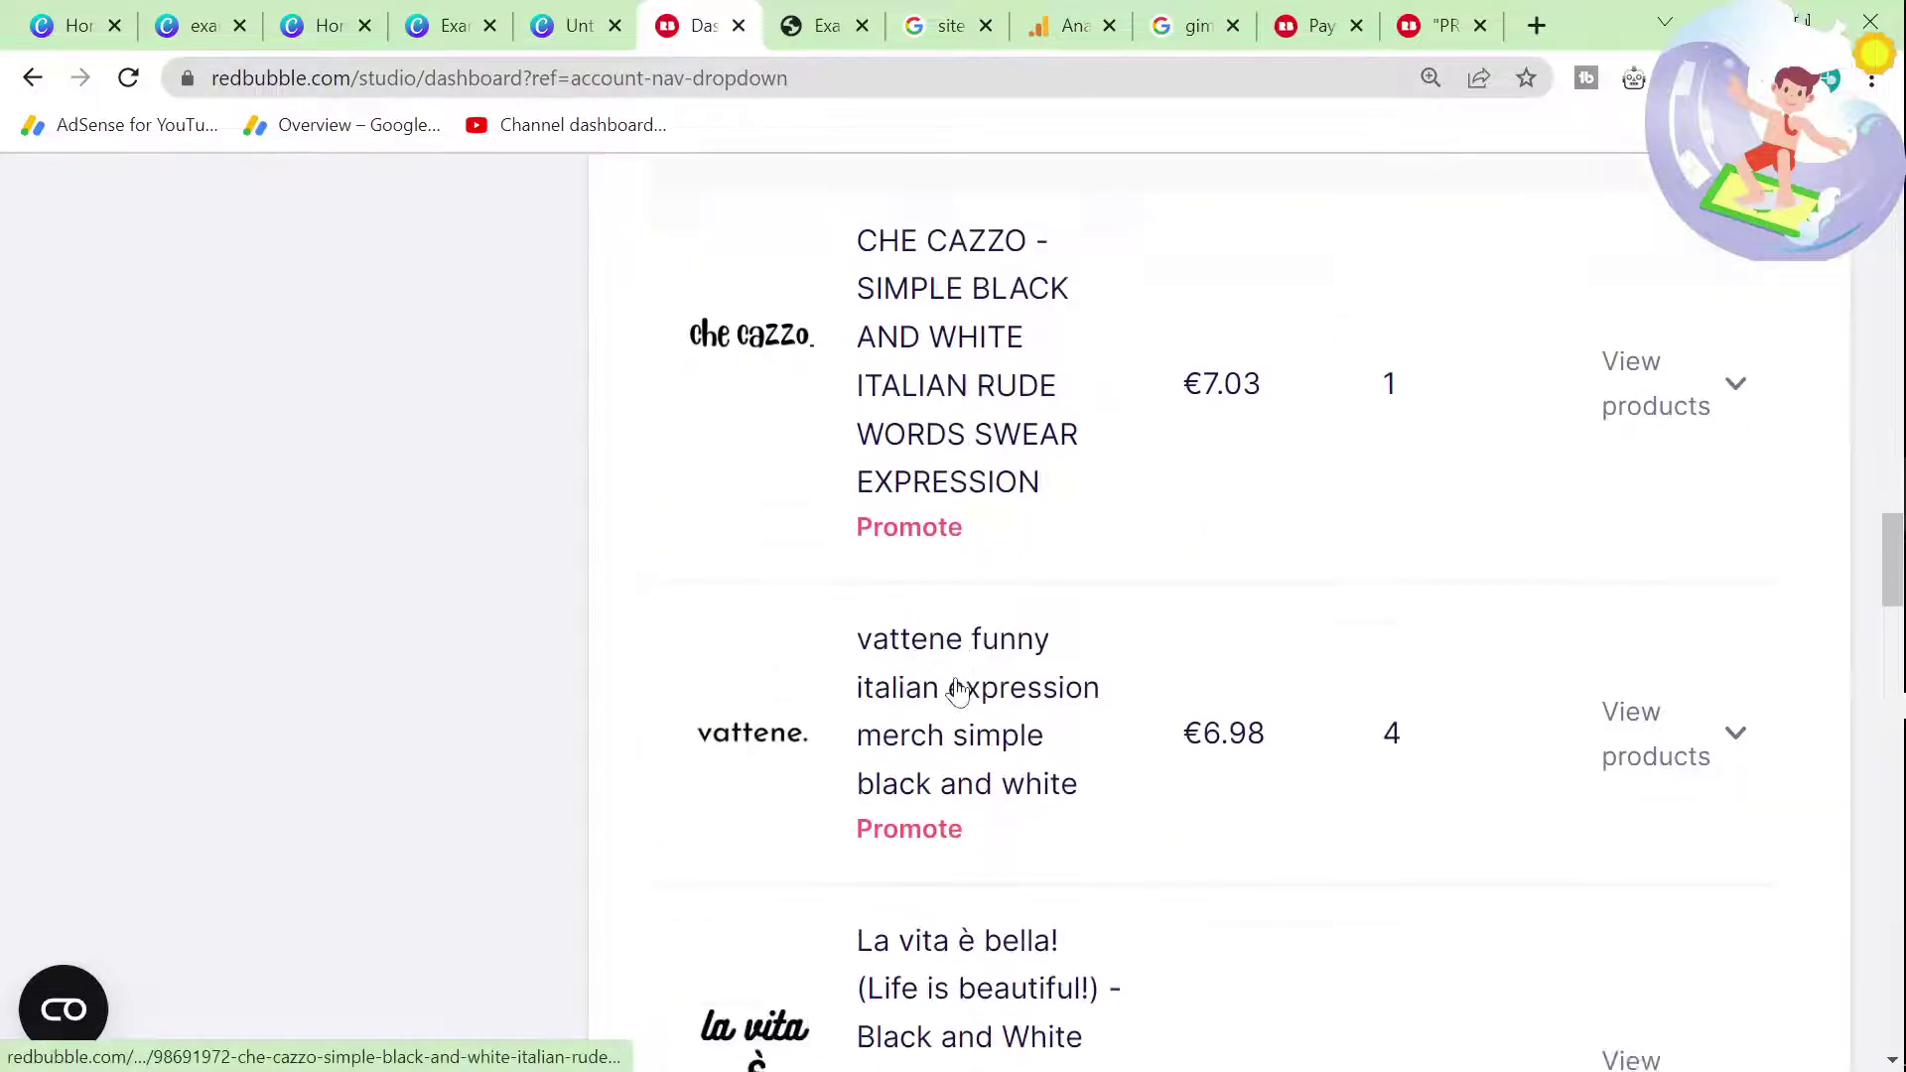
scroll(959, 692, "down", 10)
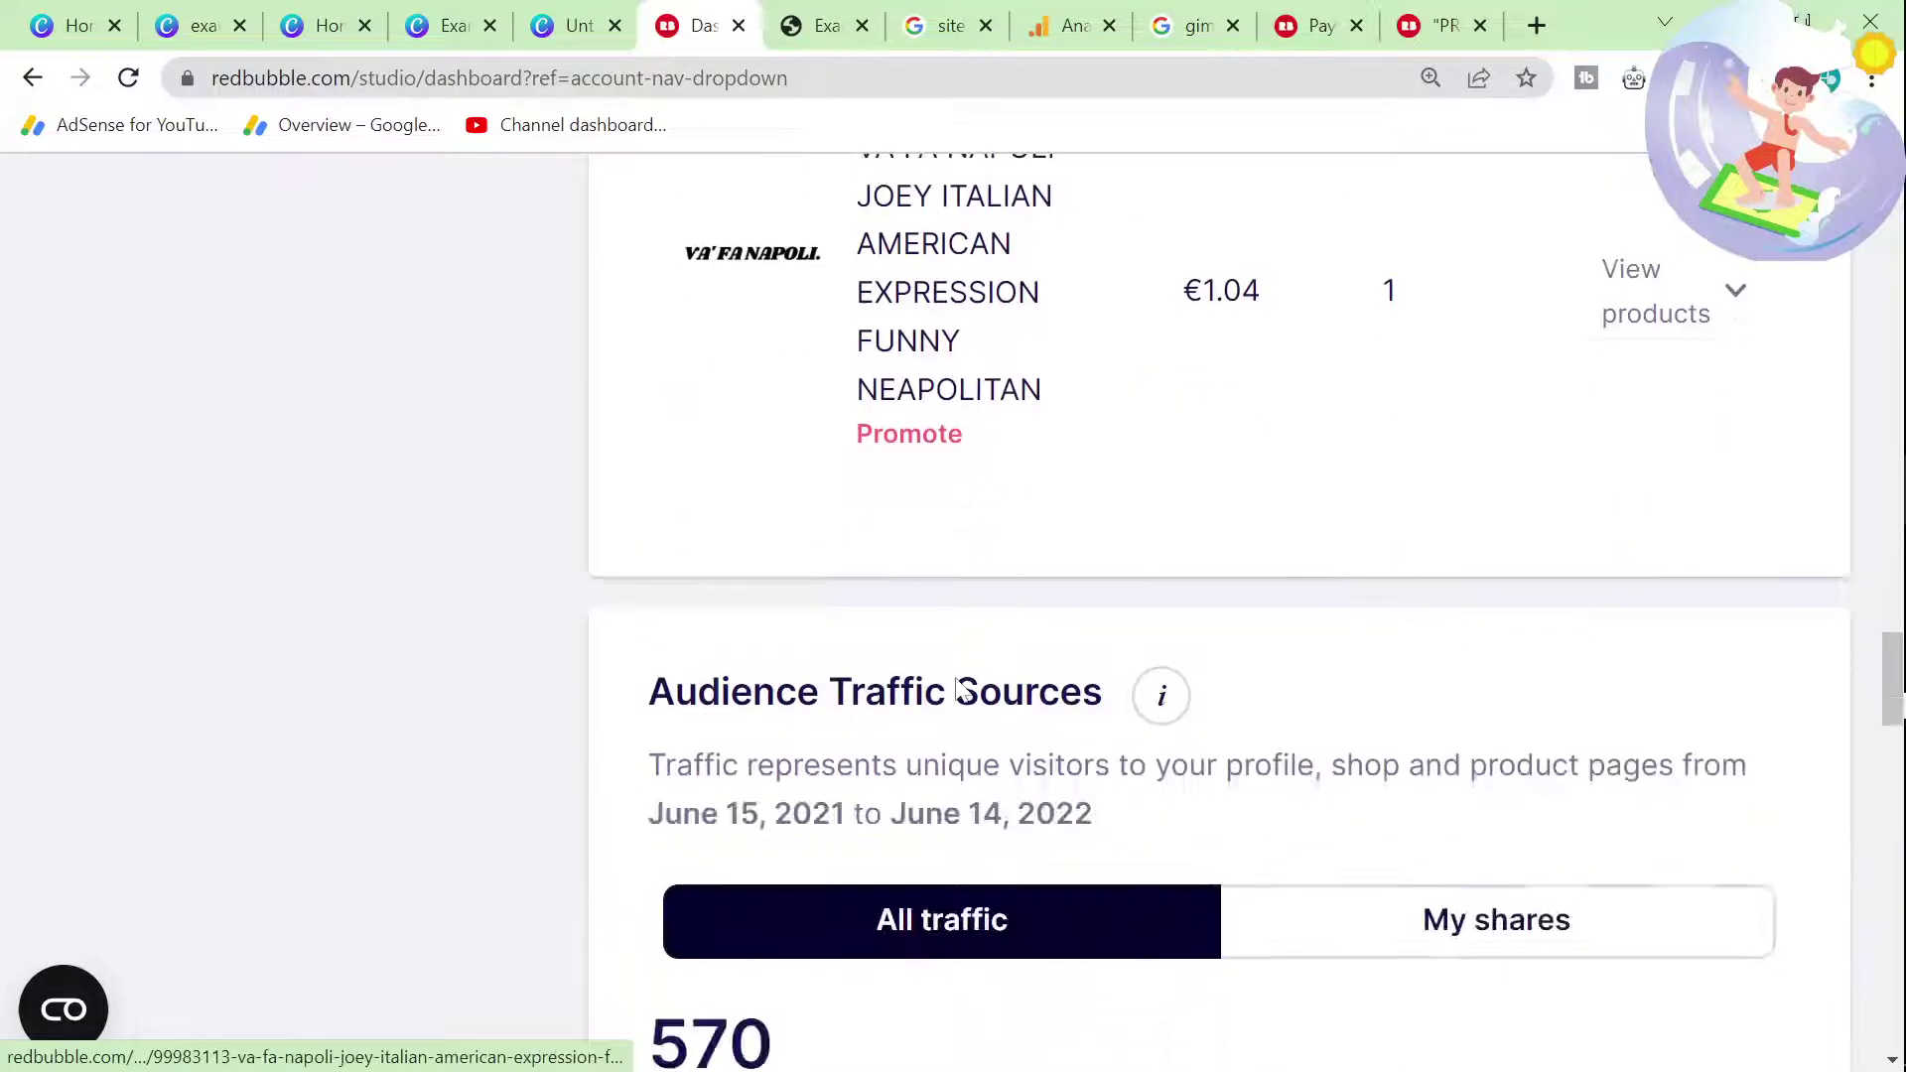
scroll(961, 690, "down", 10)
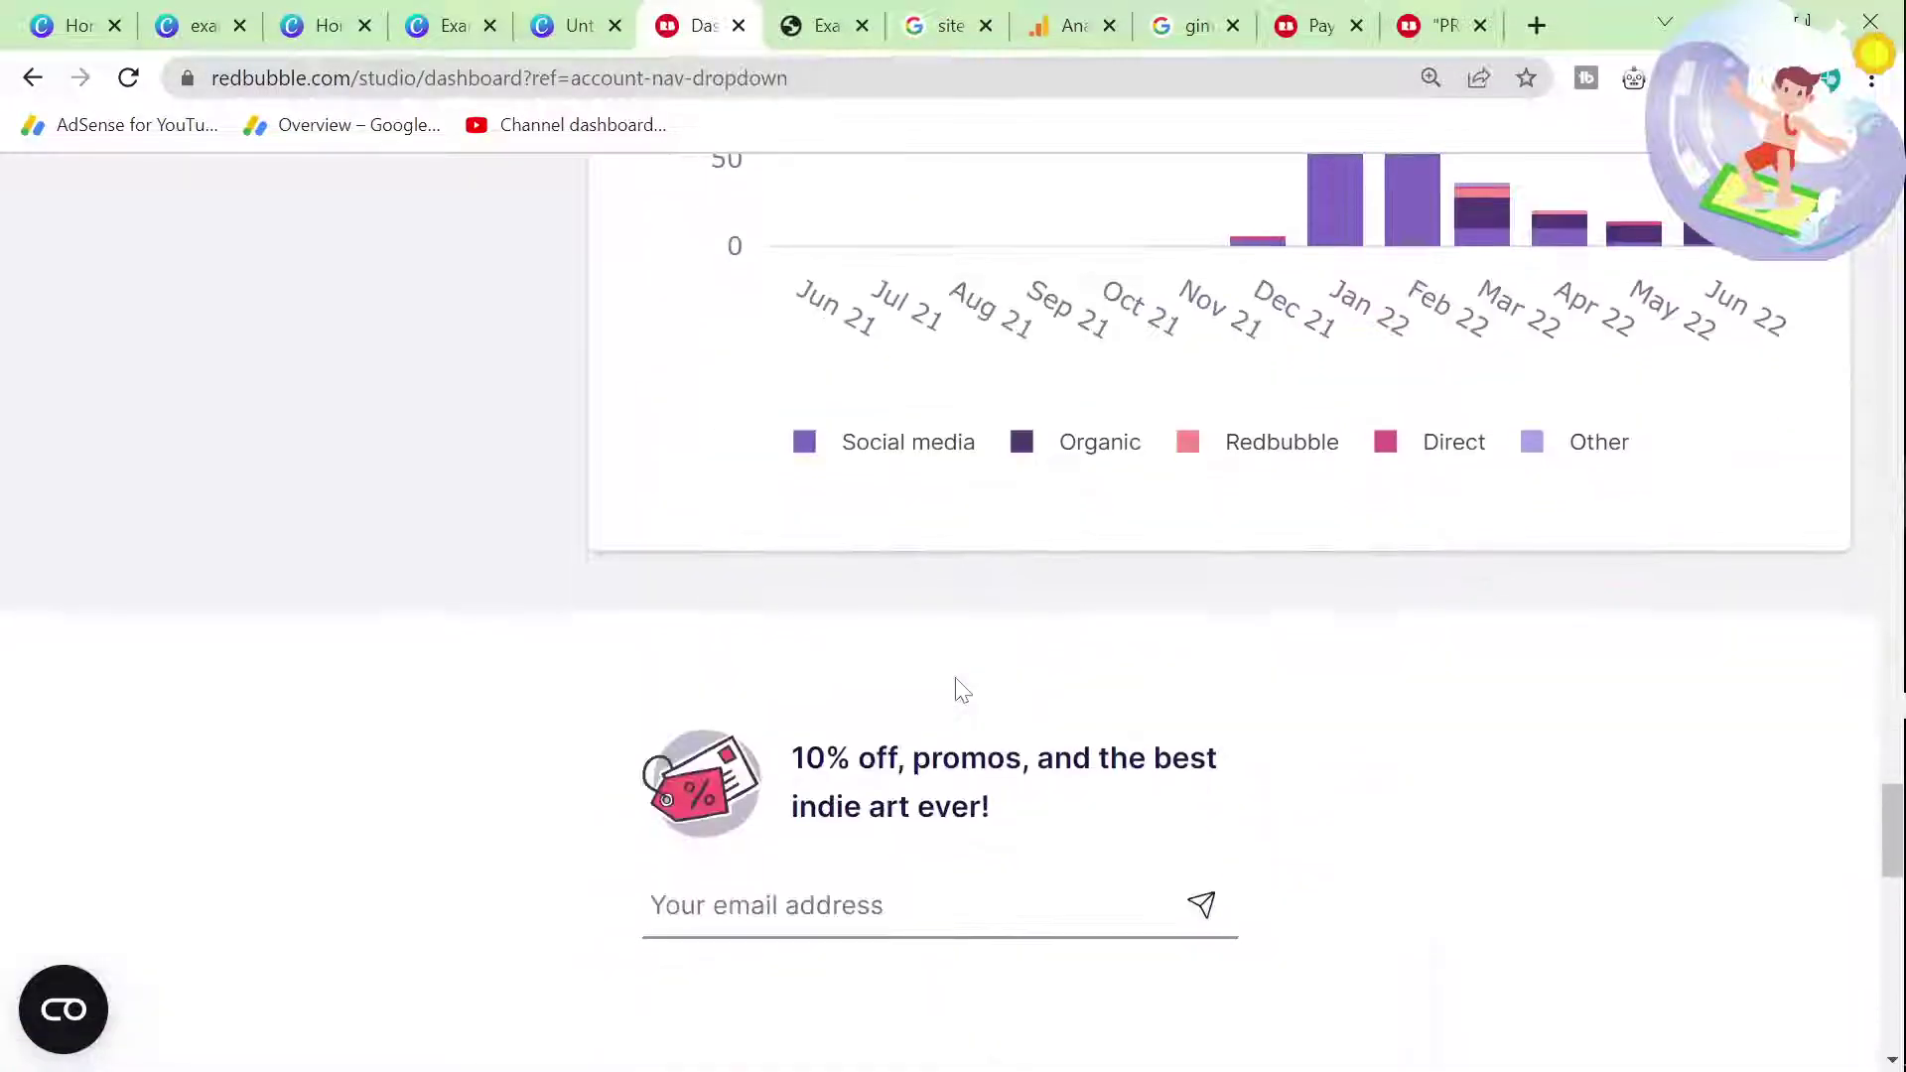
scroll(1032, 695, "up", 1)
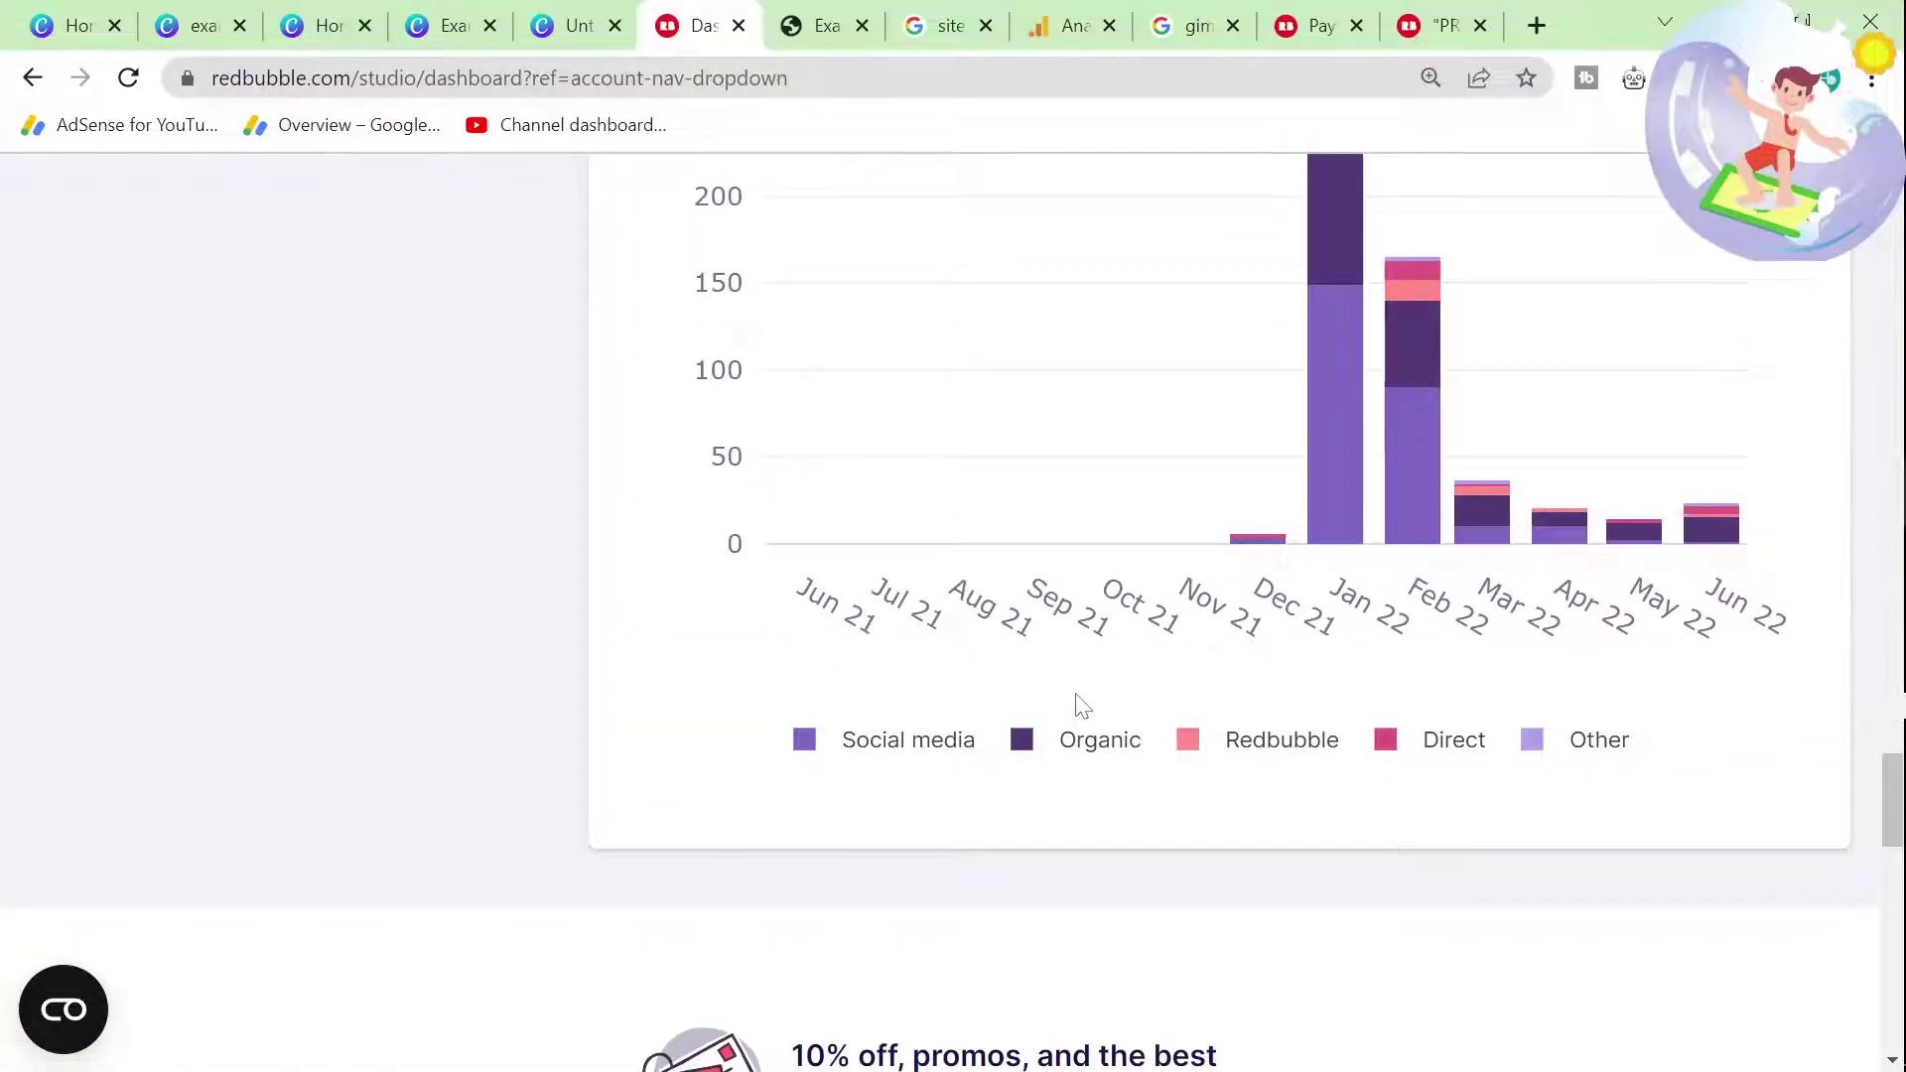